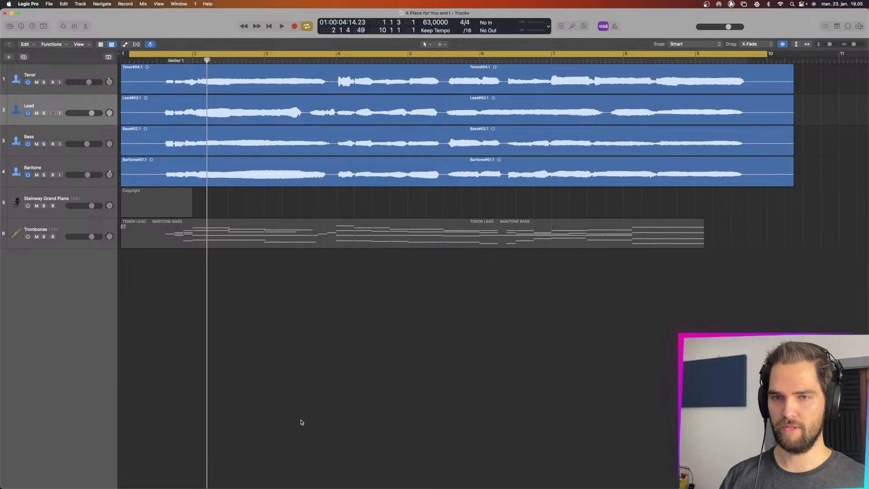
- Show the mixer and play back the four-part vocal arrangement to hear the processed mix
{"action": "key", "text": "x"}
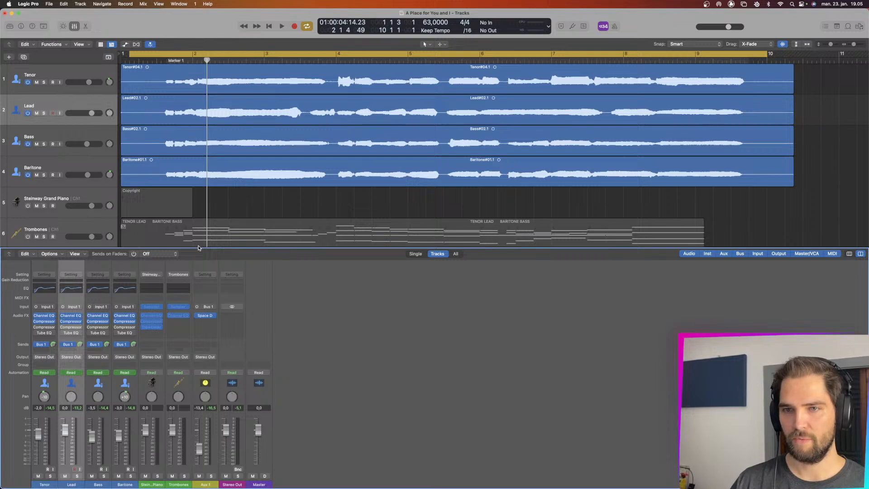
{"action": "key", "text": "space"}
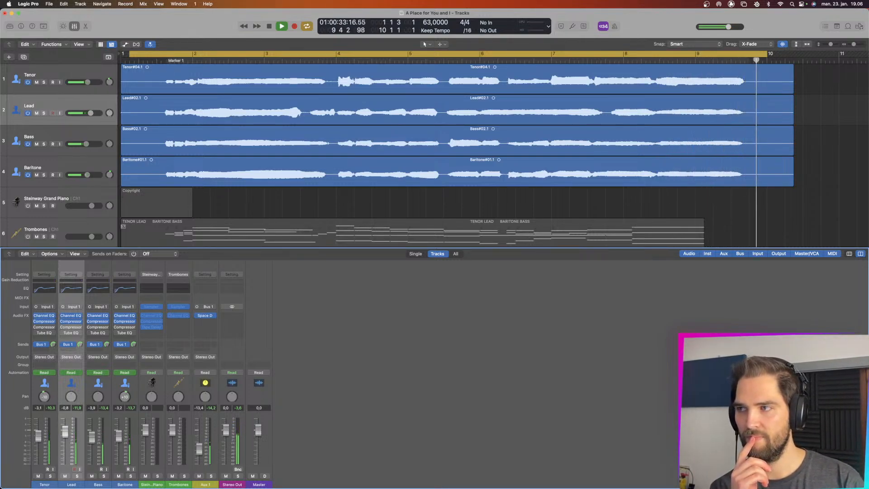
{"action": "key", "text": "space"}
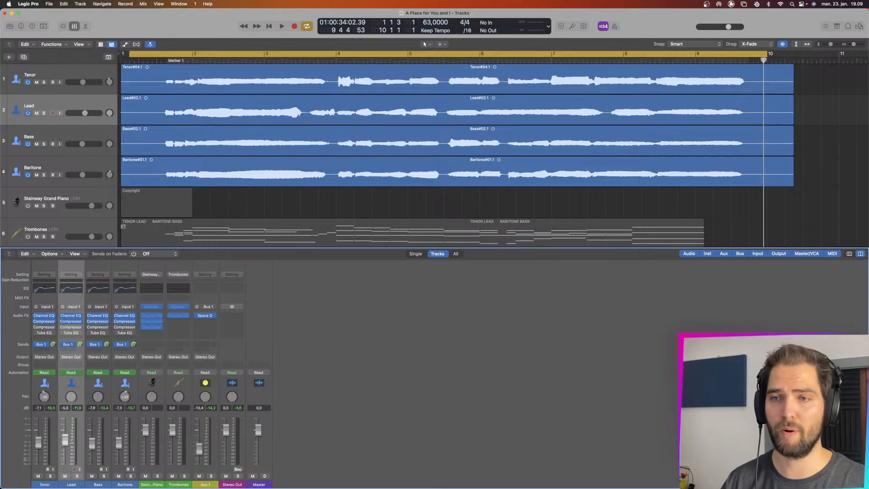
- Select the Tenor, Lead, Bass and Baritone channels together and bypass all their audio effects and Bus 1 sends
{"action": "left_click", "coordinate": [125, 484], "text": "shift"}
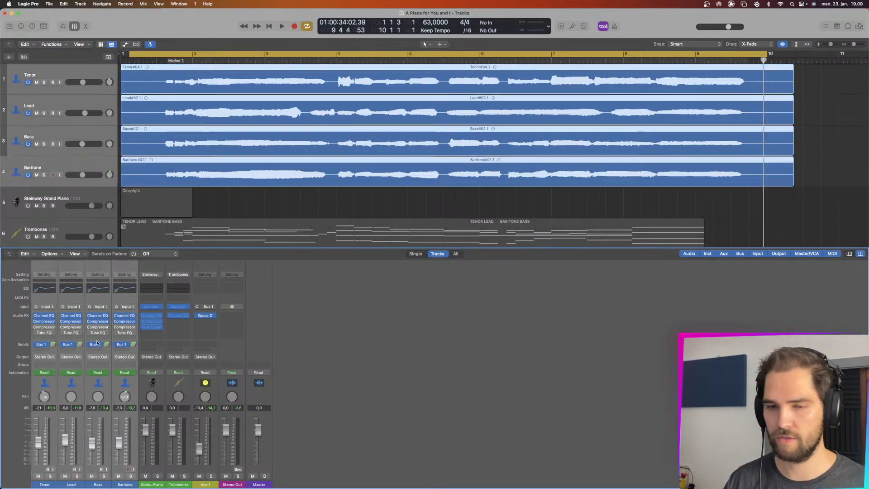
{"action": "left_click", "coordinate": [36, 321]}
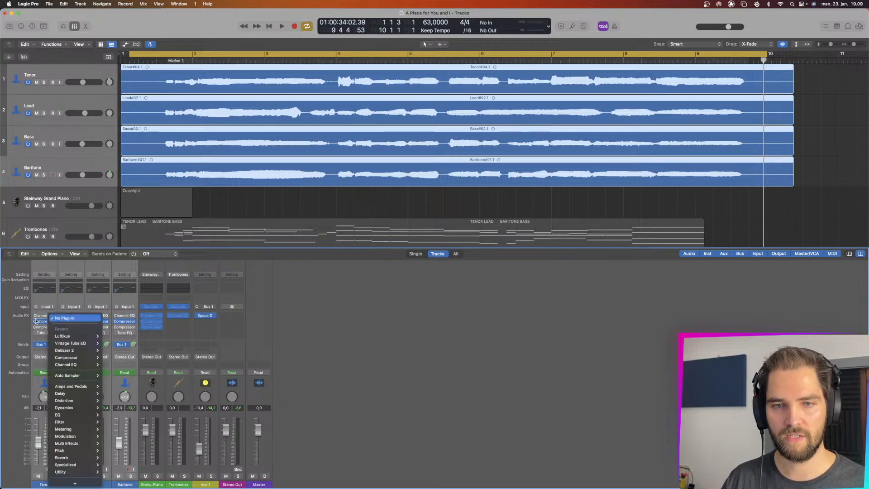
{"action": "left_click", "coordinate": [35, 323]}
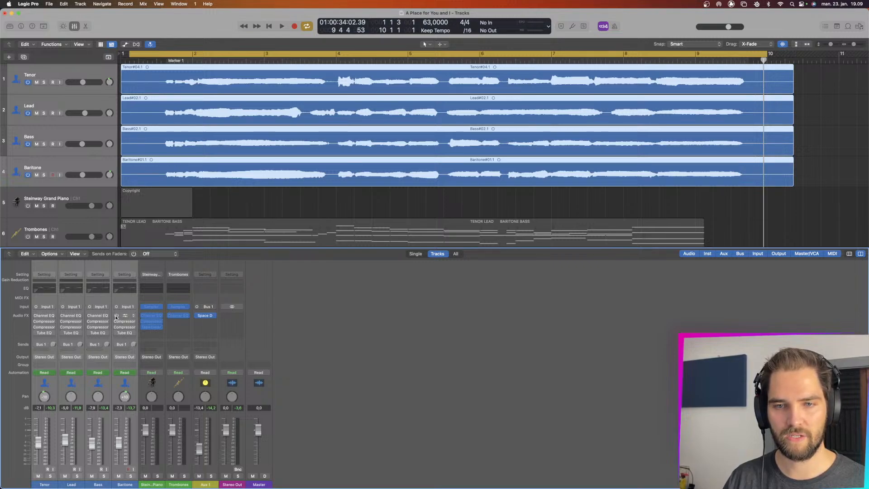
- Remove the Channel EQ, both Compressors and the Vintage Tube EQ from the four selected vocal channels
{"action": "left_click", "coordinate": [134, 316]}
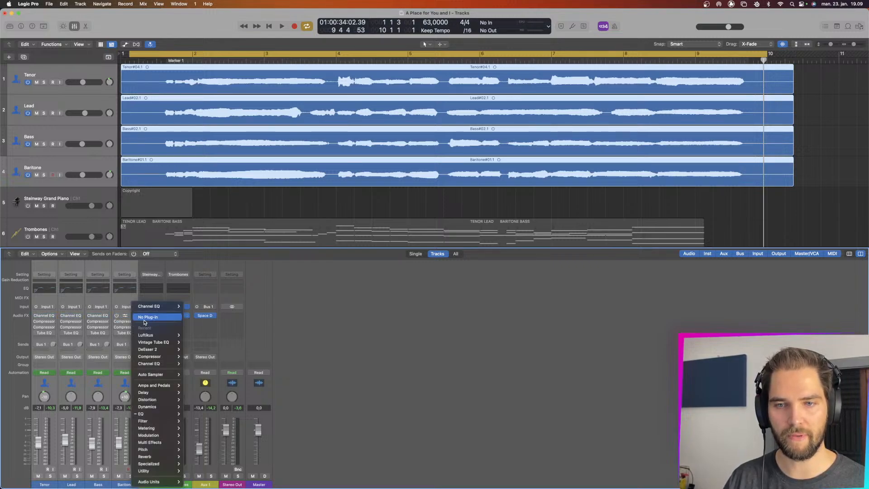
{"action": "left_click", "coordinate": [145, 321]}
{"action": "left_click", "coordinate": [135, 321]}
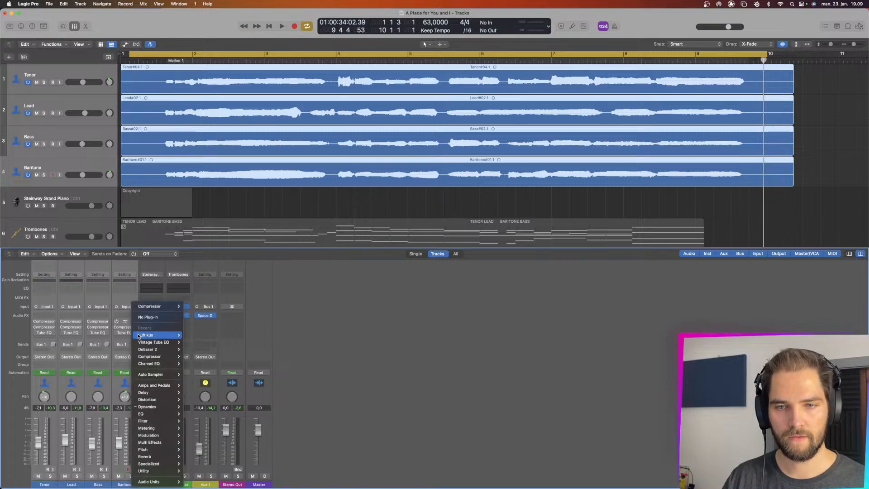
{"action": "left_click", "coordinate": [146, 317]}
{"action": "left_click", "coordinate": [134, 331]}
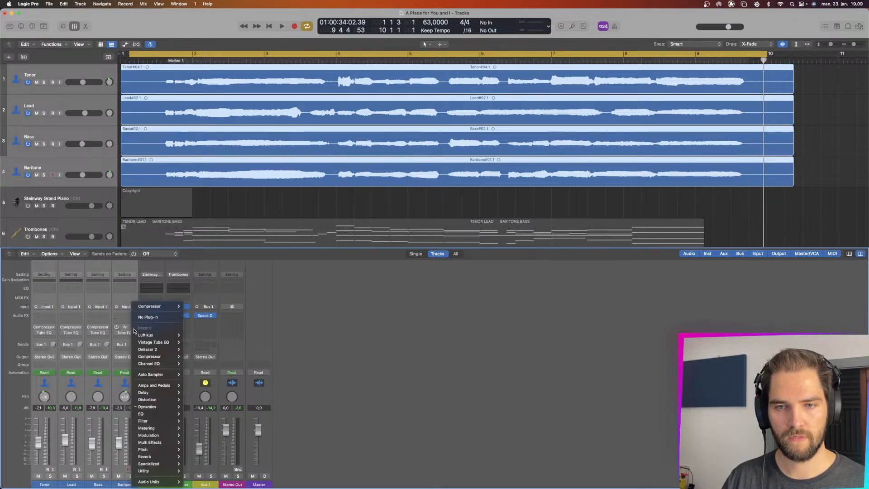
{"action": "left_click", "coordinate": [146, 317]}
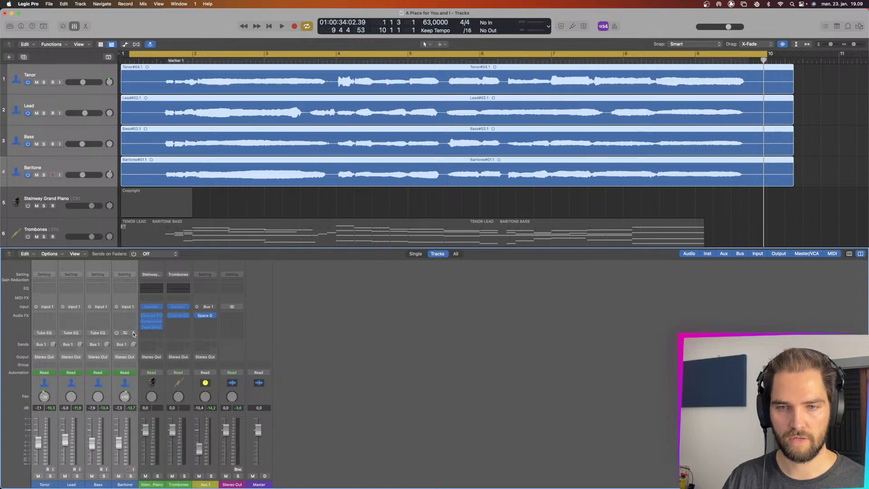
{"action": "left_click", "coordinate": [133, 334]}
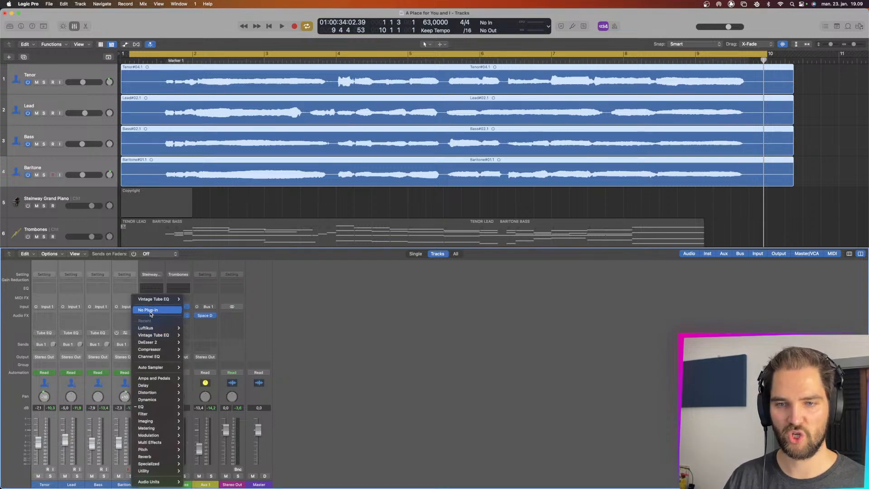
{"action": "left_click", "coordinate": [150, 312]}
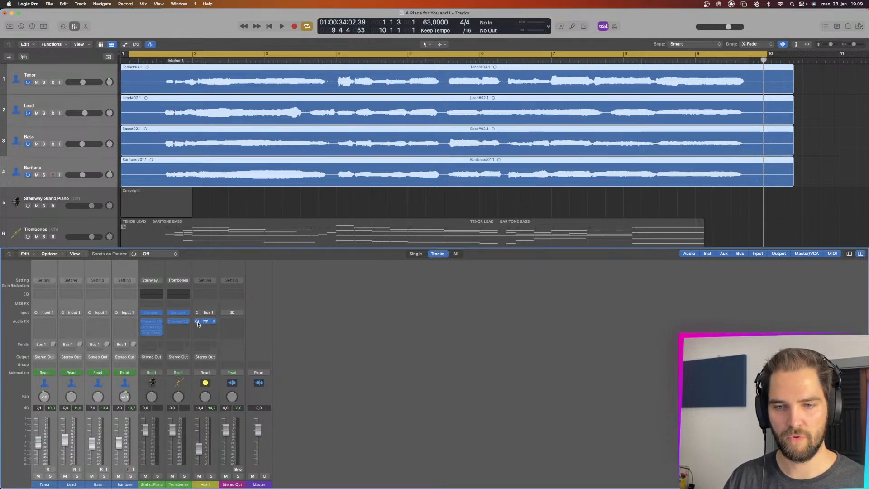
- Delete the Steinway Grand Piano track along with its Copyright region
{"action": "scroll", "coordinate": [194, 222], "scroll_direction": "down", "scroll_amount": 1}
{"action": "left_click", "coordinate": [102, 191]}
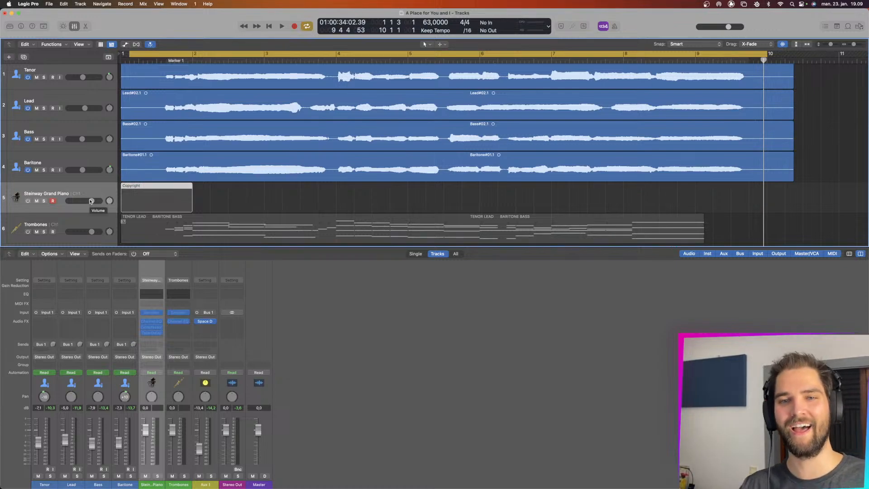
{"action": "key", "text": "Delete"}
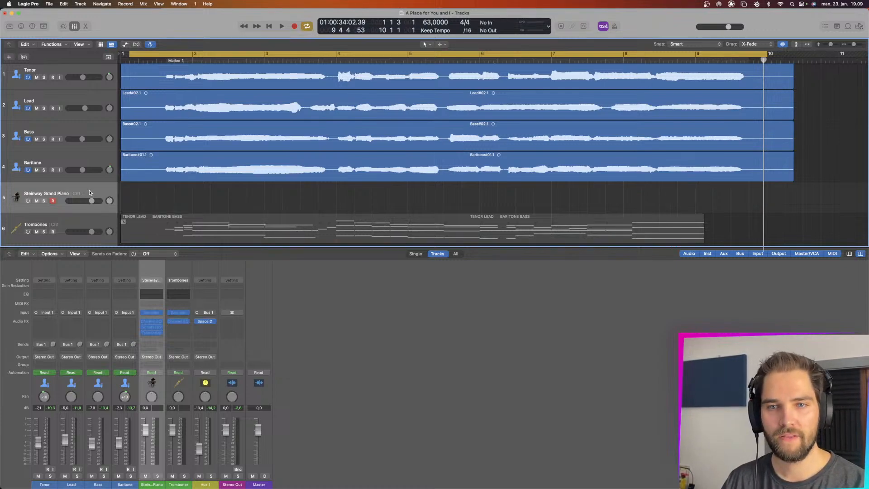
{"action": "key", "text": "Delete"}
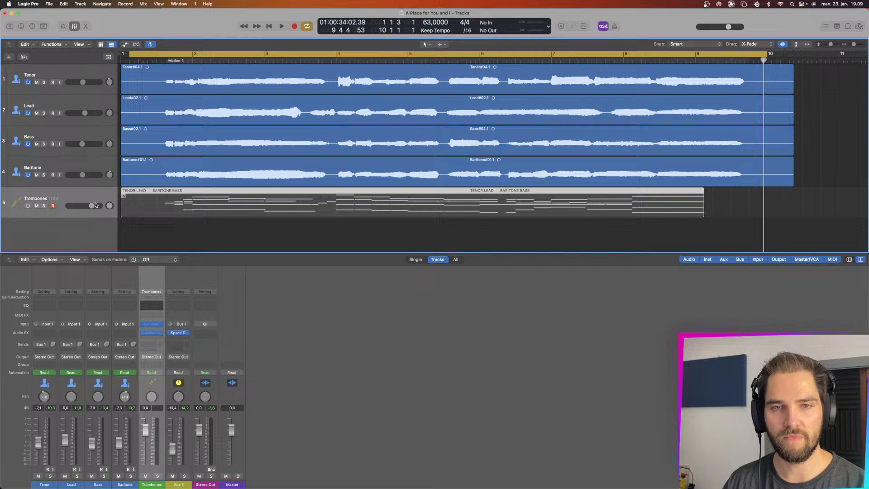
- Switch on and solo the Trombones track and listen to it from just before Marker 1
{"action": "left_click", "coordinate": [44, 207]}
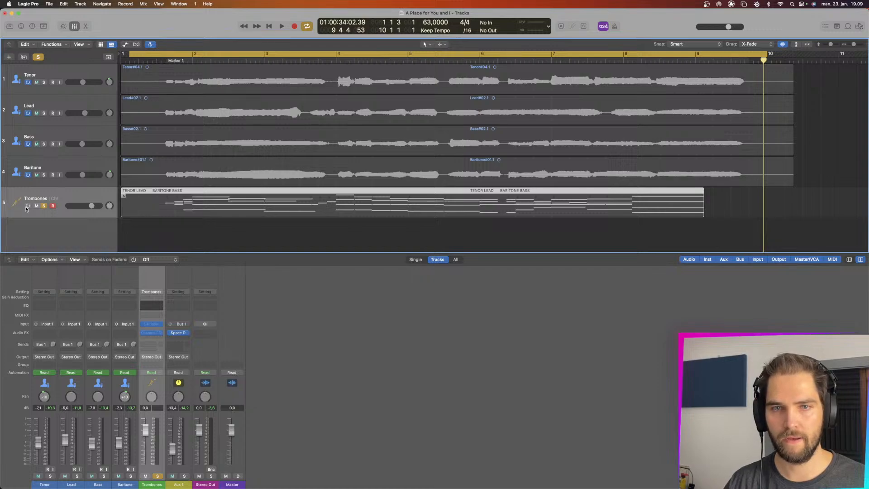
{"action": "left_click", "coordinate": [27, 207]}
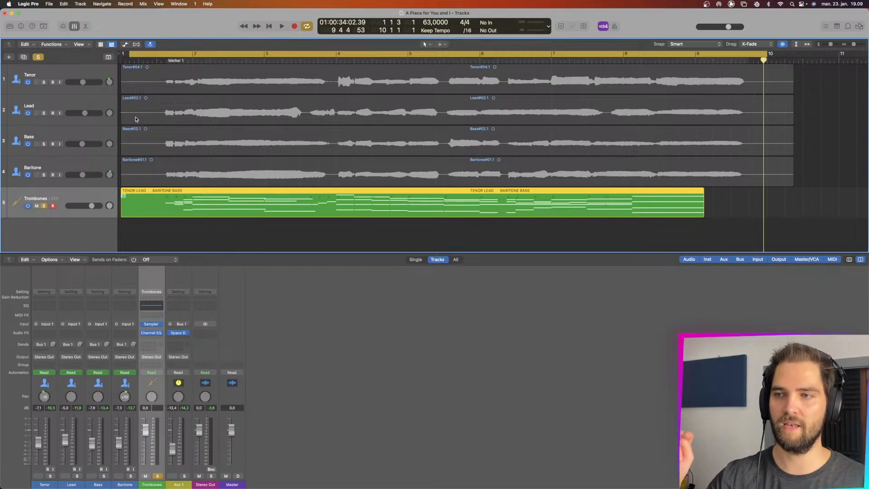
{"action": "left_click", "coordinate": [161, 62]}
{"action": "key", "text": "space"}
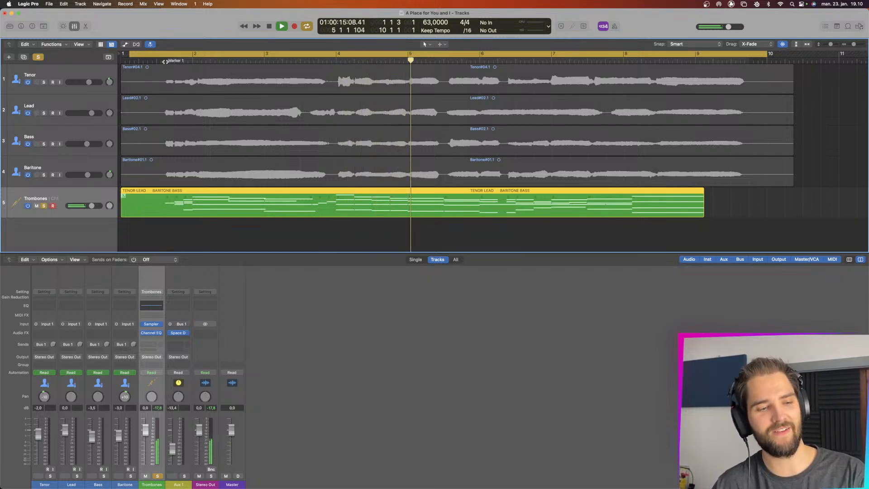
{"action": "key", "text": "space"}
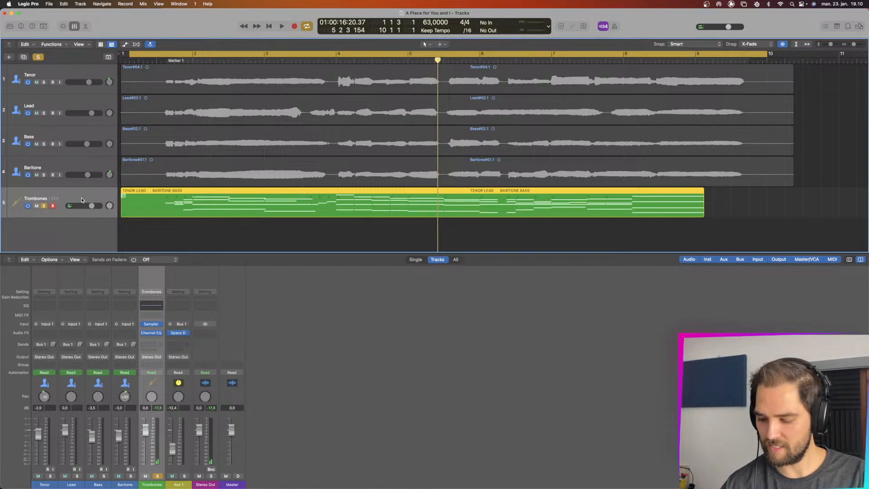
- Delete the Trombones track together with its MIDI region
{"action": "key", "text": "Delete"}
{"action": "key", "text": "super+BackSpace"}
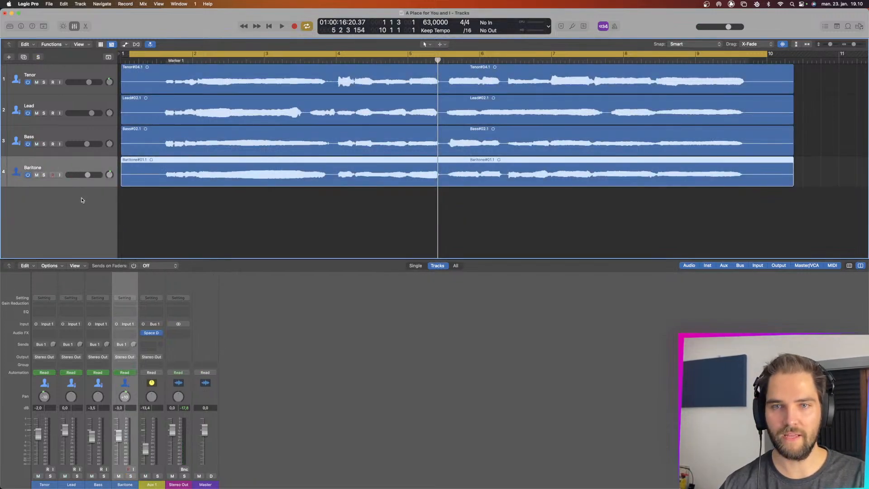
{"action": "left_click", "coordinate": [160, 336]}
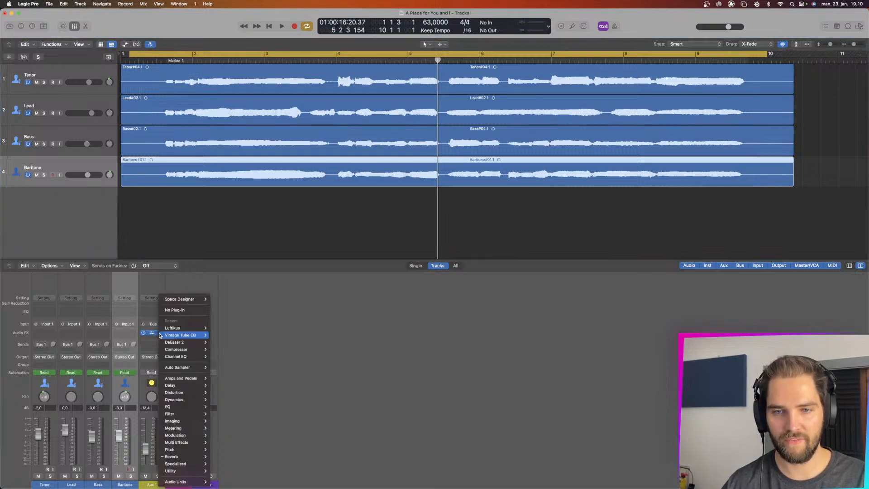
{"action": "left_click", "coordinate": [179, 310]}
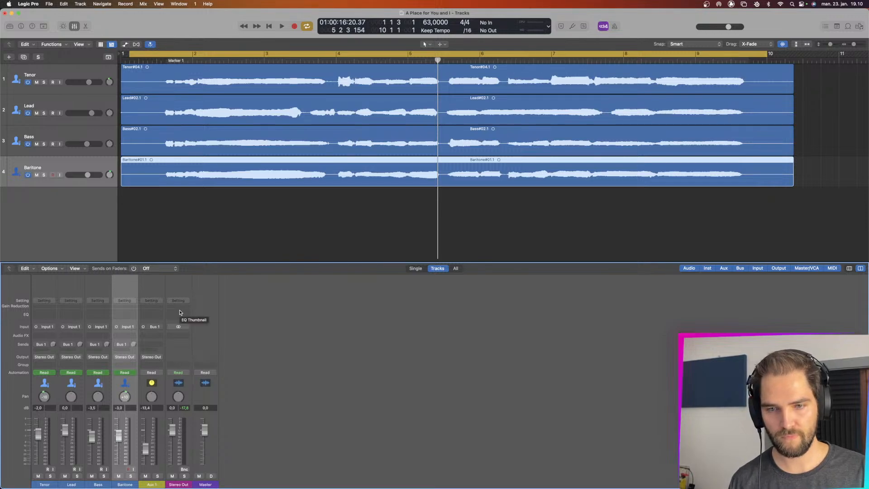
{"action": "key", "text": "super+z"}
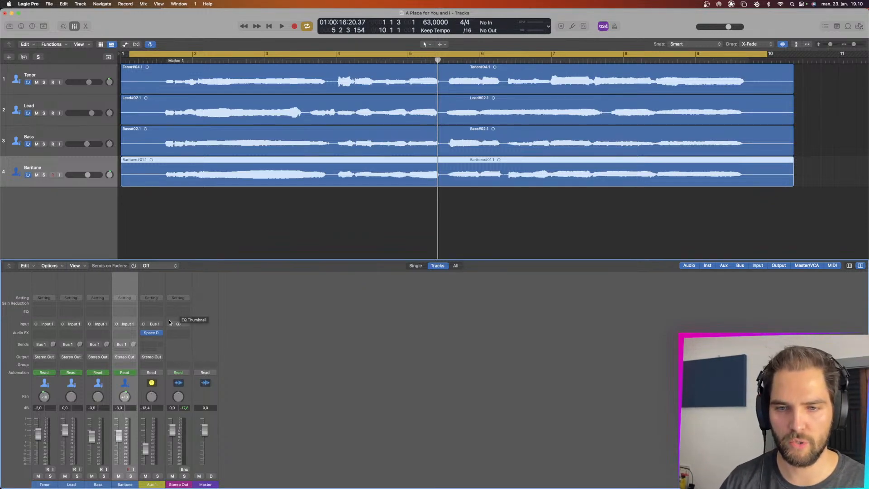
- Inspect the Space Designer reverb settings on the Aux 1 channel and remove the plug-in from it
{"action": "mouse_move", "coordinate": [158, 336]}
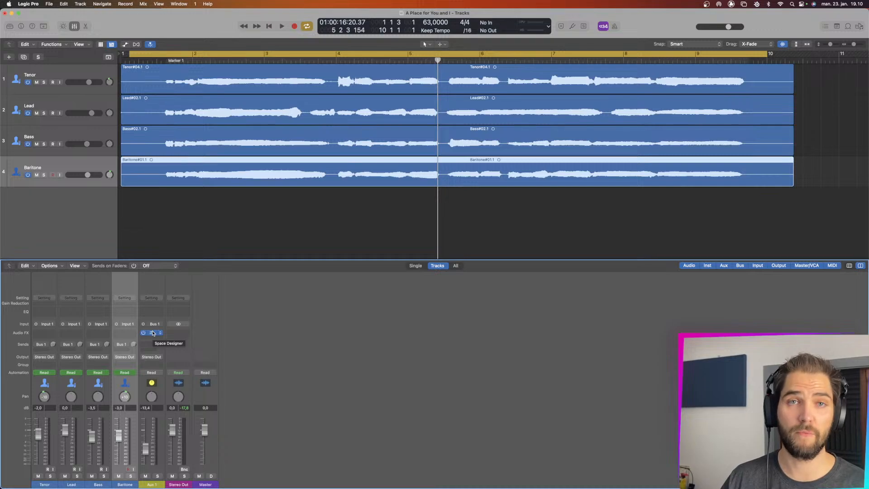
{"action": "left_click", "coordinate": [152, 334]}
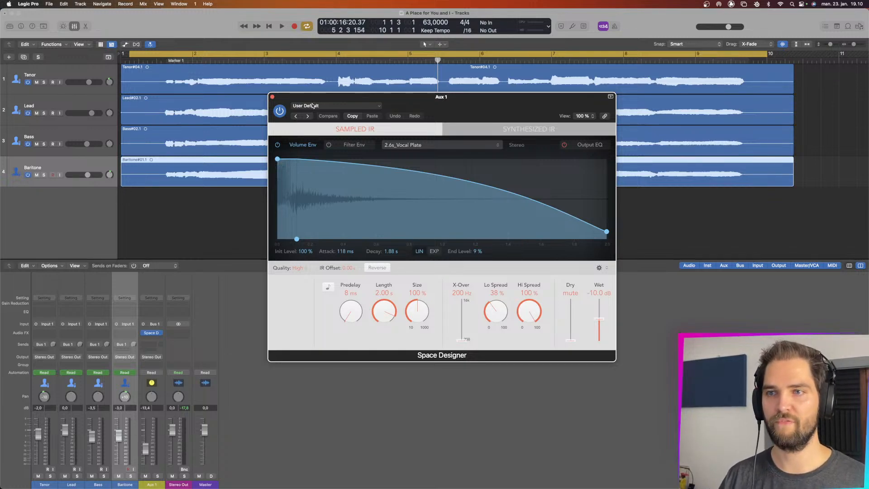
{"action": "left_click", "coordinate": [272, 97]}
{"action": "left_click", "coordinate": [156, 332]}
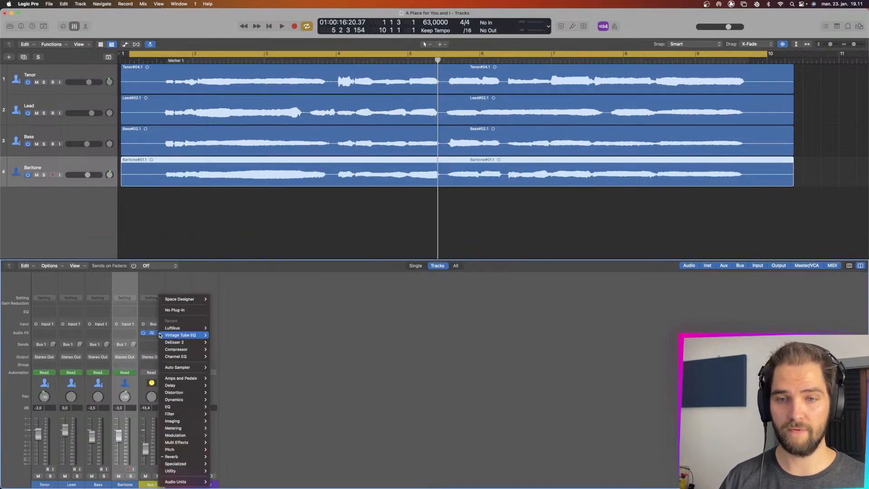
{"action": "left_click", "coordinate": [175, 311]}
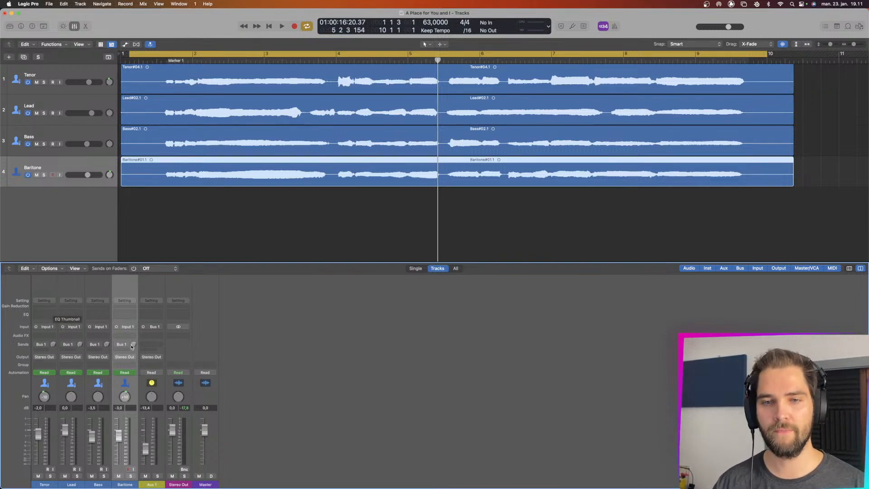
- Play the dry vocals from the start and insert a Channel EQ on the Lead channel during playback
{"action": "key", "text": "Return"}
{"action": "key", "text": "space"}
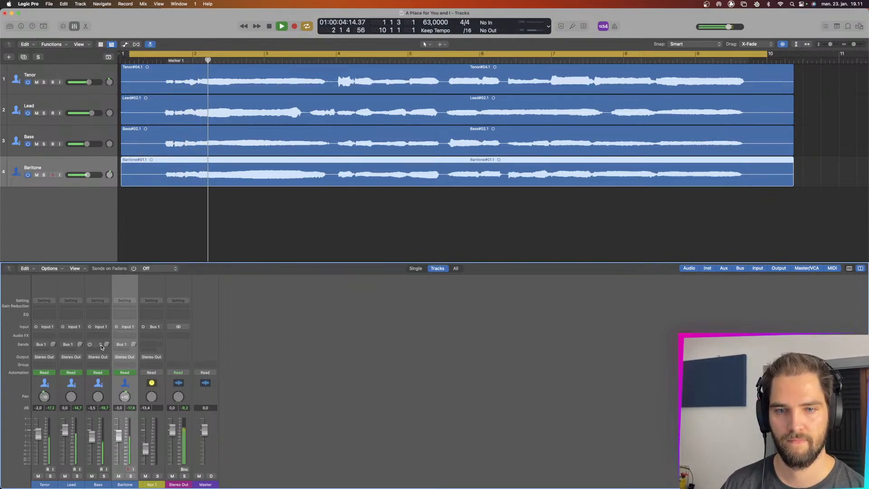
{"action": "left_click", "coordinate": [72, 335]}
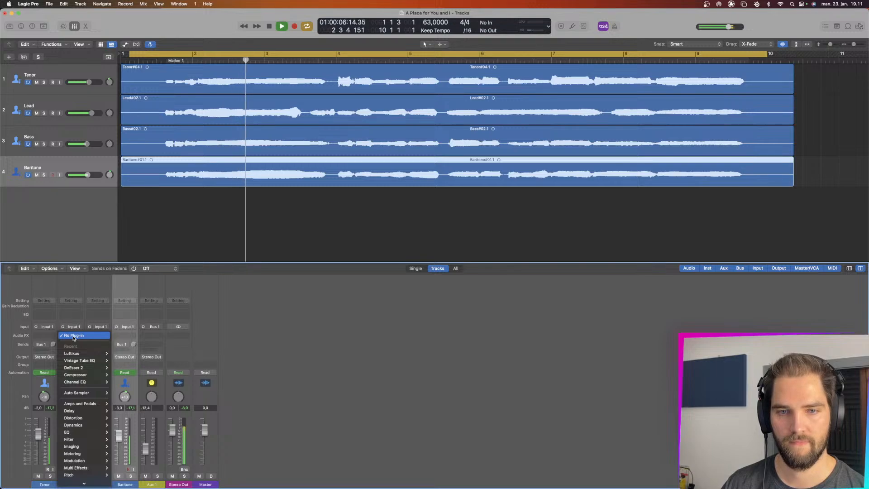
{"action": "mouse_move", "coordinate": [86, 433]}
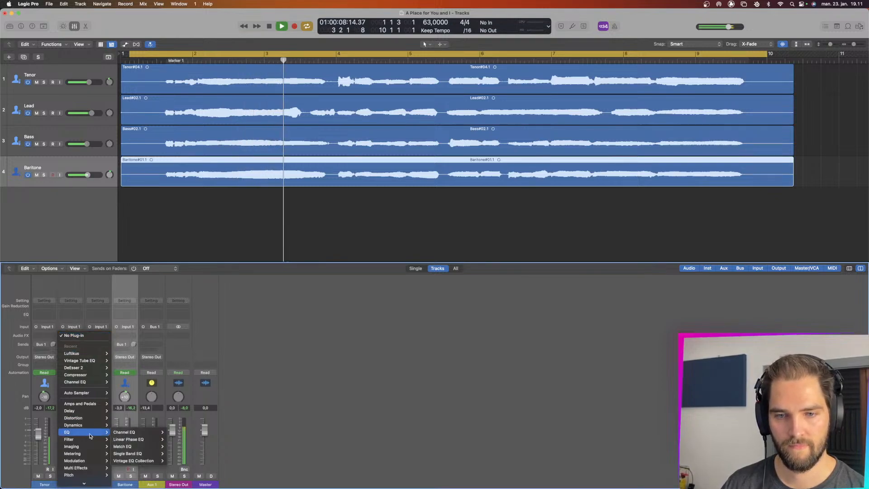
{"action": "left_click", "coordinate": [175, 432]}
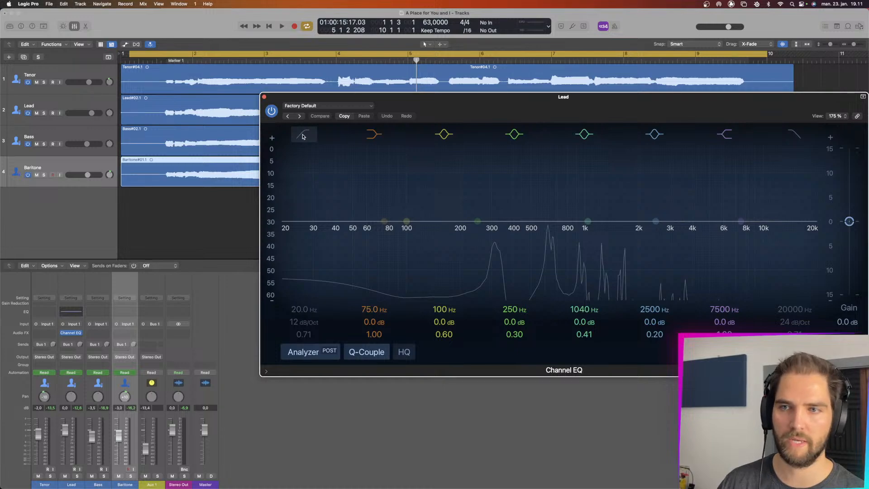
{"action": "key", "text": "space"}
- During playback, enable the Lead EQ's low cut at 59 Hz and cut 2.2 dB at 452 Hz with a Q of 0.93
{"action": "key", "text": "space"}
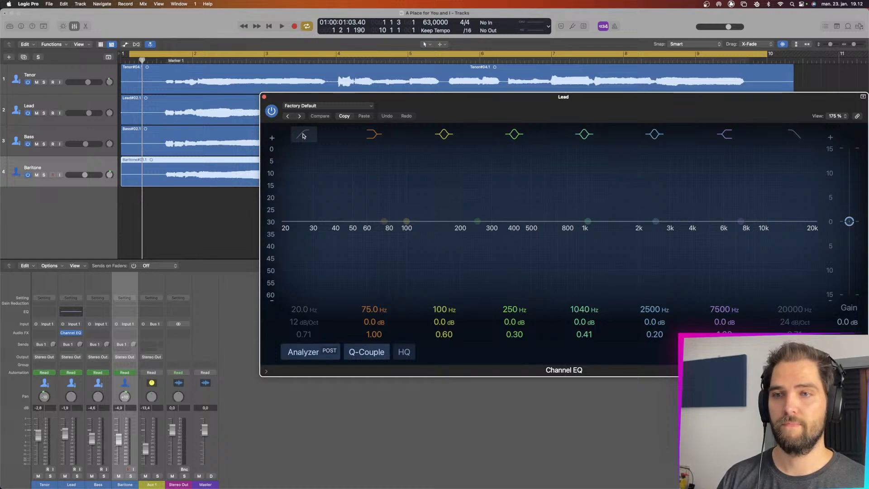
{"action": "key", "text": "space"}
{"action": "left_click", "coordinate": [303, 134]}
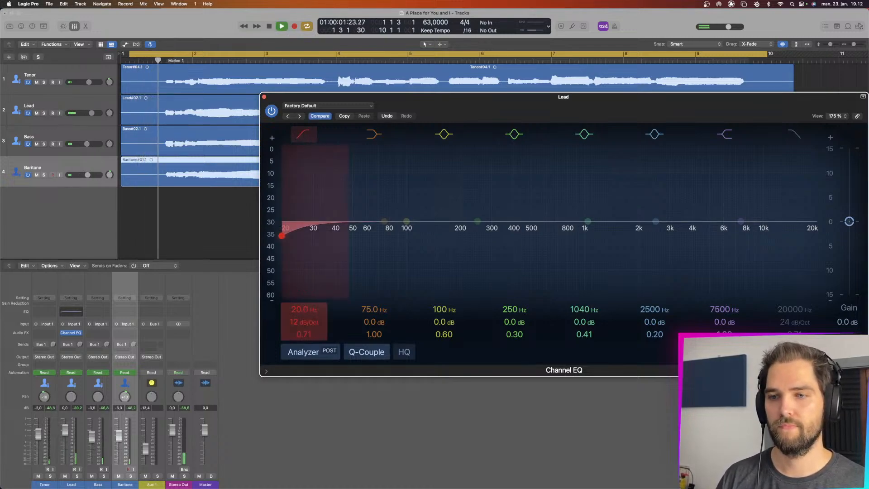
{"action": "left_click_drag", "start_coordinate": [306, 306], "coordinate": [304, 311]}
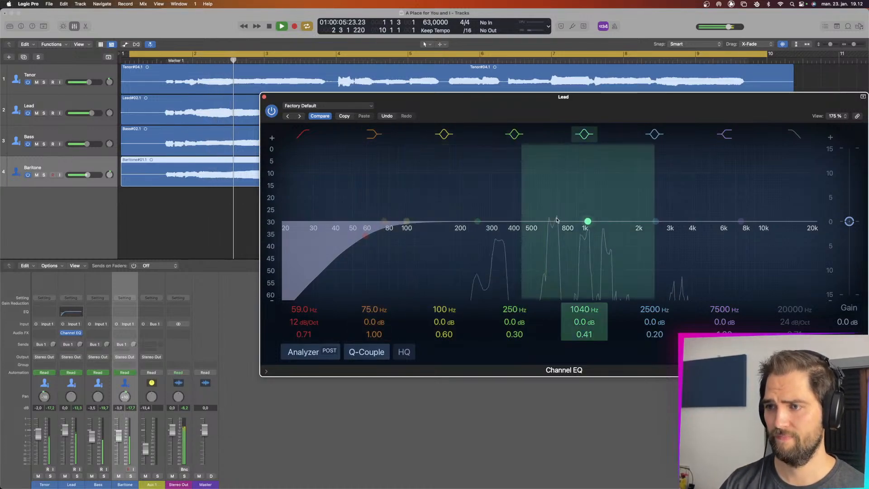
{"action": "left_click_drag", "start_coordinate": [478, 221], "coordinate": [524, 238]}
{"action": "left_click_drag", "start_coordinate": [522, 334], "coordinate": [522, 321]}
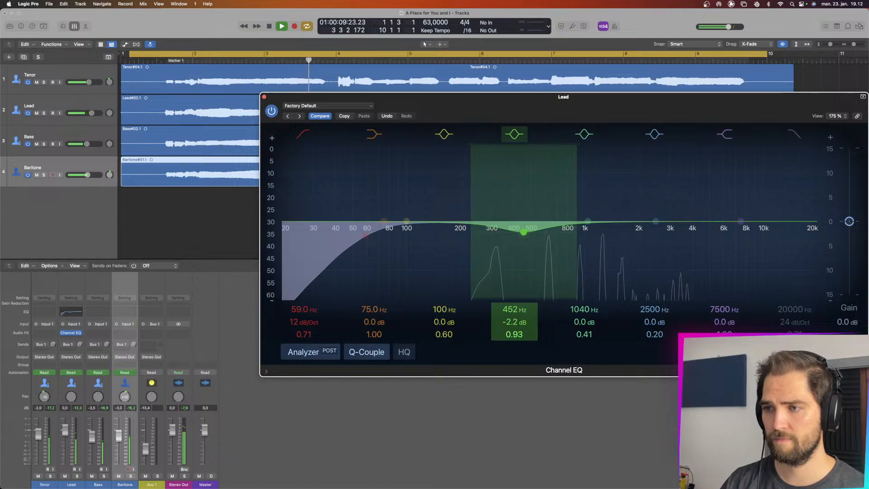
- During playback, deepen the Lead EQ's low-mid cut to -3.1 dB at 436 Hz and add a -1.0 dB dip at 750 Hz with Q 1.50
{"action": "left_click_drag", "start_coordinate": [528, 233], "coordinate": [515, 237]}
{"action": "left_click_drag", "start_coordinate": [587, 221], "coordinate": [572, 227]}
{"action": "left_click_drag", "start_coordinate": [579, 334], "coordinate": [579, 322]}
{"action": "left_click_drag", "start_coordinate": [575, 228], "coordinate": [564, 226]}
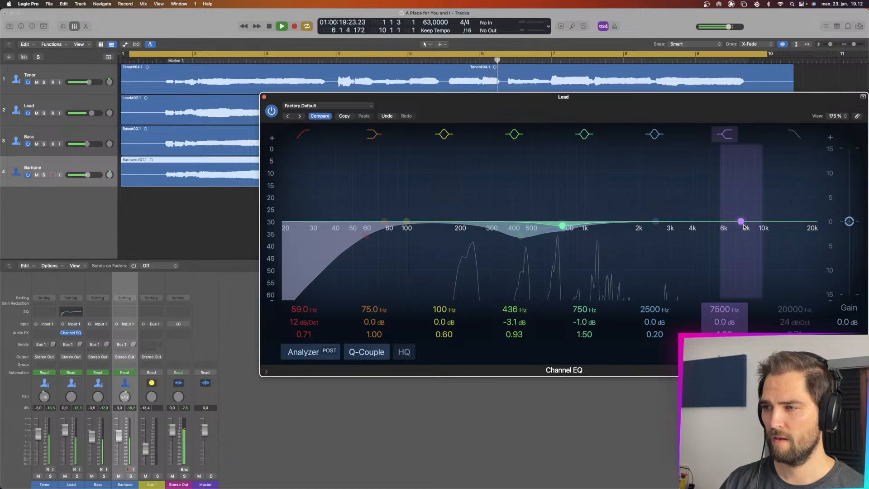
- Pause playback, boost the Lead EQ's high shelf by 1.0 dB at 10100 Hz, and resume playing with cycle mode on
{"action": "key", "text": "space"}
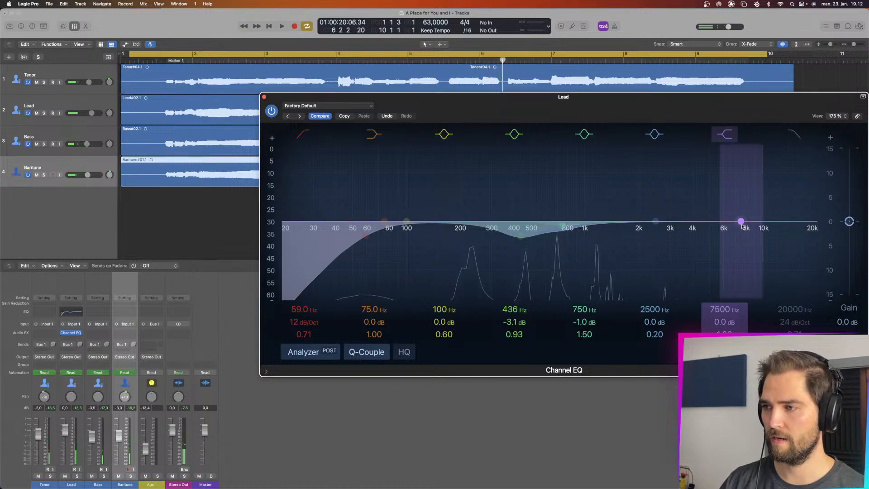
{"action": "key", "text": "c"}
{"action": "left_click_drag", "start_coordinate": [741, 221], "coordinate": [765, 219]}
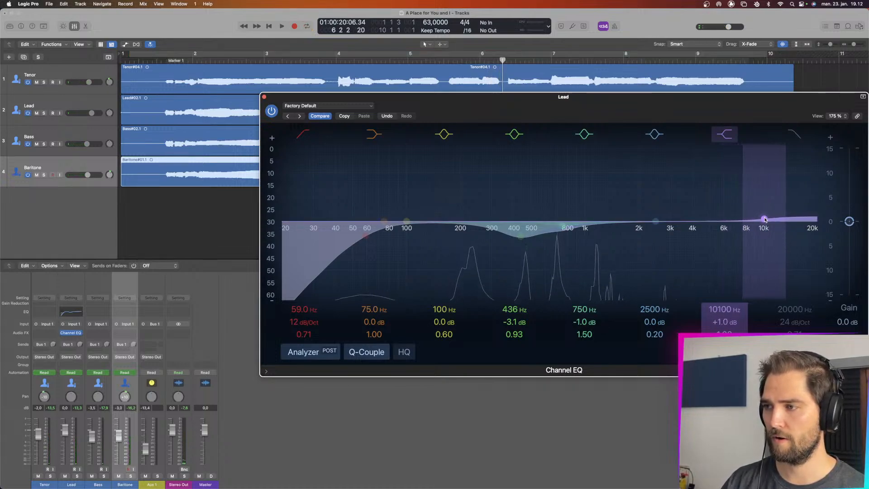
{"action": "key", "text": "c"}
{"action": "key", "text": "space"}
- Boost the Lead EQ by 0.9 dB at 110 Hz, move the 750 Hz dip to 690 Hz at -0.8 dB, and close the EQ
{"action": "left_click_drag", "start_coordinate": [411, 222], "coordinate": [414, 217]}
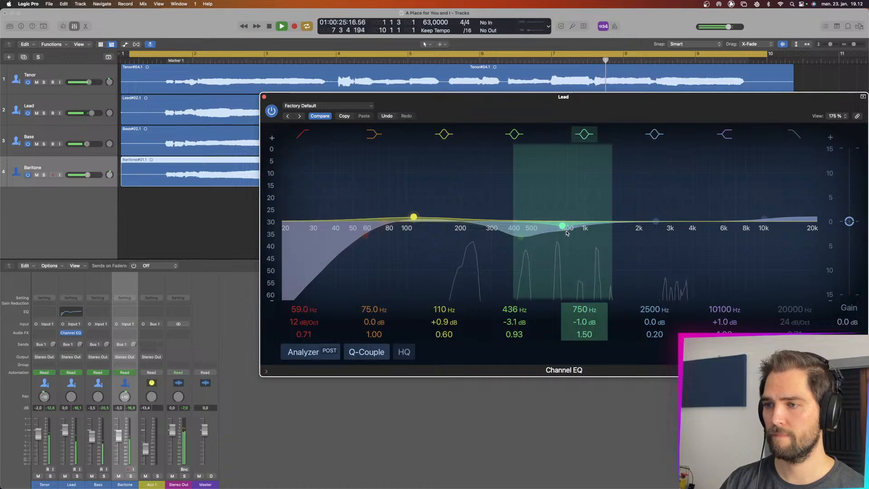
{"action": "left_click_drag", "start_coordinate": [566, 232], "coordinate": [560, 232]}
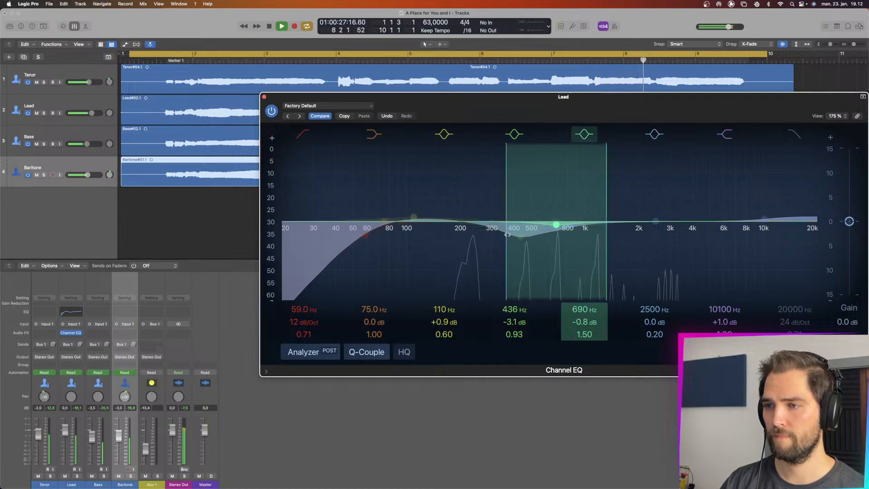
{"action": "left_click", "coordinate": [264, 96]}
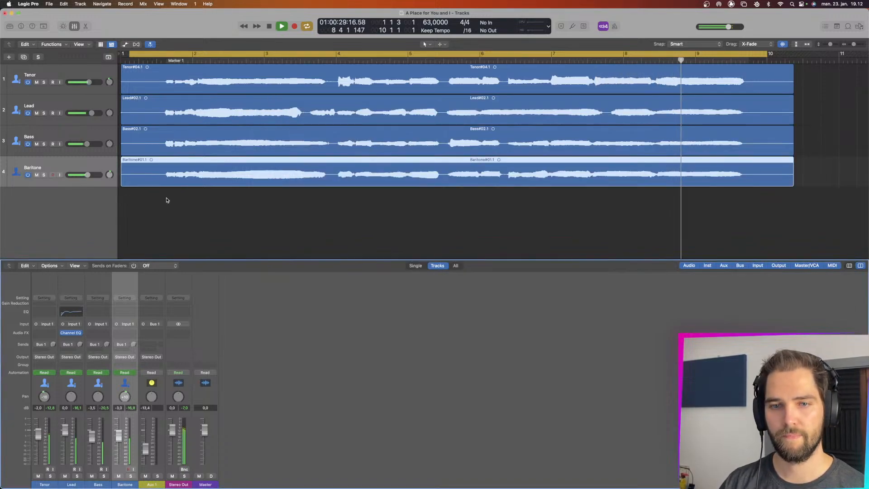
- Copy the Lead's Channel EQ to the Tenor, Bass and Baritone channels and stop playback
{"action": "left_click_drag", "start_coordinate": [71, 333], "coordinate": [117, 335]}
{"action": "key", "text": "space"}
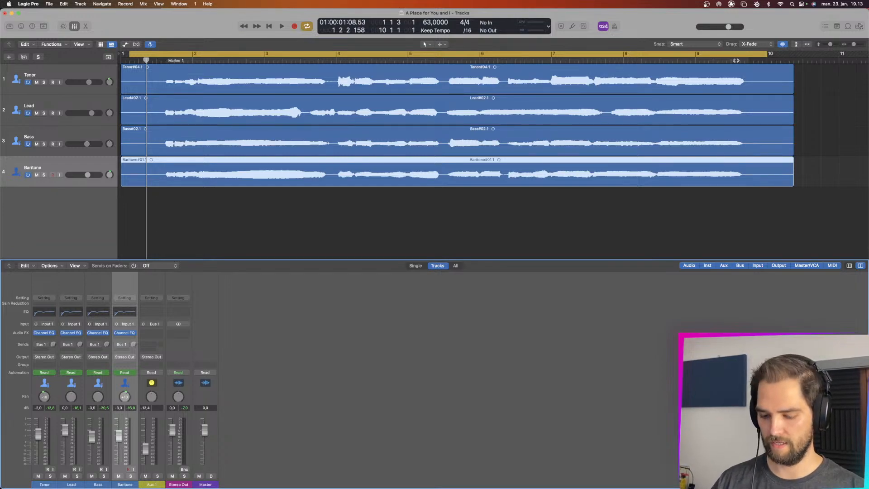
- Turn cycle mode off and listen to the end of the song just after bar 9 with all four voices
{"action": "key", "text": "c"}
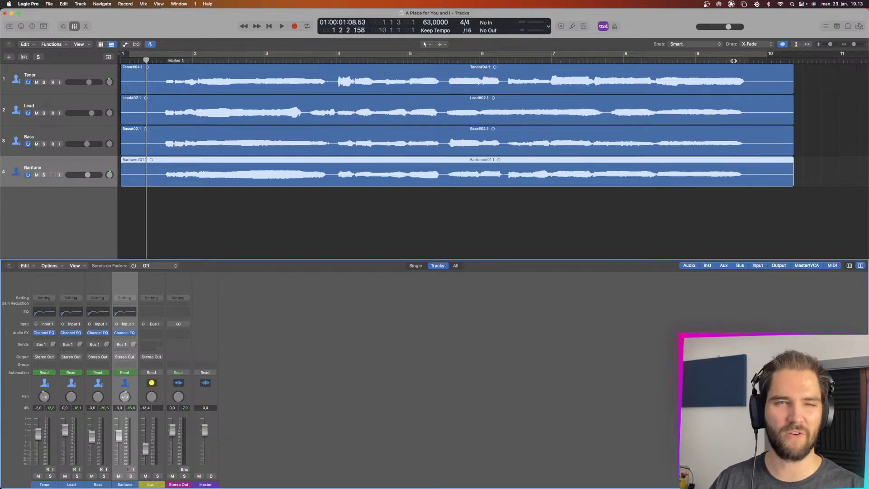
{"action": "left_click", "coordinate": [733, 61]}
{"action": "key", "text": "space"}
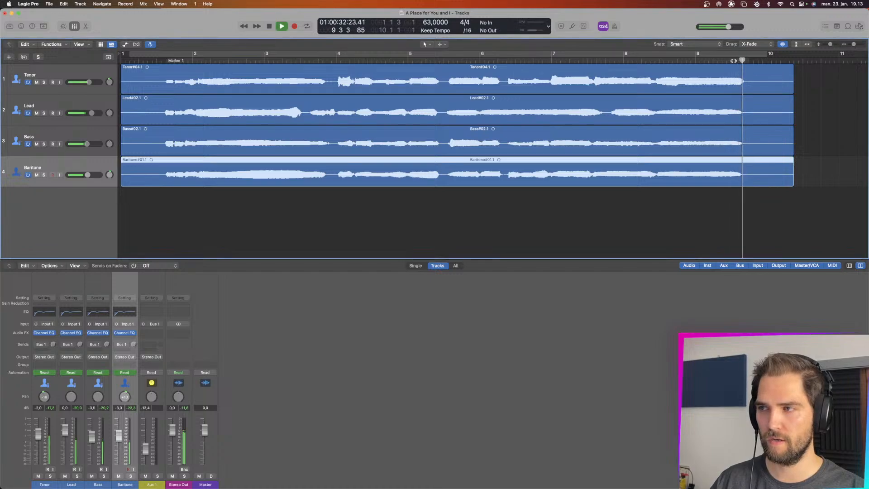
{"action": "key", "text": "space"}
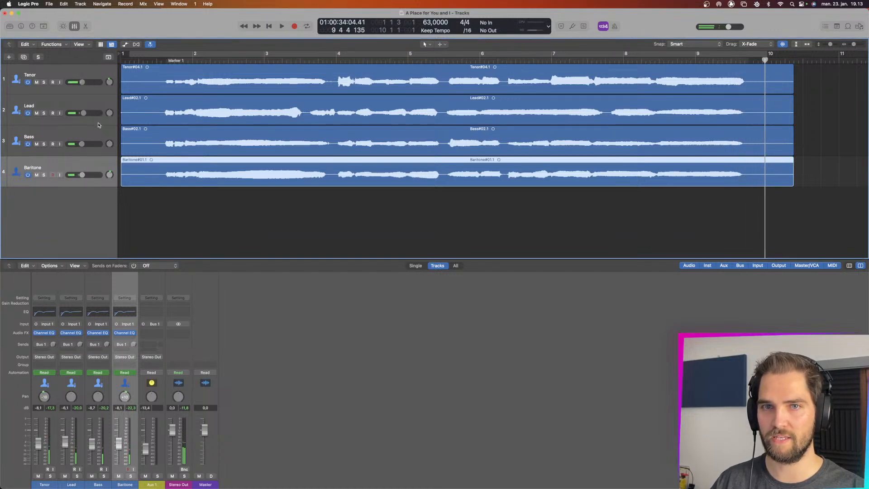
- Solo the Tenor, listen to its ending twice, clear the solo, and turn cycle mode back on
{"action": "left_click", "coordinate": [44, 83]}
{"action": "left_click", "coordinate": [728, 60]}
{"action": "key", "text": "space"}
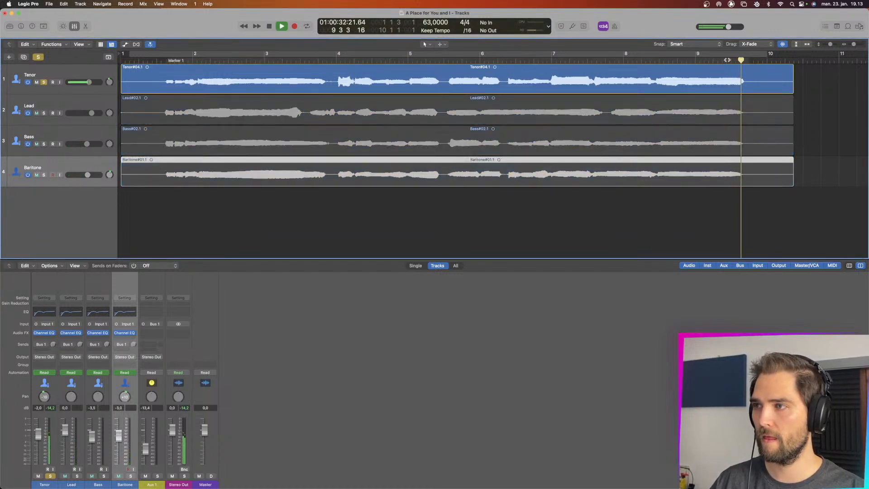
{"action": "key", "text": "space"}
{"action": "left_click", "coordinate": [739, 60]}
{"action": "key", "text": "space"}
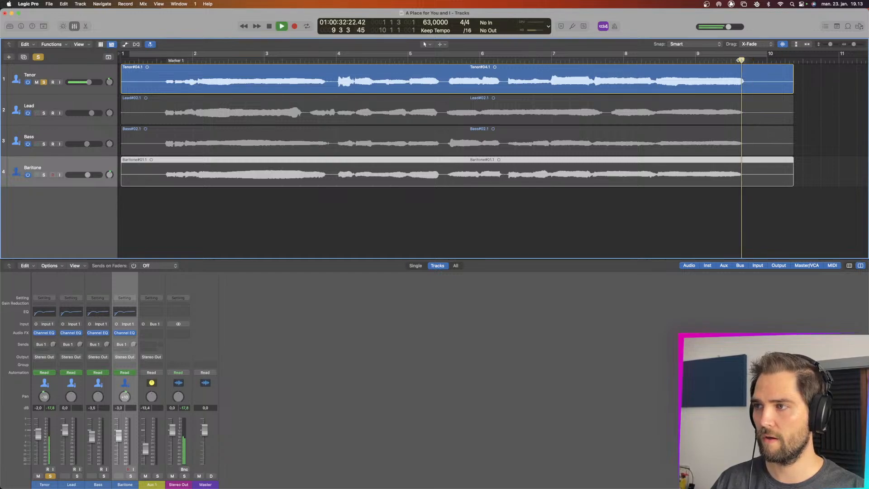
{"action": "key", "text": "space"}
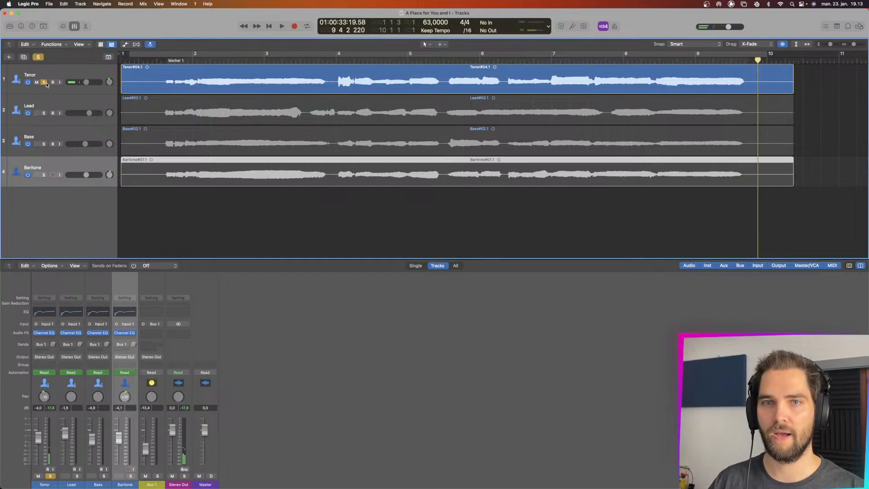
{"action": "left_click", "coordinate": [43, 82]}
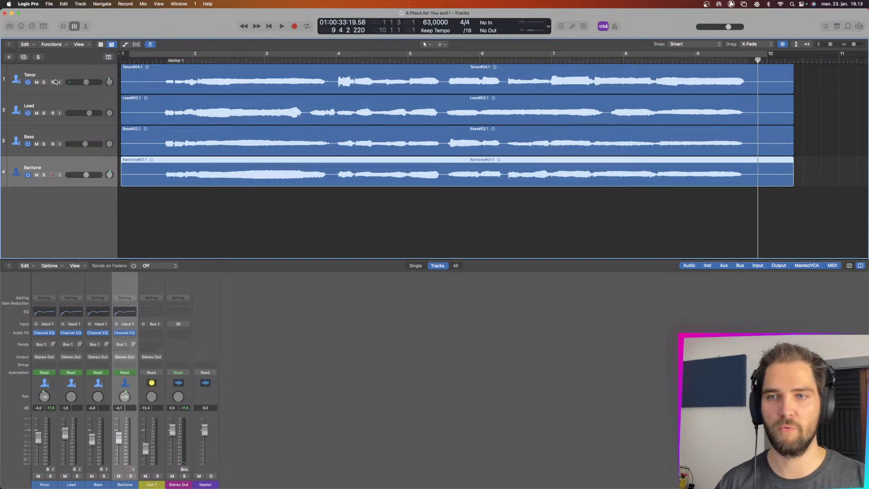
{"action": "key", "text": "c"}
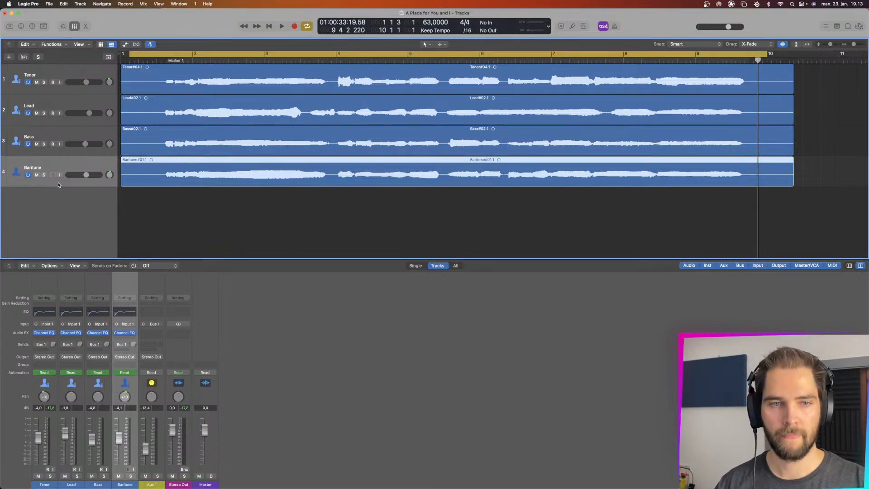
- Open the Bass channel's EQ, adjust its low-frequency boost to +1.1 dB at 109 Hz, and close it
{"action": "left_click", "coordinate": [80, 334]}
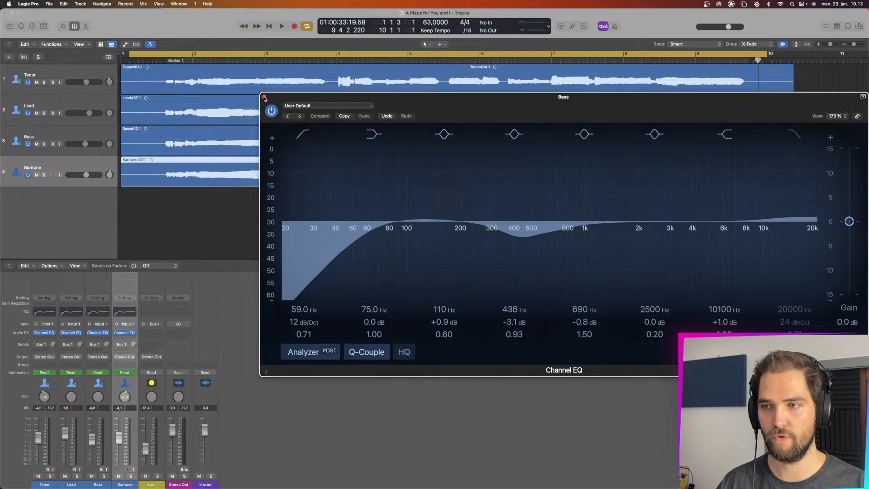
{"action": "left_click_drag", "start_coordinate": [418, 193], "coordinate": [415, 192]}
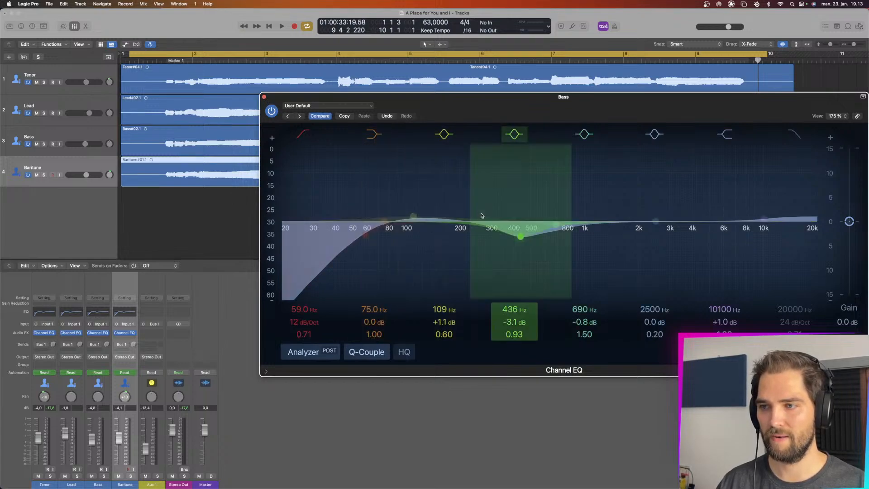
{"action": "left_click", "coordinate": [264, 97]}
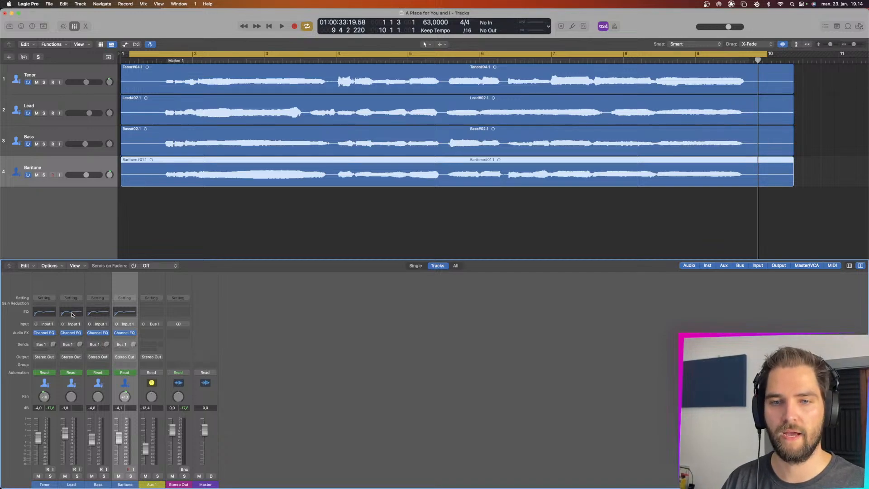
- Open the Lead's Channel EQ and lower its low cut to 49 Hz
{"action": "left_click", "coordinate": [72, 313]}
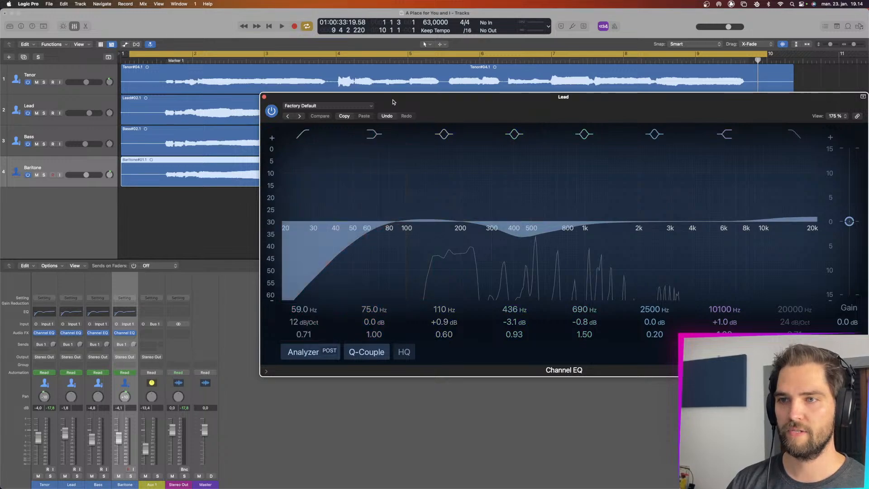
{"action": "left_click_drag", "start_coordinate": [393, 101], "coordinate": [310, 100]}
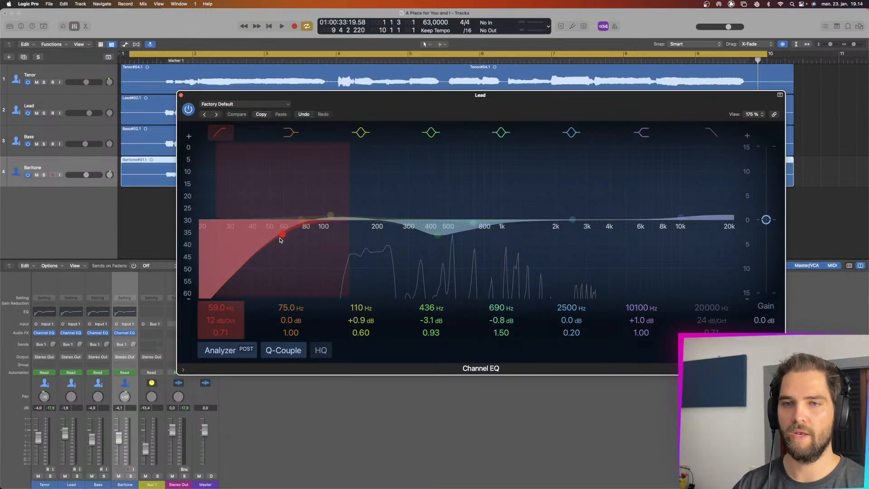
{"action": "left_click_drag", "start_coordinate": [278, 237], "coordinate": [266, 238]}
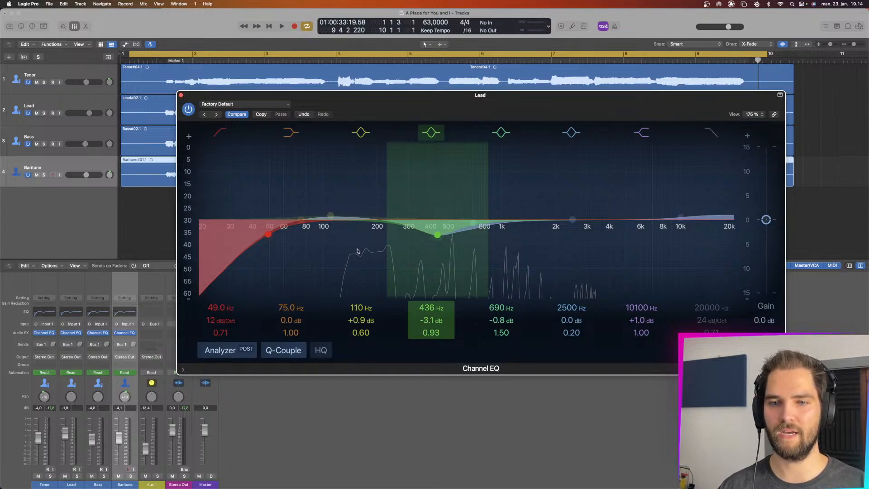
- Solo the Lead and exaggerate its low-mid EQ band to +12.8 dB at 442 Hz during playback
{"action": "left_click", "coordinate": [76, 476]}
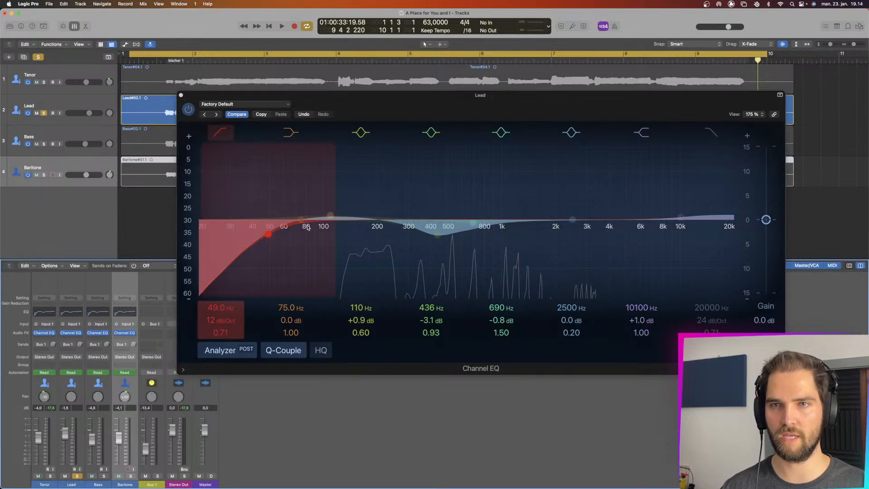
{"action": "key", "text": "space"}
{"action": "key", "text": "space"}
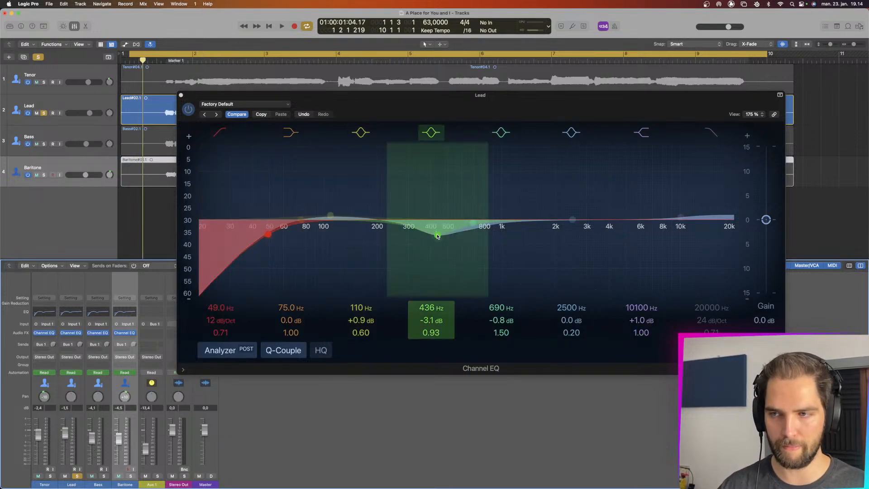
{"action": "key", "text": "space"}
{"action": "left_click_drag", "start_coordinate": [437, 235], "coordinate": [438, 139]}
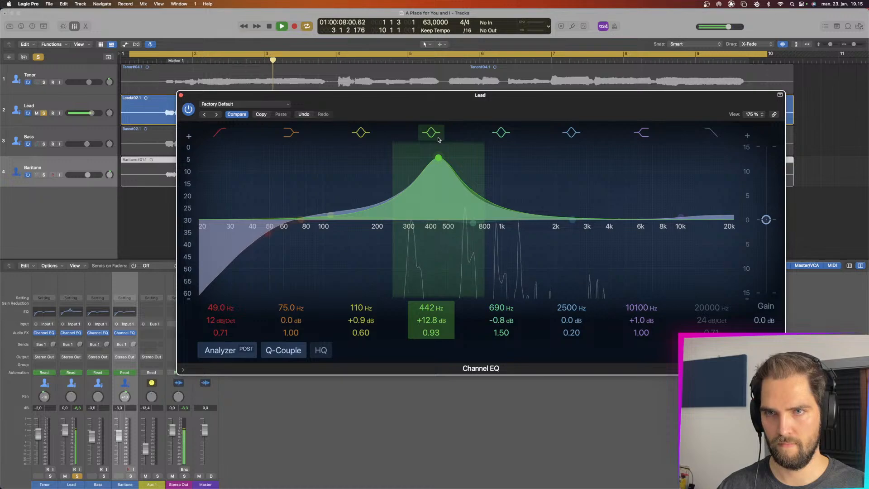
- Stop playback, move the cycle range's start to position 1 3 2 121, and play the soloed Lead again
{"action": "key", "text": "space"}
{"action": "left_click_drag", "start_coordinate": [131, 55], "coordinate": [164, 58]}
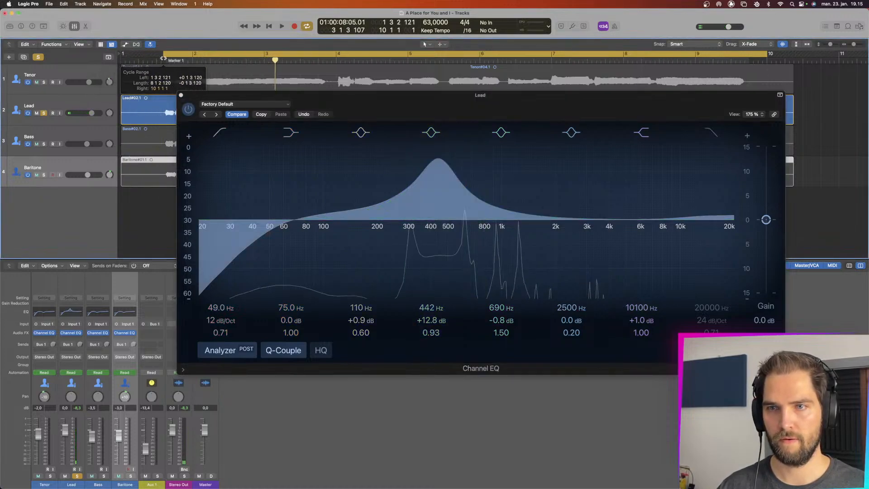
{"action": "key", "text": "space"}
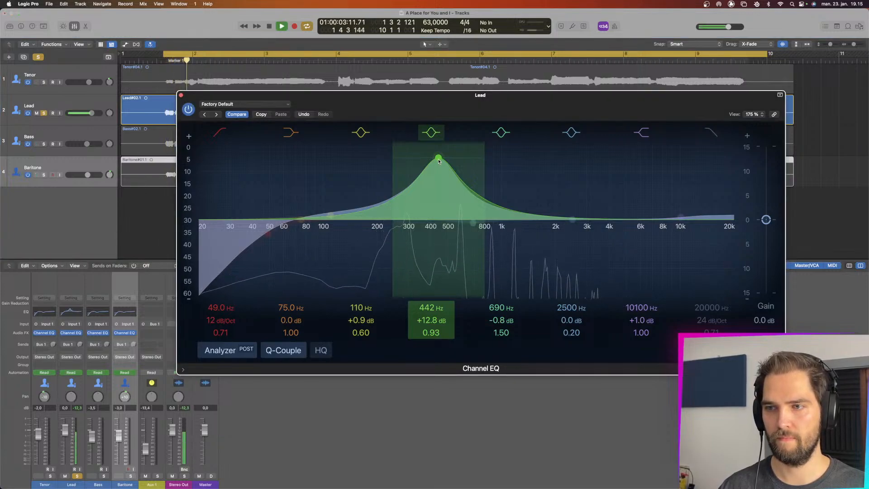
- Audition a deep low-mid cut of about 8.4 dB on the soloed Lead and settle the band at -3.1 dB, 434 Hz
{"action": "left_click_drag", "start_coordinate": [439, 160], "coordinate": [437, 290]}
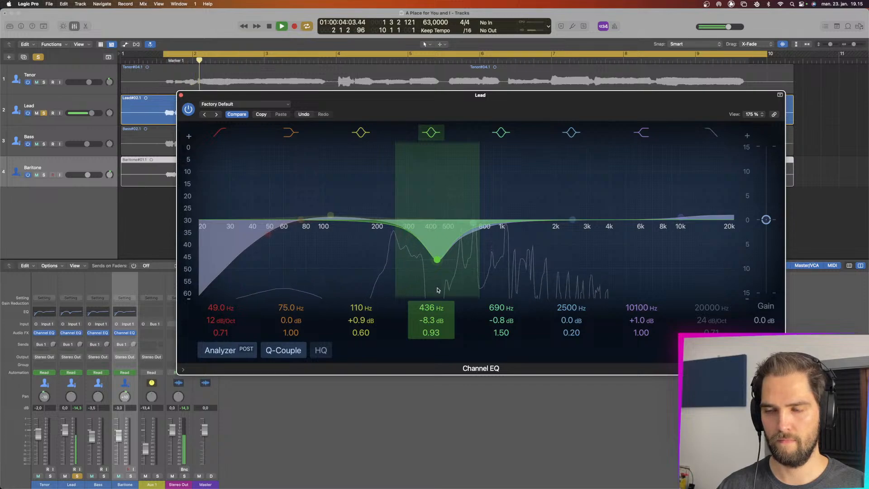
{"action": "key", "text": "space"}
{"action": "key", "text": "space"}
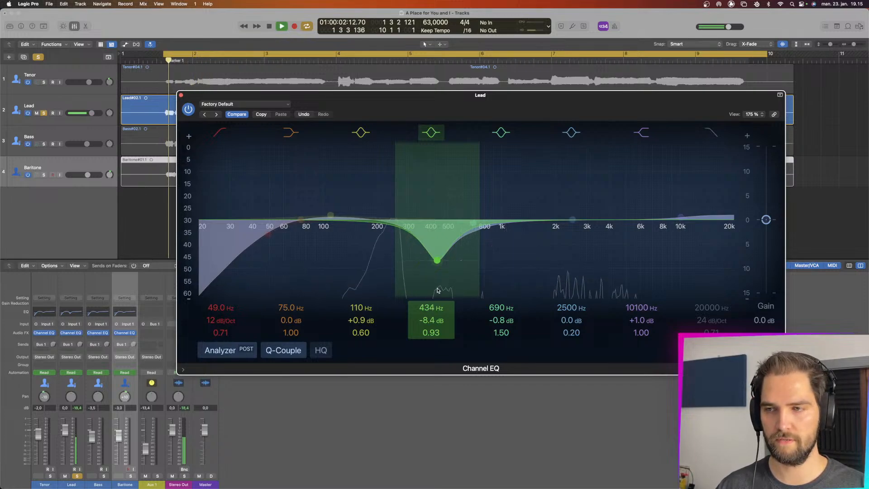
{"action": "left_click_drag", "start_coordinate": [438, 290], "coordinate": [457, 252]}
{"action": "left_click_drag", "start_coordinate": [457, 281], "coordinate": [437, 258]}
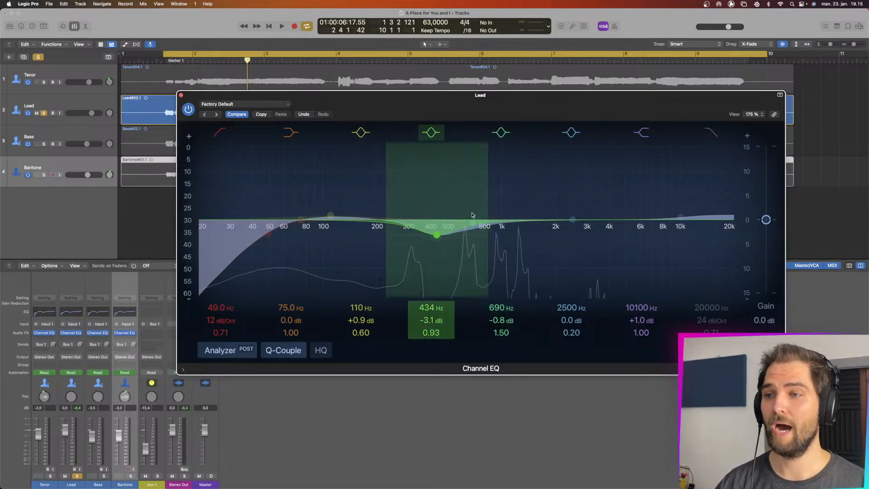
- Move the Lead EQ's 690 Hz dip to 675 Hz at -0.9 dB
{"action": "left_click_drag", "start_coordinate": [500, 209], "coordinate": [494, 210]}
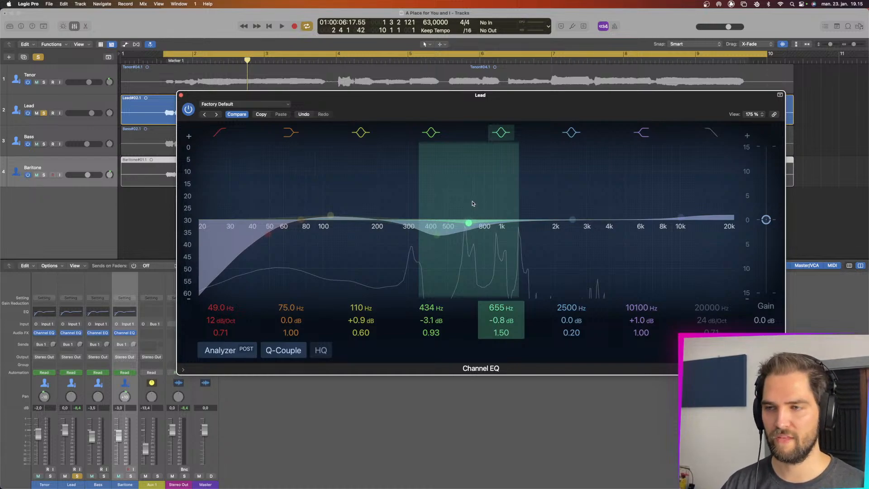
{"action": "left_click_drag", "start_coordinate": [478, 197], "coordinate": [487, 196]}
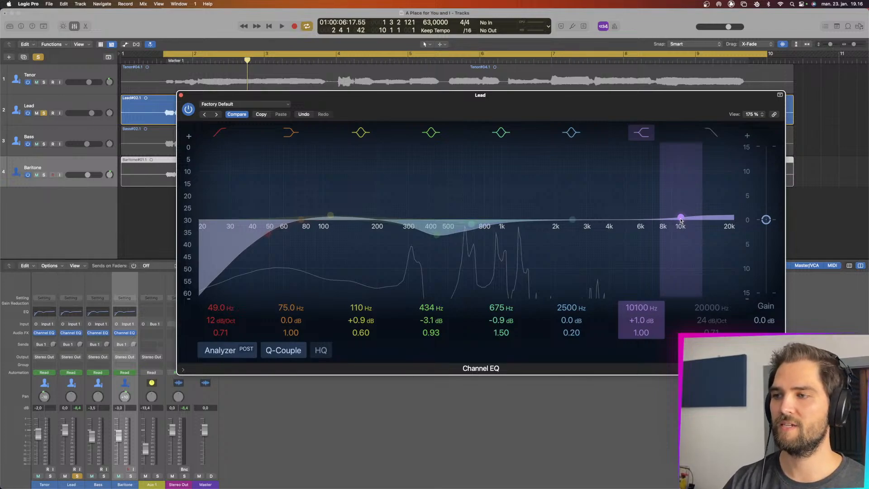
- Exaggerate the Lead EQ's high shelf at 5350 Hz to +10.0 dB and +11.6 dB while auditioning the soloed vocal
{"action": "left_click_drag", "start_coordinate": [682, 219], "coordinate": [633, 165]}
{"action": "key", "text": "space"}
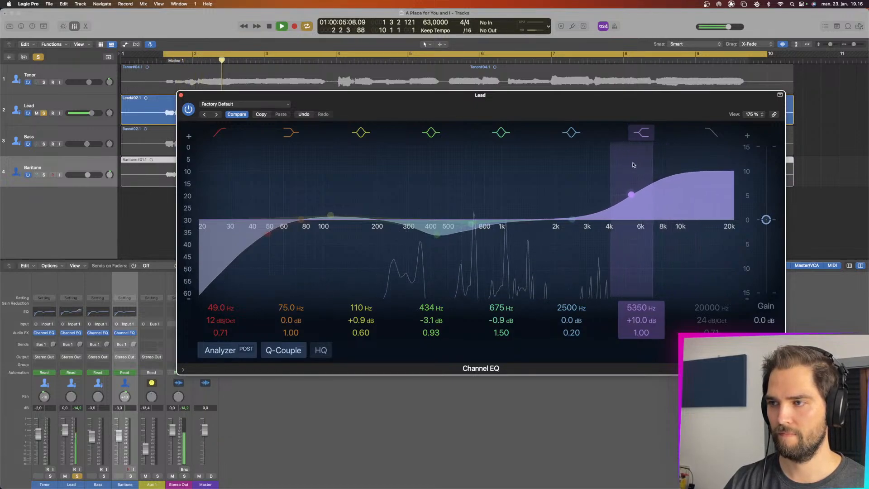
{"action": "key", "text": "space"}
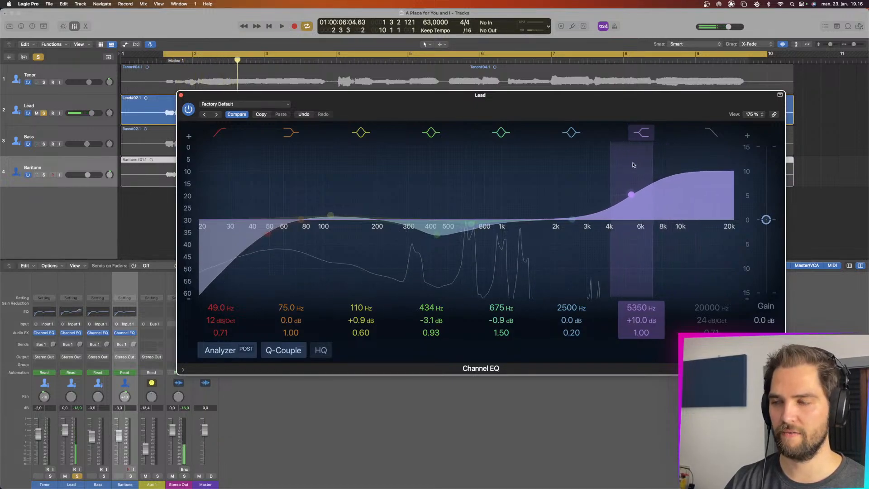
{"action": "key", "text": "space"}
{"action": "left_click_drag", "start_coordinate": [633, 165], "coordinate": [631, 118]}
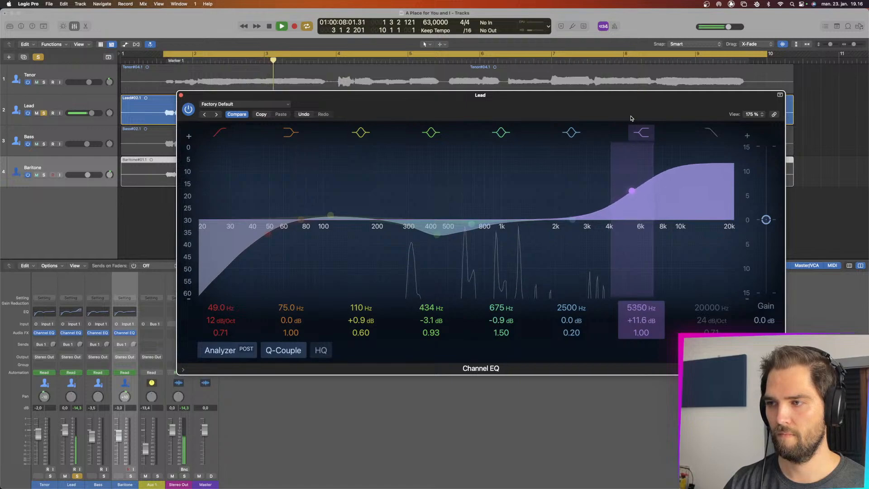
{"action": "key", "text": "space"}
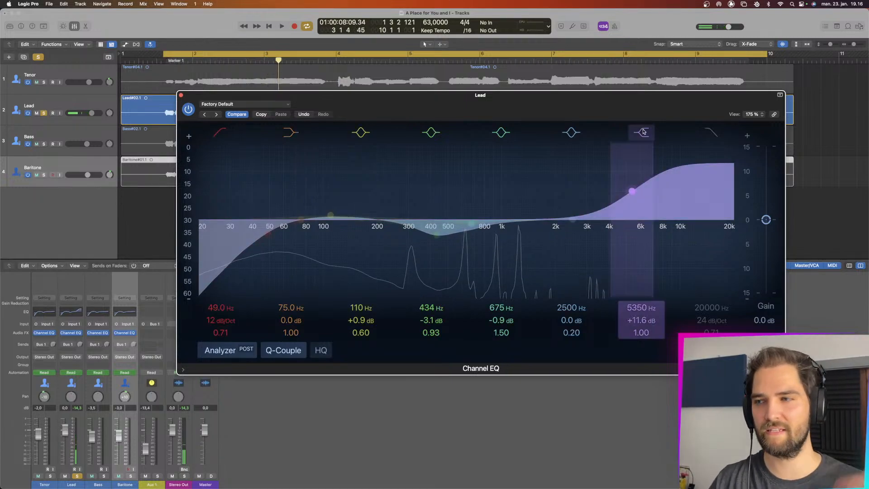
- Settle the Lead EQ's high shelf at 9500 Hz with +0.9 dB and close the Channel EQ
{"action": "left_click_drag", "start_coordinate": [633, 190], "coordinate": [675, 218]}
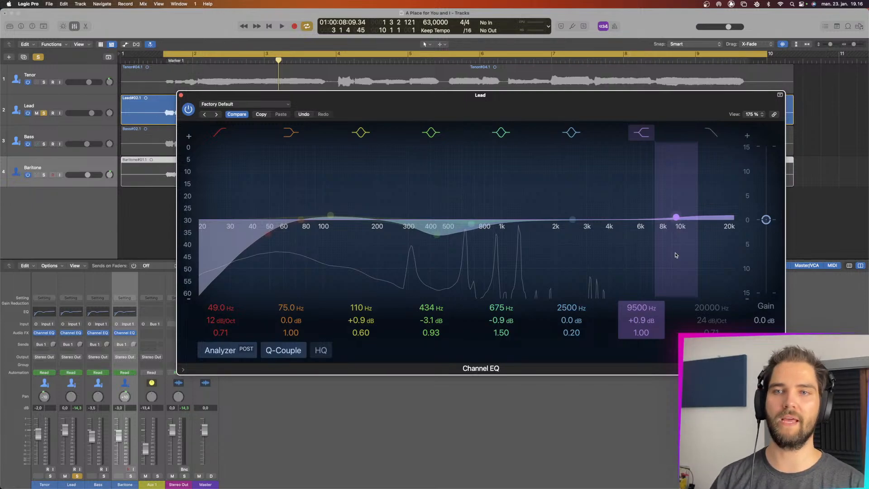
{"action": "left_click", "coordinate": [182, 95]}
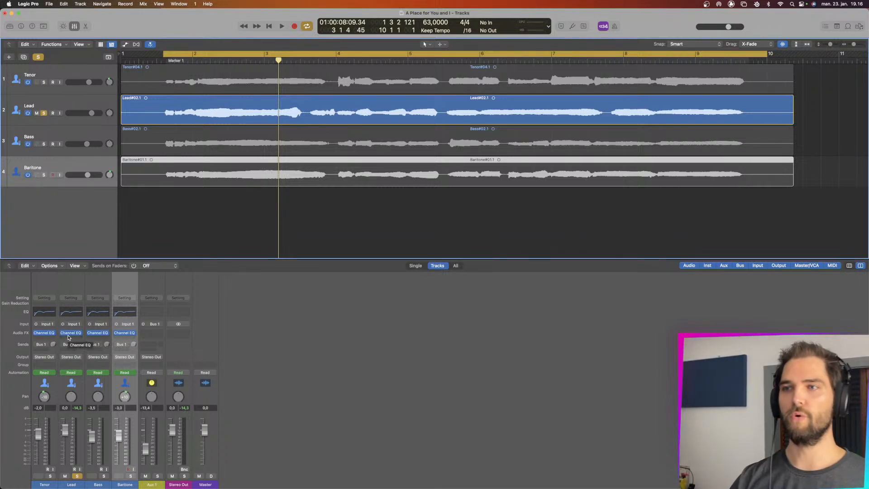
- Insert a mono Compressor after the Channel EQ on the Lead channel and move its window clear of the tracks
{"action": "left_click", "coordinate": [73, 337]}
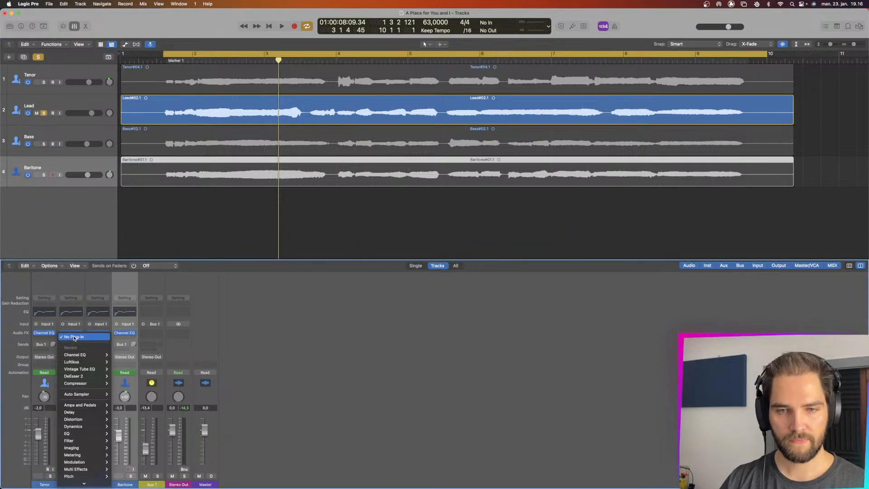
{"action": "mouse_move", "coordinate": [85, 385]}
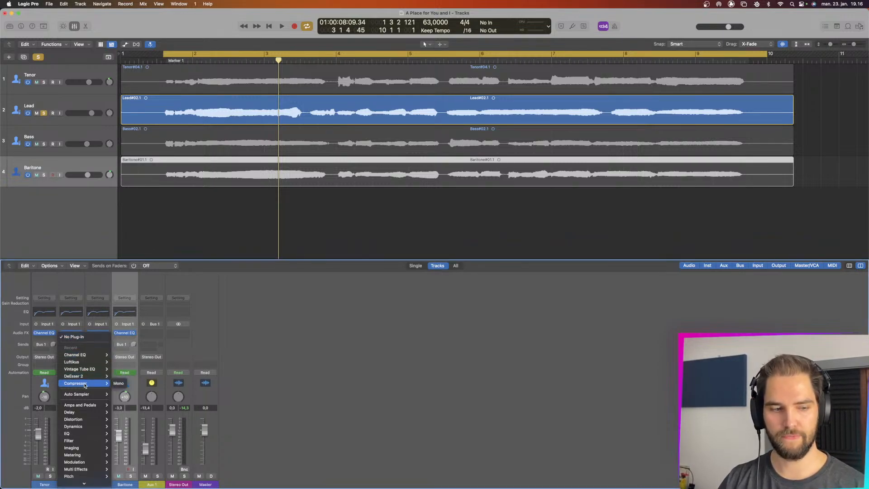
{"action": "left_click", "coordinate": [118, 383]}
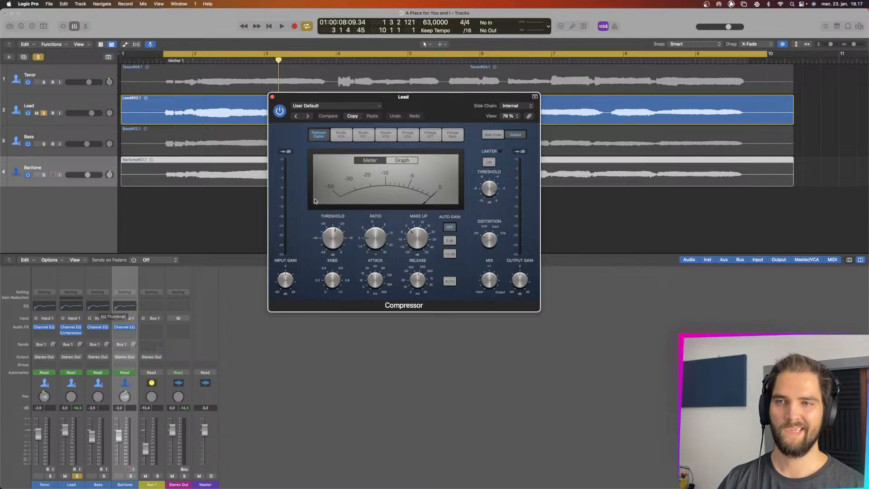
{"action": "left_click_drag", "start_coordinate": [432, 100], "coordinate": [496, 247]}
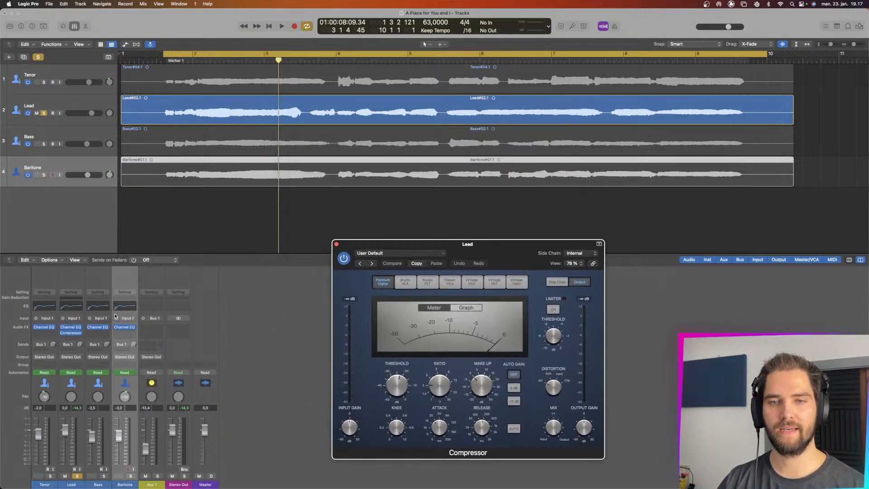
- Review the Lead's Channel EQ, close it and take the Lead out of solo
{"action": "left_click", "coordinate": [76, 310]}
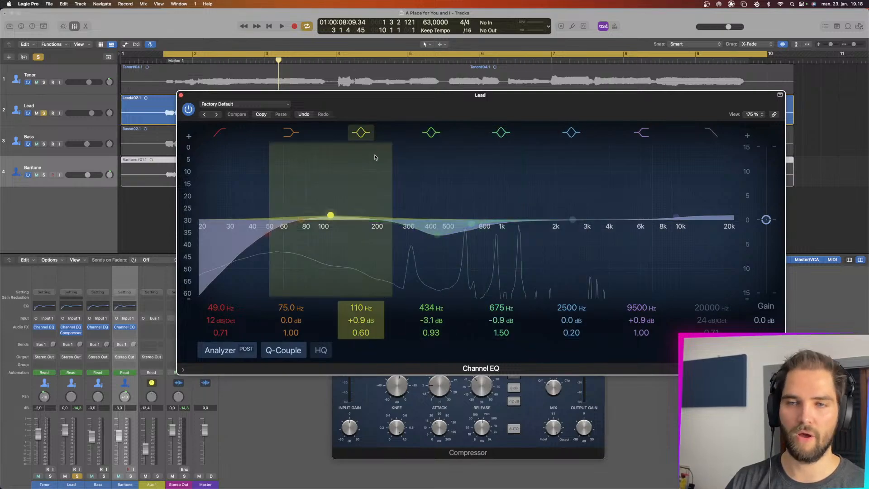
{"action": "left_click", "coordinate": [181, 95]}
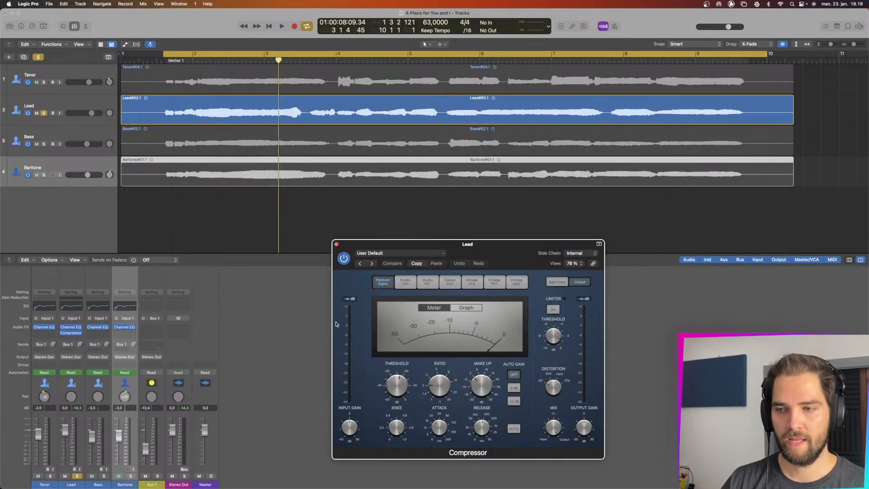
{"action": "left_click", "coordinate": [77, 478]}
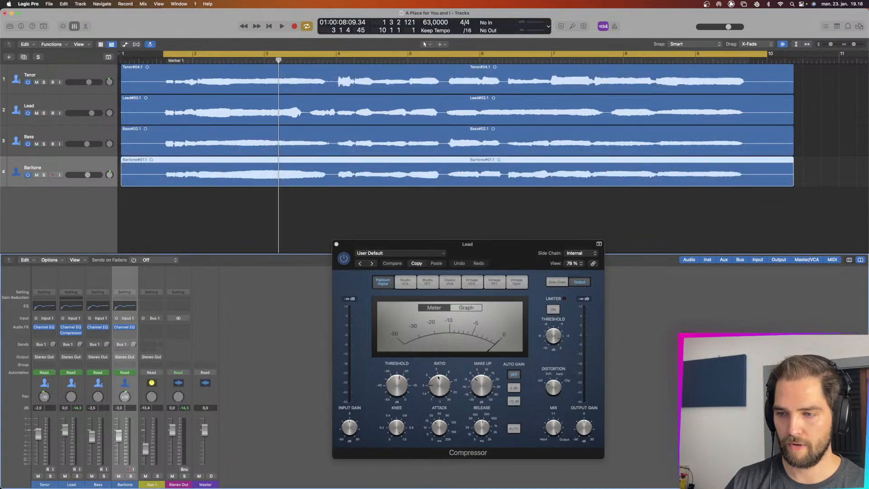
{"action": "left_click_drag", "start_coordinate": [503, 251], "coordinate": [501, 213]}
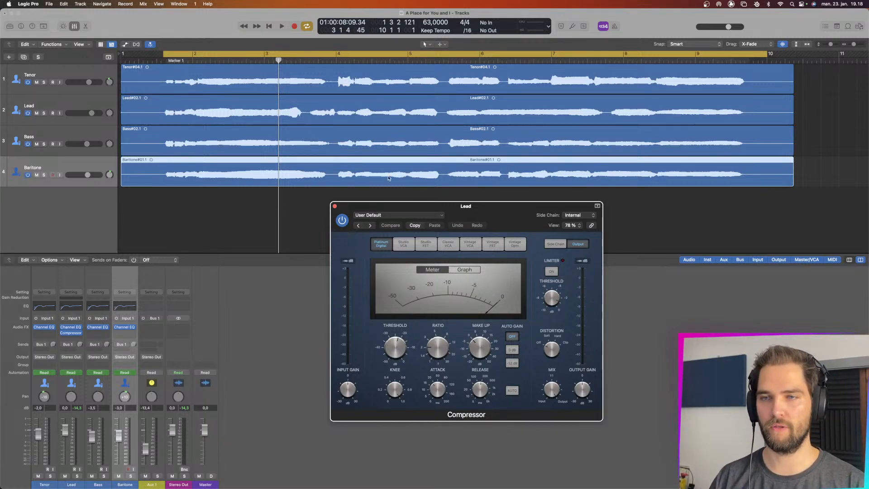
{"action": "mouse_move", "coordinate": [445, 345]}
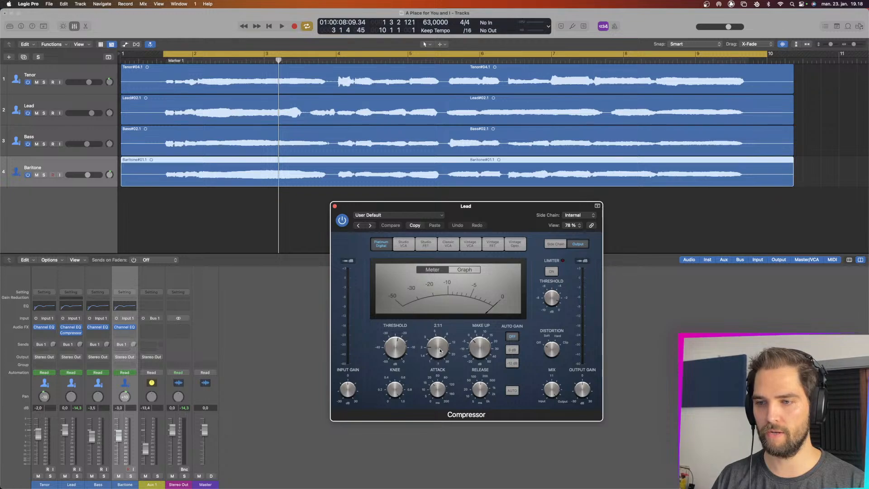
{"action": "mouse_move", "coordinate": [399, 353]}
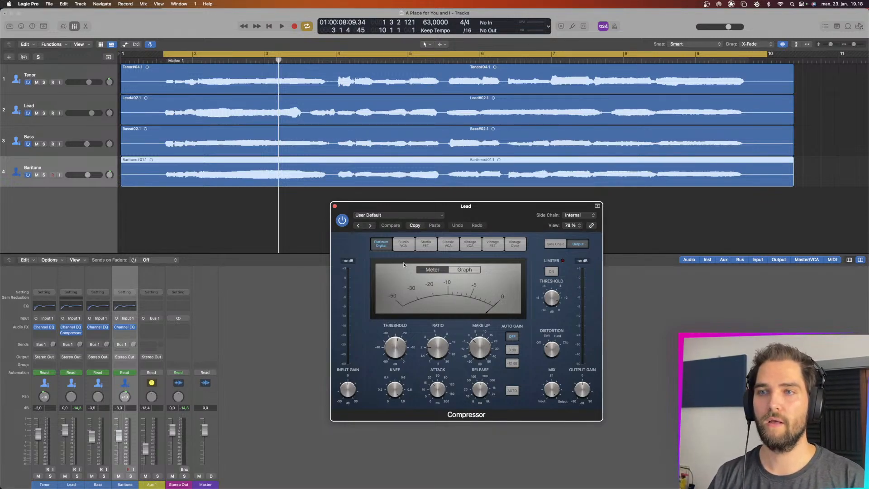
- Examine the vocal tracks' enlarged waveforms for level differences, comparing the Tenor and Lead phrases at several zoom levels
{"action": "key", "text": "super+Down"}
{"action": "key", "text": "super+Down"}
{"action": "key", "text": "super+Down"}
{"action": "key", "text": "super+Down"}
{"action": "scroll", "coordinate": [352, 95], "scroll_direction": "up", "scroll_amount": 6}
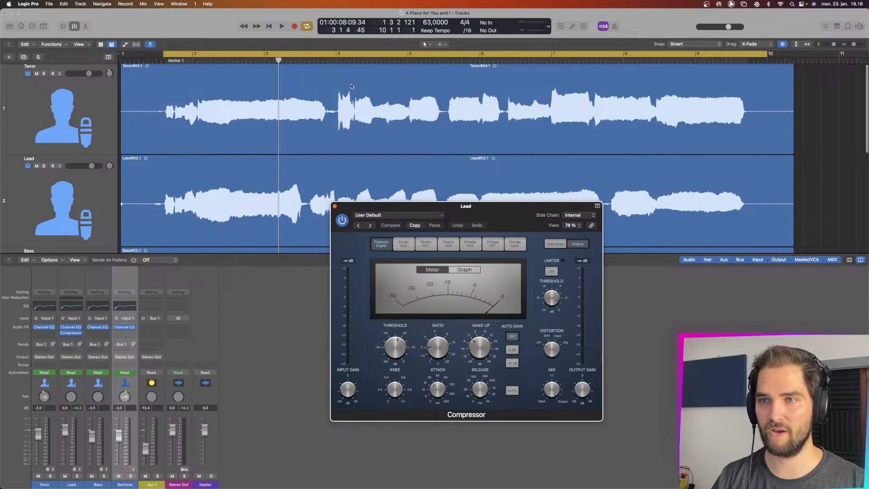
{"action": "scroll", "coordinate": [352, 86], "scroll_direction": "right", "scroll_amount": 8}
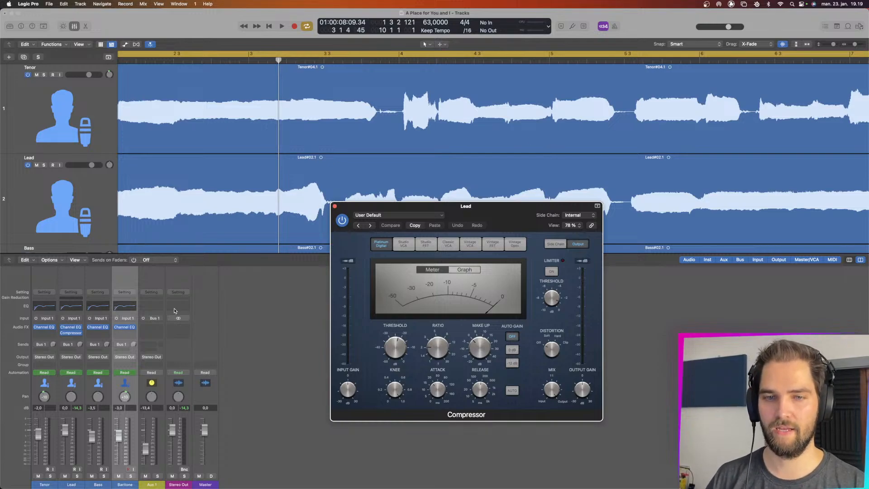
{"action": "scroll", "coordinate": [302, 201], "scroll_direction": "down", "scroll_amount": 10}
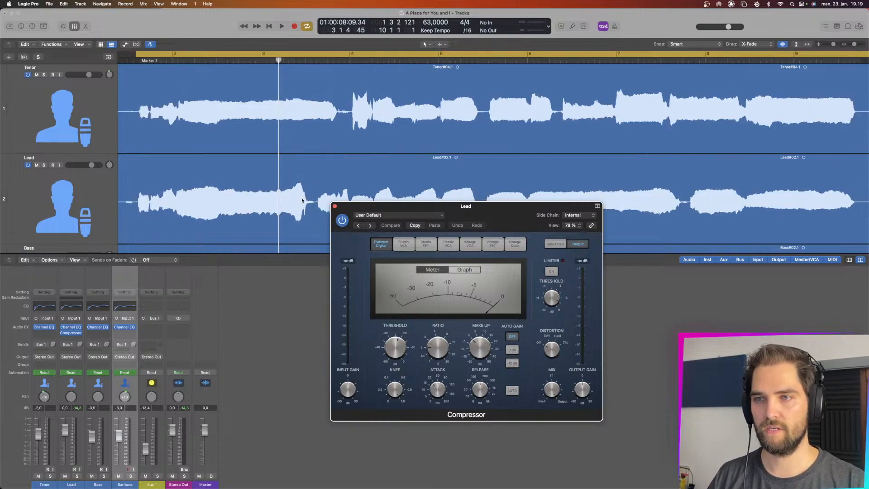
{"action": "scroll", "coordinate": [276, 201], "scroll_direction": "down", "scroll_amount": 1}
{"action": "scroll", "coordinate": [248, 201], "scroll_direction": "up", "scroll_amount": 1}
{"action": "scroll", "coordinate": [248, 202], "scroll_direction": "down", "scroll_amount": 3}
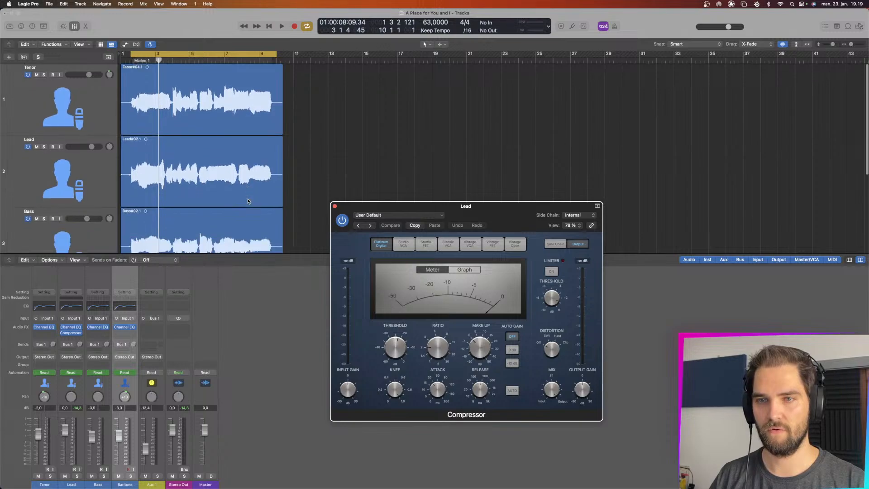
{"action": "scroll", "coordinate": [248, 201], "scroll_direction": "up", "scroll_amount": 10}
{"action": "scroll", "coordinate": [248, 202], "scroll_direction": "left", "scroll_amount": 4}
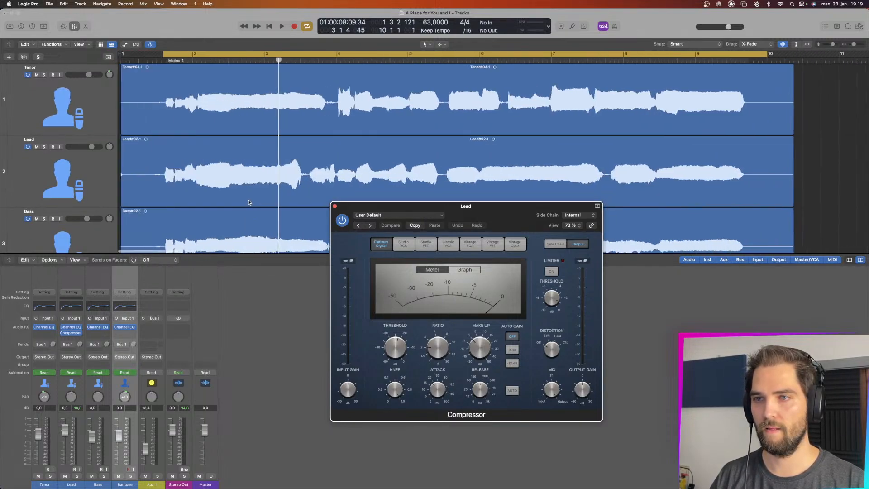
{"action": "scroll", "coordinate": [248, 202], "scroll_direction": "down", "scroll_amount": 1}
{"action": "scroll", "coordinate": [248, 203], "scroll_direction": "up", "scroll_amount": 1}
{"action": "scroll", "coordinate": [249, 203], "scroll_direction": "right", "scroll_amount": 1}
{"action": "scroll", "coordinate": [249, 202], "scroll_direction": "left", "scroll_amount": 1}
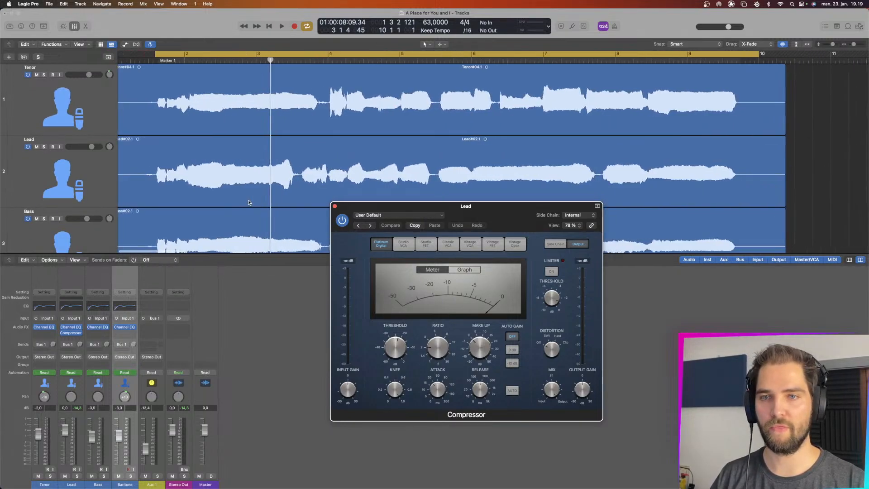
{"action": "scroll", "coordinate": [249, 203], "scroll_direction": "up", "scroll_amount": 2}
{"action": "scroll", "coordinate": [248, 202], "scroll_direction": "down", "scroll_amount": 2}
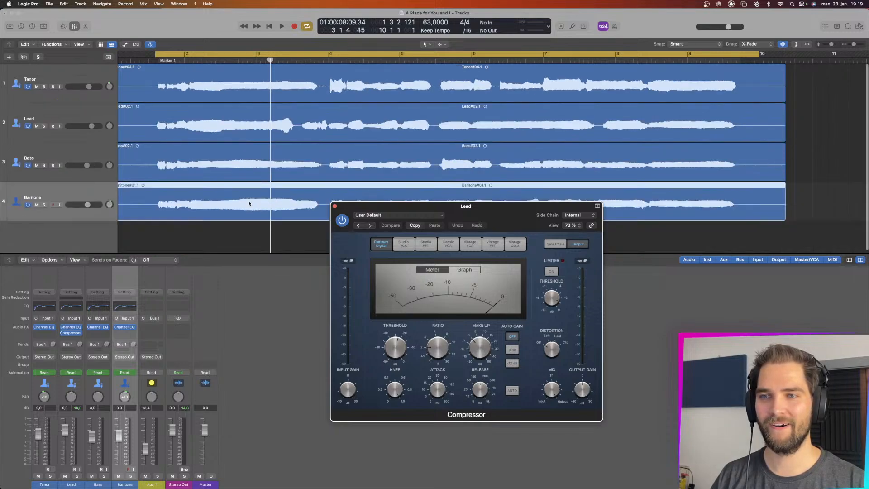
{"action": "scroll", "coordinate": [248, 203], "scroll_direction": "up", "scroll_amount": 1}
- Play the full vocal mix and check the gain reduction on the Lead's Compressor at its default settings
{"action": "key", "text": "space"}
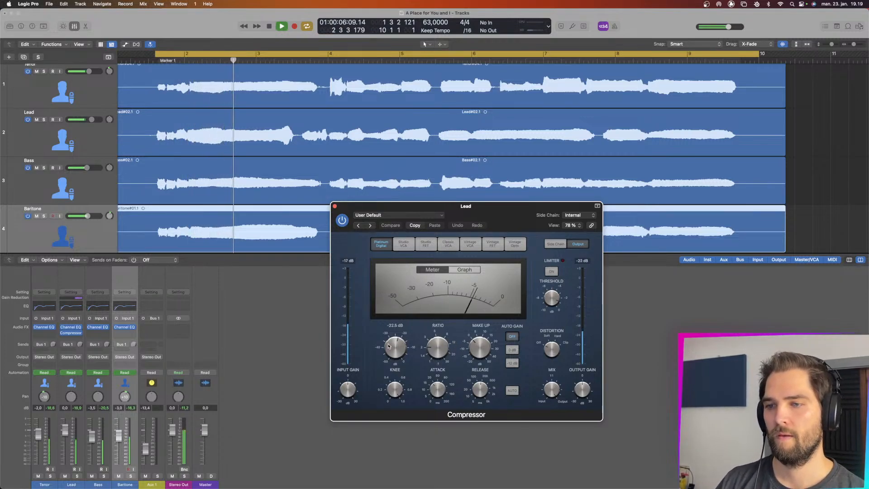
{"action": "key", "text": "space"}
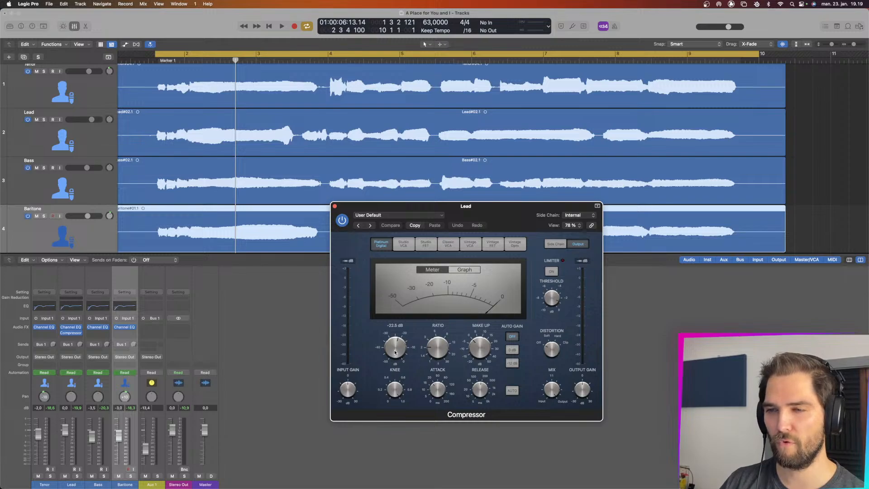
{"action": "key", "text": "space"}
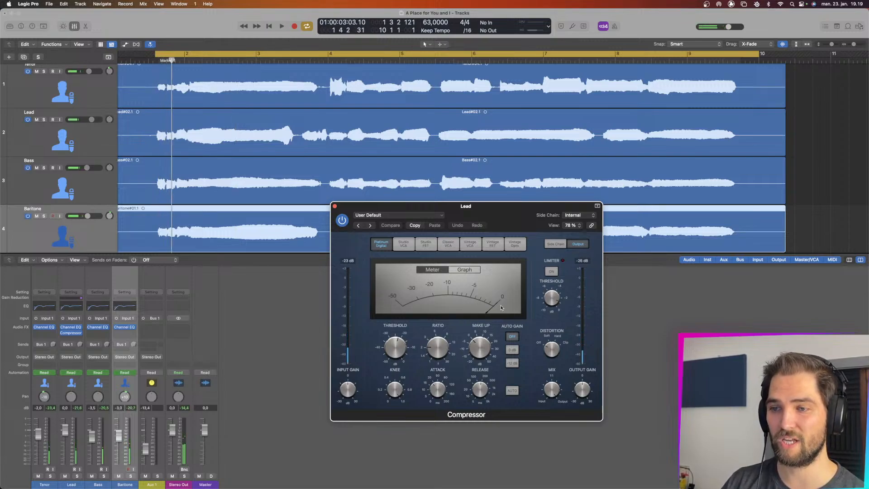
- Audition the Lead Compressor's threshold at -50.0 dB and -11.0 dB during playback and settle it at -18.0 dB
{"action": "key", "text": "space"}
{"action": "left_click_drag", "start_coordinate": [395, 348], "coordinate": [394, 395]}
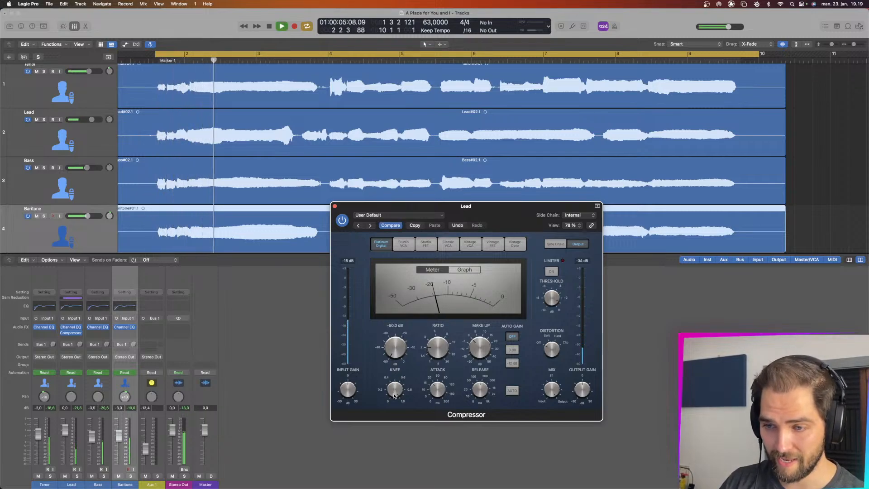
{"action": "left_click_drag", "start_coordinate": [394, 395], "coordinate": [401, 324]}
{"action": "key", "text": "space"}
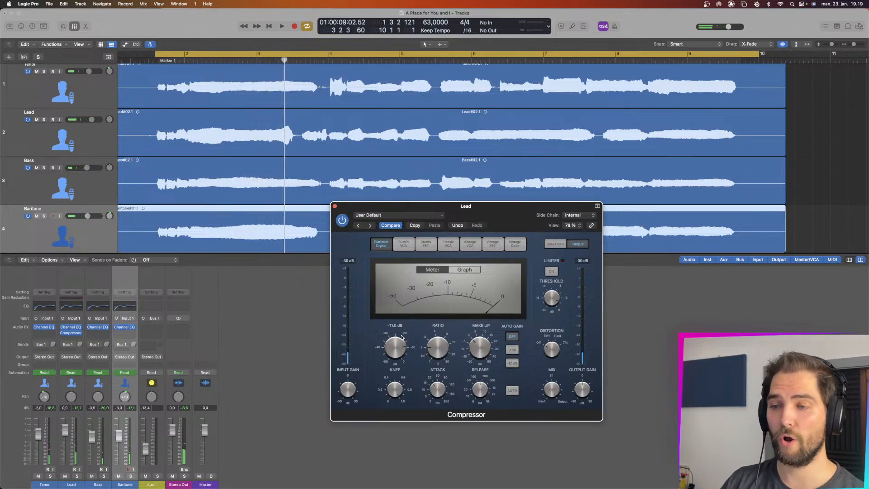
{"action": "key", "text": "space"}
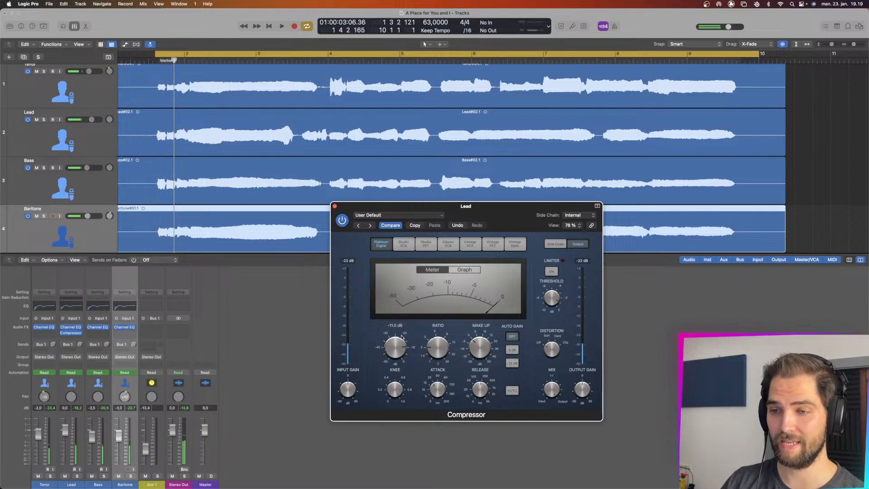
{"action": "left_click_drag", "start_coordinate": [401, 337], "coordinate": [401, 347]}
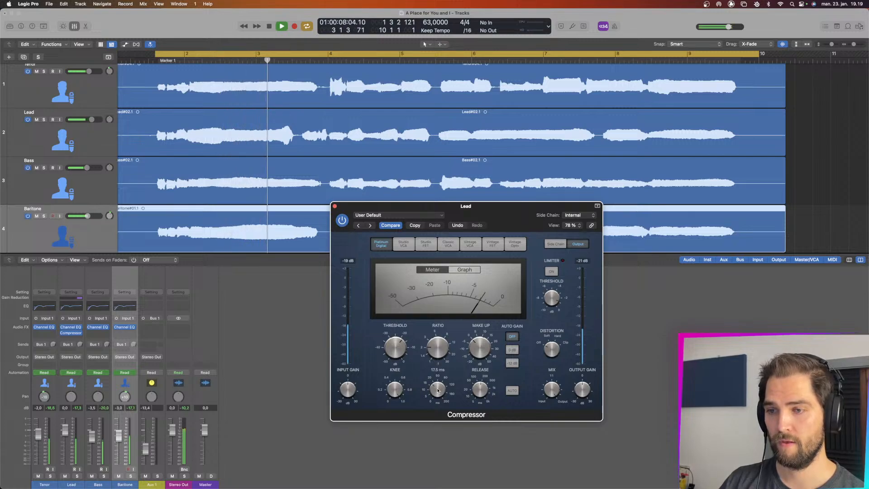
- Shorten the Lead Compressor's attack to 7.0 ms and stop playback
{"action": "left_click_drag", "start_coordinate": [438, 390], "coordinate": [438, 399]}
{"action": "key", "text": "space"}
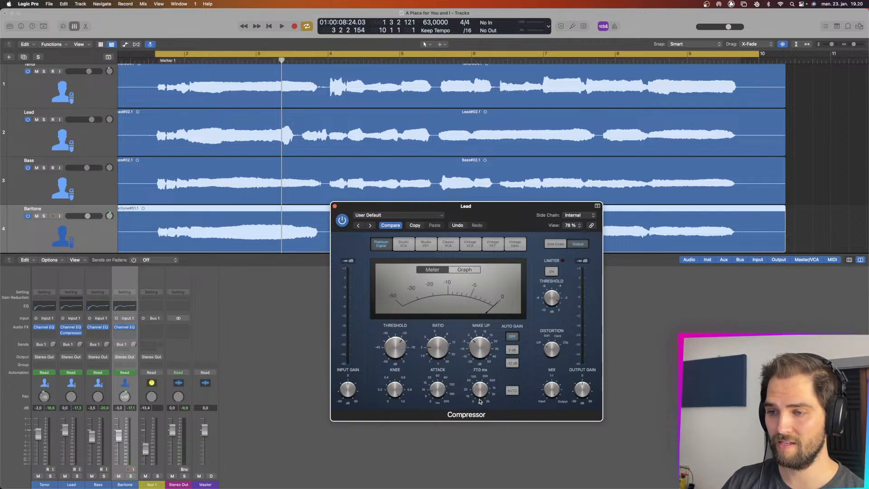
{"action": "left_click_drag", "start_coordinate": [442, 395], "coordinate": [439, 396]}
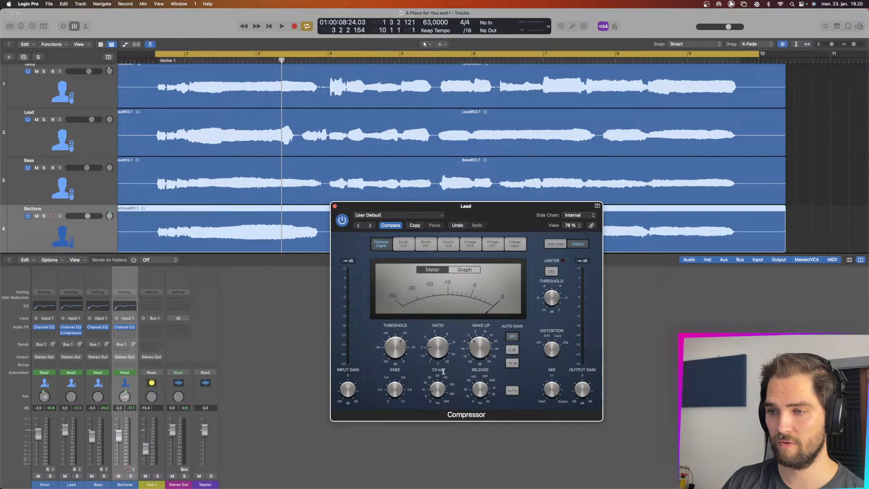
- Raise the Lead Compressor's make-up gain to 4.5 dB, trim it to 4.0 dB during playback and close the plug-in
{"action": "key", "text": "space"}
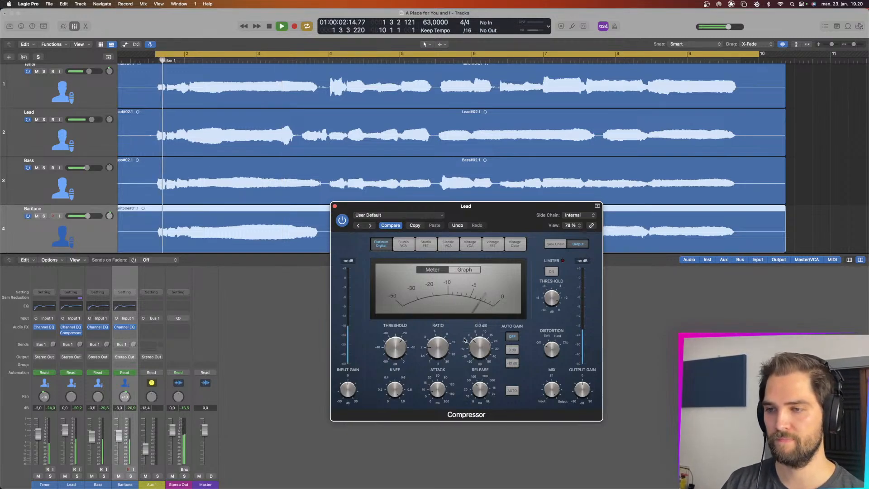
{"action": "mouse_move", "coordinate": [394, 349]}
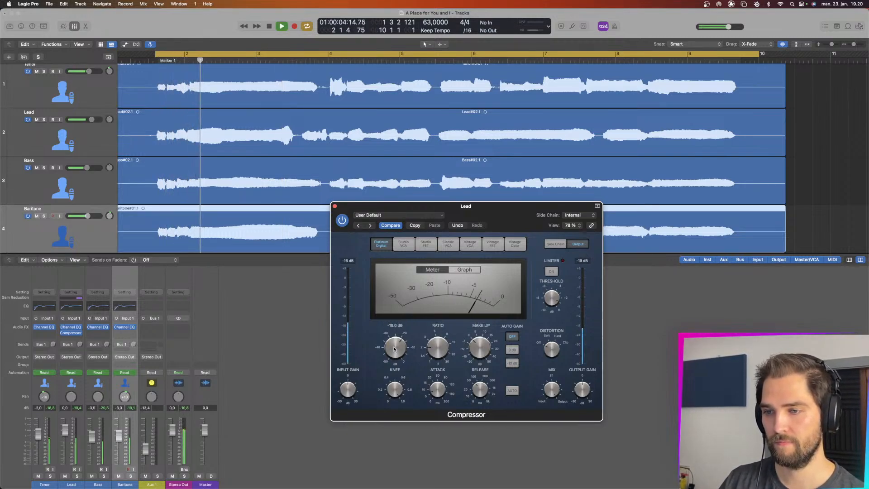
{"action": "mouse_move", "coordinate": [437, 349]}
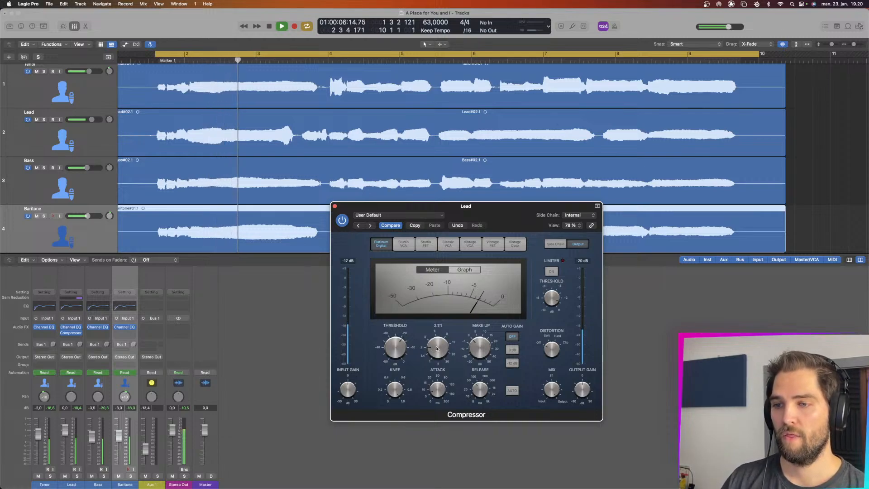
{"action": "key", "text": "space"}
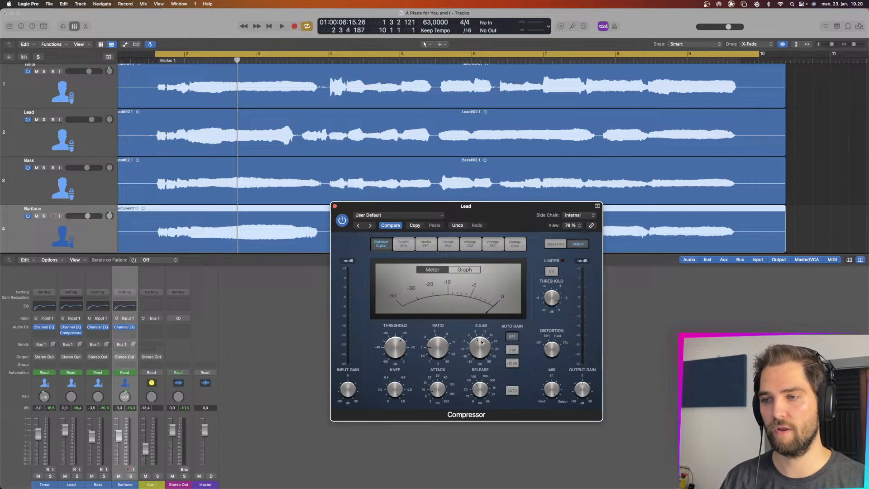
{"action": "key", "text": "space"}
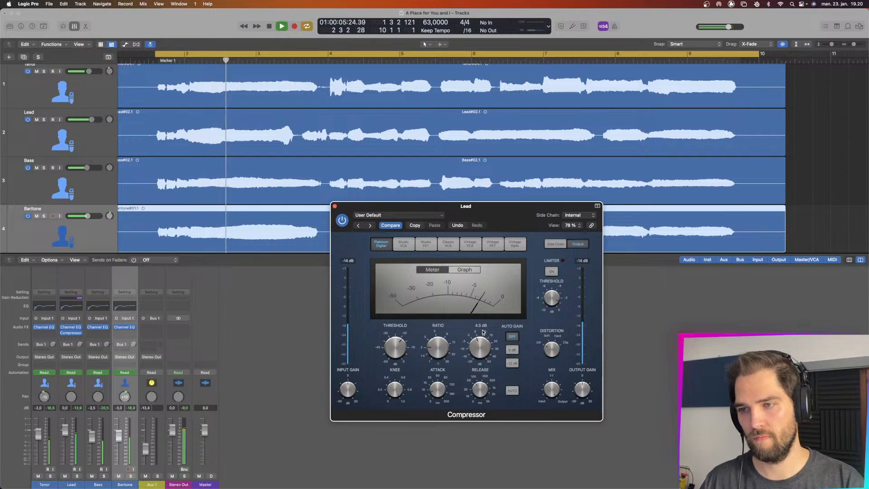
{"action": "left_click_drag", "start_coordinate": [482, 331], "coordinate": [483, 334]}
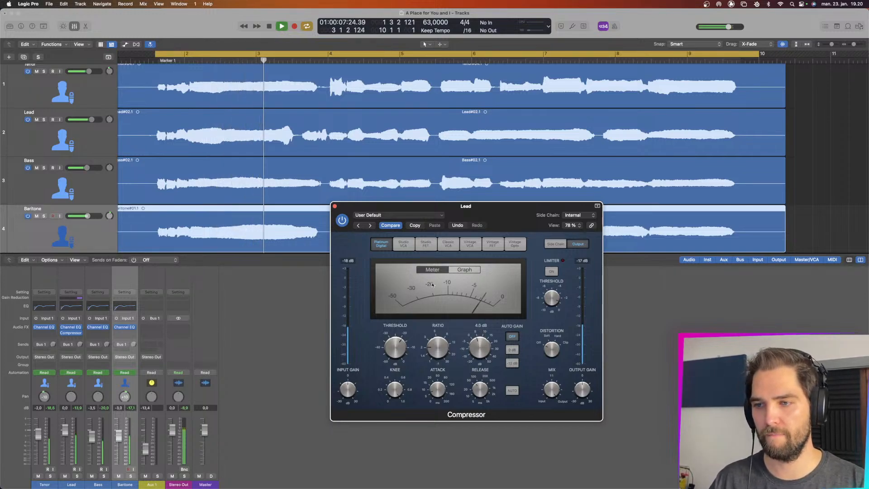
{"action": "left_click", "coordinate": [335, 207]}
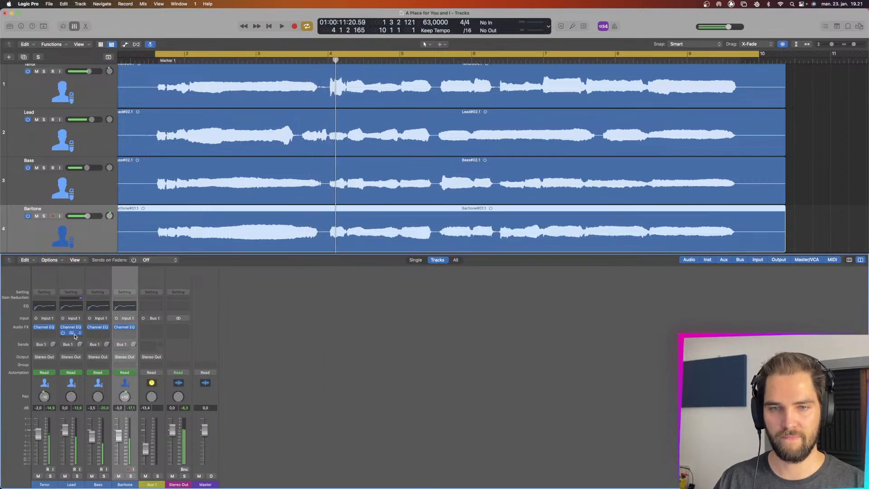
- Copy the Lead's Compressor to the Bass, Baritone and Tenor channels and return to the start of the song
{"action": "left_click_drag", "start_coordinate": [76, 335], "coordinate": [127, 336]}
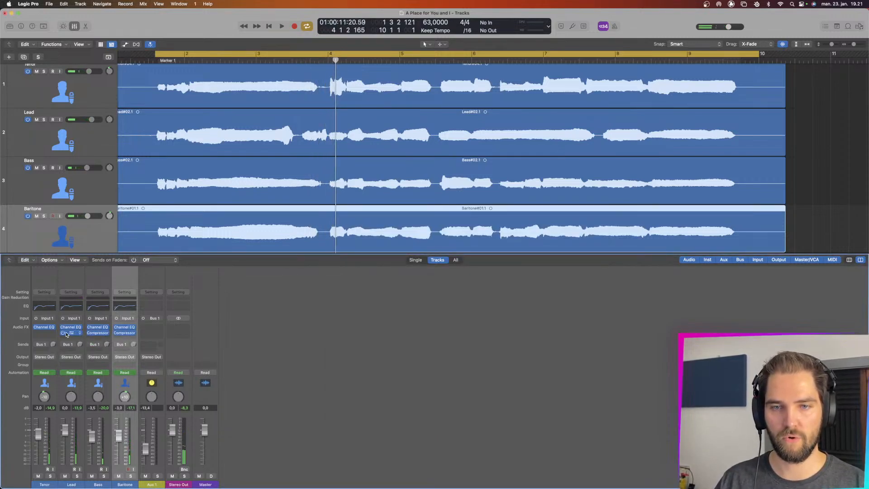
{"action": "left_click_drag", "start_coordinate": [69, 334], "coordinate": [44, 333]}
{"action": "key", "text": "Return"}
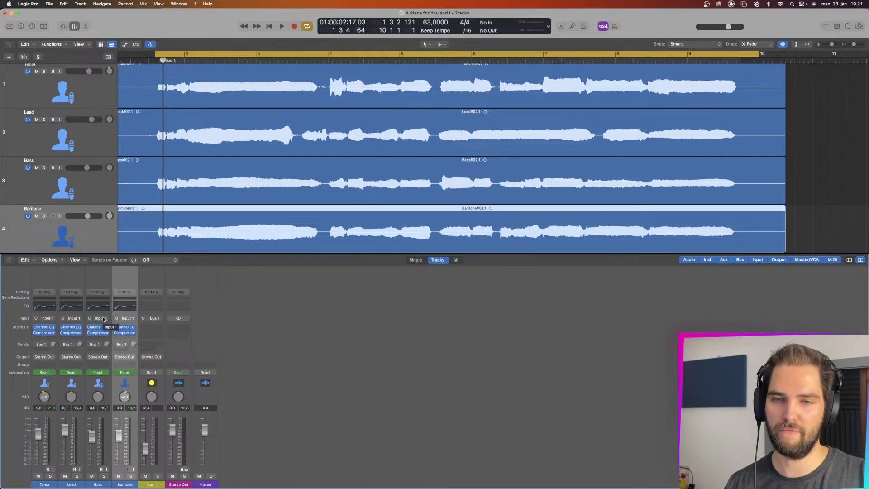
- Play the mix and lower the Bass Compressor's threshold to -21.5 dB, keeping its make-up gain at 4.0 dB, and close the plug-in
{"action": "key", "text": "space"}
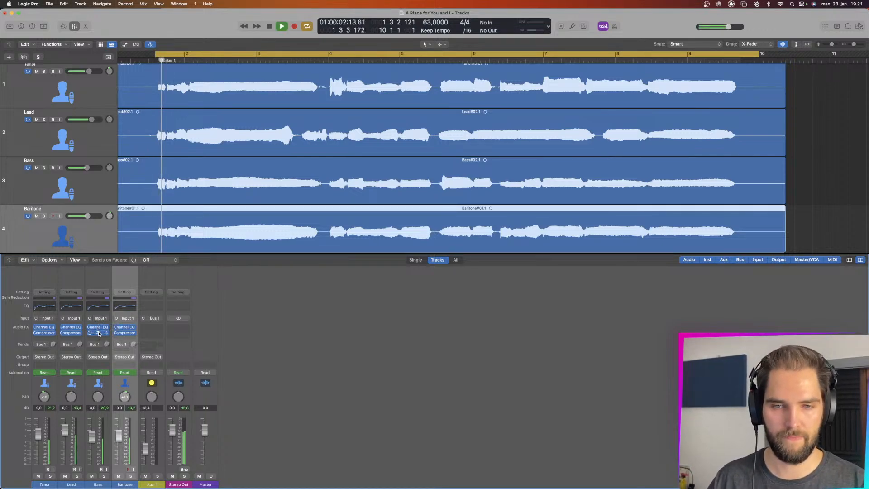
{"action": "left_click", "coordinate": [98, 333]}
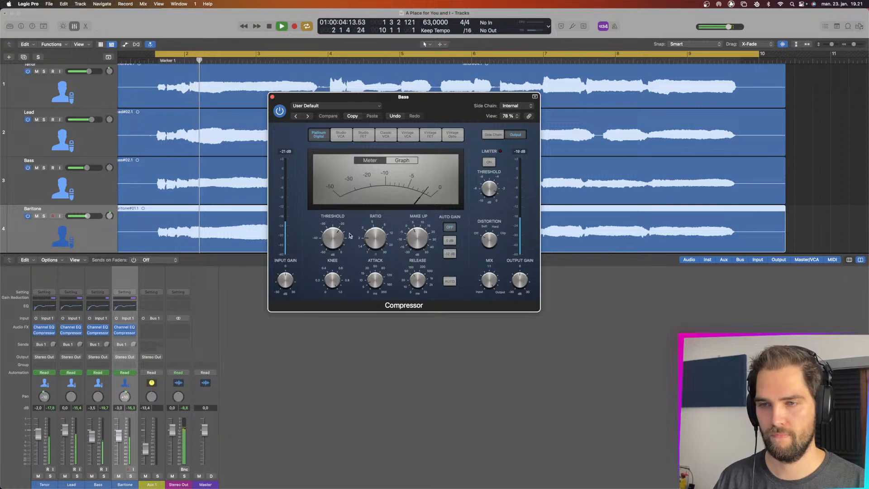
{"action": "left_click_drag", "start_coordinate": [337, 240], "coordinate": [337, 246]}
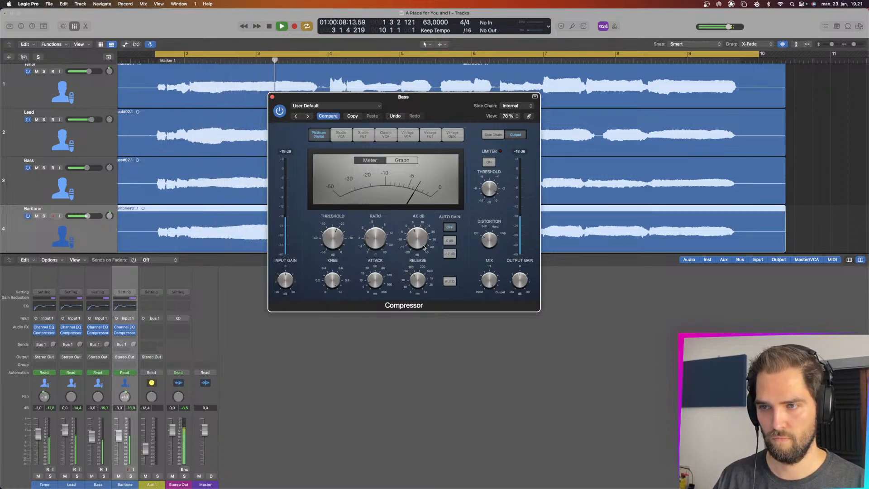
{"action": "left_click", "coordinate": [273, 97]}
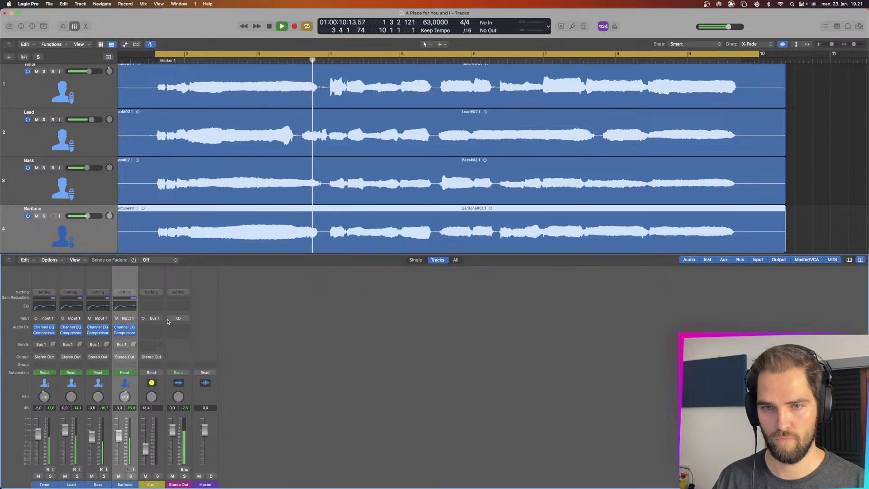
- Lower the Baritone Compressor's threshold slightly during playback and close the plug-in
{"action": "left_click", "coordinate": [127, 333]}
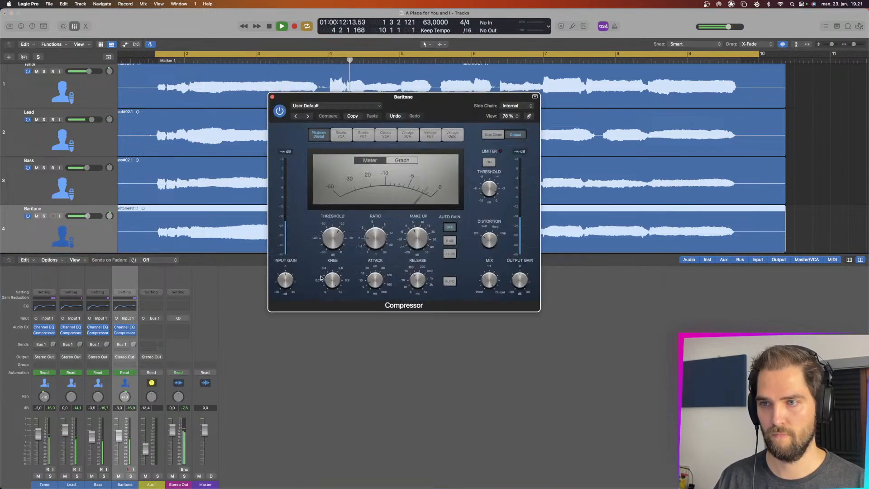
{"action": "left_click_drag", "start_coordinate": [334, 238], "coordinate": [334, 239]}
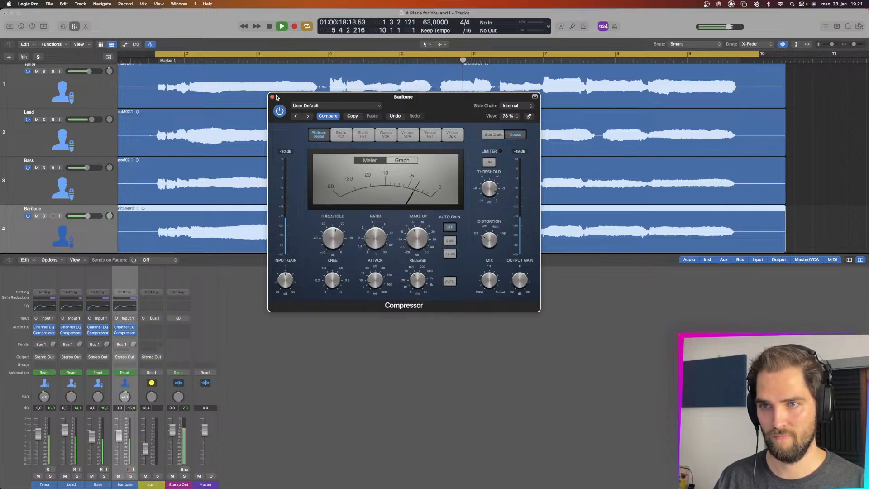
{"action": "left_click", "coordinate": [273, 97]}
- Lower the Tenor Compressor's threshold to -21.5 dB during playback and close the plug-in
{"action": "left_click", "coordinate": [44, 332]}
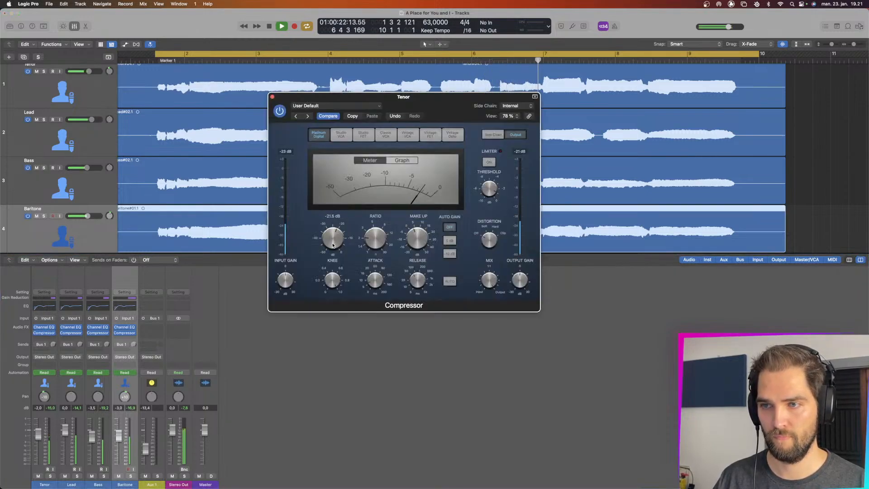
{"action": "left_click_drag", "start_coordinate": [333, 239], "coordinate": [333, 245]}
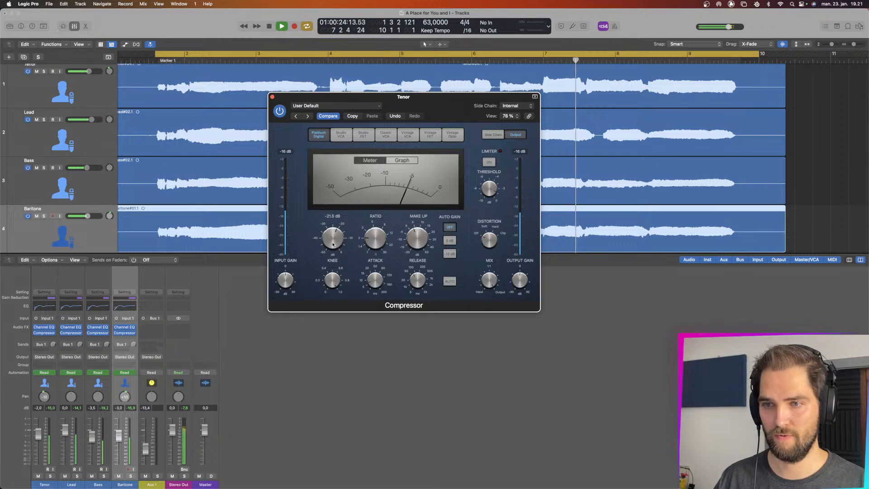
{"action": "left_click", "coordinate": [272, 97]}
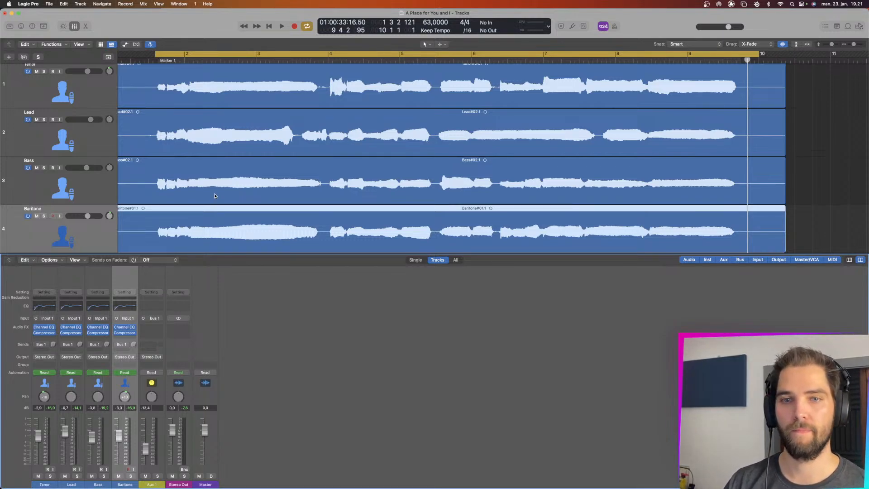
- Select all four vocal regions and raise their region gain to +3.1 dB
{"action": "mouse_move", "coordinate": [52, 335]}
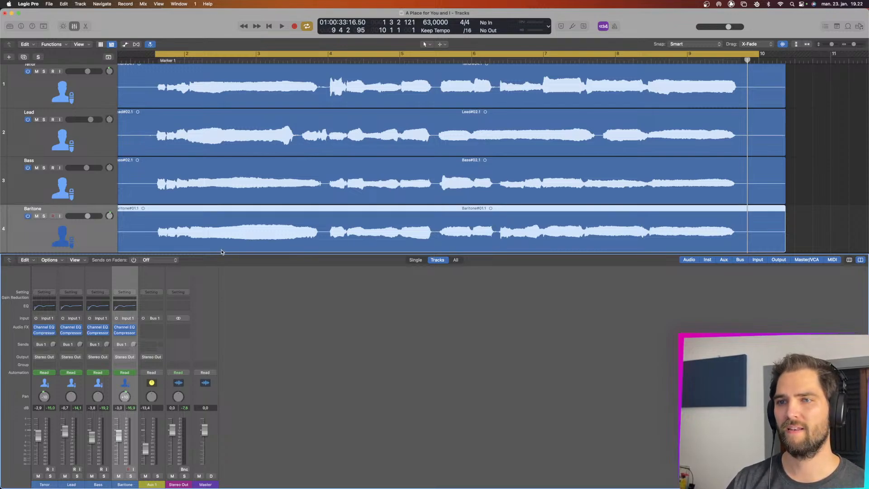
{"action": "scroll", "coordinate": [244, 226], "scroll_direction": "down", "scroll_amount": 1}
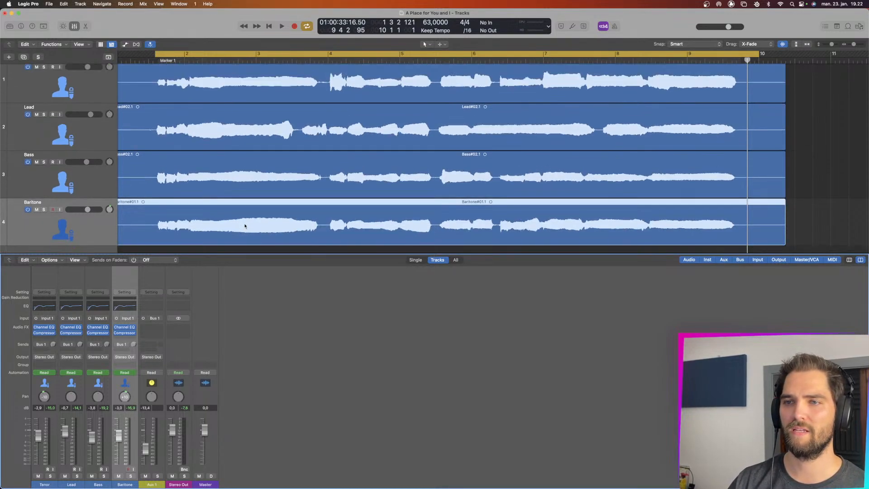
{"action": "scroll", "coordinate": [245, 228], "scroll_direction": "down", "scroll_amount": 4}
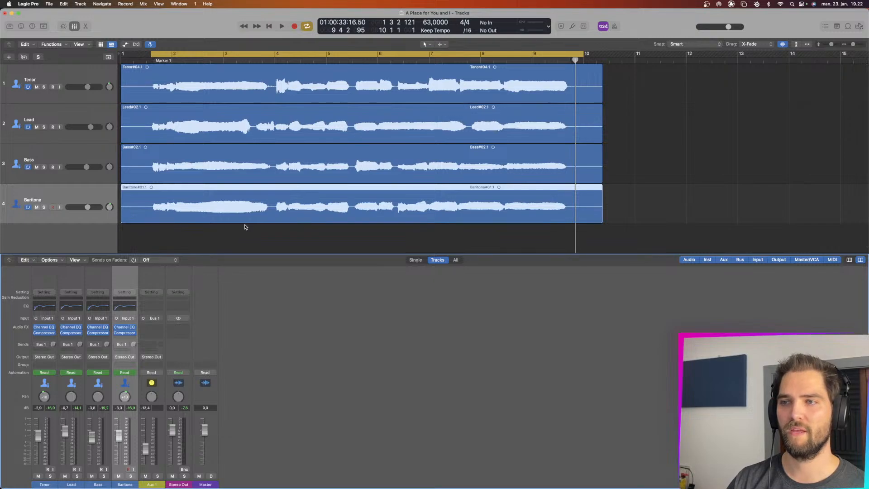
{"action": "left_click", "coordinate": [278, 236]}
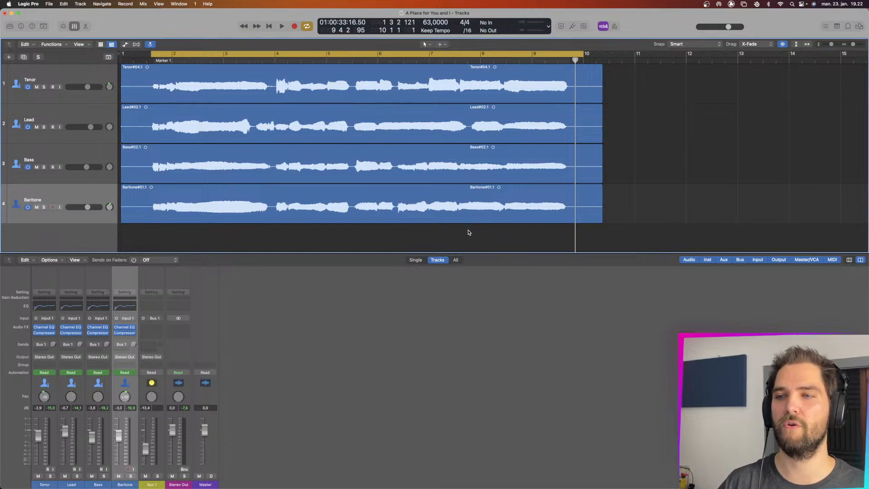
{"action": "left_click_drag", "start_coordinate": [469, 232], "coordinate": [250, 86]}
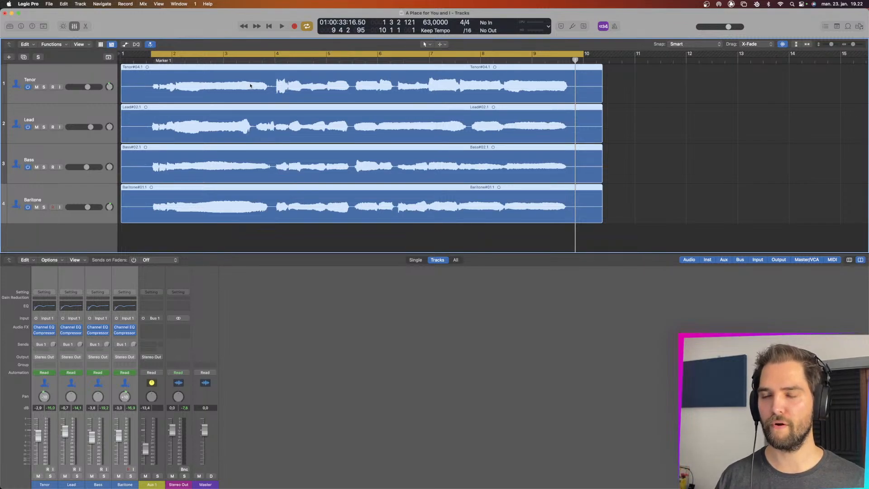
{"action": "key", "text": "i"}
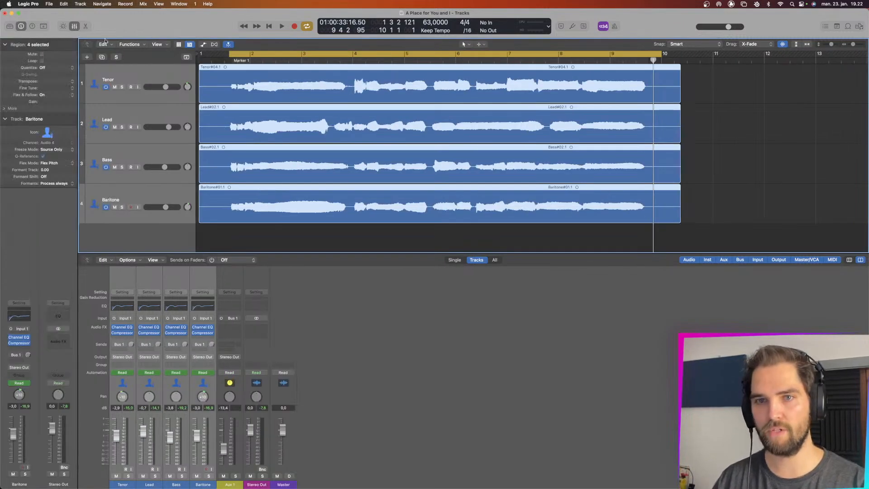
{"action": "left_click_drag", "start_coordinate": [44, 88], "coordinate": [43, 70]}
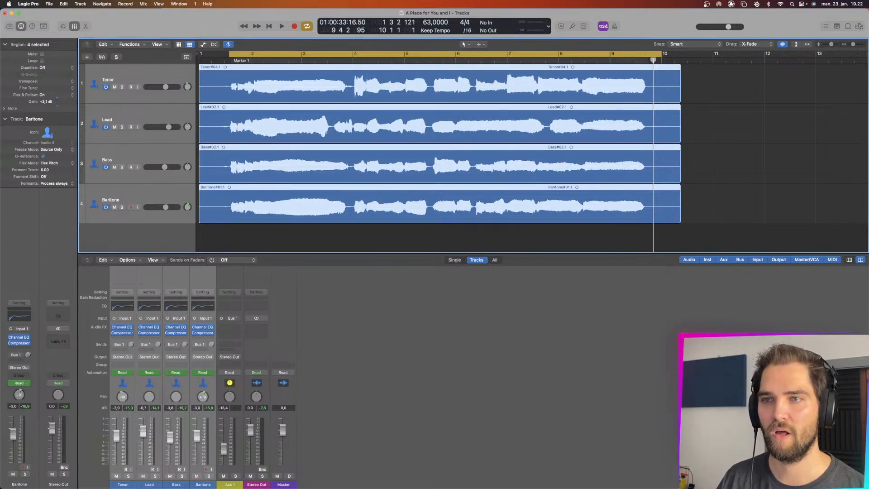
- Lower the Stereo Out fader to -1.5 dB and hide the region settings
{"action": "left_click", "coordinate": [335, 436]}
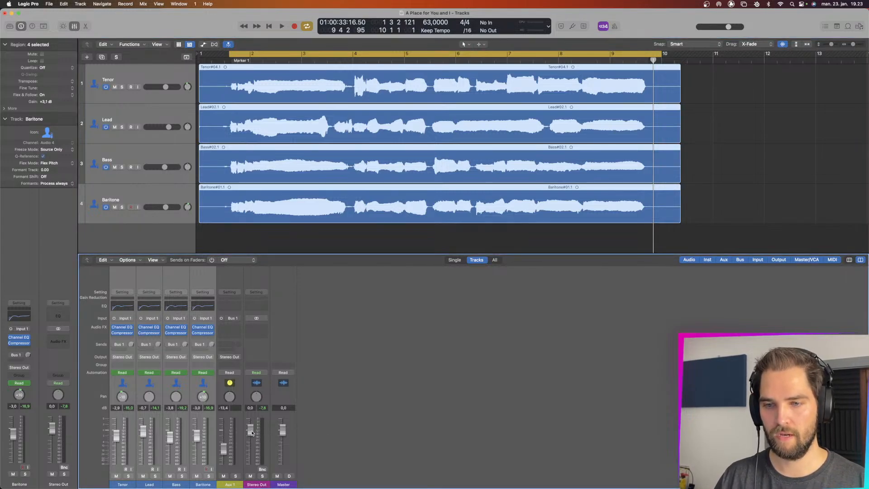
{"action": "left_click_drag", "start_coordinate": [250, 428], "coordinate": [250, 433]}
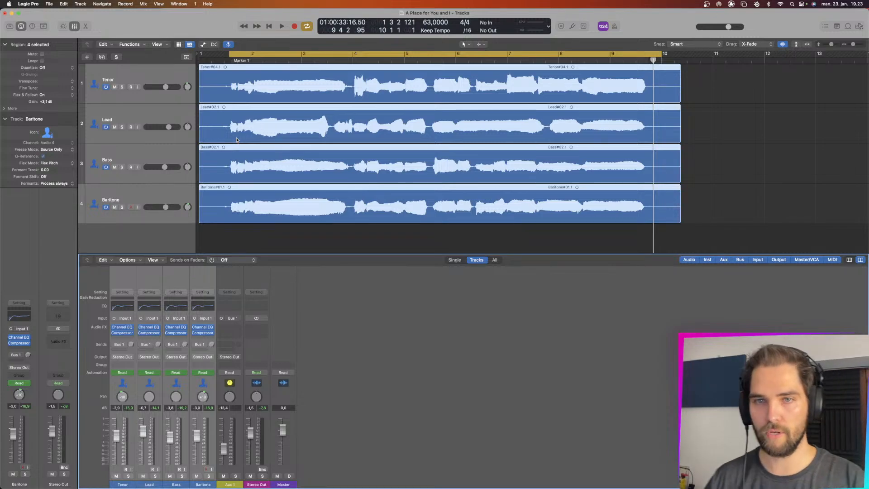
{"action": "key", "text": "i"}
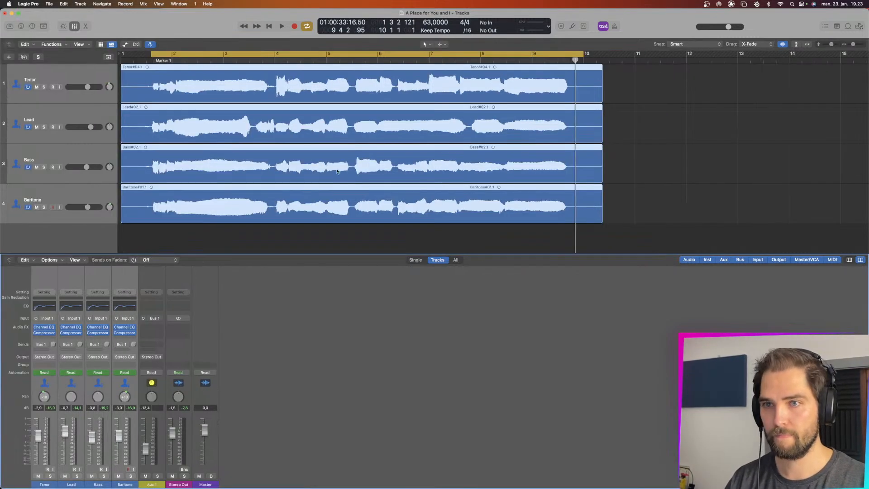
- Deselect the regions, play the louder mix, fine-tune the Lead Compressor's threshold and close the plug-in
{"action": "left_click", "coordinate": [303, 230]}
{"action": "key", "text": "space"}
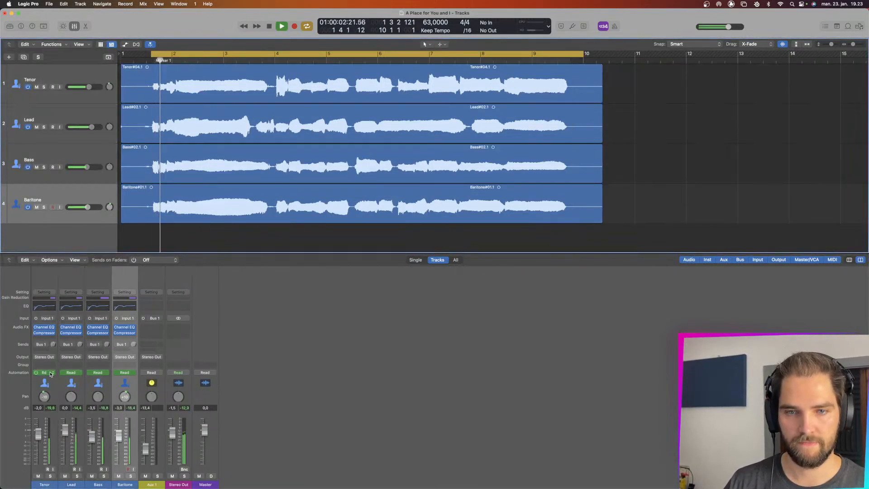
{"action": "left_click", "coordinate": [71, 333]}
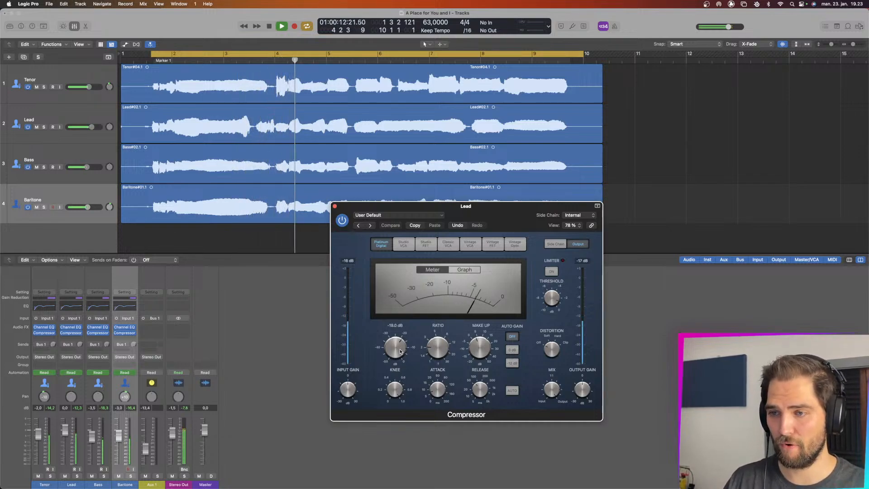
{"action": "left_click_drag", "start_coordinate": [397, 347], "coordinate": [399, 350]}
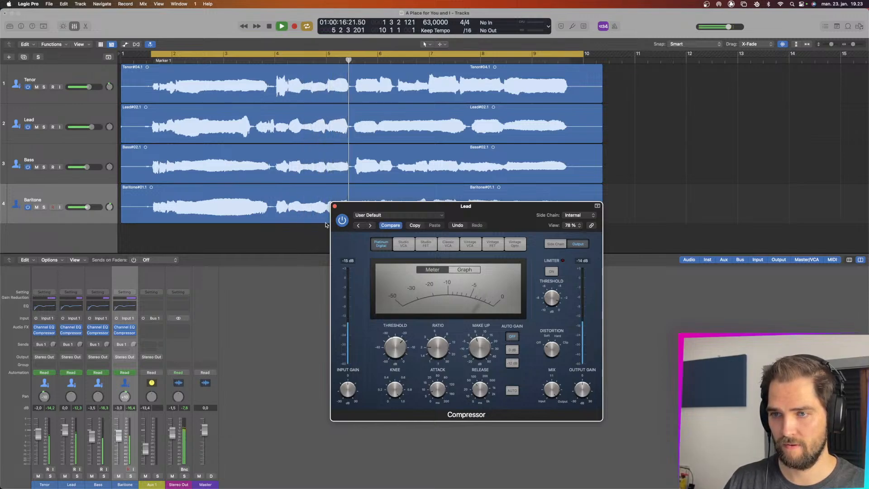
{"action": "left_click", "coordinate": [335, 206]}
- Replay from near bar 5, raise the Bass Compressor's threshold to about -19 dB, close the plug-in and stop playback
{"action": "left_click", "coordinate": [89, 332]}
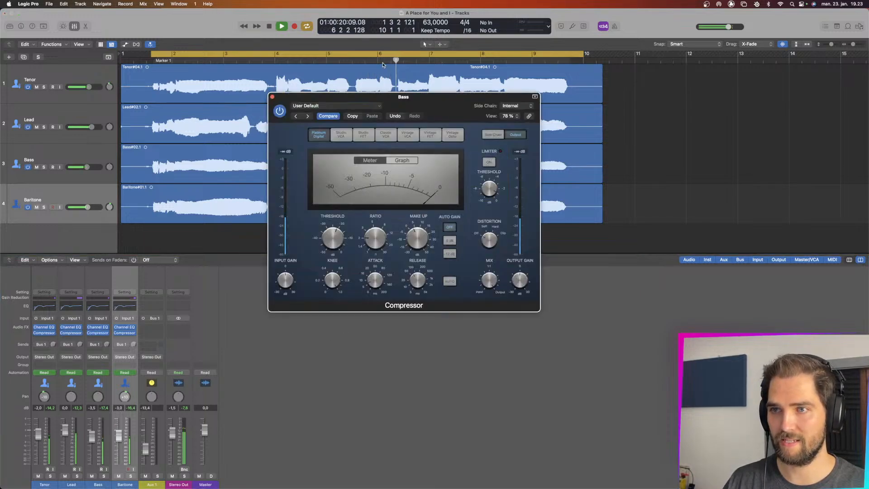
{"action": "left_click", "coordinate": [307, 61]}
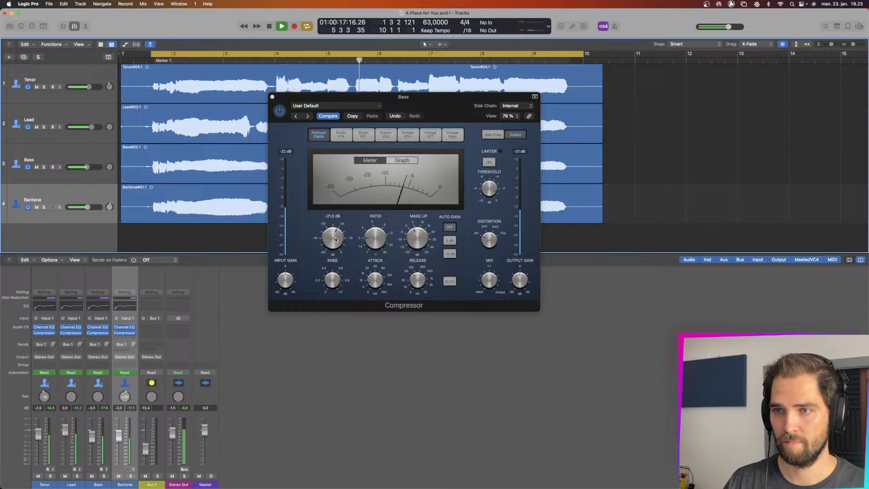
{"action": "left_click_drag", "start_coordinate": [335, 240], "coordinate": [336, 236]}
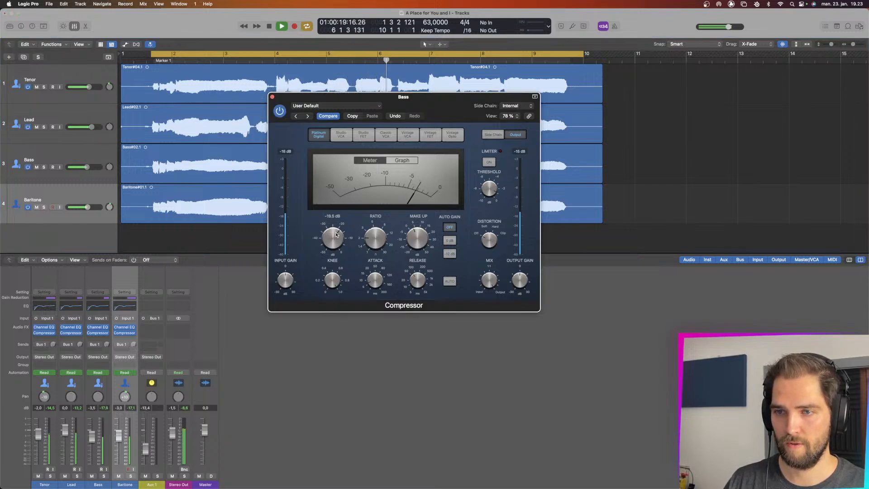
{"action": "left_click", "coordinate": [272, 97]}
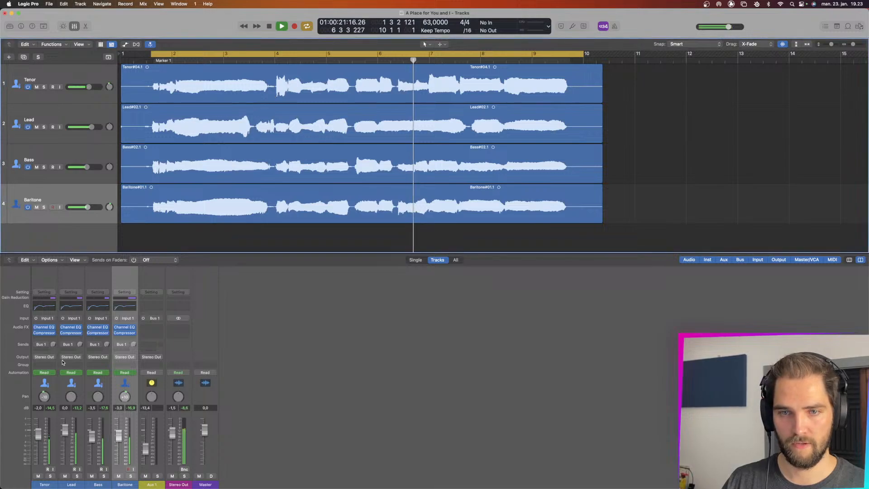
{"action": "key", "text": "space"}
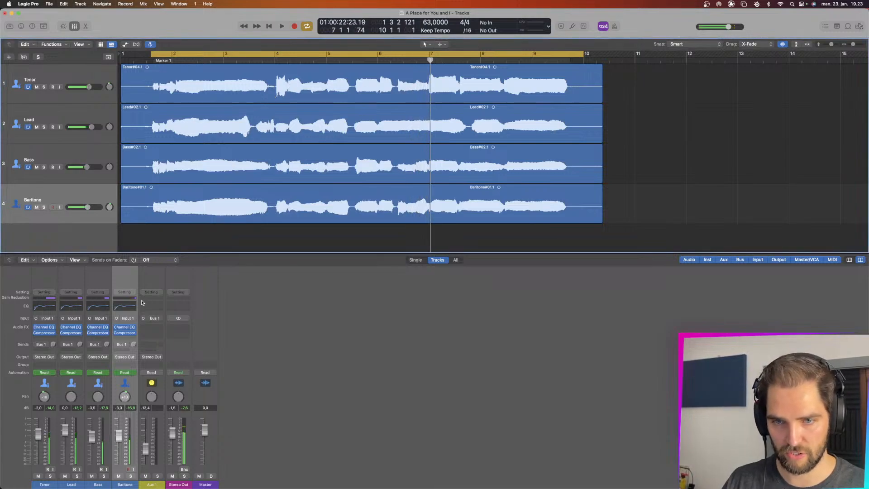
- Raise the Tenor Compressor's threshold to -20.0 dB, check it during playback from the start and close the plug-in
{"action": "left_click", "coordinate": [46, 333]}
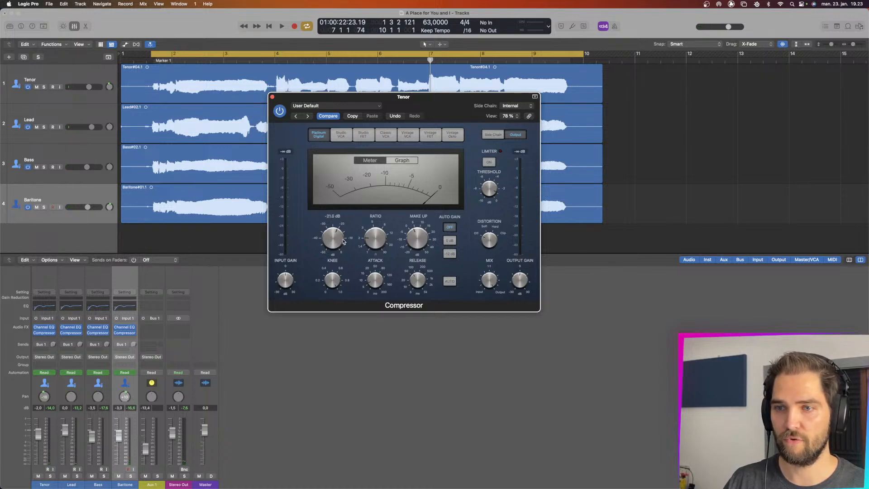
{"action": "left_click_drag", "start_coordinate": [343, 242], "coordinate": [343, 240]}
{"action": "key", "text": "space"}
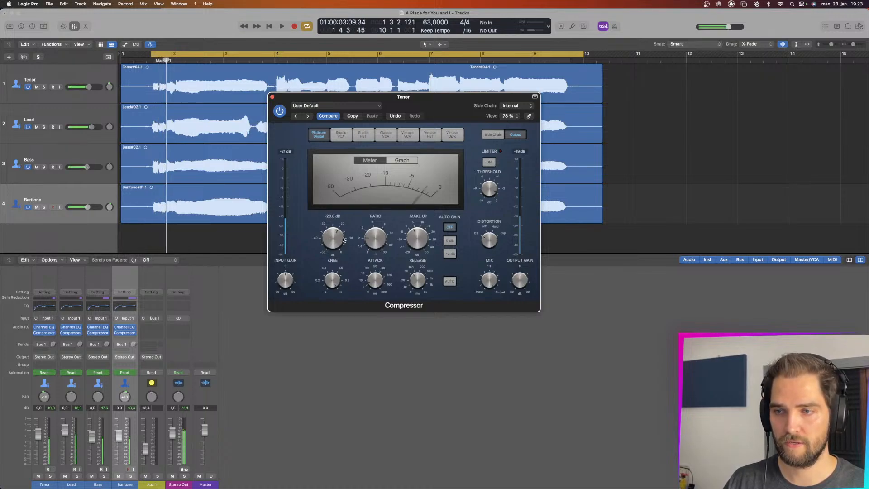
{"action": "key", "text": "space"}
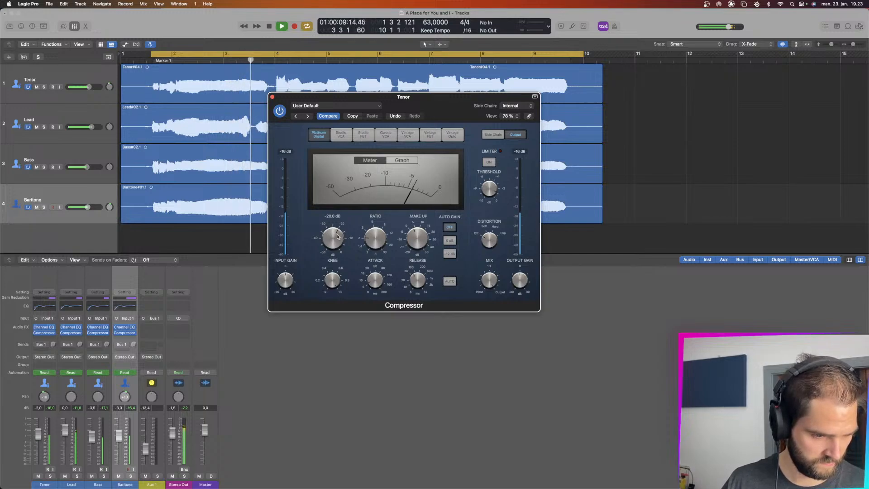
{"action": "key", "text": "space"}
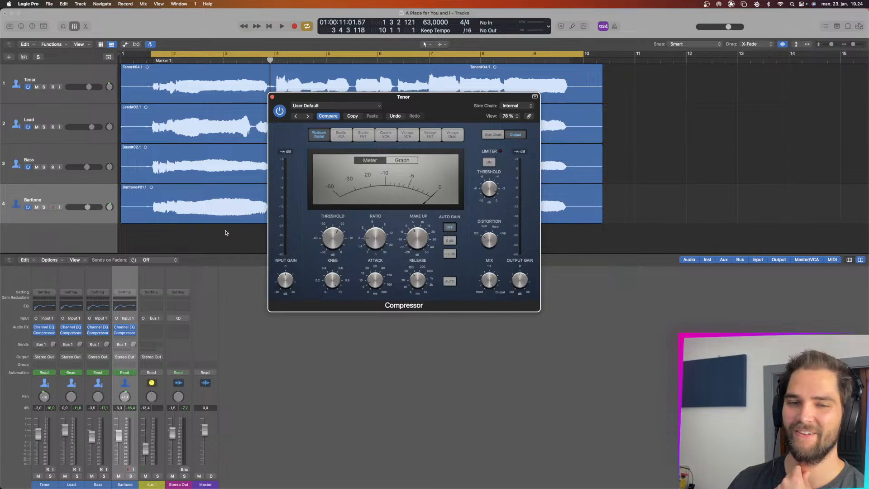
{"action": "left_click", "coordinate": [272, 97]}
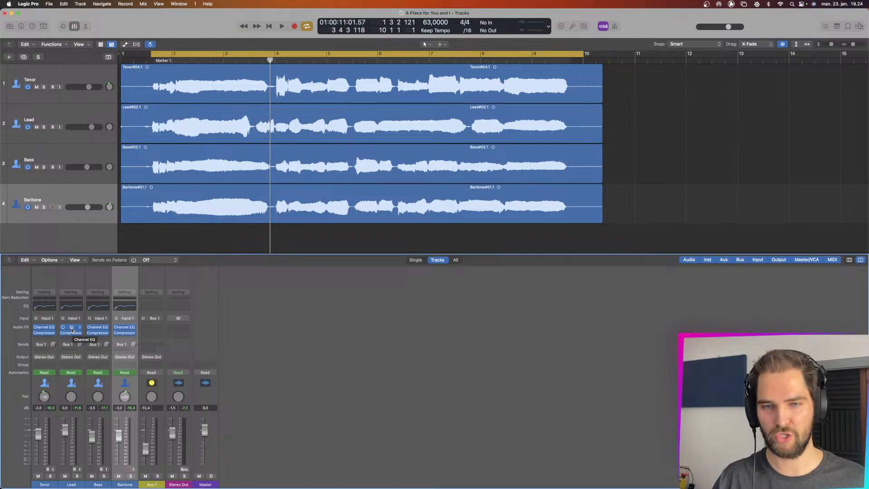
- Review the Lead Channel EQ curve, close it and insert DeEsser 2 after the Lead Compressor
{"action": "left_click", "coordinate": [71, 329]}
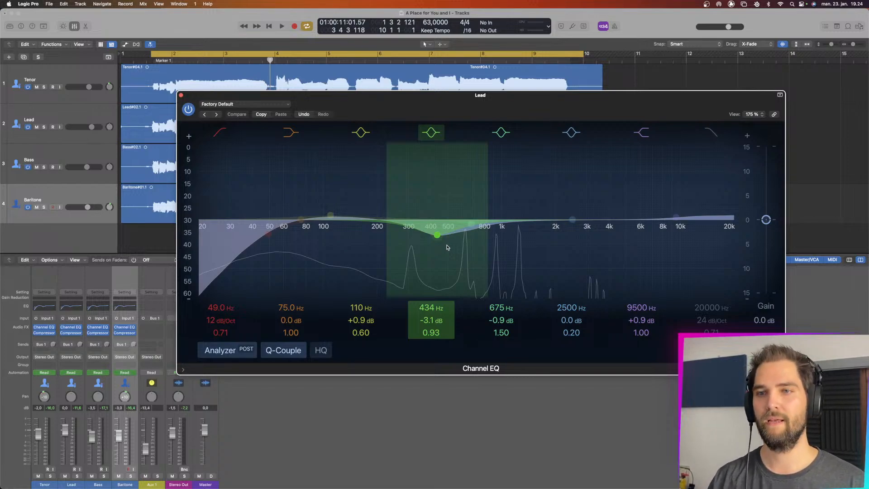
{"action": "left_click", "coordinate": [181, 95]}
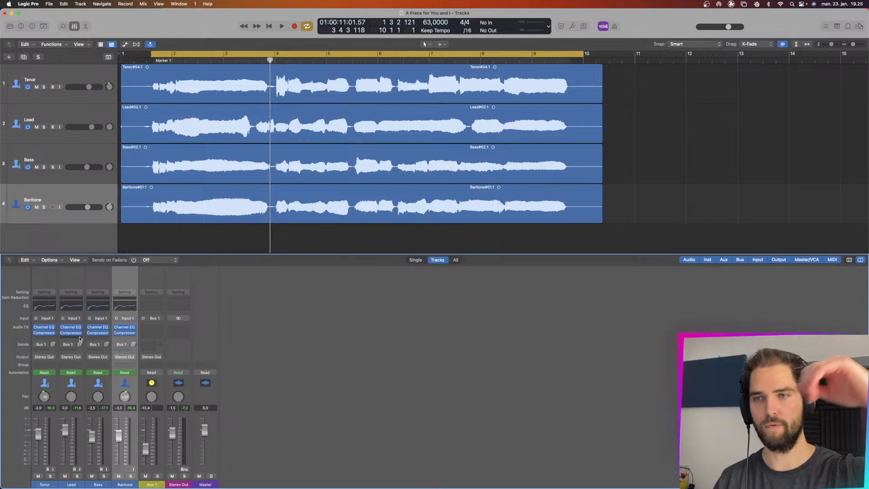
{"action": "mouse_move", "coordinate": [79, 333]}
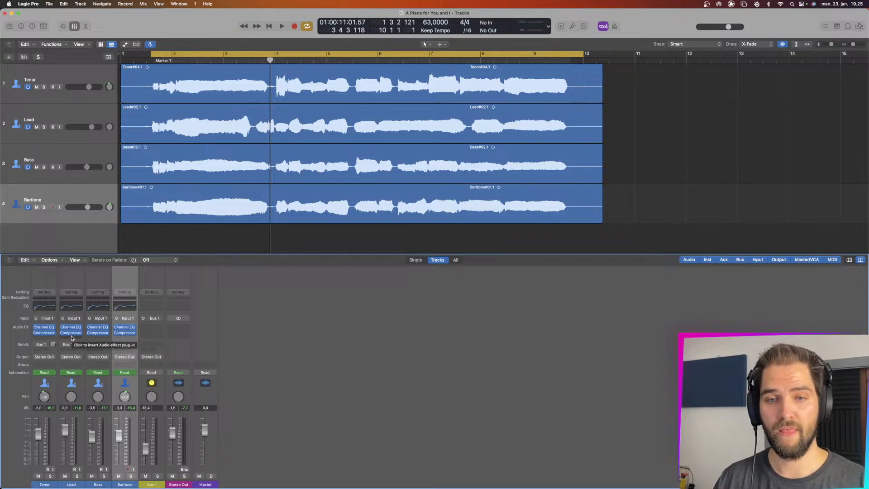
{"action": "left_click", "coordinate": [80, 334]}
{"action": "mouse_move", "coordinate": [76, 385]}
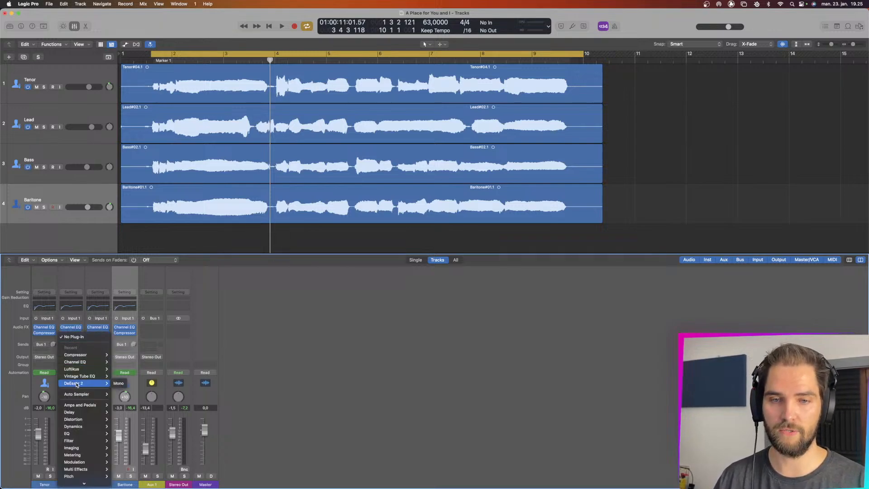
{"action": "left_click", "coordinate": [78, 384]}
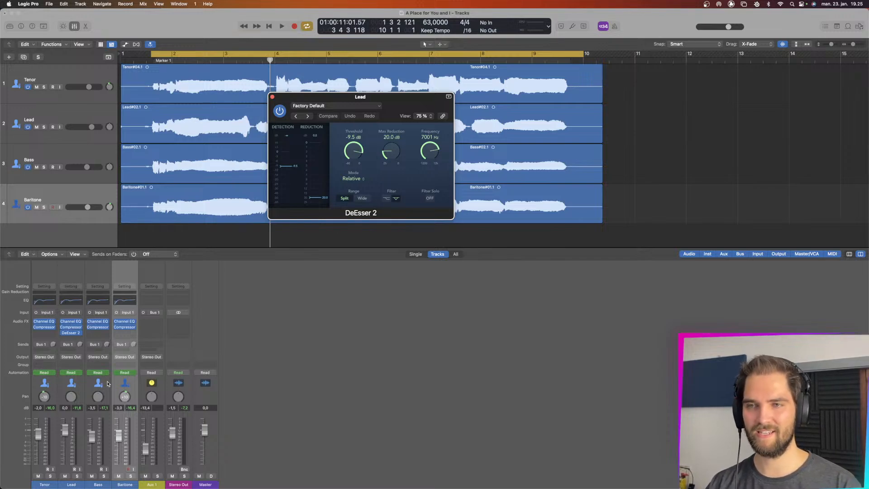
- Load the Male Vocal – Wide Band preset in the Lead DeEsser 2 and set Max Reduction to about 3.7 dB
{"action": "left_click", "coordinate": [334, 108]}
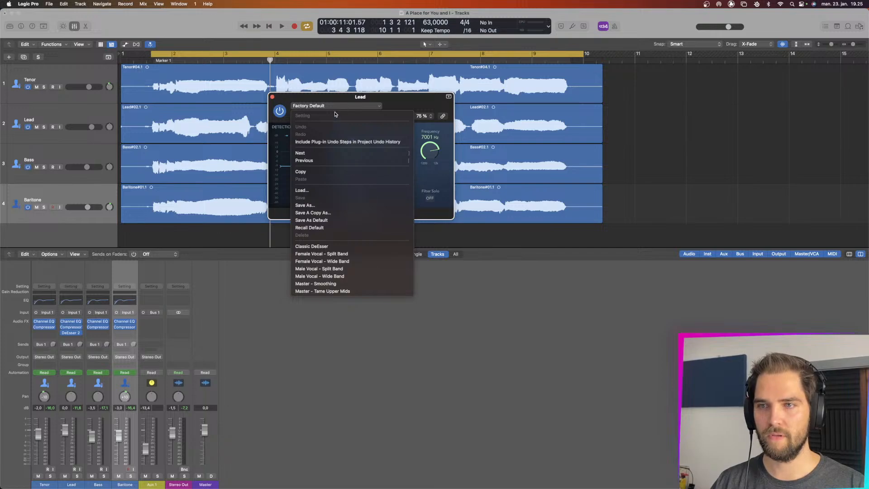
{"action": "left_click", "coordinate": [334, 109]}
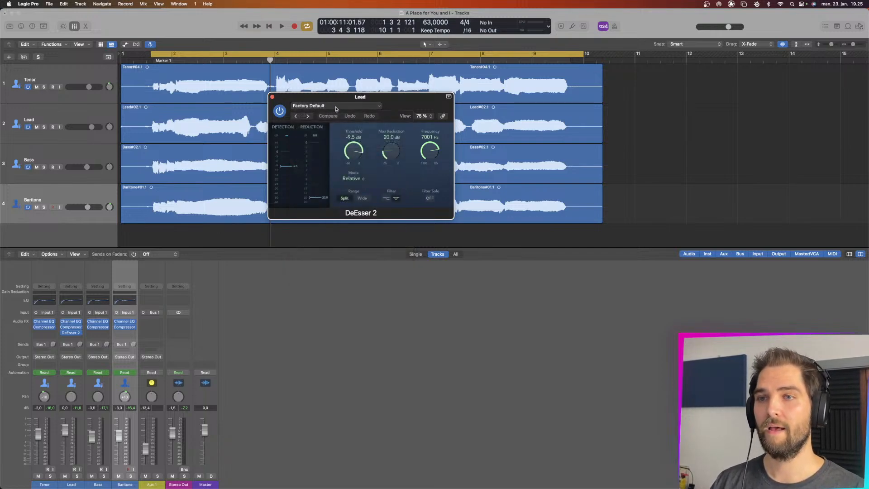
{"action": "left_click", "coordinate": [336, 107]}
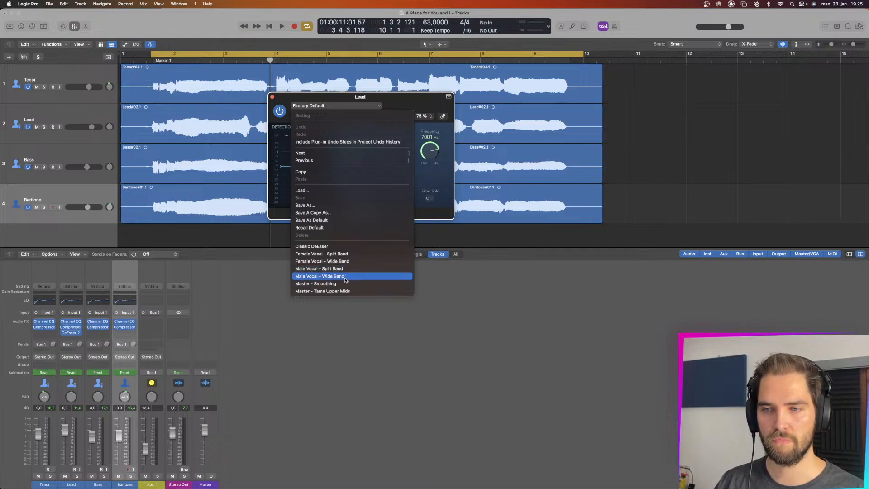
{"action": "left_click", "coordinate": [345, 277]}
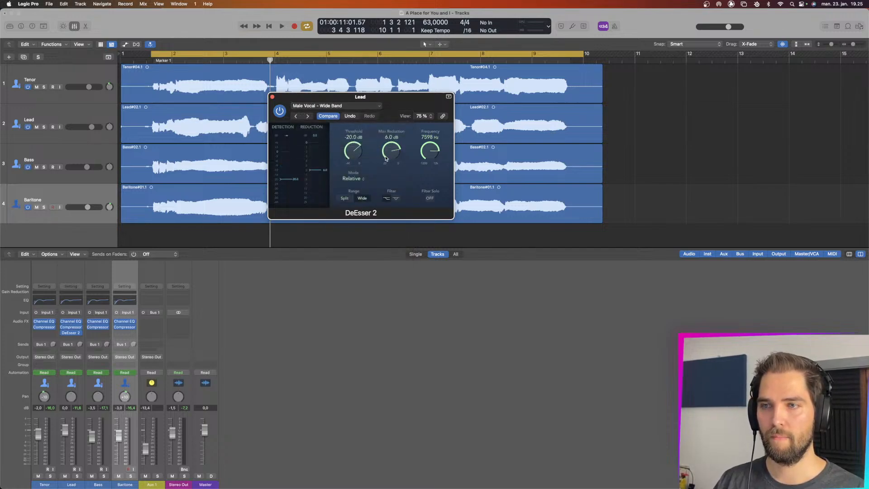
{"action": "left_click_drag", "start_coordinate": [386, 157], "coordinate": [392, 148]}
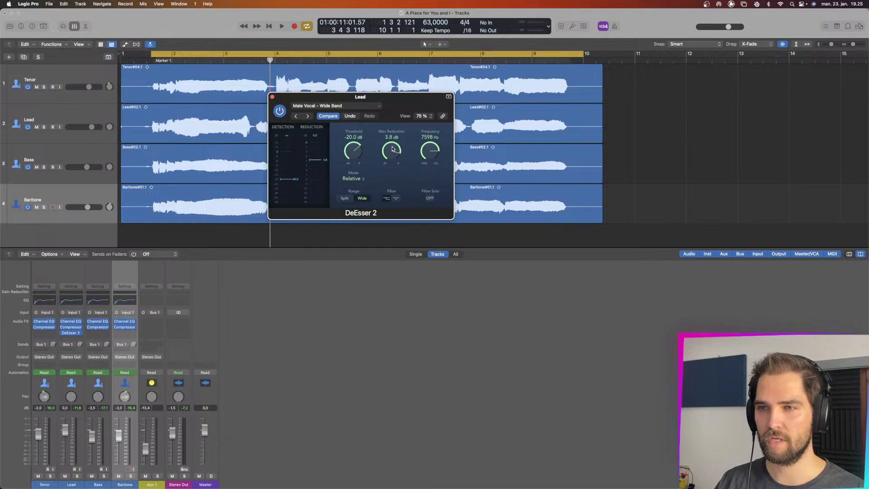
- Play the opening of the song to check the Lead DeEsser 2, stop playback and close the plug-in
{"action": "key", "text": "space"}
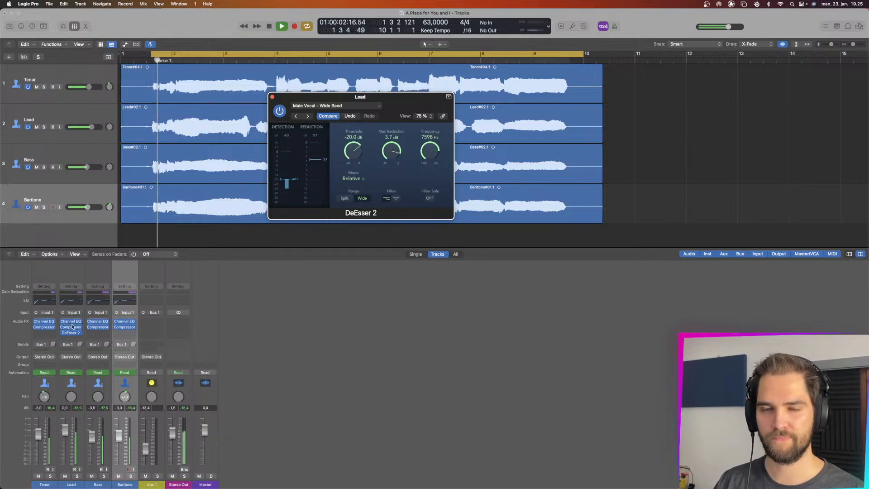
{"action": "mouse_move", "coordinate": [71, 333]}
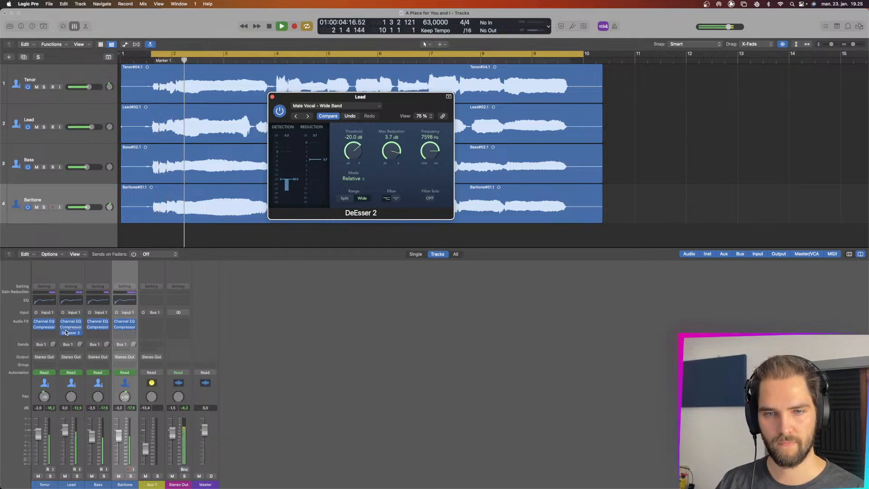
{"action": "key", "text": "space"}
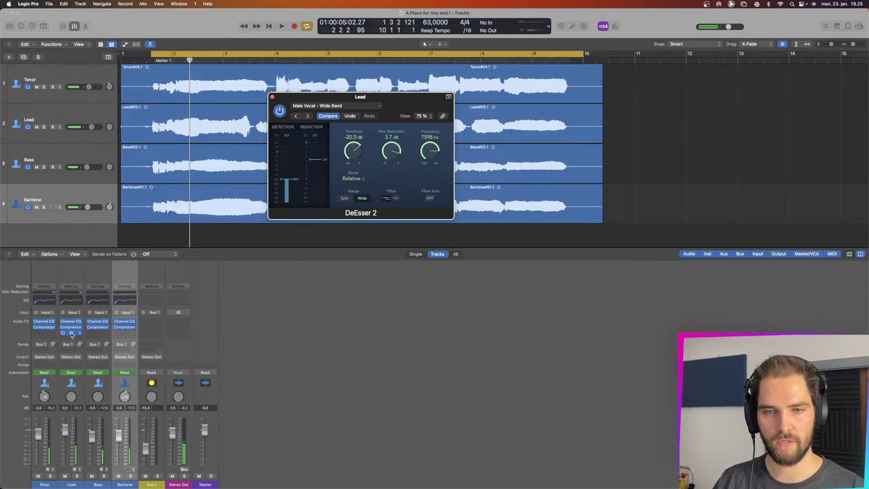
{"action": "left_click", "coordinate": [71, 334]}
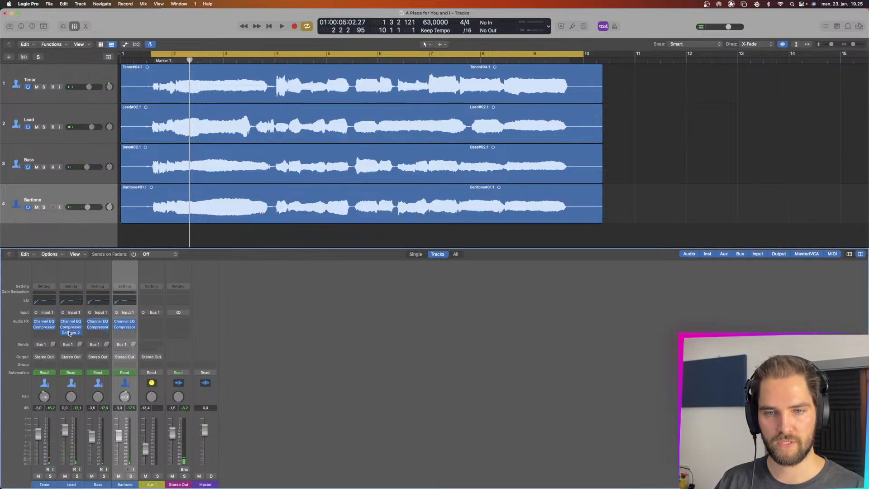
- Copy the Lead DeEsser 2 to the Bass, Baritone and Tenor channels and select all four vocal channel strips
{"action": "left_click_drag", "start_coordinate": [70, 334], "coordinate": [124, 335]}
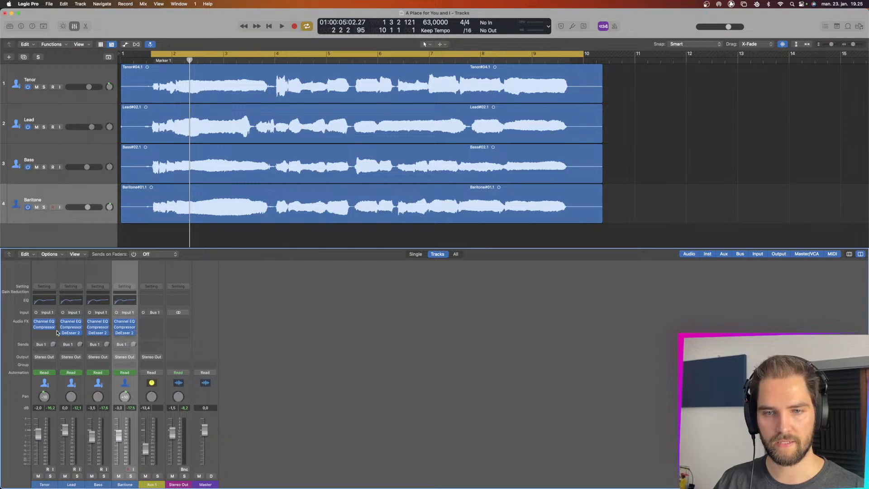
{"action": "left_click_drag", "start_coordinate": [70, 334], "coordinate": [44, 334]}
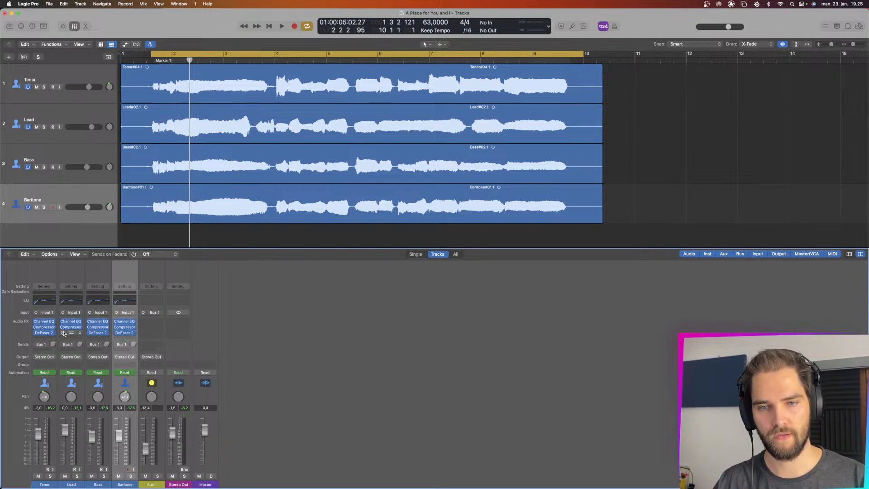
{"action": "left_click_drag", "start_coordinate": [121, 485], "coordinate": [49, 483]}
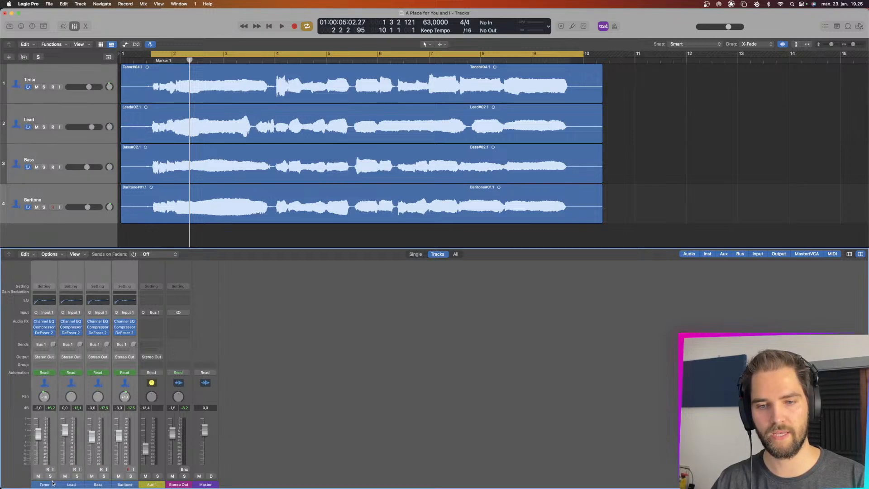
- Play the de-essed mix, set a short cycle range from 4 1 1 1 to 4 2 1 1 and audition the loop
{"action": "key", "text": "space"}
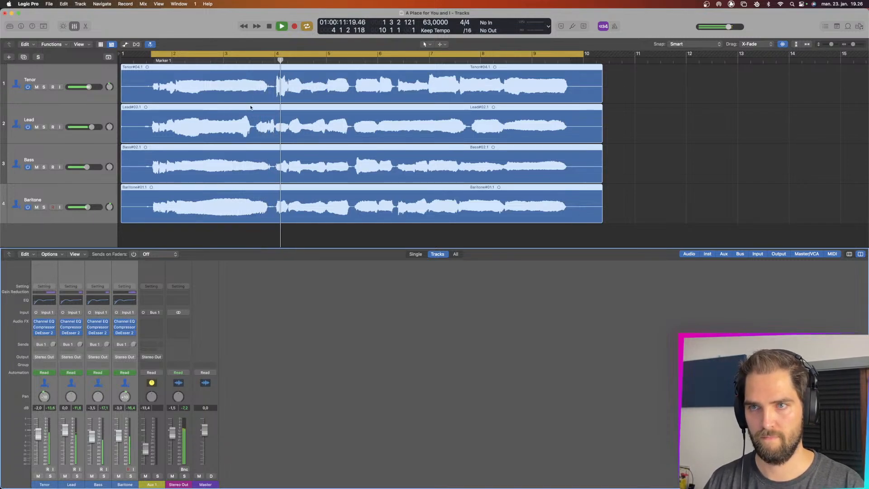
{"action": "key", "text": "space"}
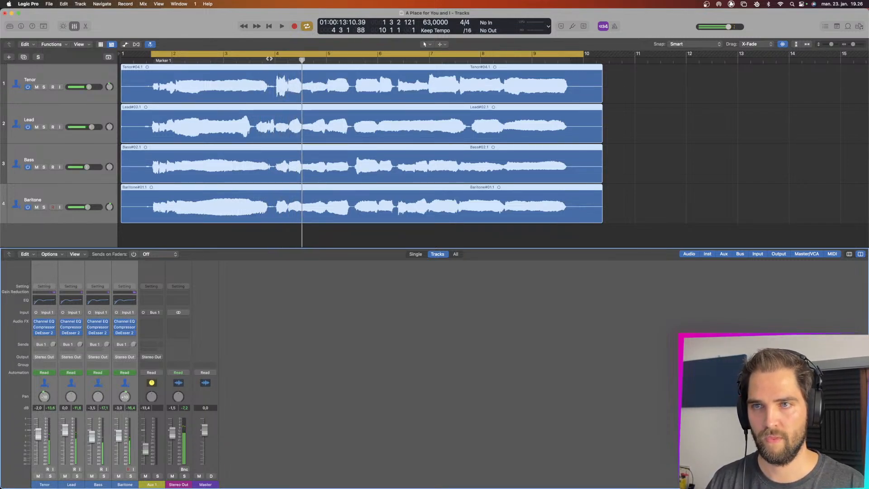
{"action": "left_click_drag", "start_coordinate": [275, 55], "coordinate": [287, 55]}
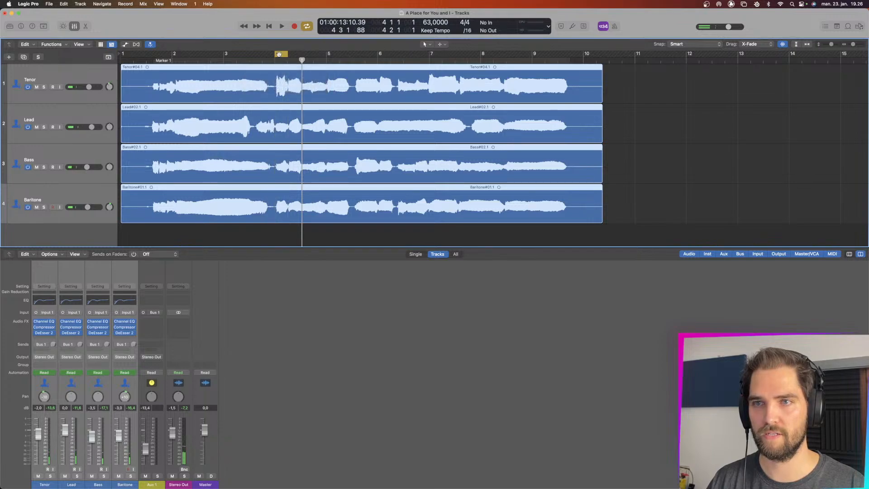
{"action": "key", "text": "space"}
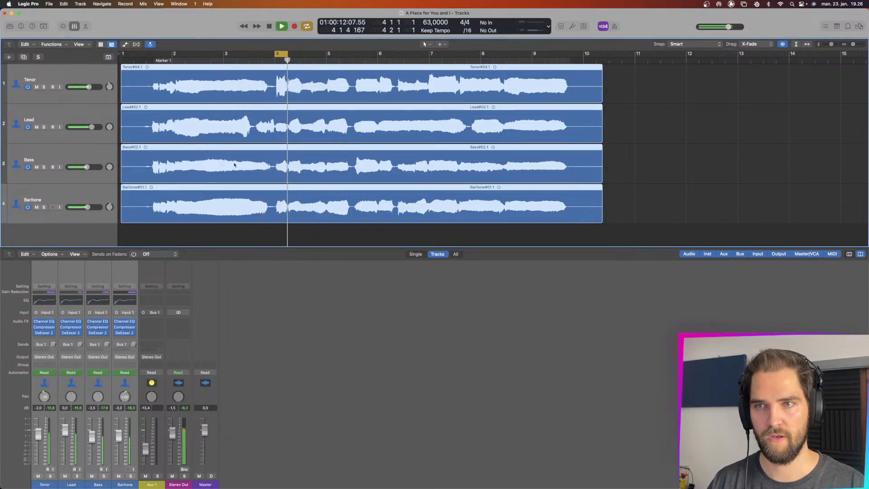
{"action": "key", "text": "space"}
- Replay the bar 4 loop with DeEsser 2 bypassed on all four voices and extend the cycle end to 4 2 3 1
{"action": "left_click_drag", "start_coordinate": [287, 54], "coordinate": [291, 54]}
{"action": "key", "text": "space"}
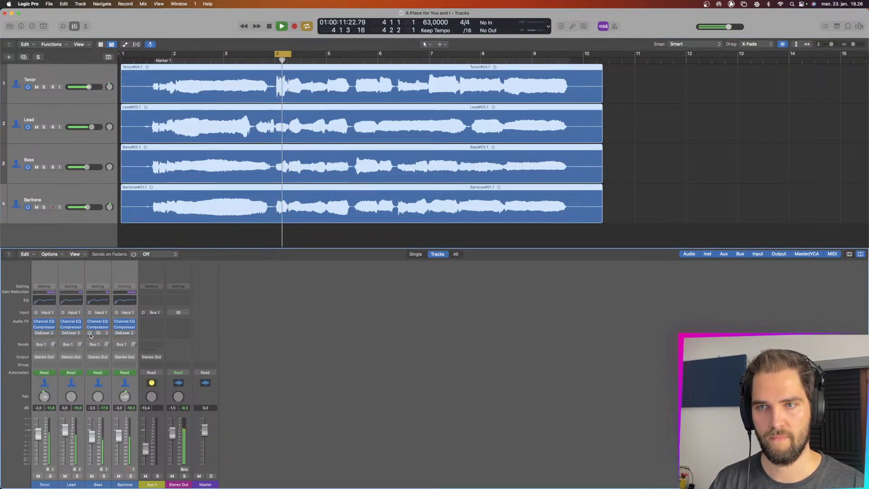
{"action": "key", "text": "space"}
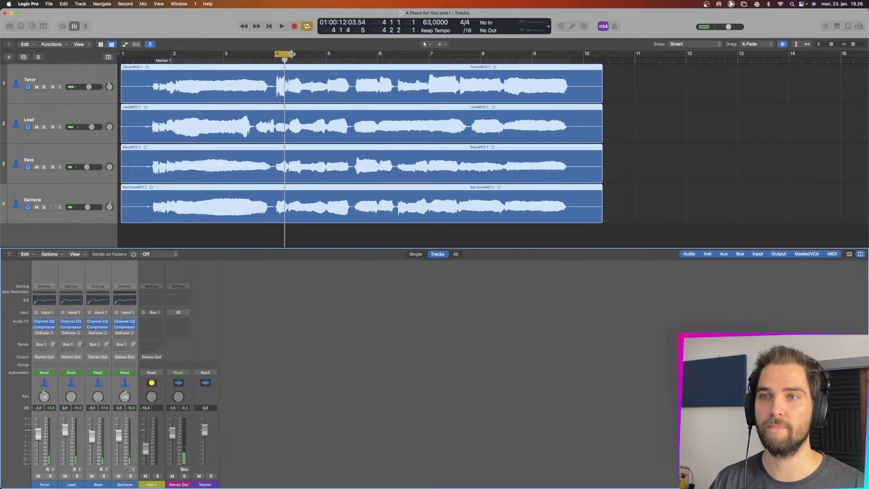
{"action": "left_click_drag", "start_coordinate": [292, 54], "coordinate": [294, 53]}
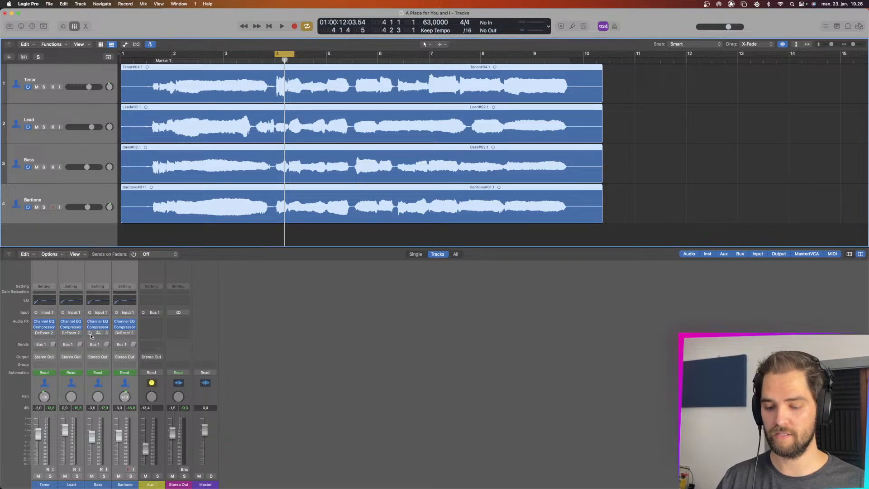
- Compare the loop with the four DeEssers bypassed and enabled, leave them on and set the cycle range to 1 3 2 1 through 9 4 1 1
{"action": "key", "text": "space"}
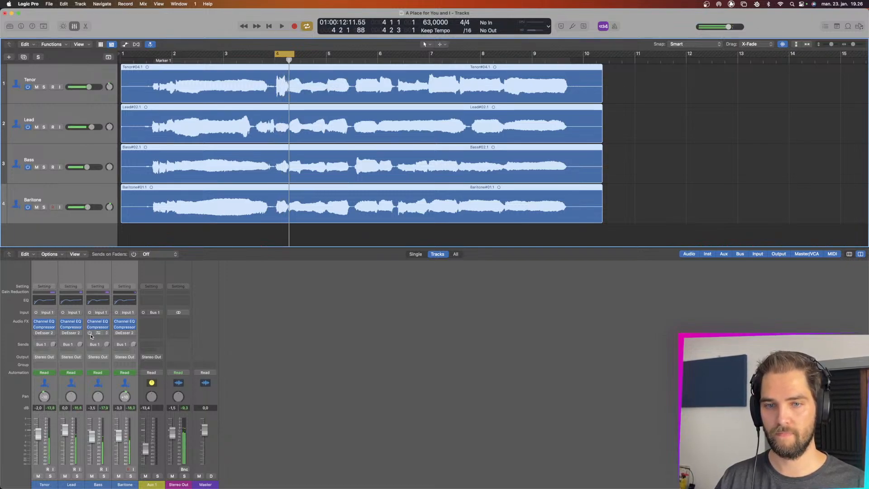
{"action": "key", "text": "space"}
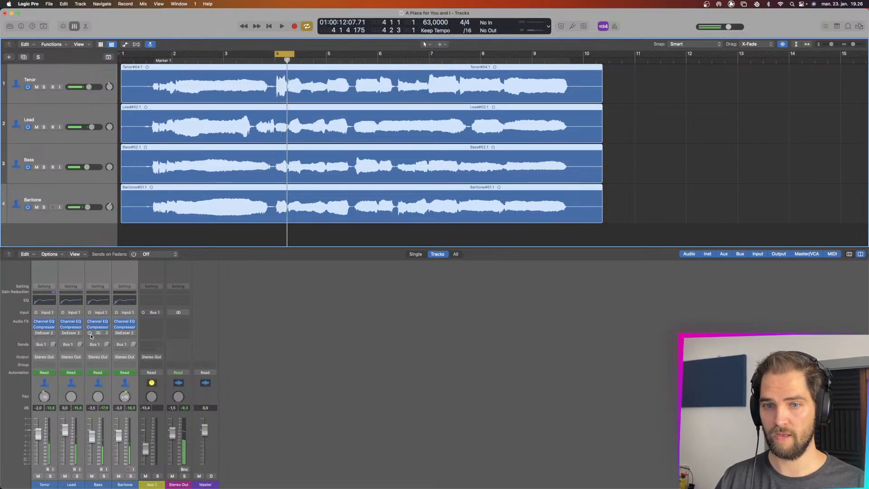
{"action": "key", "text": "space"}
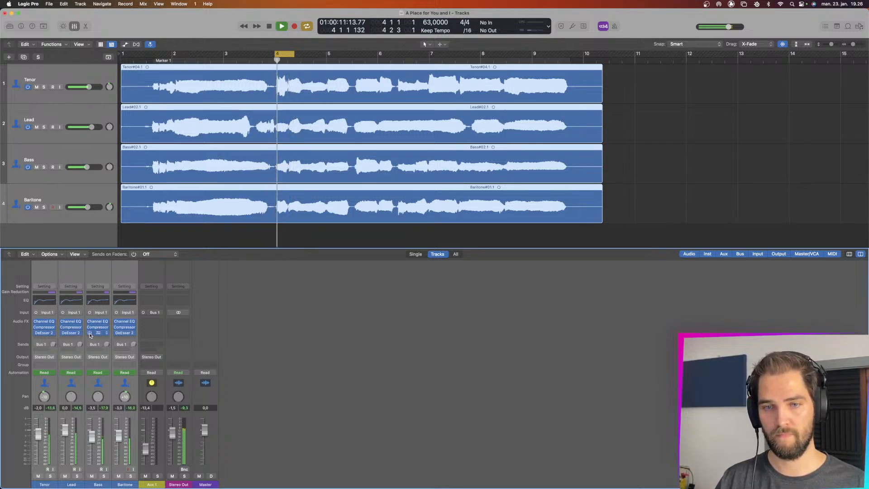
{"action": "key", "text": "space"}
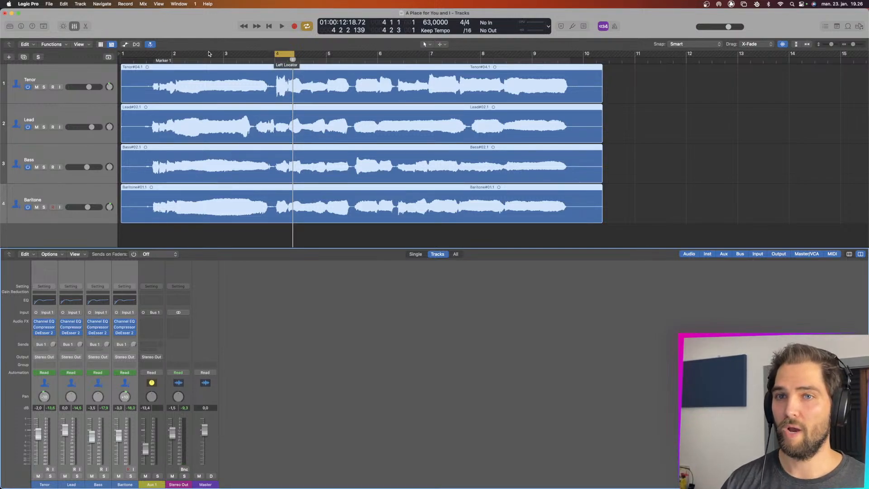
{"action": "left_click_drag", "start_coordinate": [149, 54], "coordinate": [555, 119]}
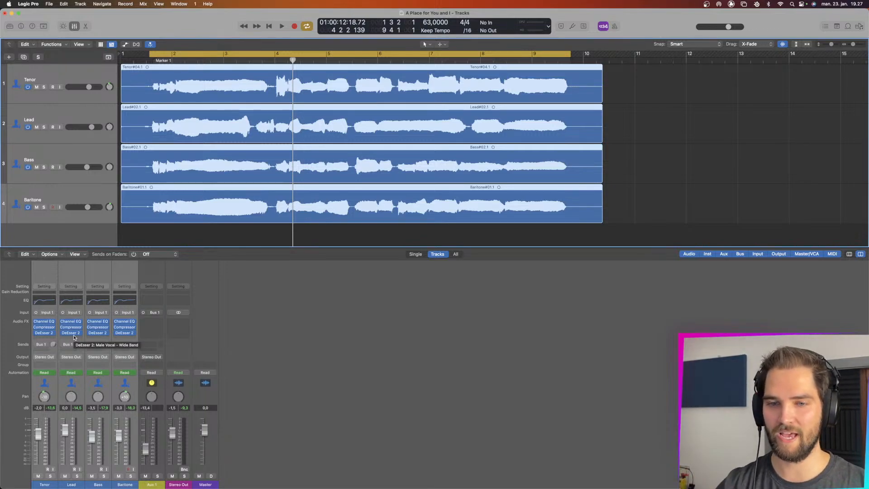
- Insert the Vintage Tube EQ after DeEsser 2 on all four selected vocal channels and reposition its plug-in window
{"action": "left_click", "coordinate": [75, 338]}
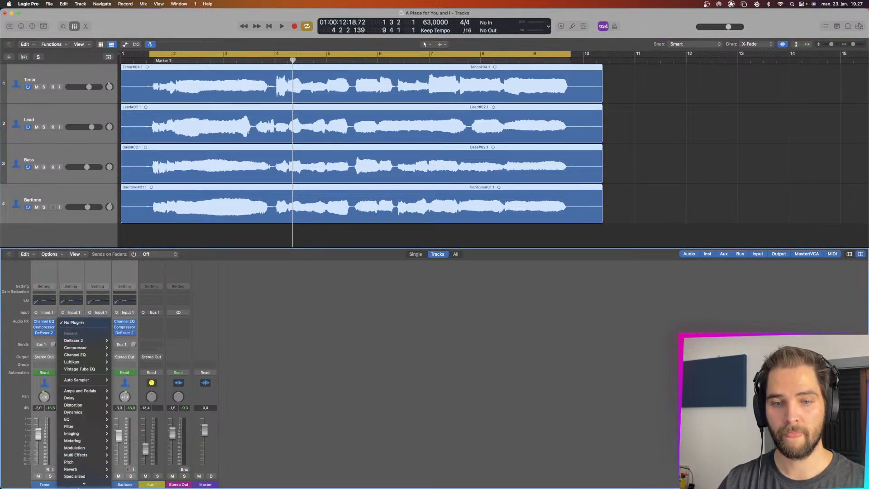
{"action": "mouse_move", "coordinate": [83, 471]}
{"action": "mouse_move", "coordinate": [83, 406]}
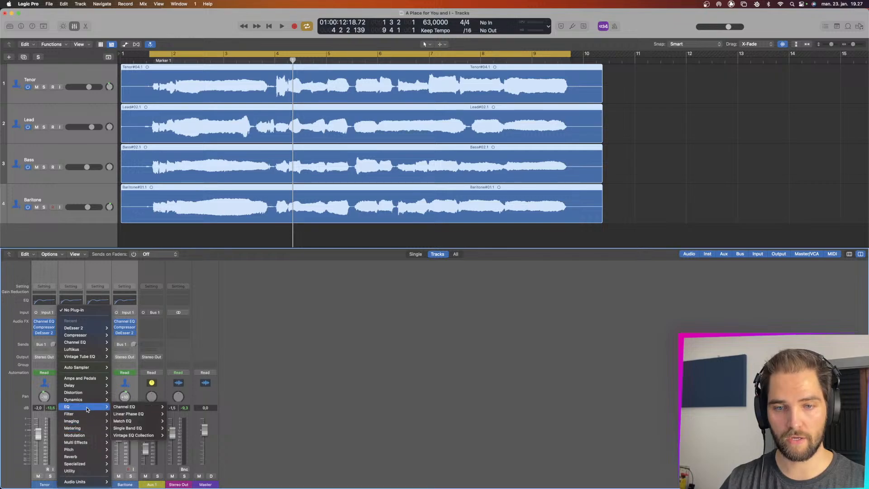
{"action": "mouse_move", "coordinate": [130, 435]}
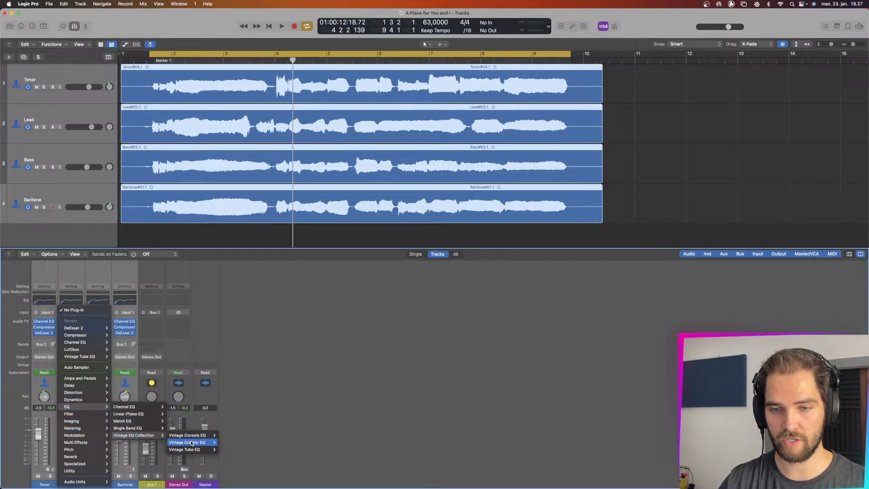
{"action": "mouse_move", "coordinate": [193, 450]}
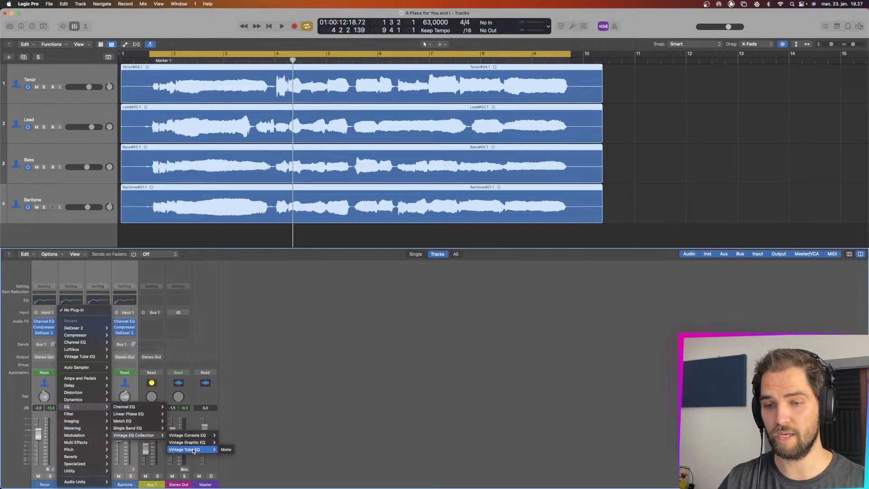
{"action": "left_click", "coordinate": [193, 450]}
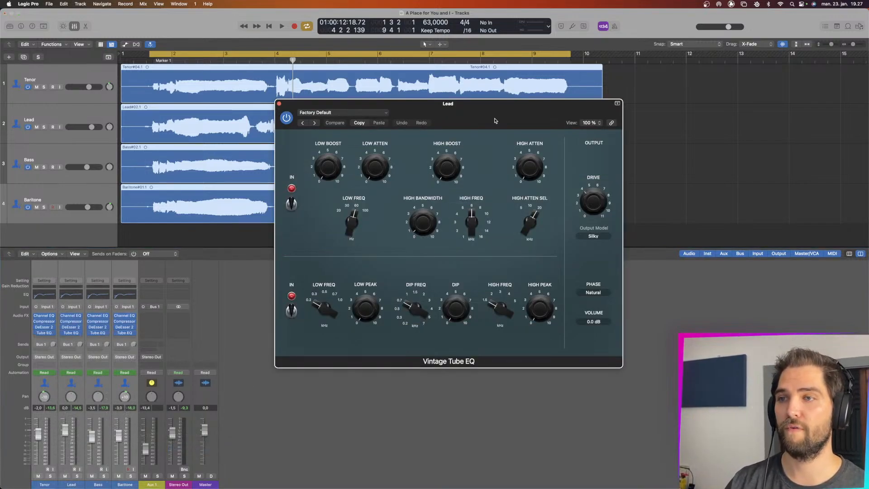
{"action": "left_click_drag", "start_coordinate": [496, 111], "coordinate": [432, 104]}
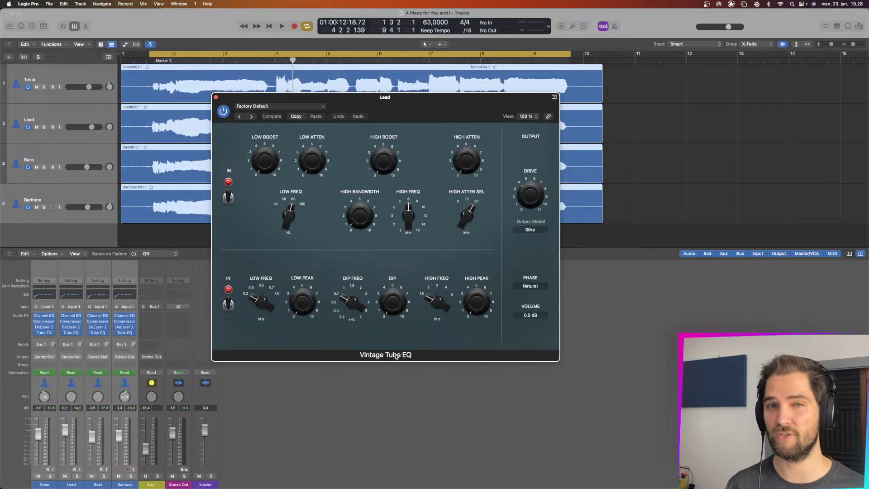
- Load the Tube Vocal preset in the Lead's Vintage Tube EQ, set Low Freq to 100 Hz and close the plug-in
{"action": "left_click", "coordinate": [274, 108]}
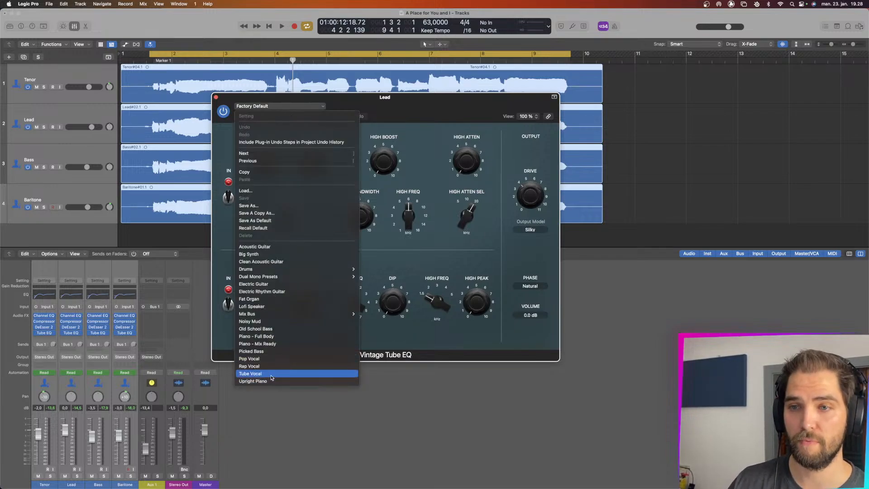
{"action": "left_click", "coordinate": [271, 375]}
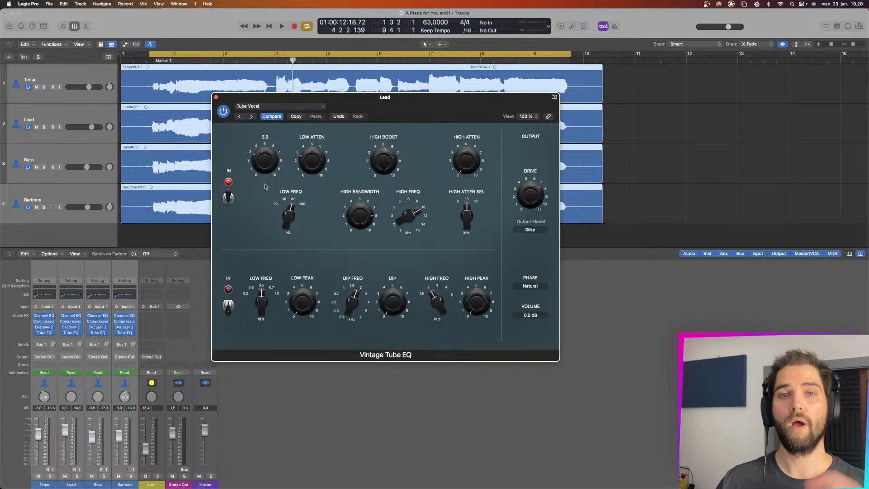
{"action": "mouse_move", "coordinate": [283, 214]}
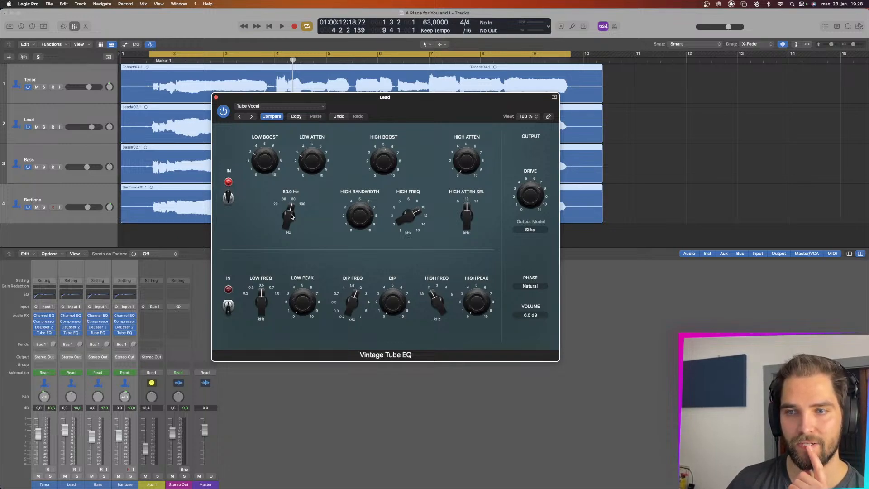
{"action": "left_click_drag", "start_coordinate": [292, 216], "coordinate": [302, 184]}
{"action": "left_click_drag", "start_coordinate": [292, 218], "coordinate": [296, 211]}
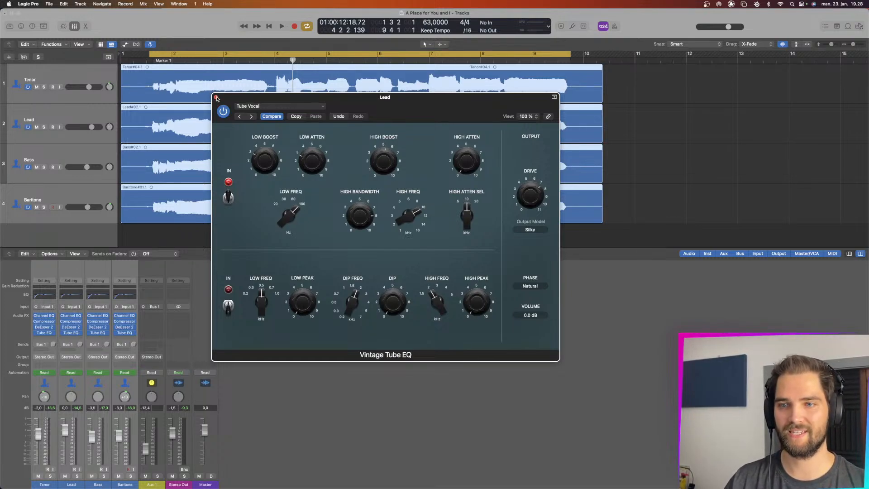
{"action": "left_click", "coordinate": [217, 97]}
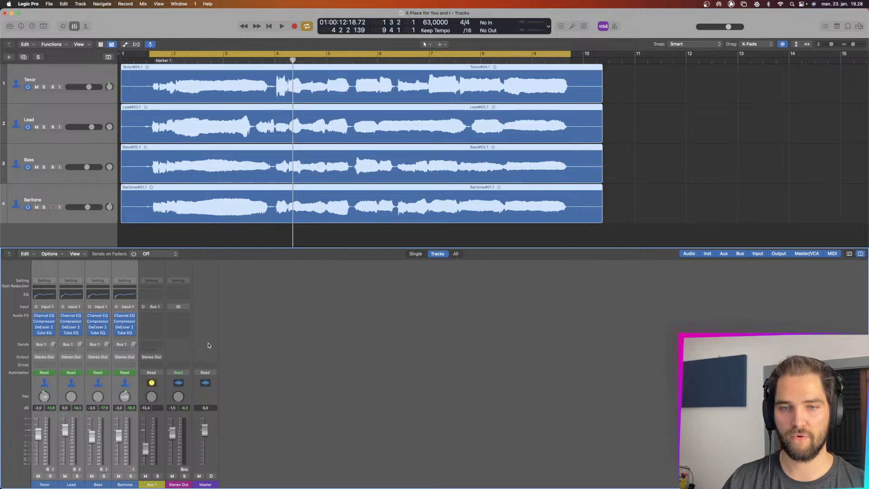
- On the Bass channel's Vintage Tube EQ, load the Tube Vocal preset with Low Boost at 4.0 and Low Freq at 100 Hz
{"action": "left_click", "coordinate": [106, 352]}
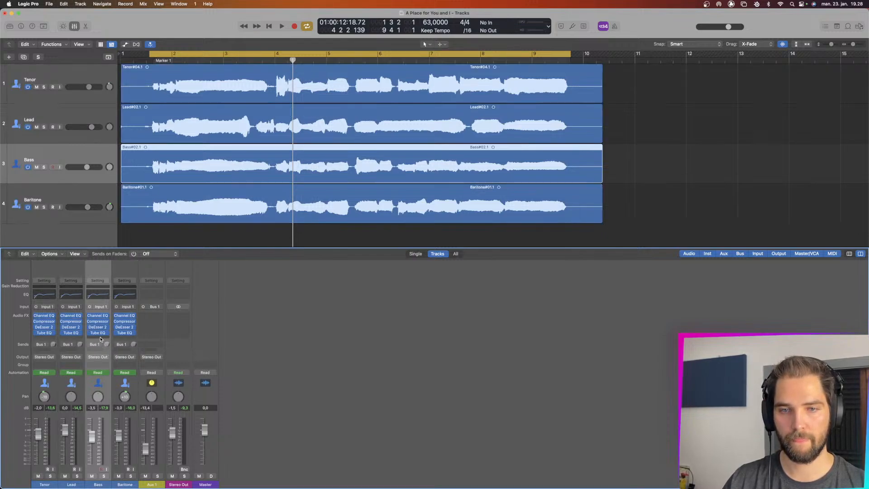
{"action": "left_click", "coordinate": [99, 336]}
{"action": "left_click", "coordinate": [98, 333]}
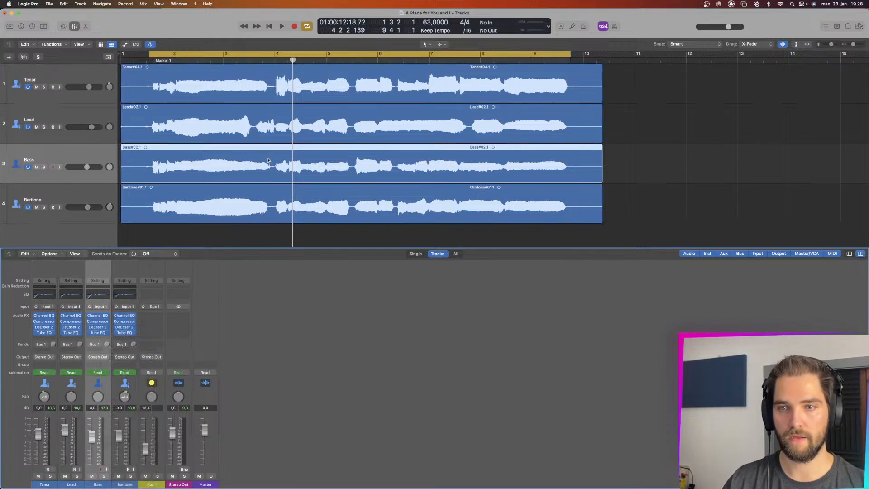
{"action": "left_click", "coordinate": [98, 333]}
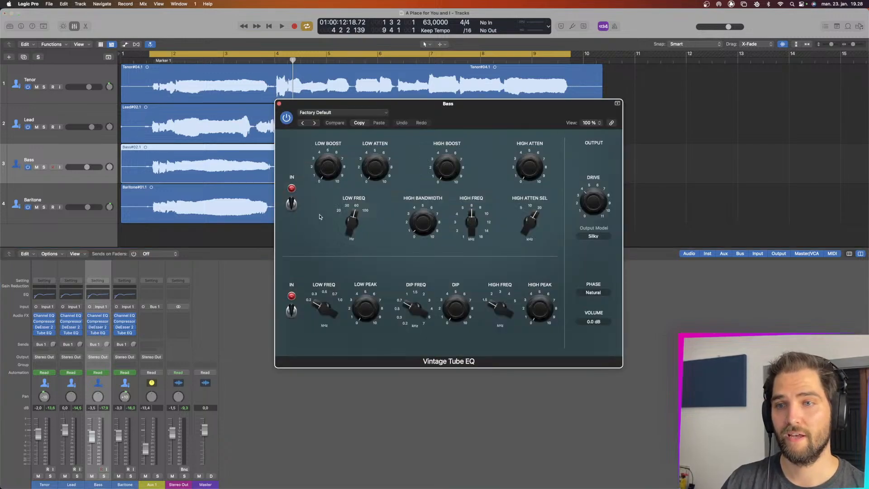
{"action": "left_click_drag", "start_coordinate": [350, 223], "coordinate": [352, 209]}
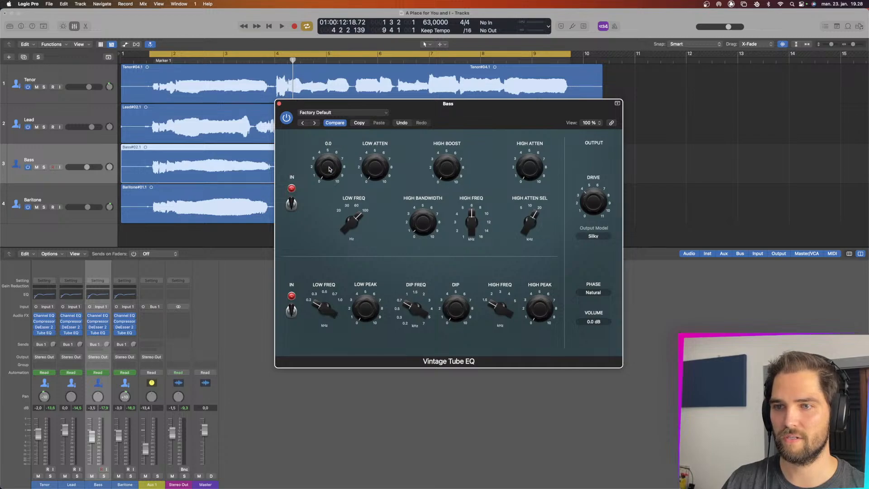
{"action": "left_click", "coordinate": [340, 113]}
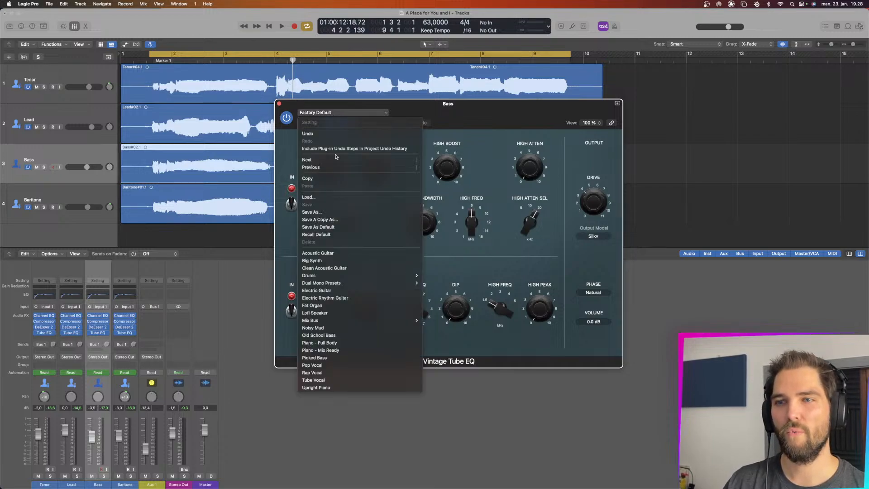
{"action": "left_click", "coordinate": [332, 380]}
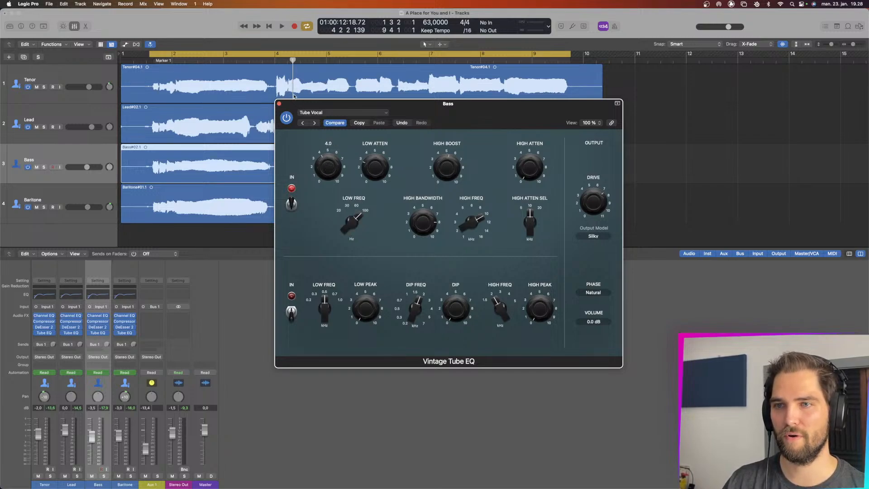
{"action": "left_click", "coordinate": [279, 104]}
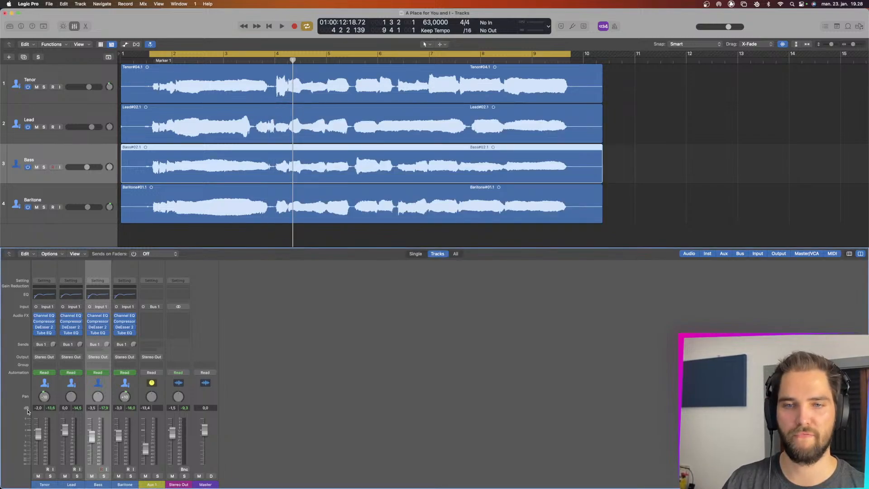
- Load the Tube Vocal preset in the Baritone's Vintage Tube EQ and close its window
{"action": "left_click", "coordinate": [125, 333]}
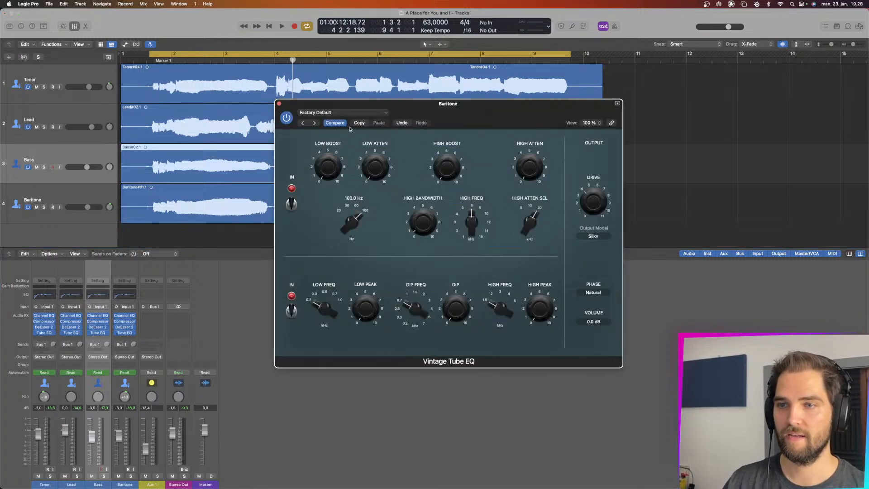
{"action": "left_click", "coordinate": [320, 113]}
{"action": "left_click", "coordinate": [313, 380]}
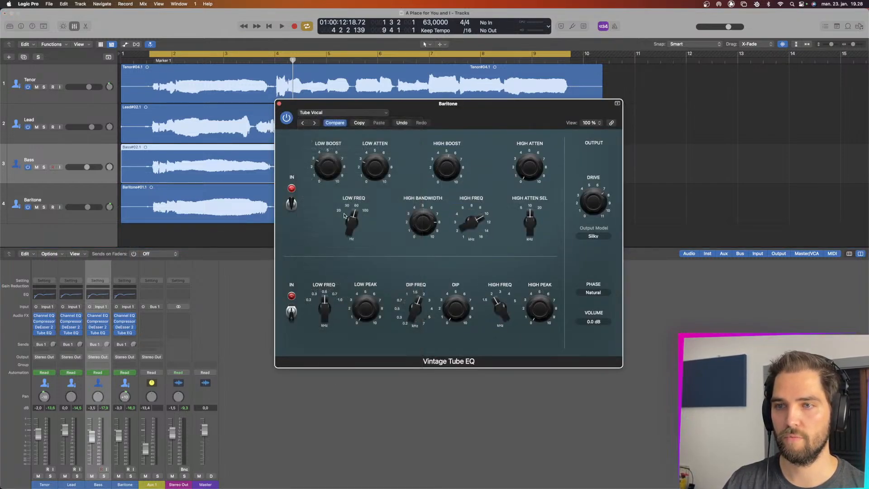
{"action": "left_click", "coordinate": [278, 103]}
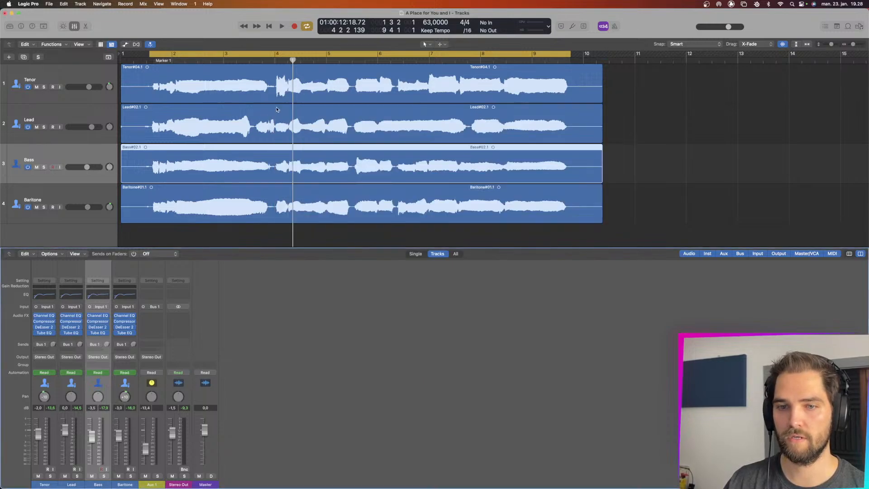
- Load the Tube Vocal preset in the Tenor's Vintage Tube EQ, set Low Freq to 100 Hz and close it
{"action": "left_click", "coordinate": [45, 334]}
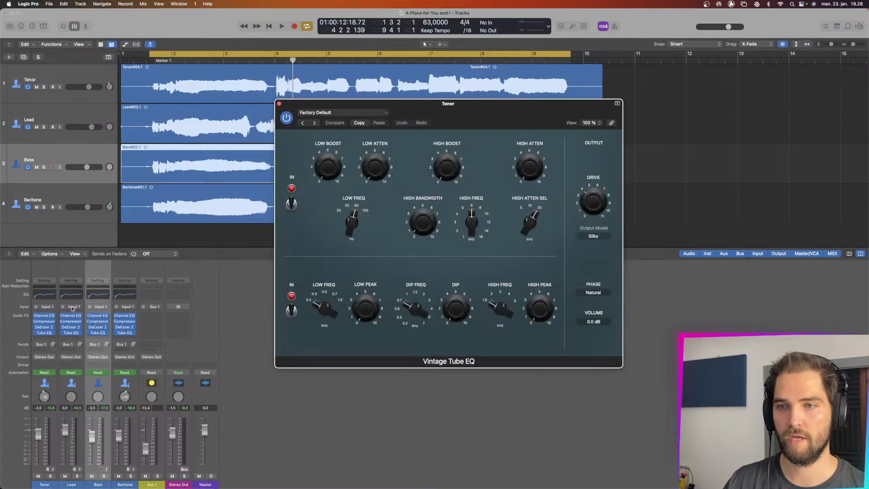
{"action": "left_click", "coordinate": [333, 113]}
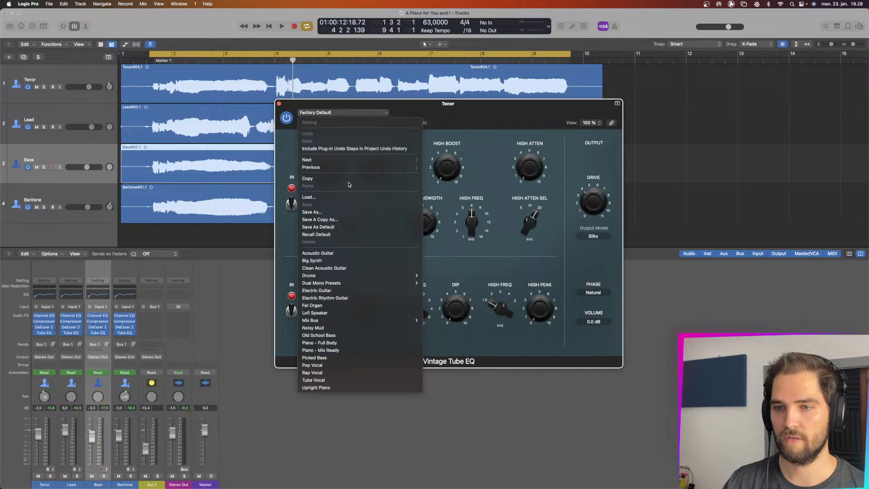
{"action": "left_click", "coordinate": [339, 380]}
{"action": "left_click_drag", "start_coordinate": [354, 227], "coordinate": [355, 211]}
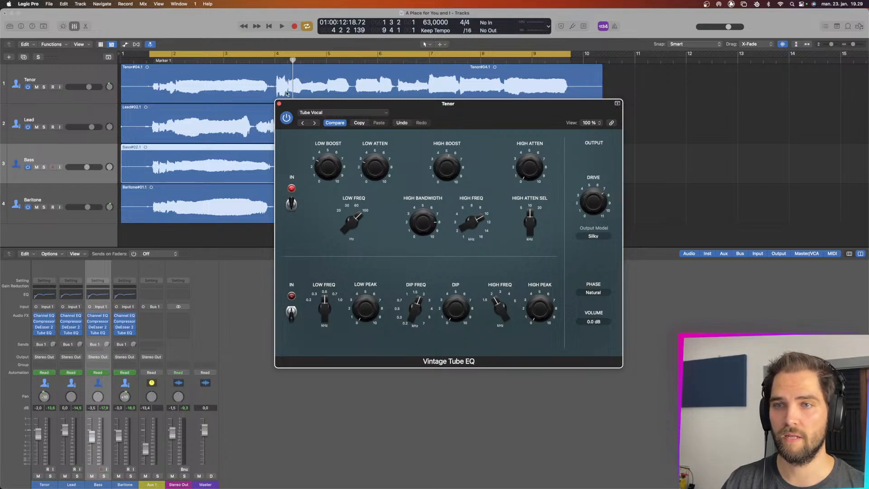
{"action": "left_click", "coordinate": [279, 104]}
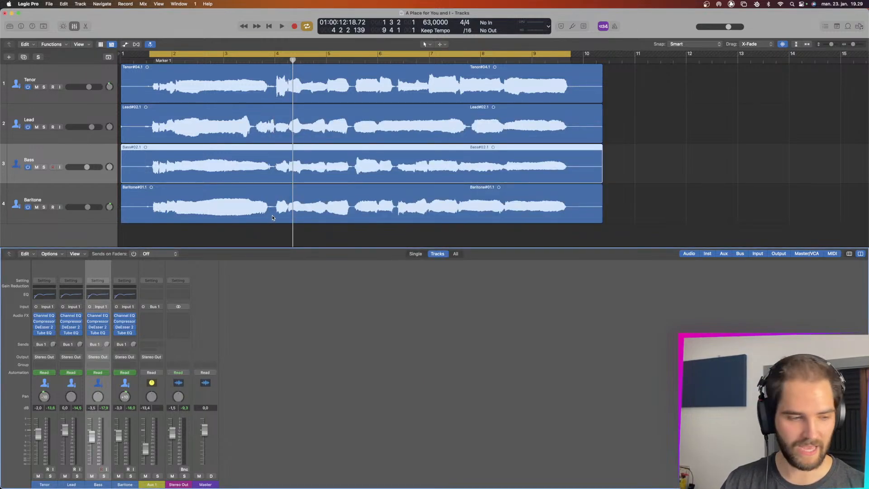
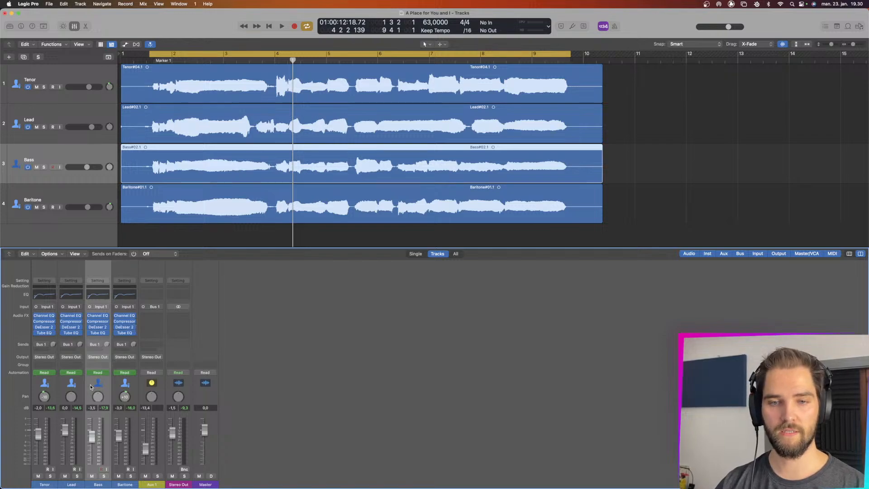
- Briefly audition the mix, then insert a stereo MultiMeter on the Stereo Out channel and show its Goniometer
{"action": "key", "text": "space"}
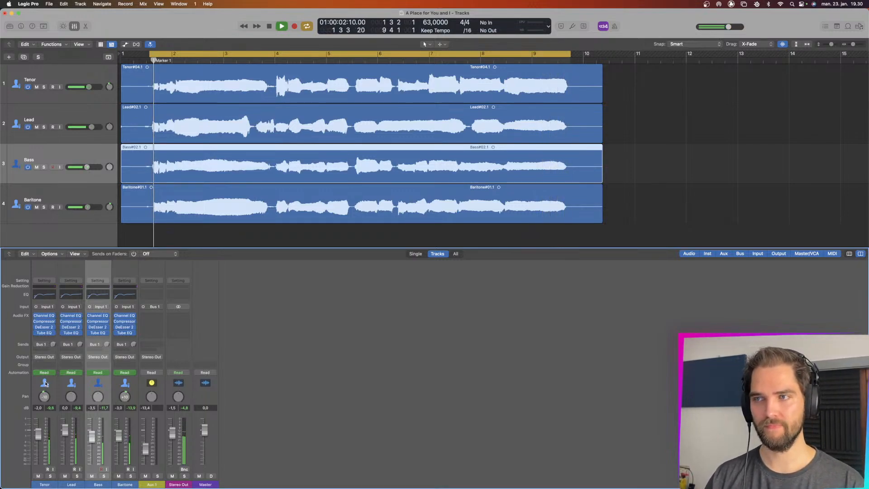
{"action": "key", "text": "space"}
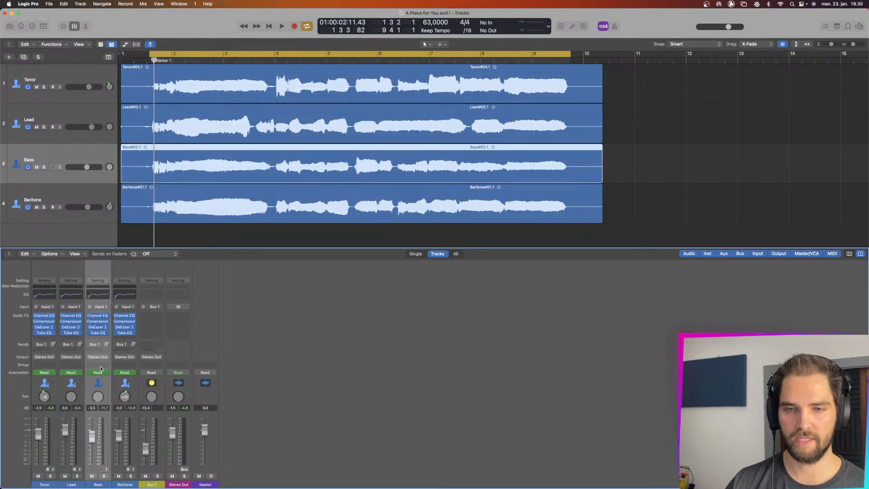
{"action": "left_click", "coordinate": [183, 315]}
{"action": "mouse_move", "coordinate": [194, 442]}
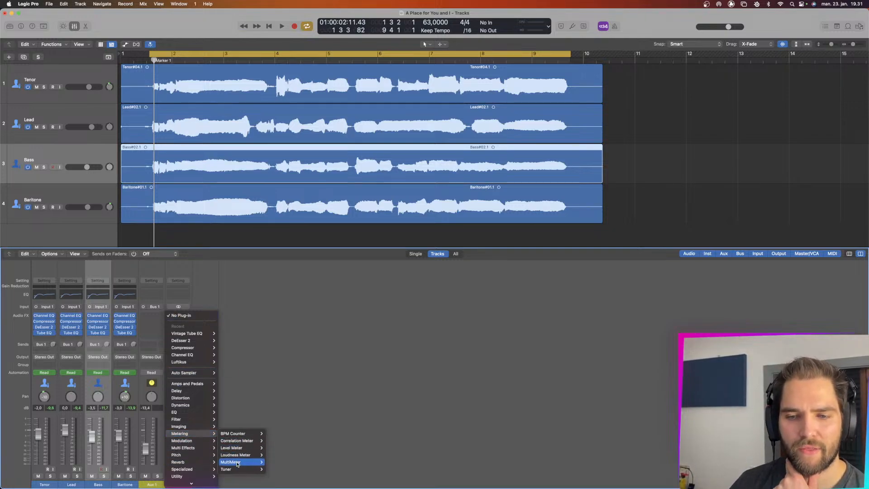
{"action": "mouse_move", "coordinate": [236, 463]}
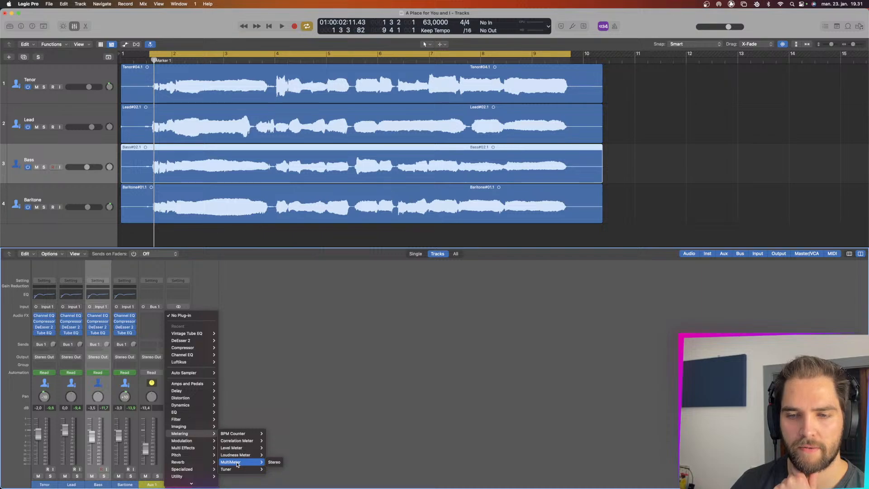
{"action": "left_click", "coordinate": [274, 461]}
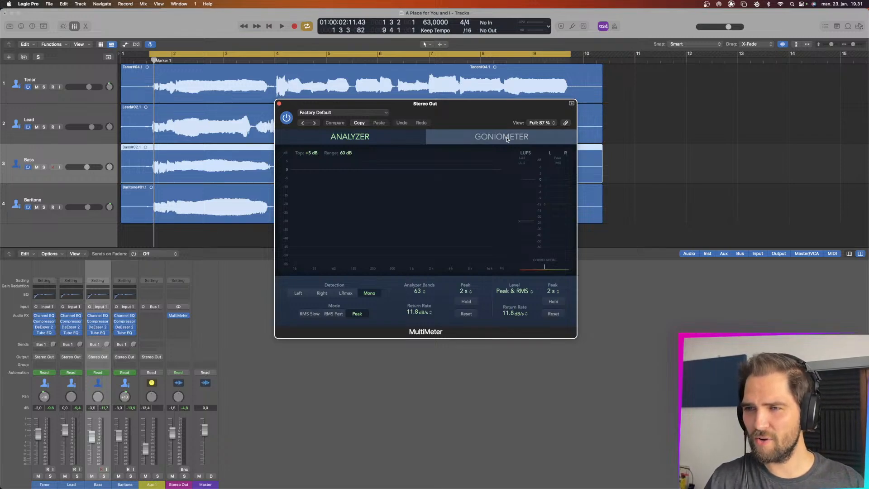
{"action": "left_click", "coordinate": [508, 140]}
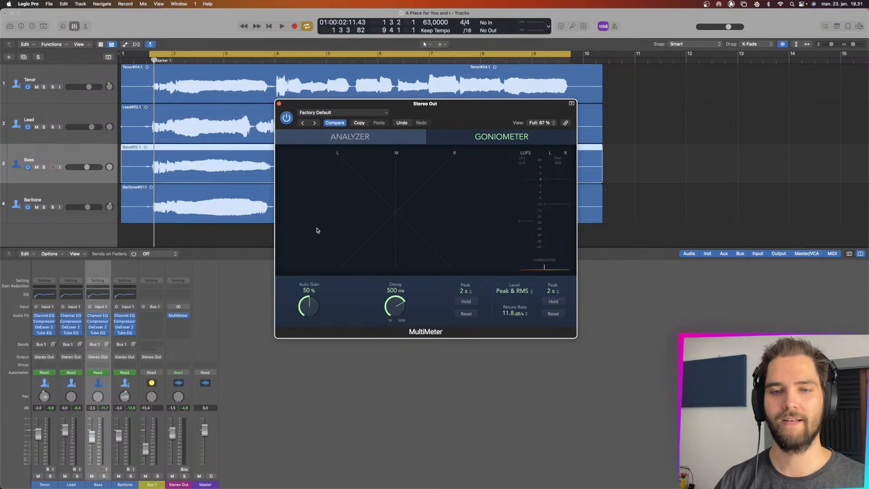
- Play the mix from the cycle start while watching the Goniometer and set its Auto Gain to 70 %
{"action": "key", "text": "space"}
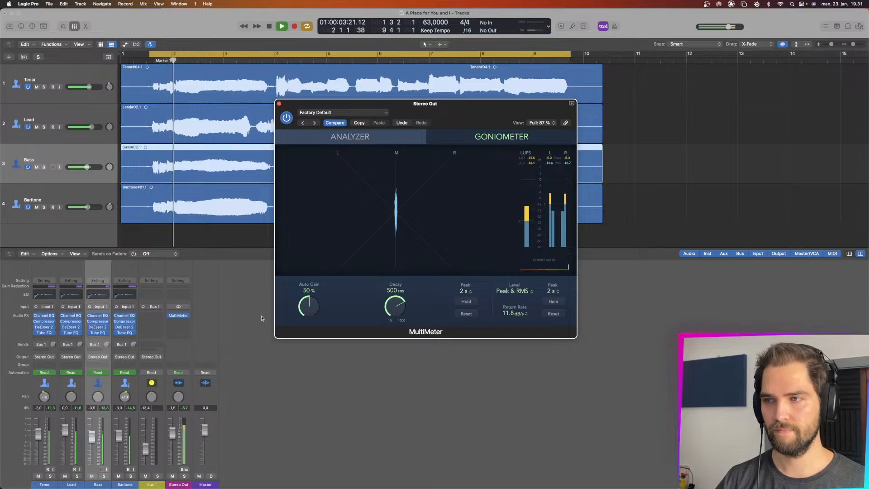
{"action": "key", "text": "space"}
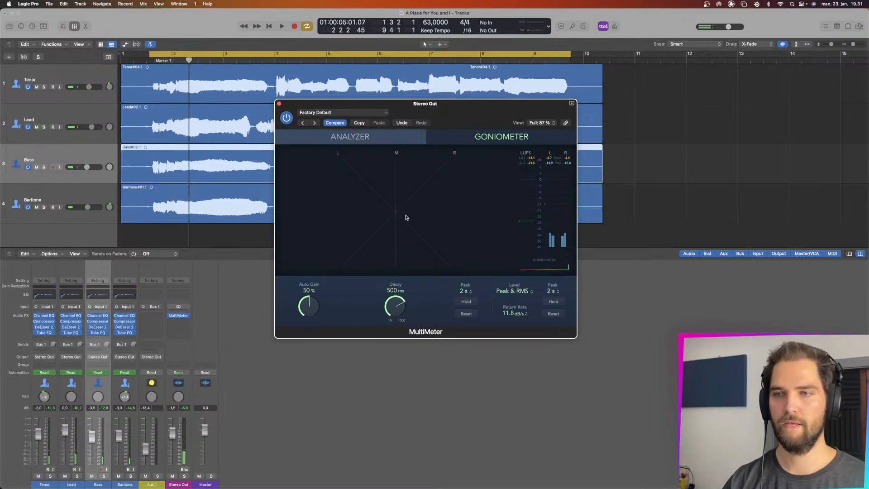
{"action": "key", "text": "space"}
{"action": "key", "text": "space"}
{"action": "key", "text": "space"}
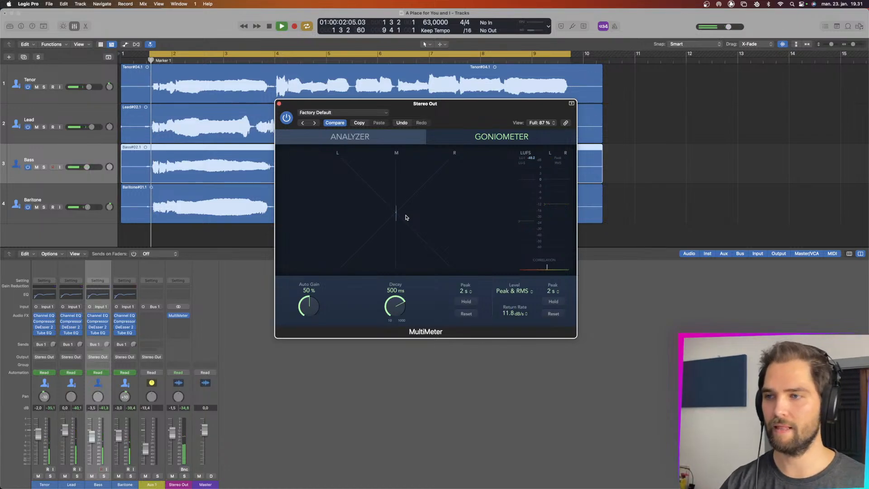
{"action": "left_click_drag", "start_coordinate": [311, 308], "coordinate": [310, 291]}
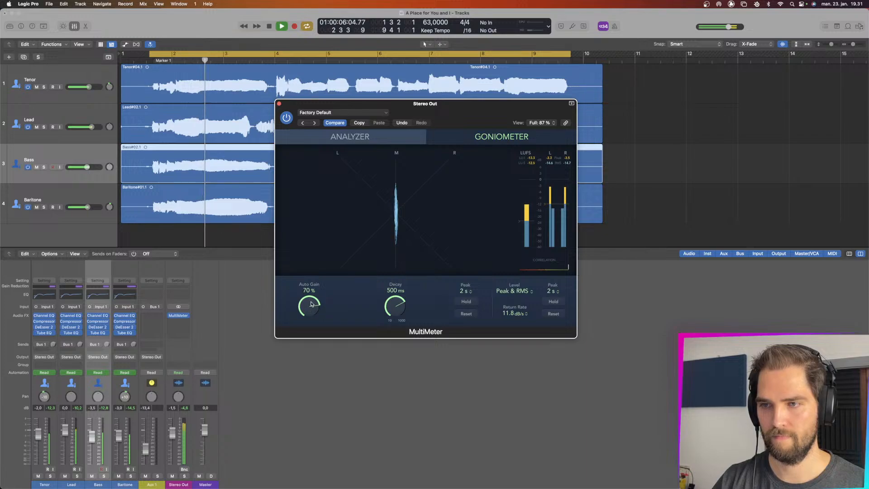
{"action": "key", "text": "space"}
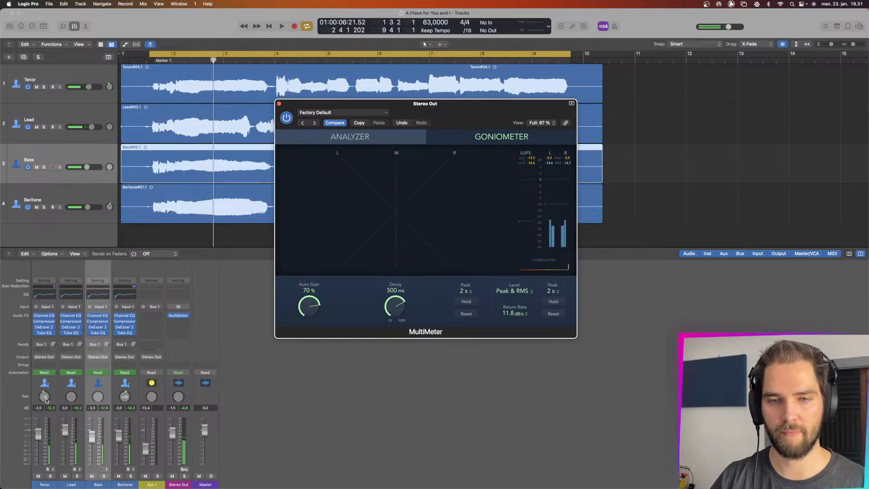
- Pan Tenor and Baritone wider apart, offset Lead and Bass slightly to opposite sides, and replay with the Goniometer's Auto Gain at 60 %
{"action": "left_click", "coordinate": [71, 403]}
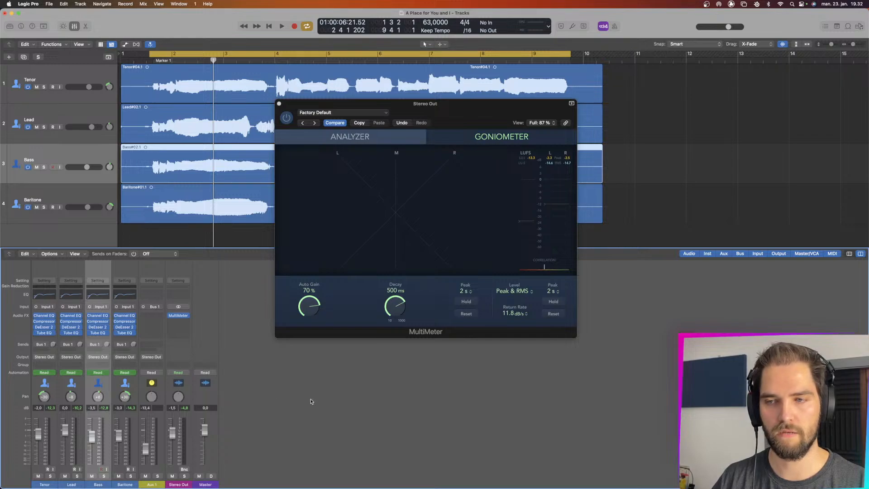
{"action": "key", "text": "space"}
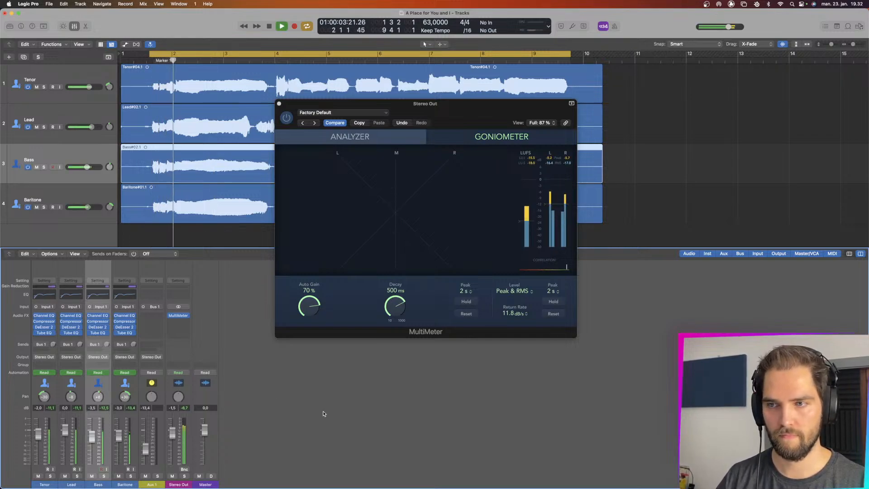
{"action": "left_click_drag", "start_coordinate": [312, 305], "coordinate": [316, 309]}
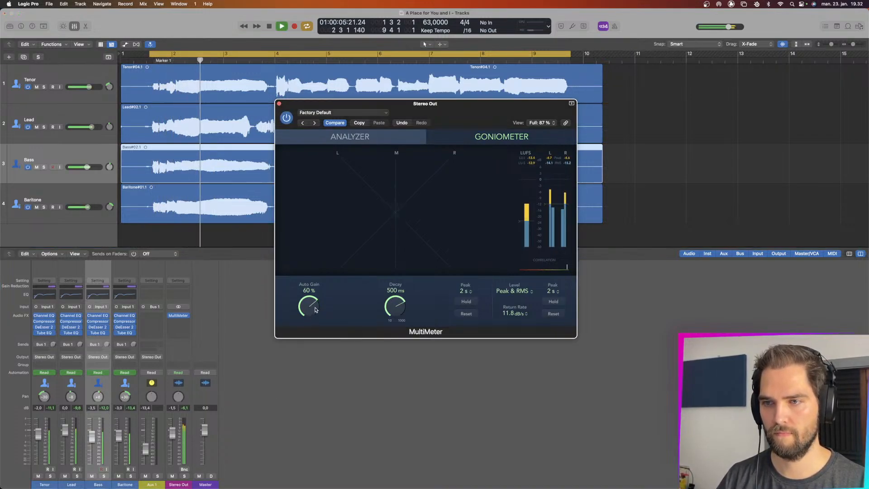
{"action": "key", "text": "space"}
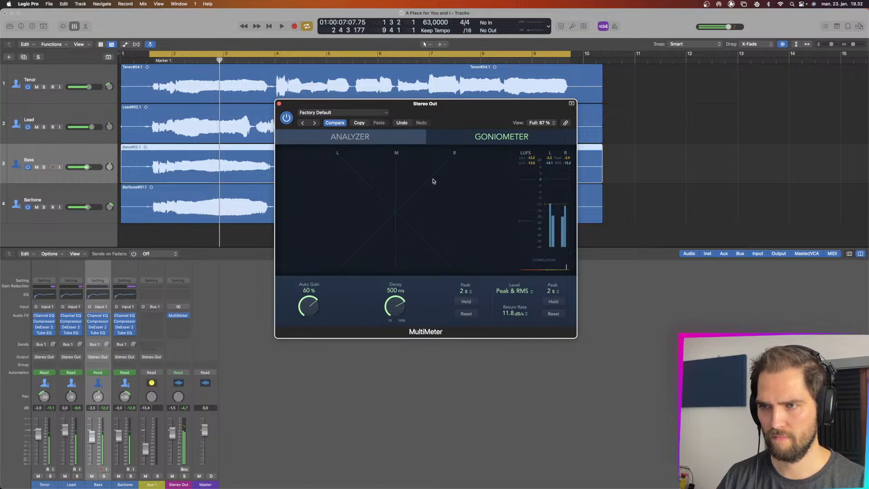
- Load the Goniometer preset in the Stereo Out MultiMeter, play the mix while watching the stereo image, then stop and close the plug-in
{"action": "left_click", "coordinate": [344, 113]}
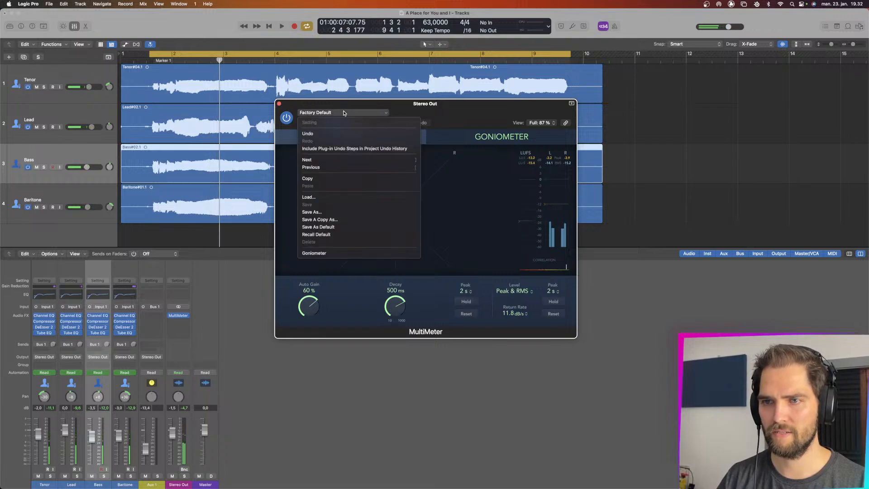
{"action": "left_click", "coordinate": [336, 252]}
{"action": "key", "text": "space"}
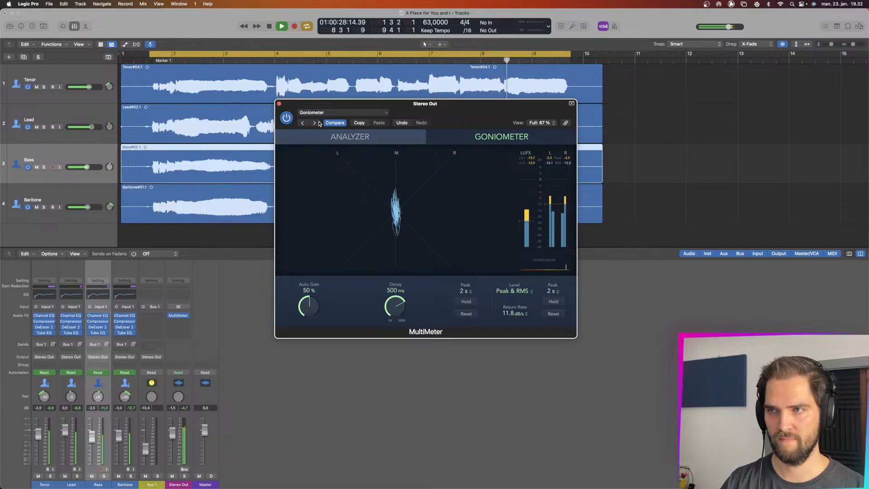
{"action": "left_click", "coordinate": [279, 104]}
{"action": "key", "text": "space"}
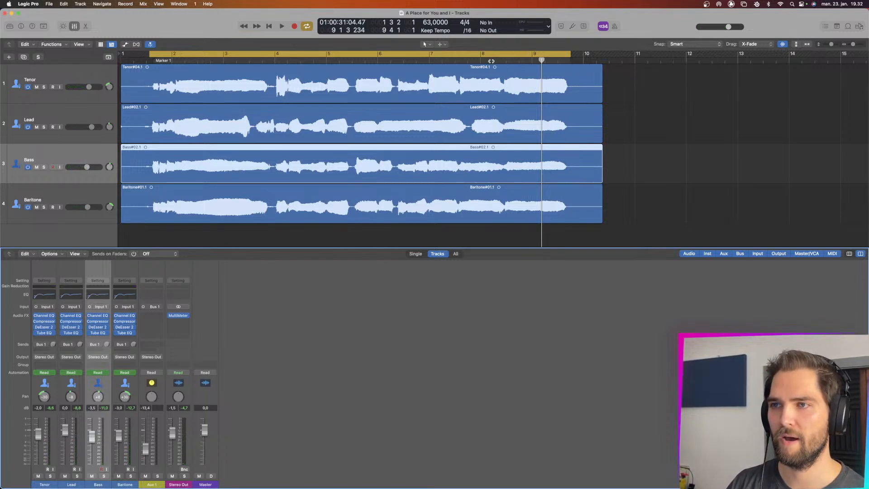
- Briefly audition the mix, then remove the MultiMeter from the Stereo Out channel
{"action": "left_click", "coordinate": [462, 61]}
{"action": "key", "text": "space"}
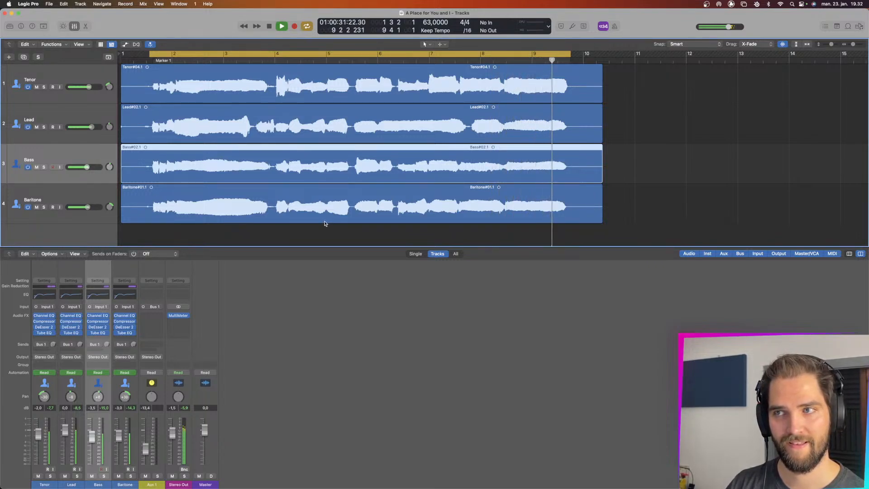
{"action": "key", "text": "space"}
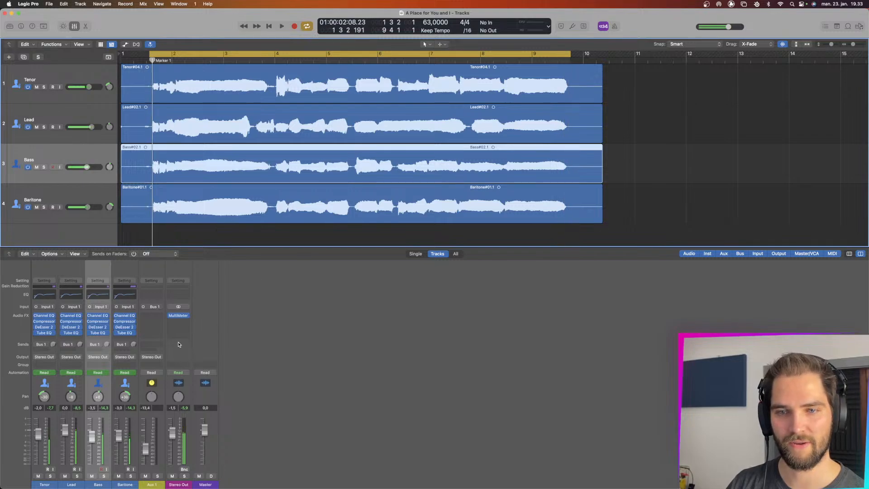
{"action": "left_click", "coordinate": [186, 316]}
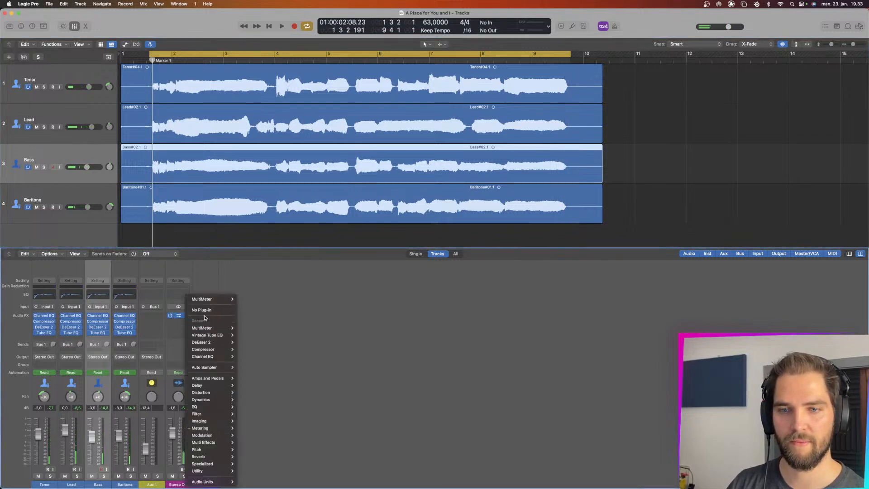
{"action": "left_click", "coordinate": [206, 307]}
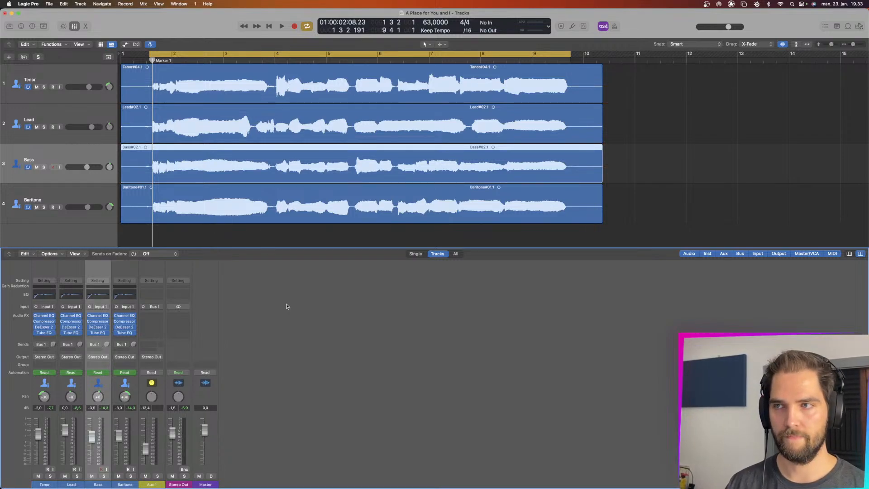
- Play the dry mix from late in bar 8 and stop playback in bar 9 to check the ending
{"action": "left_click", "coordinate": [502, 62]}
{"action": "key", "text": "space"}
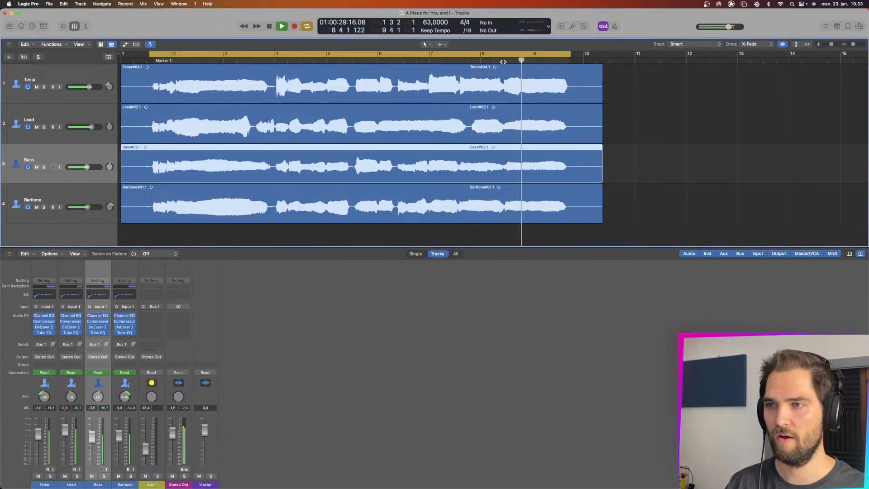
{"action": "key", "text": "space"}
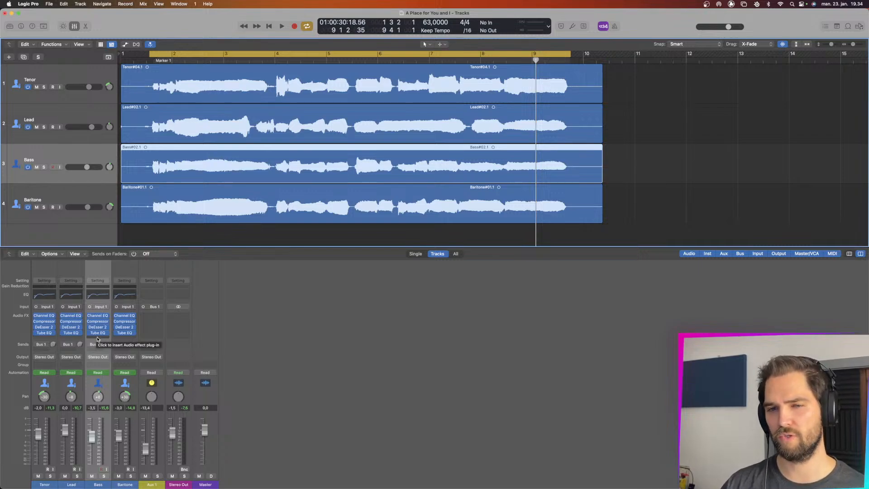
- Insert a Mono->Stereo ChromaVerb reverb after the Tube EQ on the Lead channel
{"action": "left_click", "coordinate": [73, 338]}
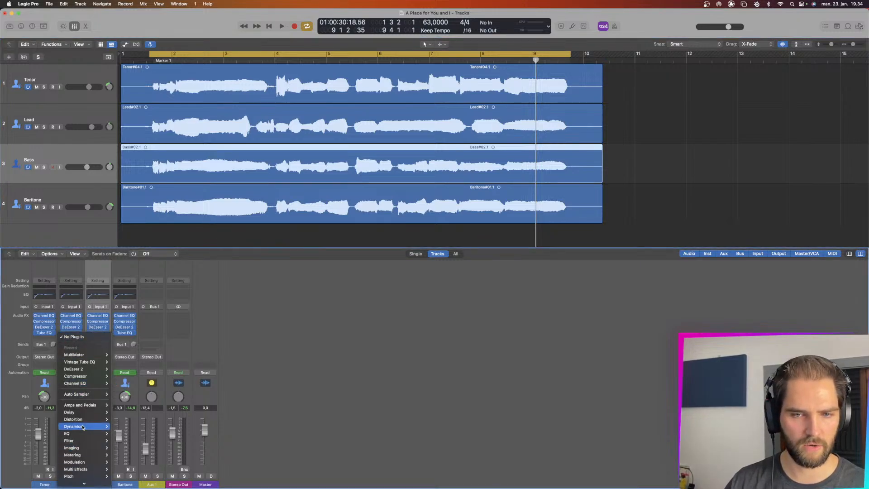
{"action": "mouse_move", "coordinate": [95, 464]}
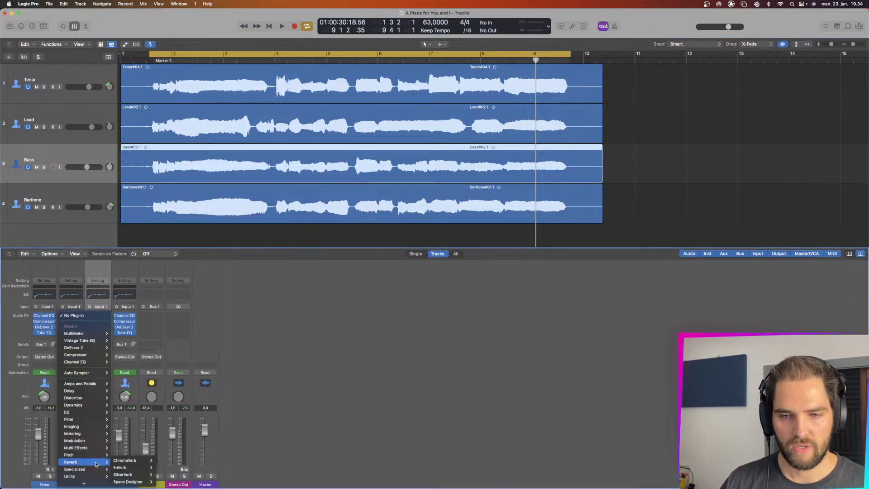
{"action": "mouse_move", "coordinate": [121, 464]}
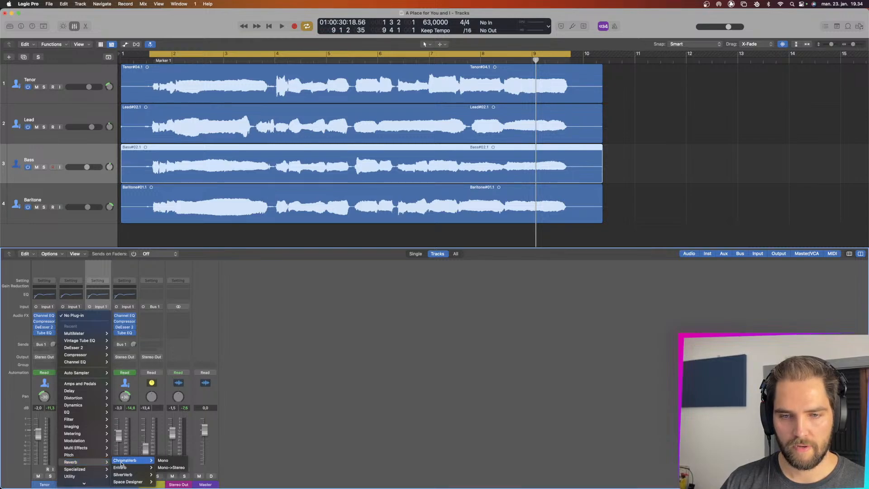
{"action": "left_click", "coordinate": [174, 467]}
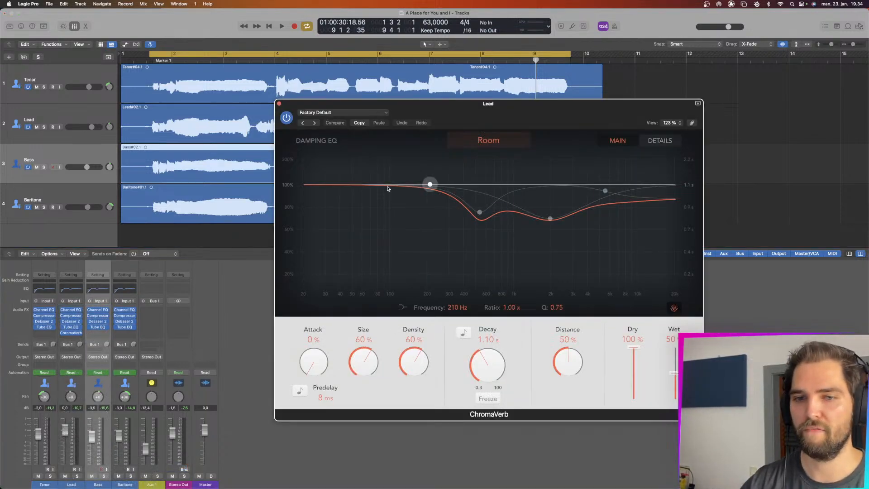
- Load the Concert Hall preset in the Lead's ChromaVerb, and set Decay to 2.90 s and Distance to 70 %
{"action": "left_click", "coordinate": [332, 116]}
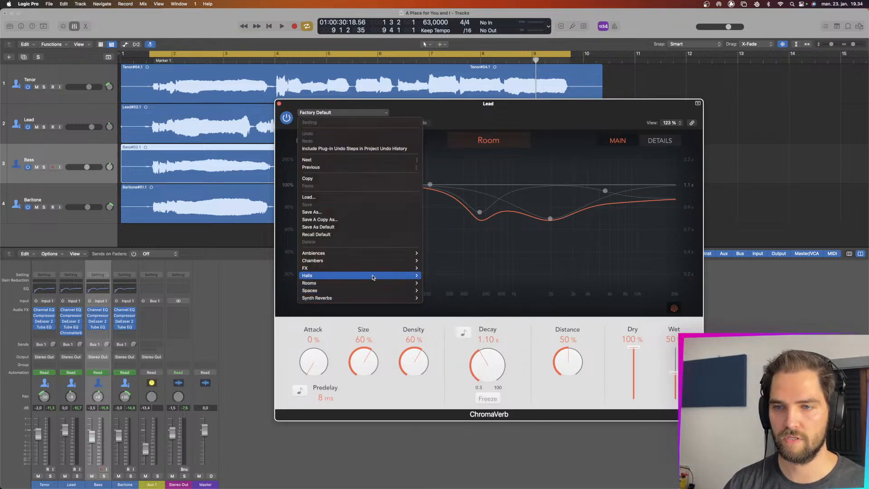
{"action": "mouse_move", "coordinate": [407, 275]}
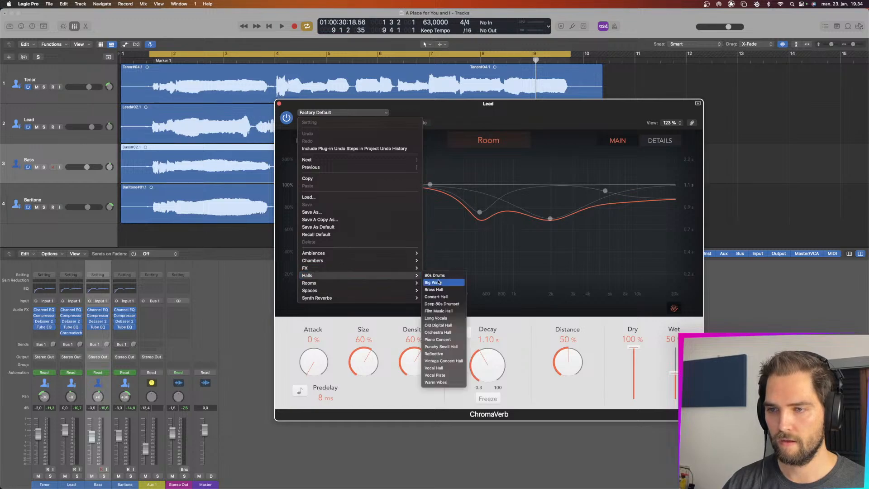
{"action": "left_click", "coordinate": [436, 296]}
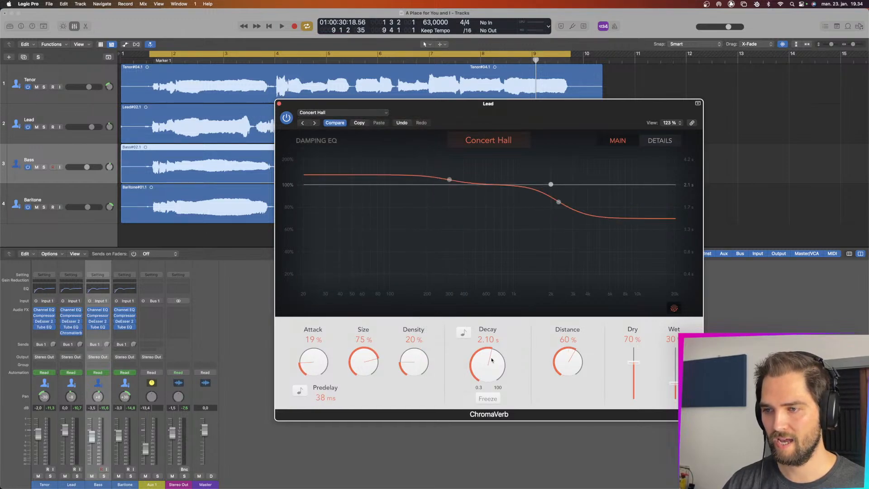
{"action": "left_click_drag", "start_coordinate": [492, 360], "coordinate": [494, 356]}
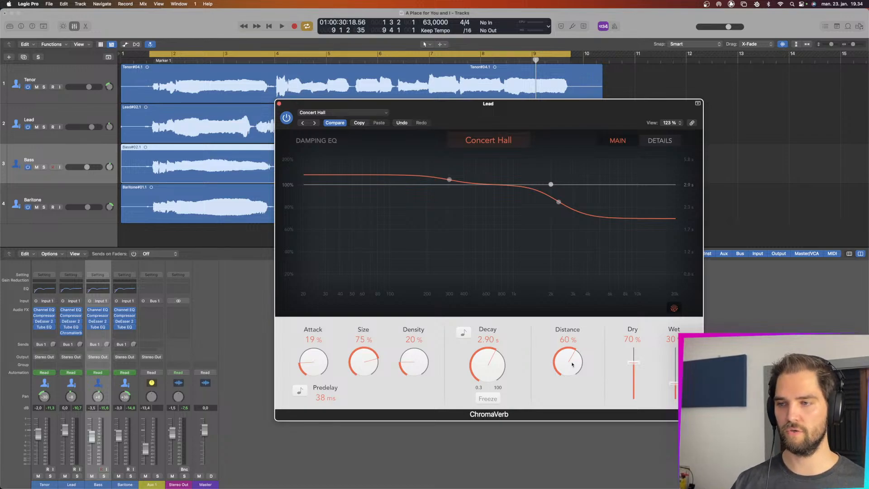
{"action": "left_click_drag", "start_coordinate": [572, 363], "coordinate": [568, 354]}
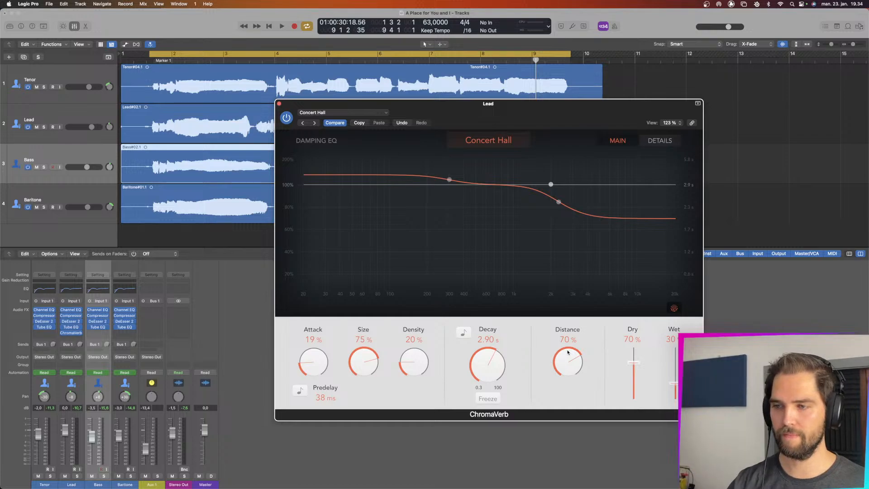
- Close the reverb, copy Lead's ChromaVerb to the Tenor, Bass and Baritone channels, and briefly play the mix
{"action": "left_click", "coordinate": [279, 103]}
{"action": "left_click_drag", "start_coordinate": [70, 335], "coordinate": [126, 336]}
{"action": "key", "text": "space"}
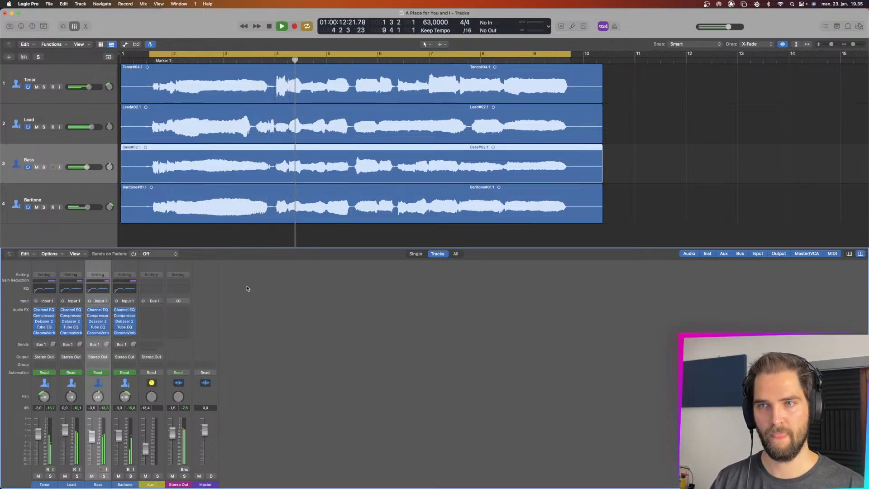
{"action": "key", "text": "space"}
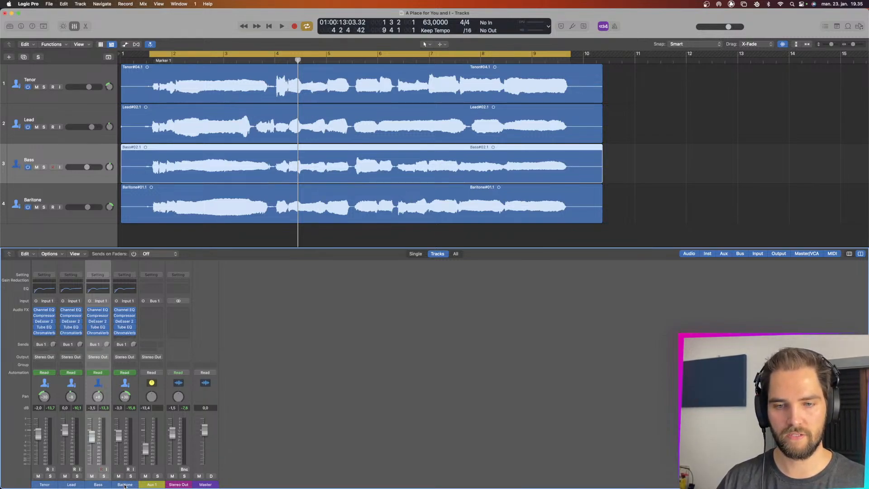
- Remove the ChromaVerb from all four vocal channels together, then select only the Baritone channel
{"action": "left_click_drag", "start_coordinate": [125, 485], "coordinate": [45, 485]}
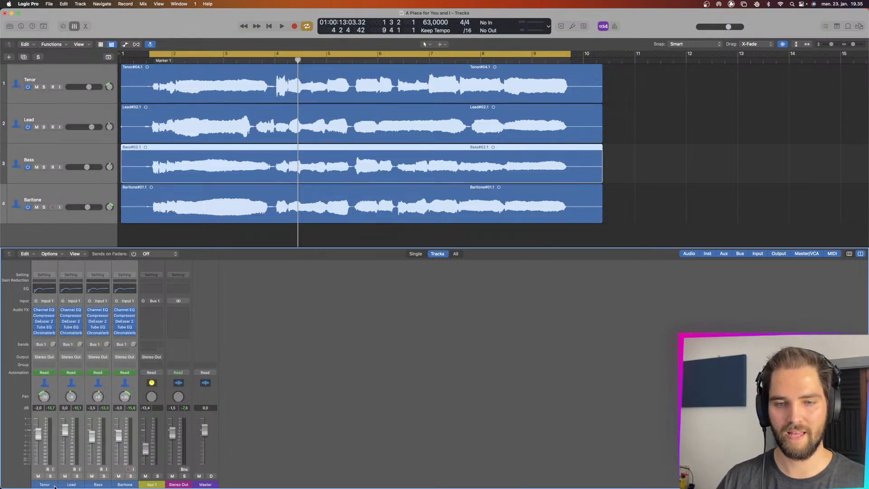
{"action": "left_click", "coordinate": [125, 332]}
{"action": "left_click", "coordinate": [133, 333]}
{"action": "left_click", "coordinate": [150, 310]}
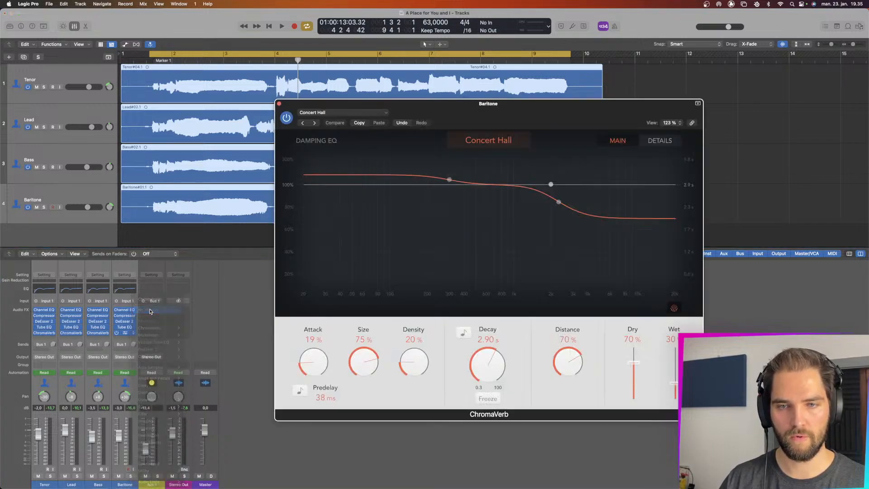
{"action": "left_click", "coordinate": [125, 486]}
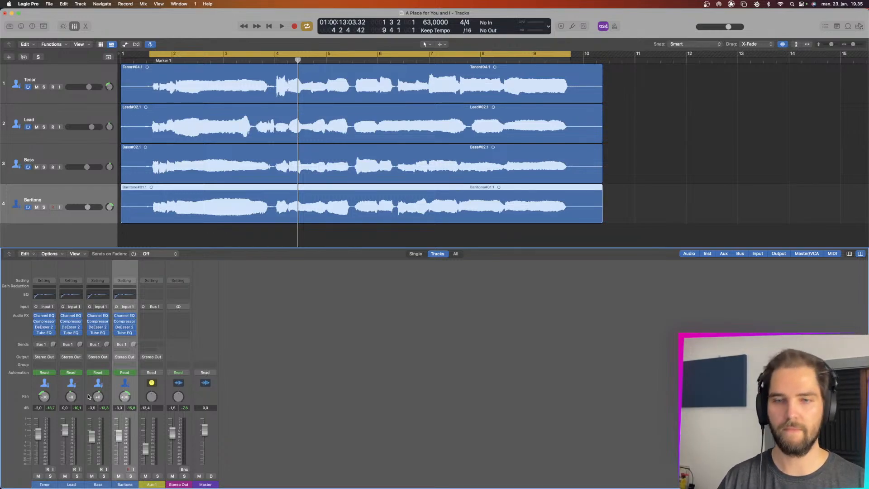
- Remove the Bus 1 send from all four vocal channels and delete the Aux 1 channel
{"action": "left_click", "coordinate": [127, 345]}
{"action": "left_click", "coordinate": [127, 345]}
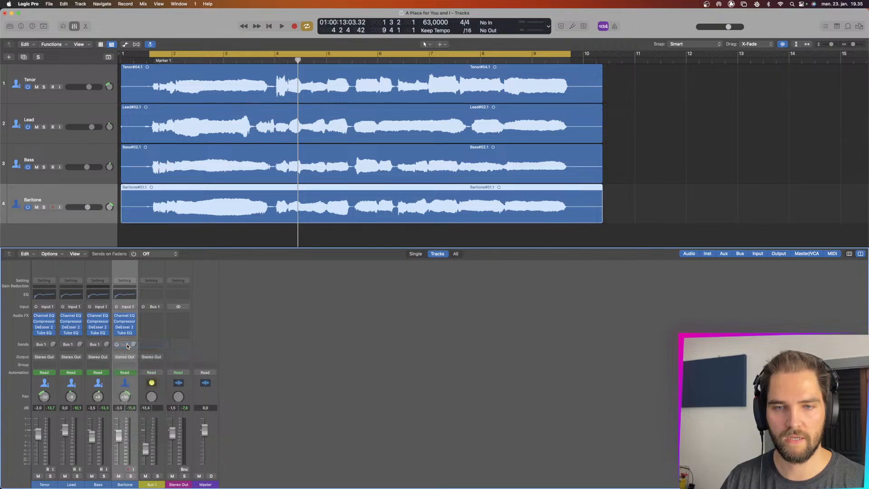
{"action": "left_click_drag", "start_coordinate": [125, 486], "coordinate": [44, 485]}
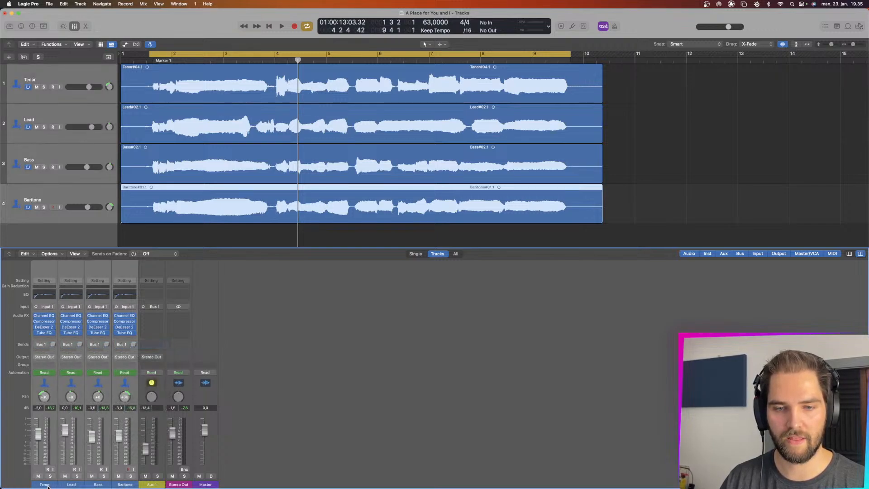
{"action": "left_click", "coordinate": [48, 345]}
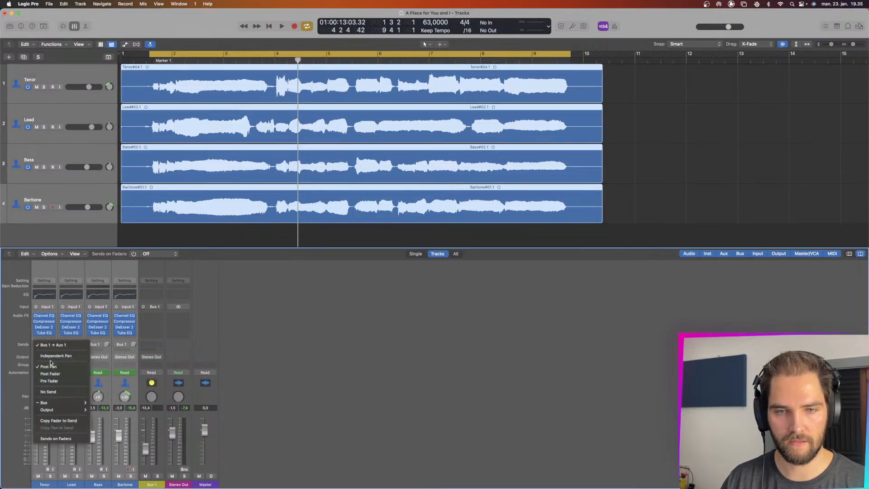
{"action": "left_click", "coordinate": [63, 392]}
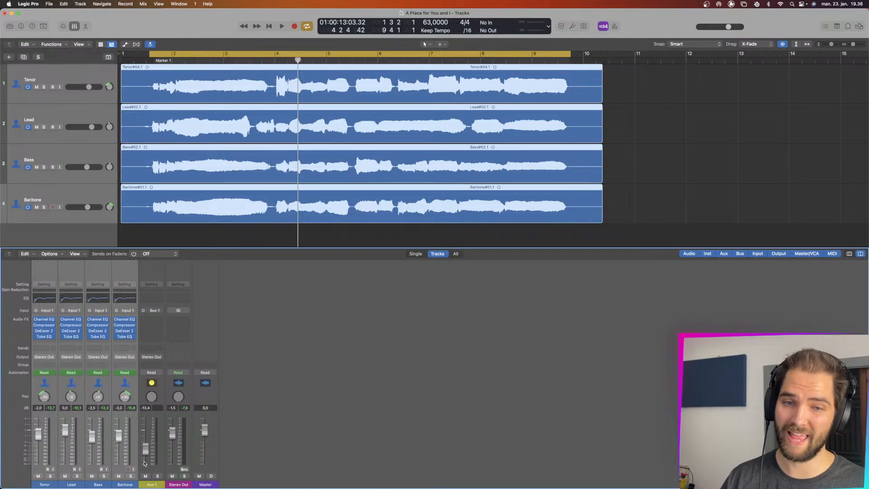
{"action": "left_click", "coordinate": [151, 485]}
{"action": "key", "text": "Delete"}
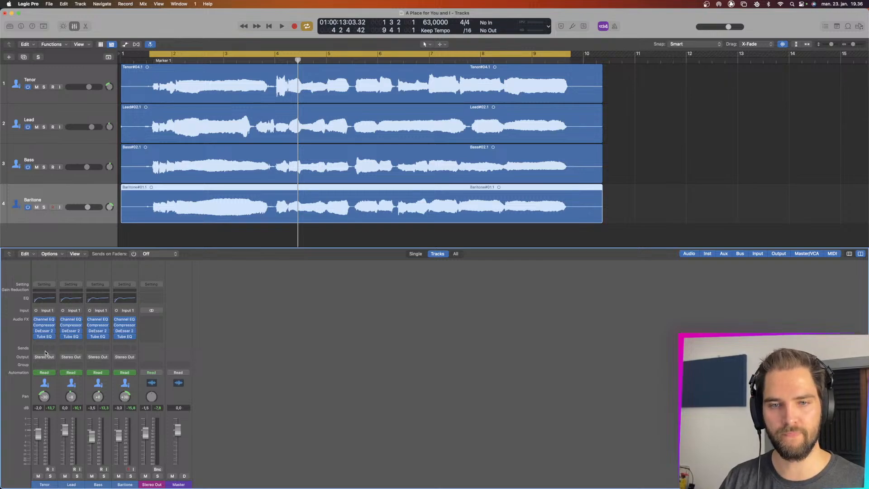
- Add a Bus 1 send to all four vocal channels together and raise their send levels
{"action": "left_click_drag", "start_coordinate": [54, 484], "coordinate": [125, 484]}
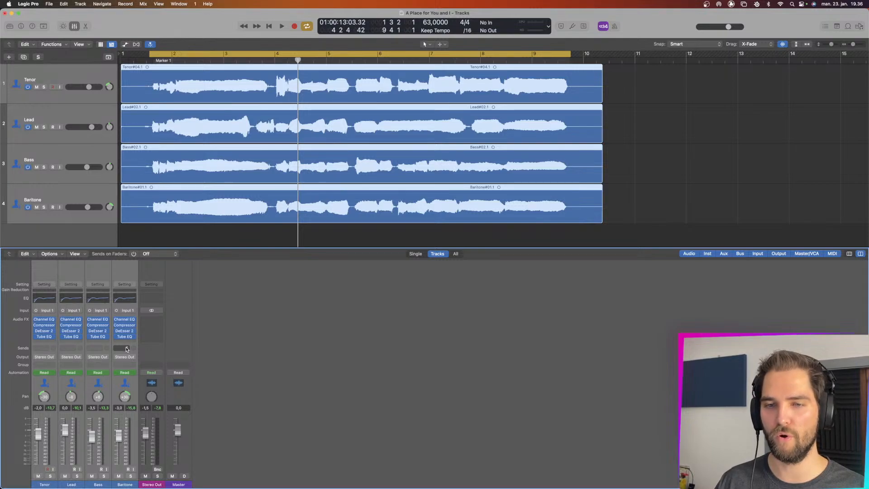
{"action": "left_click", "coordinate": [126, 348]}
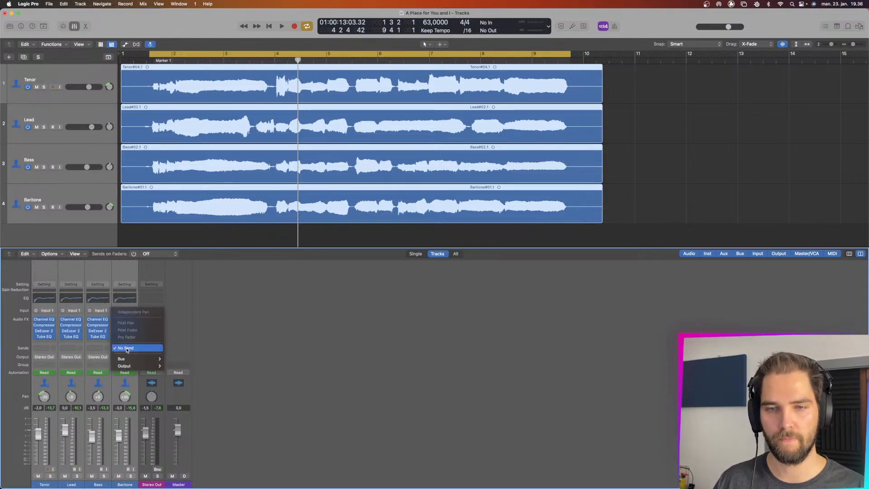
{"action": "mouse_move", "coordinate": [131, 360]}
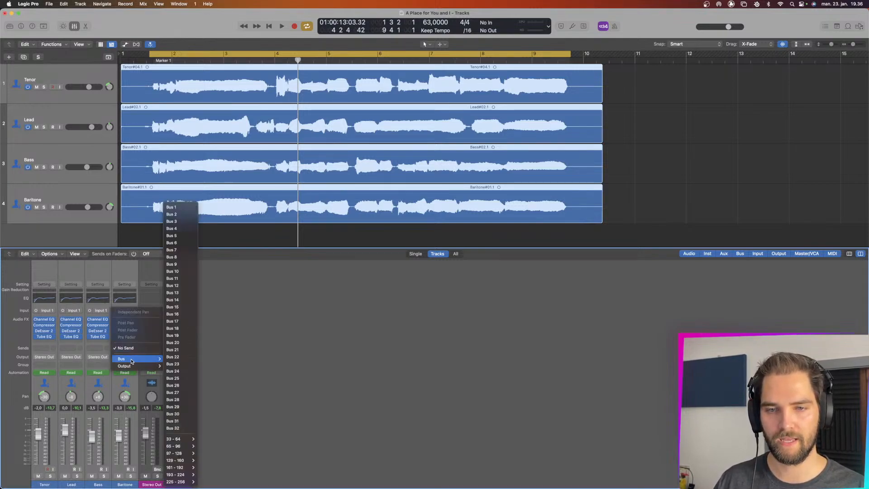
{"action": "left_click", "coordinate": [171, 207]}
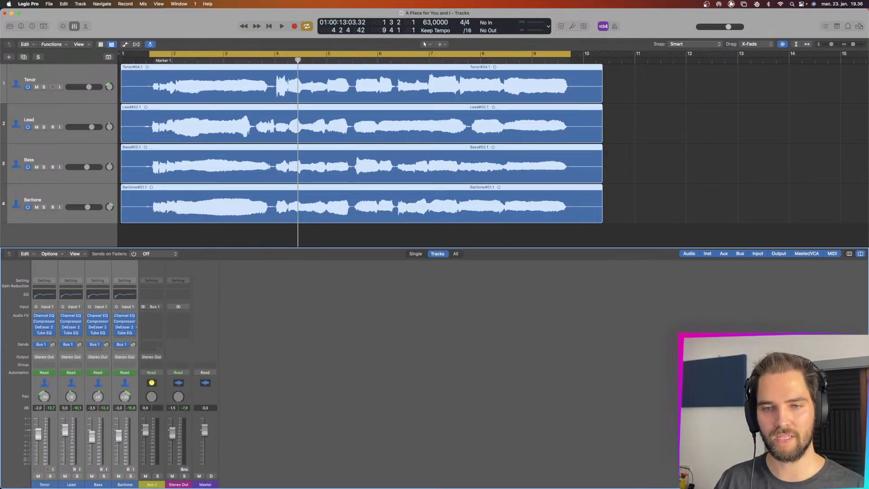
{"action": "left_click_drag", "start_coordinate": [137, 327], "coordinate": [140, 303]}
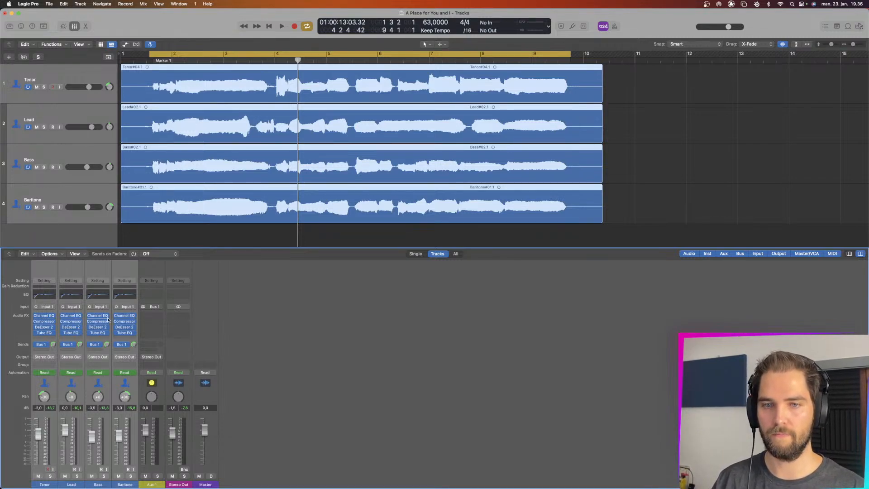
- Insert a stereo ChromaVerb reverb on the Aux 1 channel
{"action": "left_click", "coordinate": [146, 315]}
{"action": "mouse_move", "coordinate": [177, 335]}
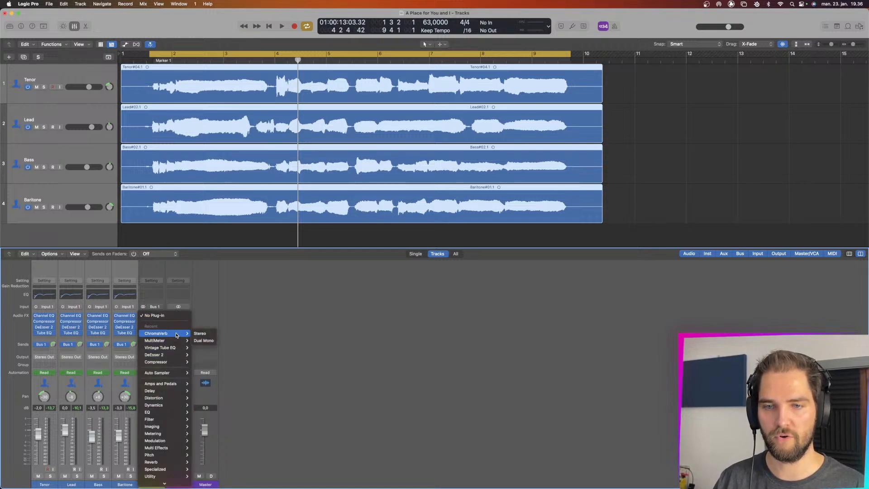
{"action": "left_click", "coordinate": [202, 335]}
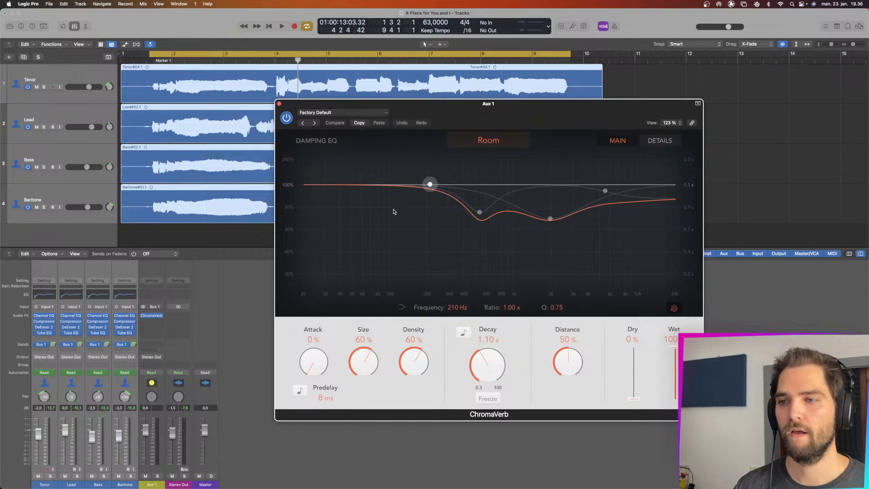
- Load the Concert Hall preset from the Halls category in the Aux 1 ChromaVerb and set its decay to 2.90 s
{"action": "left_click_drag", "start_coordinate": [488, 378], "coordinate": [490, 364]}
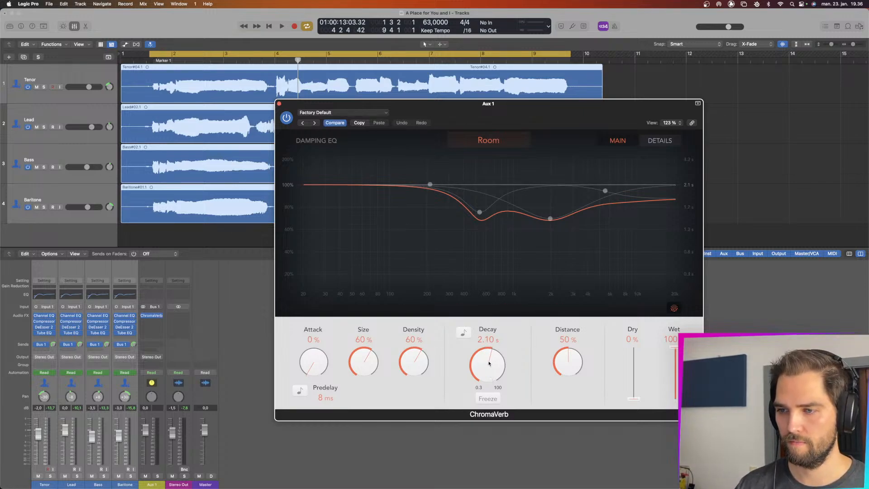
{"action": "left_click", "coordinate": [356, 112]}
{"action": "mouse_move", "coordinate": [362, 275]}
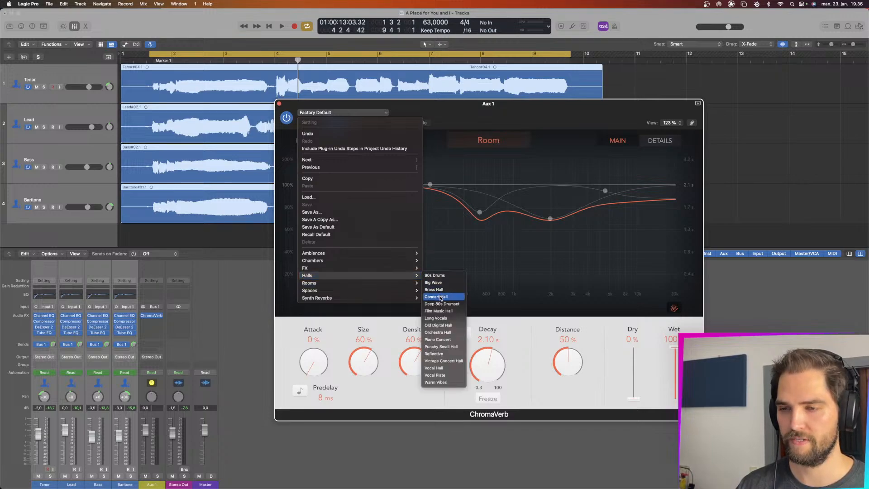
{"action": "left_click", "coordinate": [441, 297]}
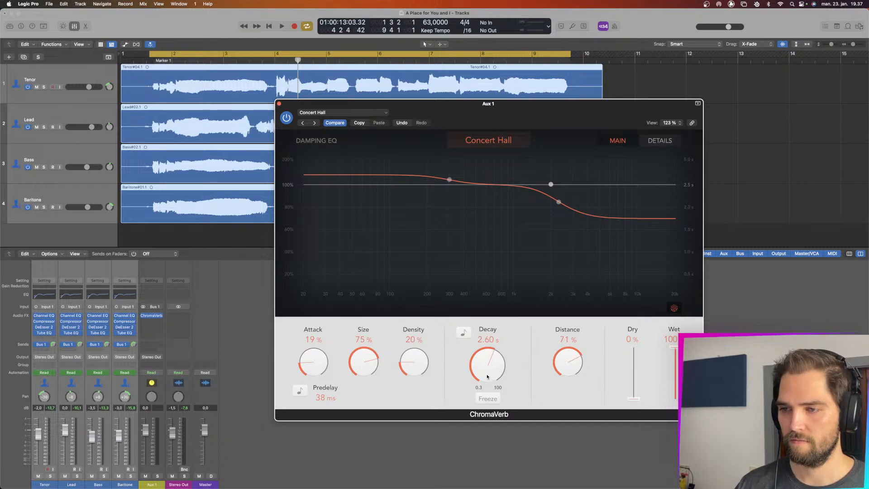
{"action": "left_click_drag", "start_coordinate": [487, 376], "coordinate": [487, 375]}
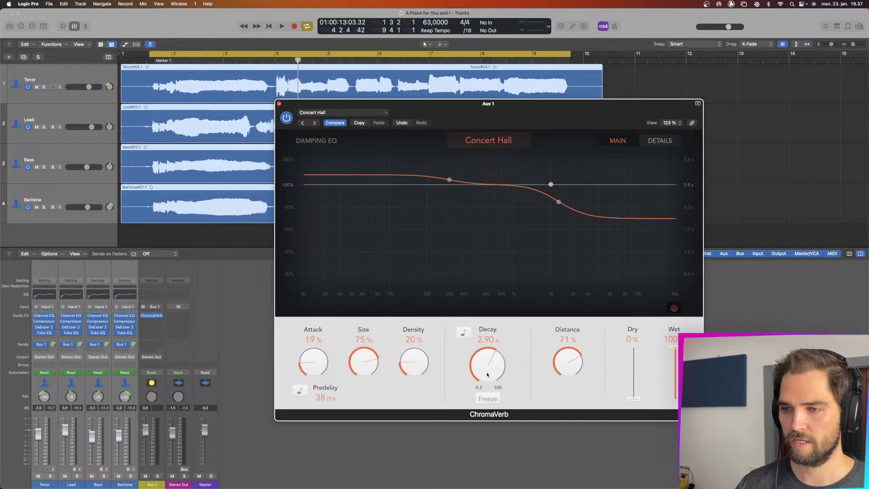
{"action": "left_click", "coordinate": [279, 104]}
- Play the mix and lower the Aux 1 fader to -16.6 dB
{"action": "key", "text": "space"}
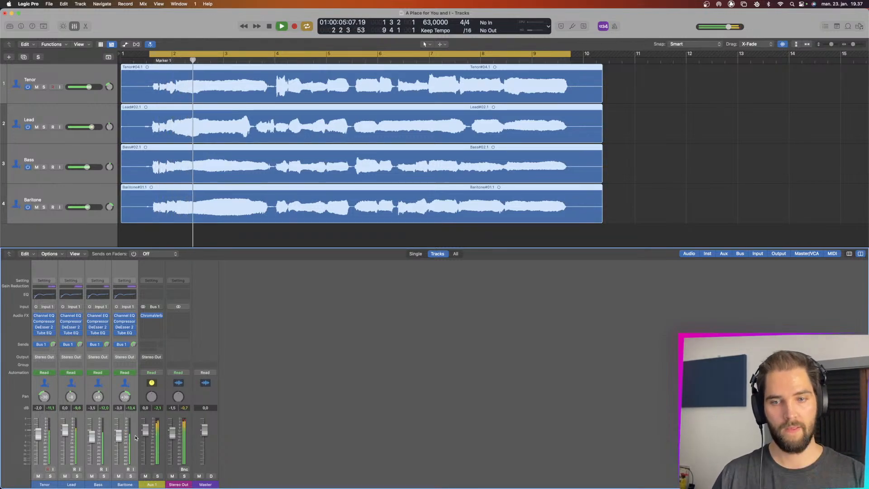
{"action": "left_click_drag", "start_coordinate": [145, 429], "coordinate": [146, 453]}
{"action": "key", "text": "space"}
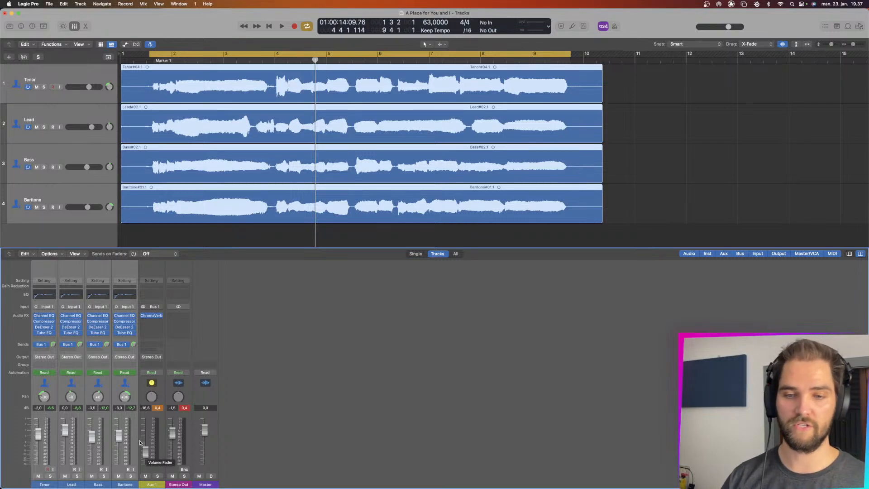
- Solo Aux 1 and play back only the reverb with the channel fader at -5.6 dB
{"action": "left_click", "coordinate": [157, 476]}
{"action": "key", "text": "space"}
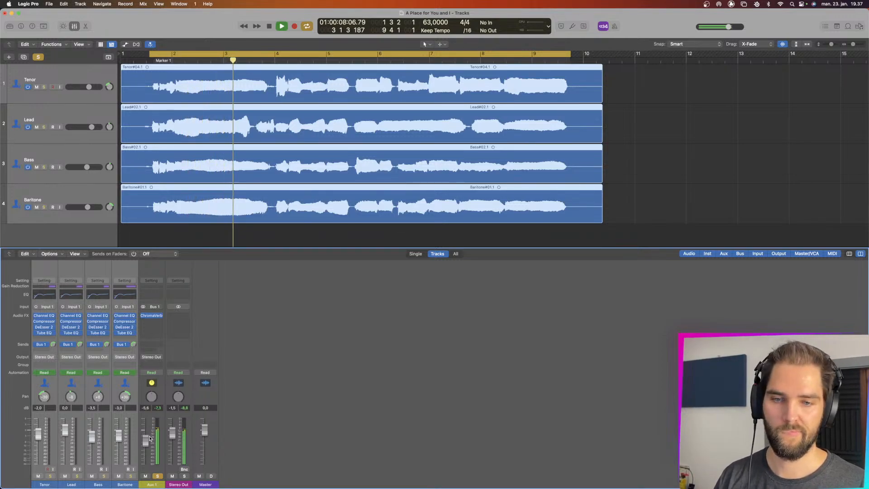
{"action": "key", "text": "space"}
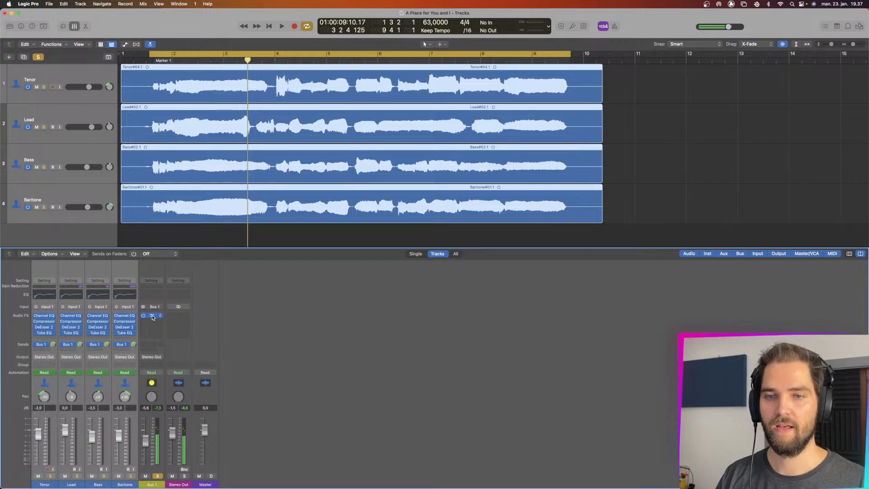
- Refine the Aux 1 ChromaVerb with the high damping point at 2500 Hz and 0.81x, decay 3.30 s and distance 62%
{"action": "left_click", "coordinate": [156, 318]}
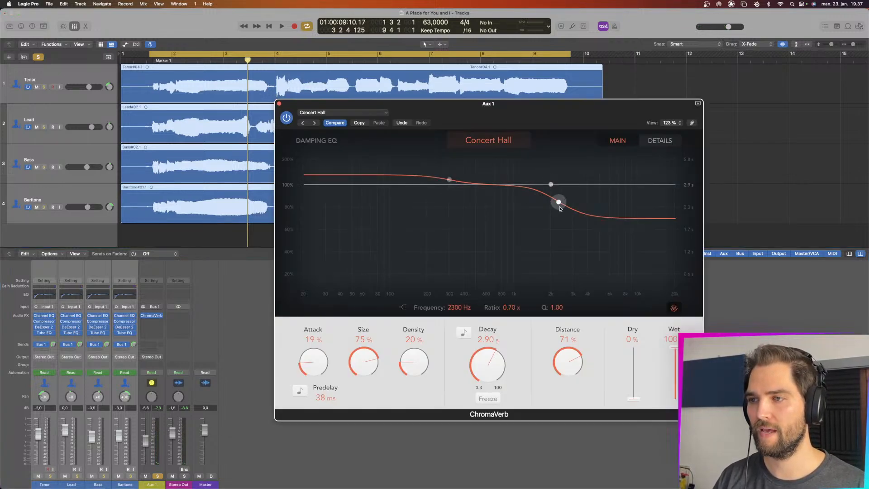
{"action": "left_click_drag", "start_coordinate": [559, 201], "coordinate": [564, 196]}
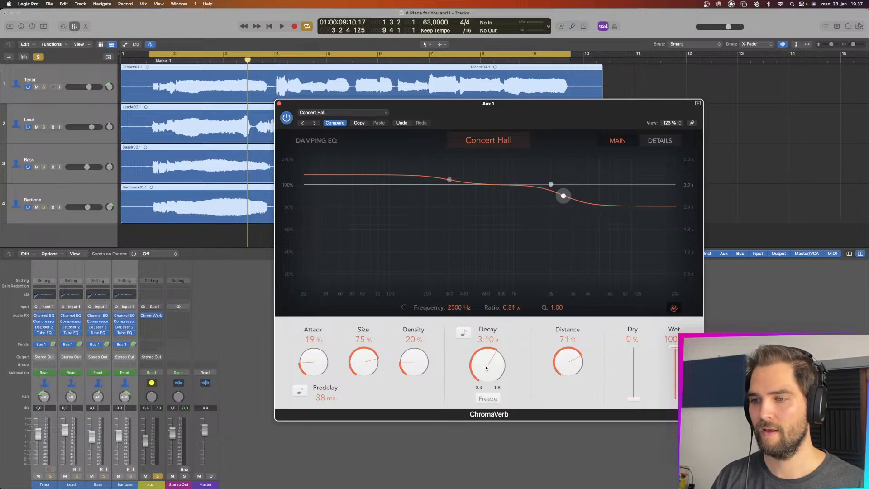
{"action": "key", "text": "space"}
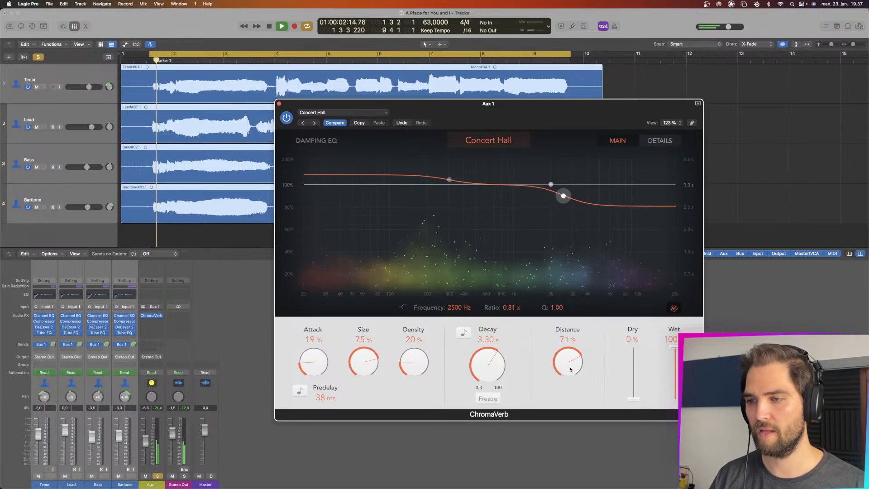
{"action": "left_click_drag", "start_coordinate": [571, 352], "coordinate": [570, 322]}
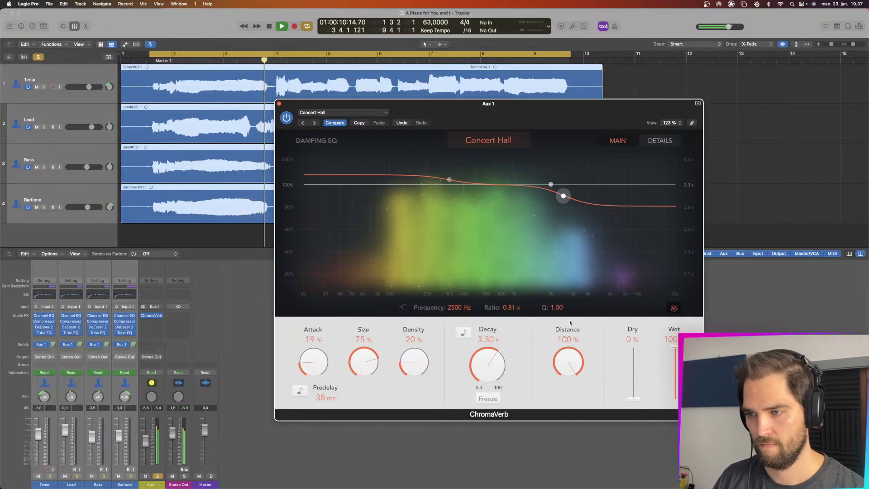
{"action": "left_click_drag", "start_coordinate": [570, 322], "coordinate": [569, 360]}
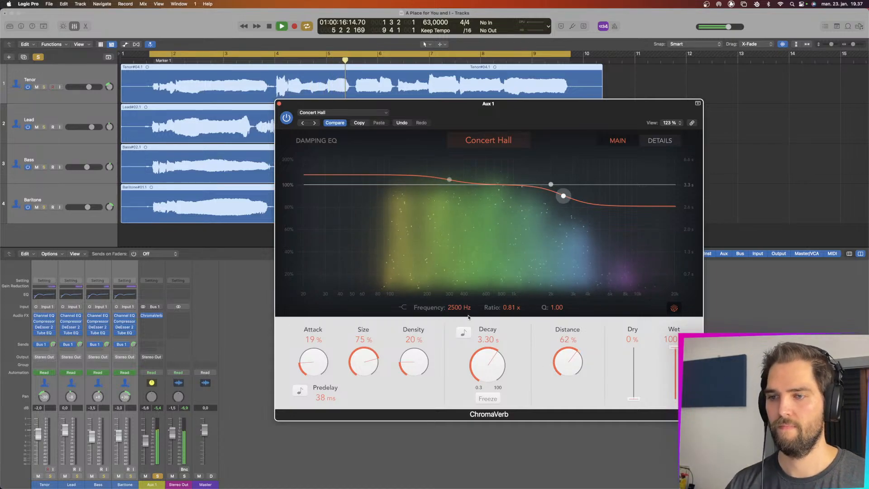
{"action": "left_click", "coordinate": [279, 104]}
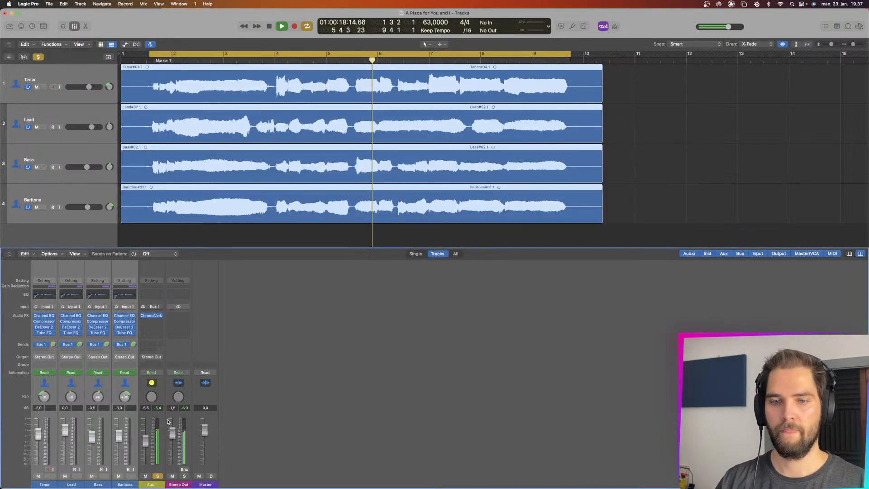
- Turn off solo on Aux 1 and lower its fader to -19.5 dB while listening to the full mix
{"action": "left_click", "coordinate": [158, 476]}
{"action": "left_click", "coordinate": [158, 476]}
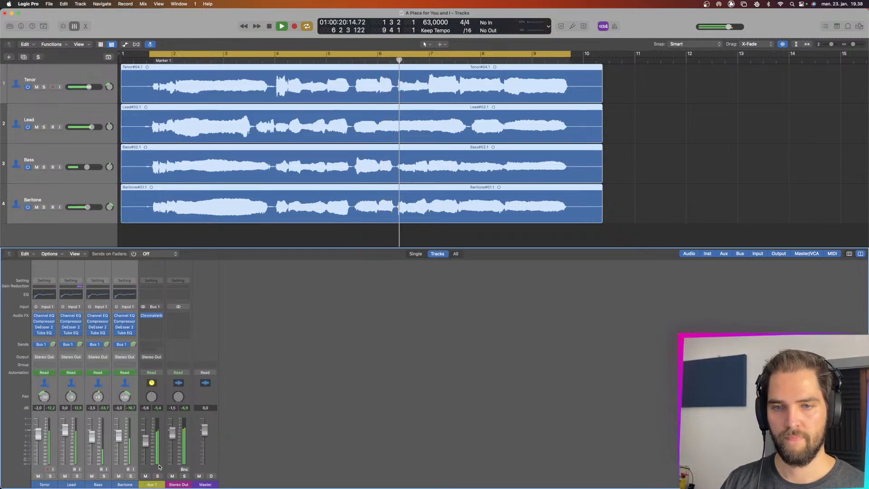
{"action": "key", "text": "space"}
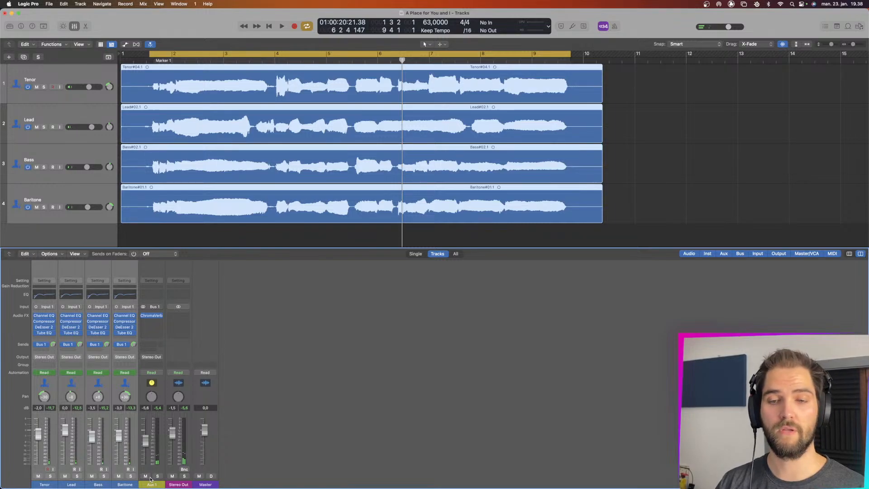
{"action": "left_click_drag", "start_coordinate": [145, 439], "coordinate": [145, 453]}
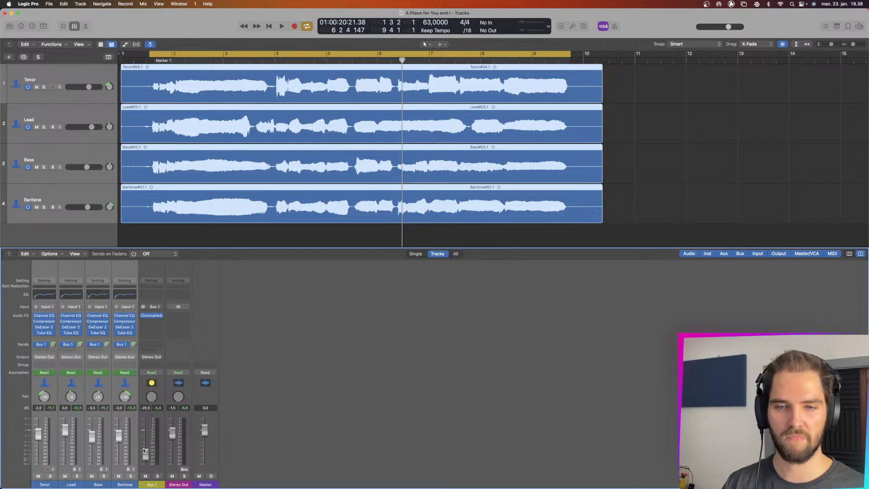
{"action": "key", "text": "space"}
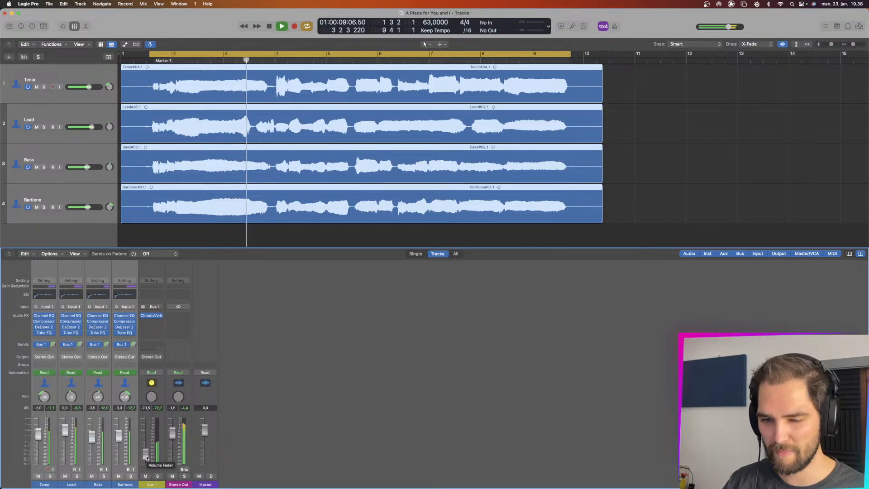
{"action": "left_click_drag", "start_coordinate": [146, 457], "coordinate": [146, 456]}
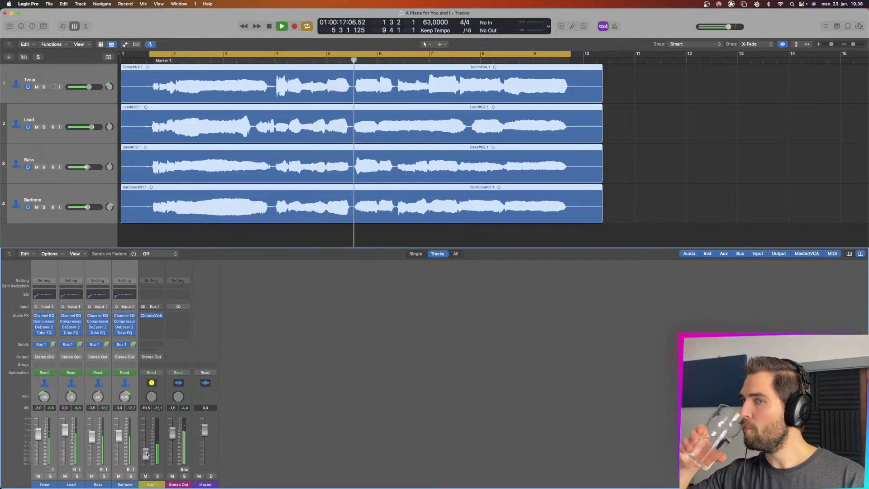
{"action": "key", "text": "space"}
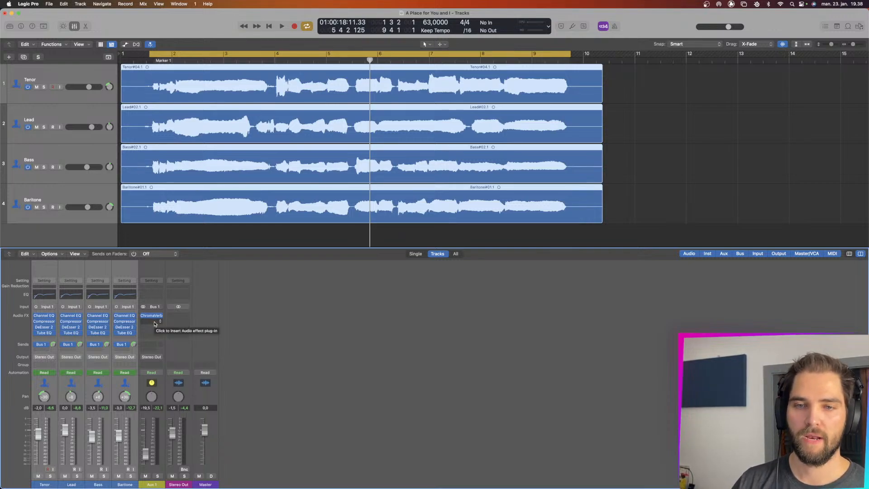
- Insert a Compressor on the Aux 1 channel after the ChromaVerb
{"action": "left_click", "coordinate": [154, 325]}
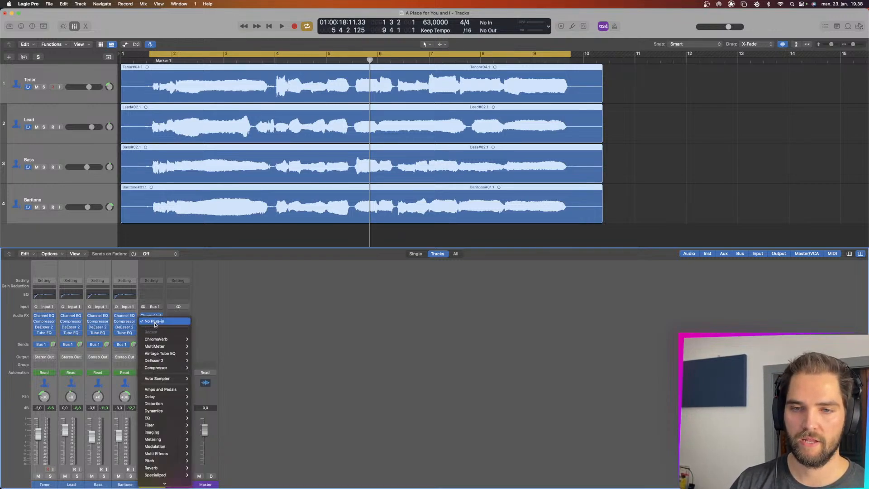
{"action": "mouse_move", "coordinate": [156, 378]}
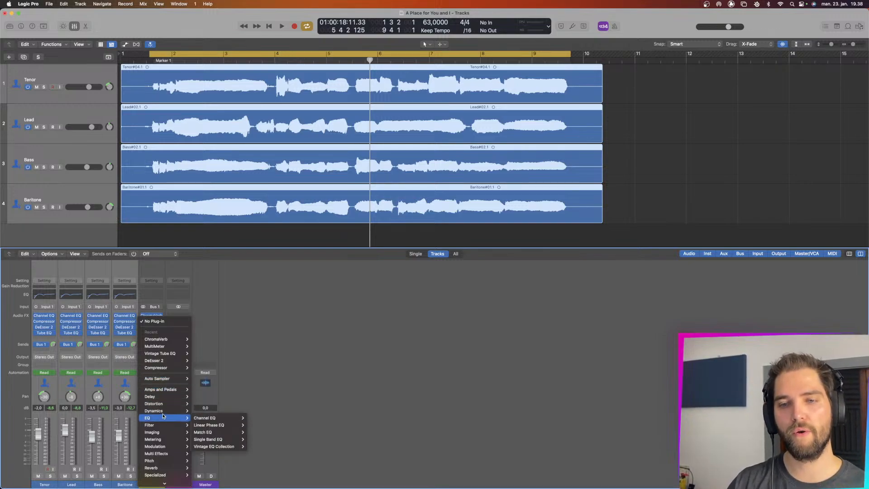
{"action": "mouse_move", "coordinate": [163, 415]}
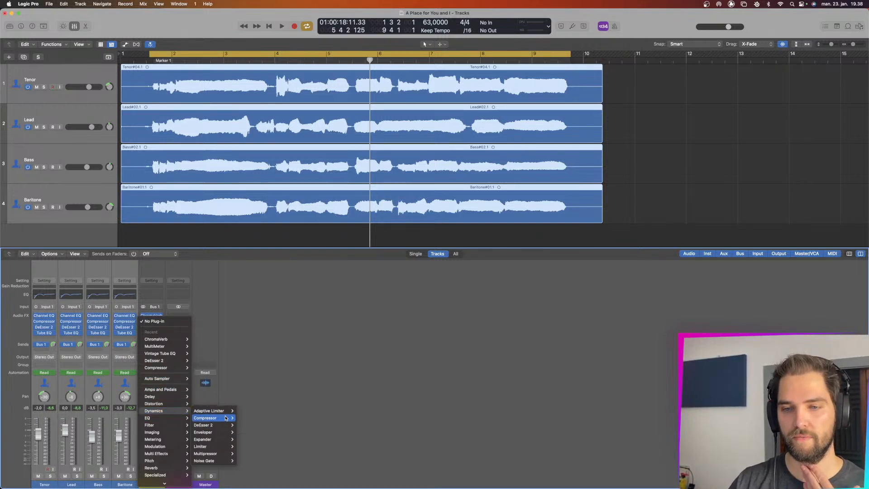
{"action": "left_click", "coordinate": [244, 419]}
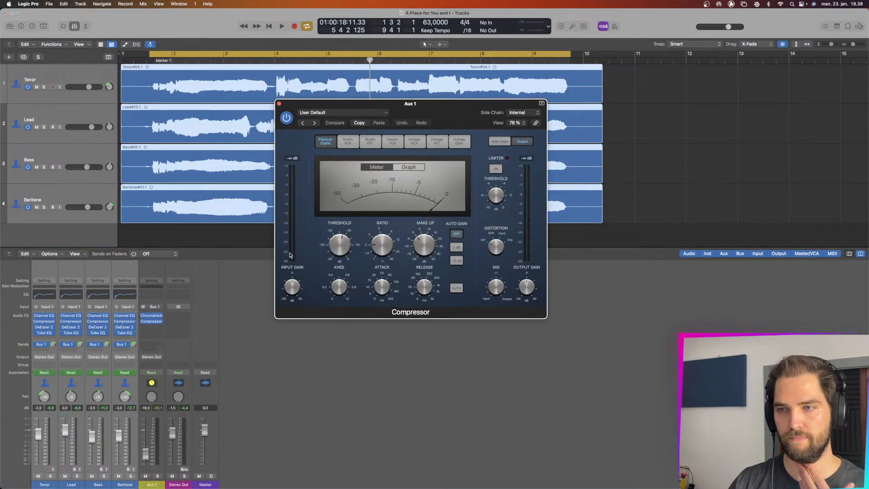
{"action": "mouse_move", "coordinate": [440, 253]}
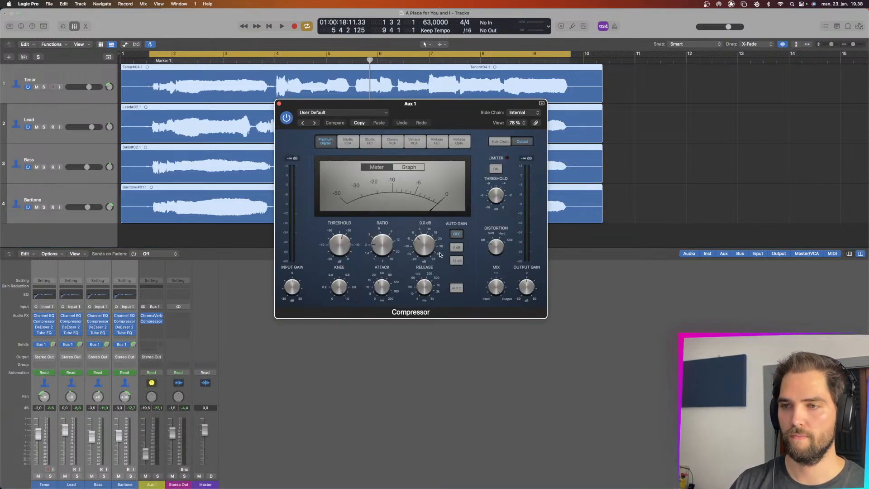
{"action": "mouse_move", "coordinate": [380, 262]}
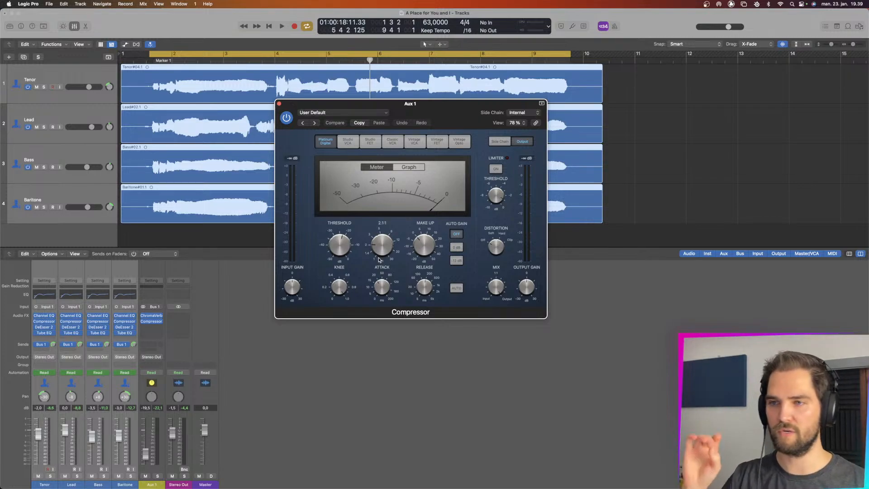
{"action": "mouse_move", "coordinate": [343, 247]}
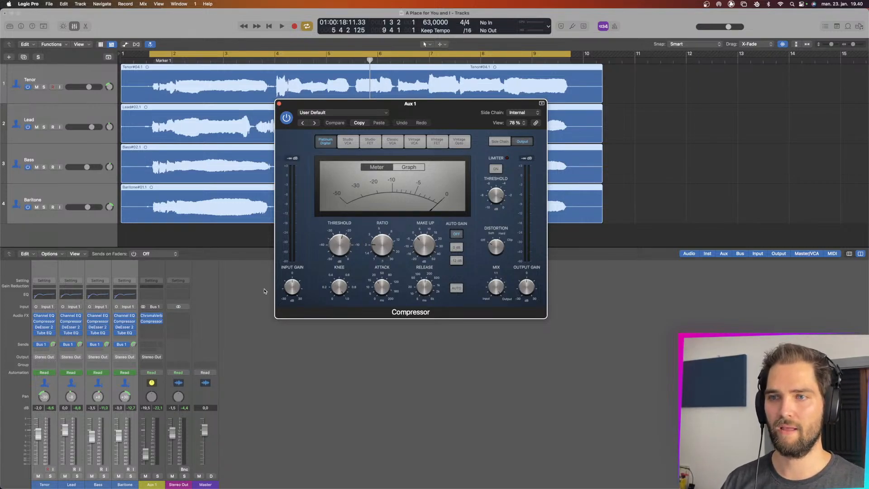
{"action": "left_click_drag", "start_coordinate": [440, 111], "coordinate": [524, 274]}
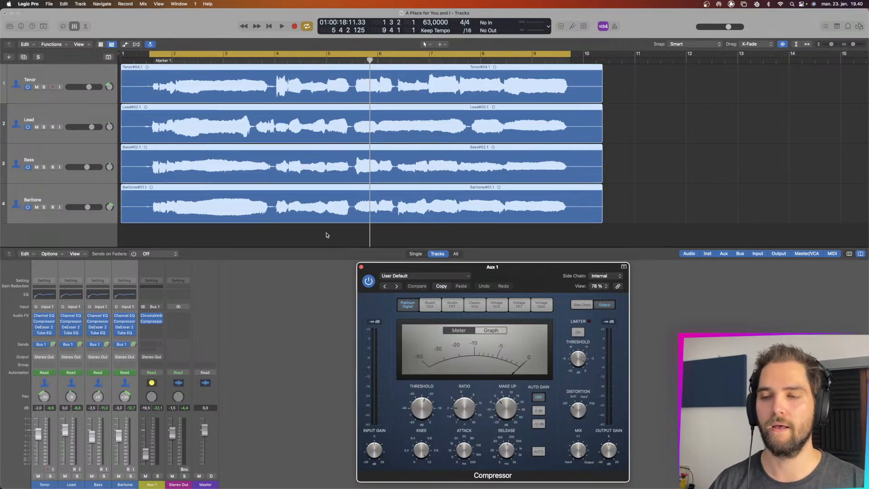
{"action": "left_click_drag", "start_coordinate": [425, 267], "coordinate": [490, 272]}
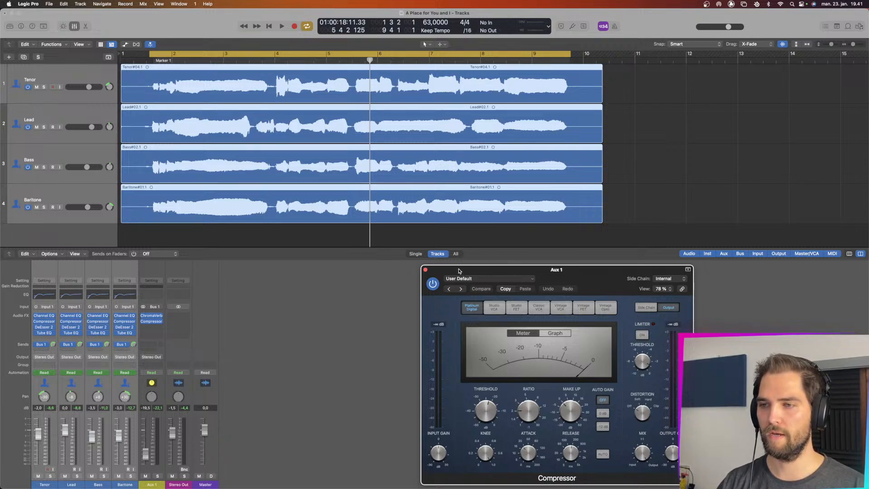
{"action": "left_click_drag", "start_coordinate": [459, 269], "coordinate": [459, 267]}
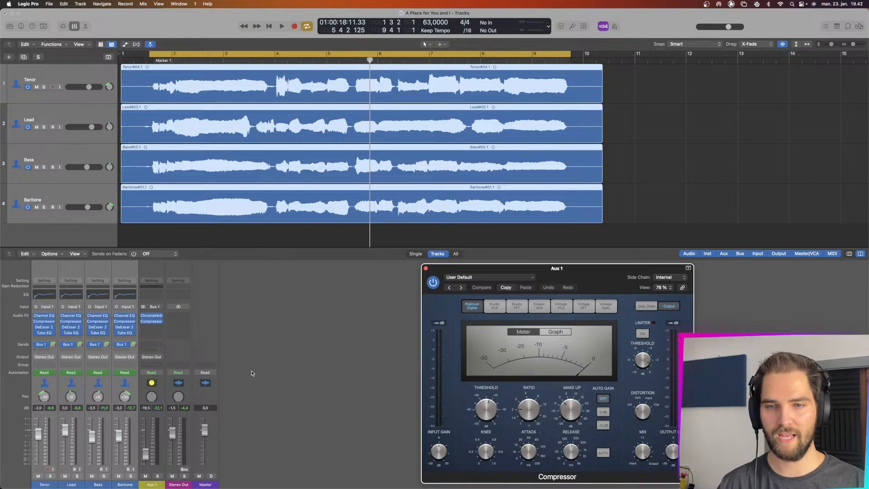
{"action": "left_click_drag", "start_coordinate": [532, 274], "coordinate": [417, 240]}
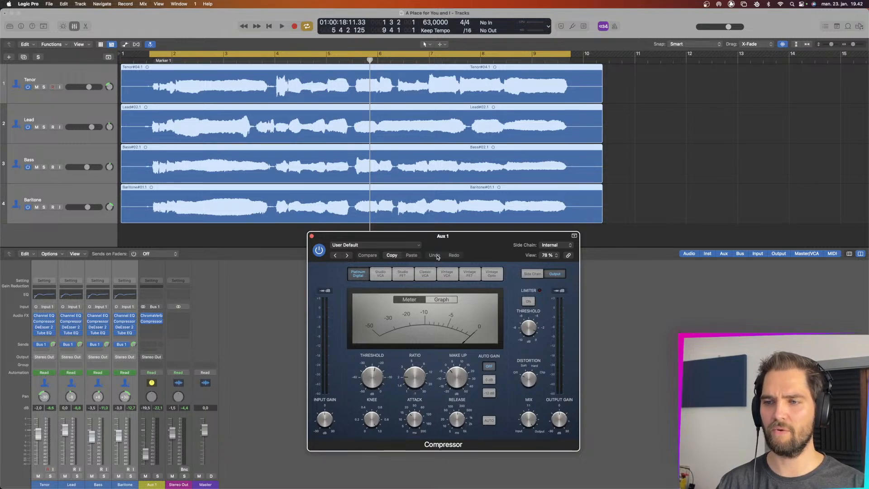
- During playback, set the Aux 1 Compressor's threshold to about -11 dB with slightly more make-up gain, and raise the Aux 1 fader to -13.0 dB
{"action": "key", "text": "space"}
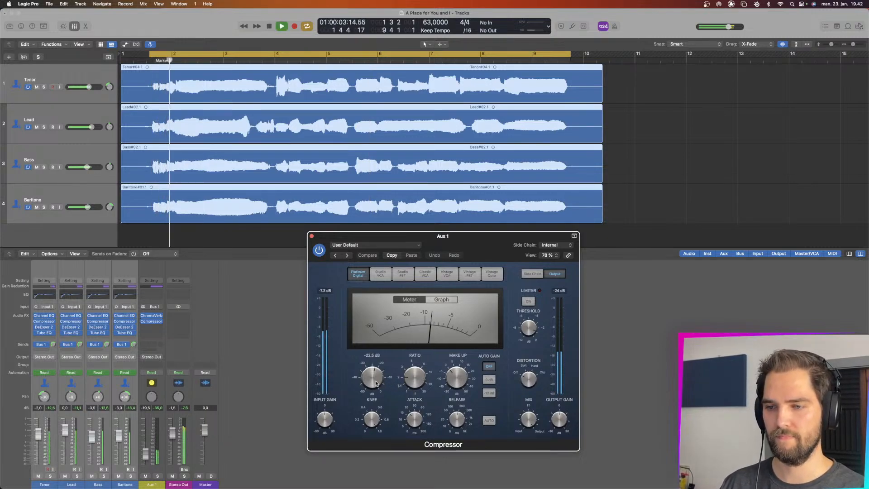
{"action": "left_click_drag", "start_coordinate": [374, 378], "coordinate": [375, 367]}
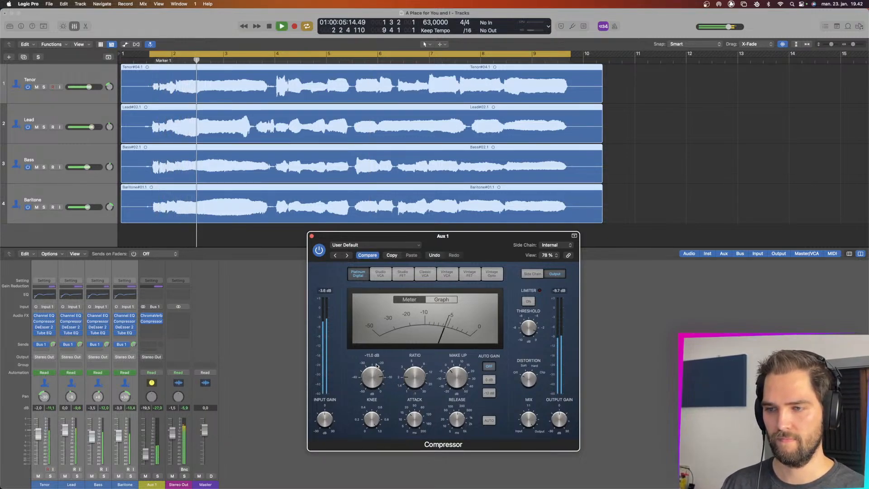
{"action": "left_click_drag", "start_coordinate": [460, 378], "coordinate": [461, 373]}
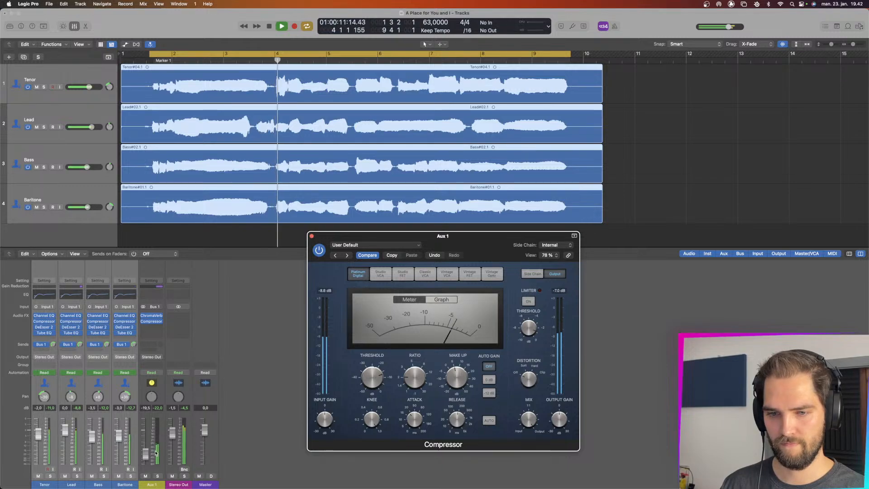
{"action": "left_click_drag", "start_coordinate": [145, 454], "coordinate": [145, 447]}
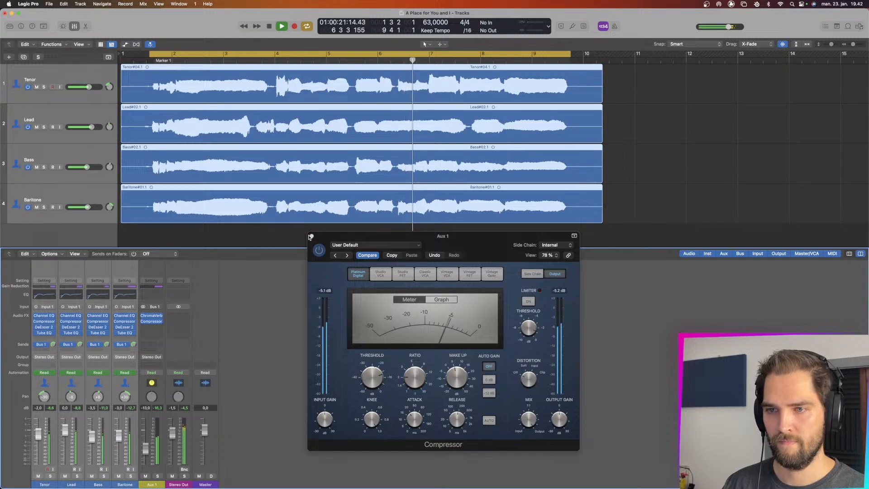
- Solo Aux 1 and, during playback, lower its Compressor threshold to about -16.5 dB and fine-tune the make-up gain
{"action": "left_click_drag", "start_coordinate": [330, 261], "coordinate": [436, 249]}
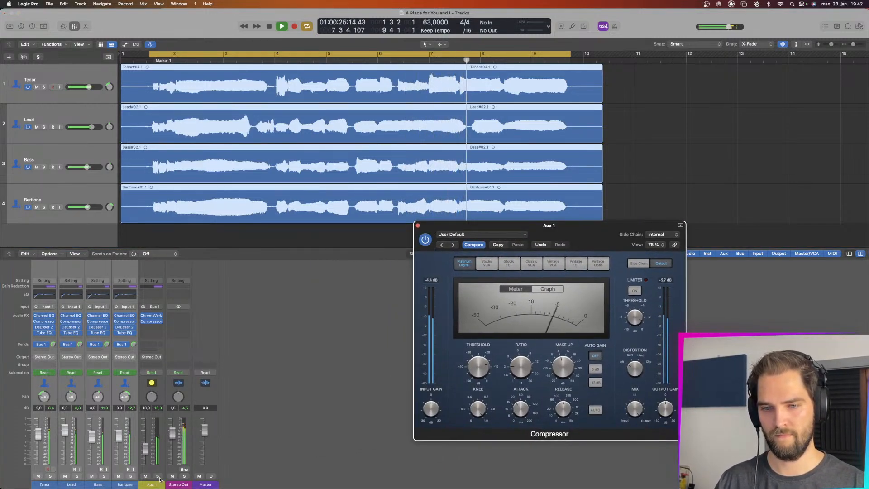
{"action": "key", "text": "s"}
{"action": "key", "text": "space"}
{"action": "key", "text": "space"}
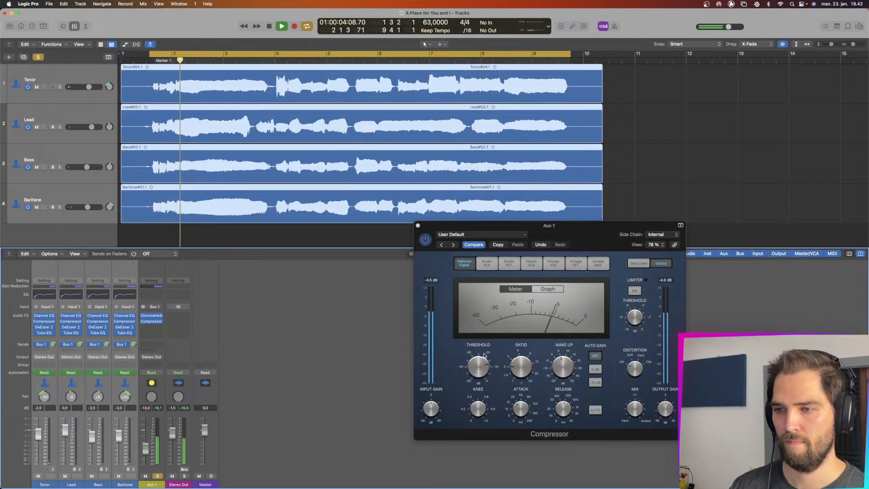
{"action": "left_click", "coordinate": [483, 367]}
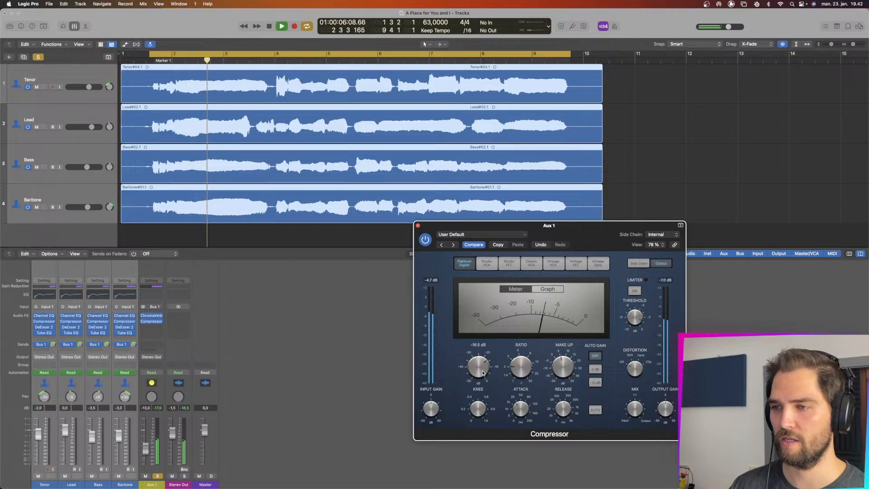
{"action": "left_click_drag", "start_coordinate": [569, 374], "coordinate": [568, 370]}
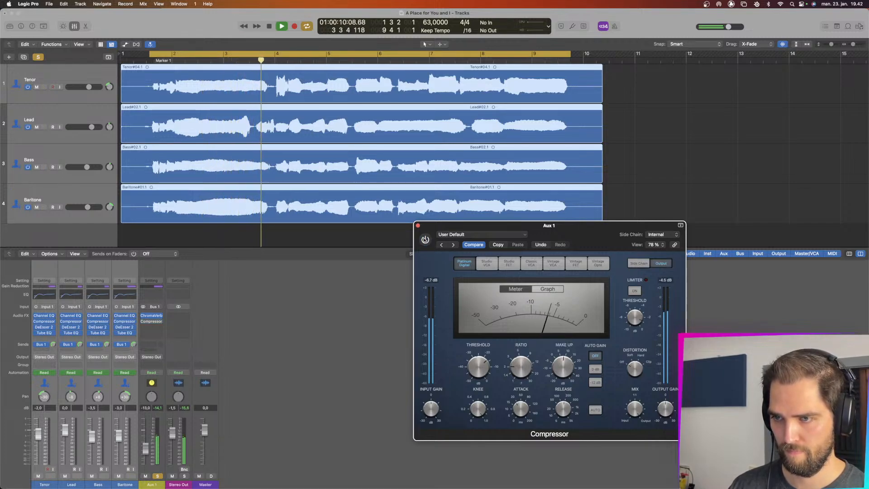
- Compare the soloed reverb with the Aux 1 Compressor bypassed and active, leave it active and close its window
{"action": "left_click", "coordinate": [425, 240]}
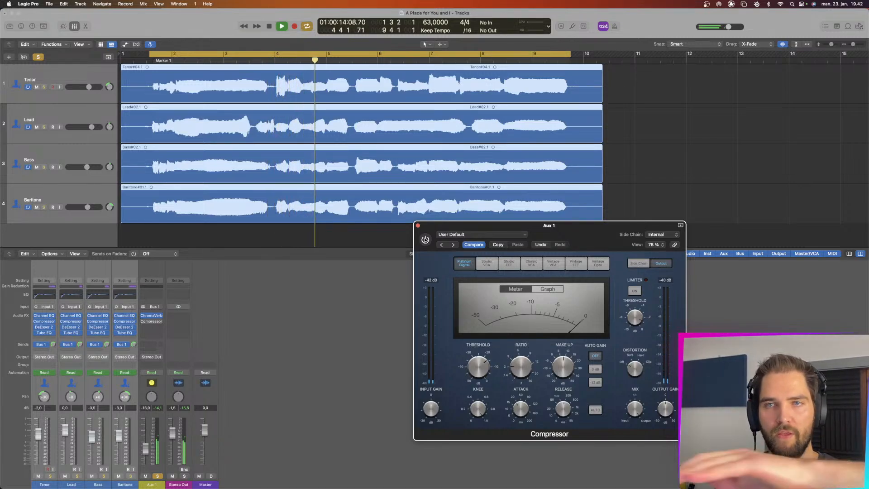
{"action": "left_click", "coordinate": [426, 240]}
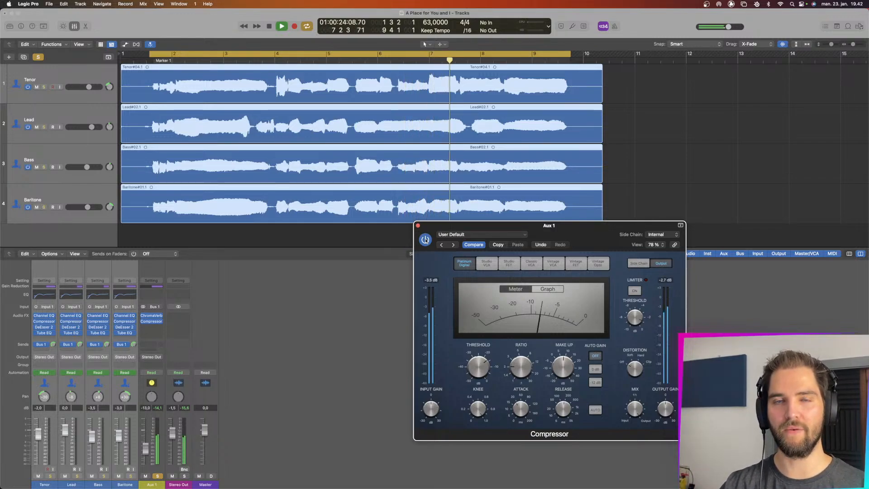
{"action": "key", "text": "space"}
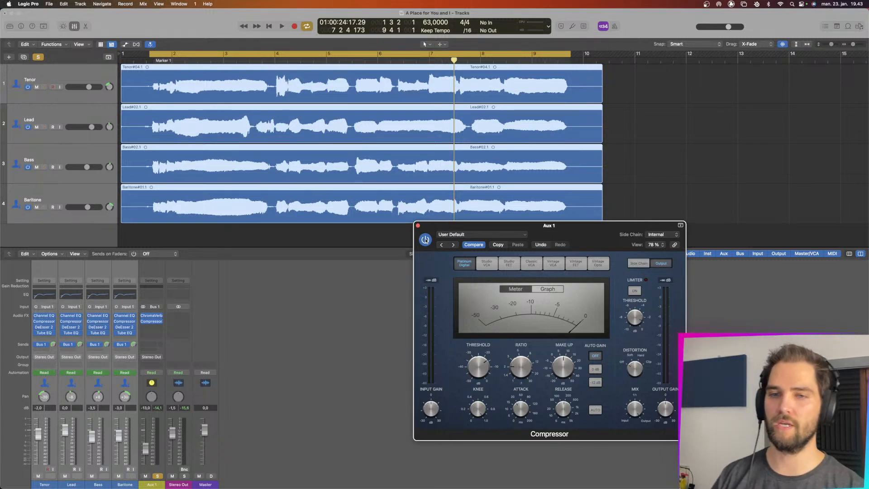
{"action": "left_click_drag", "start_coordinate": [431, 233], "coordinate": [295, 278]}
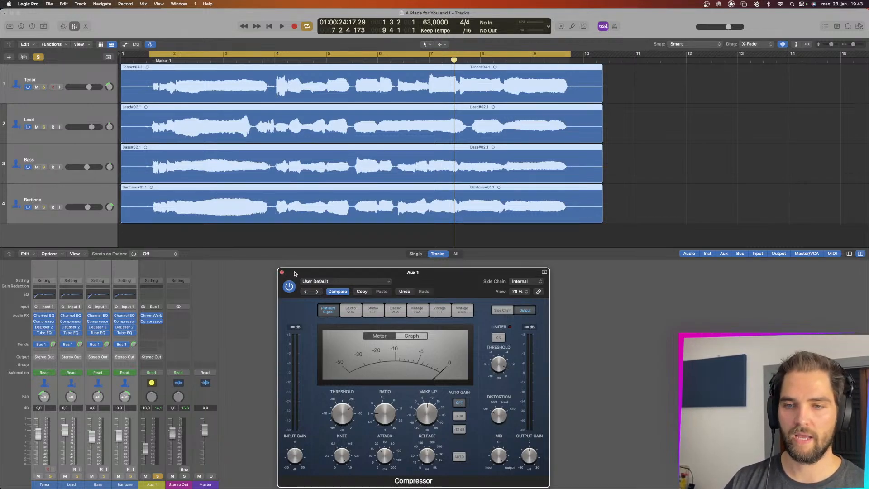
{"action": "left_click", "coordinate": [281, 273]}
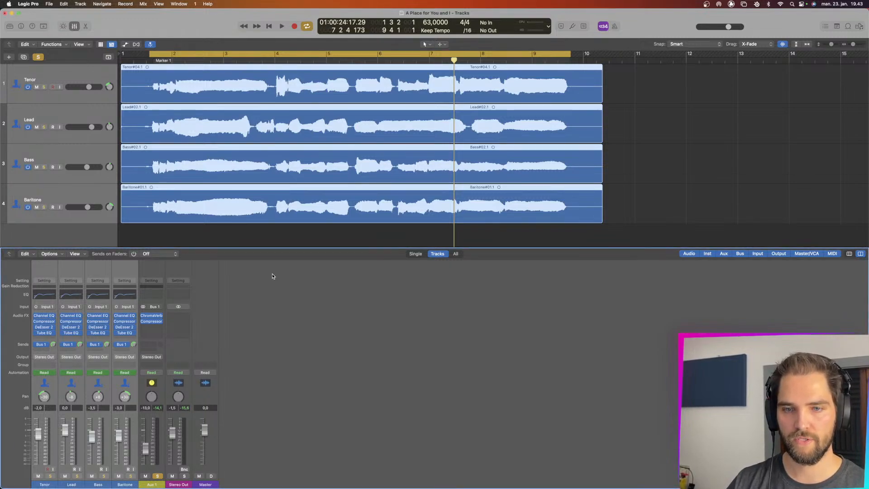
- Turn off solo on Aux 1 and listen through the full mix
{"action": "key", "text": "space"}
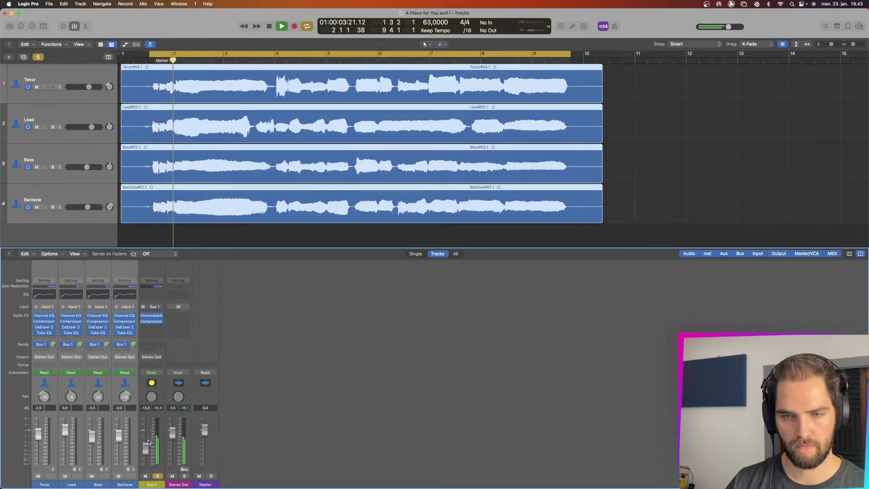
{"action": "left_click", "coordinate": [156, 475]}
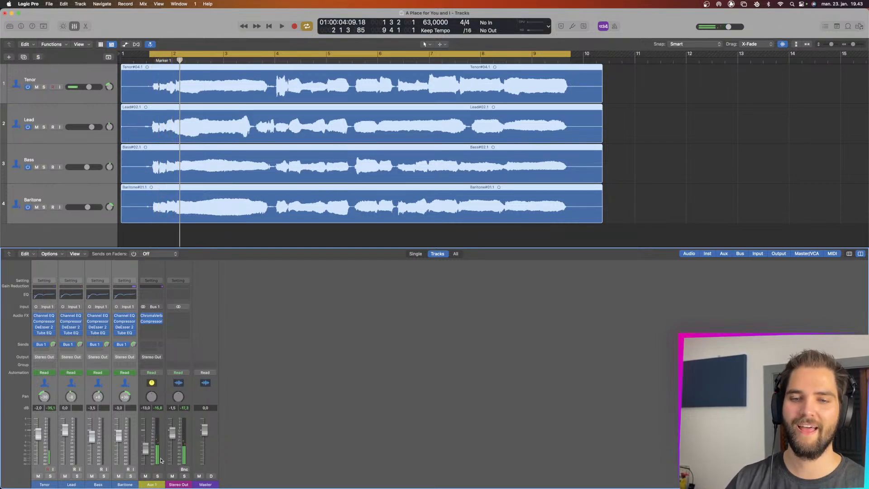
{"action": "key", "text": "space"}
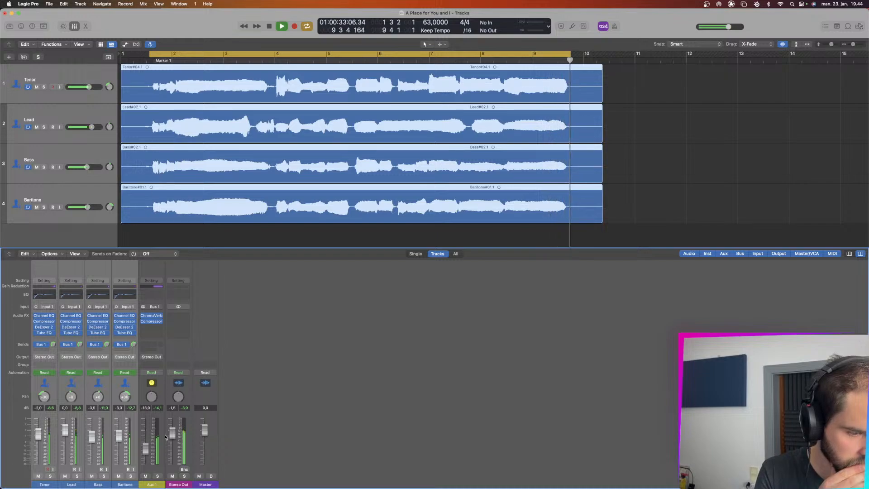
{"action": "key", "text": "space"}
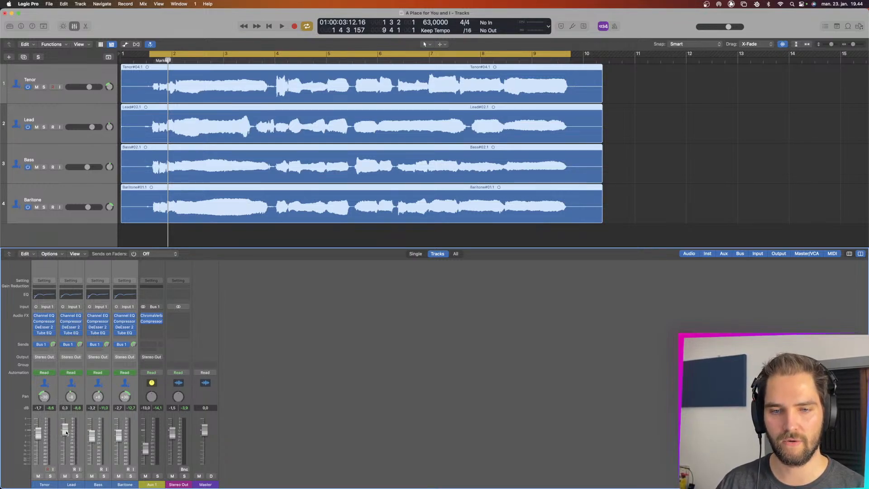
- Undo the recent mixer changes, and redo the Aux 1 Compressor insertion and its -13.0 dB fader level
{"action": "key", "text": "super+z"}
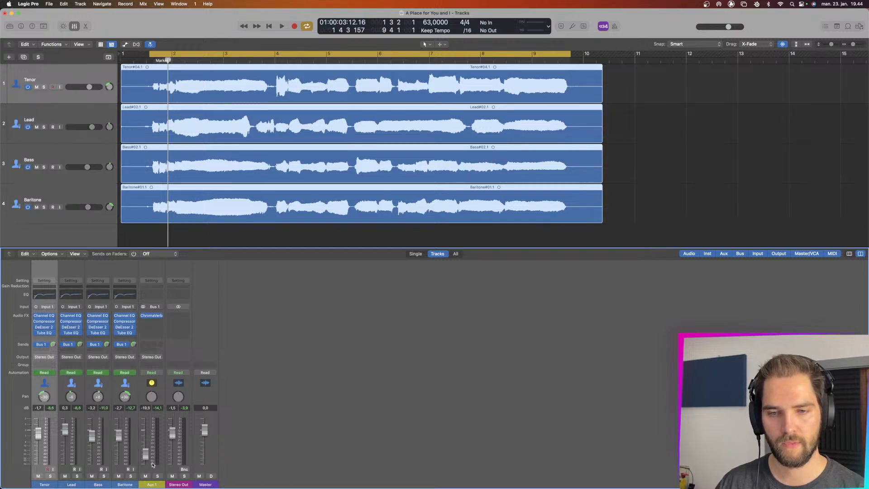
{"action": "key", "text": "space"}
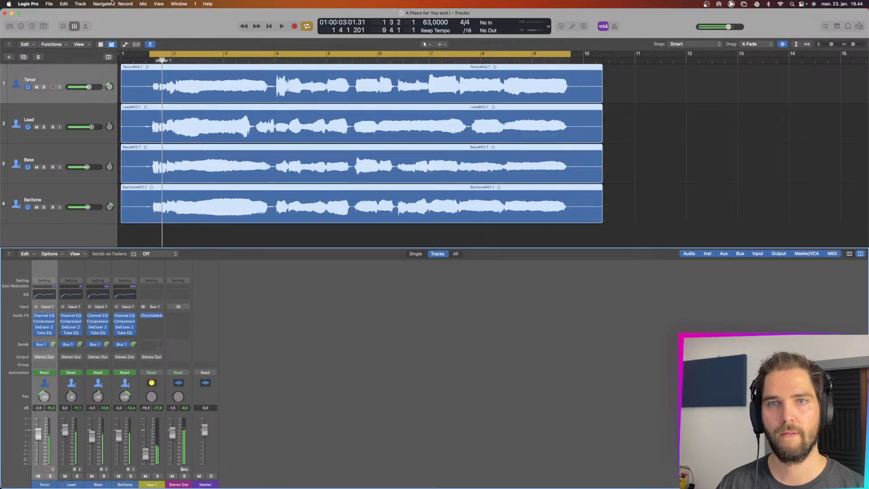
{"action": "left_click", "coordinate": [64, 5]}
{"action": "left_click", "coordinate": [79, 23]}
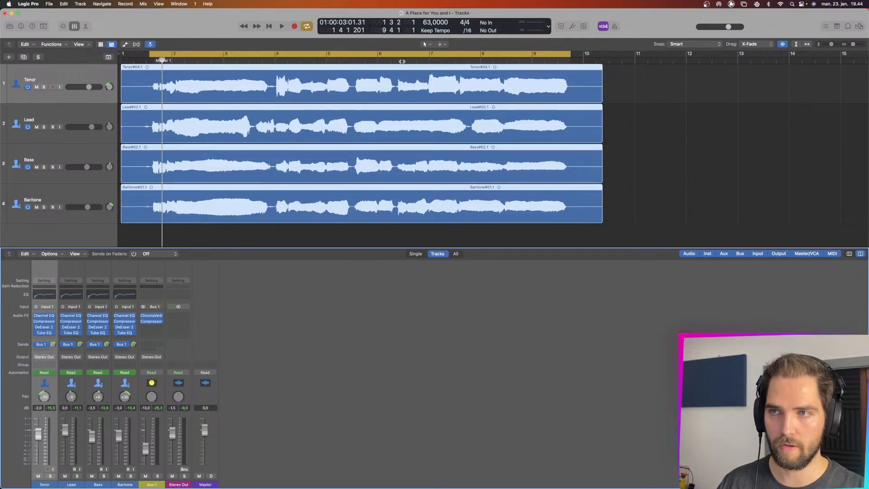
- Enlarge the four vocal tracks in the arrangement and show their volume automation curves
{"action": "key", "text": "super+Right"}
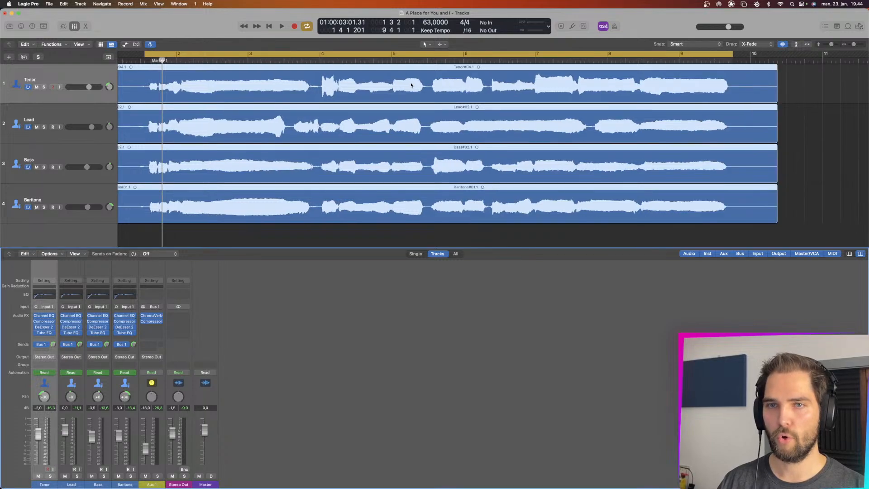
{"action": "key", "text": "super+Down"}
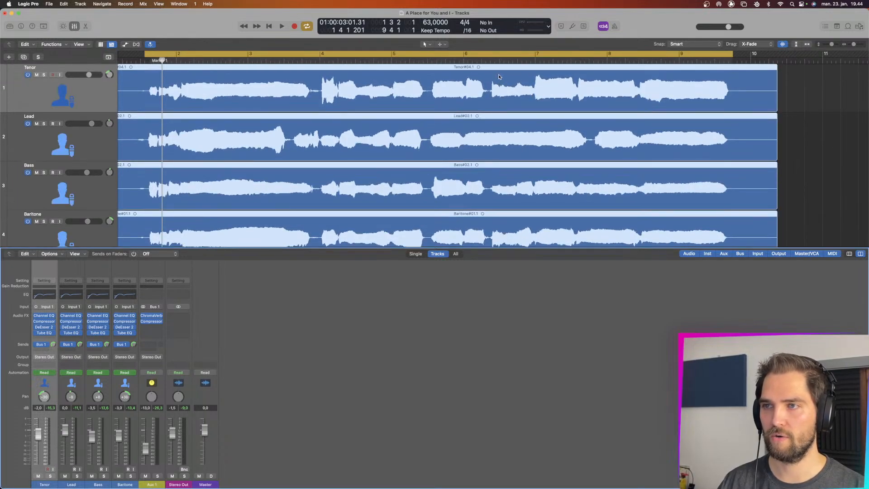
{"action": "left_click_drag", "start_coordinate": [480, 60], "coordinate": [441, 79]}
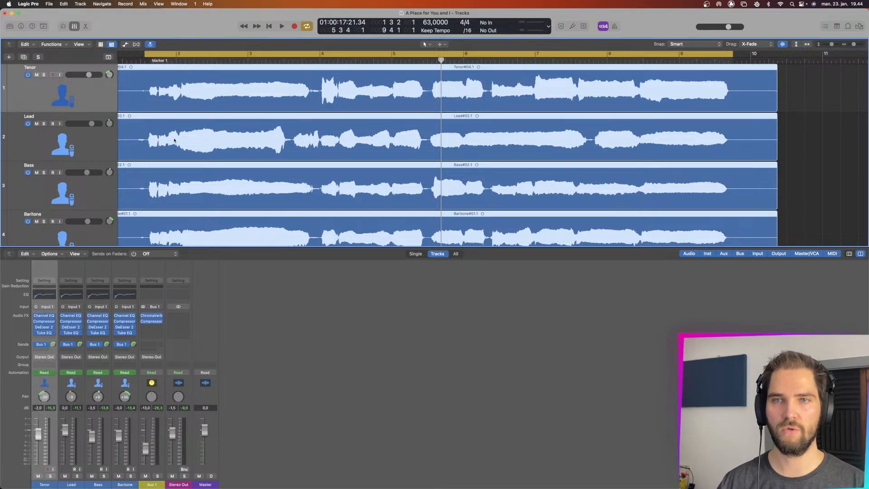
{"action": "left_click", "coordinate": [126, 44]}
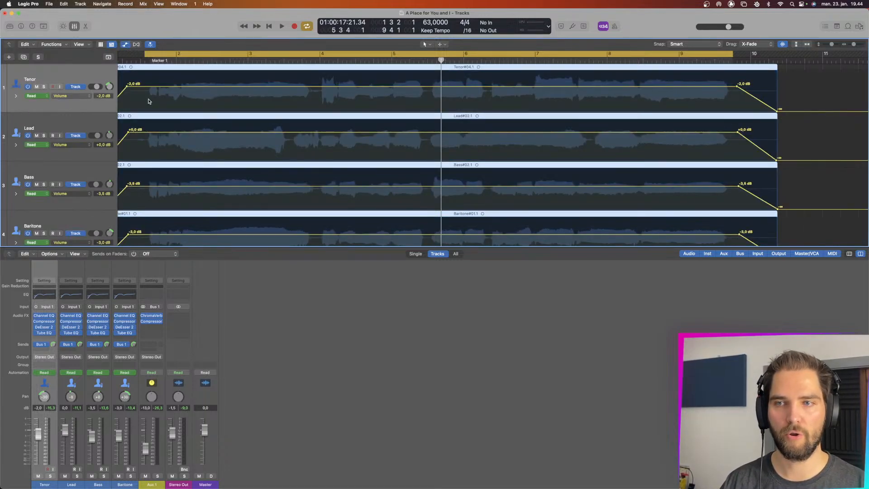
{"action": "scroll", "coordinate": [464, 121], "scroll_direction": "left", "scroll_amount": 2}
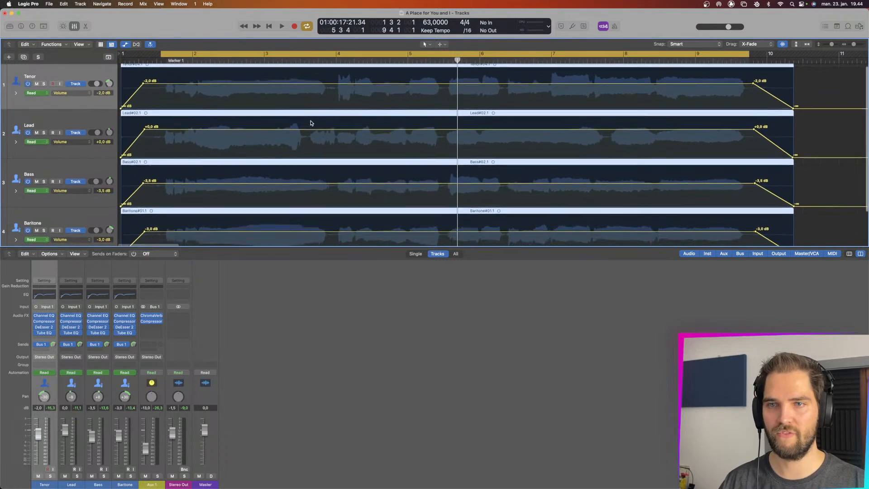
{"action": "scroll", "coordinate": [311, 122], "scroll_direction": "down", "scroll_amount": 2}
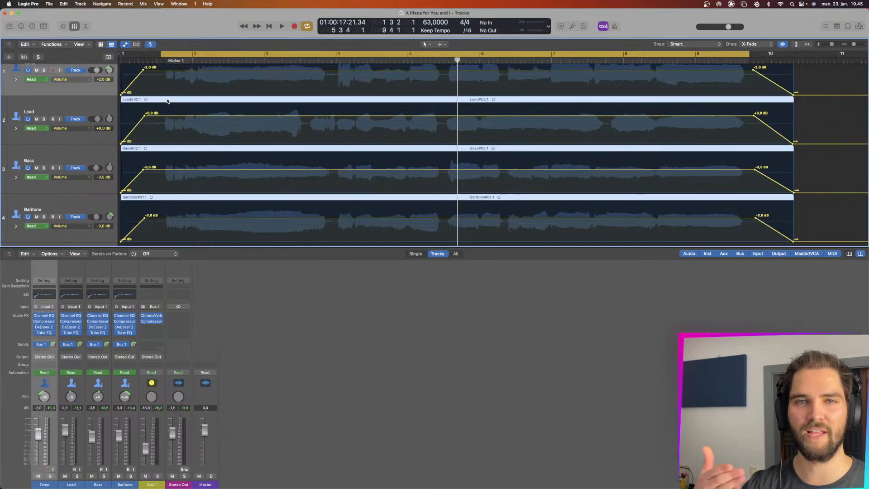
- Add a Lead volume automation point just before bar 2 and raise the opening section to +0.5 dB during playback
{"action": "key", "text": "space"}
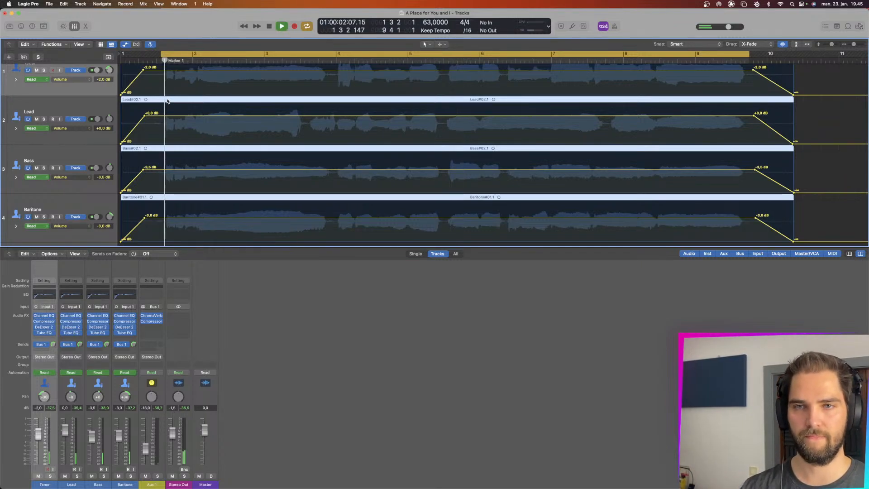
{"action": "left_click", "coordinate": [190, 116]}
{"action": "left_click_drag", "start_coordinate": [175, 117], "coordinate": [175, 115]}
{"action": "left_click", "coordinate": [165, 61]}
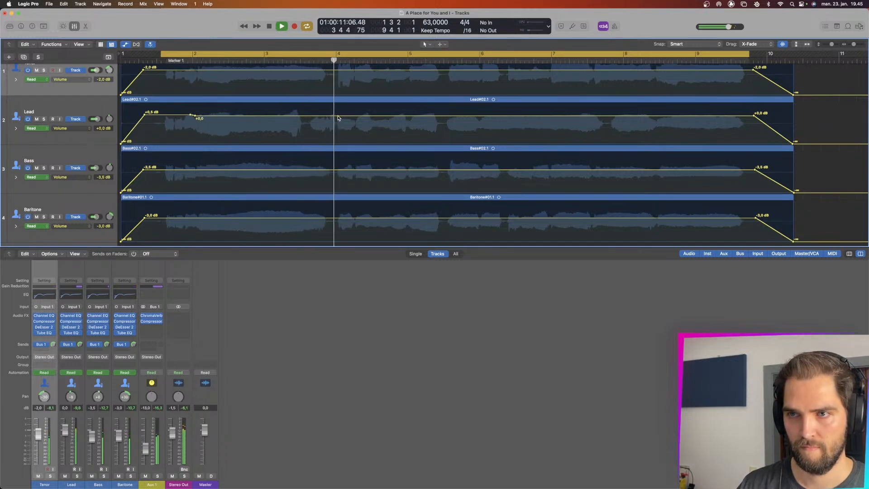
- Add Lead volume automation points around the short phrase before bar 4, raise that phrase to +1.0 dB and replay it
{"action": "key", "text": "space"}
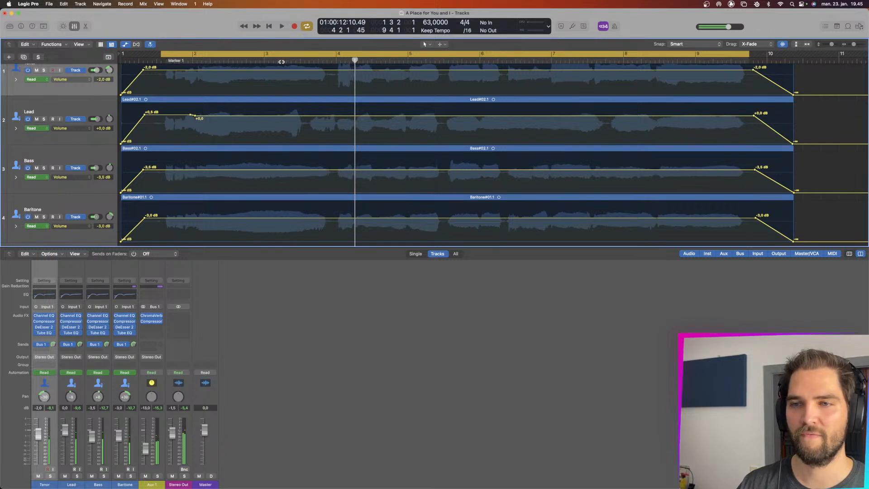
{"action": "left_click", "coordinate": [282, 60]}
{"action": "key", "text": "space"}
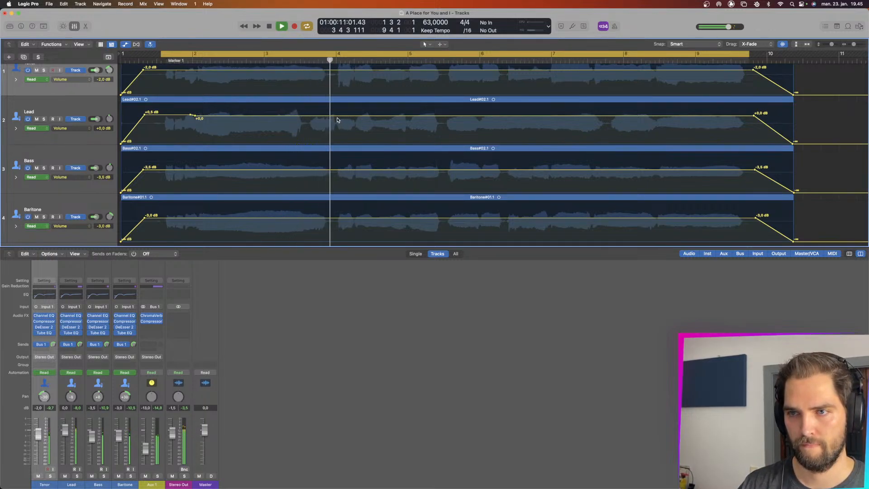
{"action": "left_click", "coordinate": [337, 116]}
{"action": "left_click", "coordinate": [305, 116]}
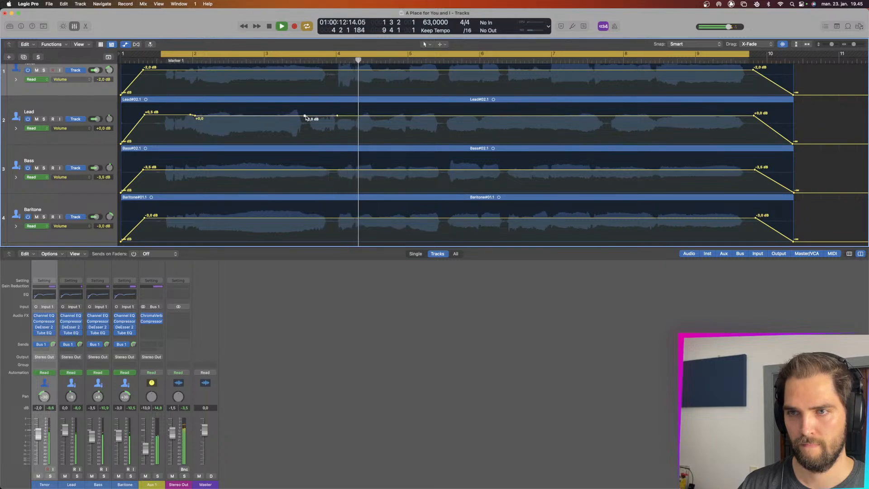
{"action": "left_click", "coordinate": [335, 116]}
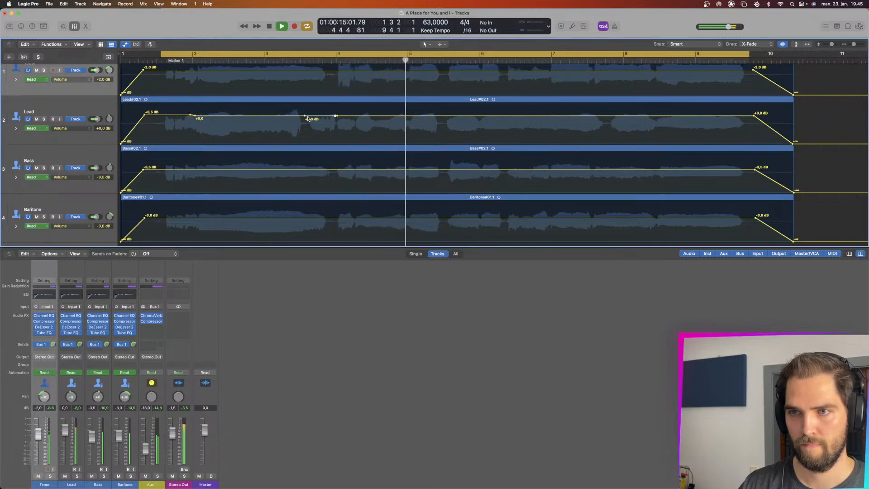
{"action": "left_click_drag", "start_coordinate": [314, 117], "coordinate": [314, 115]}
{"action": "left_click", "coordinate": [286, 59]}
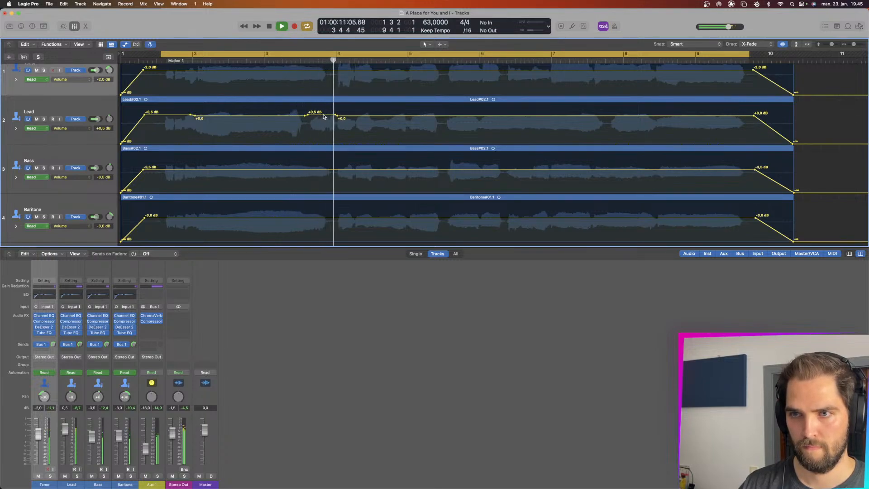
{"action": "left_click_drag", "start_coordinate": [322, 117], "coordinate": [322, 116]}
{"action": "left_click", "coordinate": [301, 61]}
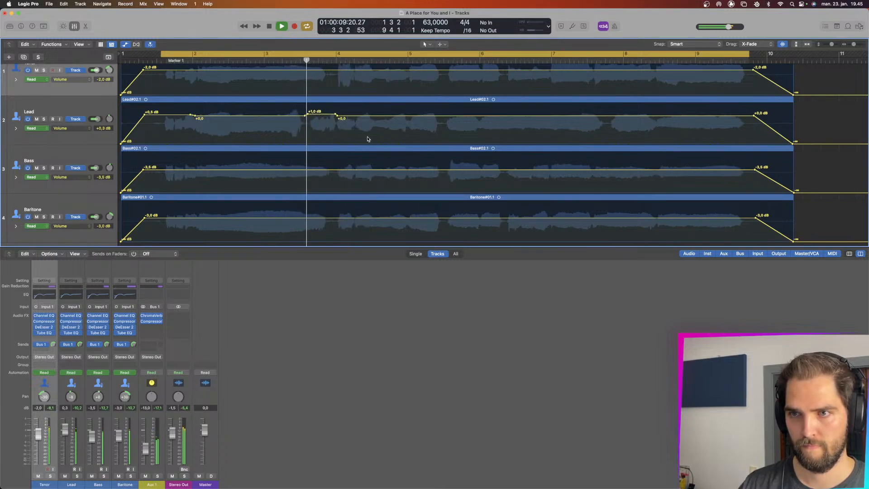
- Raise the whole Bass volume automation line to -0.7 dB and replay from bar 4
{"action": "left_click_drag", "start_coordinate": [377, 172], "coordinate": [381, 168]}
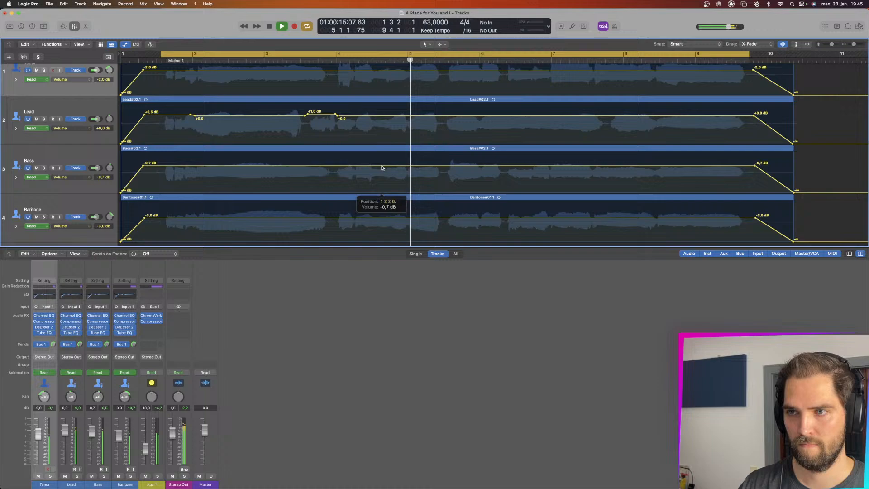
{"action": "left_click", "coordinate": [343, 61]}
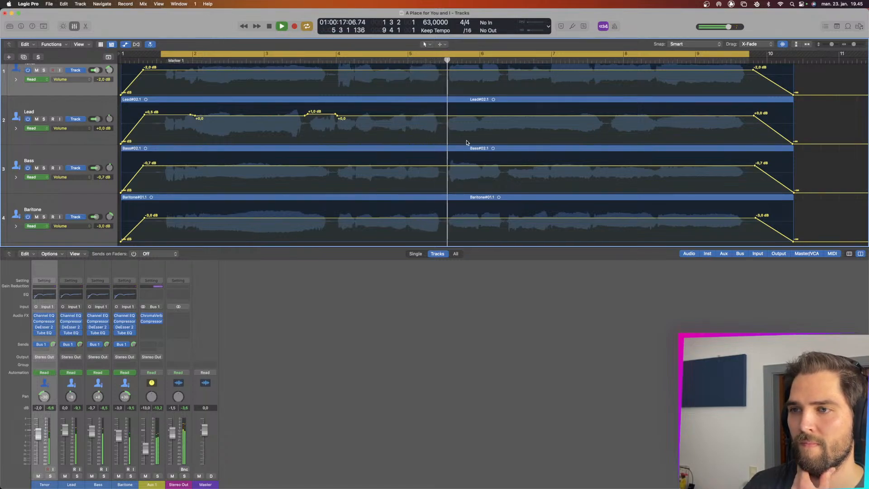
- Add Lead volume automation points midway through bar 5, raise the remaining section to about +1.3 dB and listen to the mix
{"action": "left_click", "coordinate": [441, 116]}
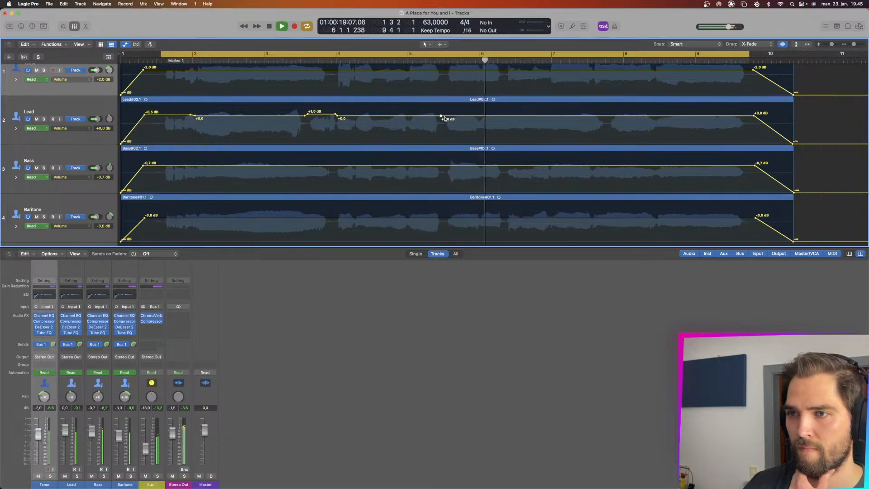
{"action": "left_click", "coordinate": [446, 117]}
{"action": "left_click_drag", "start_coordinate": [456, 117], "coordinate": [456, 114]}
{"action": "left_click", "coordinate": [433, 61]}
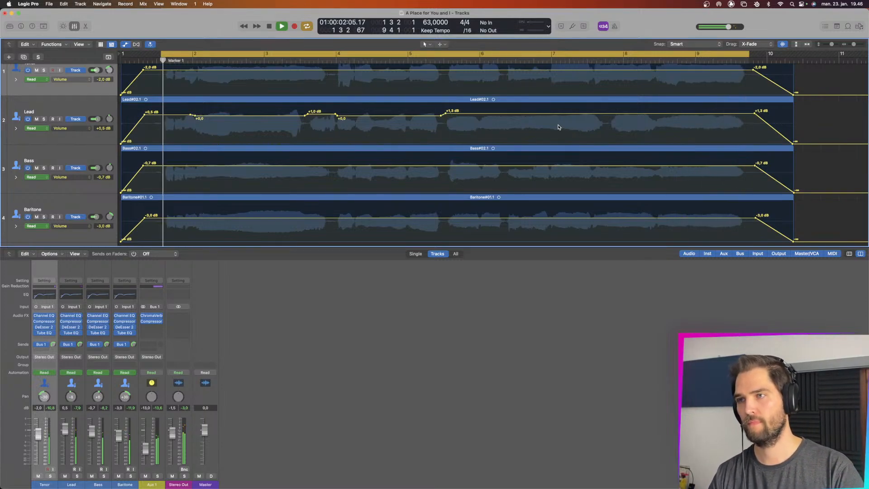
{"action": "key", "text": "space"}
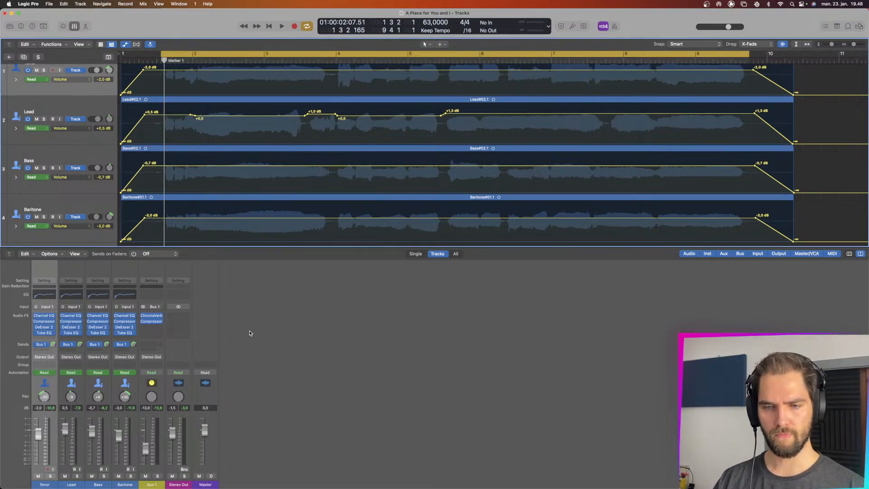
- Add a Channel EQ to the Stereo Out channel and enable its low cut at 44.4 Hz during playback
{"action": "left_click", "coordinate": [180, 297]}
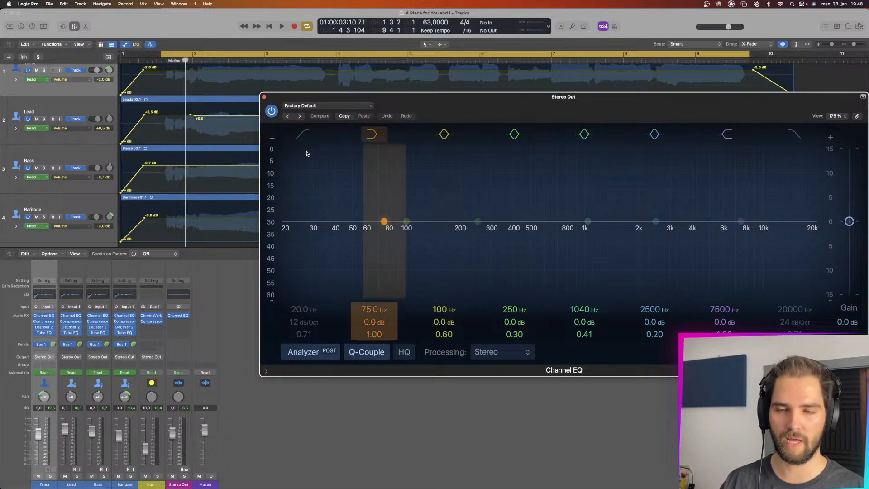
{"action": "key", "text": "space"}
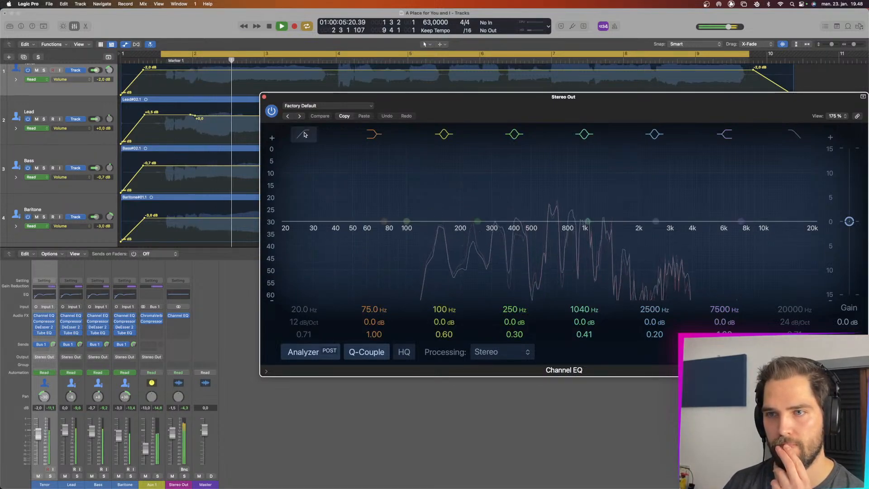
{"action": "left_click", "coordinate": [304, 134]}
{"action": "left_click_drag", "start_coordinate": [300, 310], "coordinate": [301, 301]}
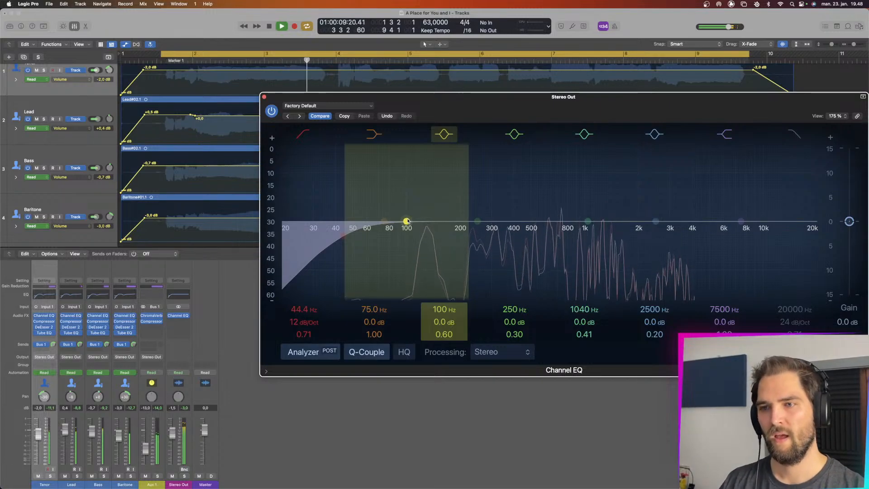
{"action": "key", "text": "space"}
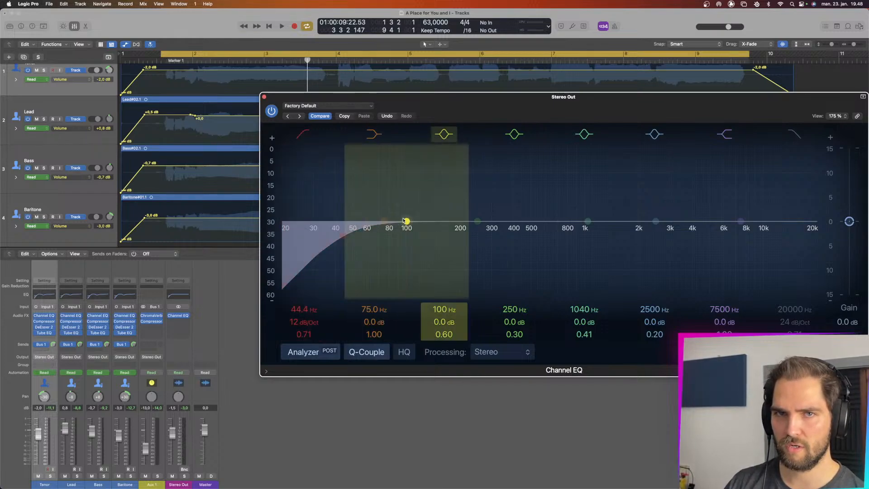
- Boost the Stereo Out EQ's 100 Hz bell band by +0.8 dB and move its frequency to 97 Hz
{"action": "left_click_drag", "start_coordinate": [405, 222], "coordinate": [409, 219]}
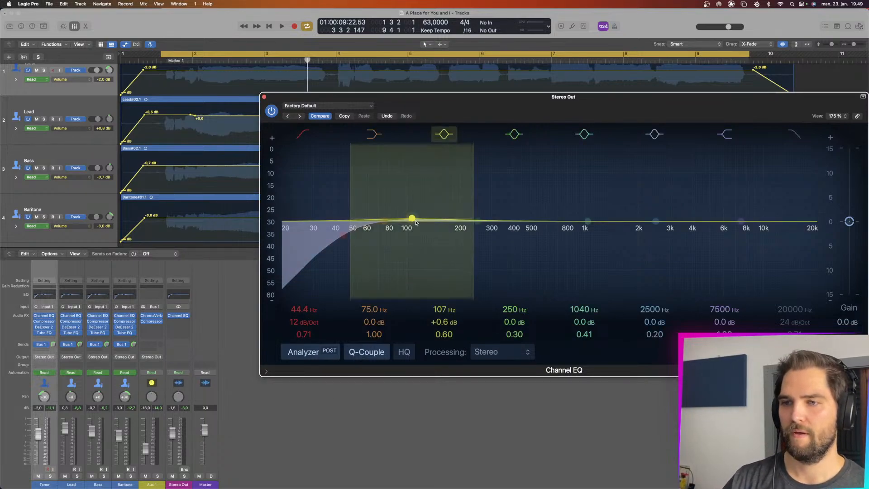
{"action": "left_click_drag", "start_coordinate": [415, 222], "coordinate": [410, 221]}
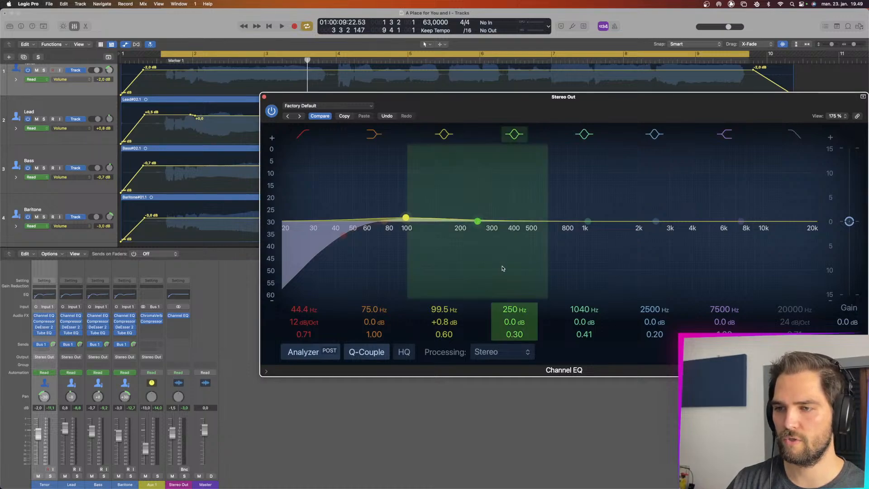
{"action": "left_click_drag", "start_coordinate": [480, 222], "coordinate": [478, 222]}
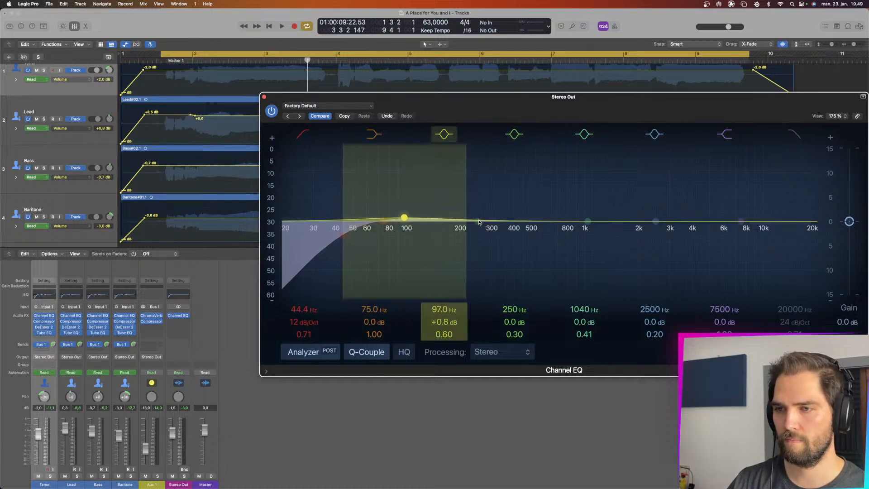
- Shape two midrange cuts at about 462 Hz, -1.7 dB, Q 0.98 and 665 Hz, -0.4 dB, Q 0.79
{"action": "left_click_drag", "start_coordinate": [535, 211], "coordinate": [573, 220]}
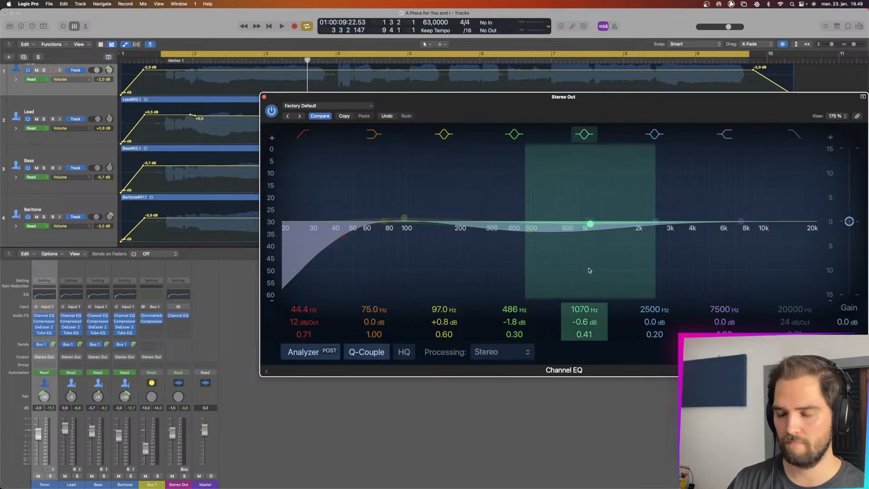
{"action": "left_click_drag", "start_coordinate": [589, 270], "coordinate": [559, 249]}
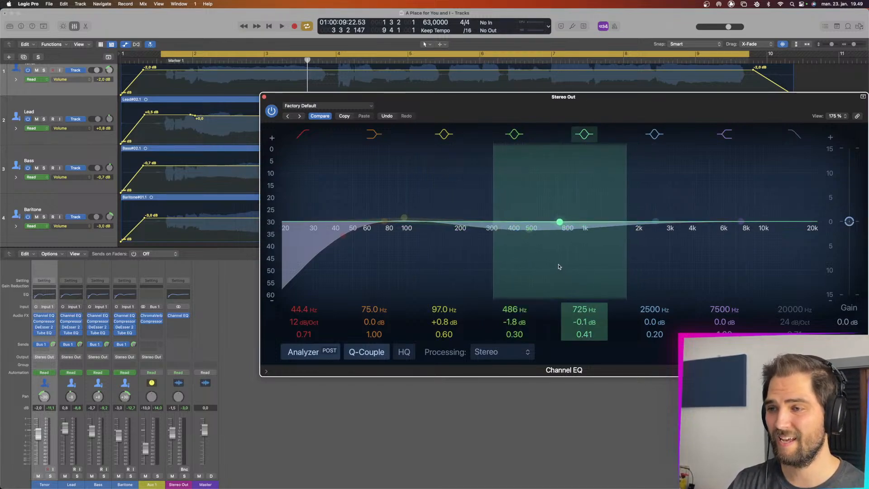
{"action": "left_click_drag", "start_coordinate": [516, 319], "coordinate": [517, 323]}
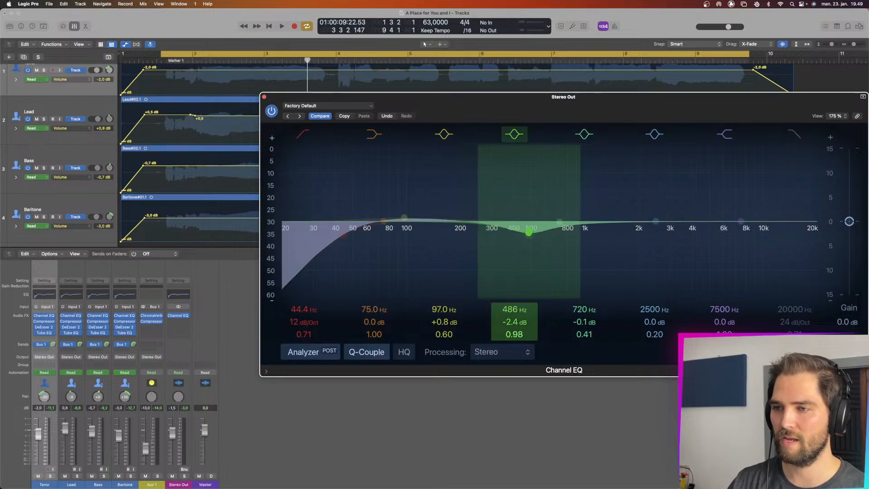
{"action": "mouse_move", "coordinate": [520, 194]}
{"action": "left_mouse_down"}
{"action": "mouse_move", "coordinate": [498, 192]}
{"action": "mouse_move", "coordinate": [516, 190]}
{"action": "left_mouse_up"}
{"action": "left_click_drag", "start_coordinate": [583, 194], "coordinate": [582, 200]}
{"action": "left_click_drag", "start_coordinate": [586, 335], "coordinate": [586, 326]}
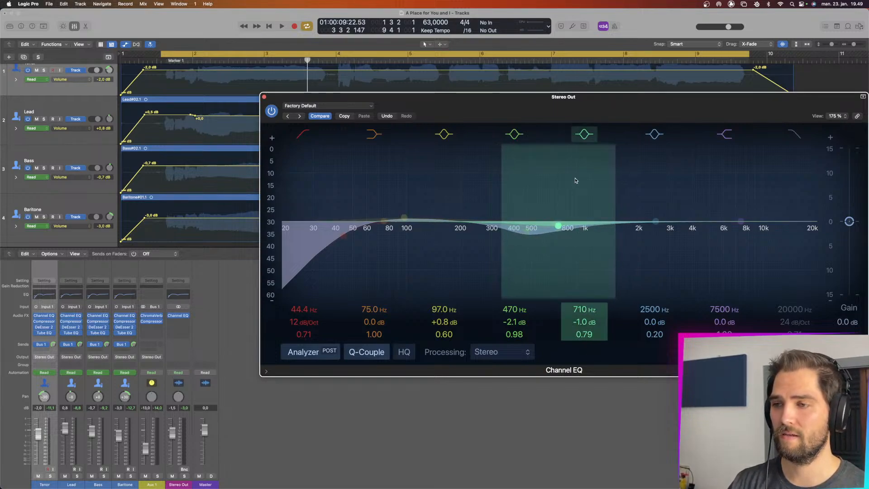
{"action": "mouse_move", "coordinate": [575, 180]}
{"action": "left_mouse_down"}
{"action": "mouse_move", "coordinate": [516, 186]}
{"action": "mouse_move", "coordinate": [560, 179]}
{"action": "left_mouse_up"}
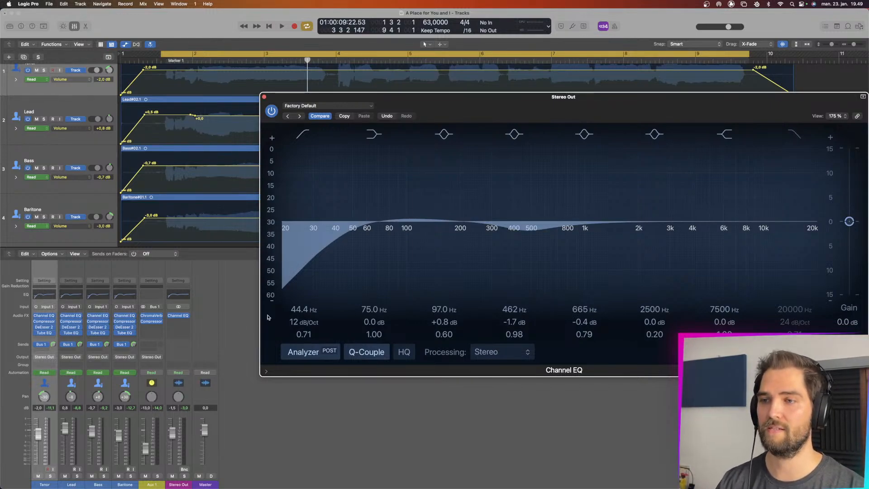
- Fine-tune the midrange cuts to 466 Hz at -1.6 dB and 670 Hz at -0.5 dB, and play the opening briefly
{"action": "left_click_drag", "start_coordinate": [521, 235], "coordinate": [521, 233]}
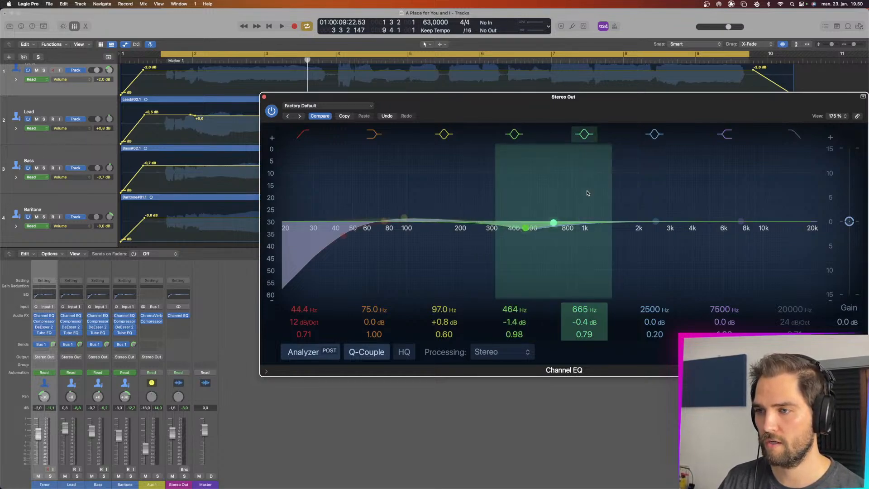
{"action": "left_click_drag", "start_coordinate": [583, 192], "coordinate": [582, 191]}
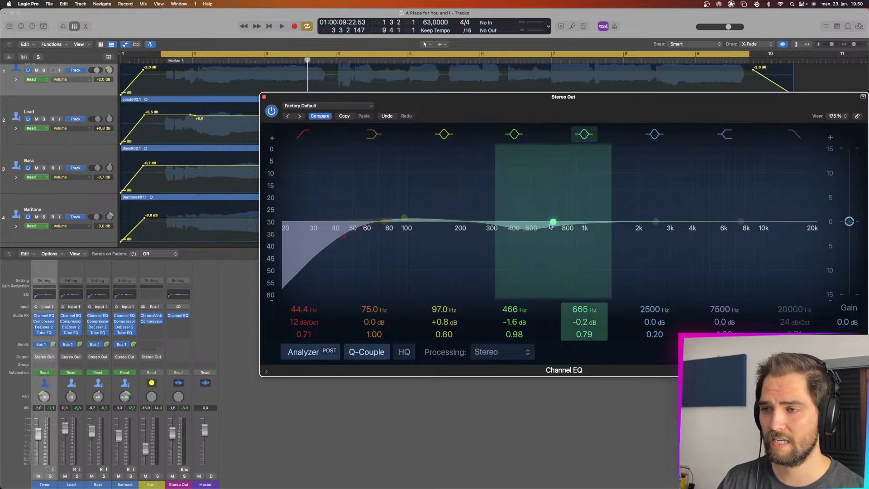
{"action": "left_click_drag", "start_coordinate": [557, 199], "coordinate": [559, 200]}
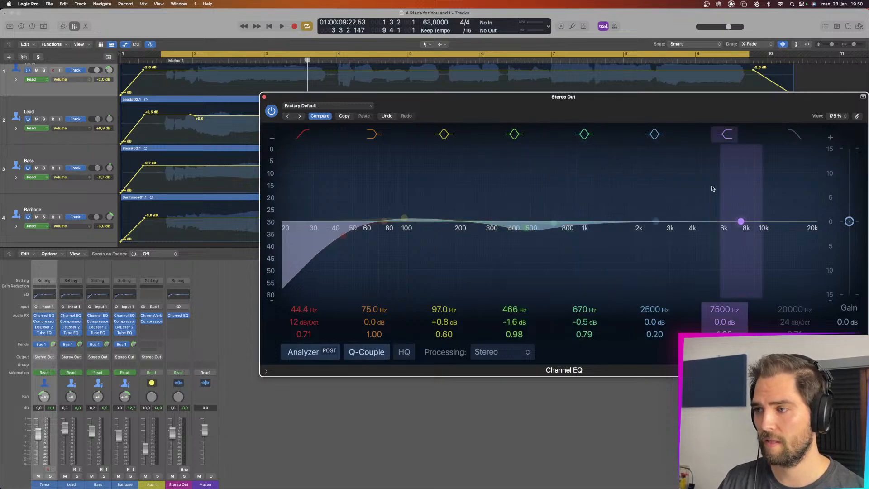
{"action": "key", "text": "space"}
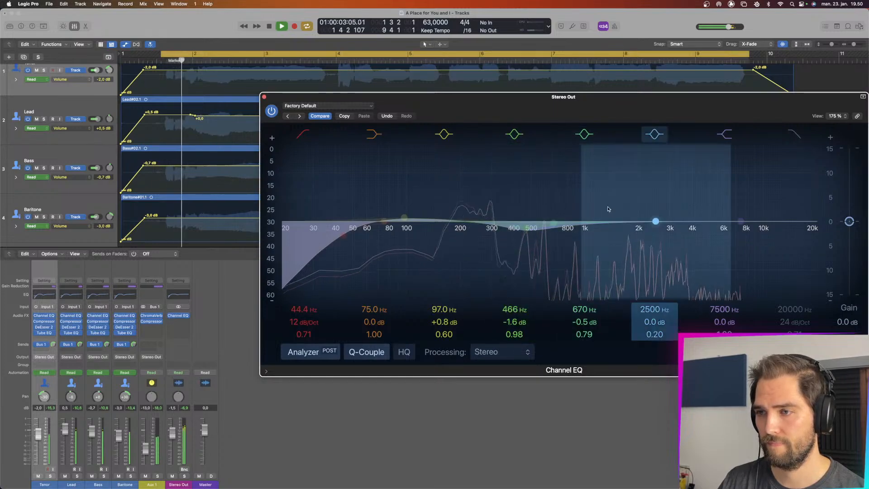
{"action": "key", "text": "space"}
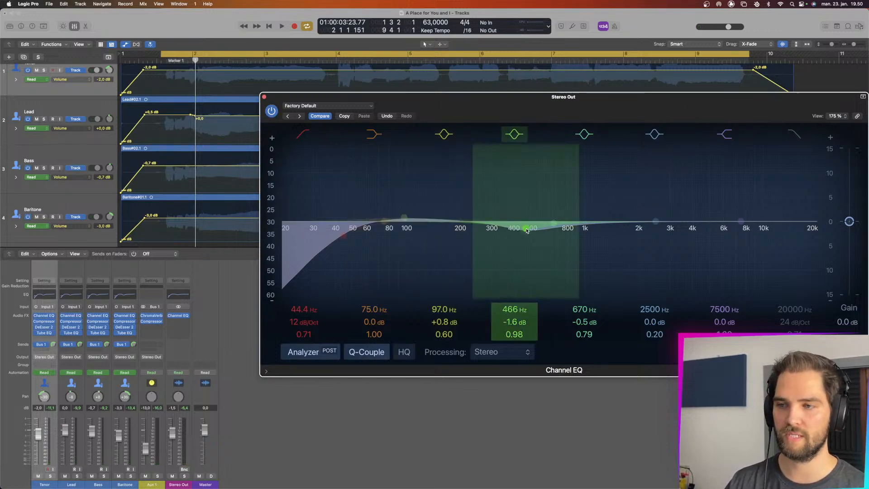
- Sweep the 466 Hz band as a deep, wide cut with Q 0.35 between about 184 and 2520 Hz during playback
{"action": "key", "text": "space"}
{"action": "left_click_drag", "start_coordinate": [527, 230], "coordinate": [454, 292]}
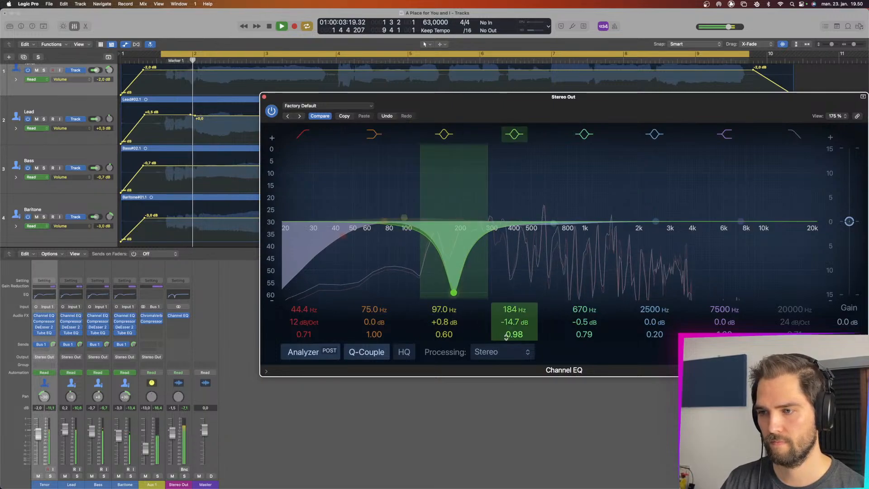
{"action": "mouse_move", "coordinate": [506, 337]}
{"action": "left_mouse_down"}
{"action": "mouse_move", "coordinate": [506, 321]}
{"action": "mouse_move", "coordinate": [506, 348]}
{"action": "left_mouse_up"}
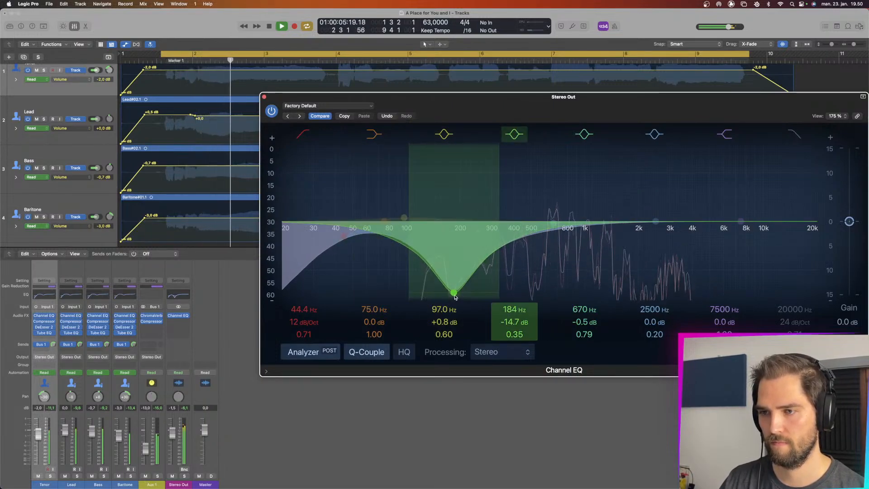
{"action": "left_click_drag", "start_coordinate": [454, 295], "coordinate": [658, 311]}
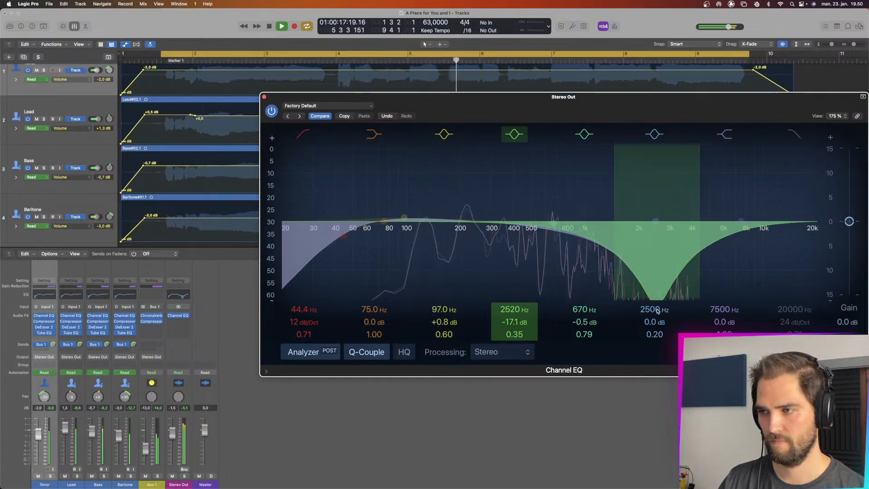
{"action": "key", "text": "space"}
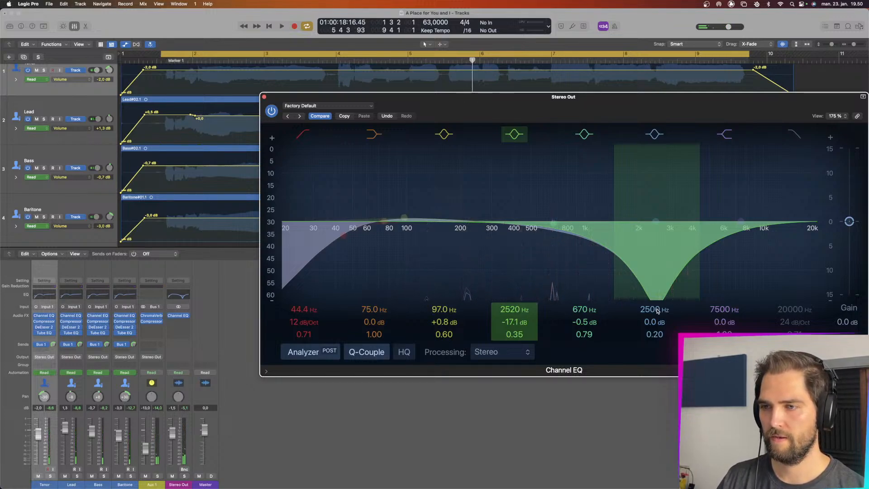
{"action": "left_click_drag", "start_coordinate": [657, 310], "coordinate": [531, 313]}
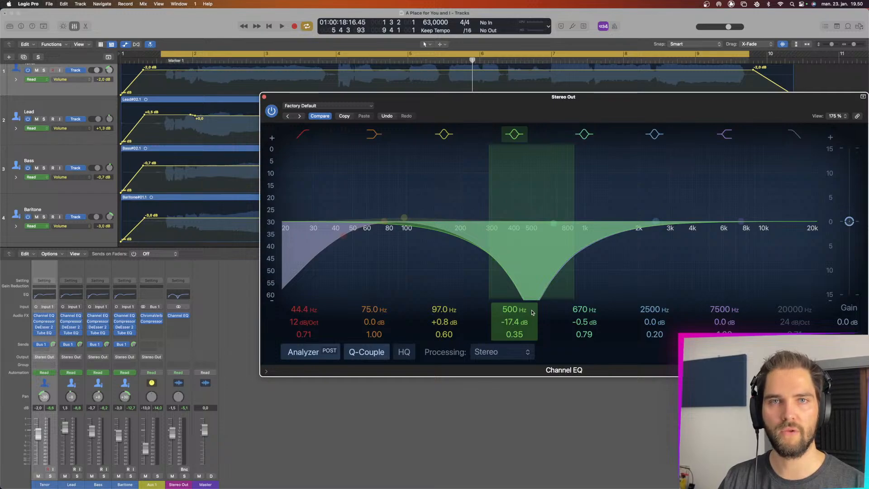
- Audition the deep cut near 505 Hz and settle that band at 446 Hz, -1.7 dB with Q 1.40
{"action": "key", "text": "space"}
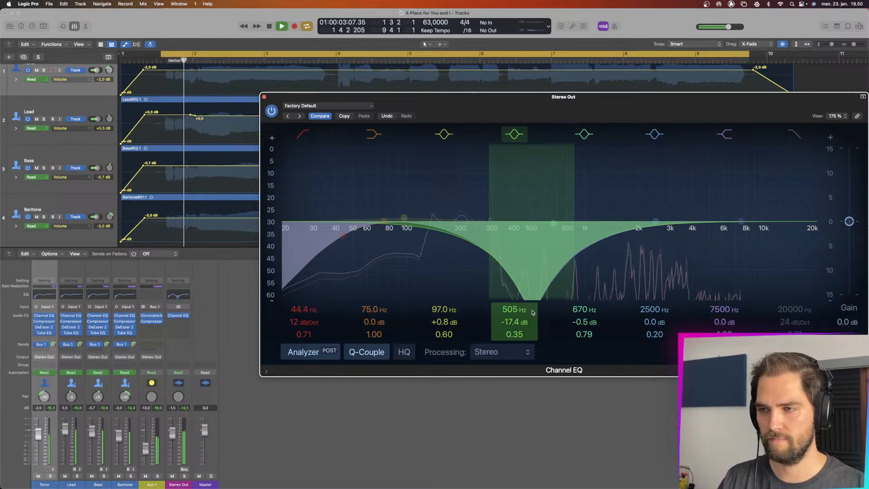
{"action": "left_click_drag", "start_coordinate": [532, 313], "coordinate": [522, 218]}
{"action": "key", "text": "space"}
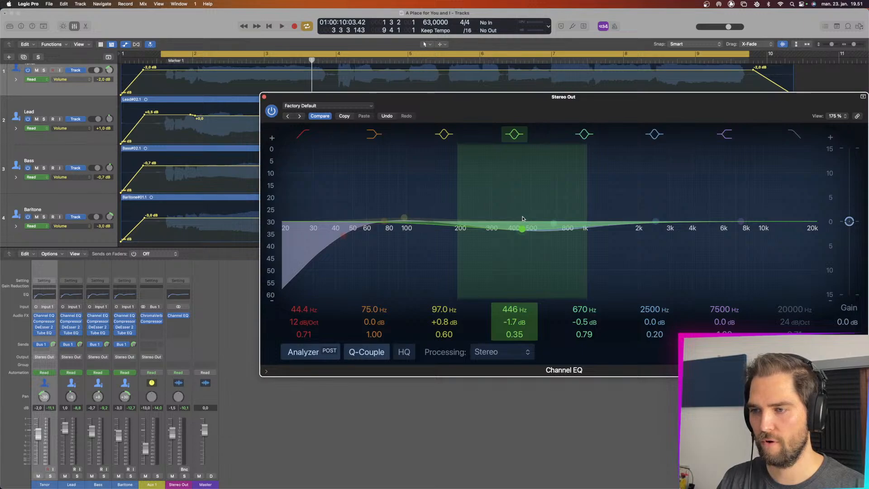
{"action": "left_click_drag", "start_coordinate": [514, 334], "coordinate": [514, 330]}
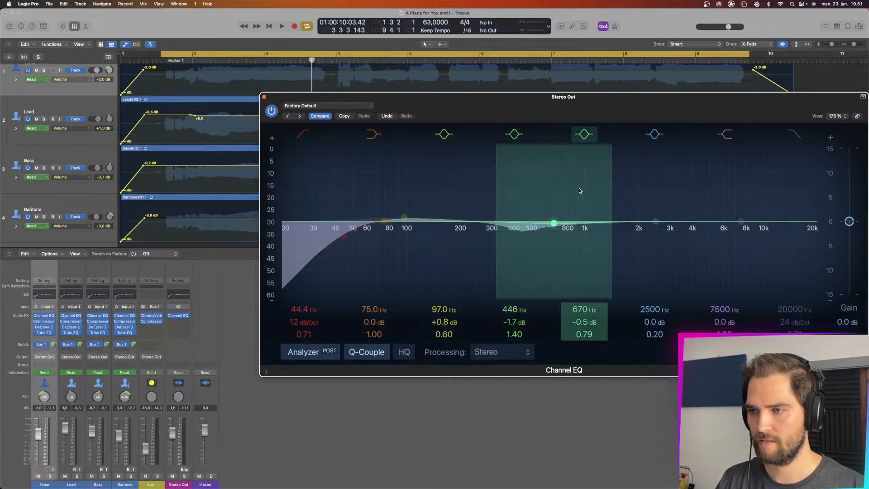
- Sweep the 670 Hz band as a deep cut during playback, settling on 750 Hz at -1.2 dB and the lower band on 432 Hz at -2.0 dB
{"action": "left_click_drag", "start_coordinate": [579, 190], "coordinate": [580, 270]}
{"action": "key", "text": "space"}
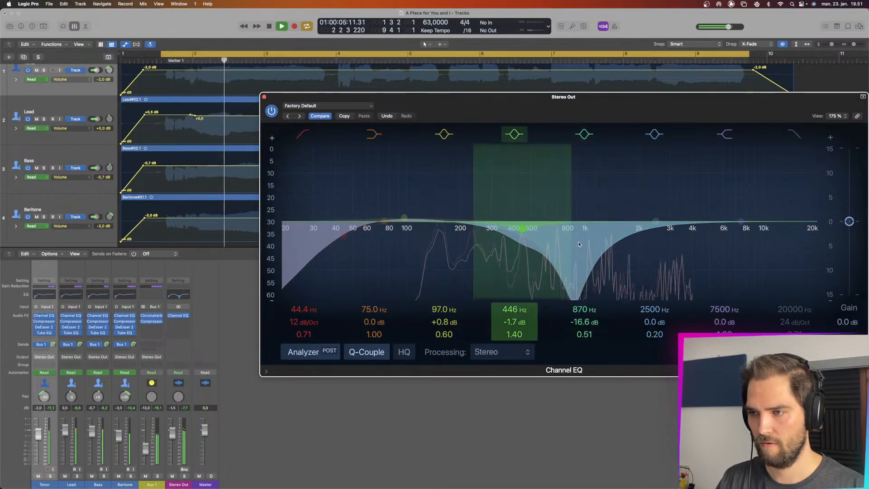
{"action": "left_click_drag", "start_coordinate": [538, 236], "coordinate": [564, 161]}
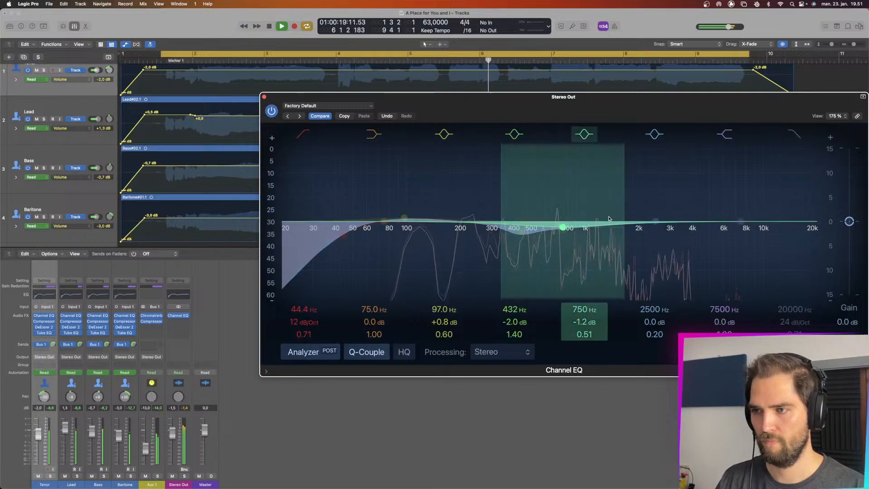
- Audition a +9.6 dB high-shelf boost near 7200 Hz, return the shelf to 0 dB at 9150 Hz and stop playback
{"action": "left_click_drag", "start_coordinate": [741, 221], "coordinate": [738, 162]}
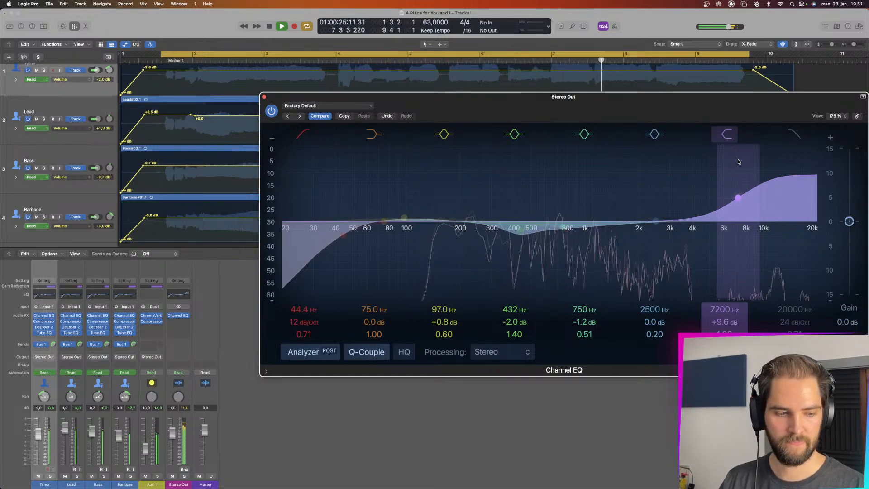
{"action": "left_click_drag", "start_coordinate": [739, 162], "coordinate": [756, 221]}
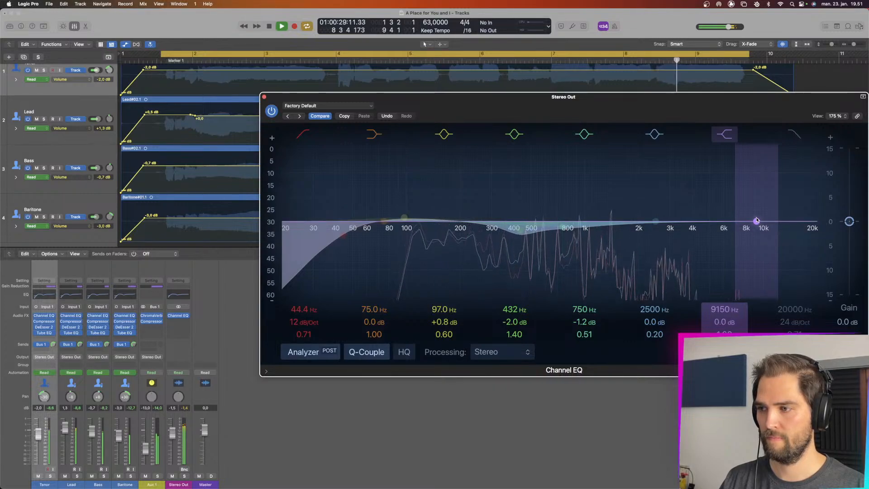
{"action": "key", "text": "space"}
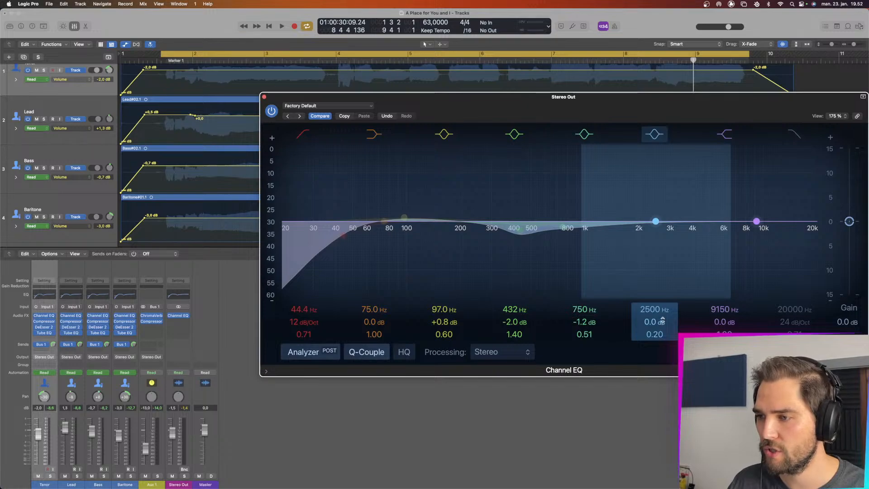
- Set the 2500 Hz band's Q to 0.30, retune the 750 Hz cut to 665 Hz with Q 1.70 and close the EQ
{"action": "left_click_drag", "start_coordinate": [659, 334], "coordinate": [659, 330]}
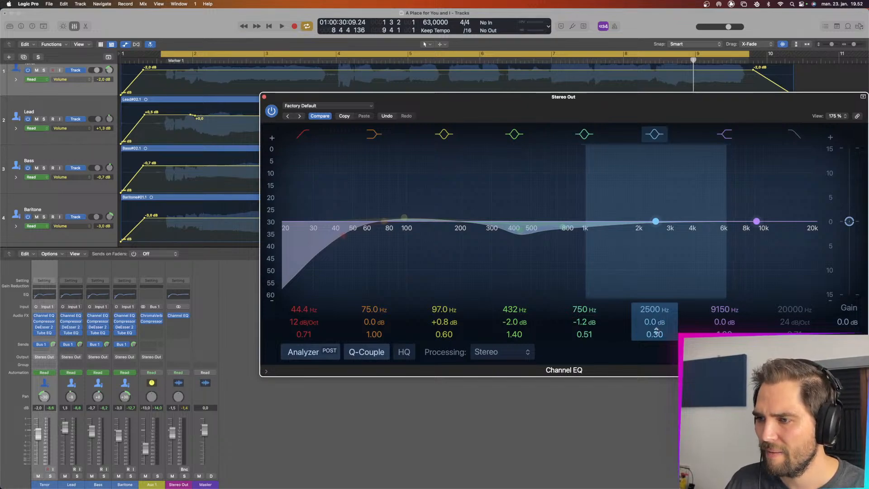
{"action": "left_click_drag", "start_coordinate": [584, 334], "coordinate": [584, 306]}
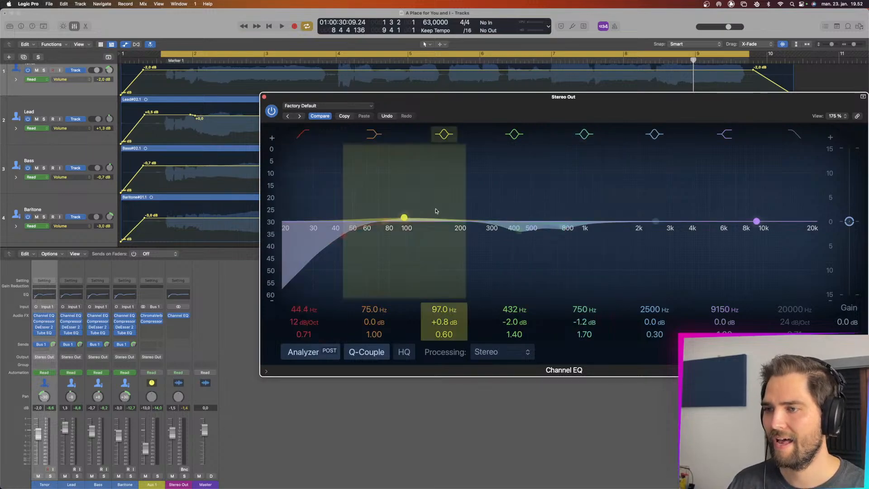
{"action": "left_click_drag", "start_coordinate": [584, 170], "coordinate": [574, 169]}
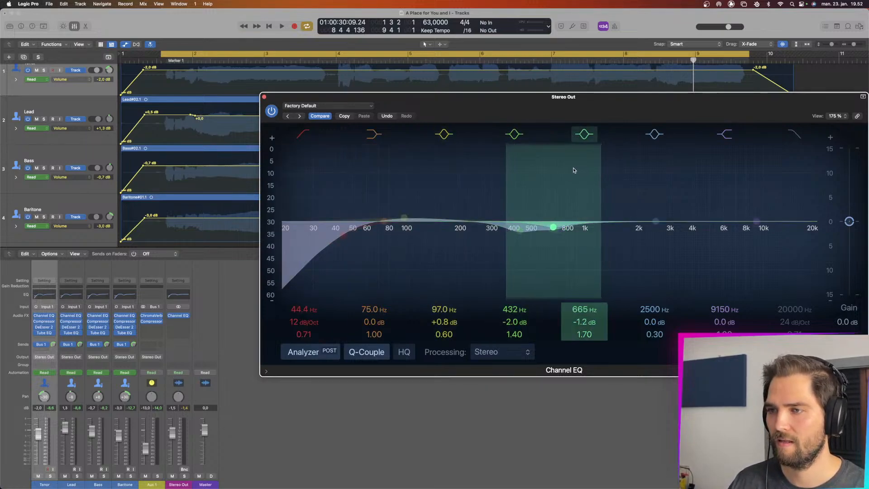
{"action": "left_click", "coordinate": [264, 97]}
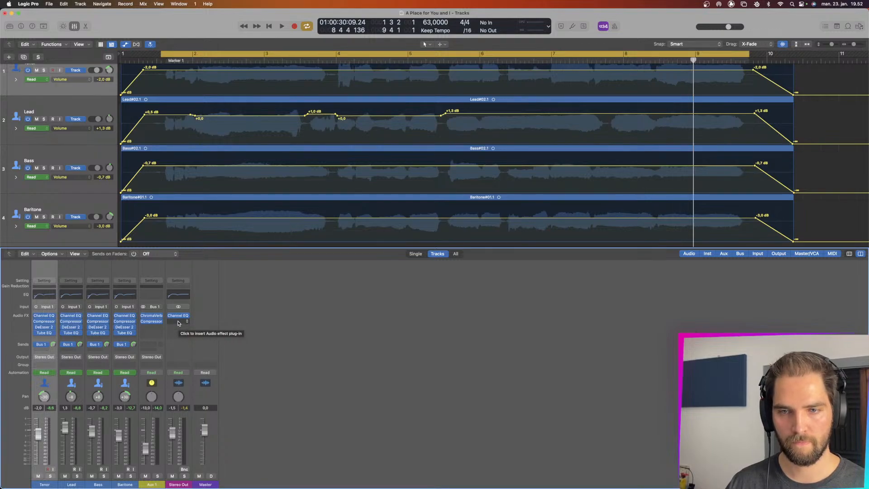
- Open the effect choices for the empty insert below the Stereo Out Channel EQ and browse to Audio Units
{"action": "left_click", "coordinate": [179, 321]}
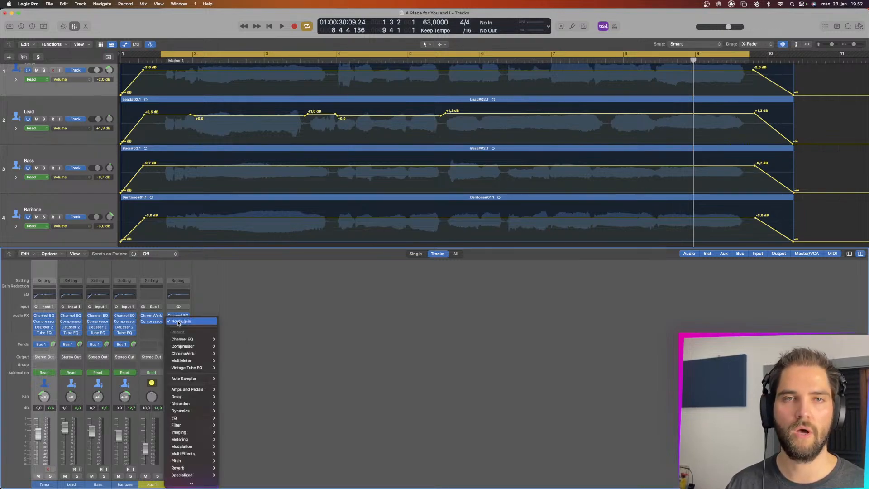
{"action": "mouse_move", "coordinate": [188, 348]}
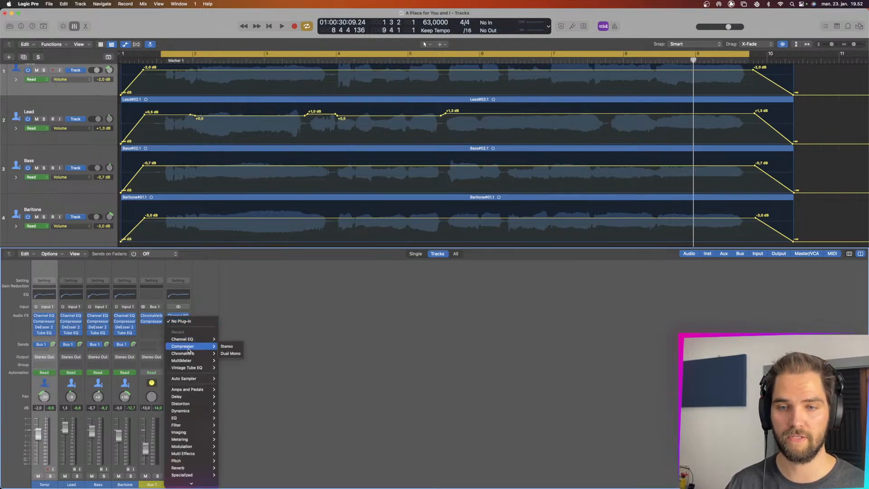
{"action": "mouse_move", "coordinate": [184, 482]}
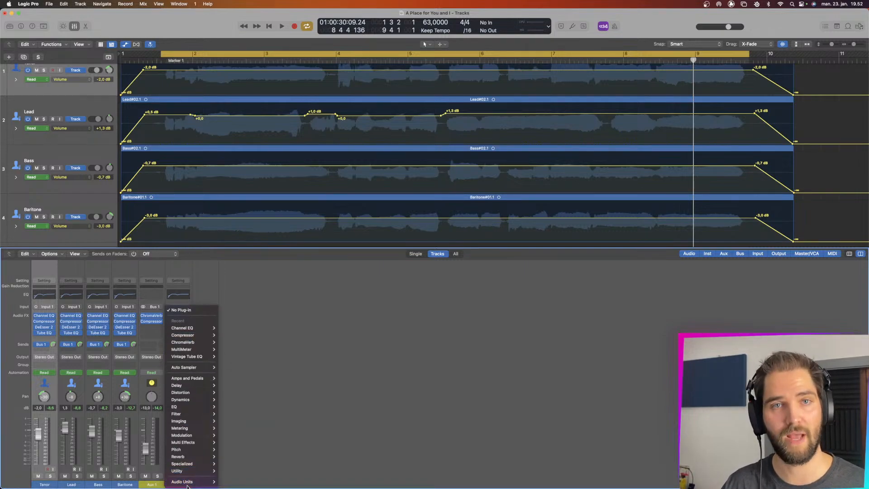
- Insert the stereo TDR Kotelnikov compressor on the Stereo Out channel and move its window clear of the track regions
{"action": "mouse_move", "coordinate": [262, 474]}
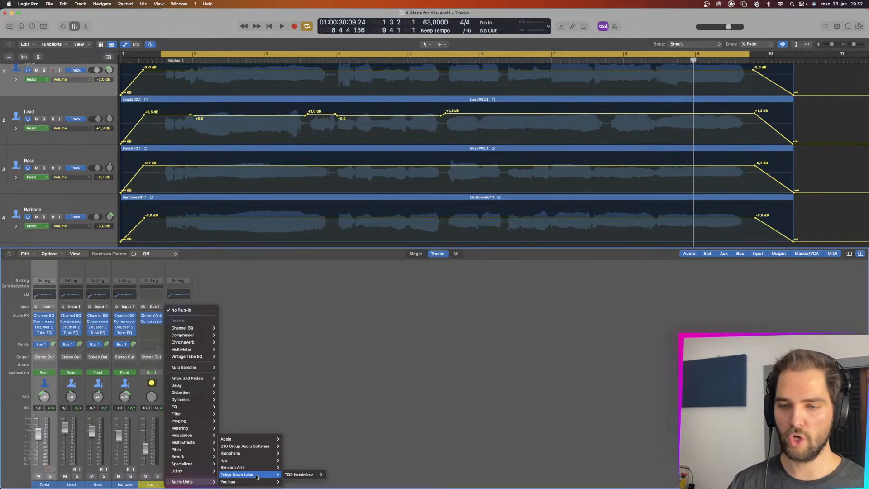
{"action": "mouse_move", "coordinate": [294, 476]}
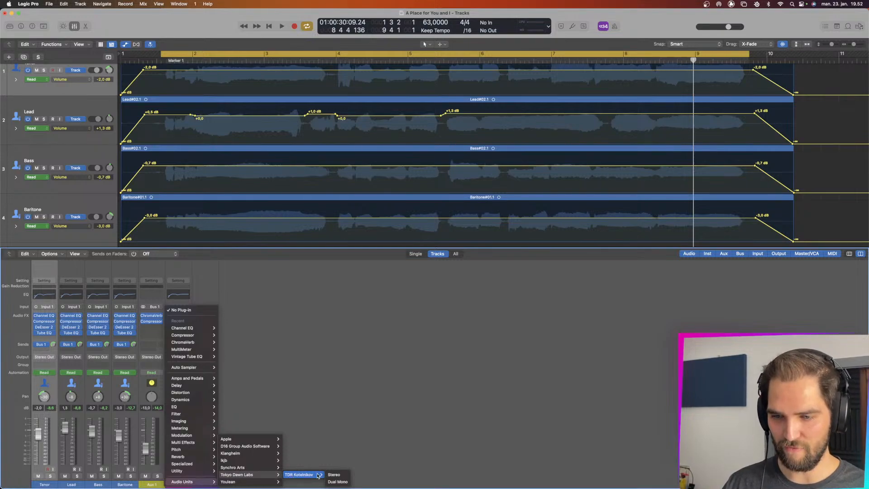
{"action": "left_click", "coordinate": [336, 477]}
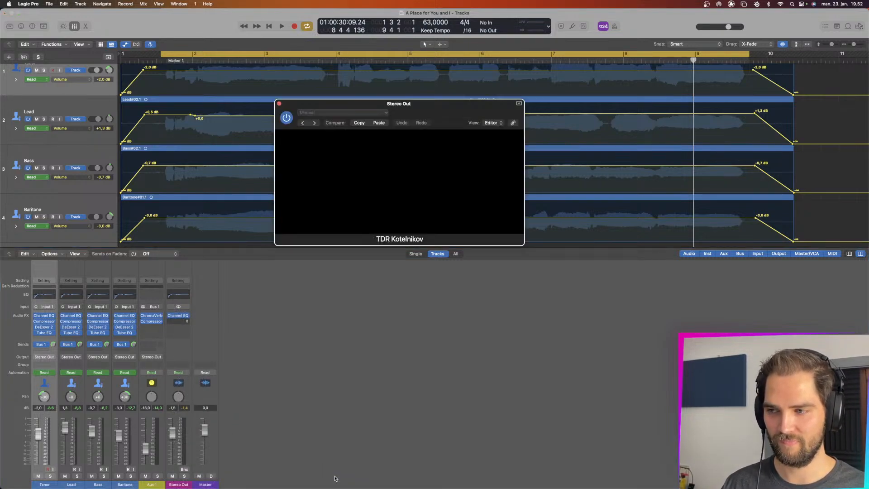
{"action": "left_click", "coordinate": [351, 112]}
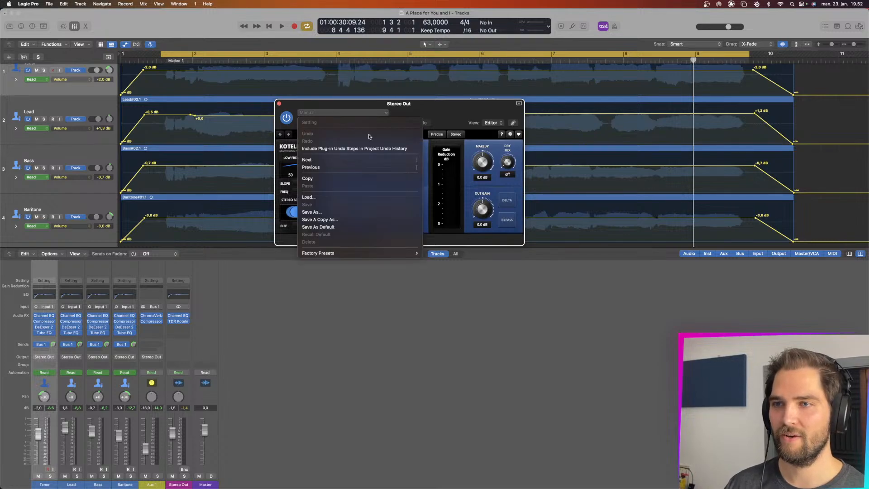
{"action": "left_click", "coordinate": [411, 105]}
{"action": "left_click_drag", "start_coordinate": [426, 110], "coordinate": [434, 279]}
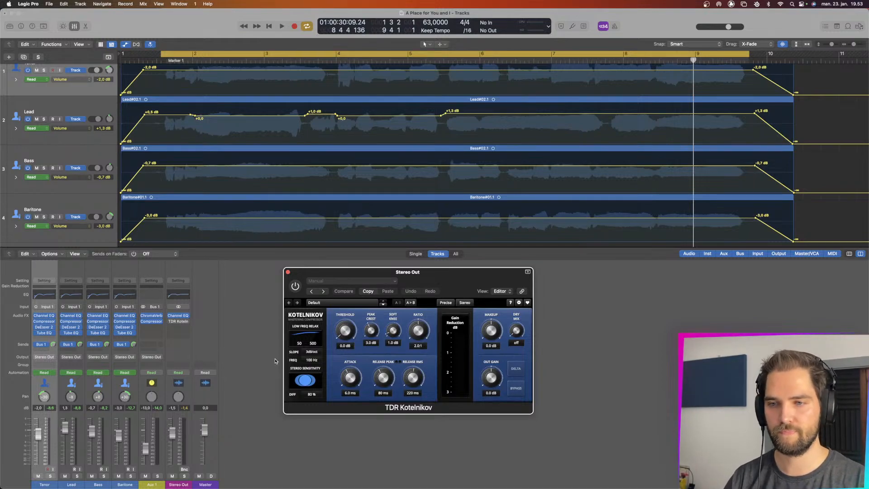
- Load the Mastering - Warm factory preset in the Kotelnikov compressor
{"action": "left_click", "coordinate": [334, 284]}
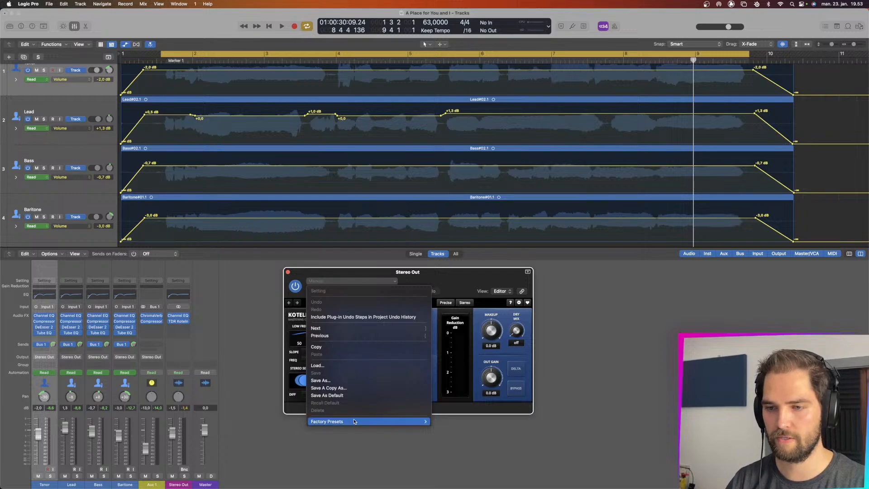
{"action": "mouse_move", "coordinate": [355, 421]}
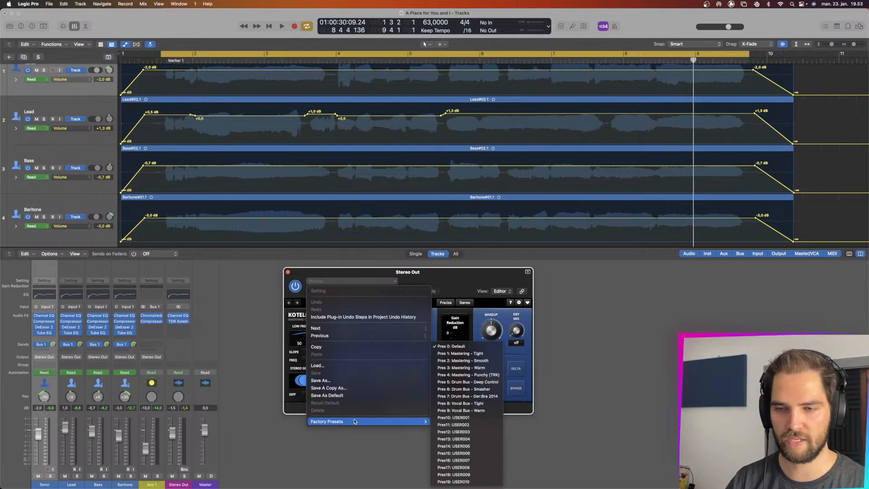
{"action": "left_click", "coordinate": [487, 368]}
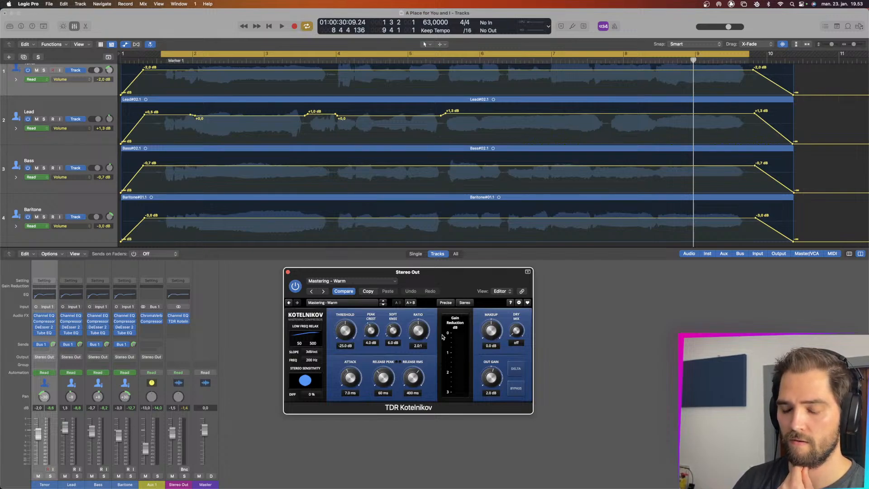
- During playback, balance the compressor at -21.3 dB threshold and 3.0 dB makeup against a Stereo Out fader level of -2.0 dB
{"action": "key", "text": "space"}
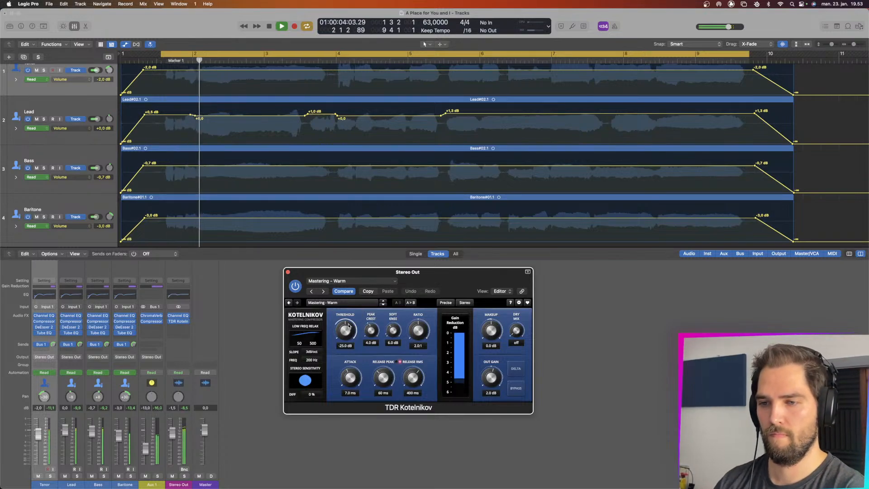
{"action": "left_click_drag", "start_coordinate": [345, 330], "coordinate": [345, 322]}
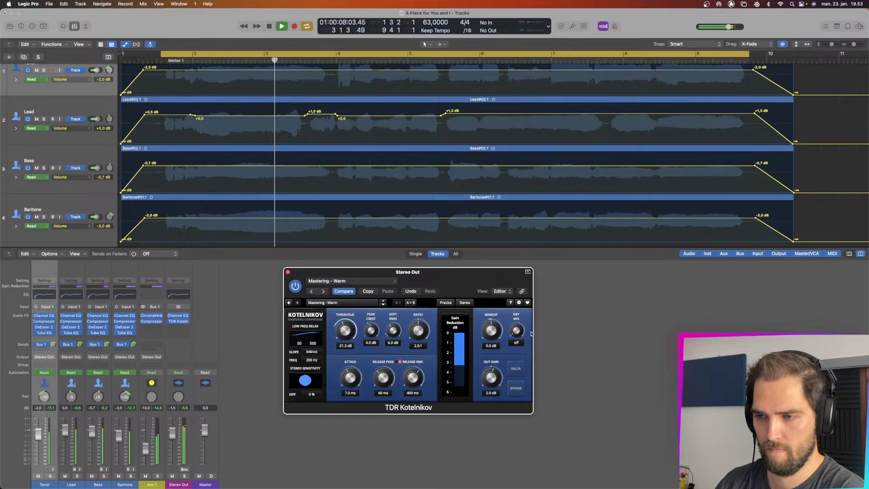
{"action": "left_click_drag", "start_coordinate": [491, 330], "coordinate": [491, 323]}
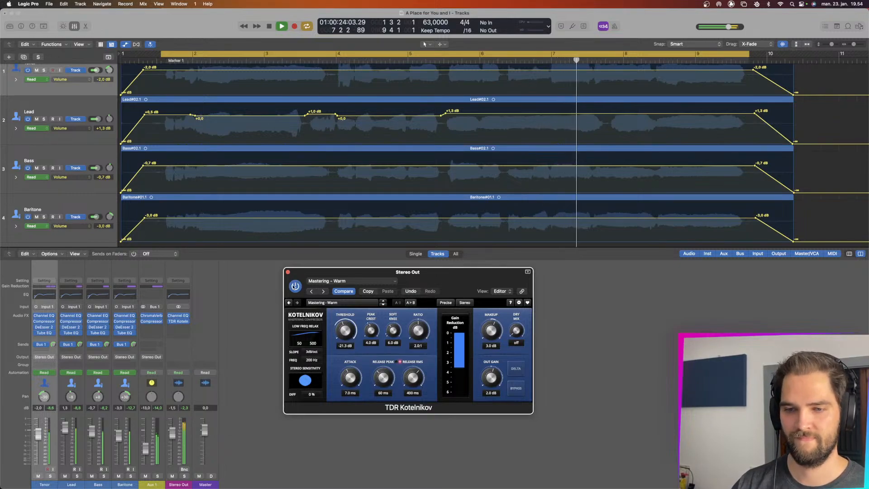
{"action": "left_click_drag", "start_coordinate": [174, 436], "coordinate": [173, 439]}
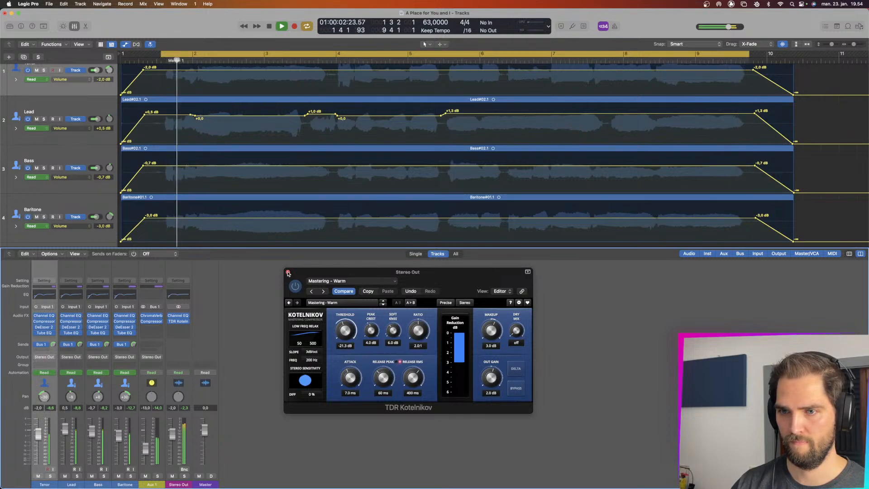
- Try an extreme compressor threshold of -33.4 dB and listen to the mix from the cycle start
{"action": "left_click_drag", "start_coordinate": [354, 335], "coordinate": [354, 362]}
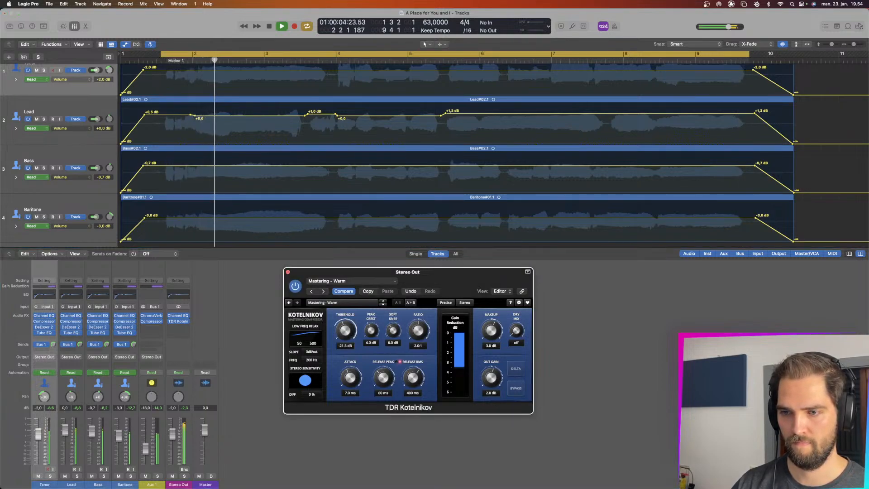
{"action": "key", "text": "space"}
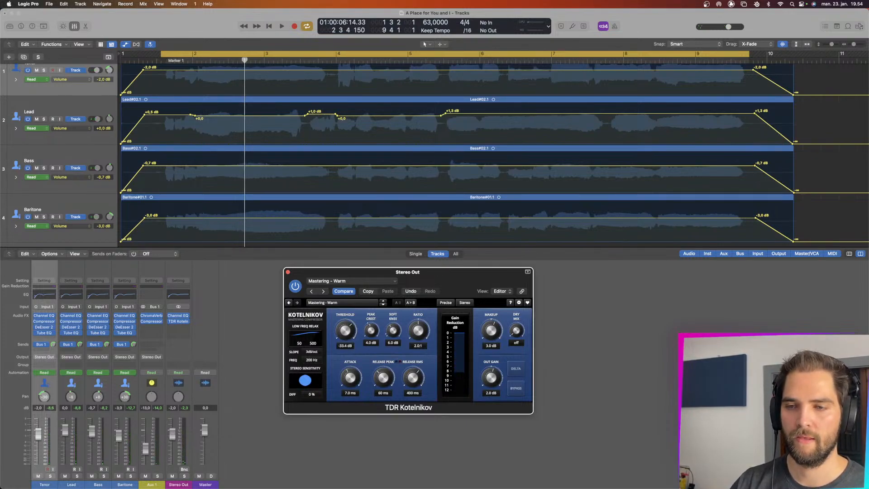
{"action": "key", "text": "space"}
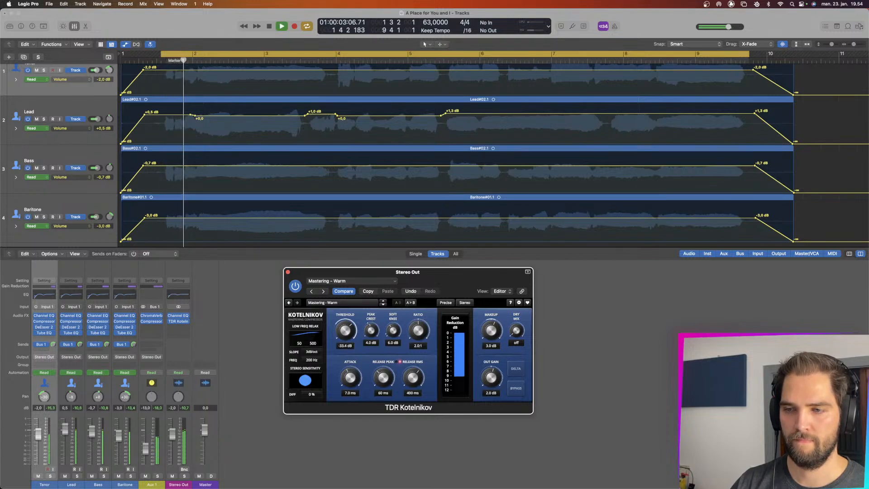
- Readjust the compressor's threshold to -21.3 dB and makeup to 3.3 dB while listening, and close the plug-in with playback stopped
{"action": "key", "text": "space"}
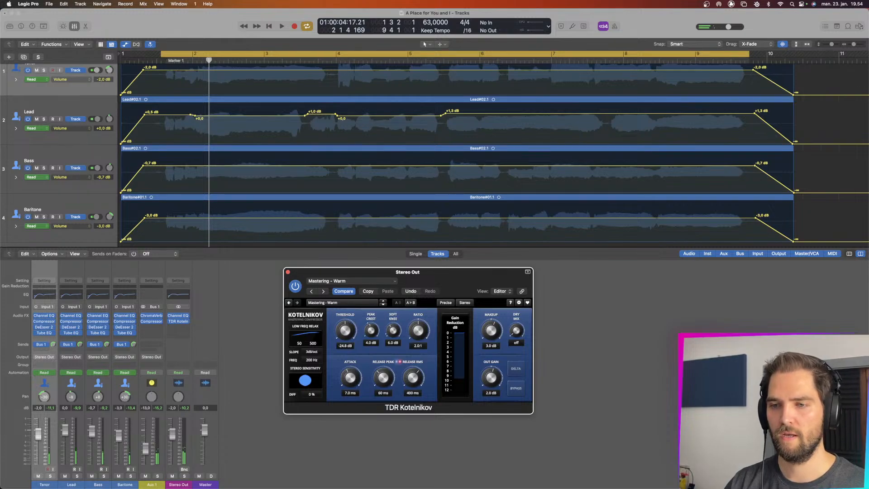
{"action": "key", "text": "space"}
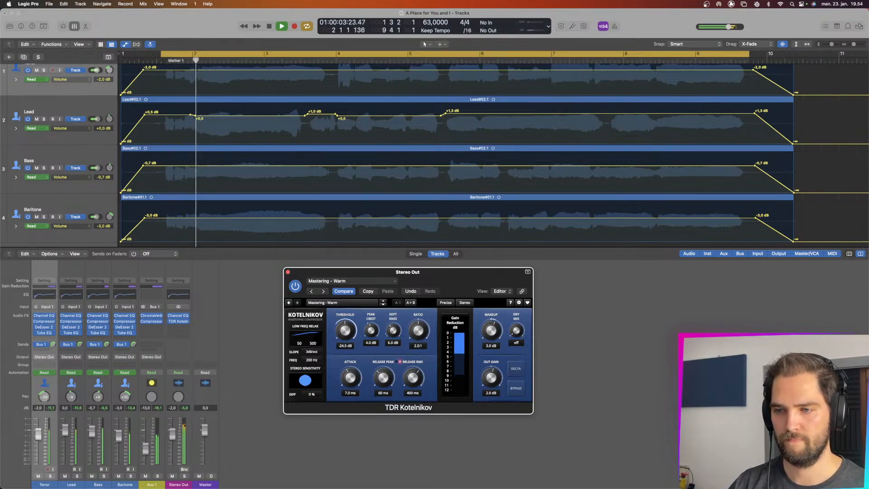
{"action": "left_click", "coordinate": [449, 335]}
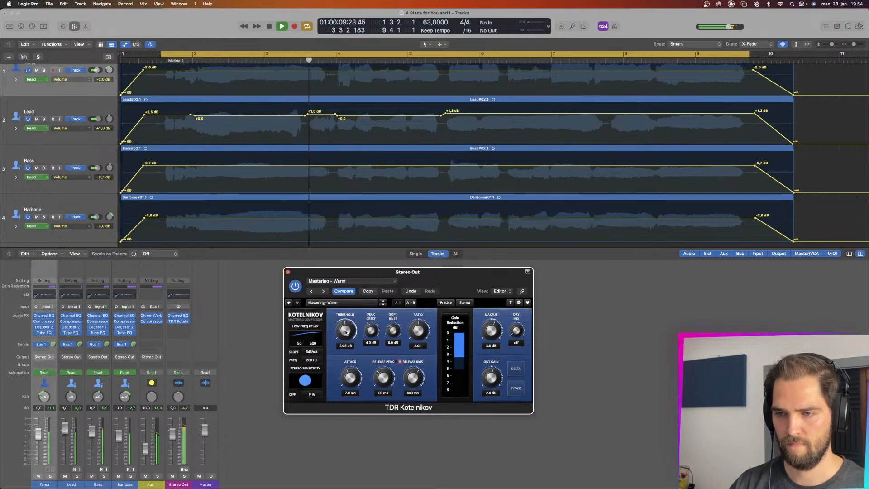
{"action": "left_click_drag", "start_coordinate": [345, 333], "coordinate": [346, 324]}
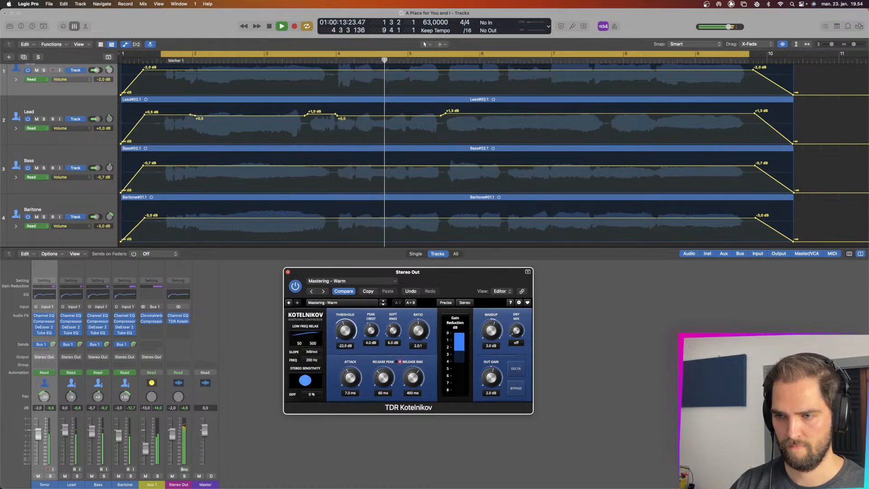
{"action": "key", "text": "space"}
{"action": "key", "text": "space"}
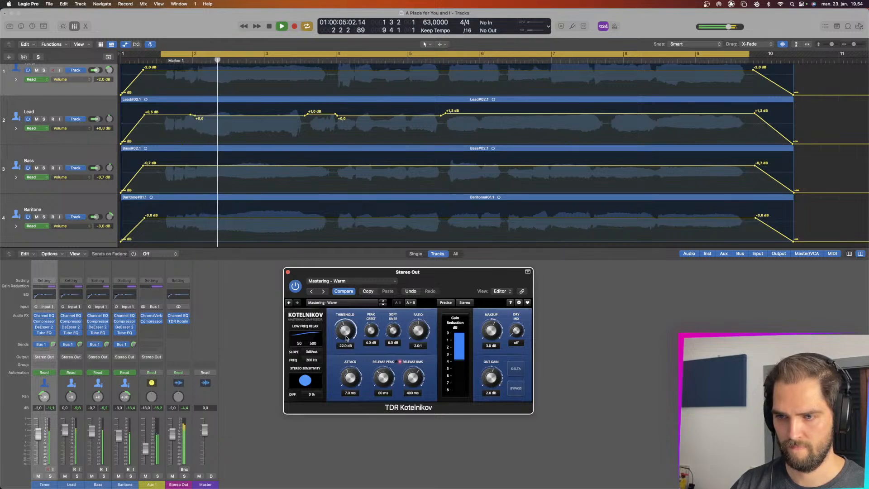
{"action": "left_click_drag", "start_coordinate": [346, 337], "coordinate": [490, 326]}
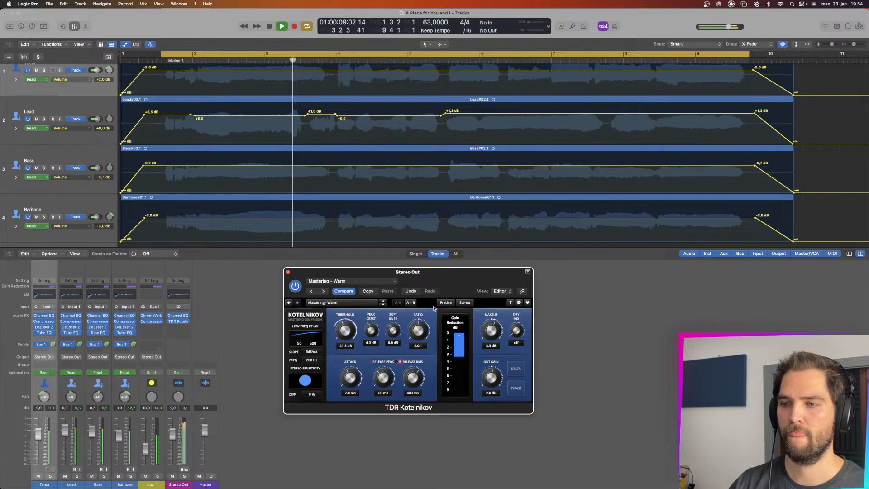
{"action": "left_click", "coordinate": [288, 272]}
{"action": "key", "text": "space"}
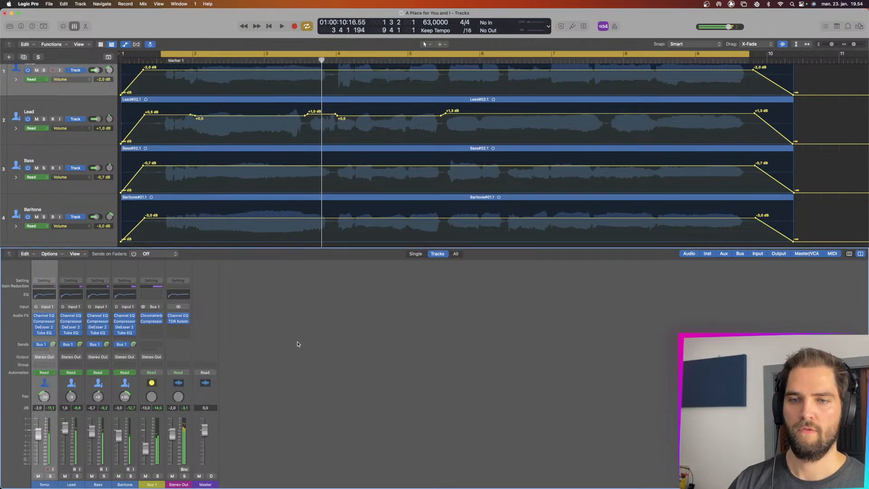
- Insert the stereo Luftikus equalizer after the compressor on Stereo Out and move its window into the empty mixer area
{"action": "left_click", "coordinate": [188, 328]}
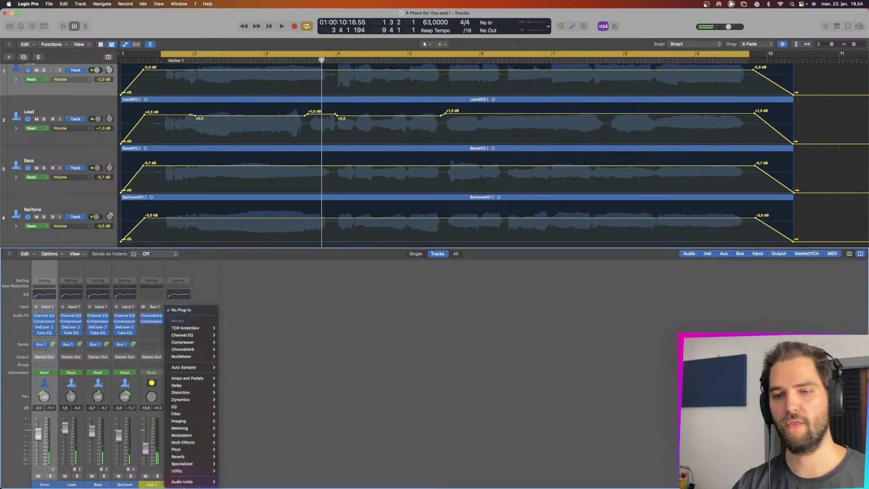
{"action": "mouse_move", "coordinate": [203, 482]}
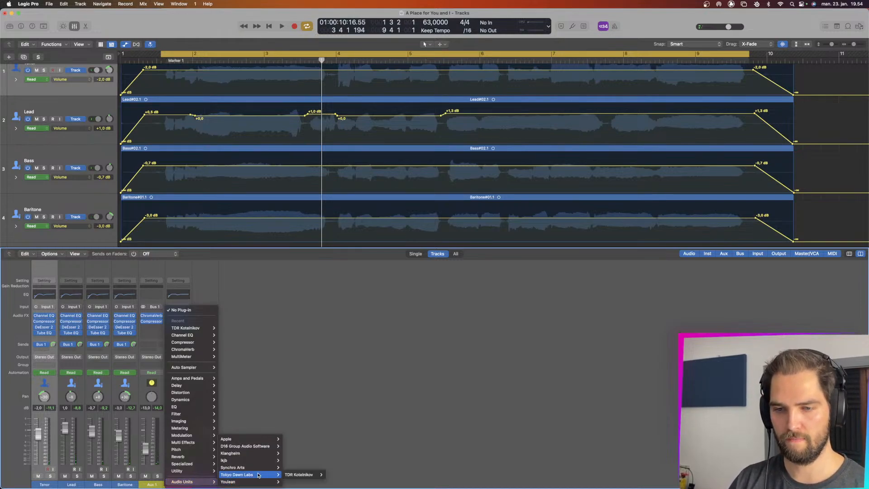
{"action": "mouse_move", "coordinate": [262, 459]}
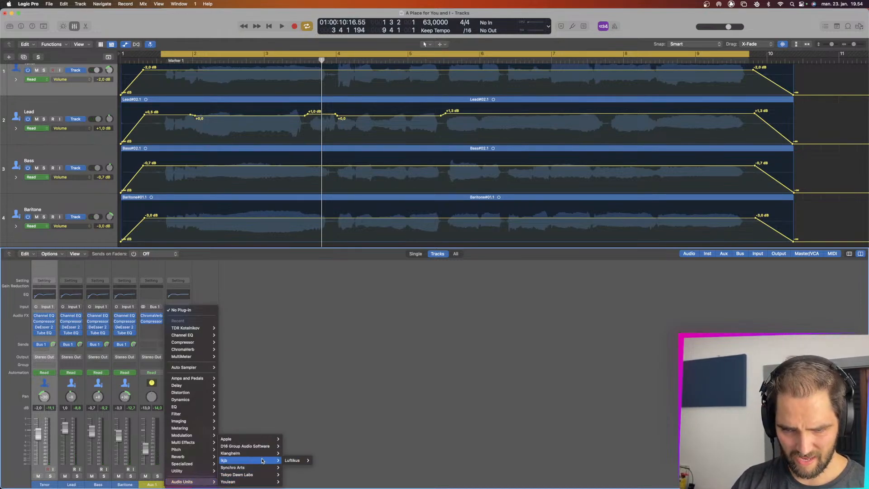
{"action": "mouse_move", "coordinate": [294, 460]}
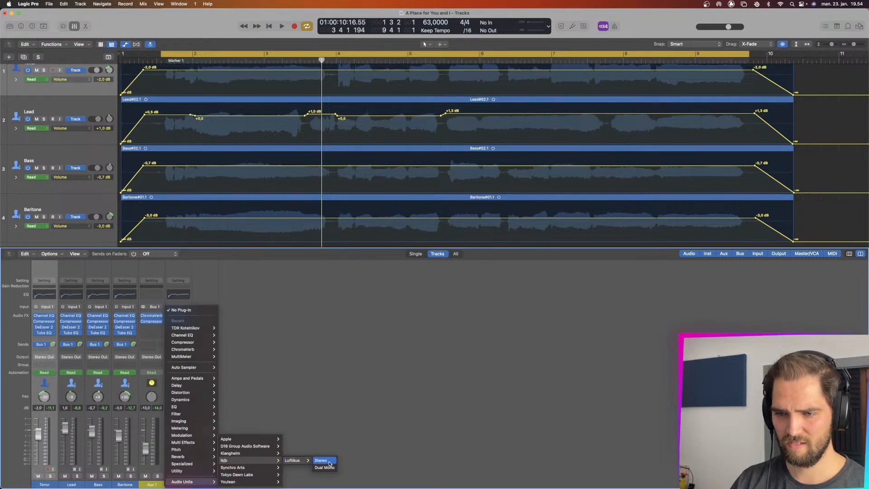
{"action": "left_click", "coordinate": [324, 461]}
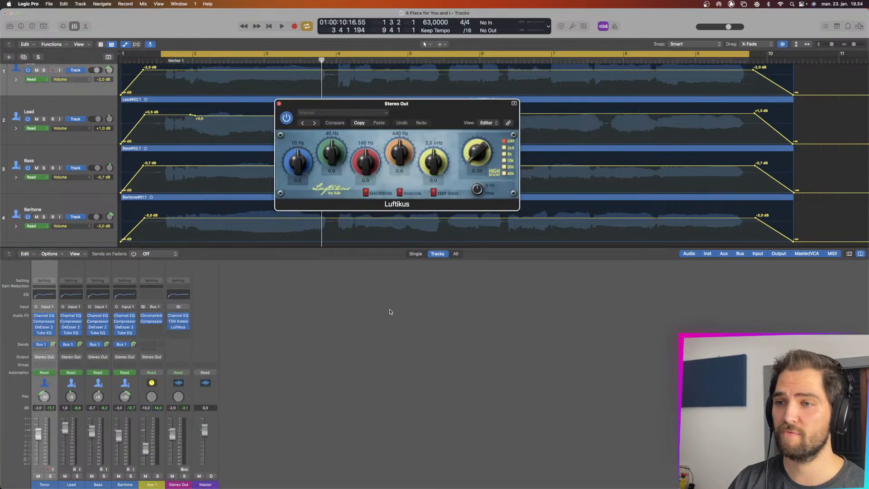
{"action": "left_click_drag", "start_coordinate": [454, 106], "coordinate": [497, 236]}
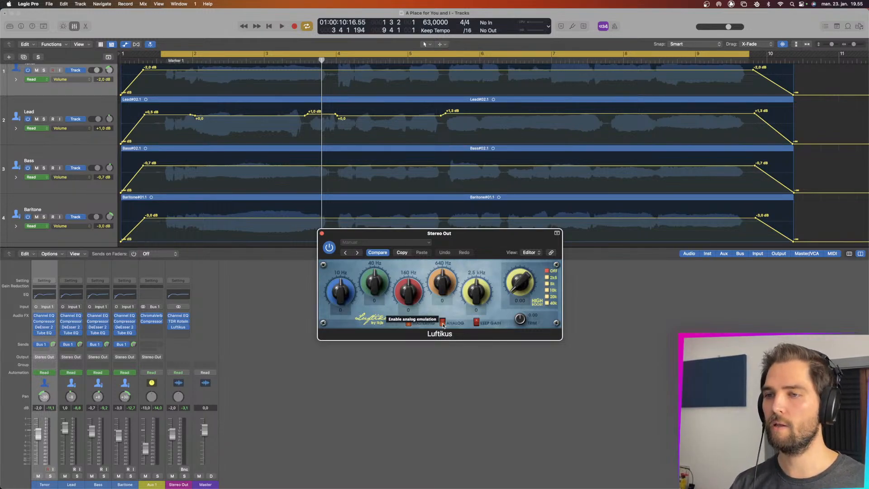
{"action": "left_click_drag", "start_coordinate": [475, 235], "coordinate": [473, 310]}
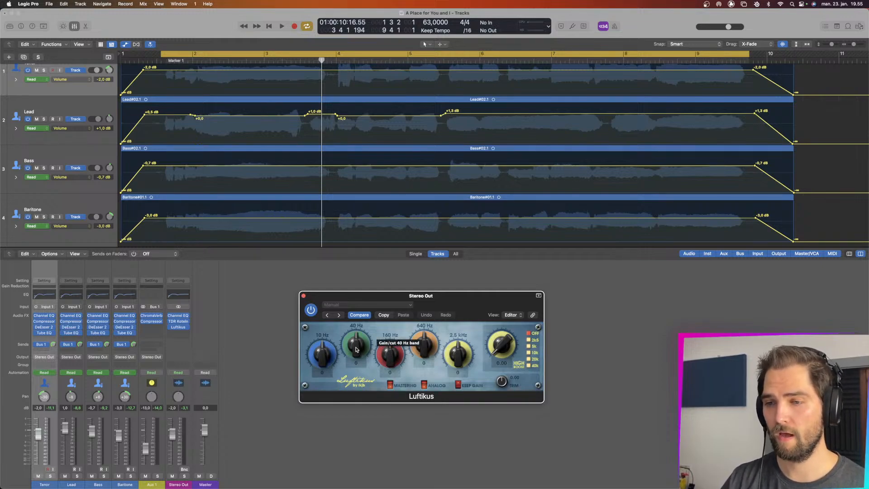
- Set Luftikus's high boost to 10k with a gain of 6.5 and audition it from the cycle start
{"action": "left_click", "coordinate": [530, 353]}
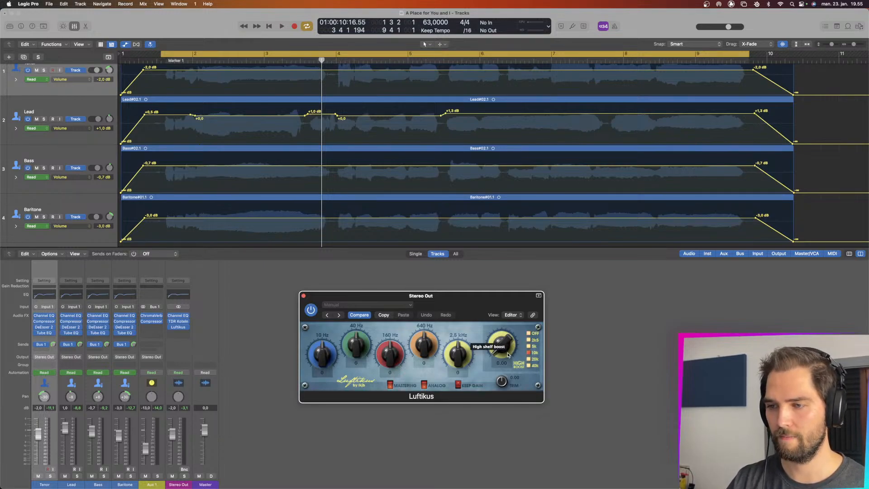
{"action": "left_click_drag", "start_coordinate": [502, 351], "coordinate": [503, 307]}
{"action": "key", "text": "space"}
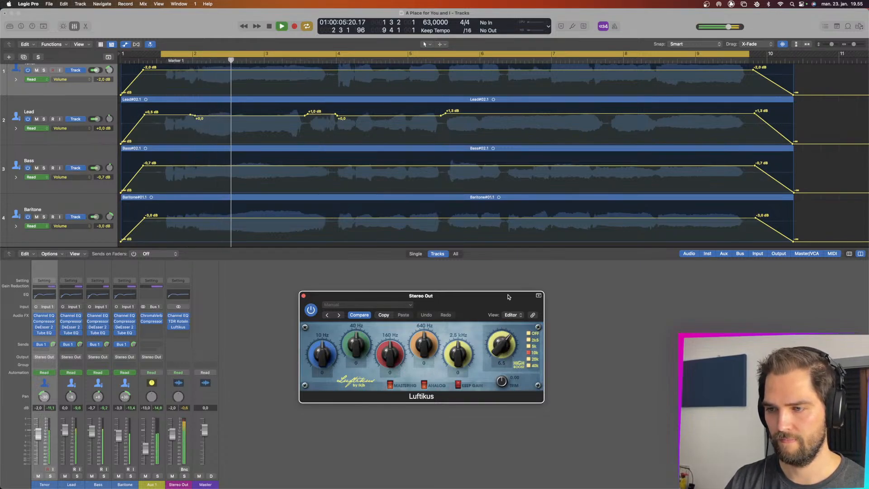
{"action": "key", "text": "space"}
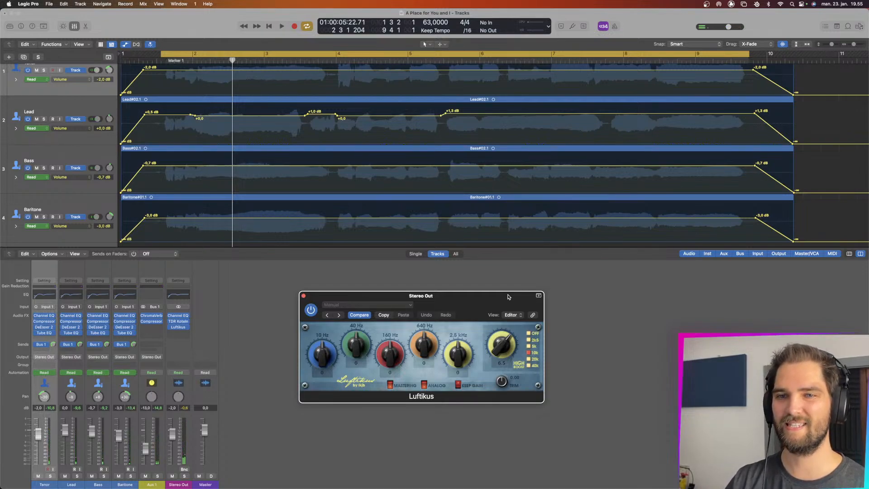
{"action": "key", "text": "space"}
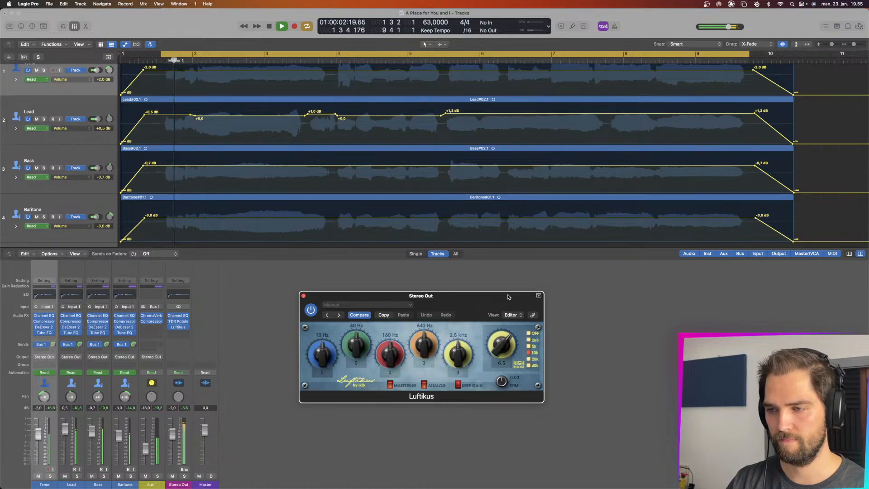
- Compare the Luftikus high boost at 20k and 5k against 10k by ear, with its gain at 5.5
{"action": "mouse_move", "coordinate": [508, 296]}
{"action": "left_mouse_down"}
{"action": "mouse_move", "coordinate": [495, 345]}
{"action": "mouse_move", "coordinate": [510, 310]}
{"action": "left_mouse_up"}
{"action": "left_click", "coordinate": [529, 360]}
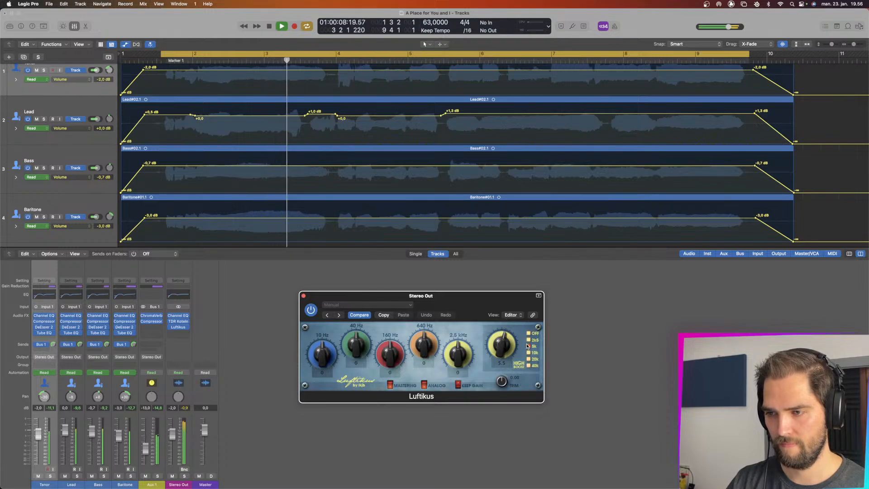
{"action": "left_click", "coordinate": [528, 346]}
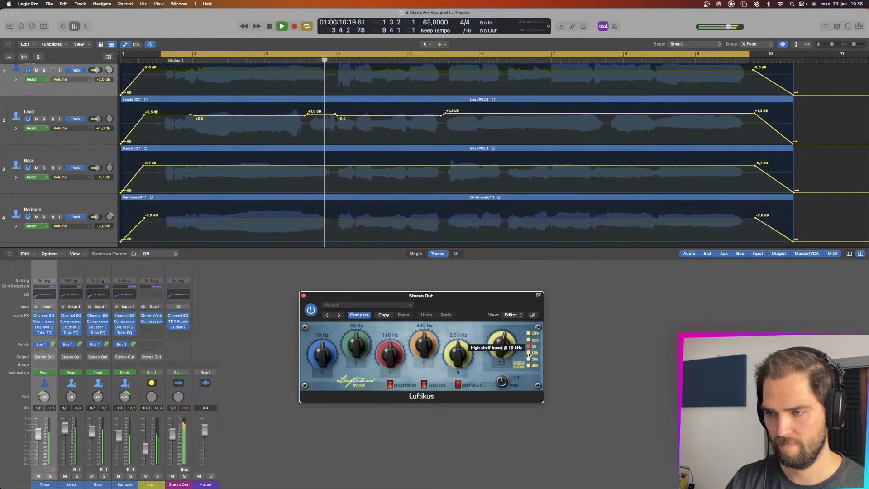
{"action": "left_click", "coordinate": [528, 353]}
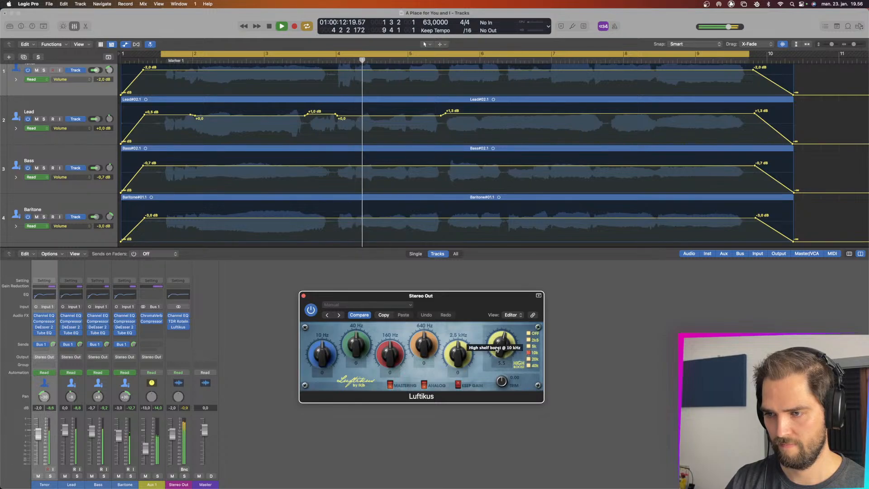
- Set the high boost gain to 1.5 and the 2.5 kHz band to 1, with the Stereo Out fader lowered to -5.9 dB
{"action": "left_click_drag", "start_coordinate": [501, 346], "coordinate": [463, 344]}
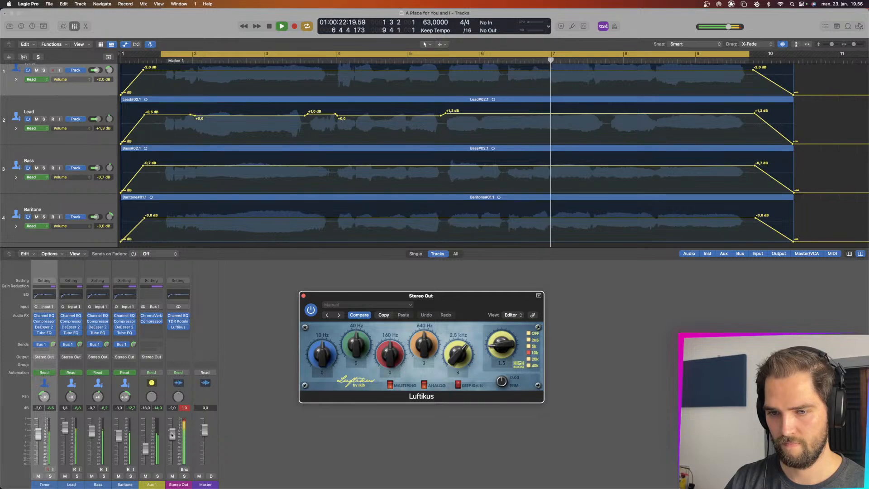
{"action": "left_click_drag", "start_coordinate": [172, 433], "coordinate": [172, 441]}
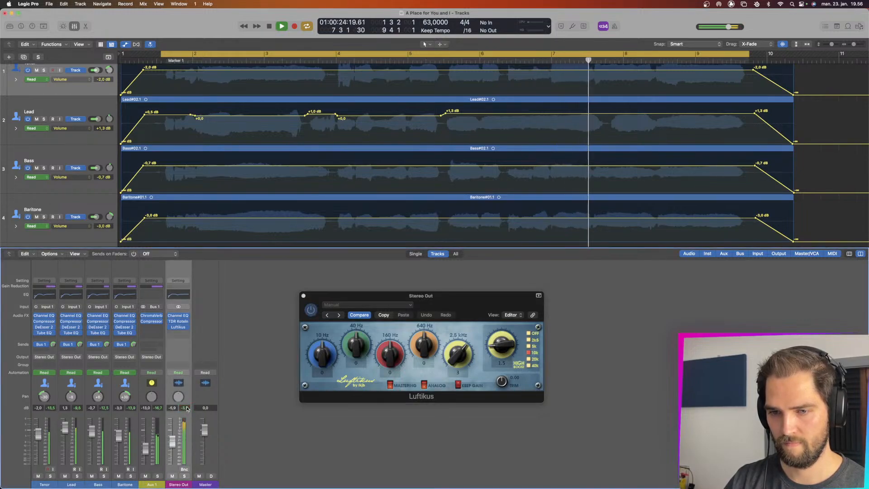
{"action": "left_click_drag", "start_coordinate": [463, 350], "coordinate": [461, 356]}
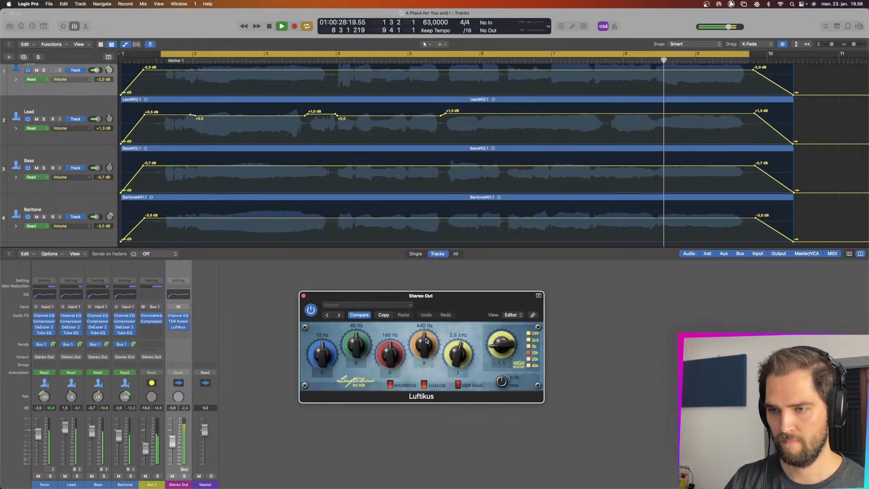
- Try exaggerated boosts of the 640 Hz band up to 6 while listening, with the Stereo Out fader pulled down to -11.6 dB
{"action": "left_click_drag", "start_coordinate": [431, 340], "coordinate": [429, 311]}
{"action": "mouse_move", "coordinate": [425, 345]}
{"action": "left_mouse_down"}
{"action": "mouse_move", "coordinate": [424, 377]}
{"action": "mouse_move", "coordinate": [425, 341]}
{"action": "left_mouse_up"}
{"action": "key", "text": "space"}
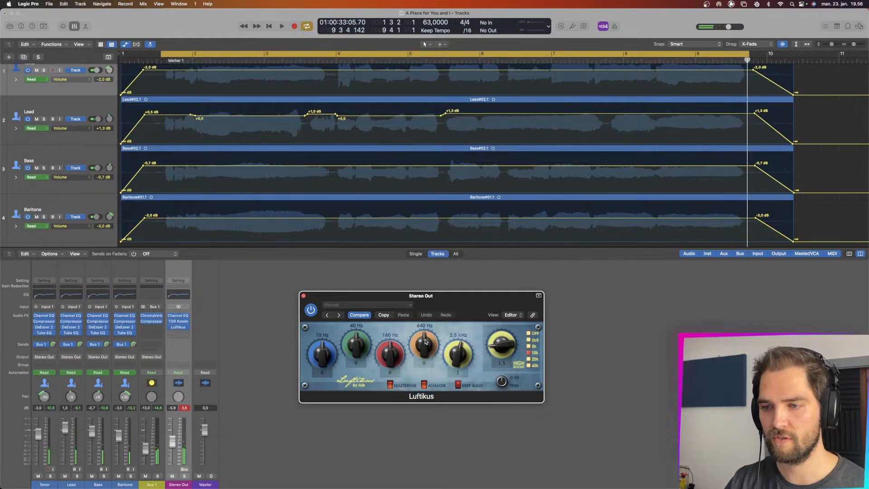
{"action": "left_click", "coordinate": [188, 408]}
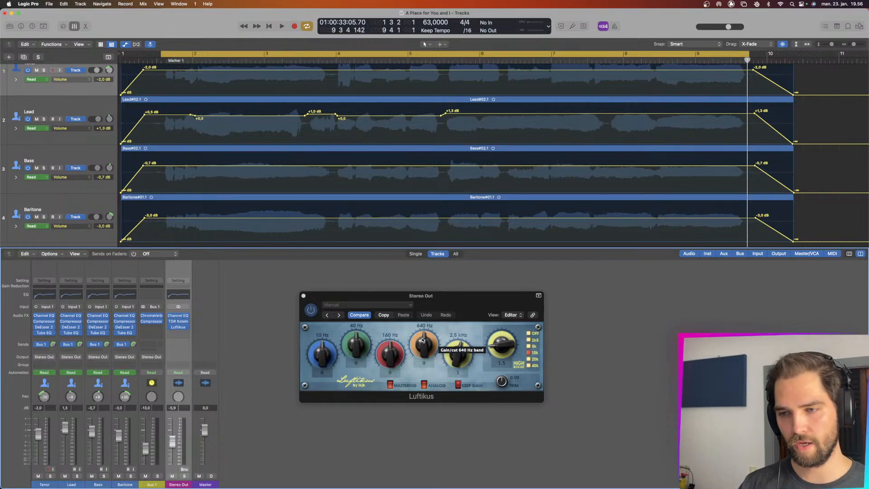
{"action": "key", "text": "space"}
{"action": "left_click_drag", "start_coordinate": [422, 339], "coordinate": [427, 323]}
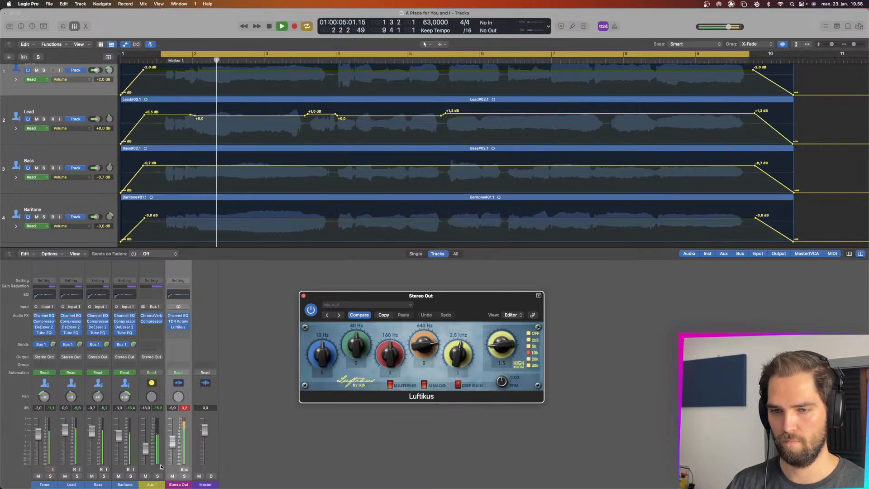
{"action": "left_click_drag", "start_coordinate": [173, 442], "coordinate": [173, 448]}
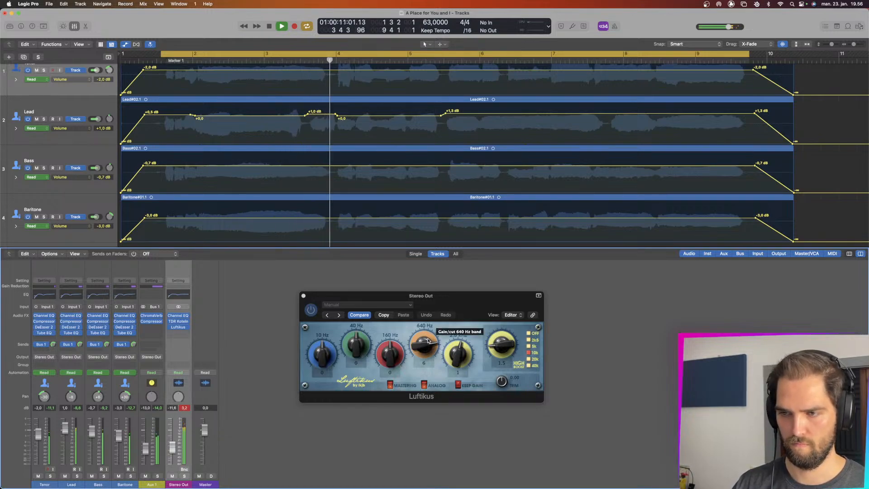
{"action": "key", "text": "space"}
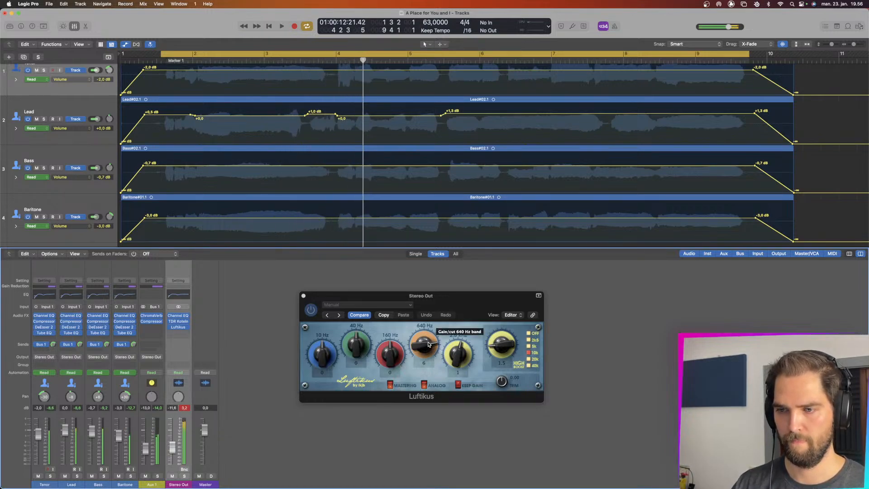
- Audition a 640 Hz setting of -3, settle on -1, and raise the Stereo Out fader to -1.2 dB
{"action": "left_click_drag", "start_coordinate": [429, 341], "coordinate": [427, 381]}
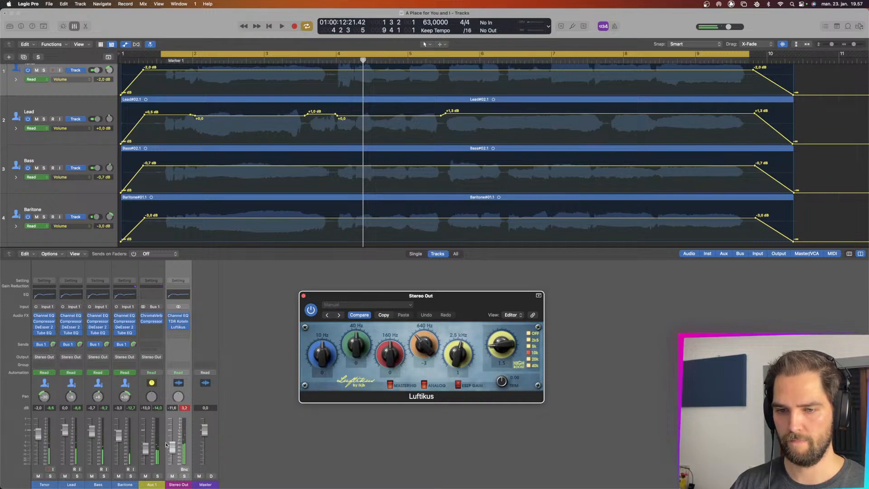
{"action": "key", "text": "space"}
{"action": "left_click_drag", "start_coordinate": [172, 447], "coordinate": [172, 434]}
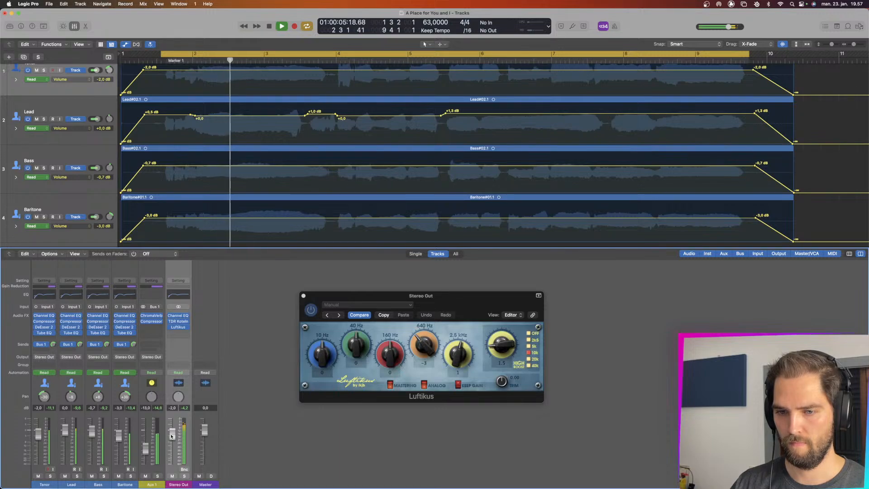
{"action": "left_click", "coordinate": [422, 352]}
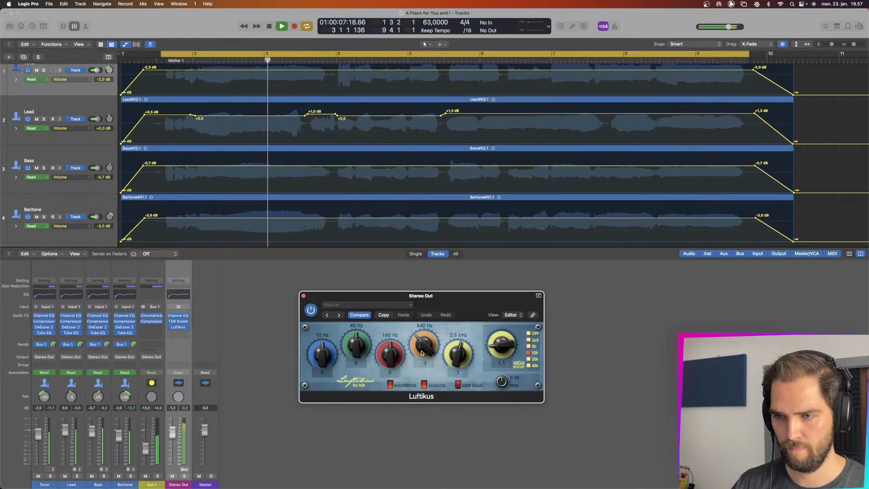
{"action": "left_click_drag", "start_coordinate": [422, 352], "coordinate": [425, 346]}
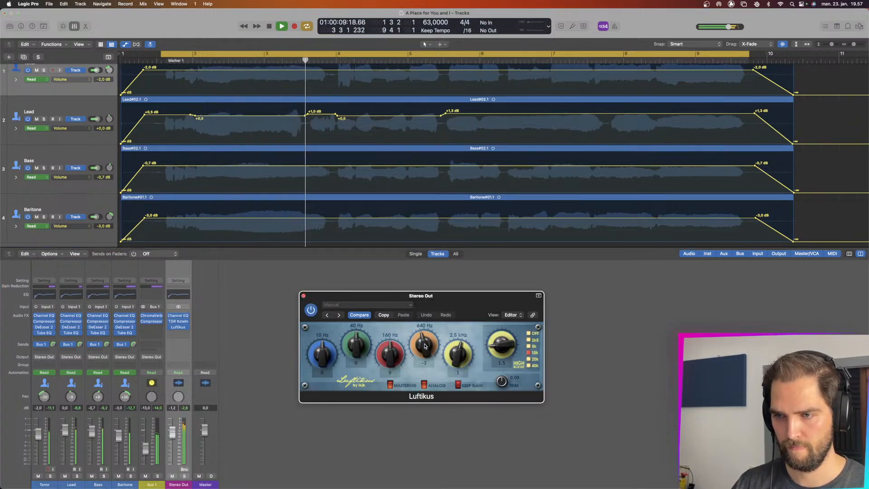
{"action": "key", "text": "space"}
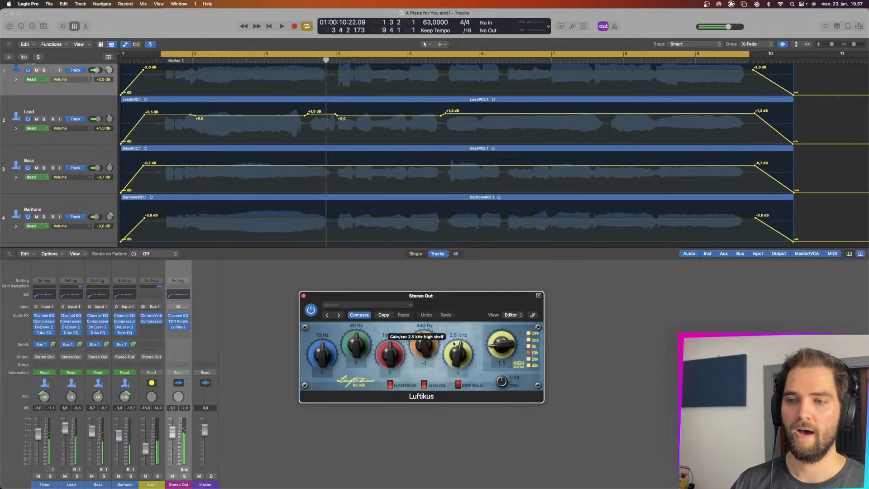
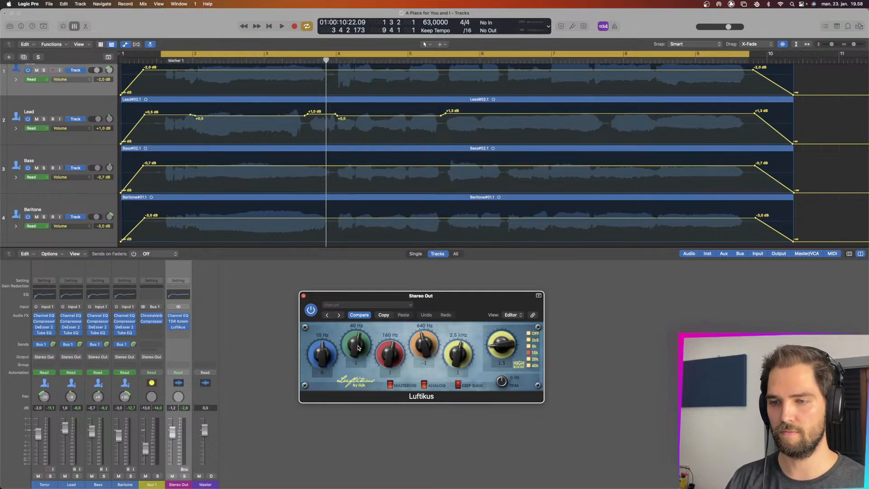
- Audition the 160 Hz band at 5, ease it back to 2, and lower the Stereo Out fader to -3.6 dB
{"action": "key", "text": "space"}
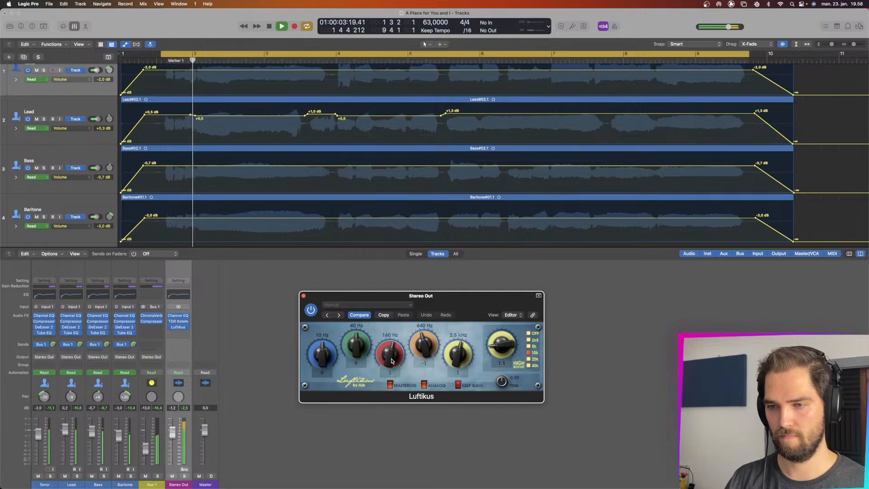
{"action": "left_click_drag", "start_coordinate": [391, 354], "coordinate": [392, 343]}
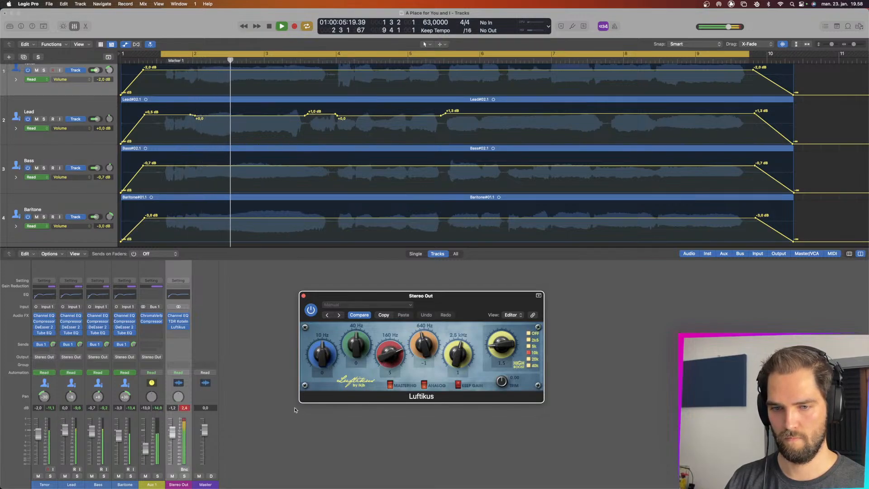
{"action": "left_click_drag", "start_coordinate": [173, 435], "coordinate": [172, 436]}
{"action": "left_click", "coordinate": [184, 408]}
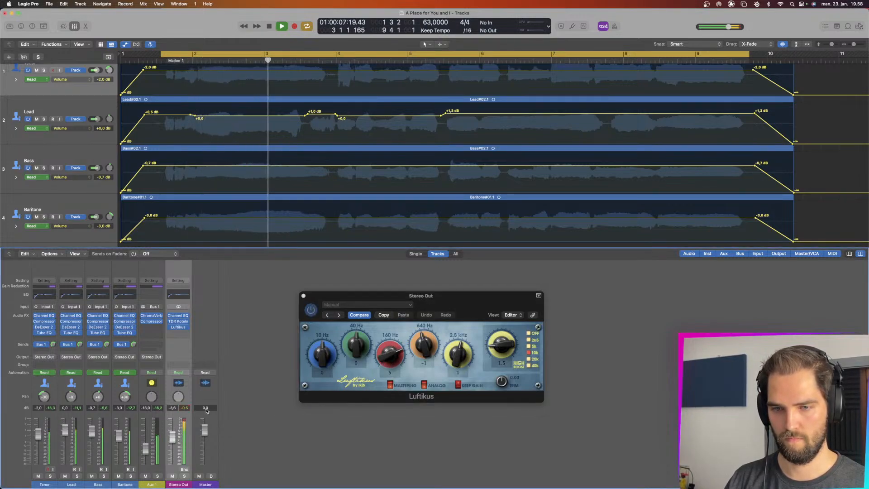
{"action": "left_click_drag", "start_coordinate": [390, 357], "coordinate": [359, 343]}
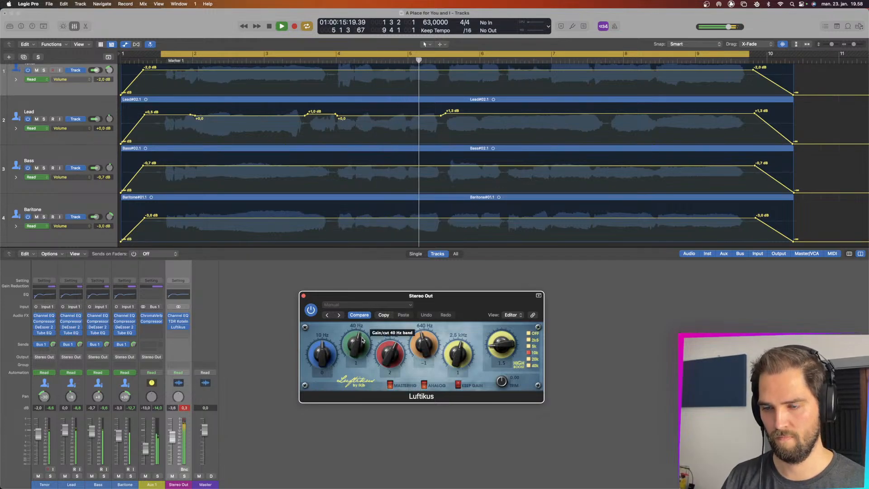
{"action": "key", "text": "space"}
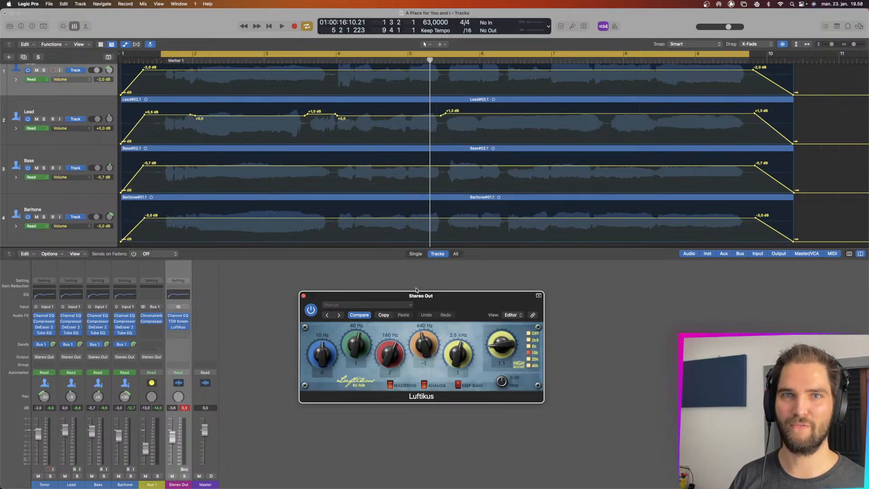
- Close Luftikus, reset the Stereo Out peak reading, and set its fader to -2.5 dB while checking the level from the cycle start
{"action": "left_click", "coordinate": [304, 296]}
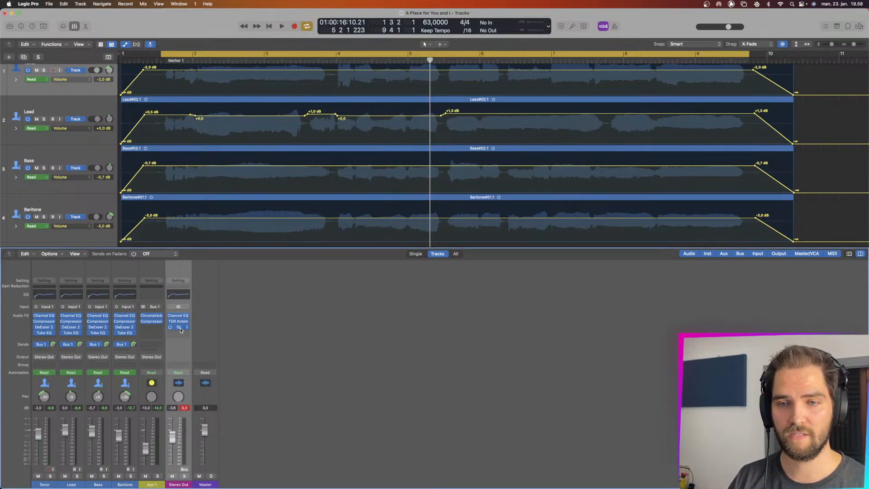
{"action": "left_click", "coordinate": [184, 408]}
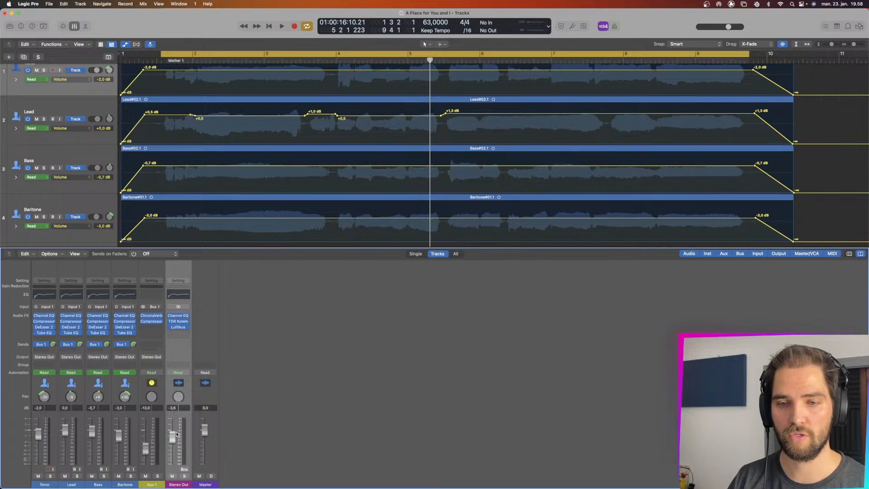
{"action": "left_click_drag", "start_coordinate": [172, 437], "coordinate": [173, 437]}
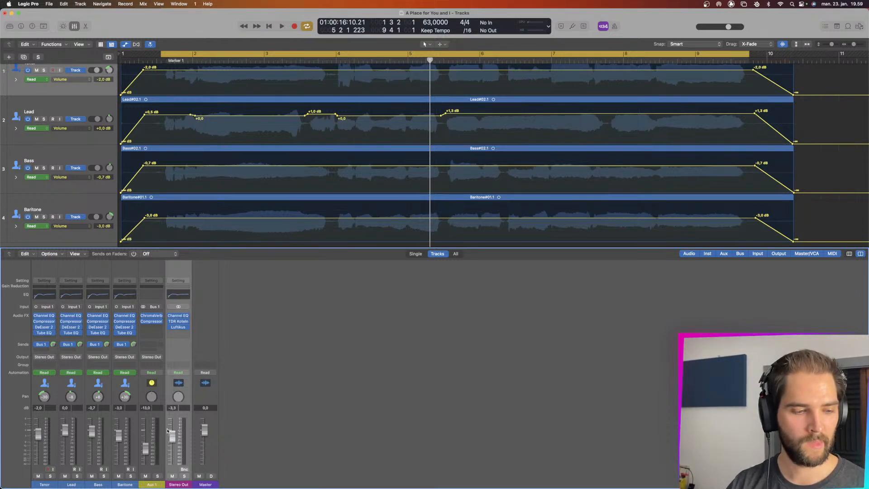
{"action": "key", "text": "space"}
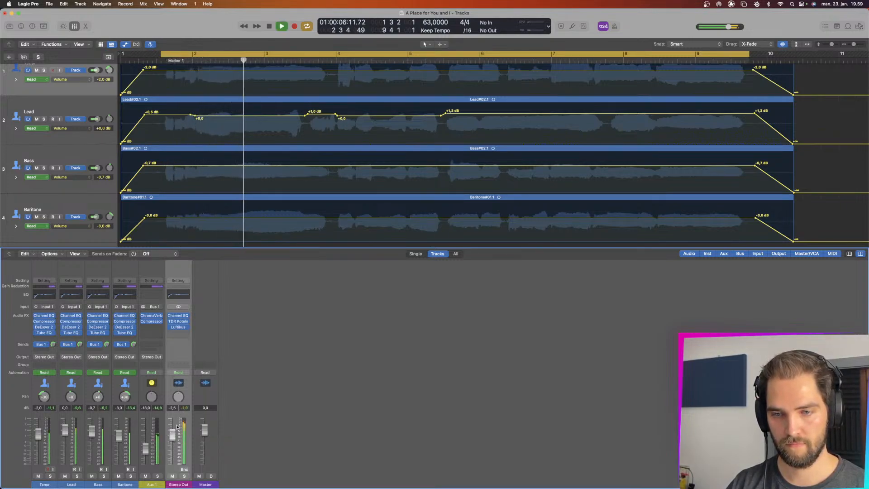
{"action": "key", "text": "space"}
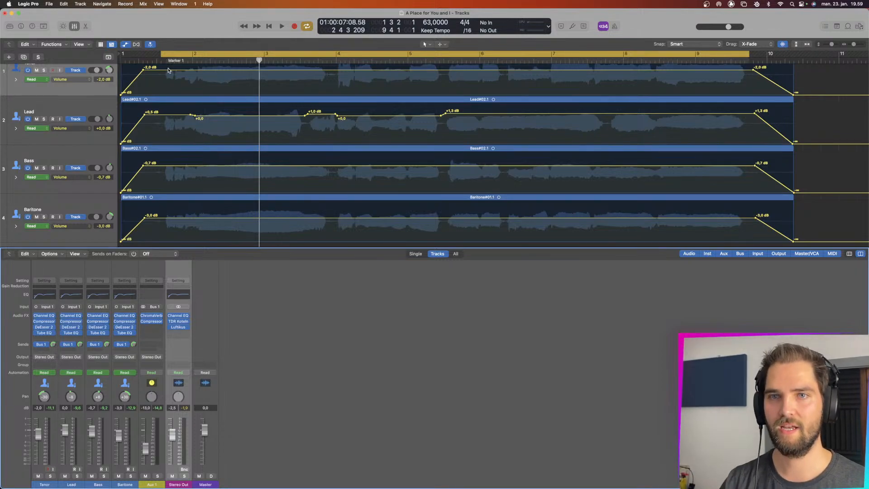
- Show the Flex Pitch view on the tracks with the tenor's track editor open, and enlarge the track rows
{"action": "left_click", "coordinate": [136, 44]}
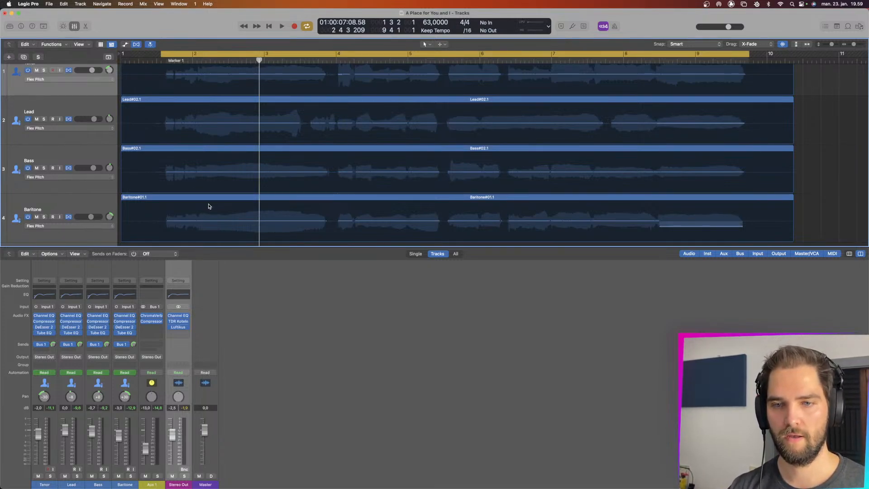
{"action": "key", "text": "e"}
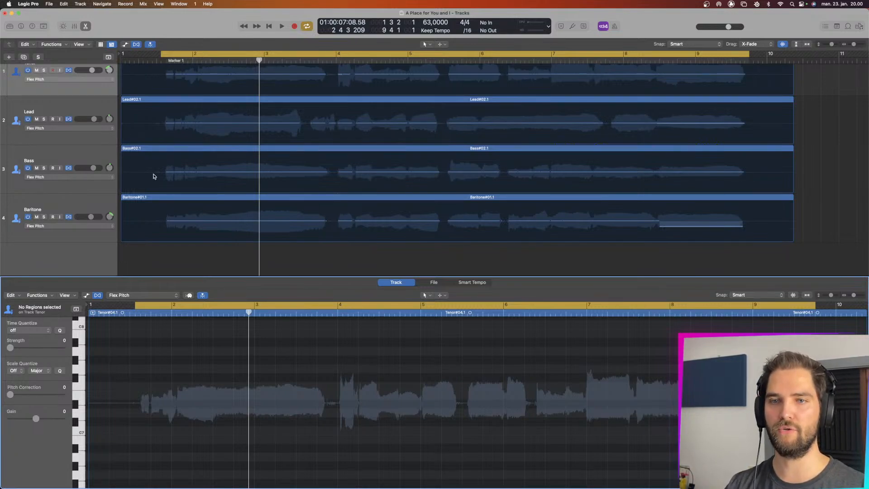
{"action": "left_click", "coordinate": [164, 257]}
{"action": "key", "text": "super+Down"}
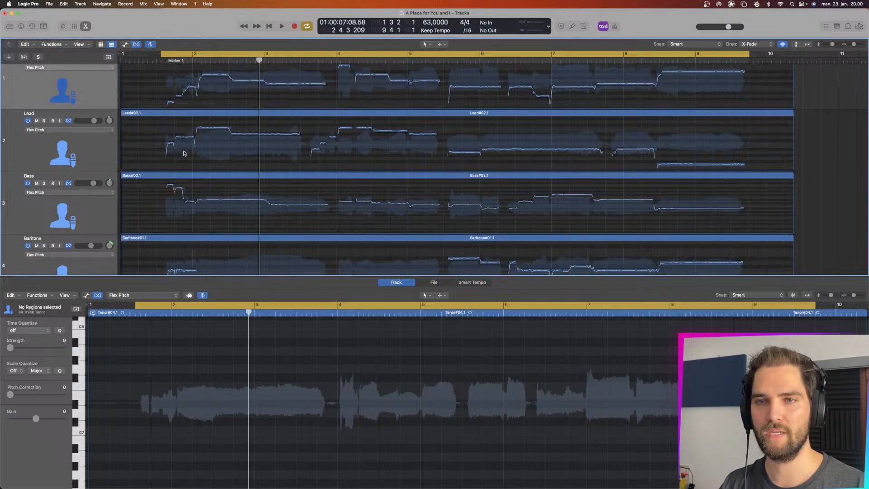
- Hide the Flex view and examine closely how the four voices' first notes line up at Marker 1, with the playhead placed there
{"action": "left_click", "coordinate": [135, 44]}
{"action": "key", "text": "super+Right"}
{"action": "key", "text": "super+Right"}
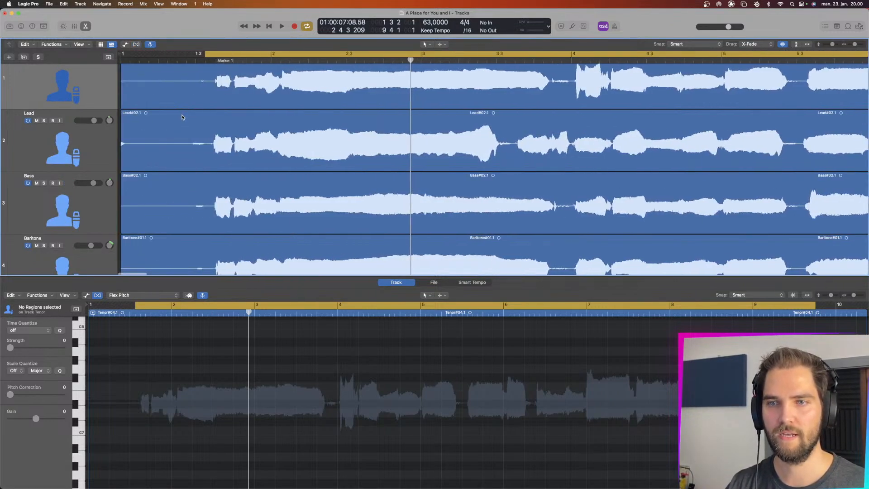
{"action": "scroll", "coordinate": [182, 118], "scroll_direction": "right", "scroll_amount": 3}
{"action": "scroll", "coordinate": [183, 118], "scroll_direction": "left", "scroll_amount": 3}
{"action": "scroll", "coordinate": [184, 118], "scroll_direction": "up", "scroll_amount": 5}
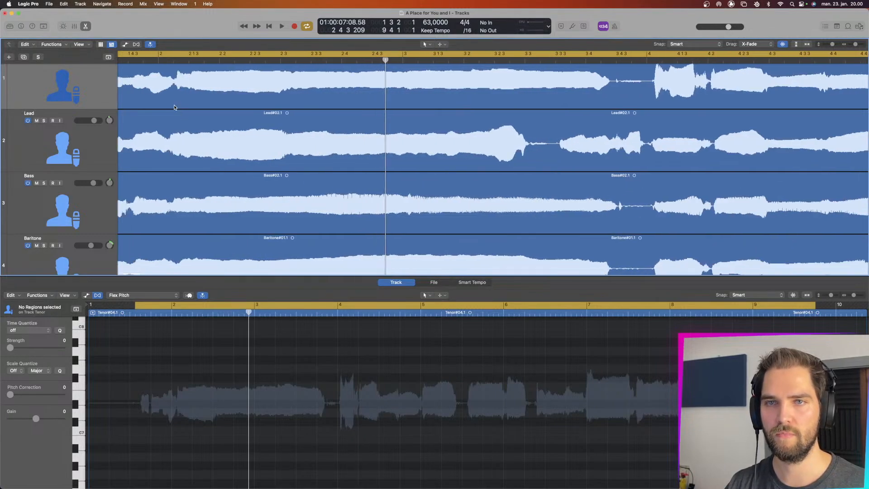
{"action": "scroll", "coordinate": [174, 107], "scroll_direction": "left", "scroll_amount": 5}
{"action": "left_click", "coordinate": [256, 61]}
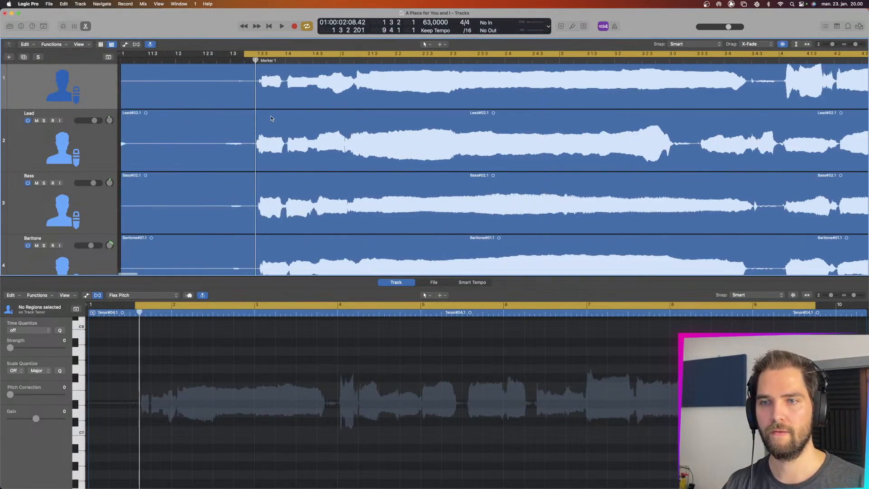
{"action": "scroll", "coordinate": [284, 149], "scroll_direction": "up", "scroll_amount": 10}
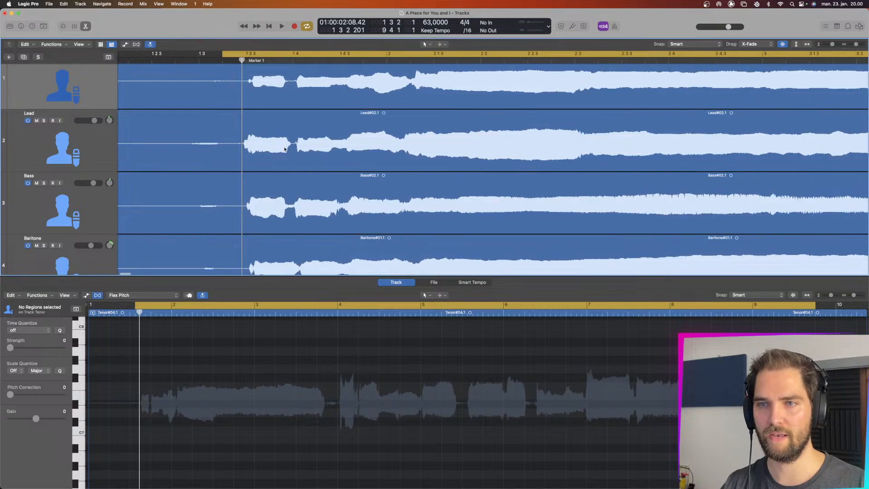
{"action": "scroll", "coordinate": [285, 149], "scroll_direction": "down", "scroll_amount": 3}
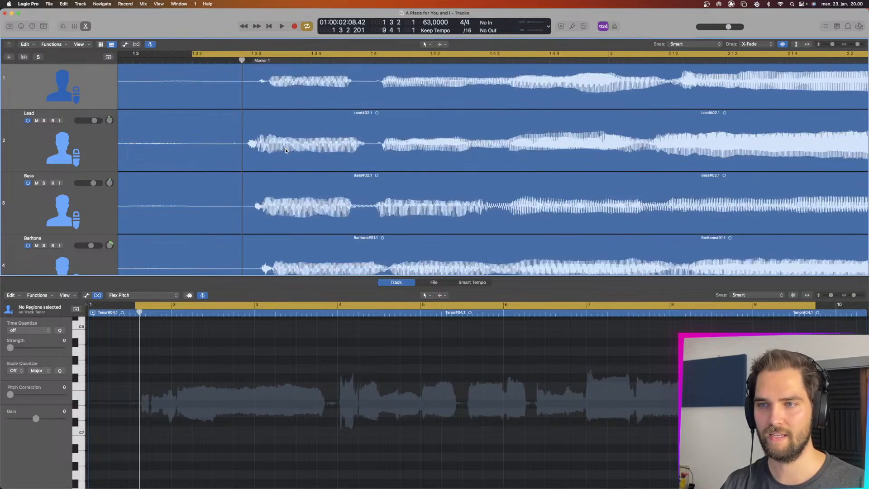
- Turn off cycle mode and audition the opening phrase from Marker 1 in short bursts, stopping at each syllable change
{"action": "key", "text": "c"}
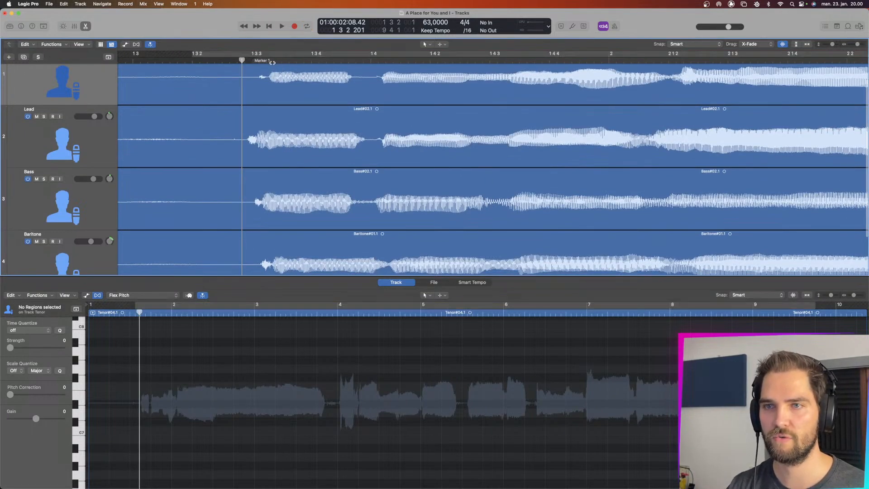
{"action": "key", "text": "space"}
{"action": "key", "text": "space"}
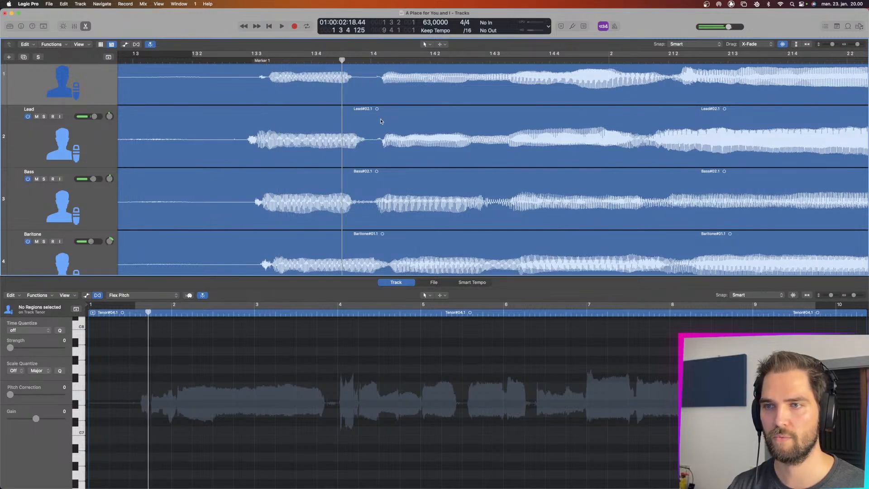
{"action": "key", "text": "space"}
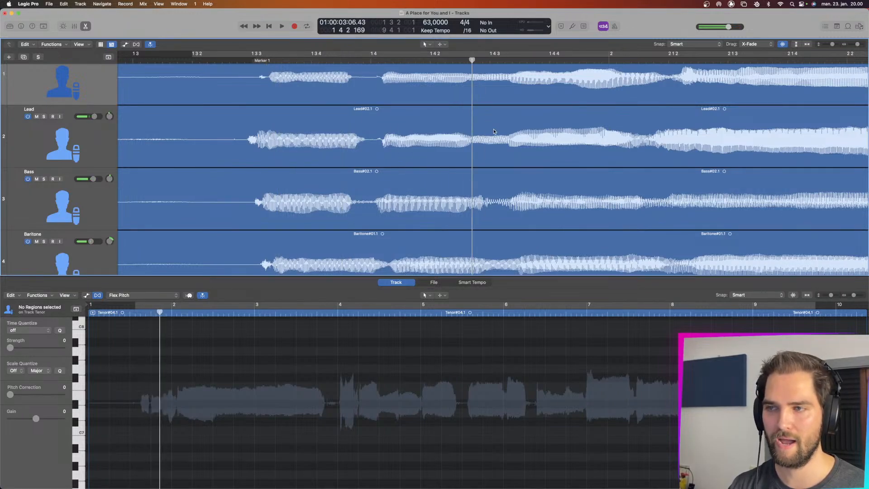
{"action": "key", "text": "space"}
{"action": "key", "text": "space"}
{"action": "key", "text": "space"}
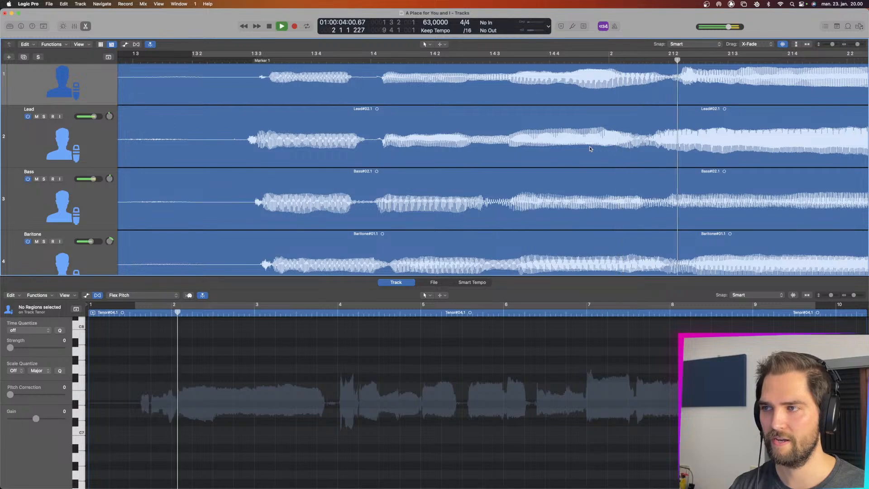
{"action": "key", "text": "space"}
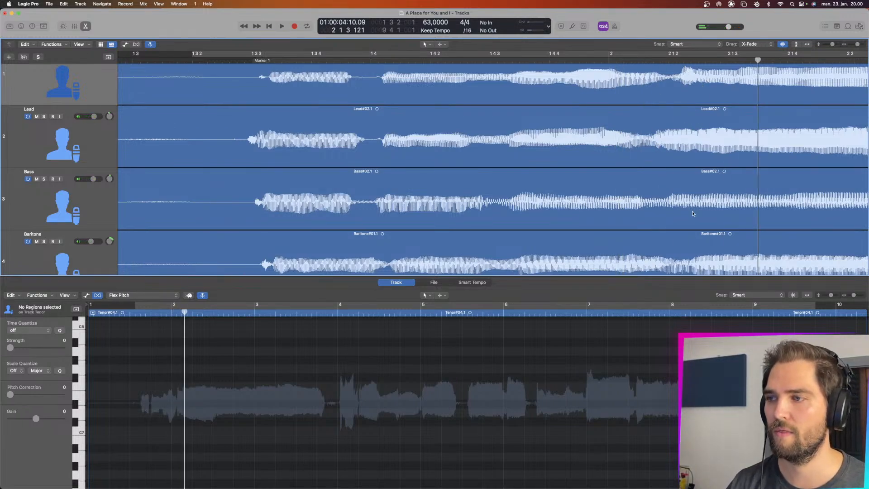
- Place the playhead at the Bass onset by Marker 1 and shift the start of the Lead's first Flex Pitch note later to meet it
{"action": "left_click_drag", "start_coordinate": [246, 61], "coordinate": [255, 61]}
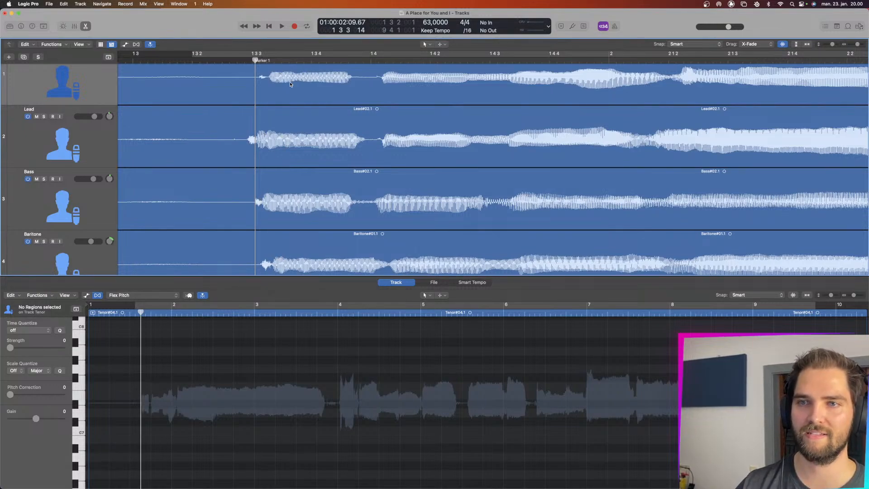
{"action": "left_click", "coordinate": [283, 155]}
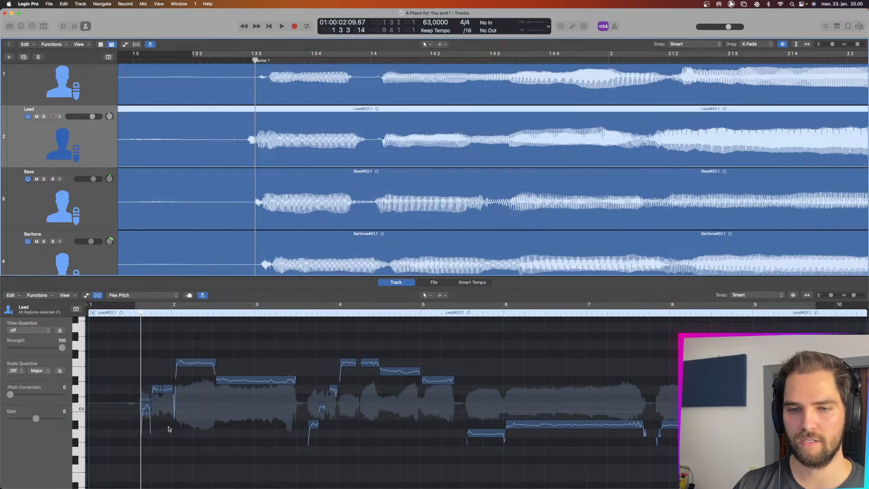
{"action": "scroll", "coordinate": [153, 397], "scroll_direction": "up", "scroll_amount": 5}
{"action": "scroll", "coordinate": [154, 397], "scroll_direction": "left", "scroll_amount": 1}
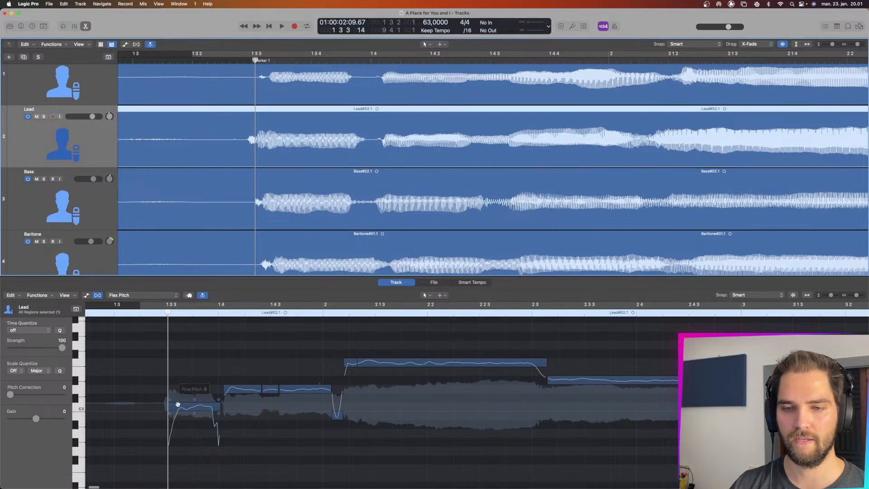
{"action": "left_click_drag", "start_coordinate": [169, 406], "coordinate": [173, 406]}
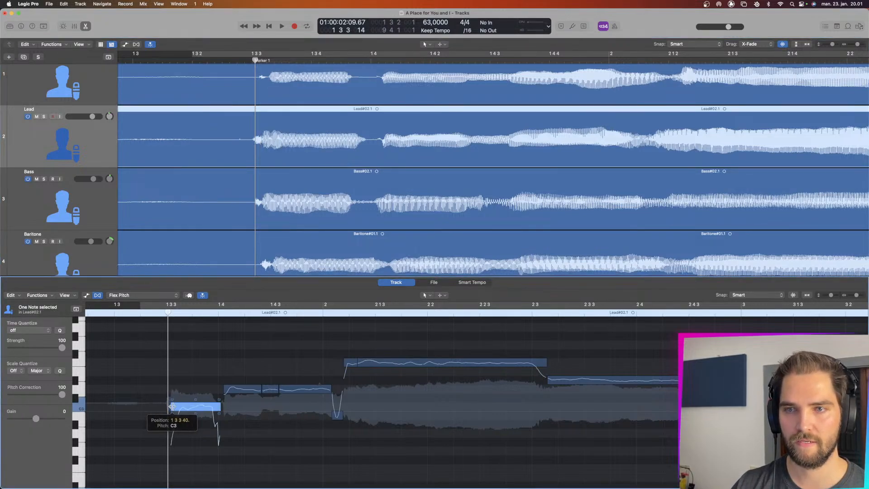
- Fine-tune the start of the Lead's first note at closer magnification so its onset lines up with the Bass
{"action": "key", "text": "super+Right"}
{"action": "key", "text": "super+Right"}
{"action": "key", "text": "super+Right"}
{"action": "key", "text": "super+Right"}
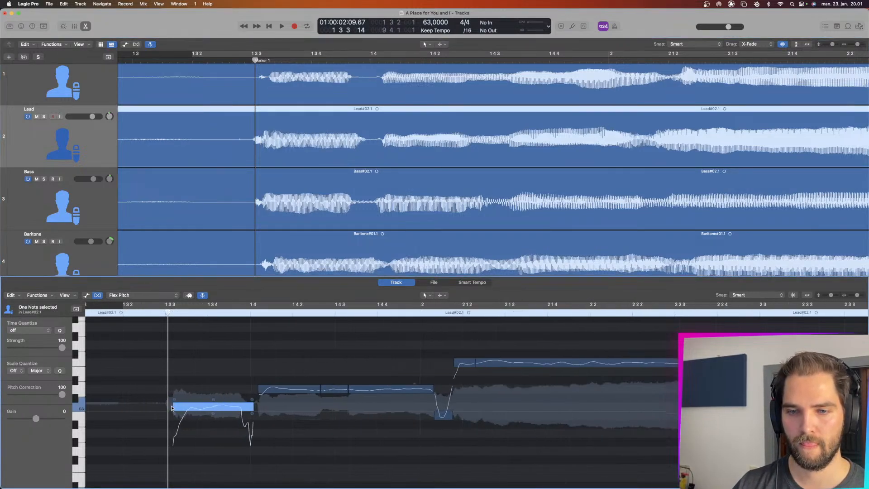
{"action": "key", "text": "super+Right"}
{"action": "left_click_drag", "start_coordinate": [174, 406], "coordinate": [175, 406]}
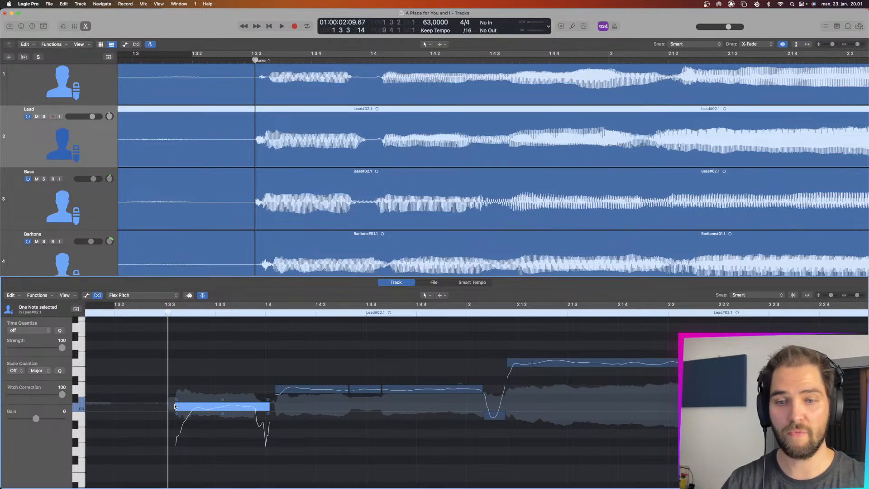
{"action": "left_click_drag", "start_coordinate": [174, 406], "coordinate": [175, 407]}
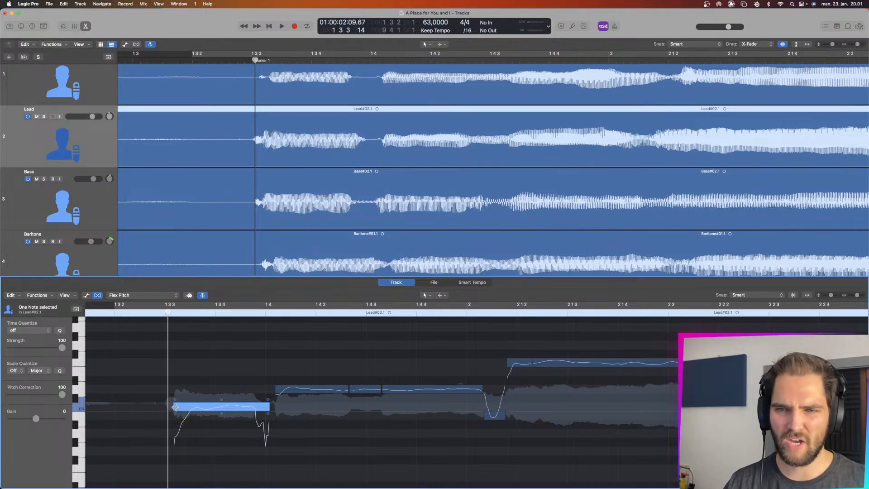
- Shift the start of the Baritone's first note earlier in small moves until its onset lines up with the Lead and Bass at the playhead
{"action": "left_click", "coordinate": [271, 239]}
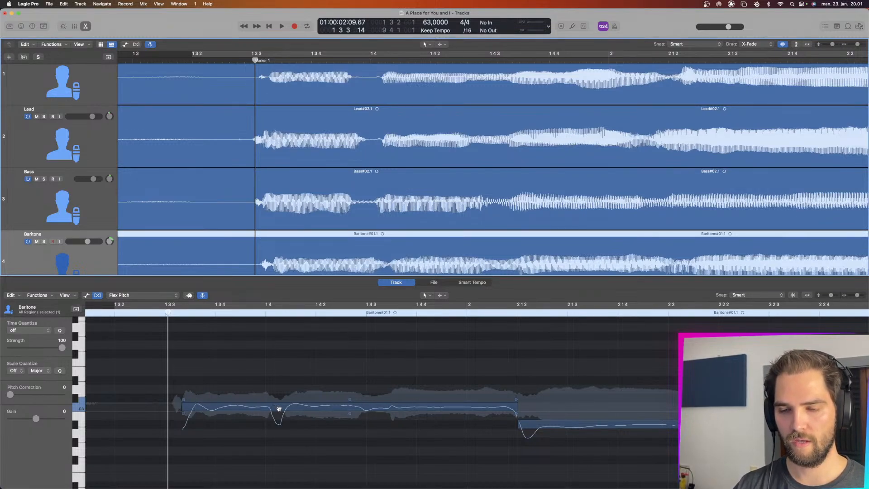
{"action": "left_click", "coordinate": [182, 406]}
{"action": "left_click_drag", "start_coordinate": [182, 406], "coordinate": [181, 406]}
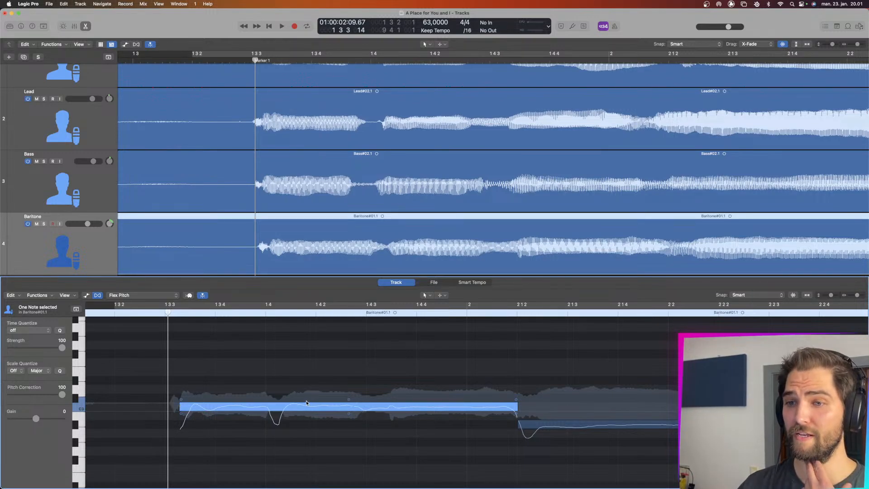
{"action": "left_click", "coordinate": [179, 407]}
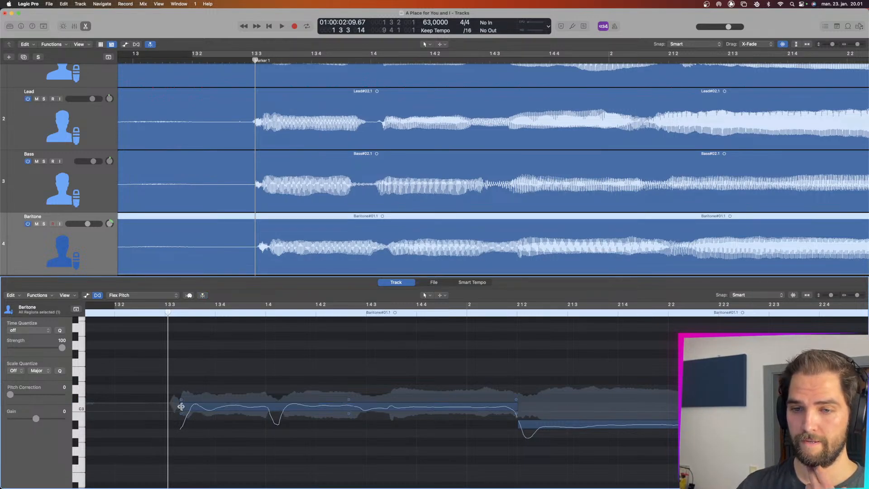
{"action": "left_click_drag", "start_coordinate": [181, 407], "coordinate": [177, 407]}
{"action": "left_click", "coordinate": [177, 407]}
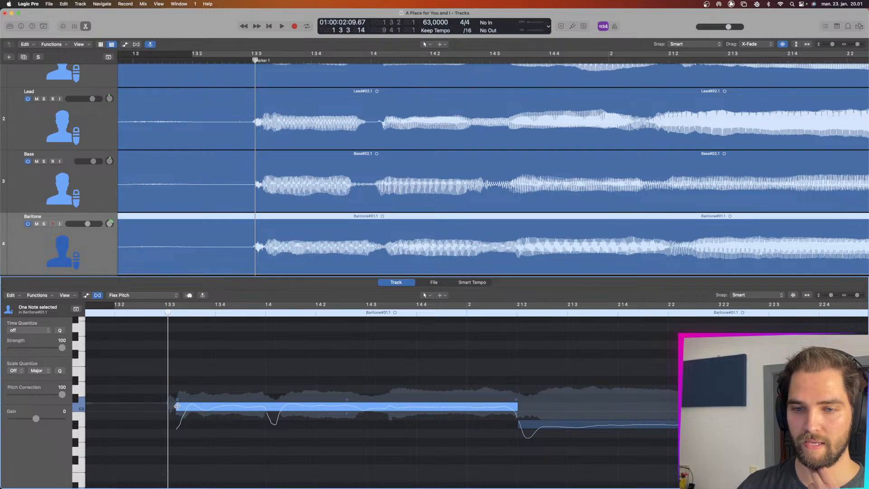
{"action": "left_click_drag", "start_coordinate": [177, 406], "coordinate": [175, 405]}
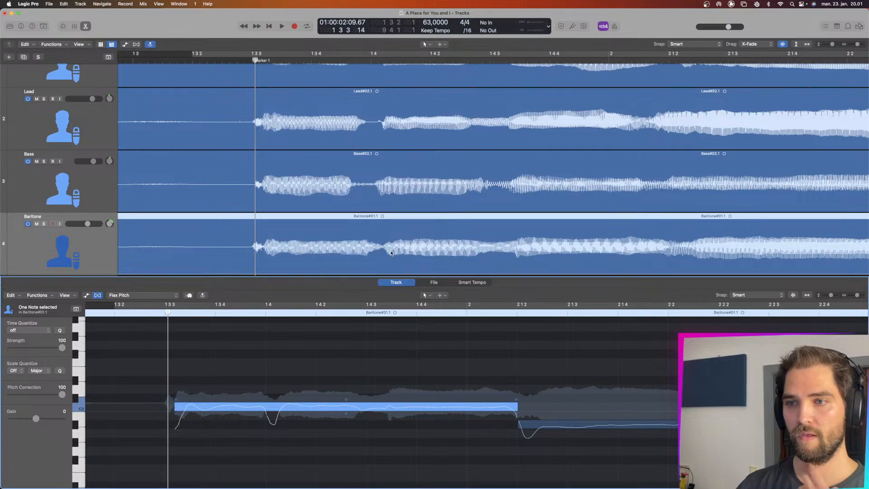
{"action": "scroll", "coordinate": [356, 200], "scroll_direction": "up", "scroll_amount": 2}
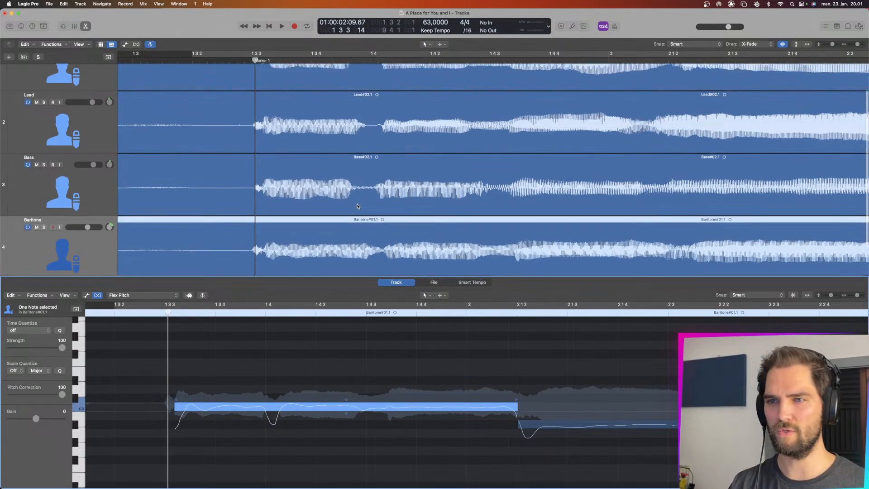
- Shift the start of the Tenor's first note earlier to the playhead and compare its onset with the other voices
{"action": "left_click", "coordinate": [298, 110]}
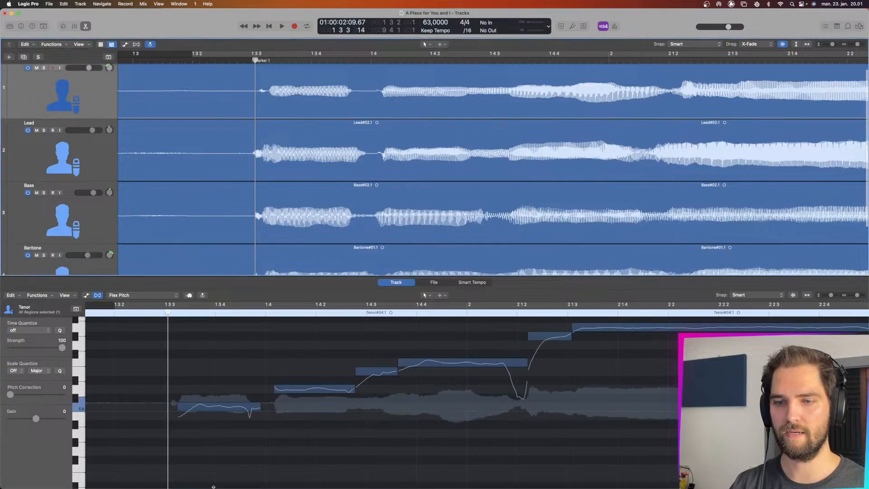
{"action": "left_click", "coordinate": [176, 407]}
{"action": "left_click_drag", "start_coordinate": [177, 407], "coordinate": [173, 408]}
{"action": "scroll", "coordinate": [239, 132], "scroll_direction": "up", "scroll_amount": 5}
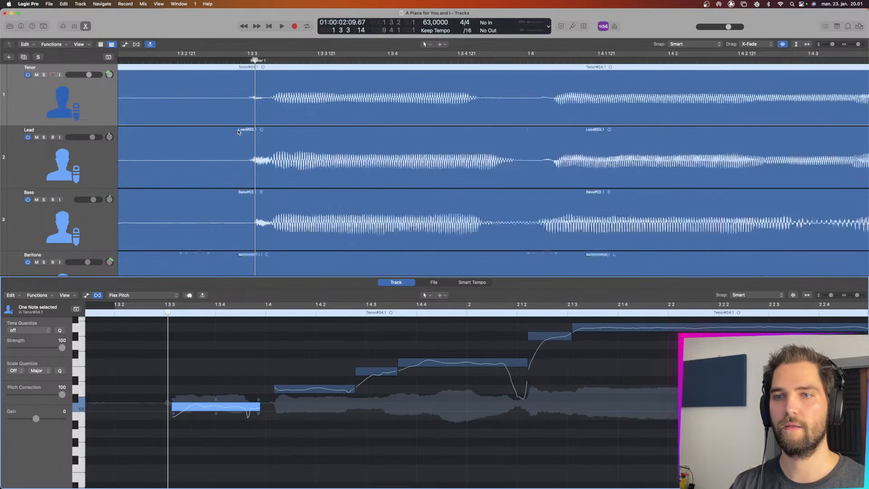
{"action": "scroll", "coordinate": [238, 132], "scroll_direction": "down", "scroll_amount": 6}
{"action": "scroll", "coordinate": [239, 135], "scroll_direction": "up", "scroll_amount": 3}
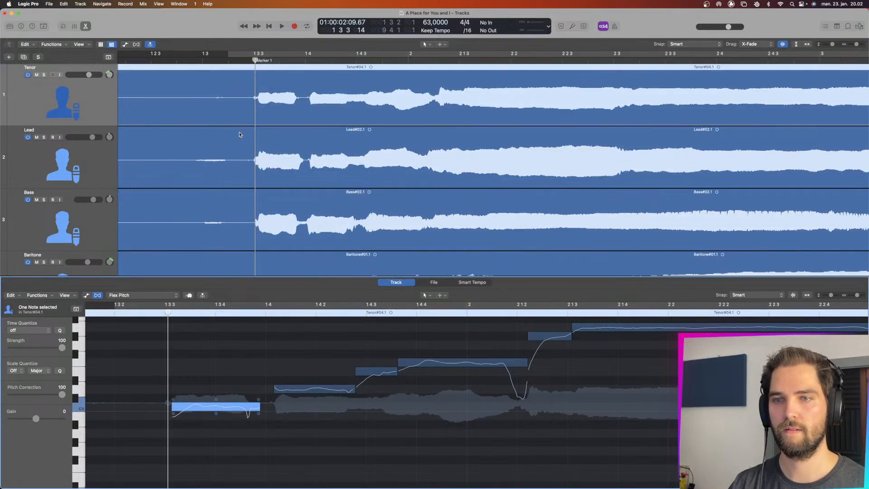
{"action": "scroll", "coordinate": [240, 134], "scroll_direction": "down", "scroll_amount": 3}
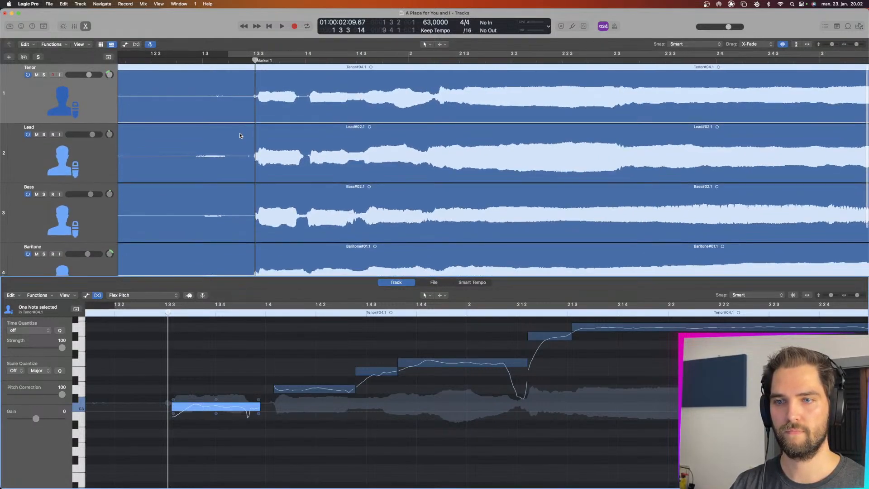
- Audition the aligned first notes from before Marker 1 and return the playhead to just ahead of the marker
{"action": "key", "text": "space"}
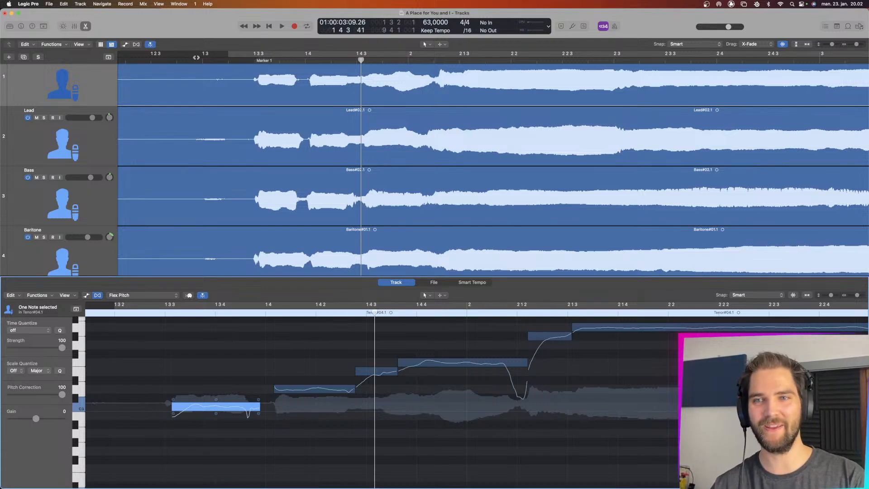
{"action": "left_click", "coordinate": [196, 57]}
{"action": "key", "text": "space"}
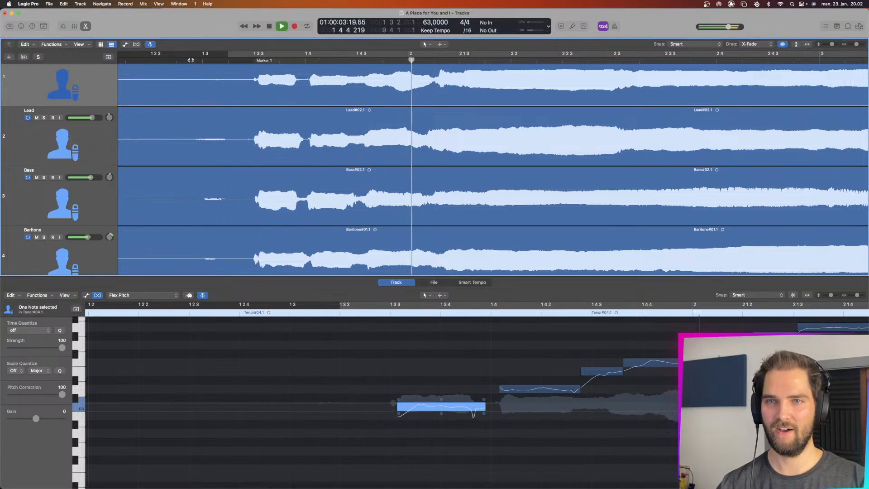
{"action": "left_click", "coordinate": [185, 60]}
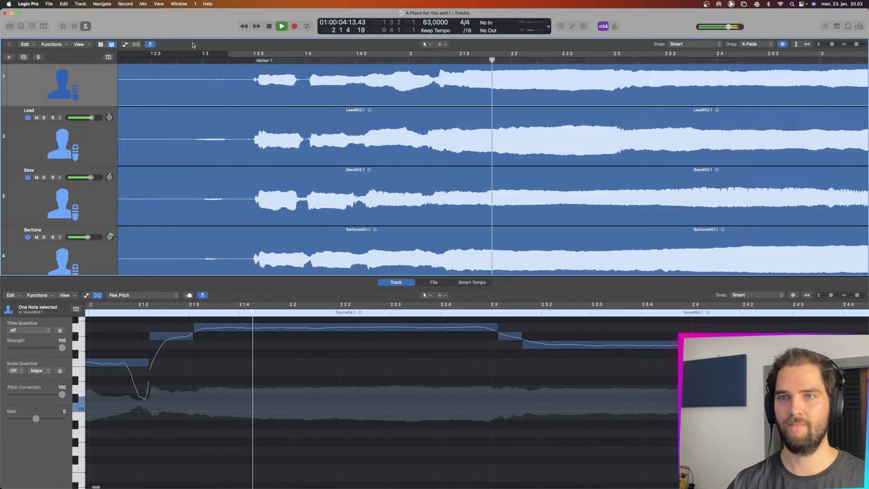
{"action": "key", "text": "space"}
{"action": "left_click", "coordinate": [233, 62]}
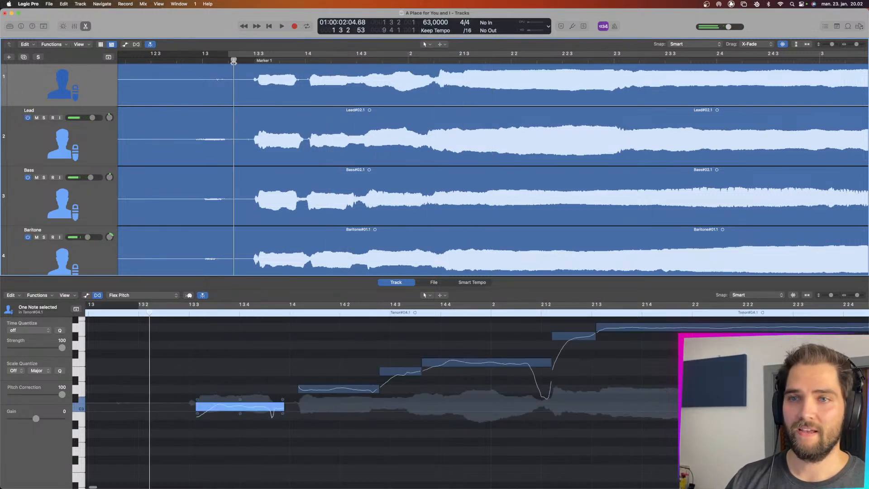
- Place the playhead at the upper voices' second-note onset, shift the Bass's second note start later to match, and play back from before Marker 1
{"action": "key", "text": "super+Right"}
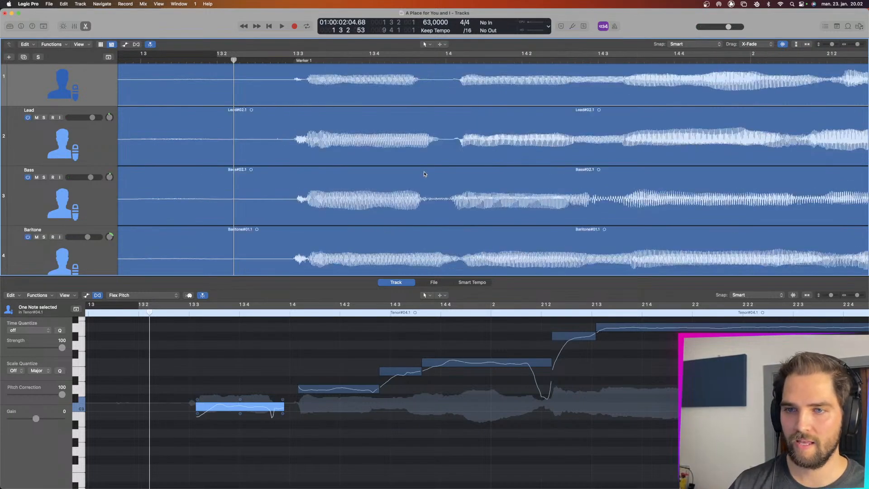
{"action": "scroll", "coordinate": [424, 174], "scroll_direction": "right", "scroll_amount": 3}
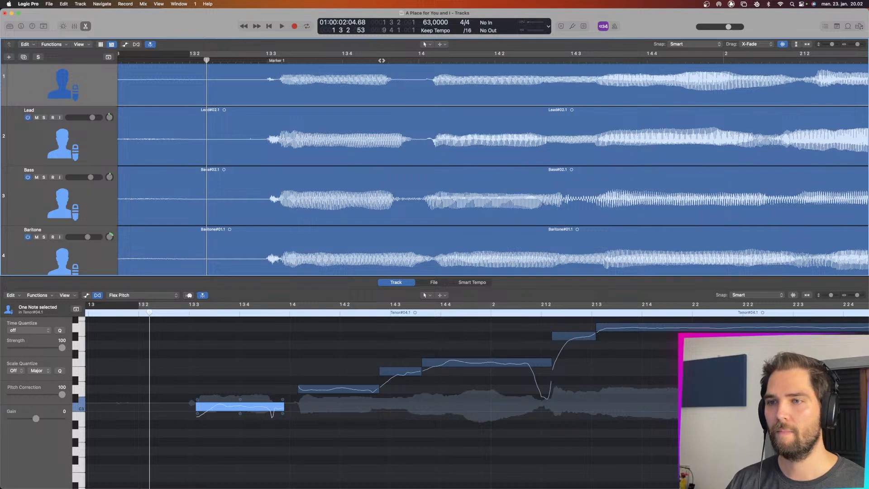
{"action": "left_click", "coordinate": [381, 60]}
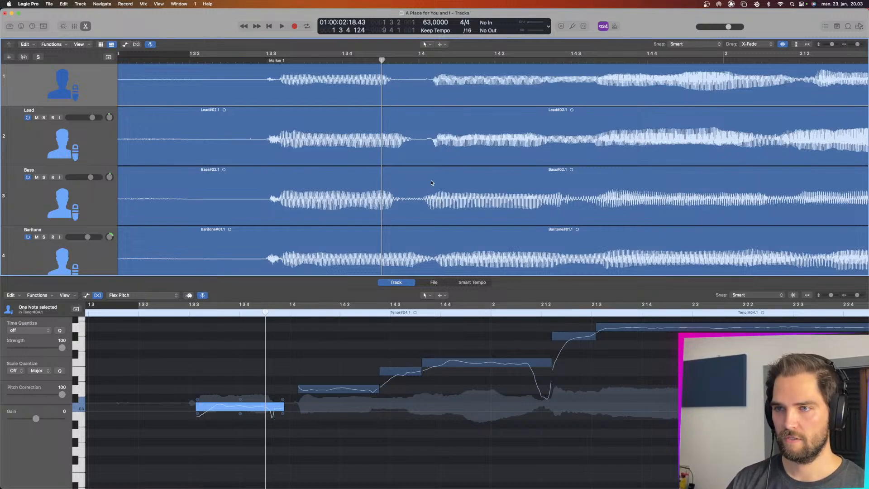
{"action": "scroll", "coordinate": [435, 182], "scroll_direction": "right", "scroll_amount": 5}
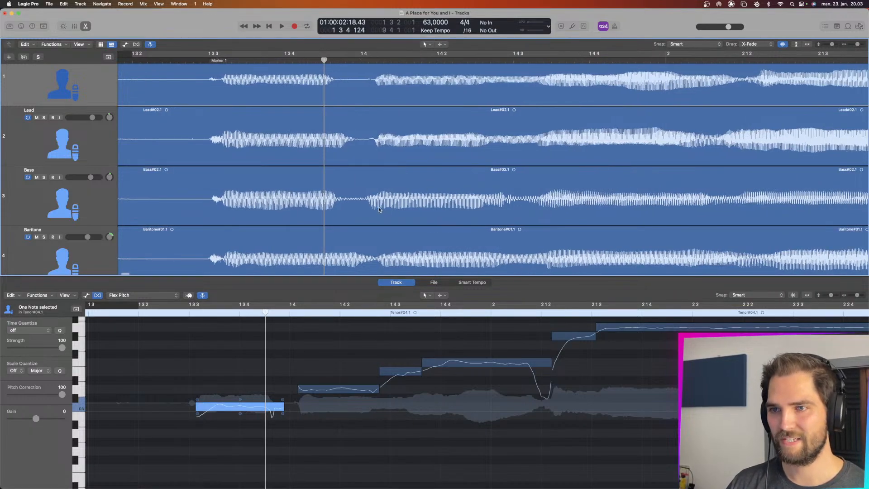
{"action": "left_click", "coordinate": [371, 61]}
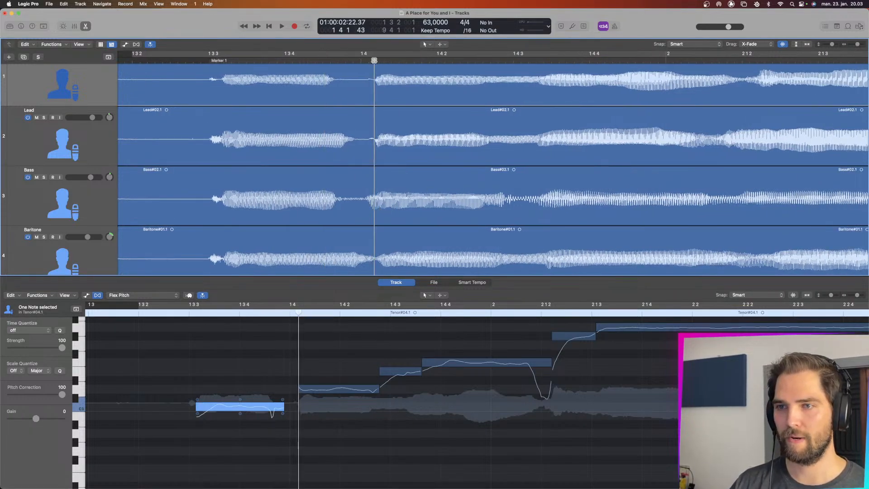
{"action": "left_click", "coordinate": [402, 219]}
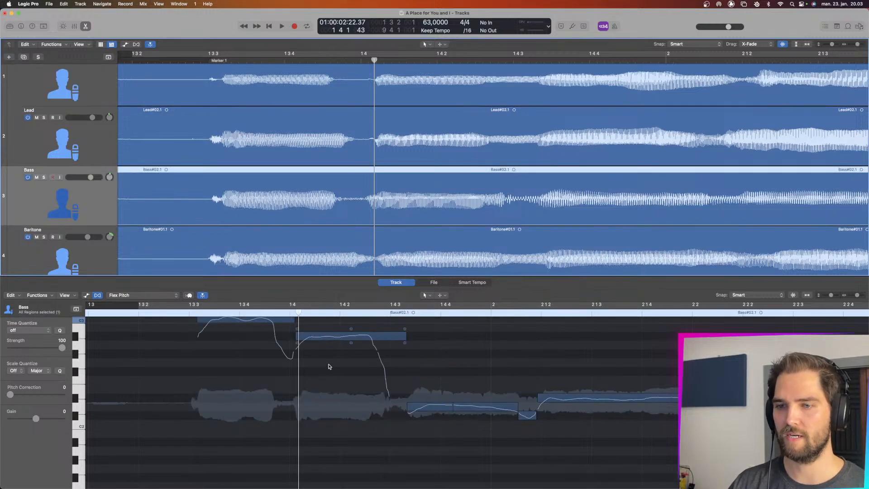
{"action": "left_click_drag", "start_coordinate": [296, 338], "coordinate": [300, 337]}
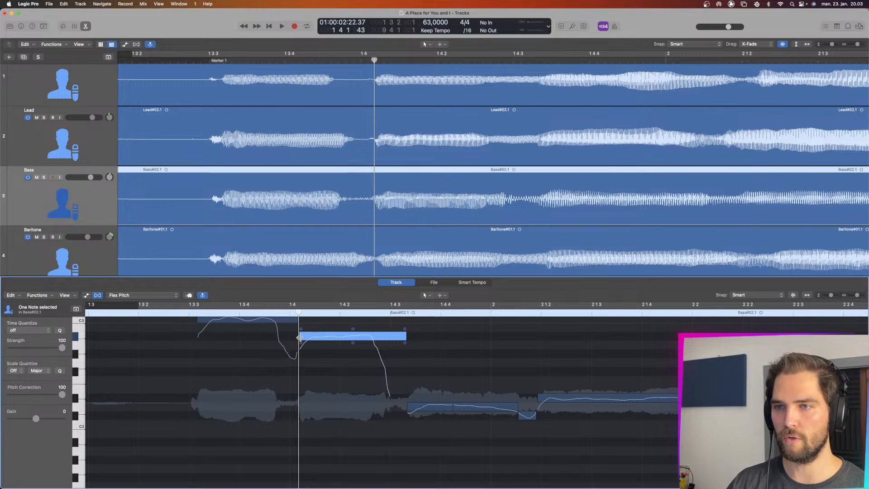
{"action": "key", "text": "space"}
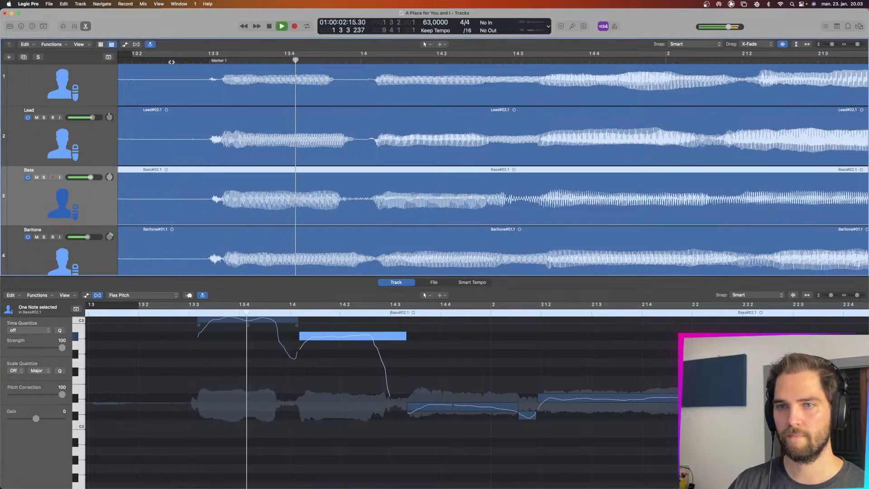
{"action": "left_click", "coordinate": [172, 62]}
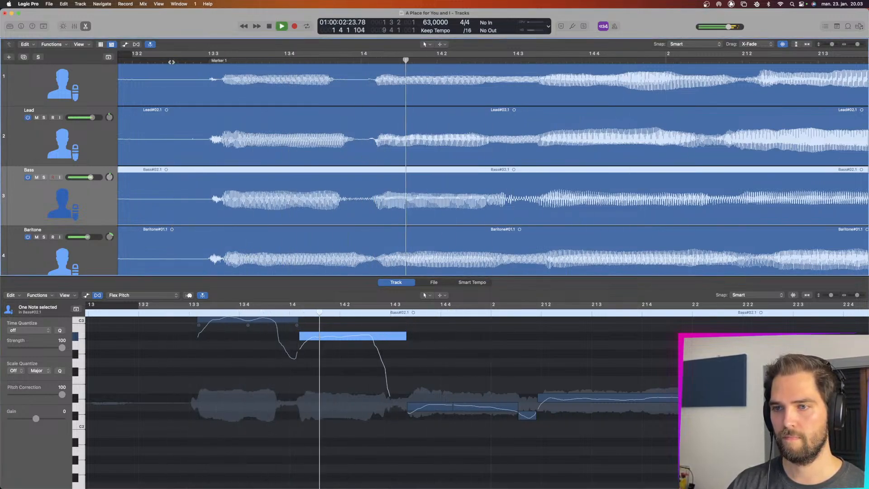
- Play the opening phrase from before Marker 1, then replay from around the second note to check the following onsets
{"action": "left_click", "coordinate": [172, 62]}
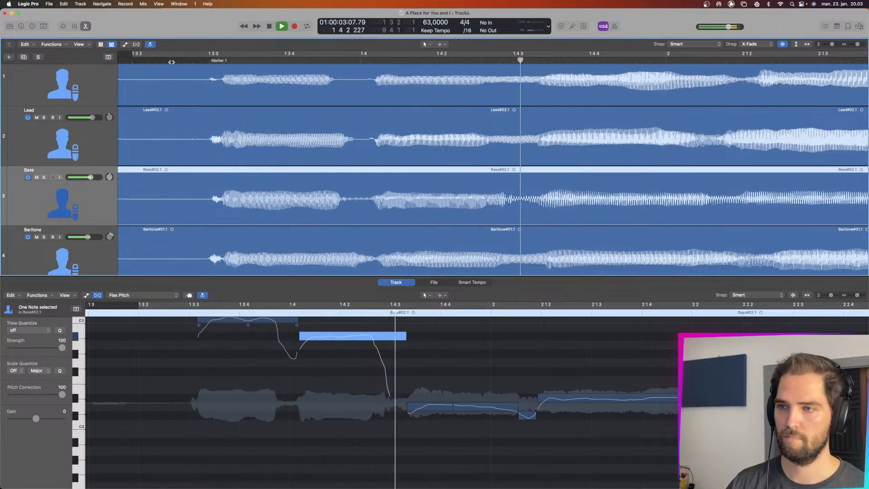
{"action": "key", "text": "space"}
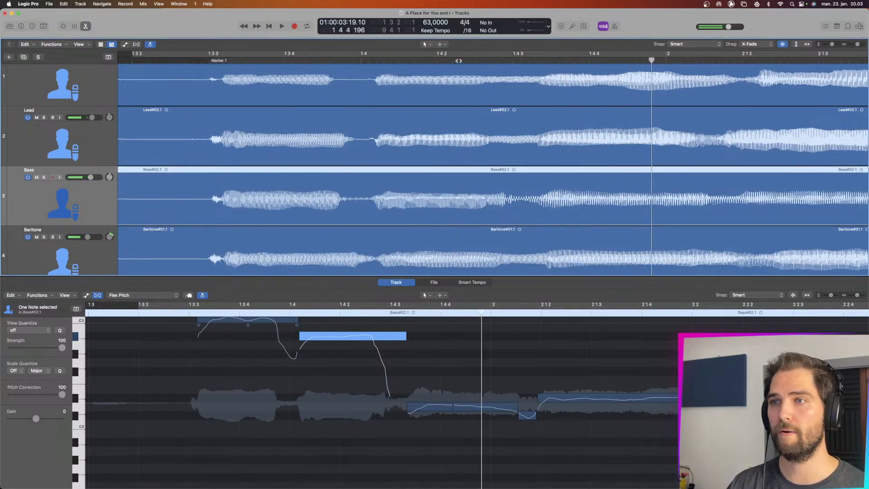
{"action": "left_click", "coordinate": [449, 61]}
{"action": "key", "text": "space"}
{"action": "left_click", "coordinate": [421, 62]}
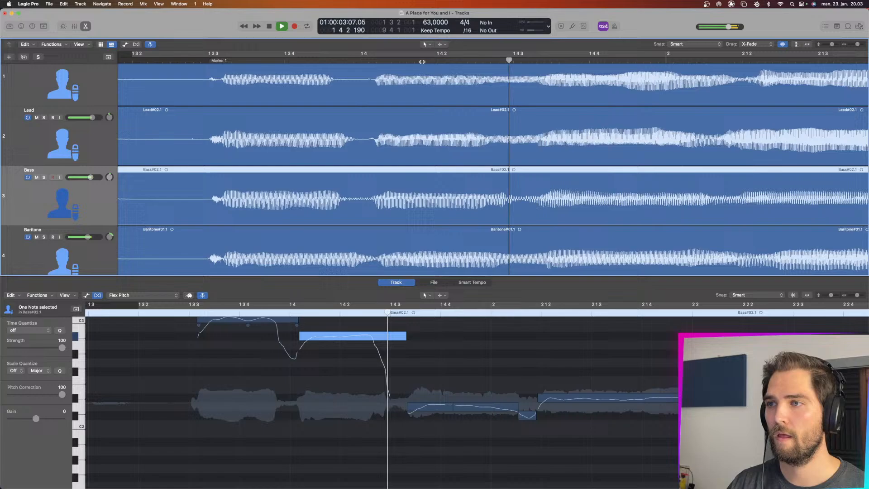
{"action": "left_click", "coordinate": [353, 61]}
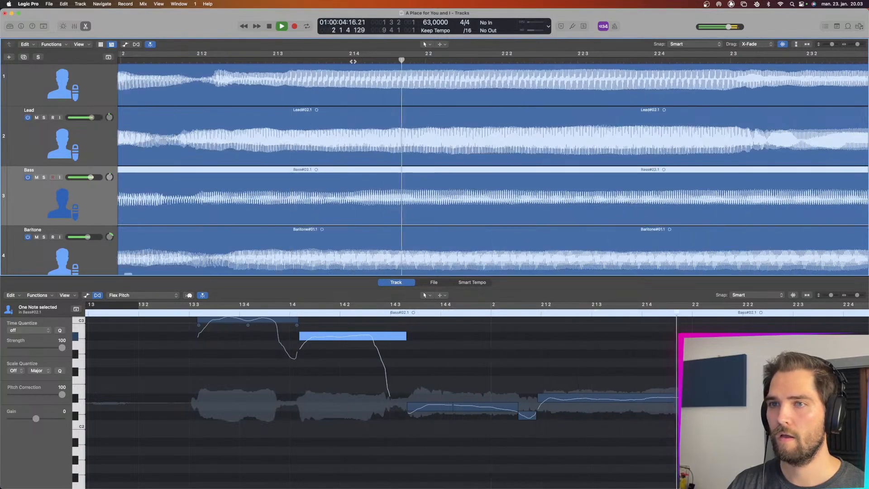
{"action": "key", "text": "space"}
- Set a cycle range from 1 3 2 234 to 2 1 2 146 around the opening phrase and audition it
{"action": "scroll", "coordinate": [294, 99], "scroll_direction": "right", "scroll_amount": 3}
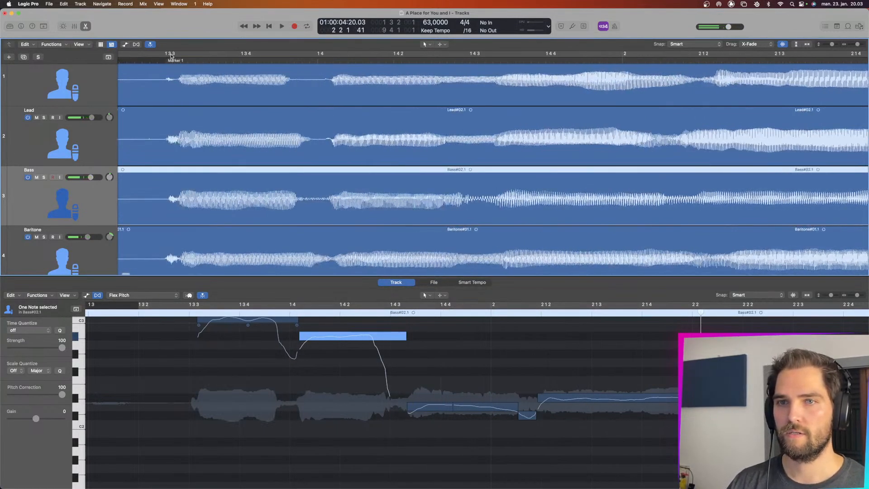
{"action": "left_click_drag", "start_coordinate": [163, 55], "coordinate": [742, 82]}
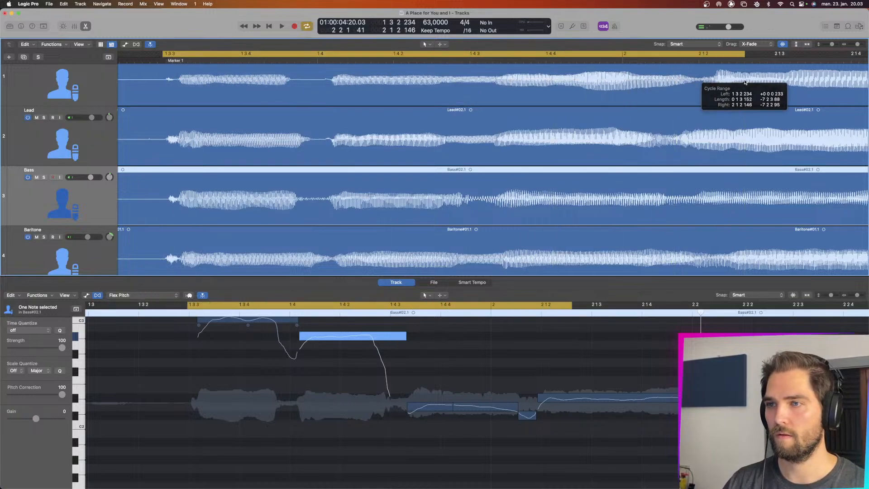
{"action": "key", "text": "space"}
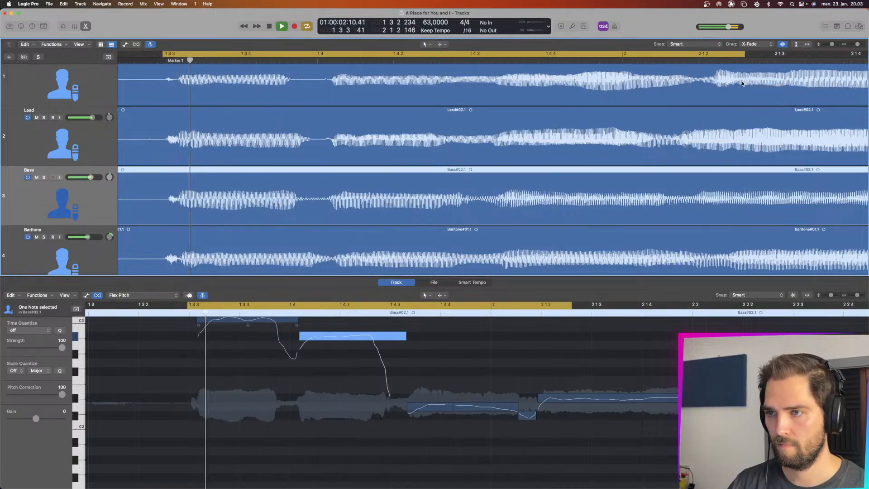
{"action": "key", "text": "space"}
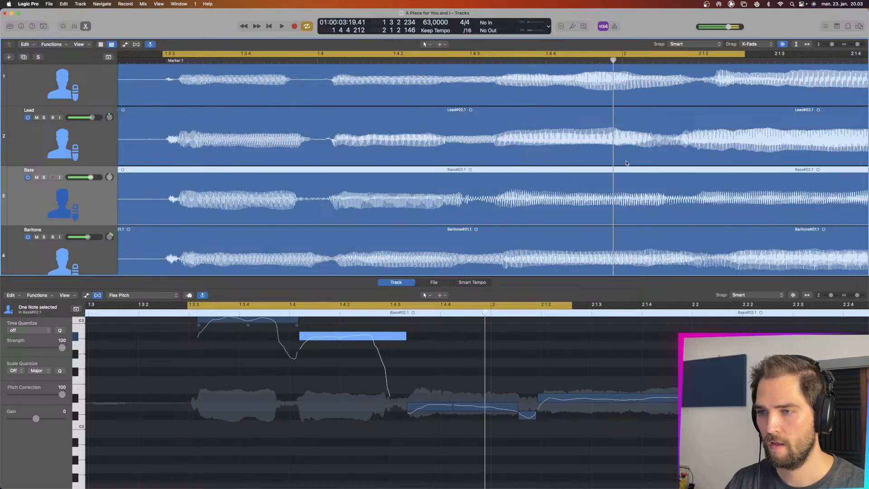
- Compare the voices' third-note onsets, try shifting the Bass's third note start slightly earlier, and audition the phrase with and without the shift
{"action": "left_click", "coordinate": [574, 198]}
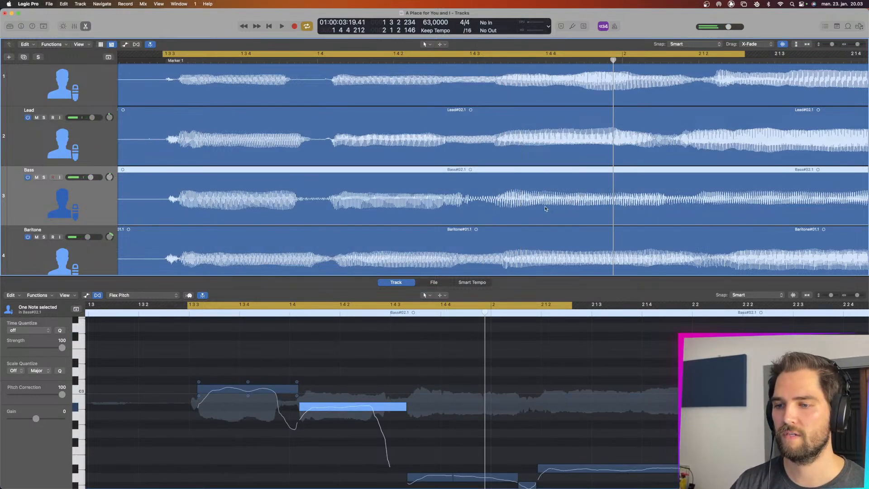
{"action": "left_click", "coordinate": [522, 149]}
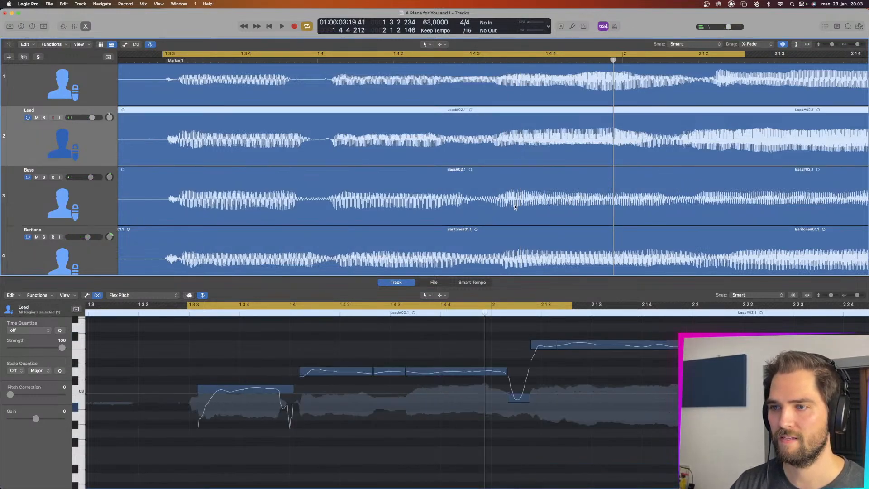
{"action": "left_click", "coordinate": [520, 251]}
{"action": "left_click", "coordinate": [531, 209]}
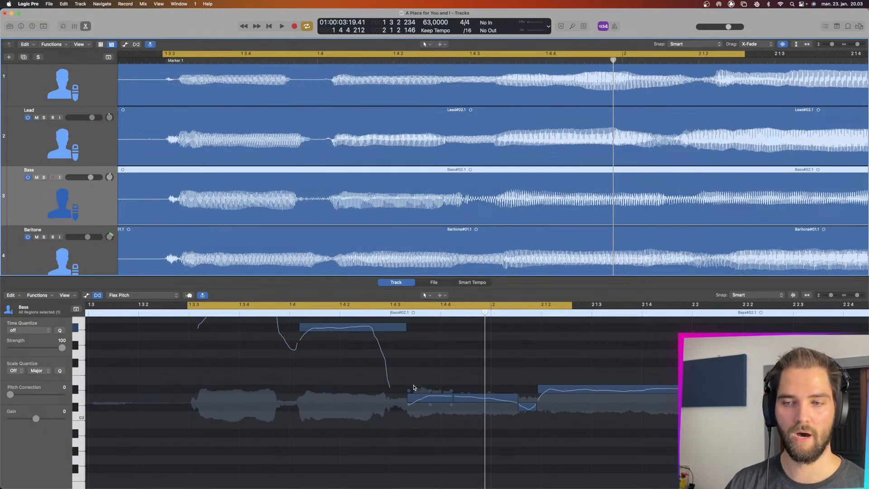
{"action": "left_click_drag", "start_coordinate": [407, 398], "coordinate": [404, 399]}
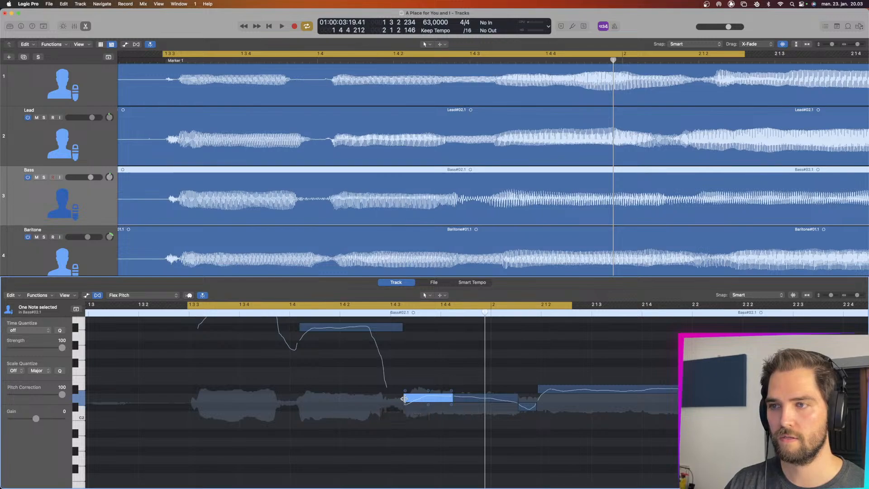
{"action": "key", "text": "space"}
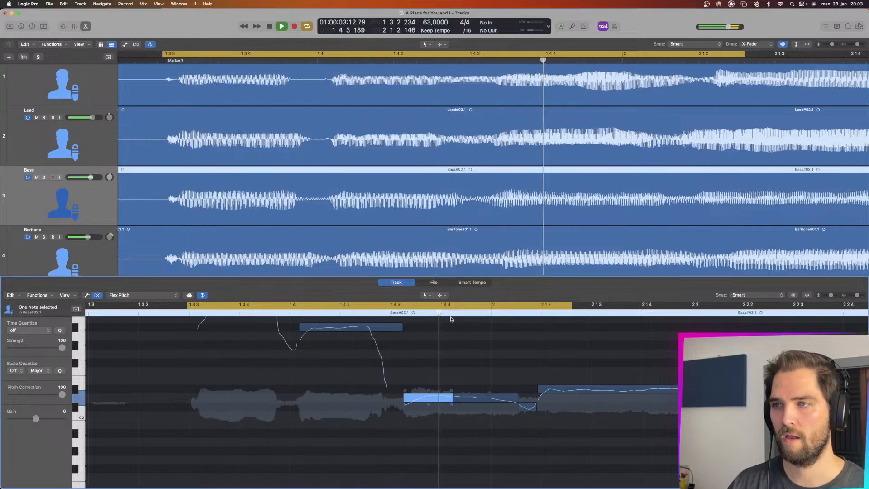
{"action": "key", "text": "space"}
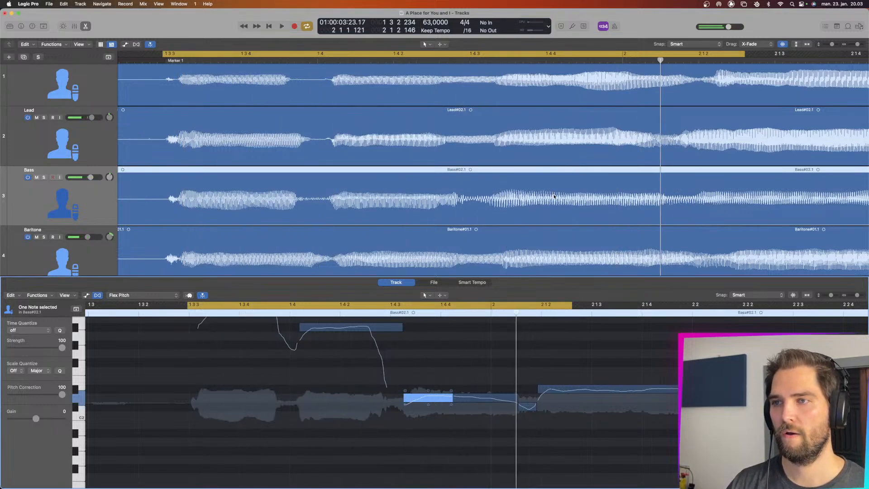
{"action": "key", "text": "space"}
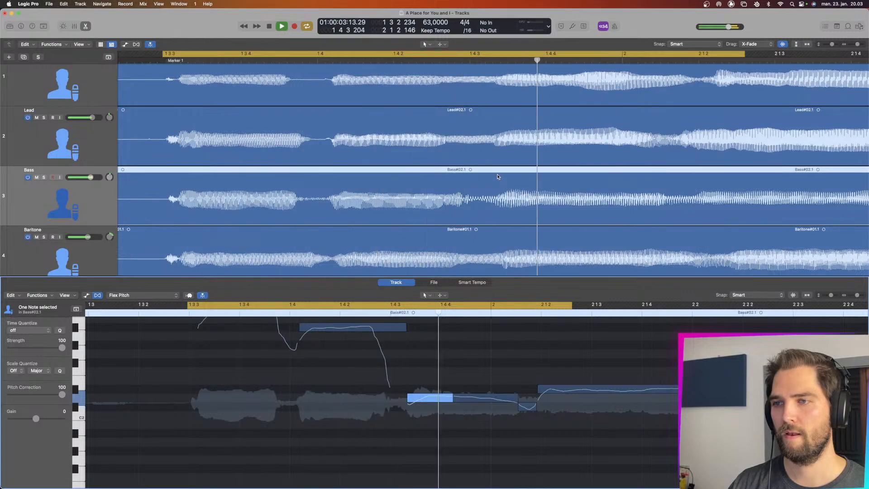
{"action": "key", "text": "space"}
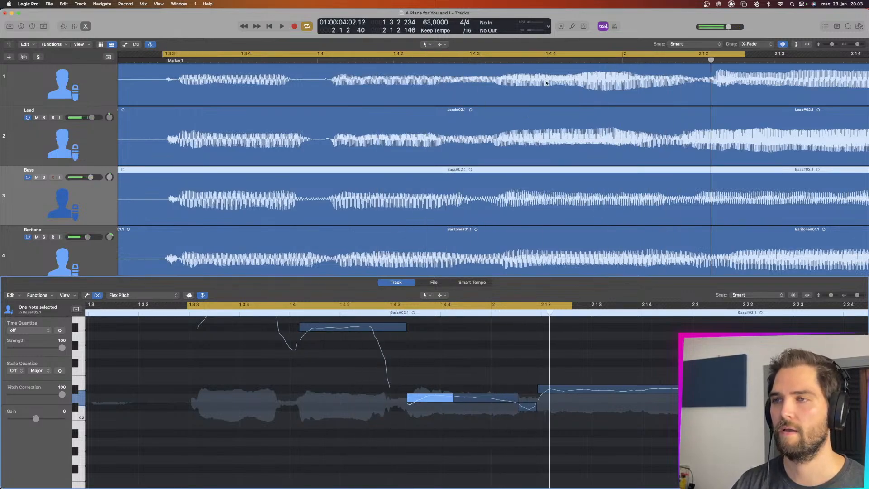
- Show the Tenor's notes in the Flex Pitch editor, play the start of the cycle, and locate the short third note's Fine Pitch handle
{"action": "left_click", "coordinate": [546, 82]}
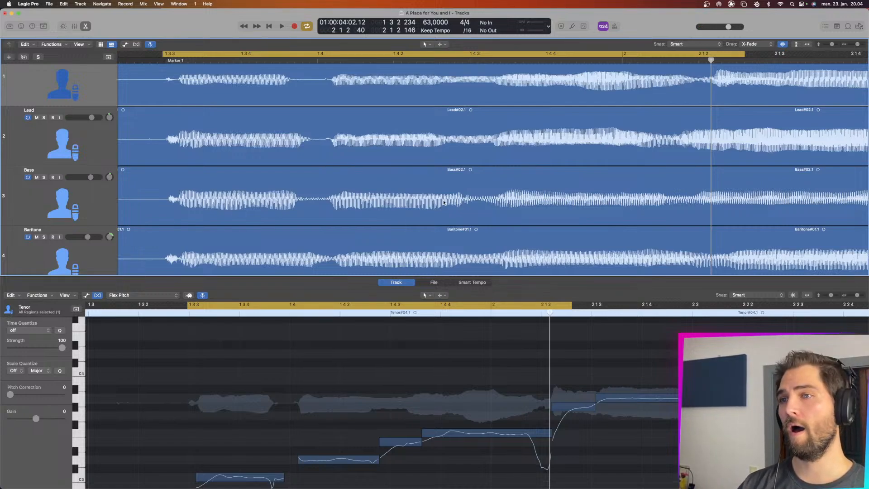
{"action": "mouse_move", "coordinate": [407, 443]}
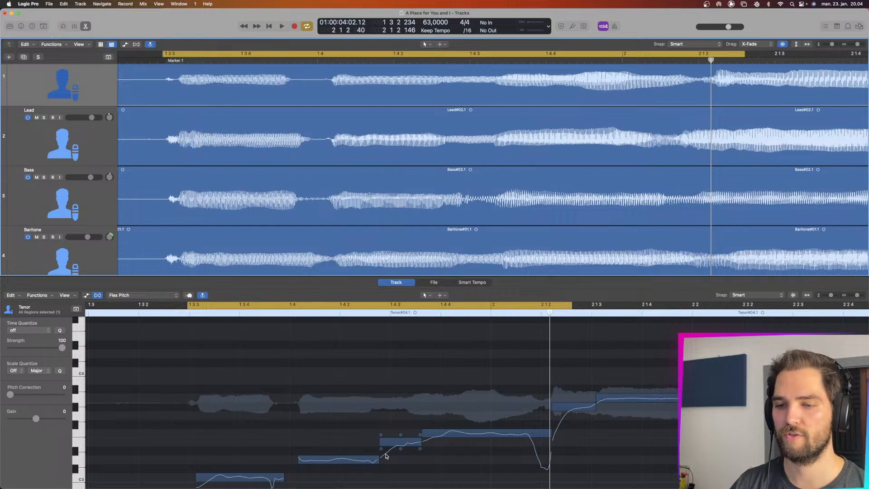
{"action": "scroll", "coordinate": [389, 443], "scroll_direction": "down", "scroll_amount": 2}
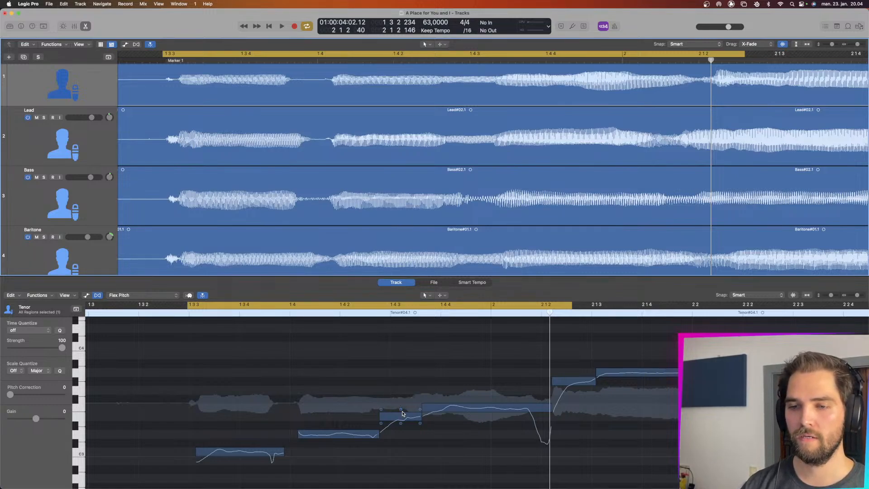
{"action": "key", "text": "space"}
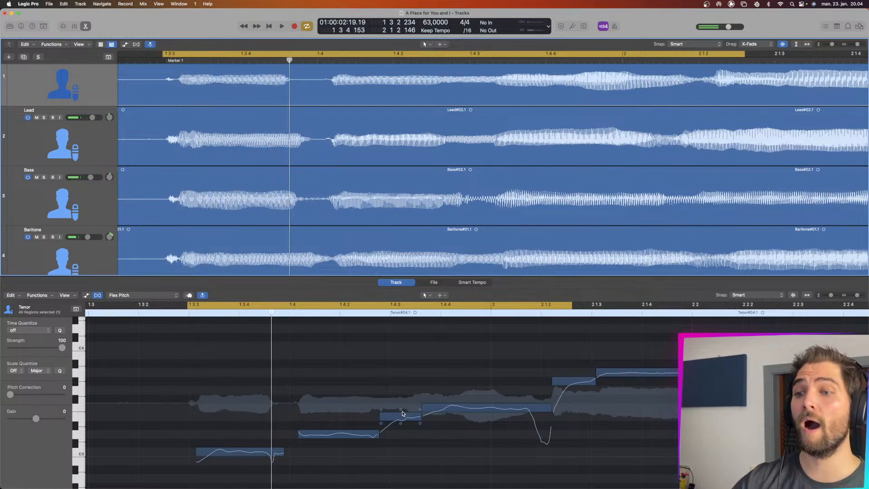
{"action": "mouse_move", "coordinate": [400, 412]}
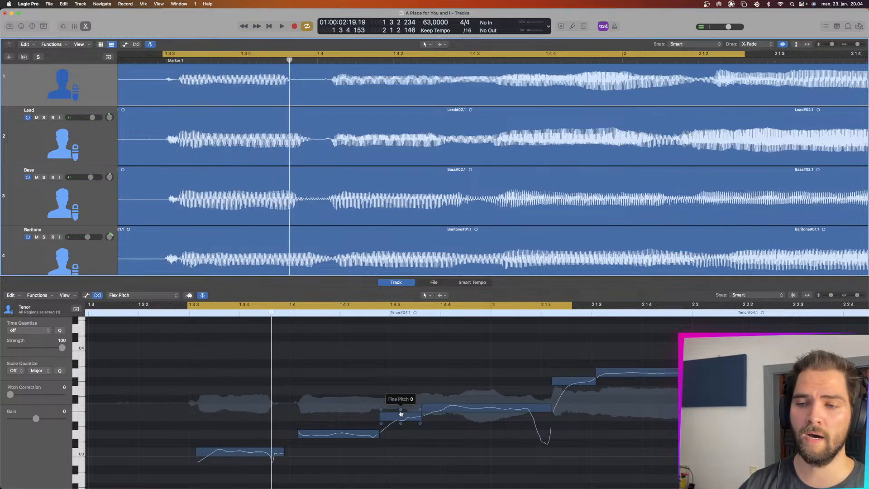
- Try raising the Tenor's short third note by a semitone, lower it back, and audition the cycle
{"action": "left_click_drag", "start_coordinate": [400, 413], "coordinate": [401, 400]}
{"action": "key", "text": "space"}
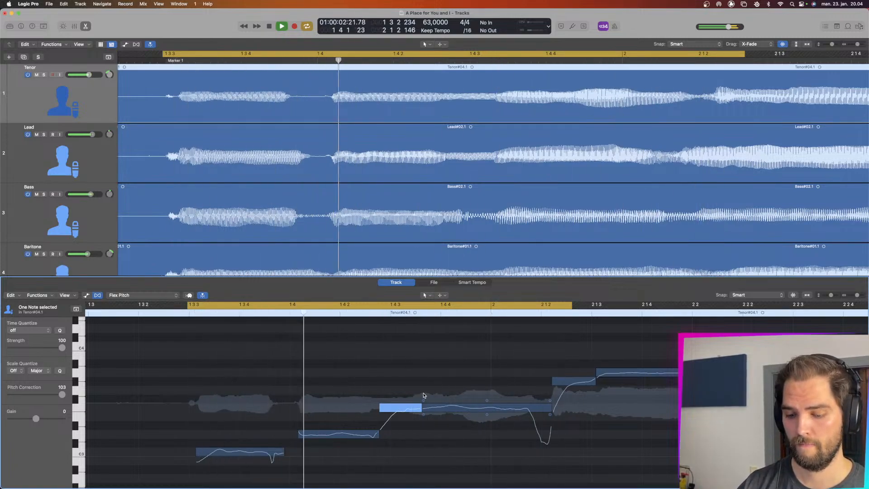
{"action": "key", "text": "alt+Down"}
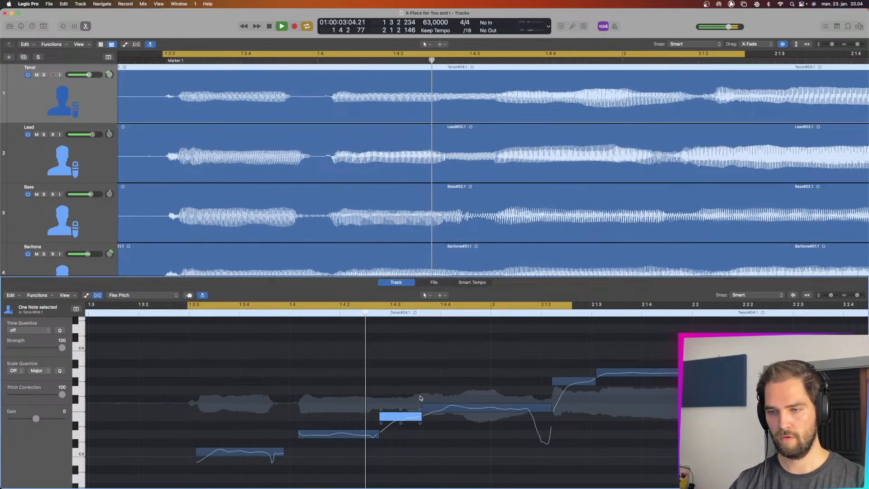
{"action": "key", "text": "space"}
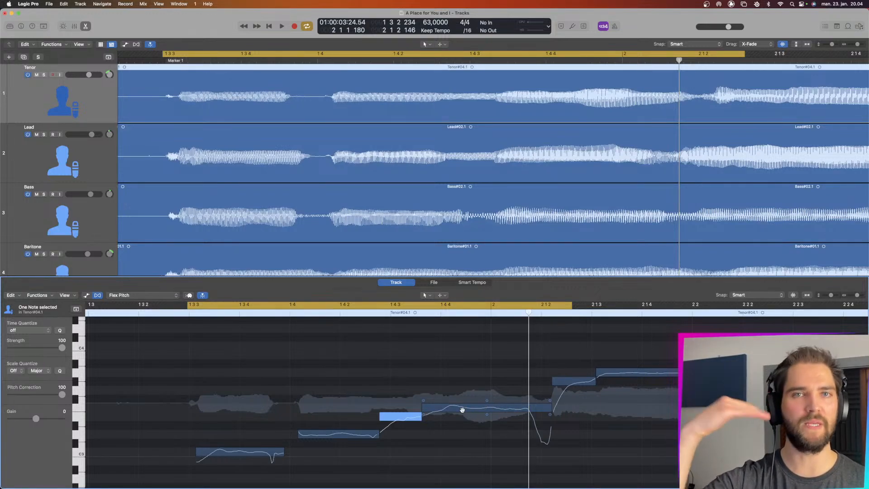
- Raise the Tenor's short third note by about a semitone to the pitch of the long note that follows
{"action": "left_click_drag", "start_coordinate": [400, 413], "coordinate": [400, 400]}
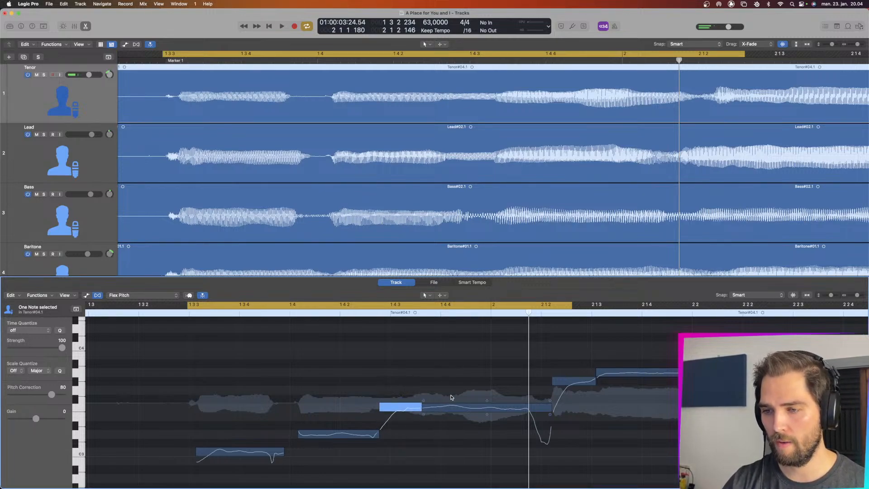
{"action": "scroll", "coordinate": [450, 395], "scroll_direction": "up", "scroll_amount": 2}
{"action": "scroll", "coordinate": [451, 397], "scroll_direction": "down", "scroll_amount": 3}
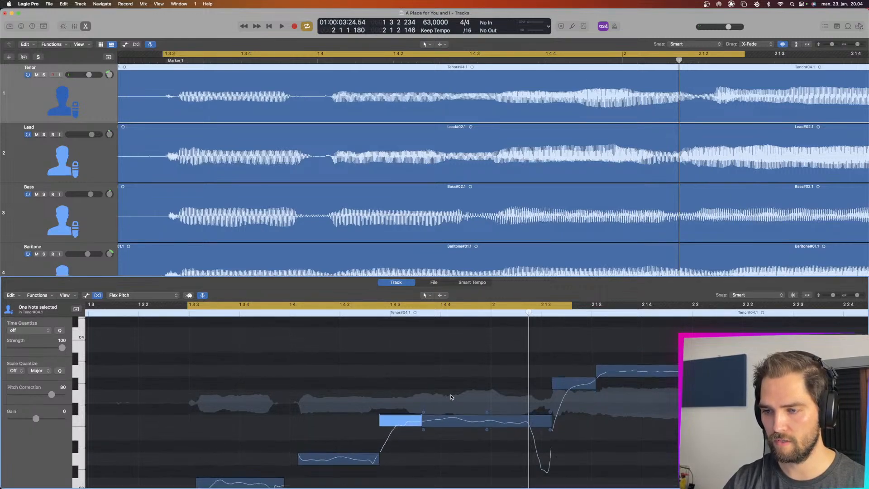
{"action": "scroll", "coordinate": [452, 384], "scroll_direction": "up", "scroll_amount": 1}
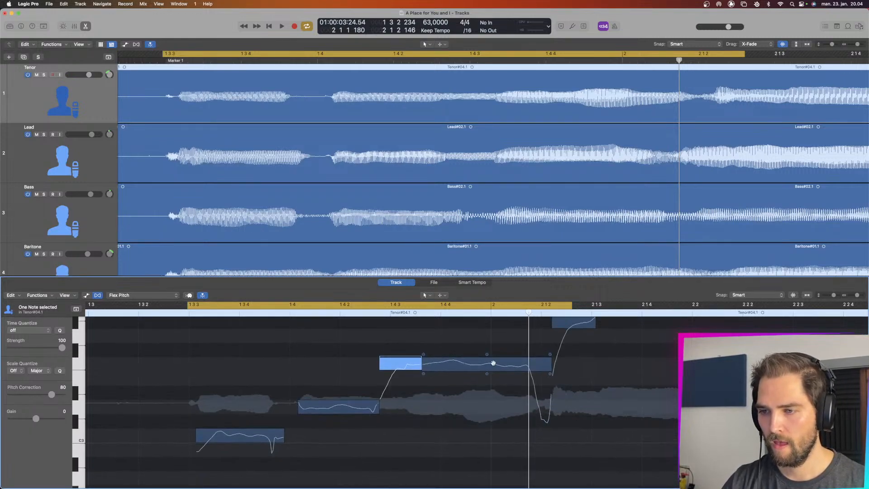
- Select the Tenor's long note before 2 1 2 and reduce its vibrato until the pitch curve is nearly flat
{"action": "mouse_move", "coordinate": [487, 375]}
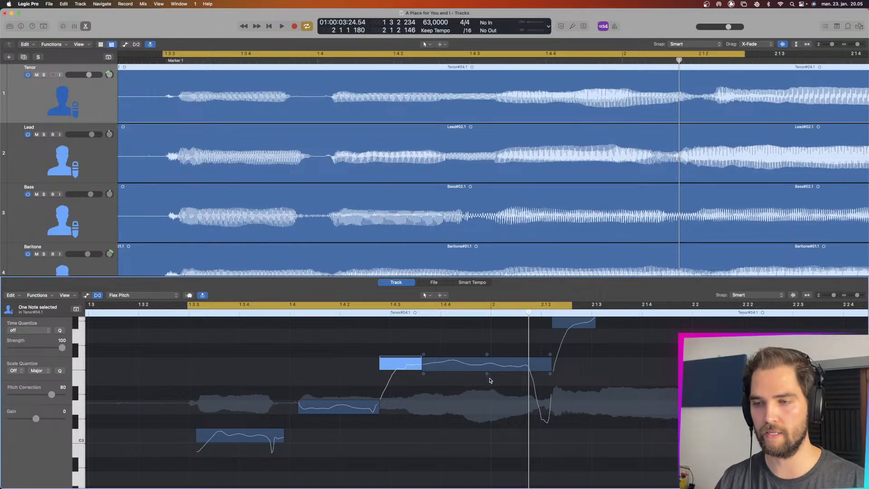
{"action": "left_click", "coordinate": [424, 357]}
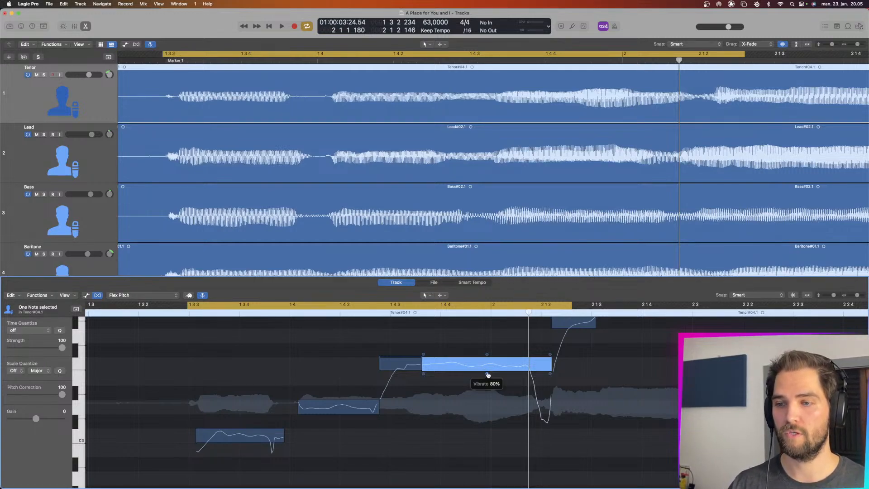
{"action": "left_click_drag", "start_coordinate": [487, 374], "coordinate": [486, 387]}
- Solo the Tenor track and play the cycle to hear the long note on its own
{"action": "left_click", "coordinate": [185, 314]}
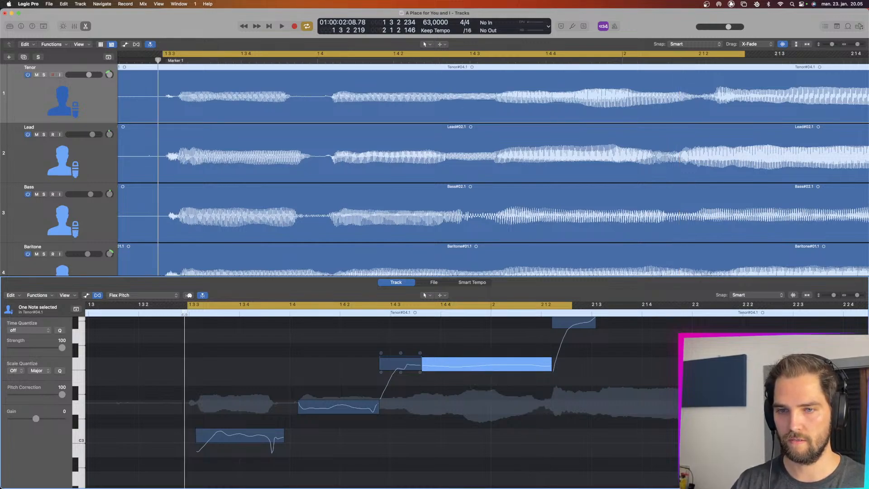
{"action": "left_click", "coordinate": [45, 75]}
{"action": "key", "text": "space"}
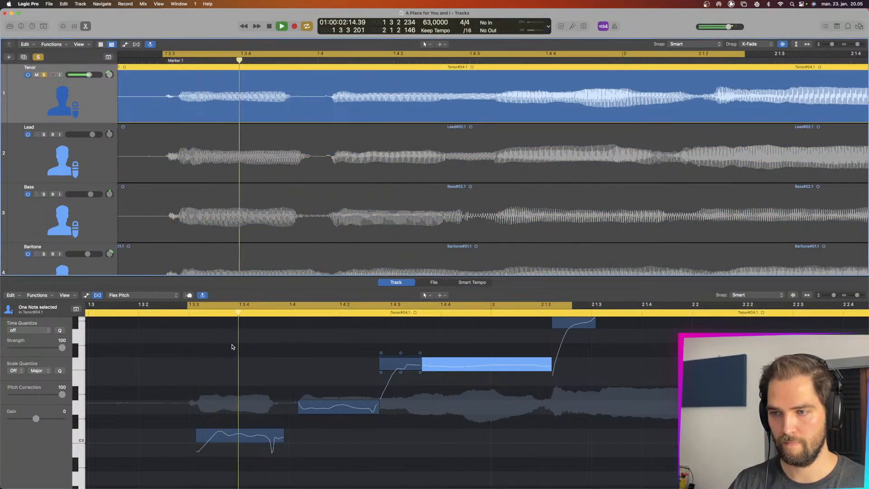
{"action": "key", "text": "space"}
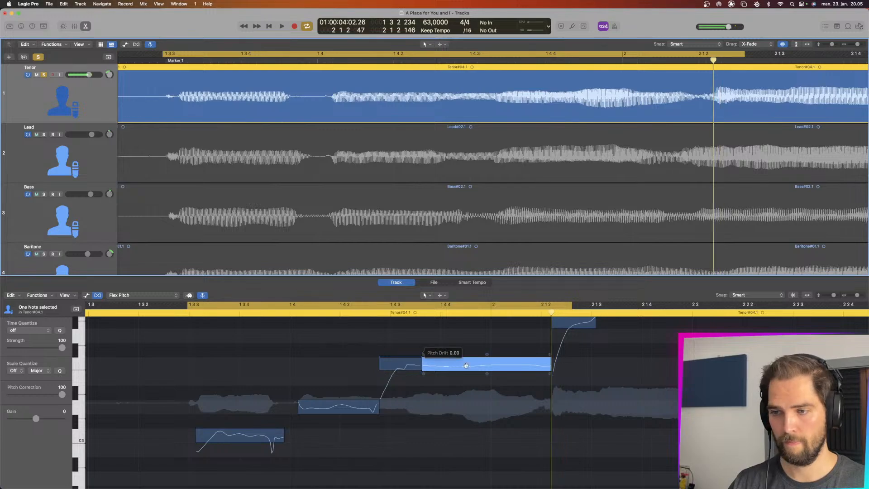
- Undo the vibrato reduction, increase the long Tenor note's vibrato slightly instead, and play the soloed phrase
{"action": "mouse_move", "coordinate": [486, 377]}
{"action": "key", "text": "super+z"}
{"action": "mouse_move", "coordinate": [486, 423]}
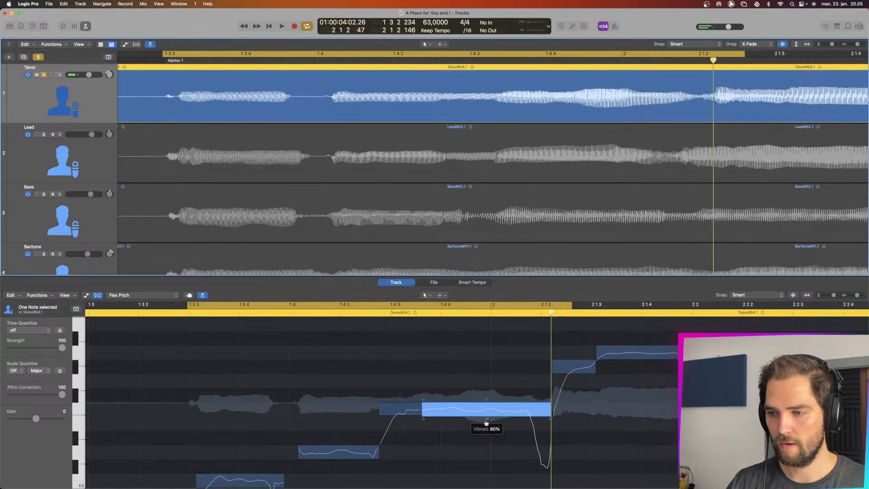
{"action": "left_click_drag", "start_coordinate": [487, 423], "coordinate": [486, 417]}
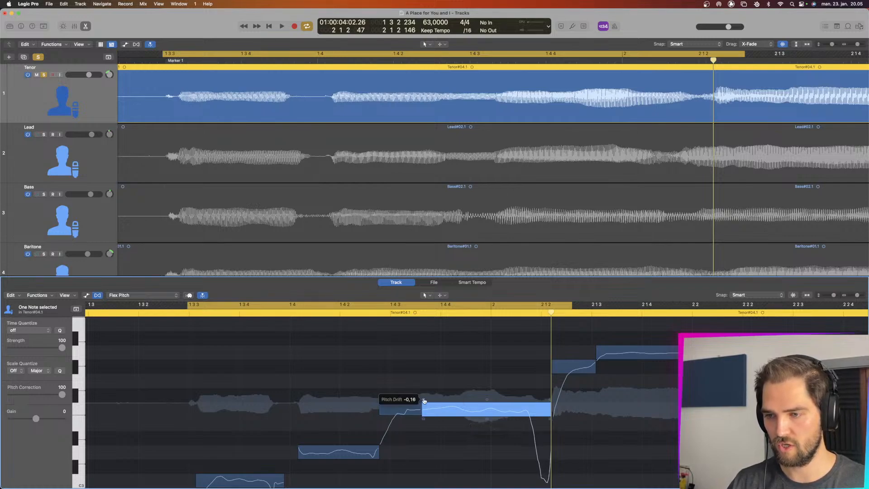
{"action": "key", "text": "space"}
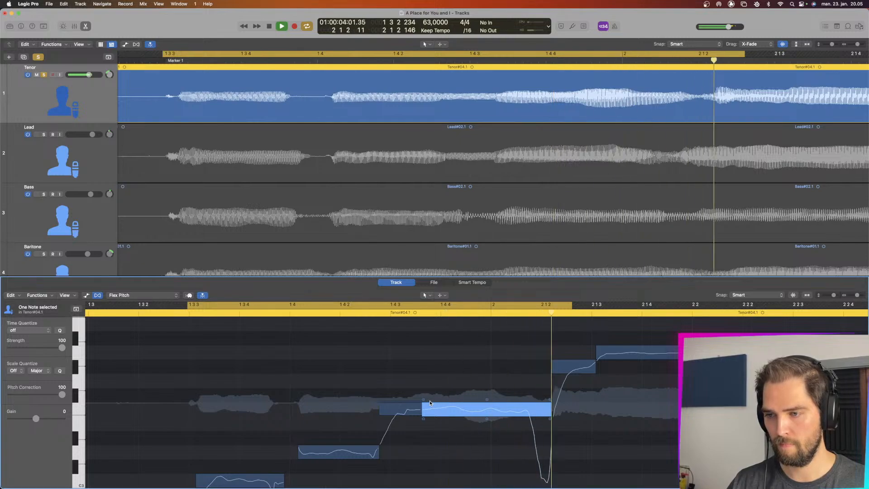
- Set the pitch drift at the start of the Tenor's long note to about -0.32 and replay the soloed phrase
{"action": "key", "text": "space"}
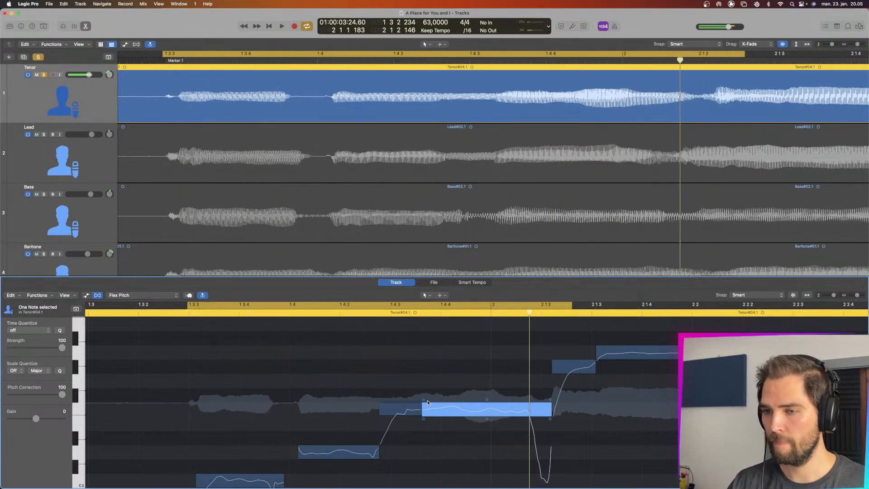
{"action": "left_click_drag", "start_coordinate": [425, 401], "coordinate": [423, 400]}
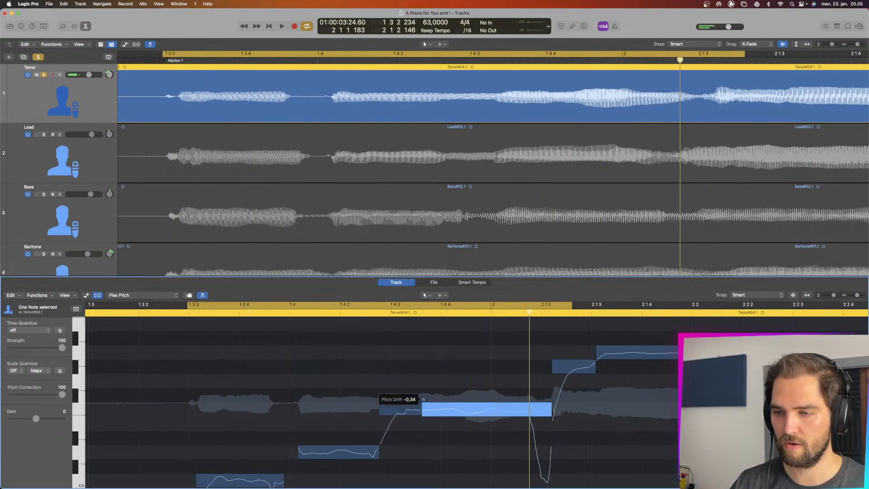
{"action": "key", "text": "space"}
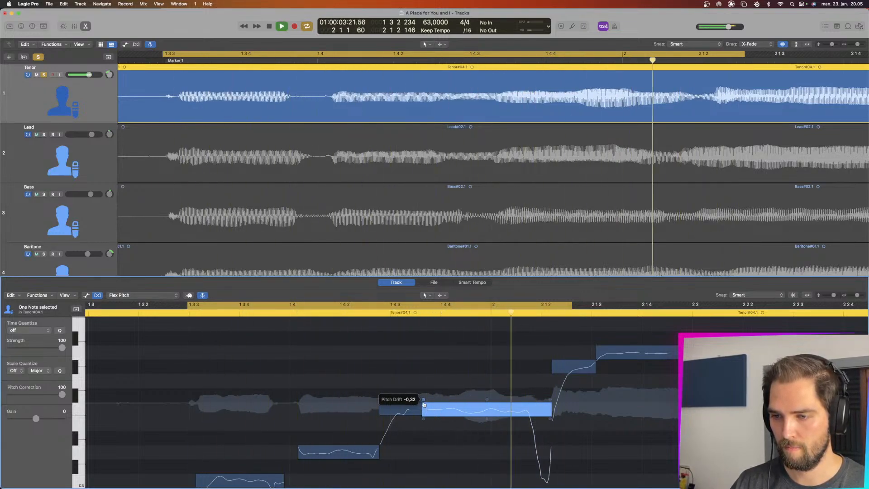
{"action": "key", "text": "space"}
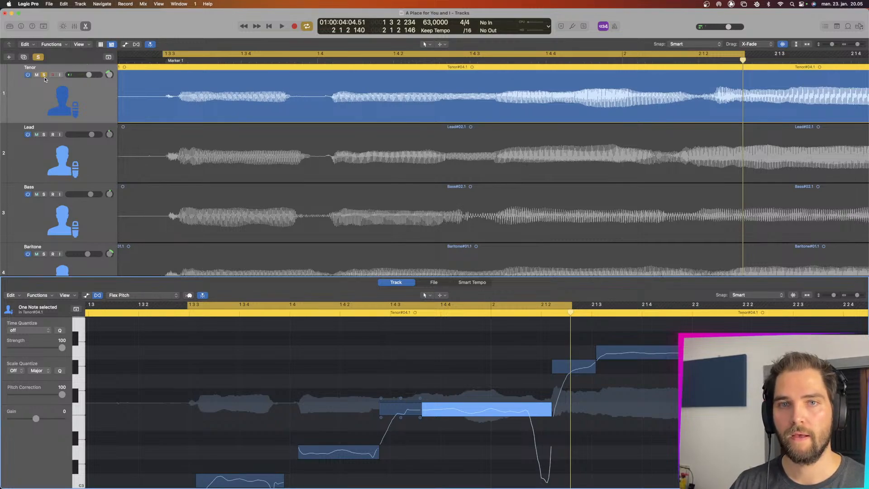
- Turn off the Tenor's solo and the cycle, and play all four voices from Marker 1 into the long held chord
{"action": "key", "text": "ctrl+s"}
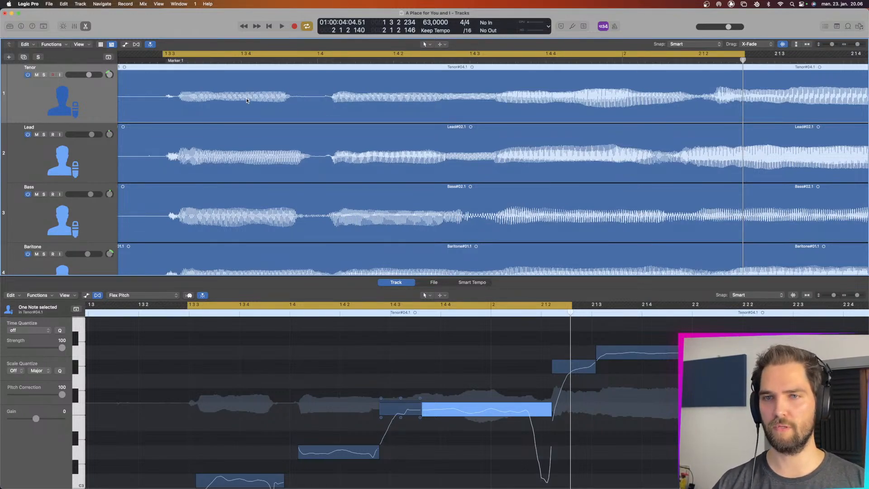
{"action": "key", "text": "space"}
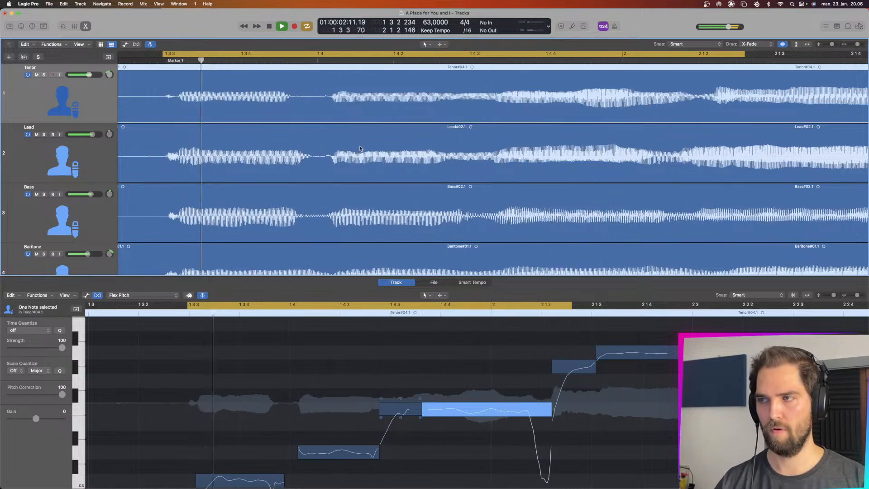
{"action": "key", "text": "c"}
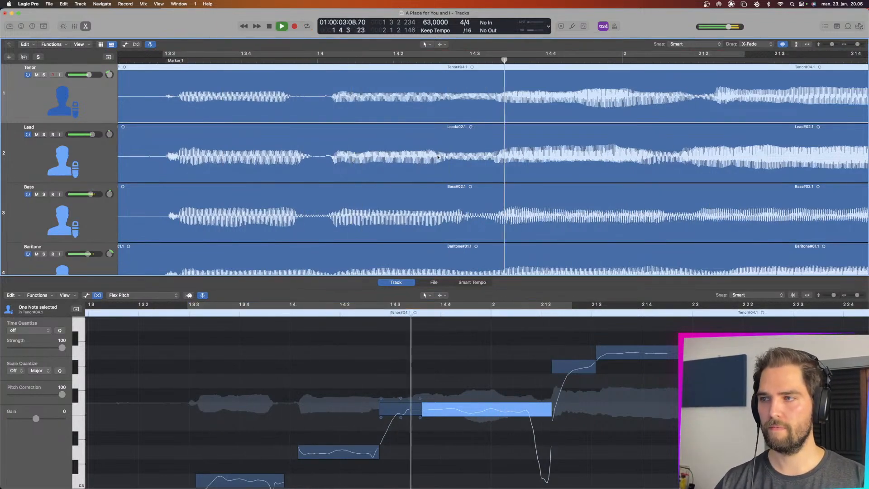
{"action": "key", "text": "super+Right"}
{"action": "key", "text": "super+Left"}
{"action": "key", "text": "super+Left"}
{"action": "key", "text": "super+Left"}
{"action": "key", "text": "super+Left"}
{"action": "key", "text": "super+Right"}
{"action": "key", "text": "super+Right"}
{"action": "key", "text": "super+Right"}
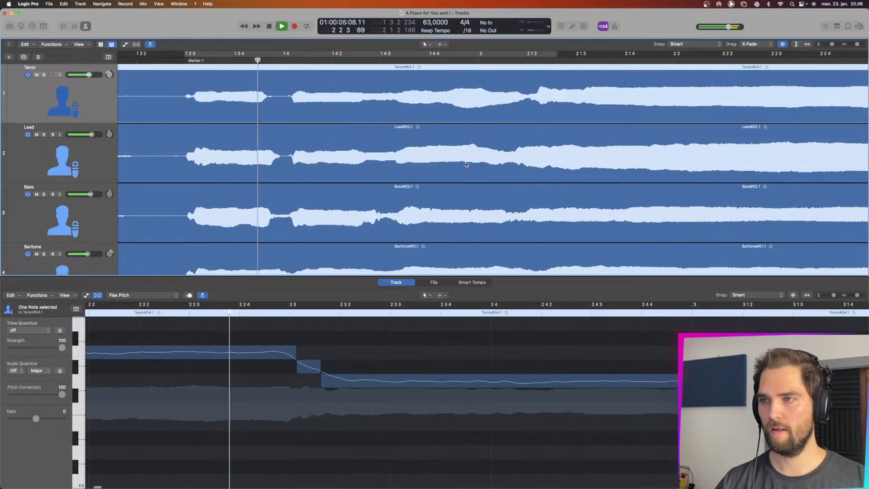
{"action": "key", "text": "space"}
- Place the playhead at 2 1 2 39 to compare where the four voices start the held chord
{"action": "scroll", "coordinate": [466, 163], "scroll_direction": "left", "scroll_amount": 8}
{"action": "scroll", "coordinate": [457, 161], "scroll_direction": "down", "scroll_amount": 1}
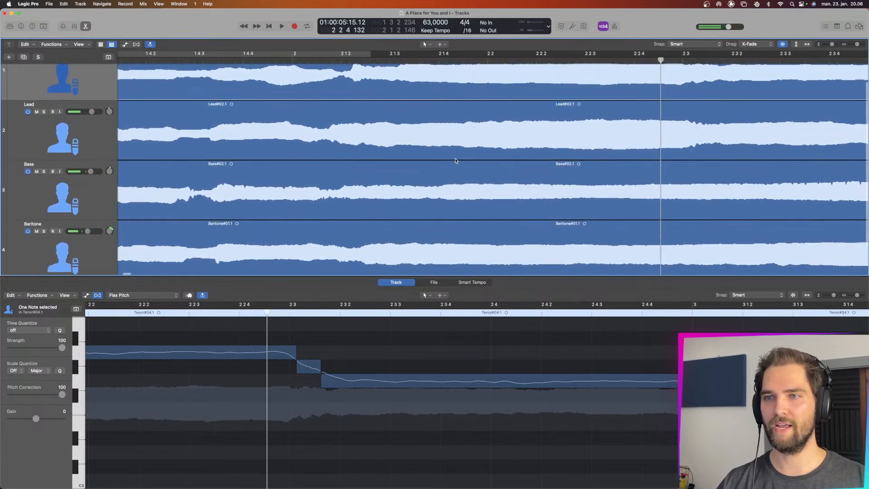
{"action": "key", "text": "super+Right"}
{"action": "key", "text": "super+Right"}
{"action": "scroll", "coordinate": [310, 91], "scroll_direction": "left", "scroll_amount": 6}
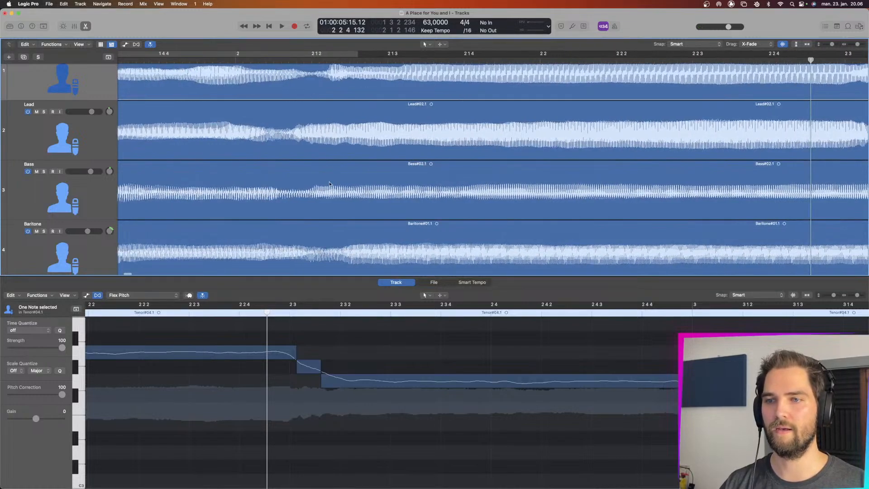
{"action": "left_click", "coordinate": [286, 56]}
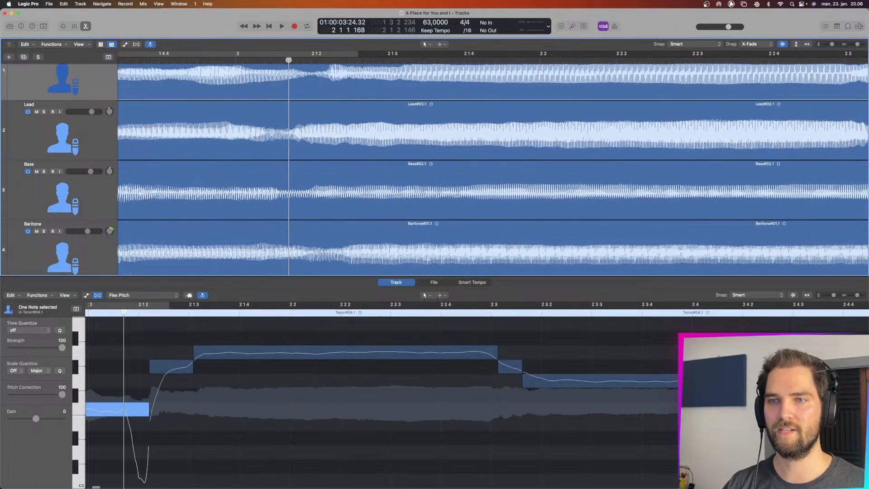
{"action": "left_click_drag", "start_coordinate": [289, 60], "coordinate": [323, 72]}
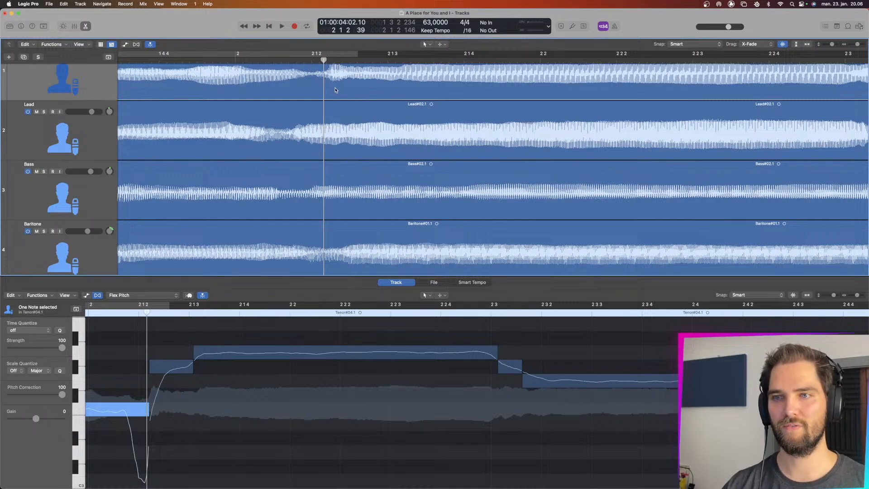
- Select the Bass region, examine its notes around 2 1 2 and play the passage with all voices
{"action": "left_click", "coordinate": [320, 192]}
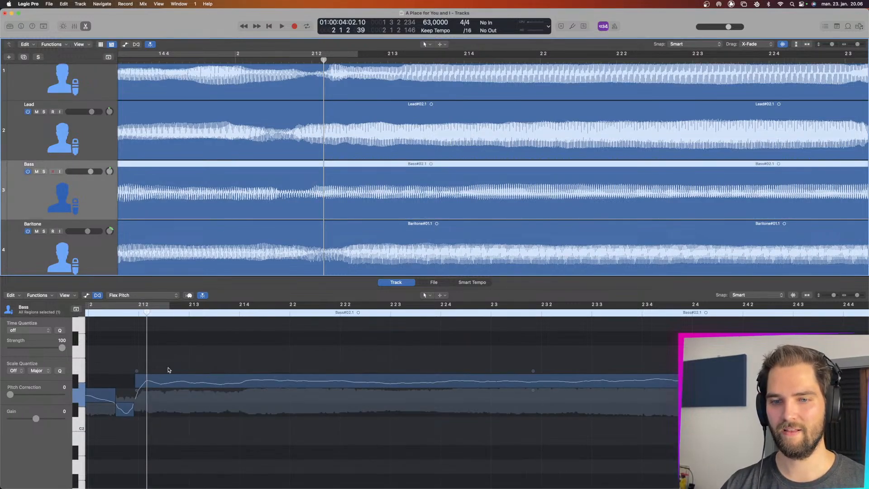
{"action": "scroll", "coordinate": [164, 364], "scroll_direction": "left", "scroll_amount": 6}
{"action": "scroll", "coordinate": [216, 374], "scroll_direction": "up", "scroll_amount": 3}
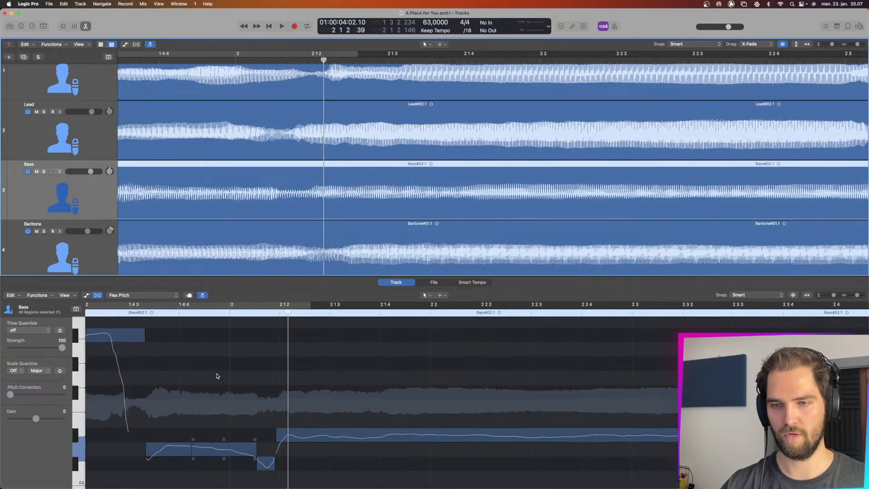
{"action": "scroll", "coordinate": [216, 377], "scroll_direction": "down", "scroll_amount": 2}
{"action": "key", "text": "super+Left"}
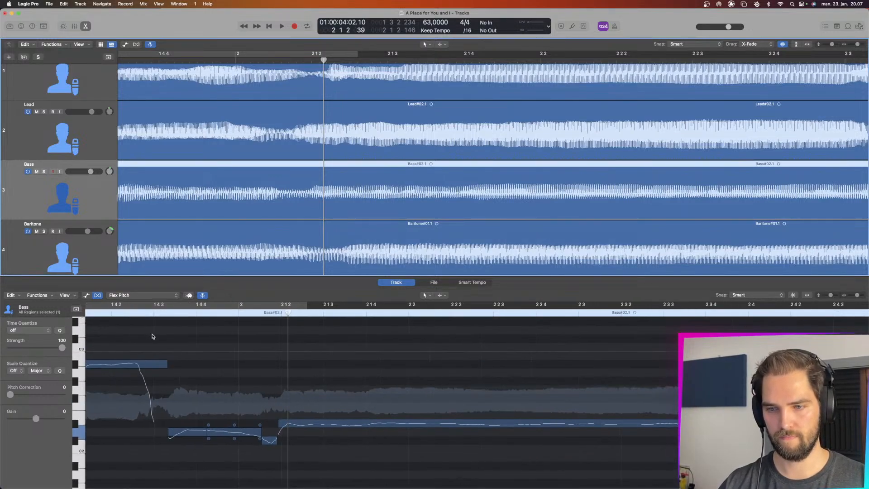
{"action": "key", "text": "space"}
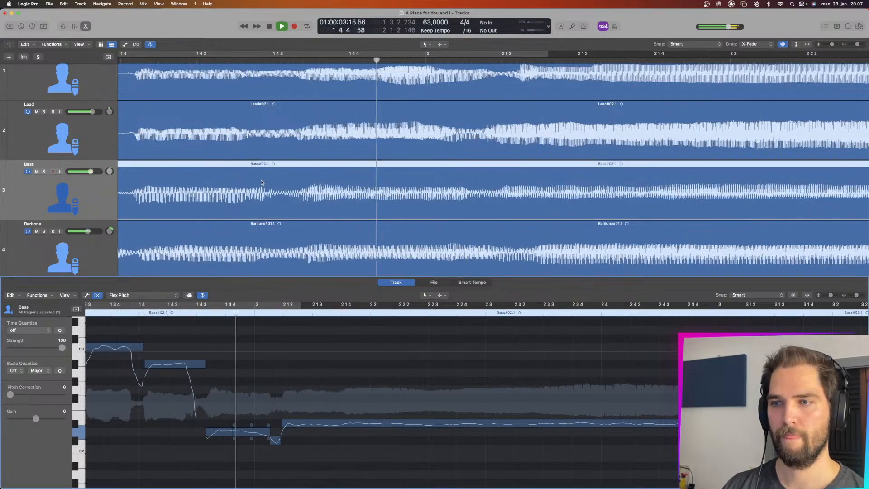
{"action": "key", "text": "space"}
- Move the start of the Lead's held note near 2 1 2 slightly later, and the start of the low note before it likewise
{"action": "left_click", "coordinate": [521, 134]}
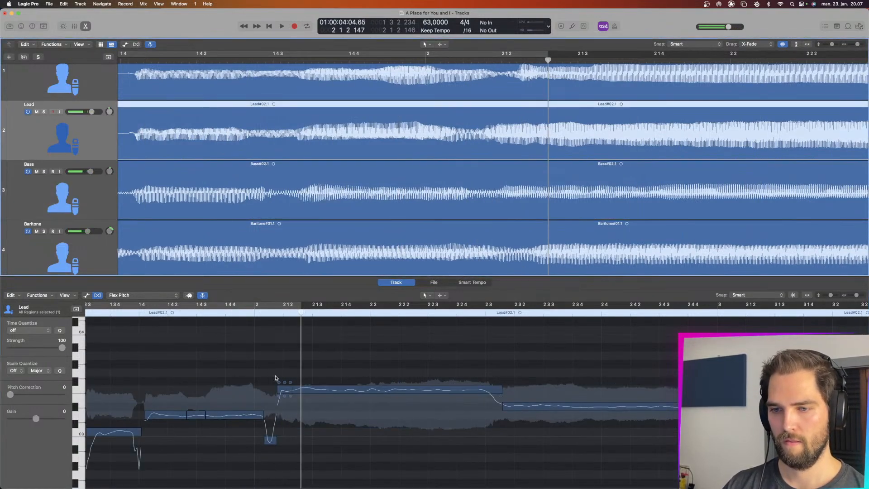
{"action": "left_click", "coordinate": [282, 391]}
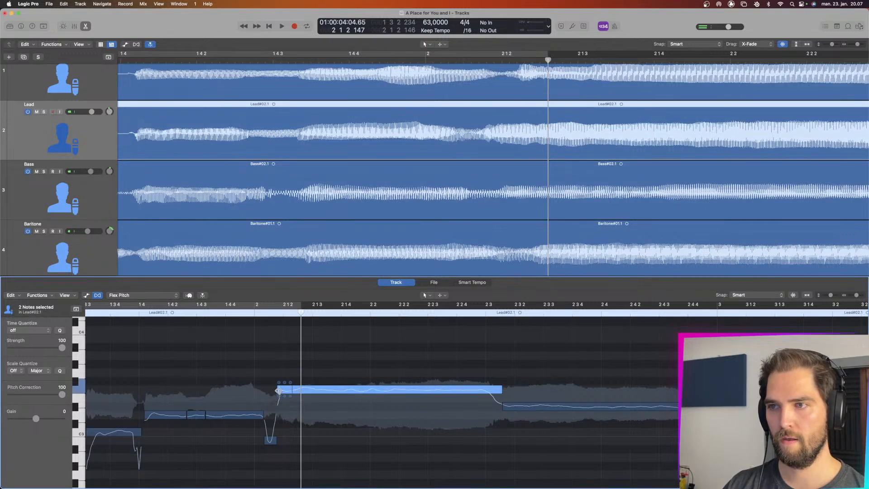
{"action": "left_click_drag", "start_coordinate": [278, 391], "coordinate": [285, 391]}
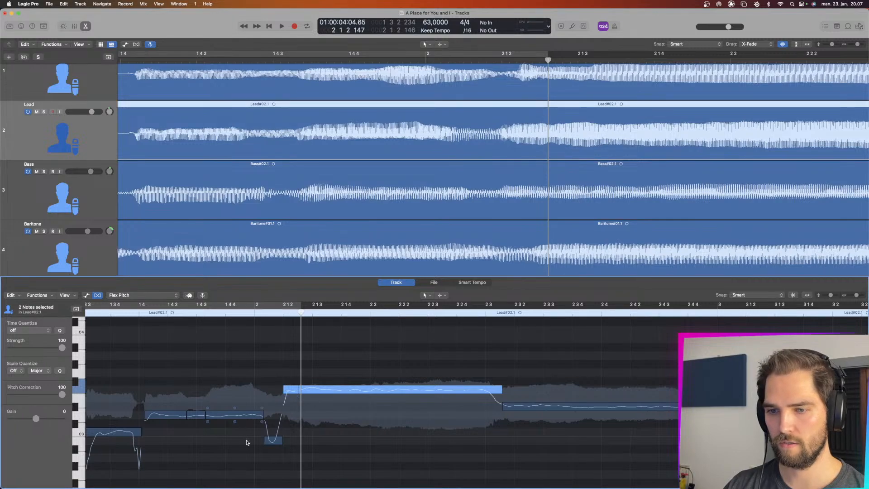
{"action": "left_click_drag", "start_coordinate": [264, 442], "coordinate": [269, 442]}
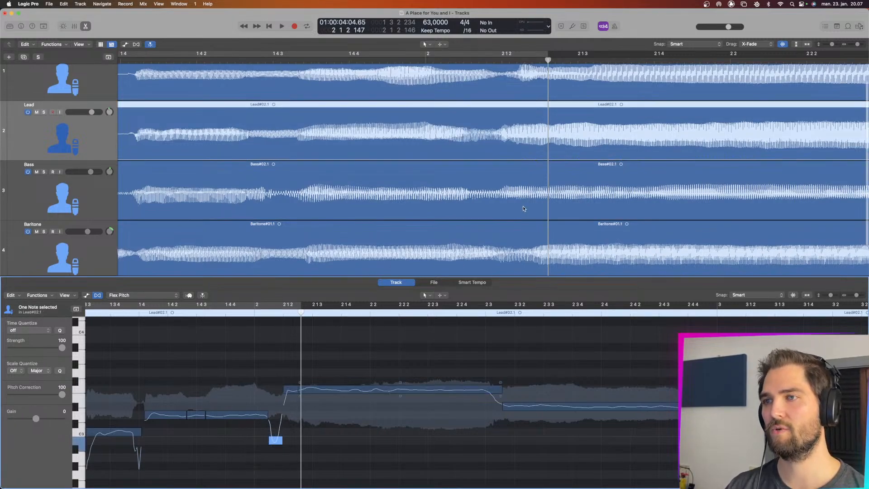
- Move the boundary between the Tenor's long note and the short higher note near 2 1 2 slightly earlier
{"action": "scroll", "coordinate": [522, 92], "scroll_direction": "up", "scroll_amount": 1}
{"action": "left_click", "coordinate": [519, 86]}
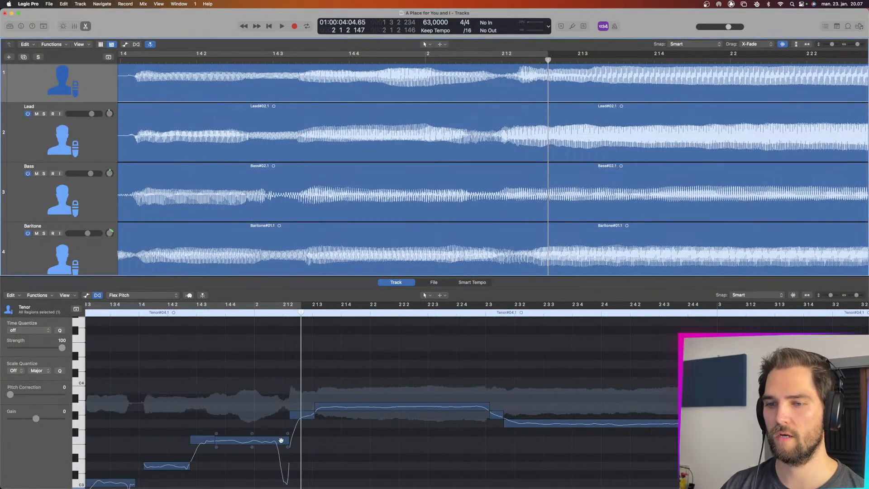
{"action": "left_click_drag", "start_coordinate": [288, 444], "coordinate": [284, 416]}
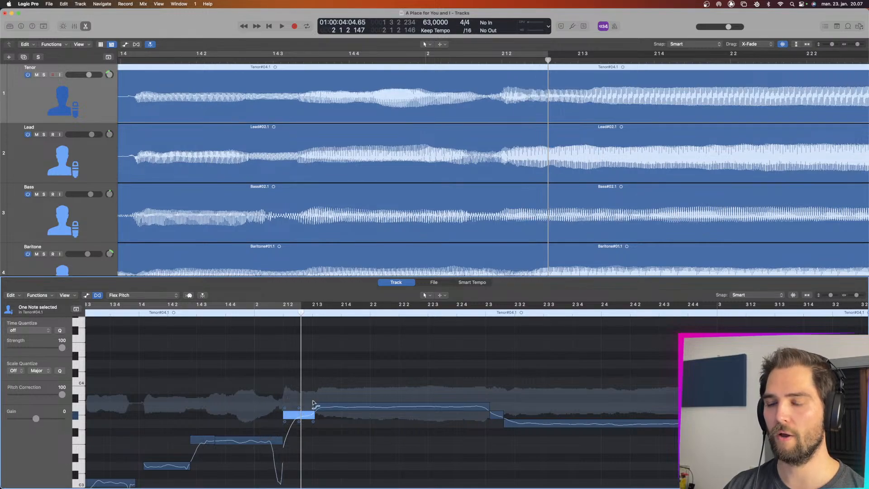
- Select the Baritone region, try starting its held note near 2 1 2 slightly earlier, and undo the shift
{"action": "scroll", "coordinate": [443, 170], "scroll_direction": "down", "scroll_amount": 1}
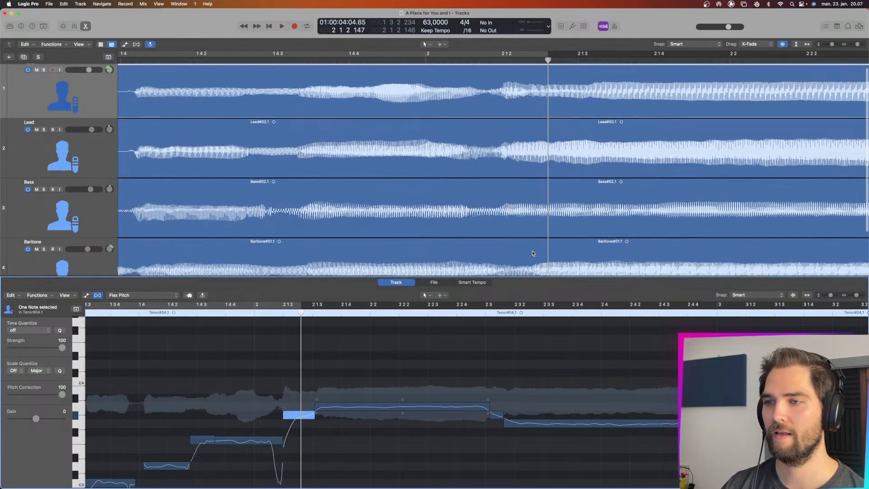
{"action": "left_click", "coordinate": [533, 254]}
{"action": "left_click", "coordinate": [283, 411]}
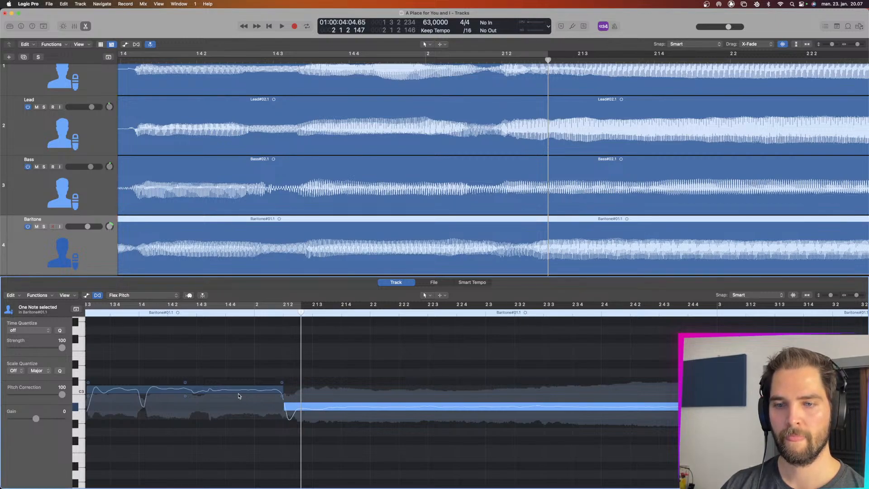
{"action": "scroll", "coordinate": [239, 390], "scroll_direction": "left", "scroll_amount": 3}
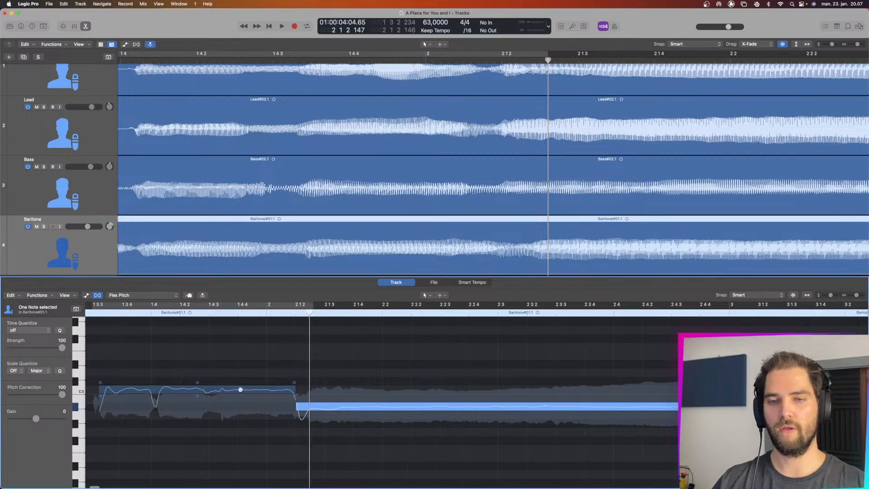
{"action": "left_click_drag", "start_coordinate": [345, 409], "coordinate": [337, 409]}
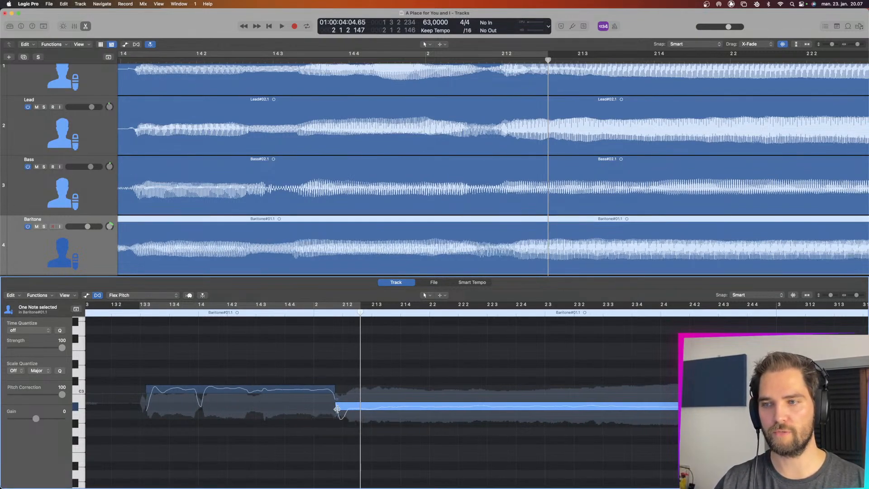
{"action": "key", "text": "super+z"}
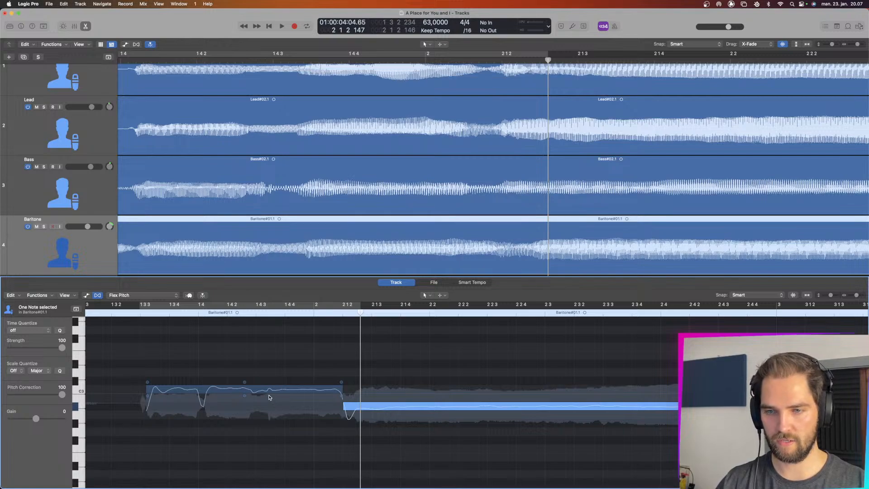
- Split the Baritone's first long note with the Scissors Tool at about 1 4 3 and at about 1 4
{"action": "left_click", "coordinate": [439, 294]}
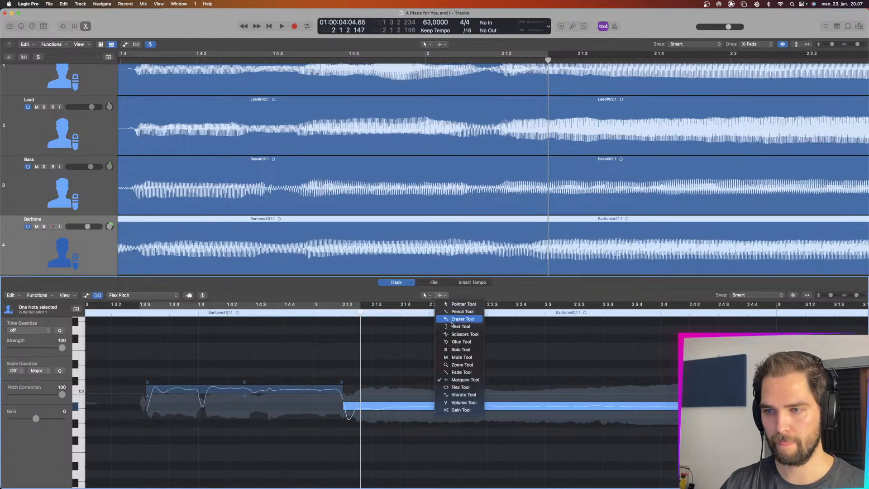
{"action": "left_click", "coordinate": [457, 329]}
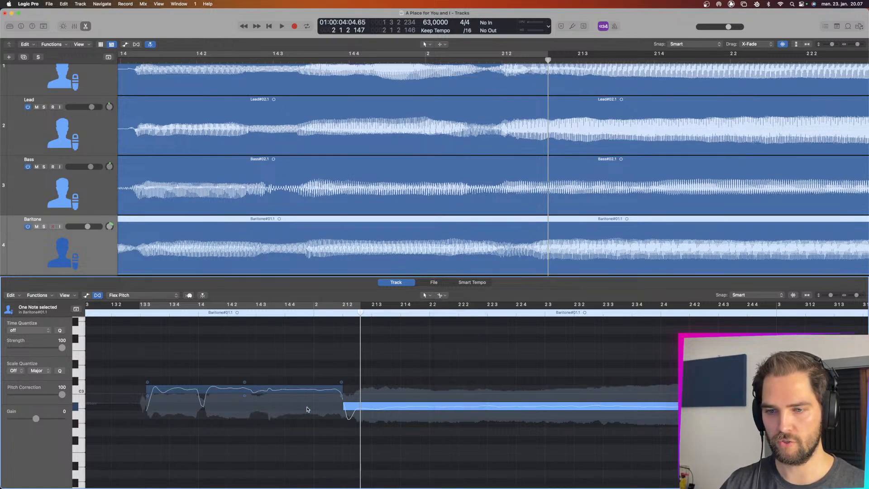
{"action": "left_click", "coordinate": [262, 391]}
{"action": "left_click", "coordinate": [312, 391]}
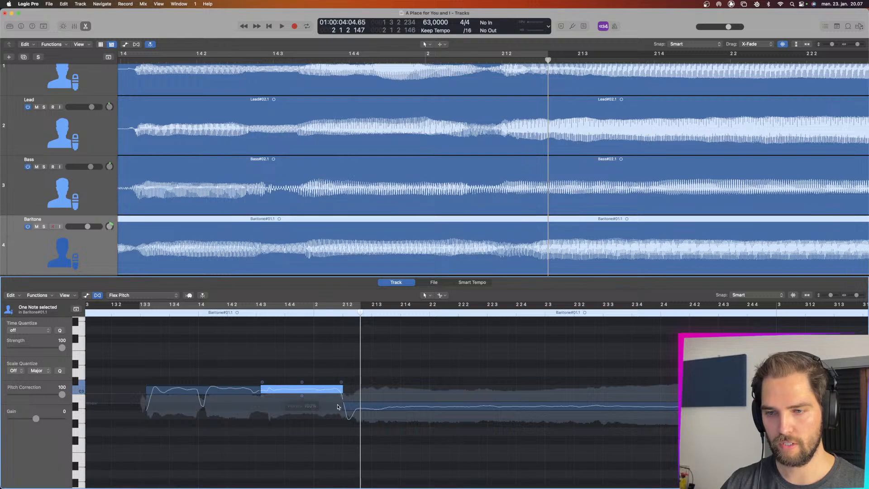
{"action": "mouse_move", "coordinate": [202, 385]}
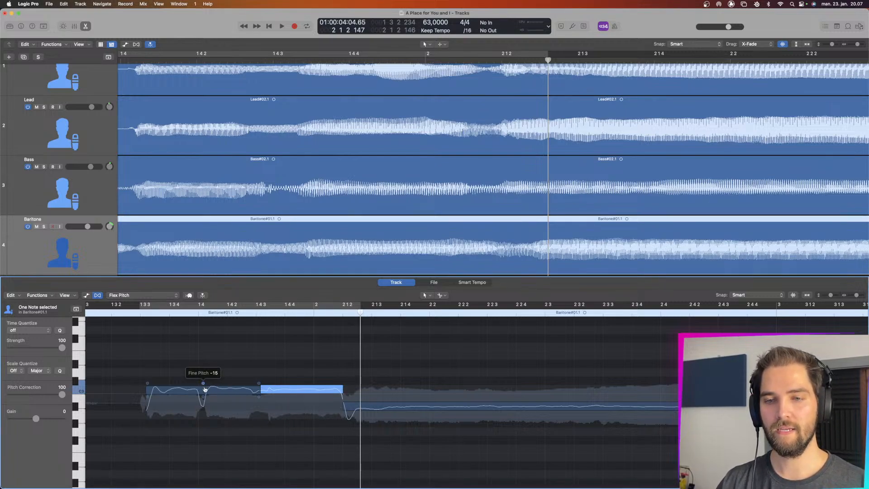
{"action": "left_click", "coordinate": [205, 389]}
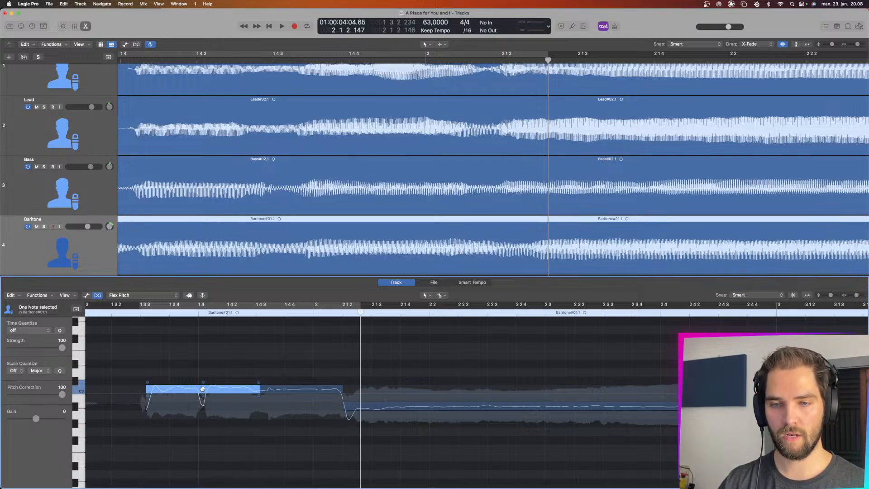
{"action": "left_click", "coordinate": [204, 390]}
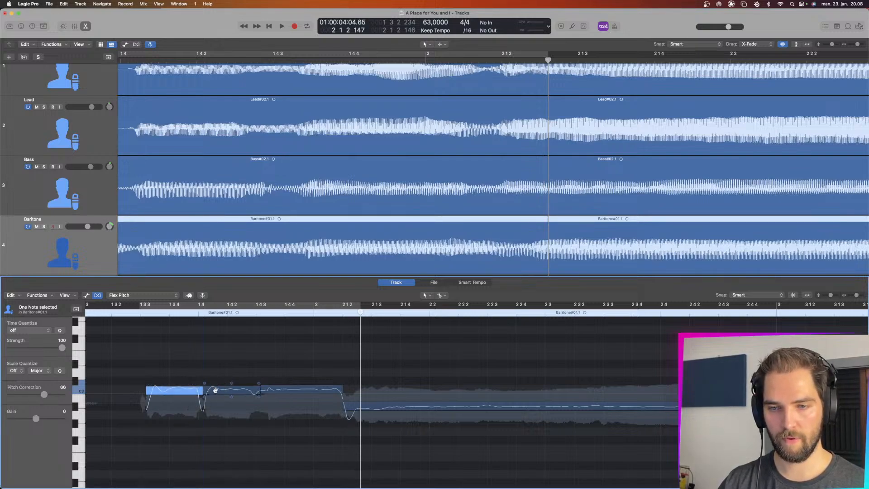
- Snap the Baritone's first note to perfect pitch, set its Fine Pitch to -20, and play the passage back
{"action": "double_click", "coordinate": [179, 389]}
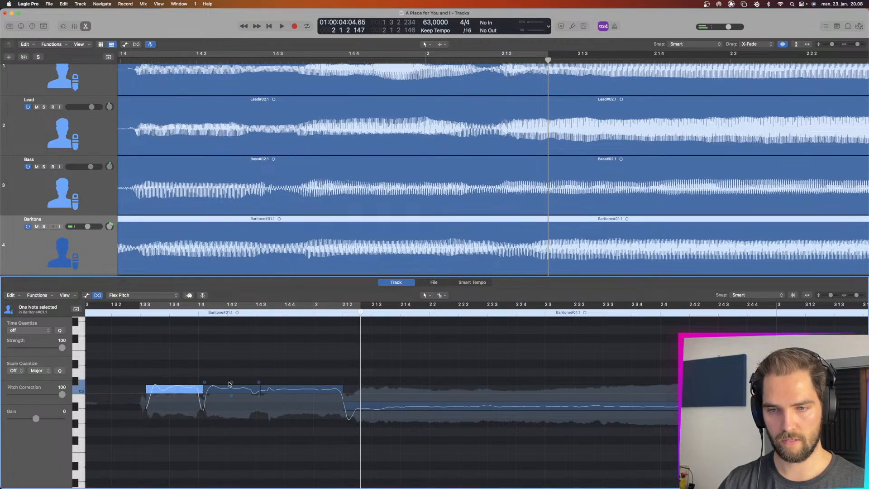
{"action": "left_click", "coordinate": [204, 382]}
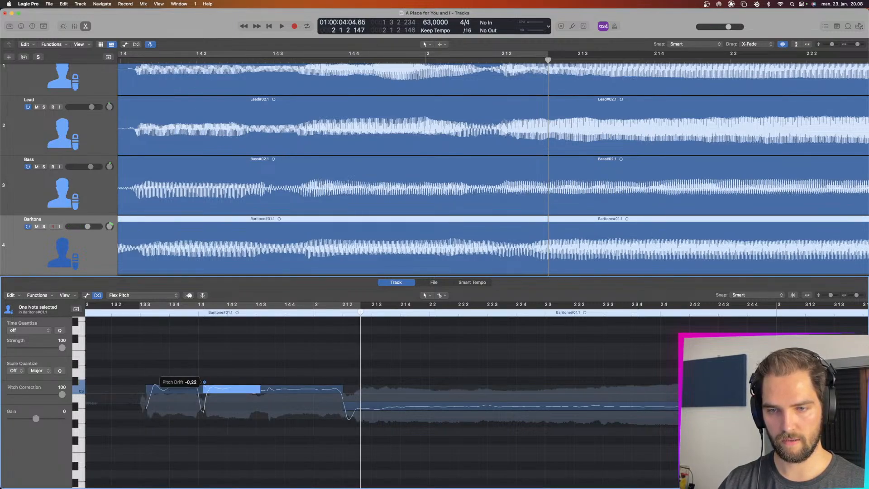
{"action": "left_click_drag", "start_coordinate": [175, 382], "coordinate": [172, 429]}
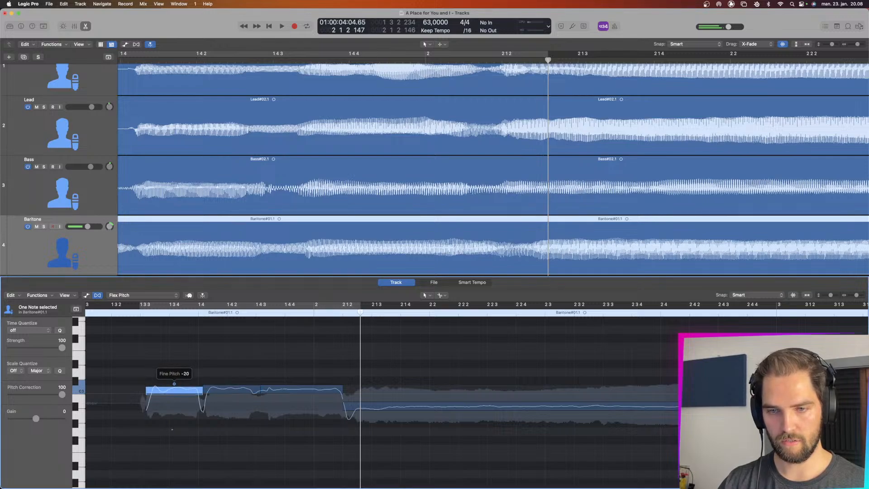
{"action": "key", "text": "space"}
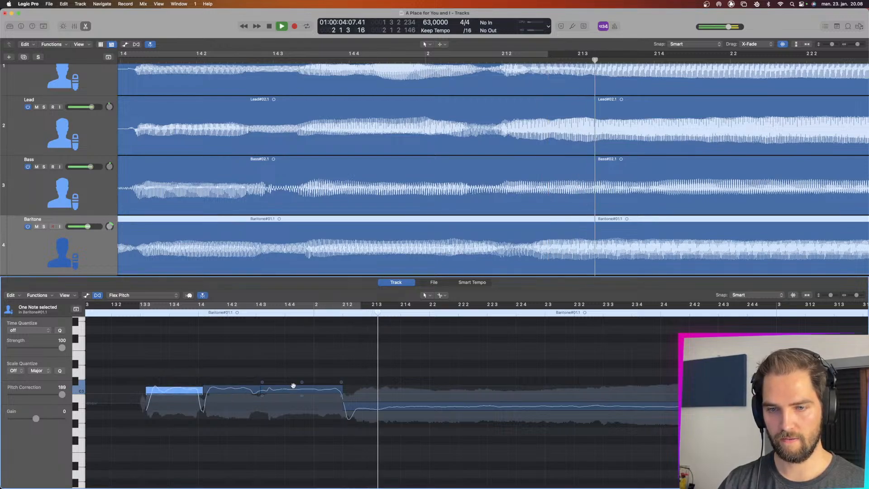
{"action": "left_click", "coordinate": [118, 313]}
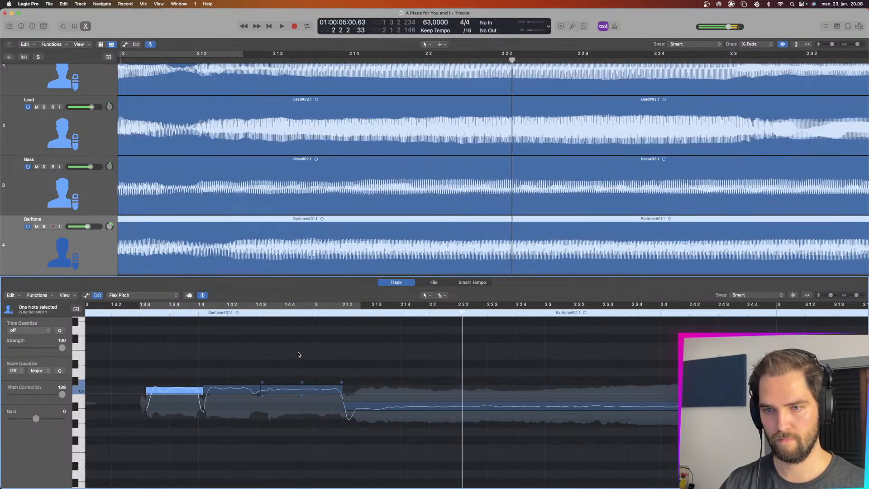
{"action": "left_click", "coordinate": [216, 312]}
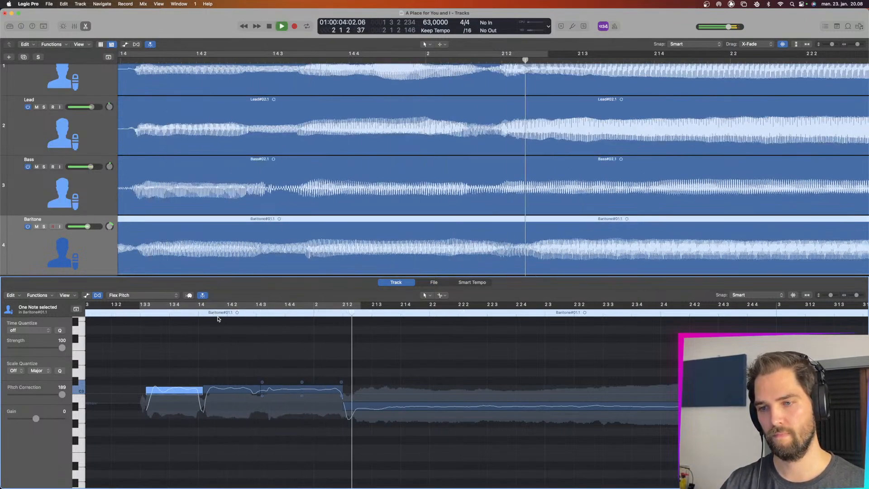
{"action": "scroll", "coordinate": [348, 228], "scroll_direction": "down", "scroll_amount": 5}
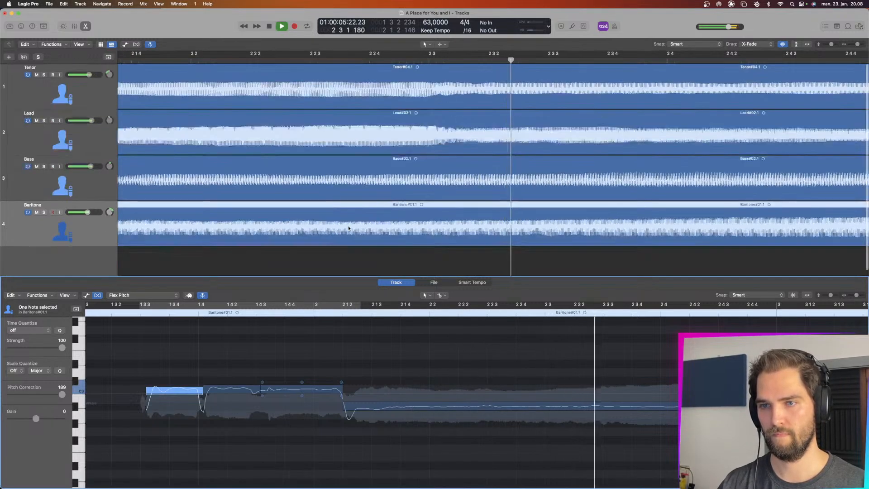
{"action": "left_click", "coordinate": [279, 56]}
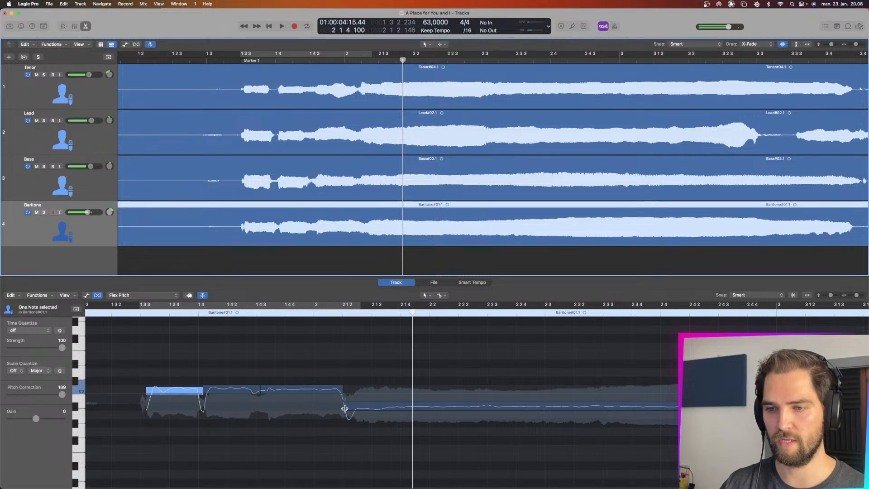
- Move the boundary before the Baritone's held note near 2 1 2 slightly earlier and listen to all four voices
{"action": "left_click_drag", "start_coordinate": [345, 409], "coordinate": [336, 406]}
{"action": "double_click", "coordinate": [271, 311]}
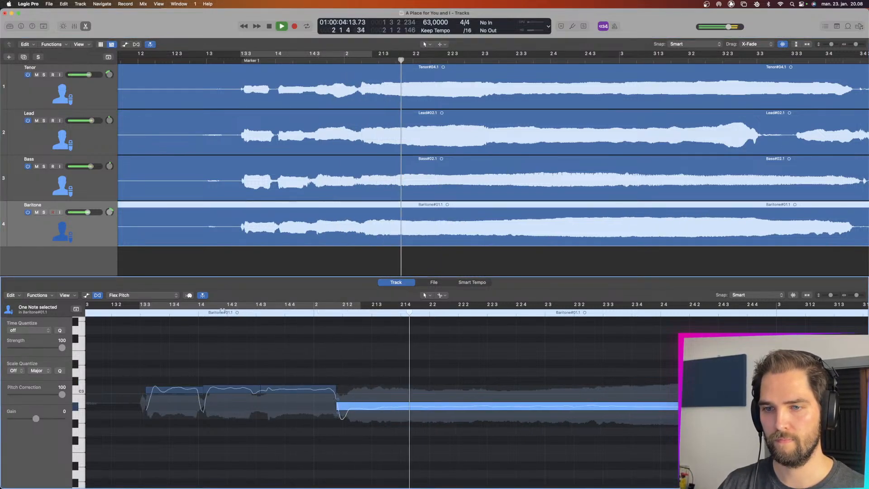
{"action": "left_click", "coordinate": [133, 311]}
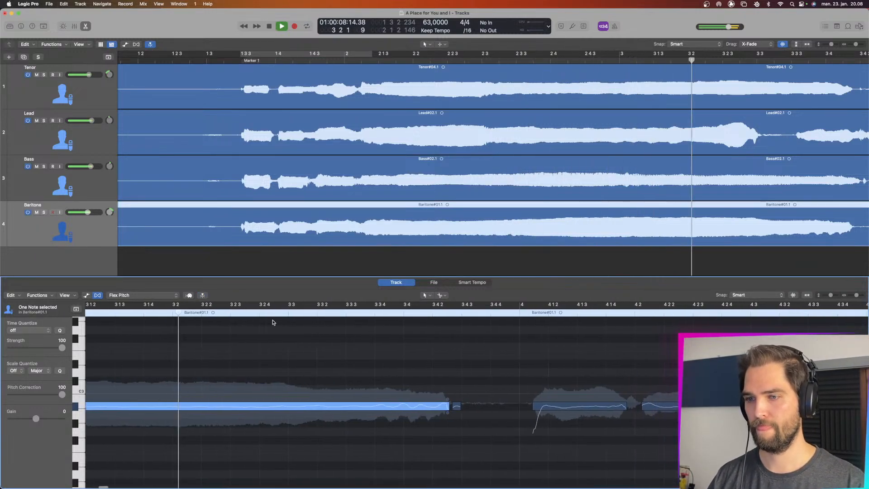
{"action": "key", "text": "space"}
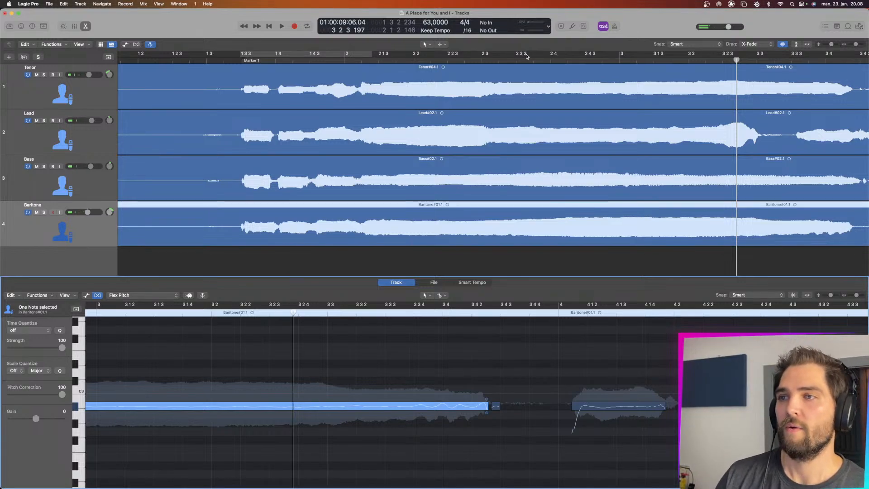
- Solo the Tenor and Bass tracks and cycle playback from 2 4 1 1 to 3 3 3 187
{"action": "left_click", "coordinate": [44, 75]}
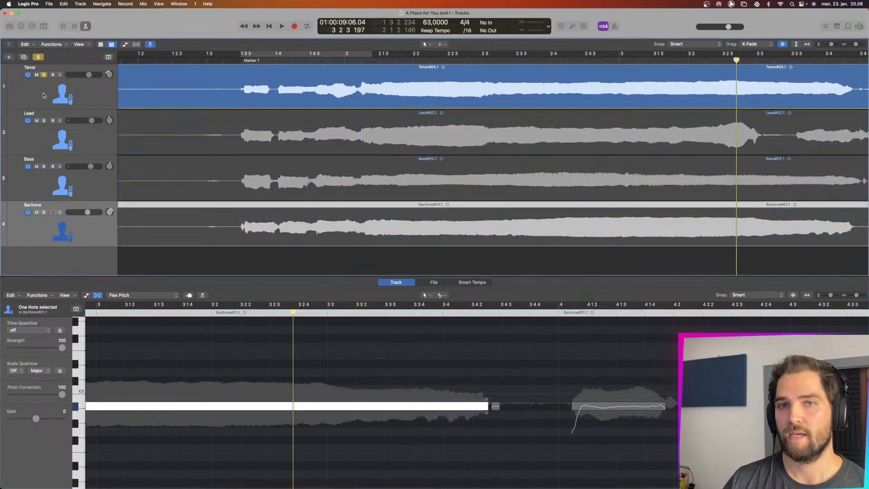
{"action": "left_click", "coordinate": [44, 166]}
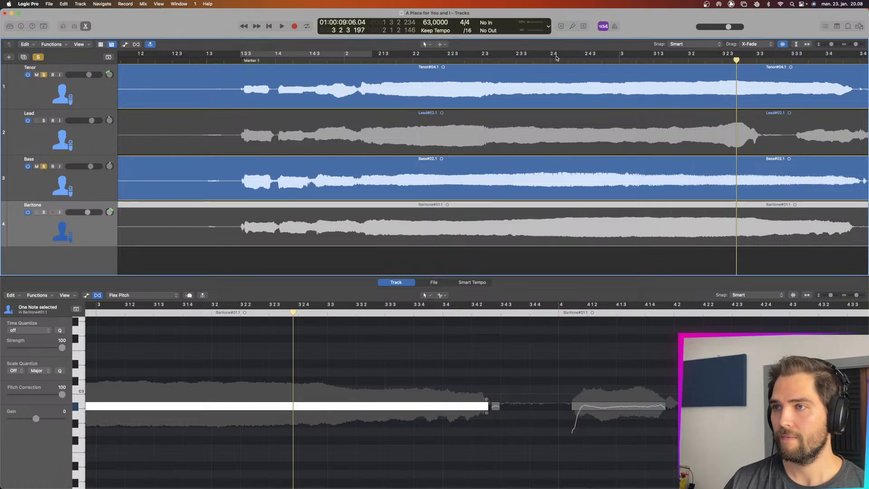
{"action": "key", "text": "space"}
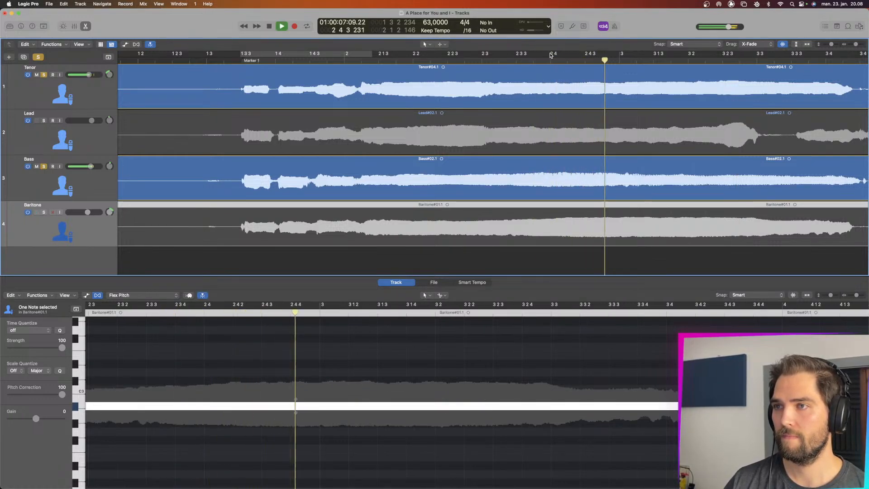
{"action": "left_click_drag", "start_coordinate": [551, 58], "coordinate": [804, 59]}
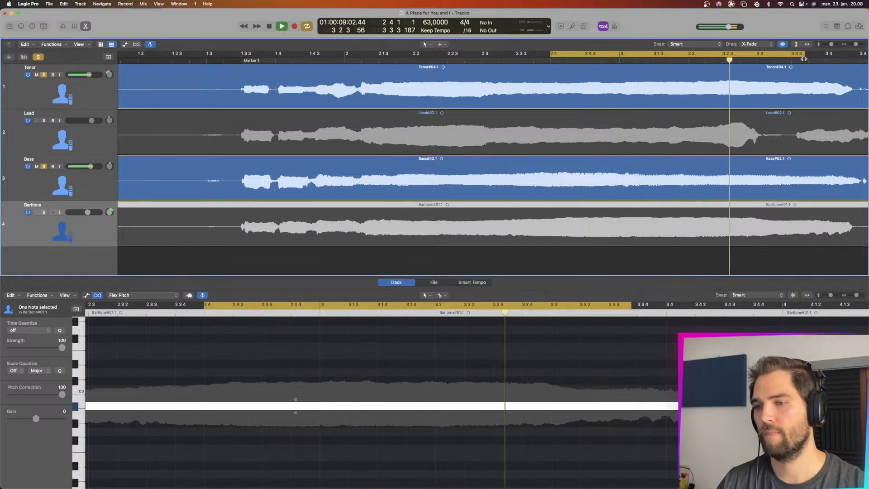
{"action": "key", "text": "space"}
- Select the Tenor region and move the start of its lower note after bar 3 later, to just before 3 1 2
{"action": "left_click", "coordinate": [641, 173]}
{"action": "left_click", "coordinate": [635, 107]}
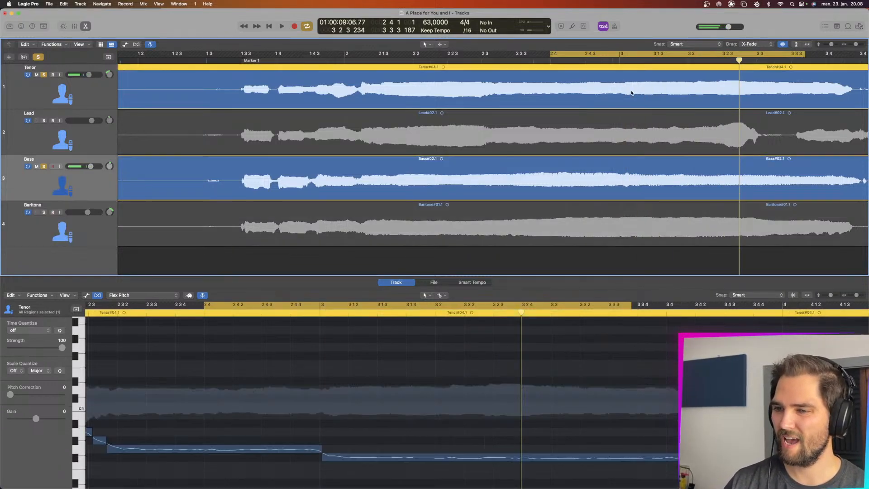
{"action": "key", "text": "space"}
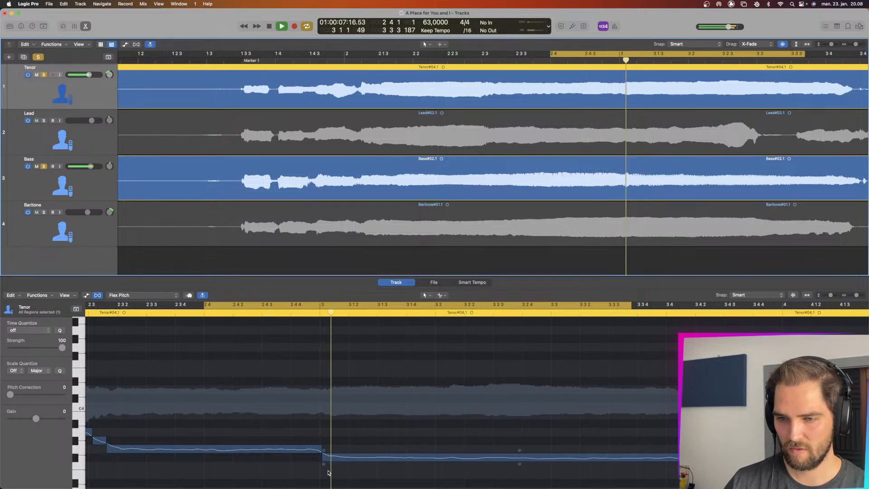
{"action": "key", "text": "space"}
{"action": "left_click_drag", "start_coordinate": [323, 457], "coordinate": [335, 456]}
{"action": "key", "text": "space"}
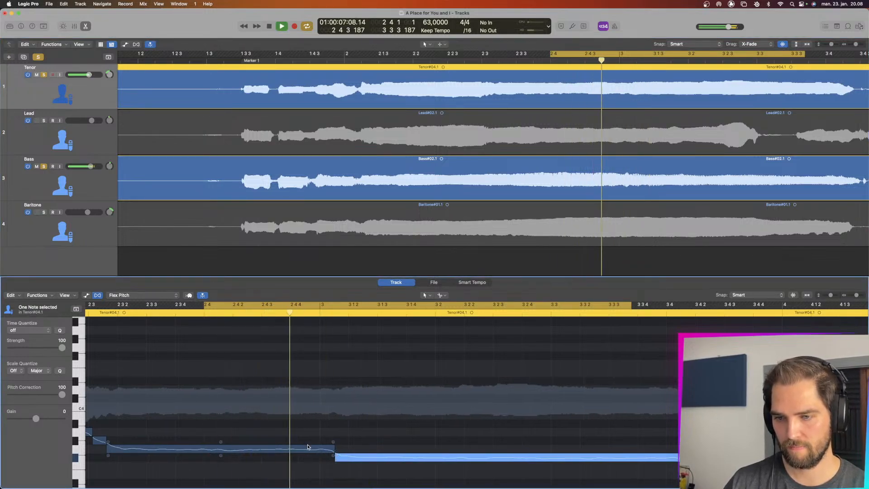
{"action": "key", "text": "space"}
{"action": "key", "text": "space"}
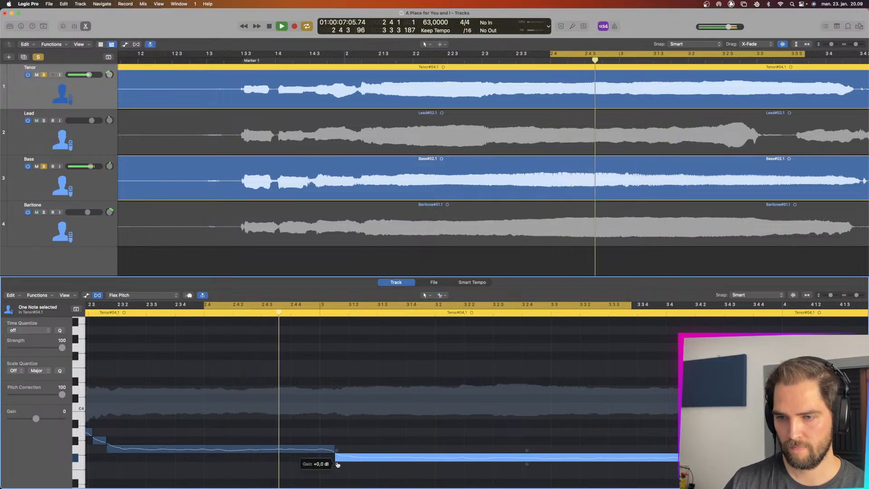
{"action": "left_click_drag", "start_coordinate": [337, 460], "coordinate": [344, 461]}
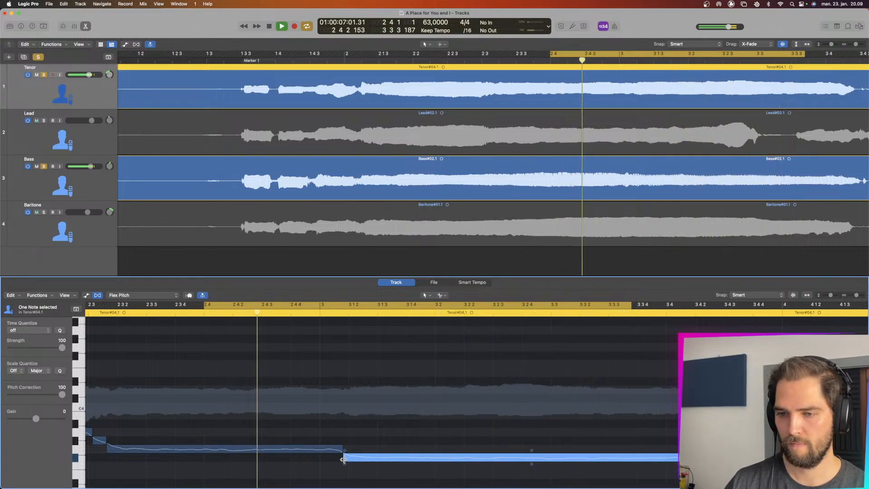
{"action": "key", "text": "space"}
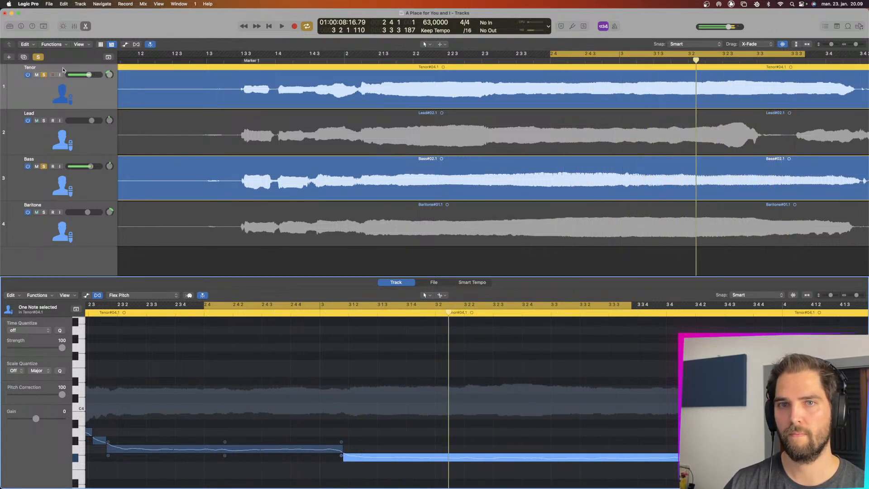
- Clear the solo on all tracks and listen to the cycled passage with all four voices
{"action": "left_click", "coordinate": [38, 57]}
{"action": "key", "text": "space"}
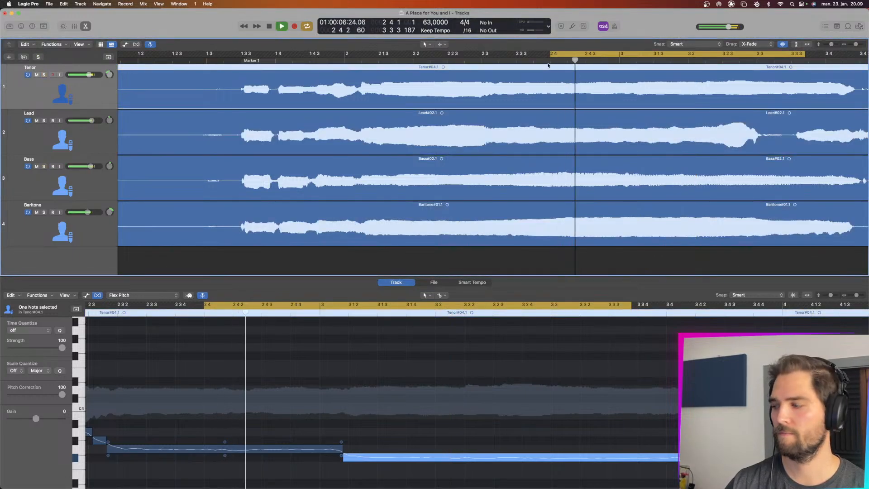
{"action": "key", "text": "space"}
{"action": "key", "text": "space"}
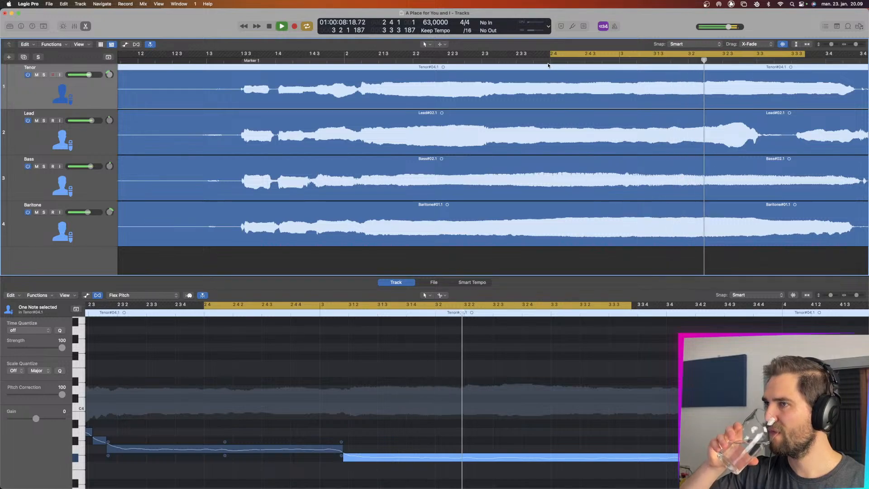
{"action": "key", "text": "space"}
{"action": "key", "text": "space"}
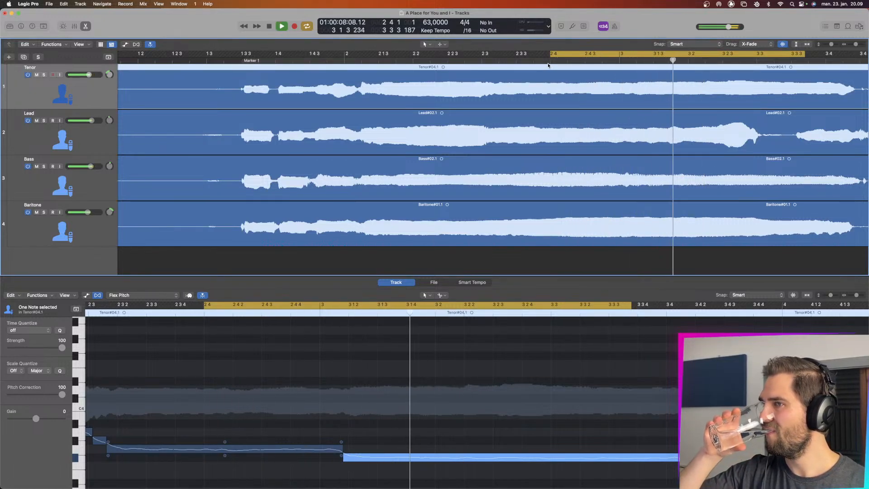
{"action": "key", "text": "space"}
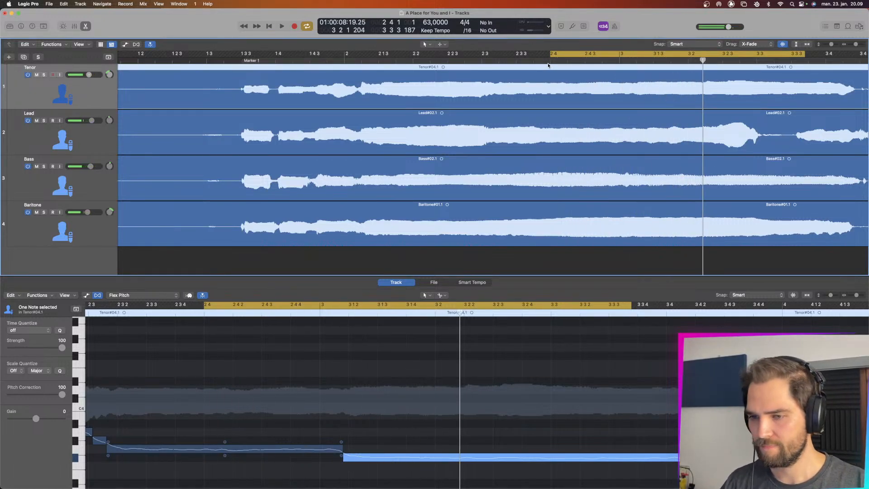
- Select the Bass region and locate its notes around the pitch change at bar 3 in the Flex Pitch editor
{"action": "left_click", "coordinate": [622, 170]}
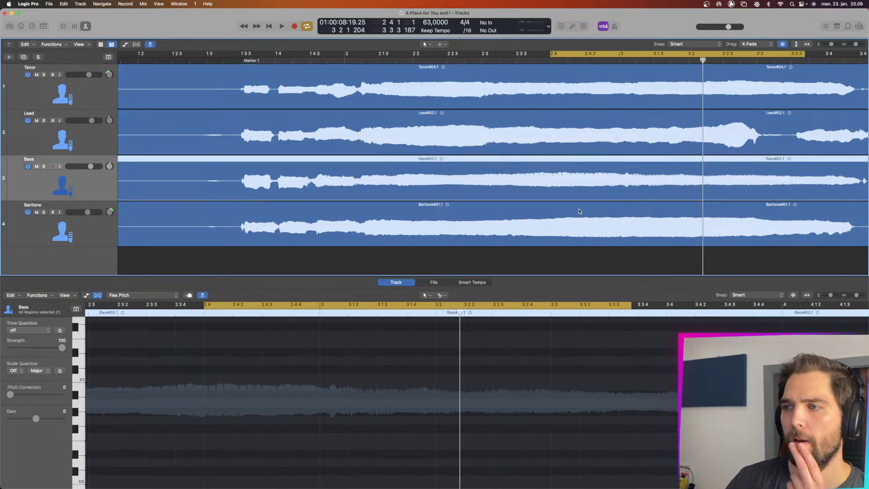
{"action": "scroll", "coordinate": [468, 400], "scroll_direction": "up", "scroll_amount": 3}
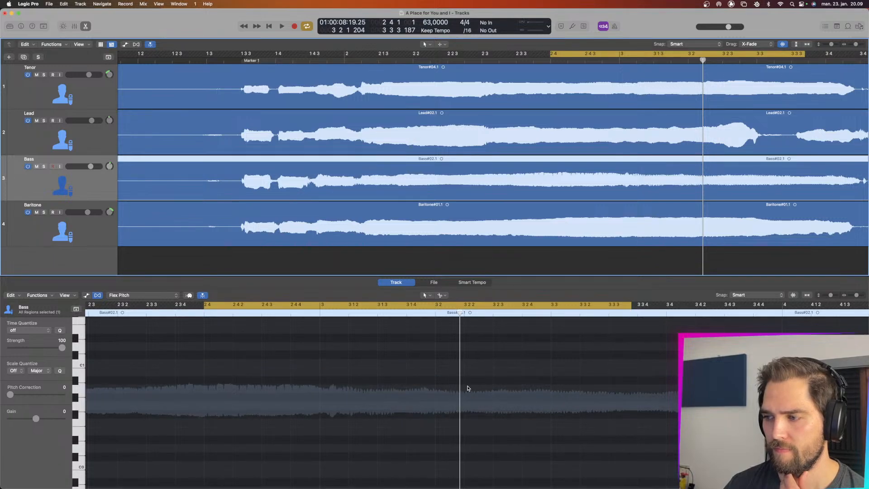
{"action": "left_click", "coordinate": [666, 261]}
{"action": "left_click", "coordinate": [670, 224]}
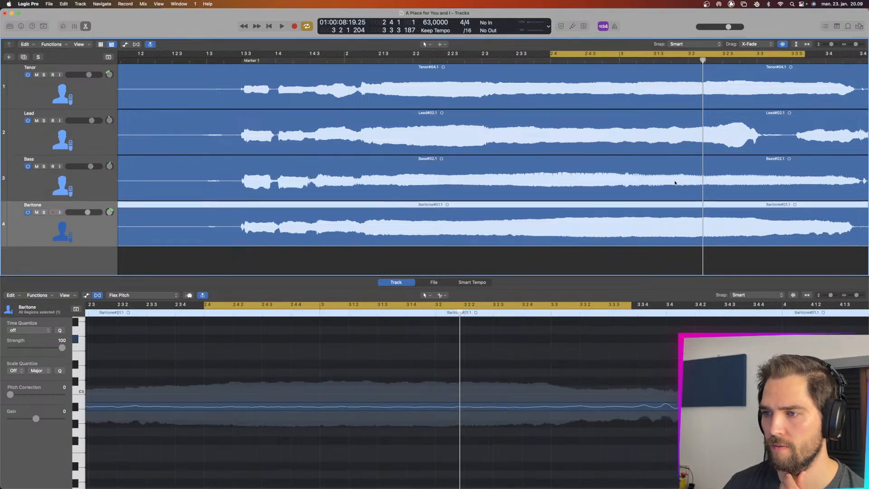
{"action": "left_click", "coordinate": [675, 183]}
{"action": "scroll", "coordinate": [574, 348], "scroll_direction": "down", "scroll_amount": 5}
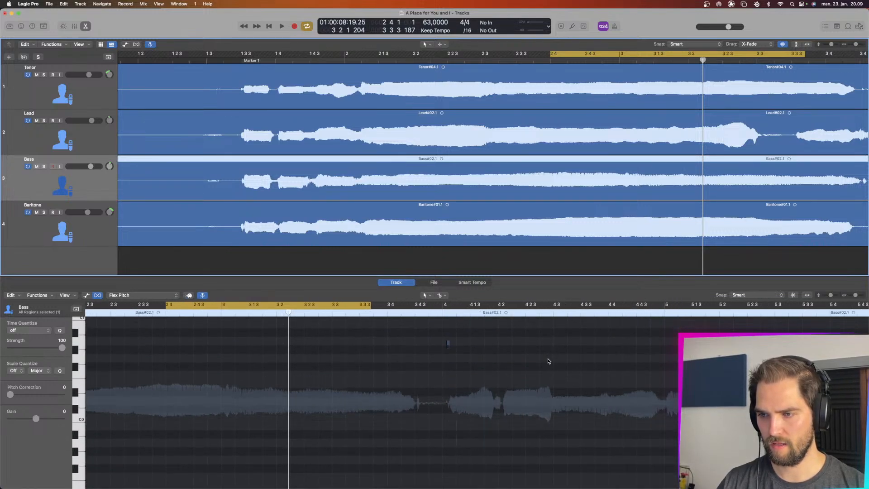
{"action": "scroll", "coordinate": [541, 362], "scroll_direction": "up", "scroll_amount": 5}
{"action": "scroll", "coordinate": [535, 364], "scroll_direction": "down", "scroll_amount": 2}
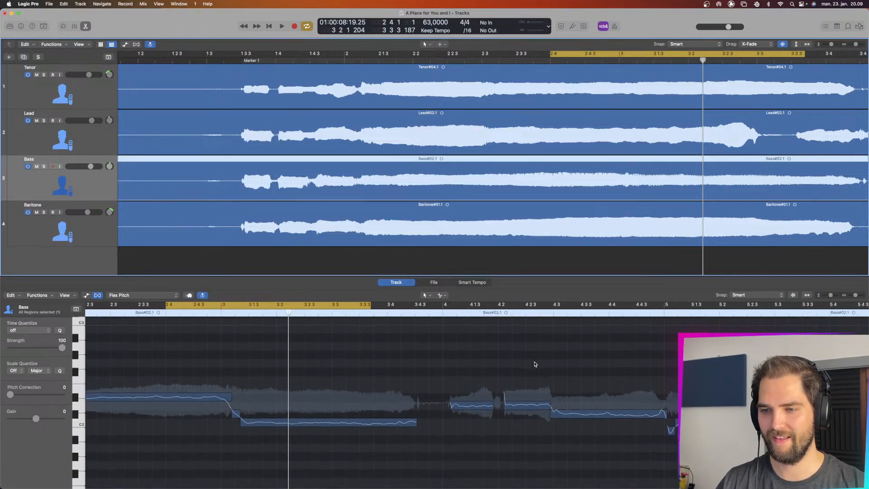
{"action": "scroll", "coordinate": [521, 360], "scroll_direction": "up", "scroll_amount": 4}
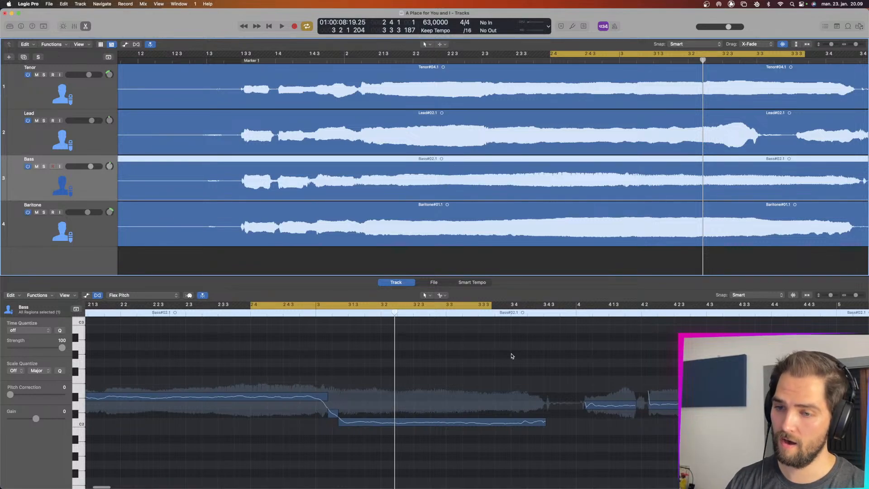
- Try starting the Bass's low note after bar 3 slightly earlier by shortening the transition note, and listen to the cycle
{"action": "left_click", "coordinate": [328, 415]}
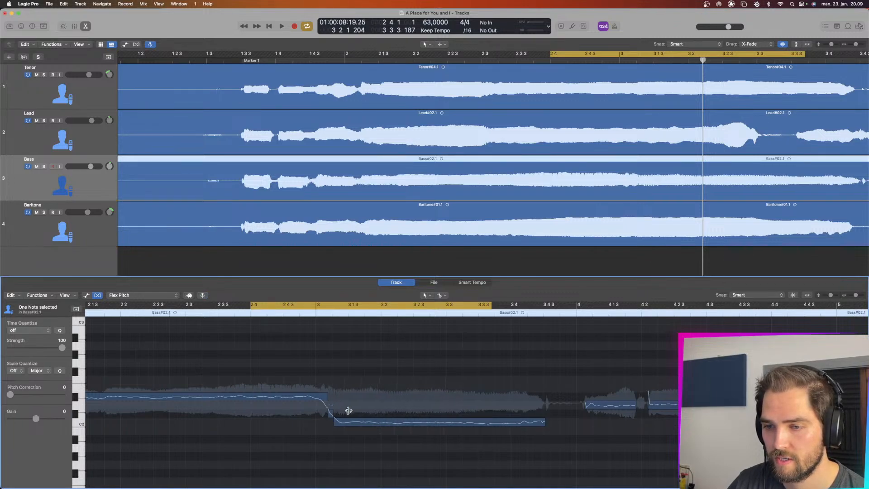
{"action": "key", "text": "space"}
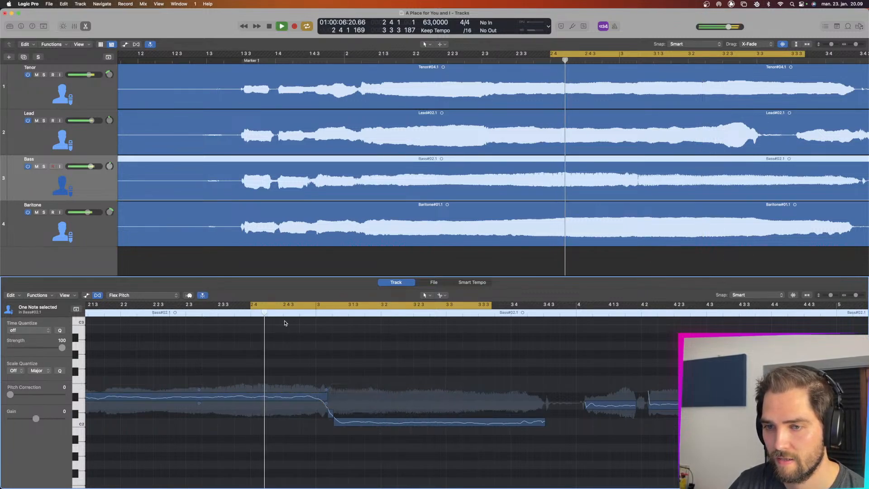
{"action": "key", "text": "space"}
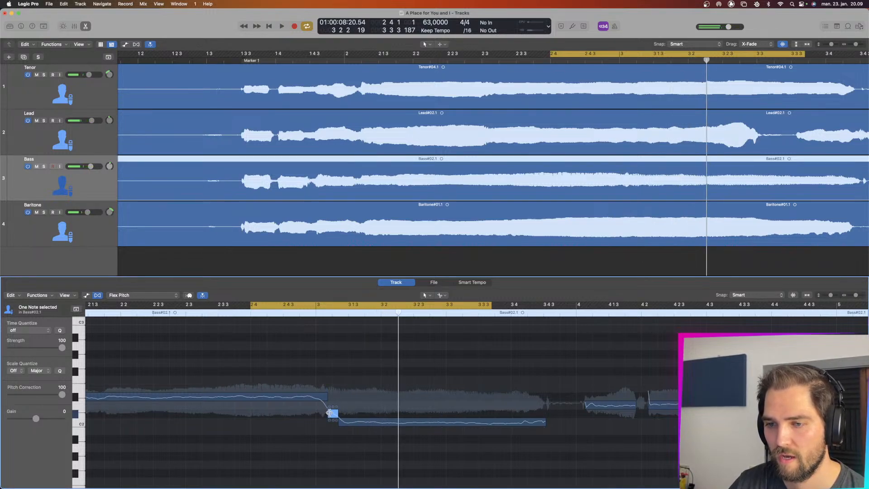
- Move the start of the Bass's short transition note after bar 3 slightly later and replay the cycle
{"action": "left_click_drag", "start_coordinate": [329, 413], "coordinate": [335, 412]}
{"action": "key", "text": "space"}
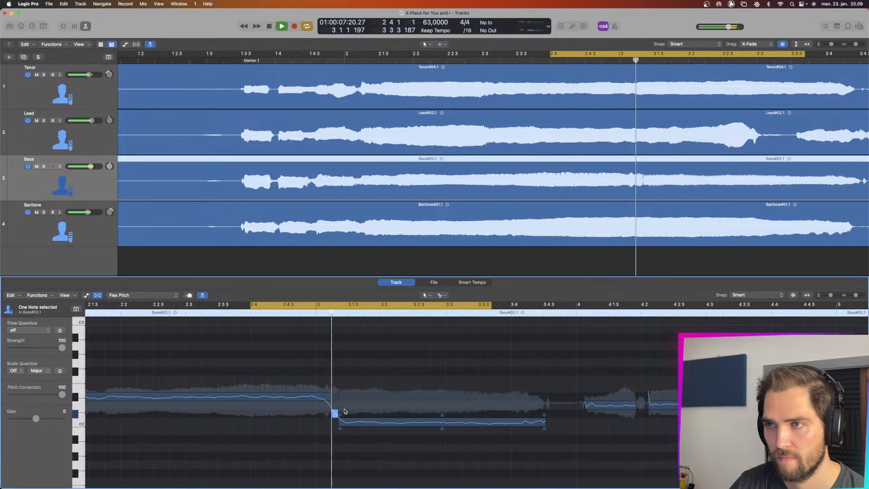
- Stop playback and examine the waveforms of all four voices where their notes end before bar 4
{"action": "key", "text": "space"}
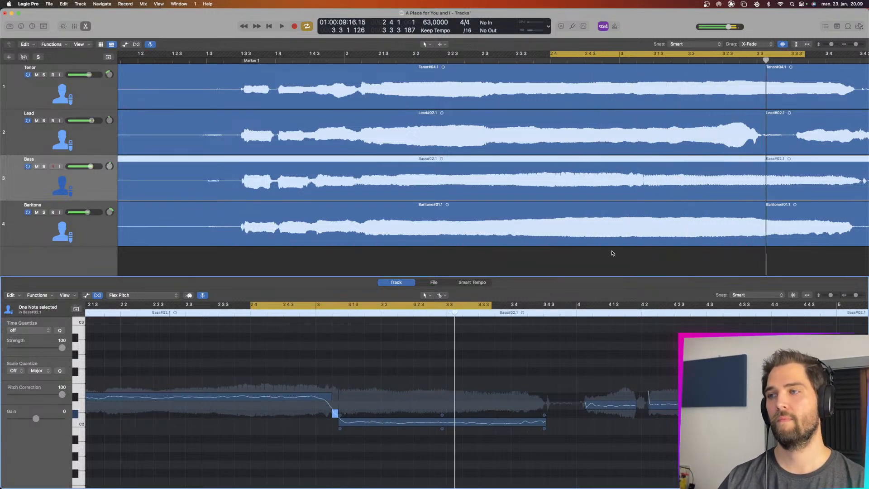
{"action": "scroll", "coordinate": [527, 227], "scroll_direction": "up", "scroll_amount": 10}
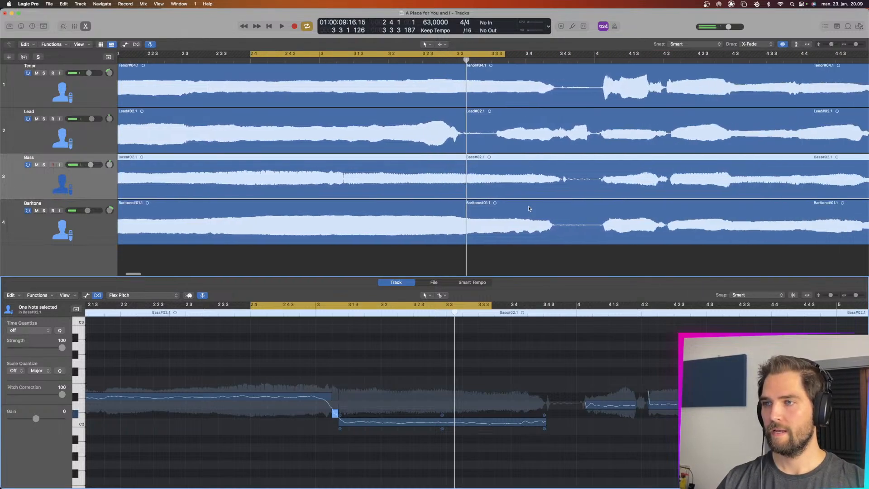
{"action": "scroll", "coordinate": [529, 208], "scroll_direction": "right", "scroll_amount": 3}
{"action": "scroll", "coordinate": [528, 207], "scroll_direction": "up", "scroll_amount": 3}
{"action": "scroll", "coordinate": [527, 207], "scroll_direction": "right", "scroll_amount": 10}
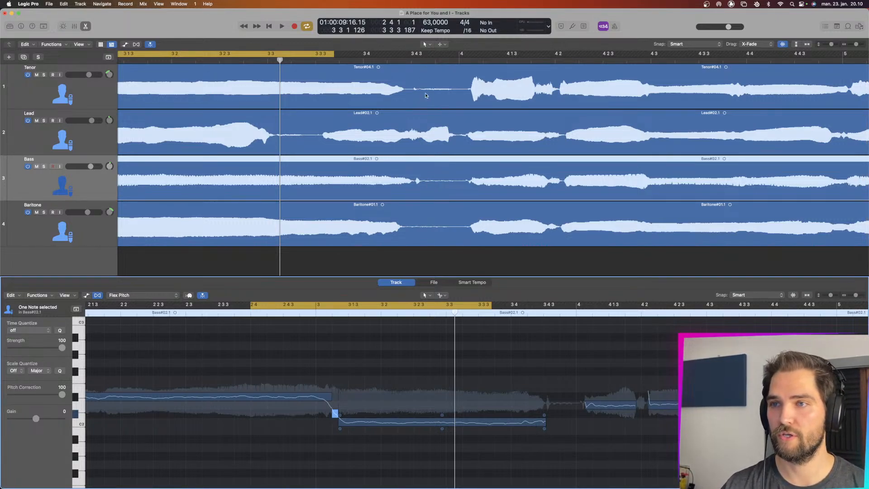
{"action": "scroll", "coordinate": [418, 81], "scroll_direction": "up", "scroll_amount": 3}
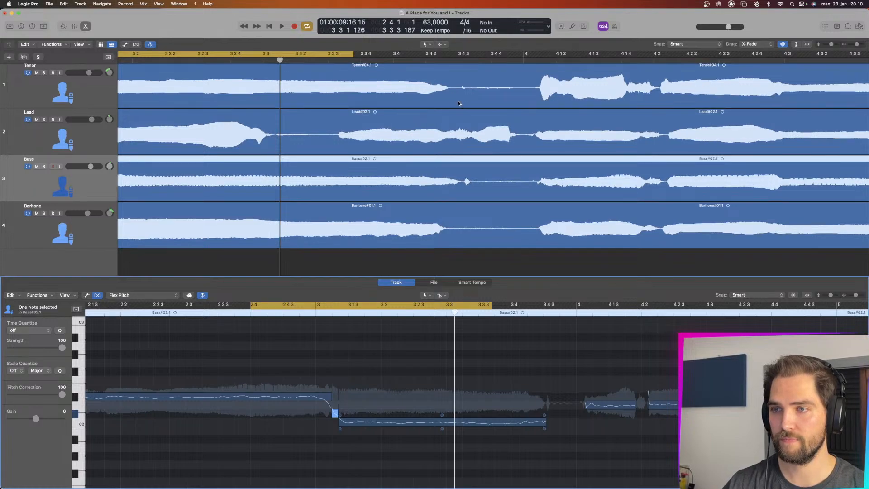
{"action": "scroll", "coordinate": [470, 111], "scroll_direction": "down", "scroll_amount": 1}
{"action": "scroll", "coordinate": [471, 111], "scroll_direction": "up", "scroll_amount": 1}
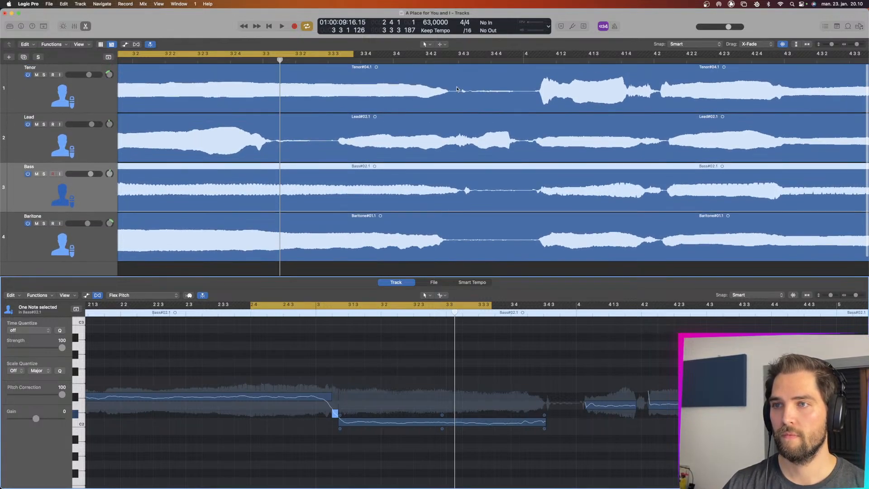
{"action": "key", "text": "space"}
{"action": "key", "text": "space"}
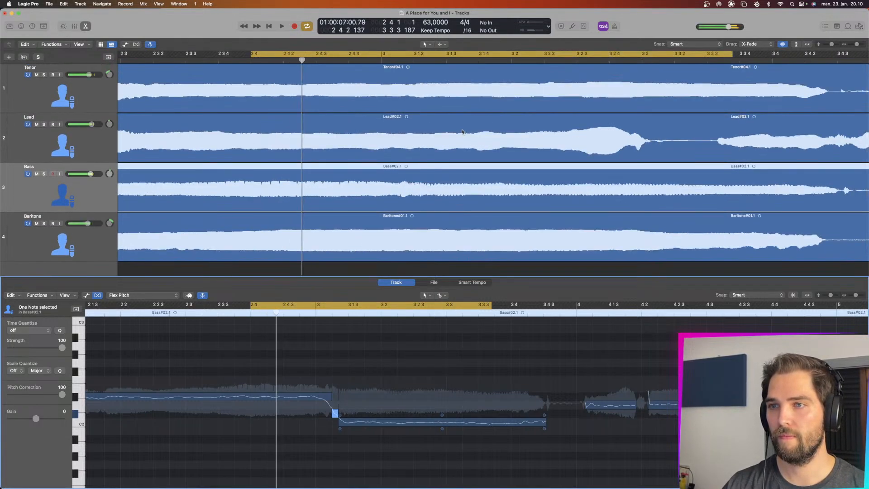
- Turn off cycle mode and switch off the Lead track
{"action": "key", "text": "c"}
{"action": "scroll", "coordinate": [488, 129], "scroll_direction": "right", "scroll_amount": 7}
{"action": "scroll", "coordinate": [487, 130], "scroll_direction": "right", "scroll_amount": 3}
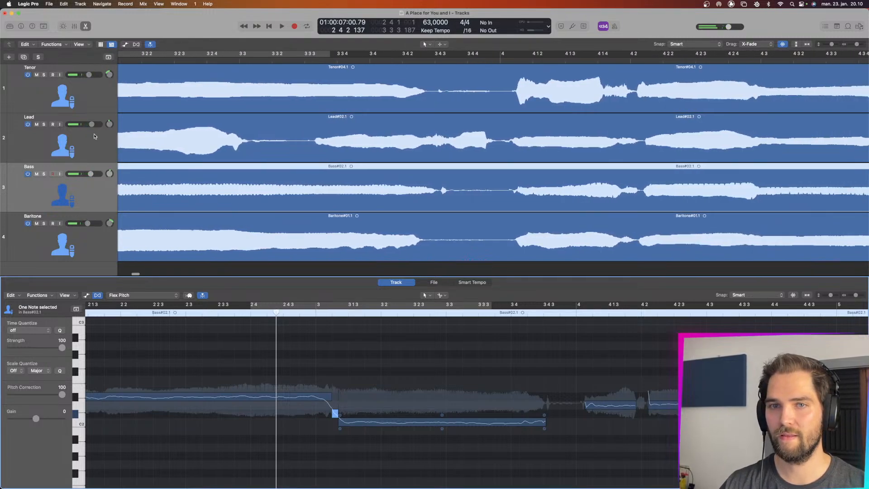
{"action": "left_click", "coordinate": [28, 125]}
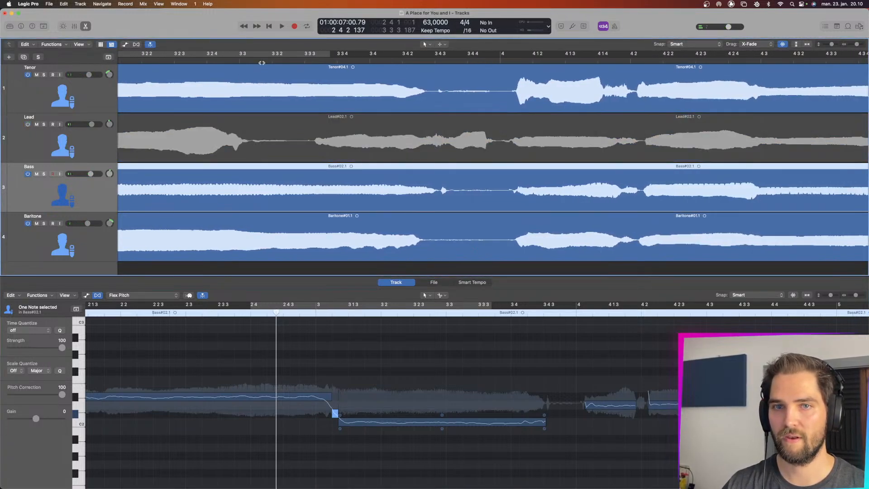
- Listen to how the Tenor, Bass and Baritone end their held notes before bar 4
{"action": "key", "text": "space"}
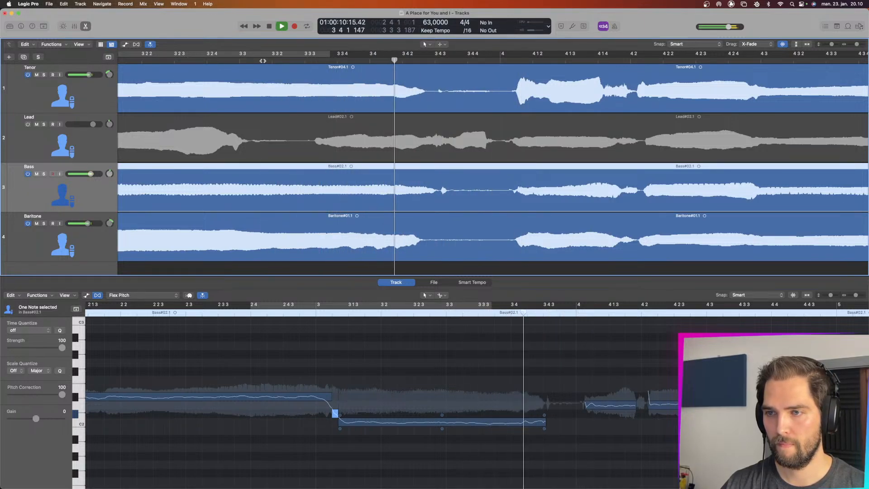
{"action": "left_click", "coordinate": [262, 60]}
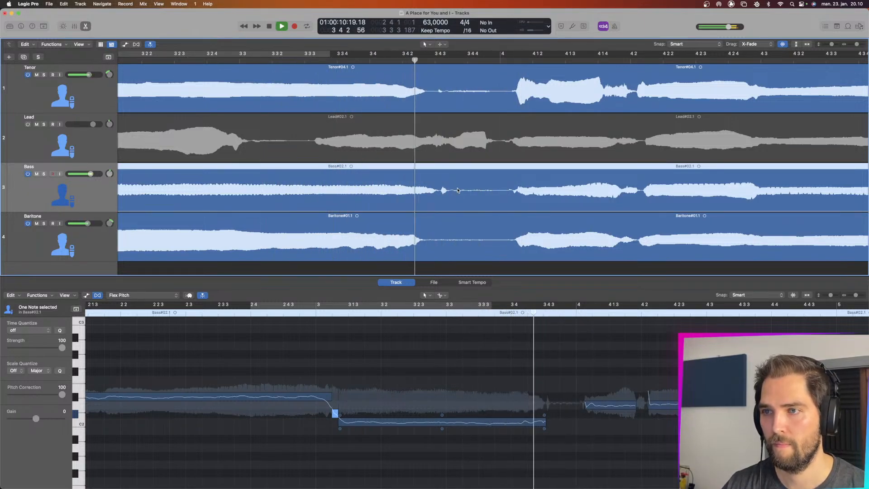
{"action": "key", "text": "space"}
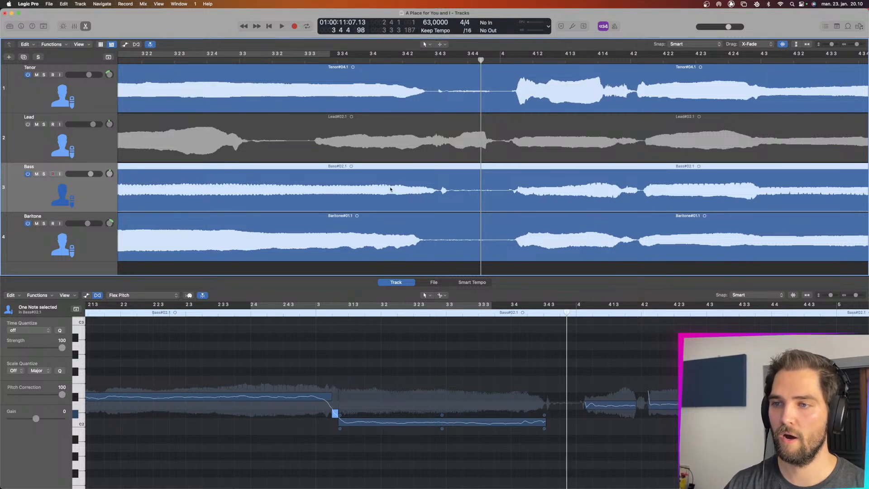
- Solo the Baritone and listen to its note ending between 3 4 and bar 4
{"action": "left_click", "coordinate": [43, 223]}
{"action": "left_click", "coordinate": [343, 61]}
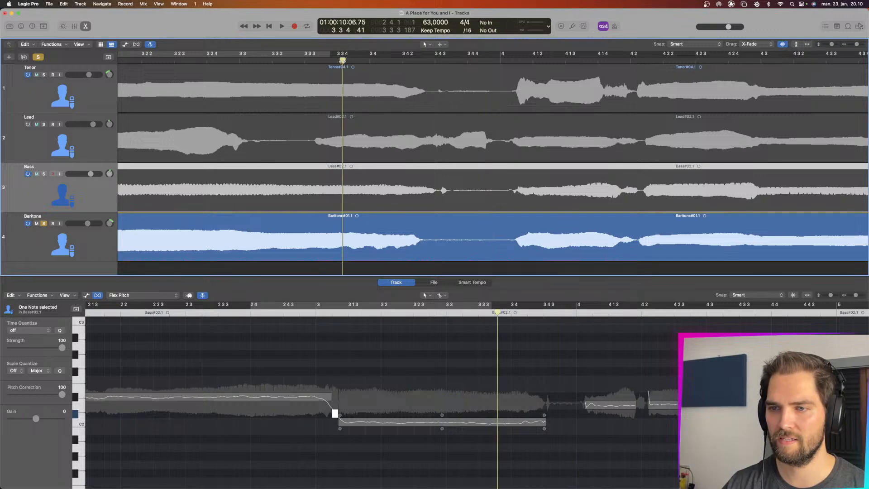
{"action": "key", "text": "space"}
{"action": "left_click", "coordinate": [343, 62]}
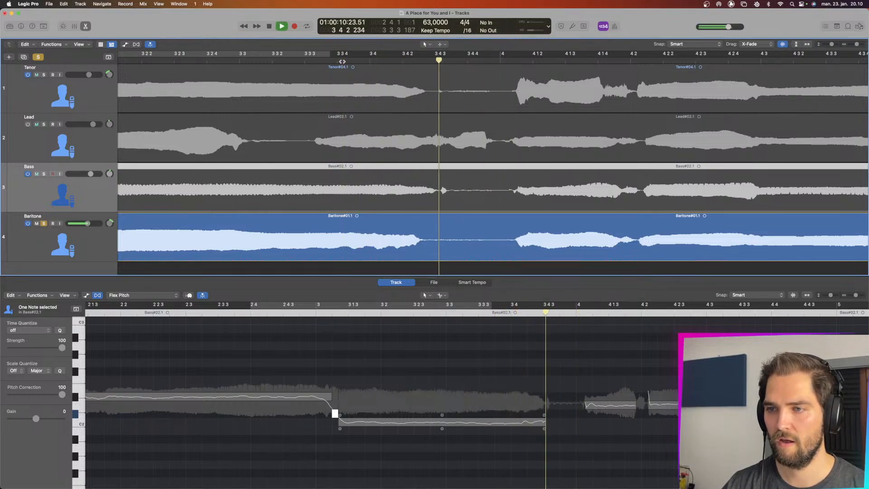
{"action": "key", "text": "space"}
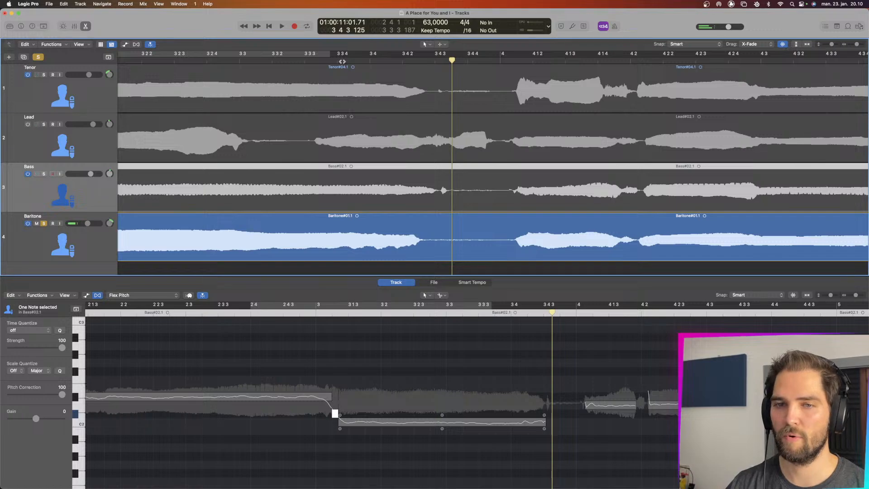
- Clear the Baritone solo and replay the note endings before bar 4 with Tenor, Bass and Baritone together
{"action": "left_click", "coordinate": [44, 223]}
{"action": "key", "text": "space"}
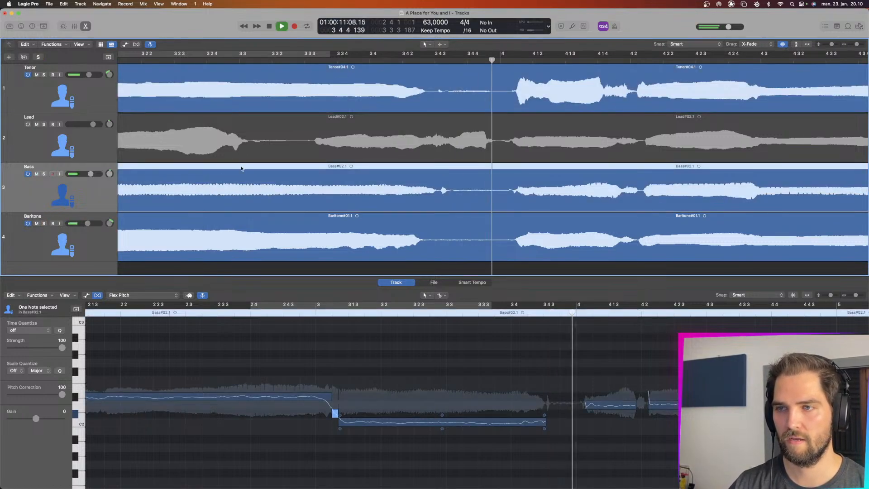
{"action": "left_click", "coordinate": [282, 59]}
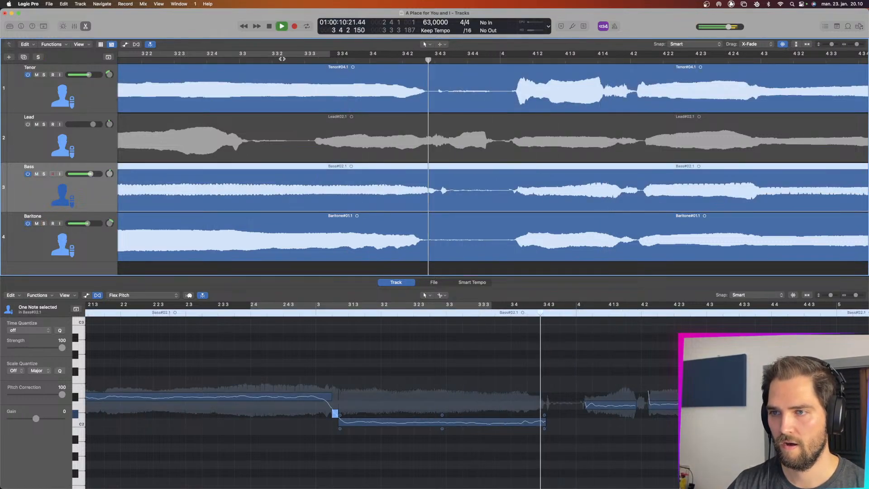
{"action": "left_click", "coordinate": [282, 58]}
{"action": "key", "text": "space"}
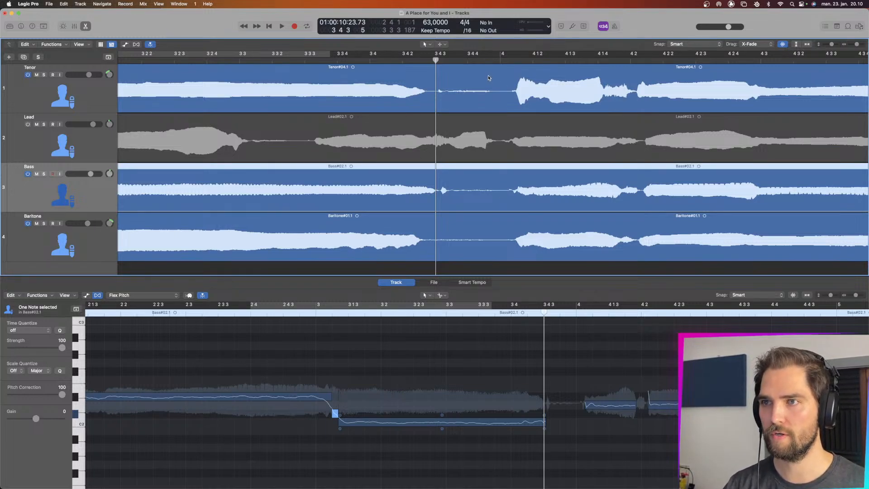
- Choose the Scissors as the alternate tool, split the Bass region just before bar 4, and select the part before the cut
{"action": "left_click", "coordinate": [441, 44]}
{"action": "left_click", "coordinate": [460, 87]}
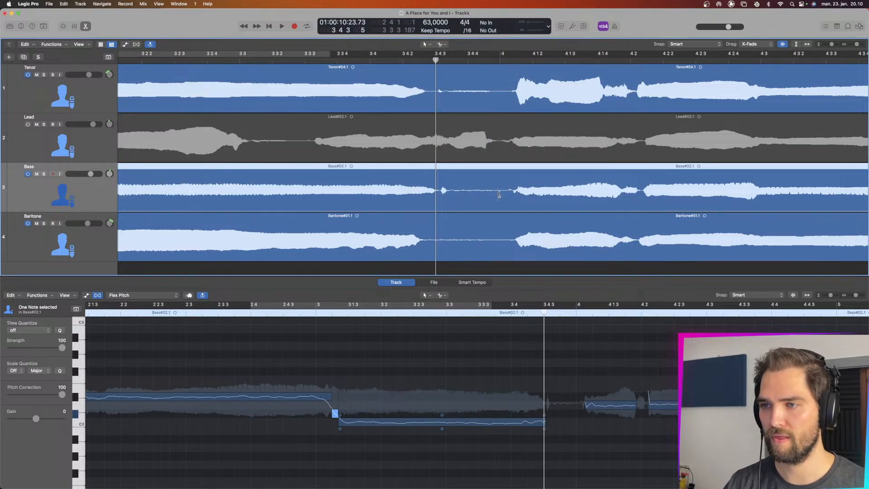
{"action": "left_click", "coordinate": [502, 192]}
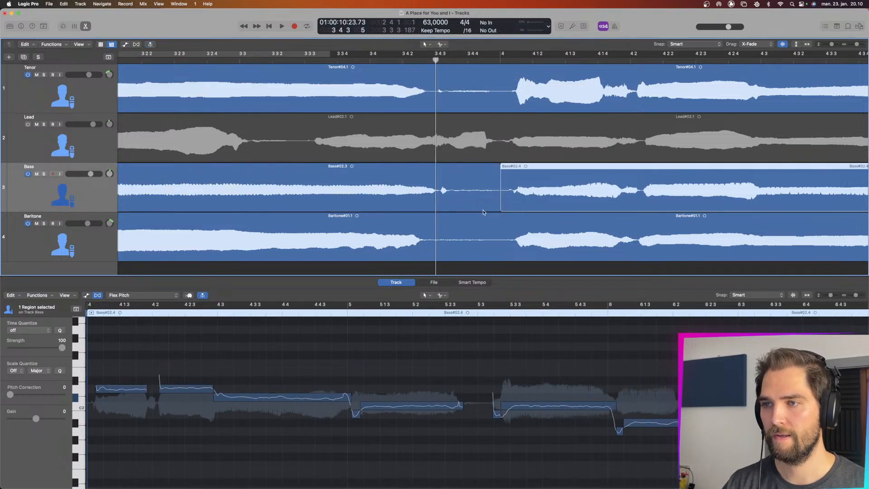
{"action": "left_click", "coordinate": [450, 201]}
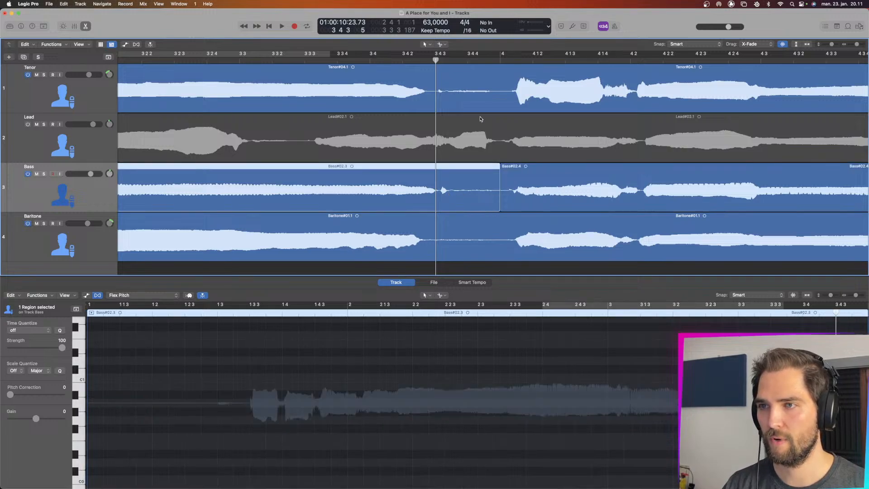
- Locate the end of the Bass's held note near 3 4 3 in the Flex Pitch editor and move it slightly earlier
{"action": "key", "text": "space"}
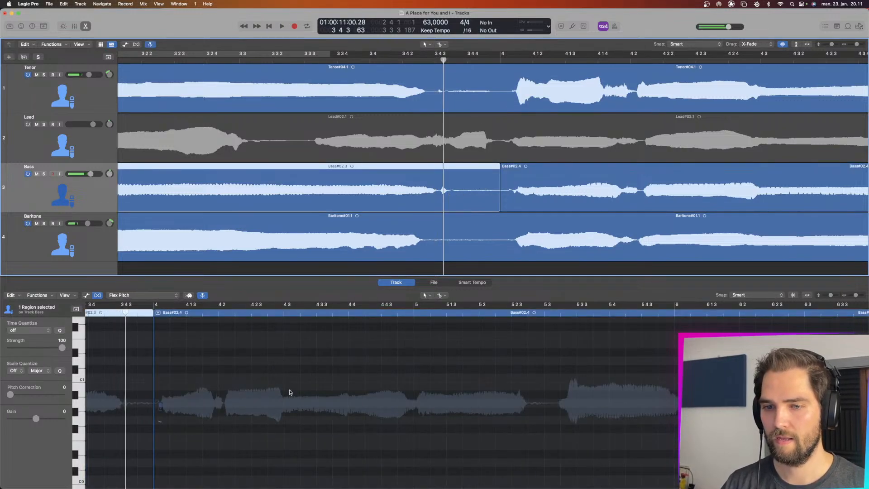
{"action": "scroll", "coordinate": [288, 391], "scroll_direction": "left", "scroll_amount": 8}
{"action": "scroll", "coordinate": [285, 390], "scroll_direction": "up", "scroll_amount": 4}
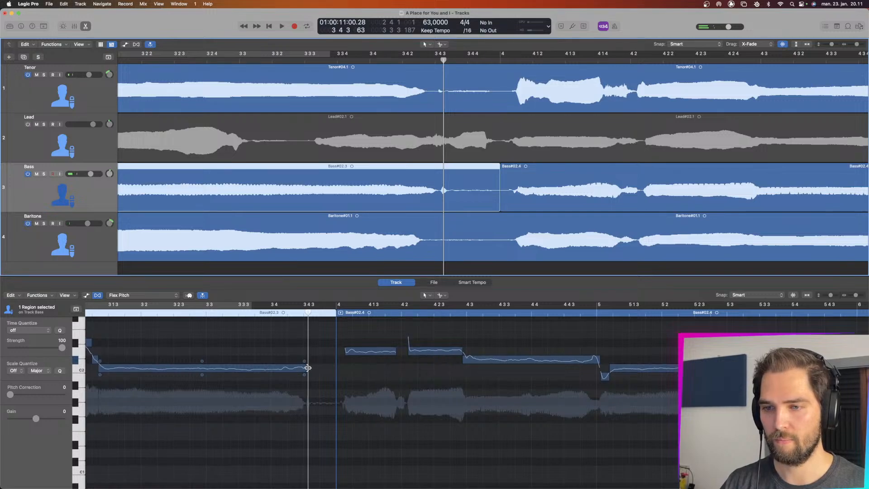
{"action": "left_click_drag", "start_coordinate": [307, 368], "coordinate": [305, 369]}
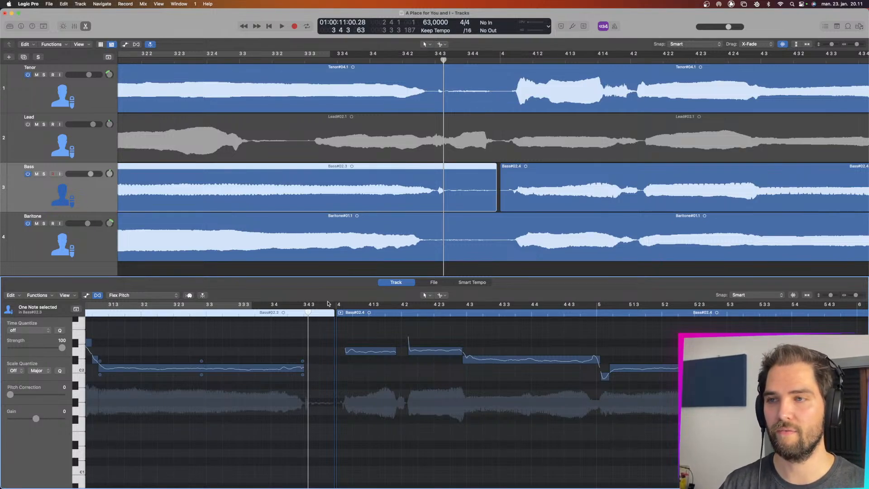
- Replay the passage repeatedly from about 3 4 to check the Bass's new note ending against Tenor and Baritone
{"action": "left_click", "coordinate": [361, 62]}
{"action": "key", "text": "space"}
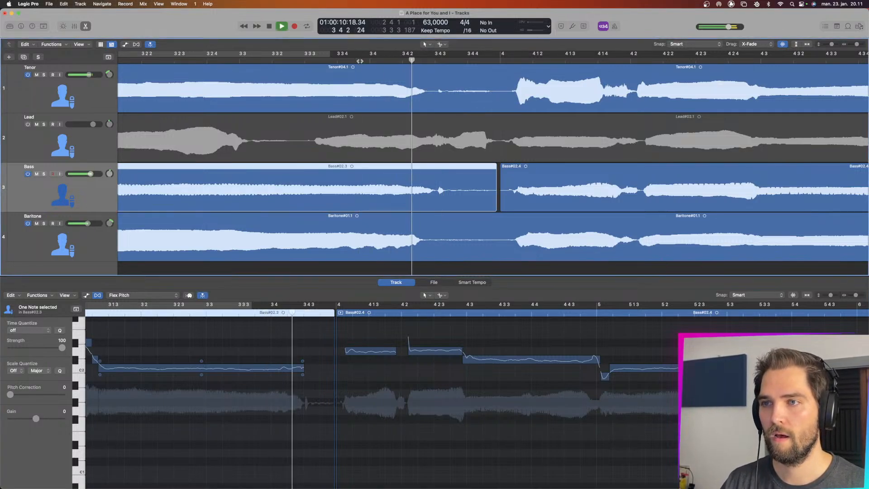
{"action": "left_click", "coordinate": [360, 61]}
{"action": "left_click", "coordinate": [359, 61]}
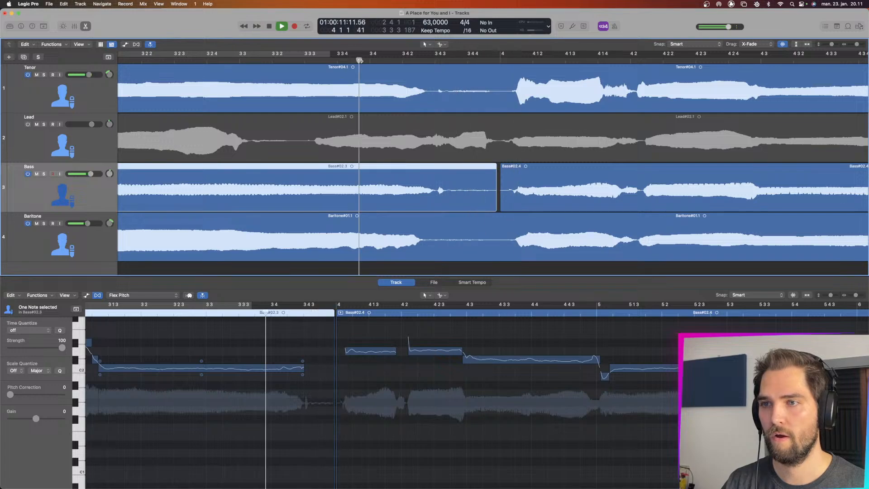
{"action": "left_click", "coordinate": [360, 61]}
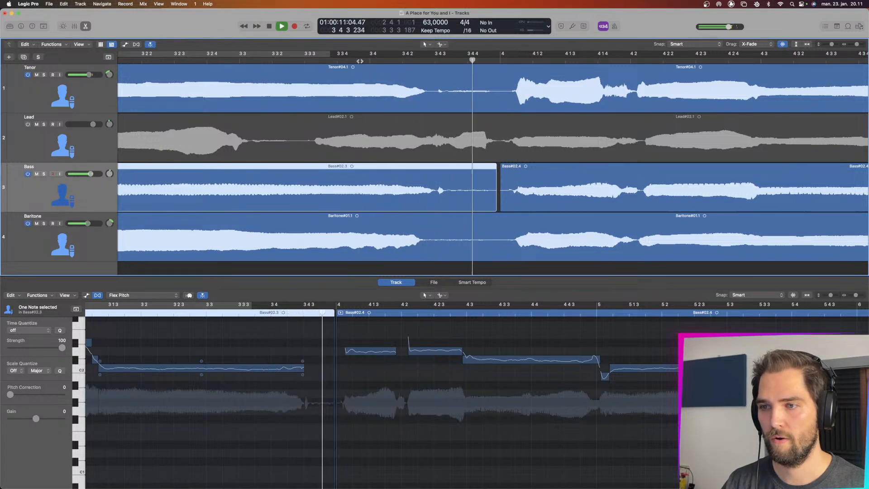
{"action": "left_click", "coordinate": [360, 61]}
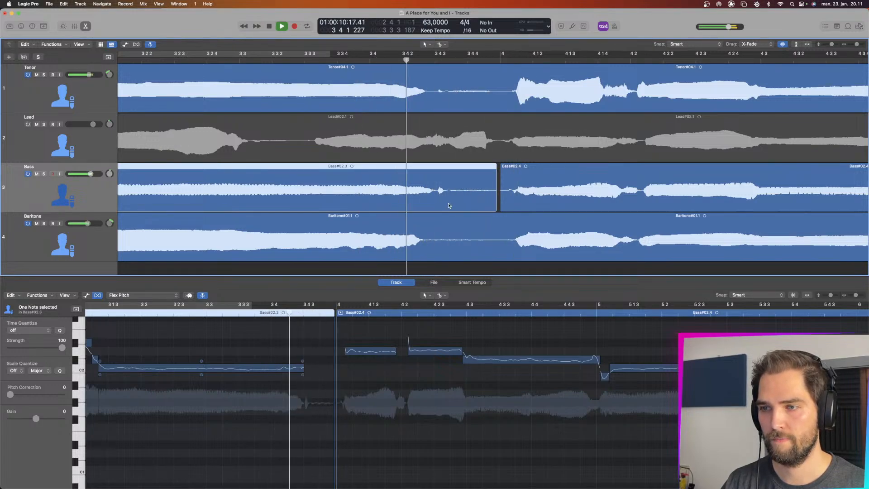
- Split the Baritone region just before bar 4 and move the end of its held note slightly later
{"action": "left_click", "coordinate": [496, 245]}
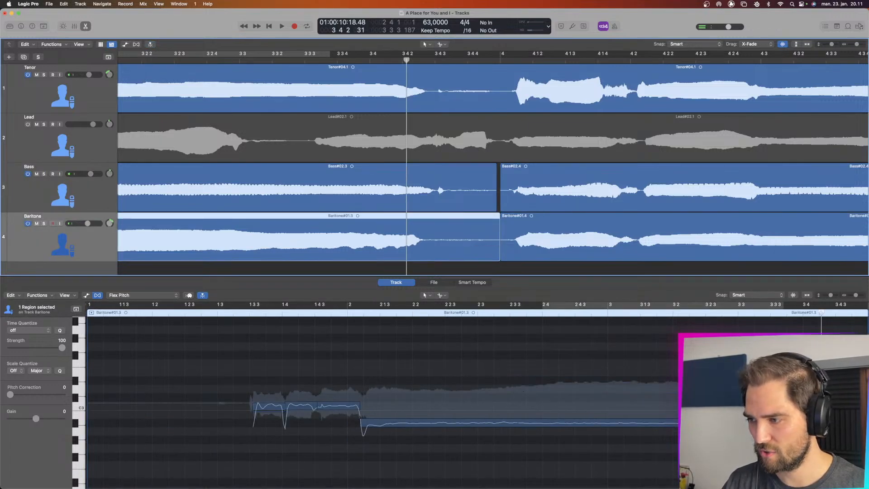
{"action": "left_click", "coordinate": [751, 423]}
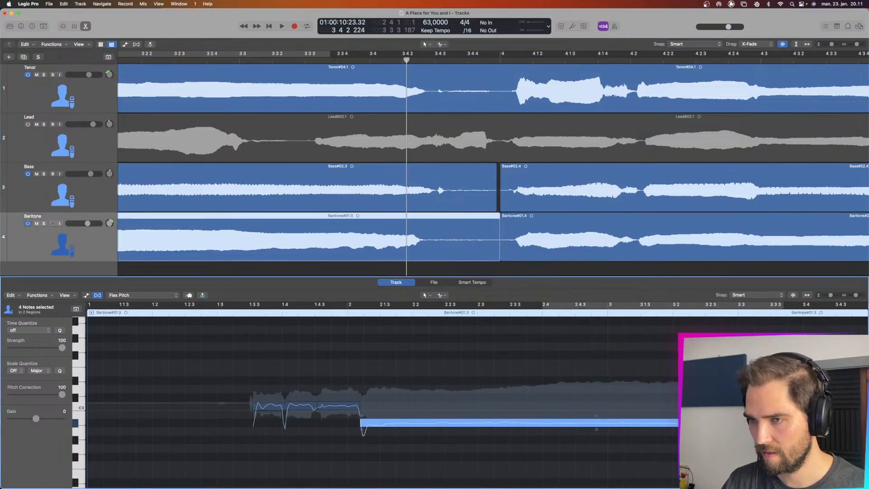
{"action": "left_click_drag", "start_coordinate": [830, 423], "coordinate": [835, 423]}
- Listen to the transition into bar 4 with the adjusted Baritone note ending
{"action": "double_click", "coordinate": [407, 313]}
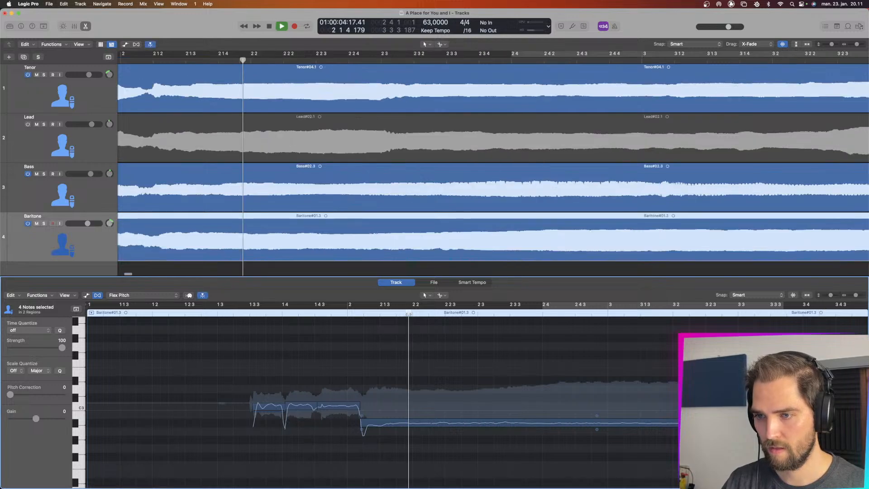
{"action": "scroll", "coordinate": [452, 340], "scroll_direction": "right", "scroll_amount": 5}
{"action": "left_click", "coordinate": [576, 314]}
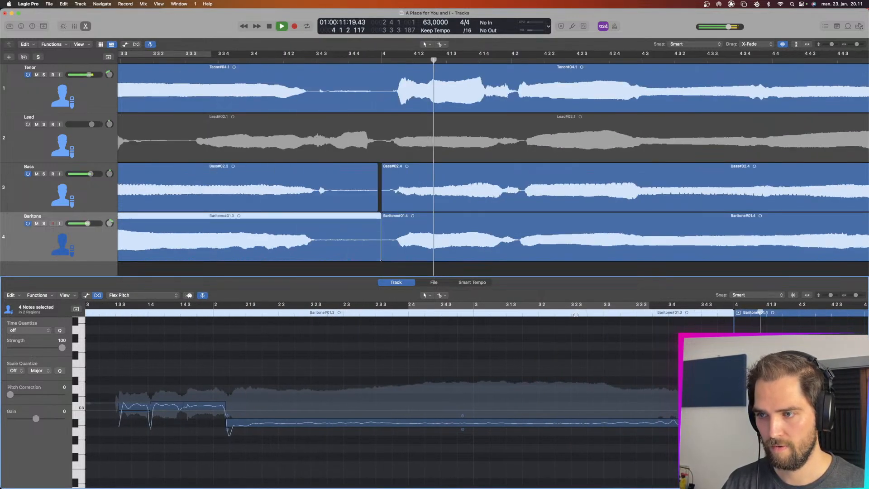
{"action": "left_click", "coordinate": [623, 312]}
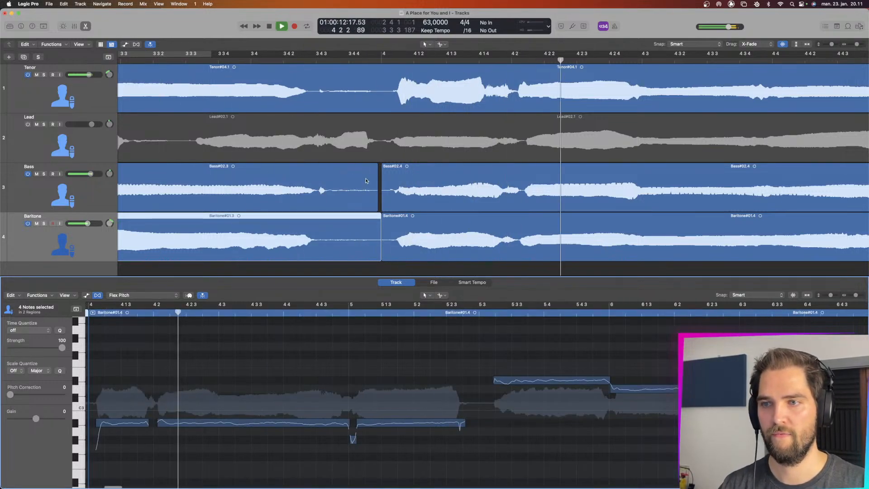
{"action": "key", "text": "space"}
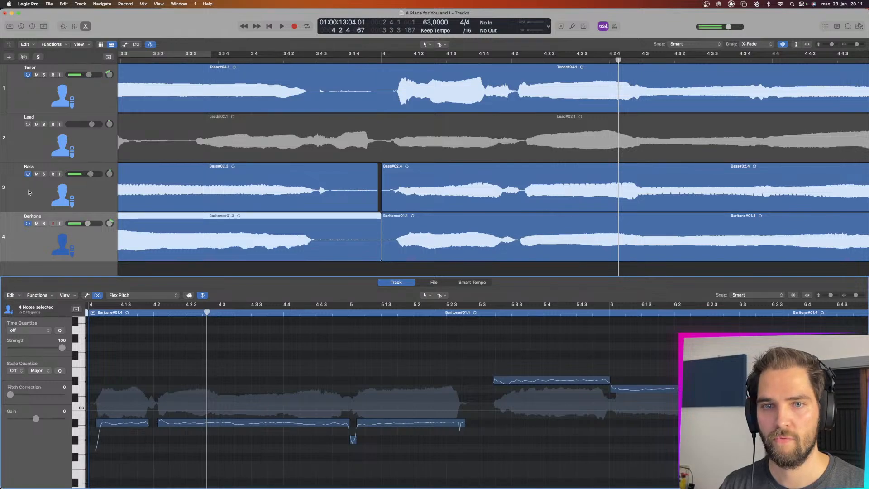
- Solo the Bass and listen across its region split at bar 4
{"action": "left_click", "coordinate": [44, 174]}
{"action": "left_click", "coordinate": [367, 61]}
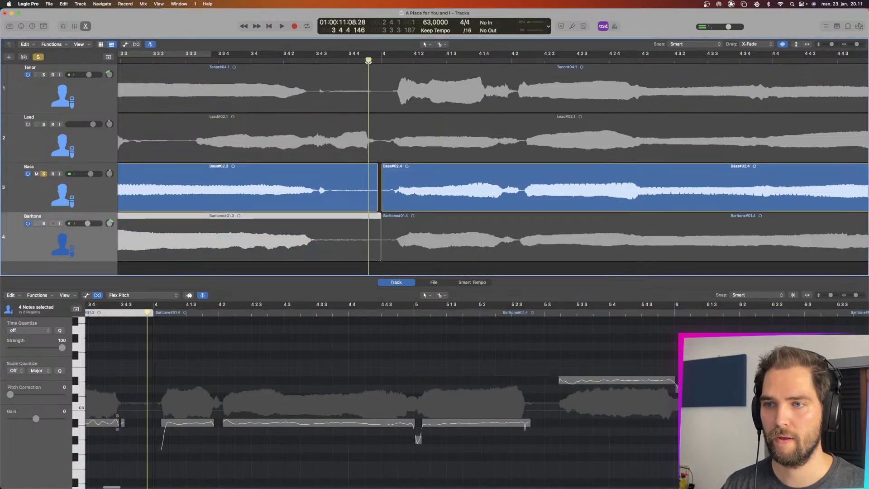
{"action": "key", "text": "space"}
{"action": "left_click", "coordinate": [367, 62]}
{"action": "left_click", "coordinate": [340, 59]}
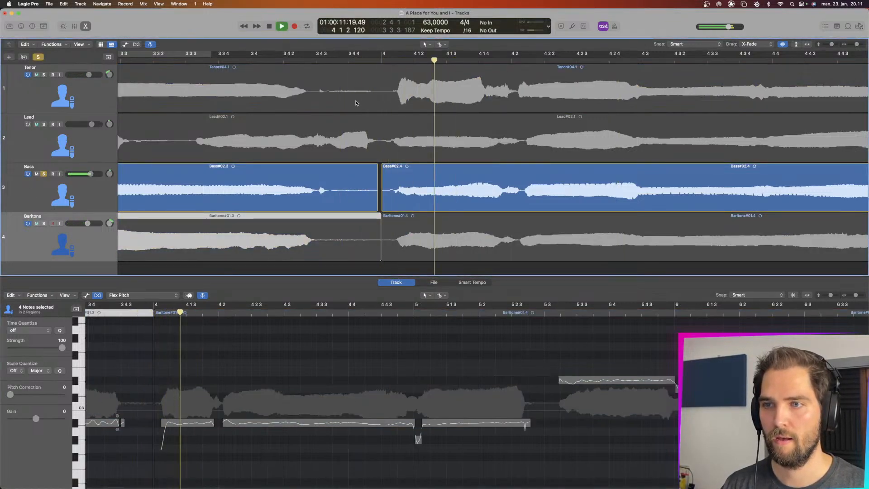
- Replay the Bass across its split at bar 4 and take it out of solo
{"action": "left_click", "coordinate": [349, 60]}
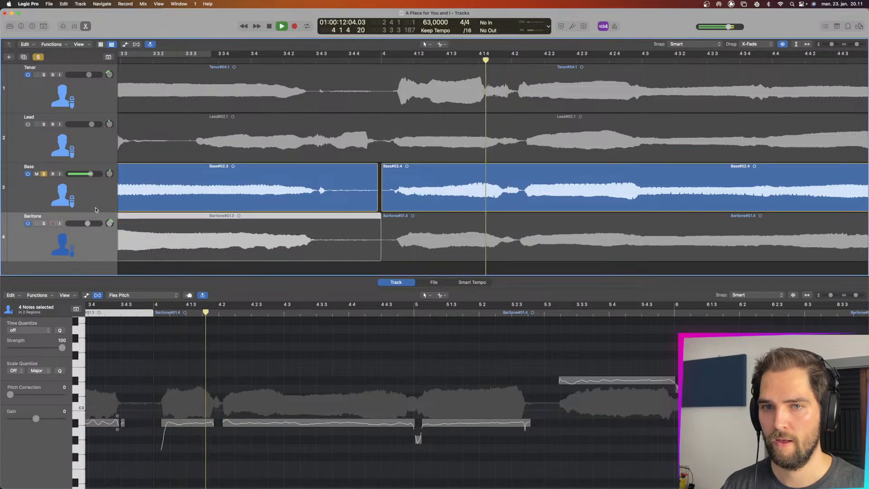
{"action": "key", "text": "space"}
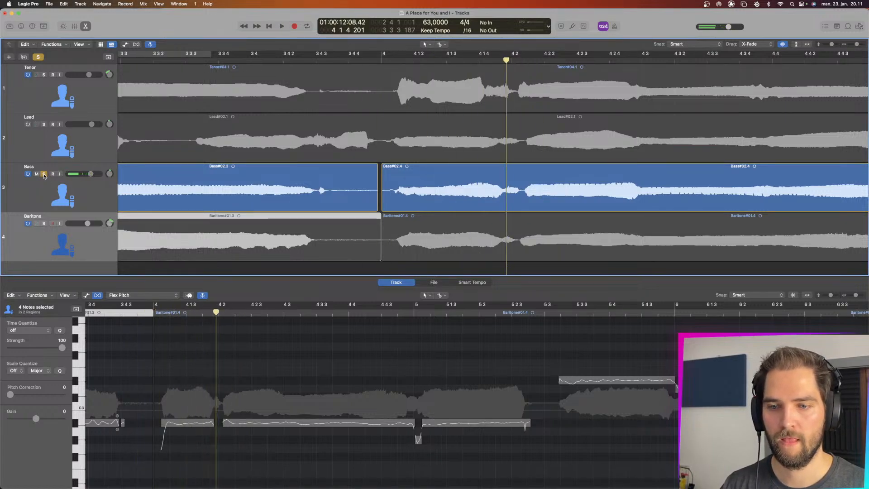
{"action": "left_click", "coordinate": [44, 174]}
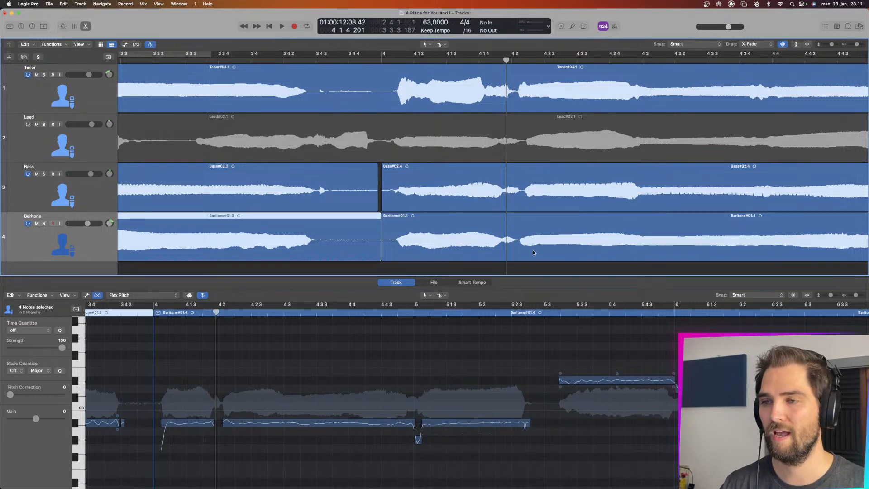
- Listen to the Tenor, Bass and Baritone entry just after 5 3 without the Lead
{"action": "scroll", "coordinate": [544, 218], "scroll_direction": "up", "scroll_amount": 3}
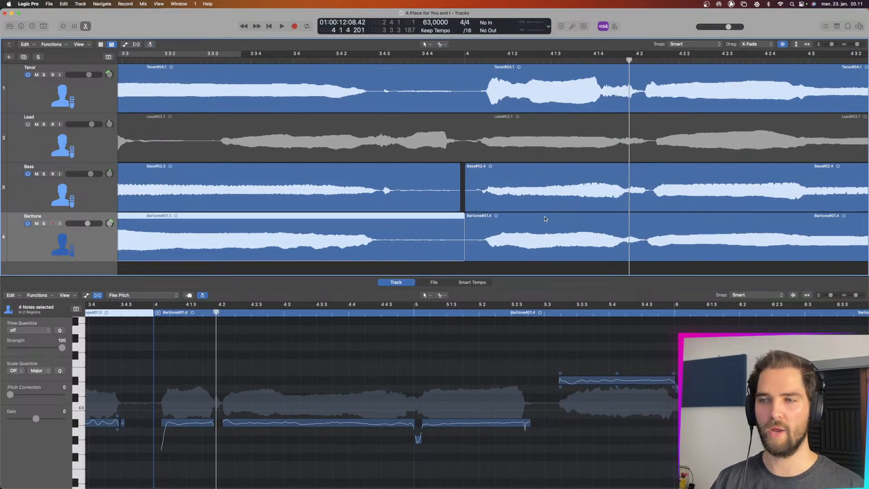
{"action": "scroll", "coordinate": [544, 218], "scroll_direction": "down", "scroll_amount": 3}
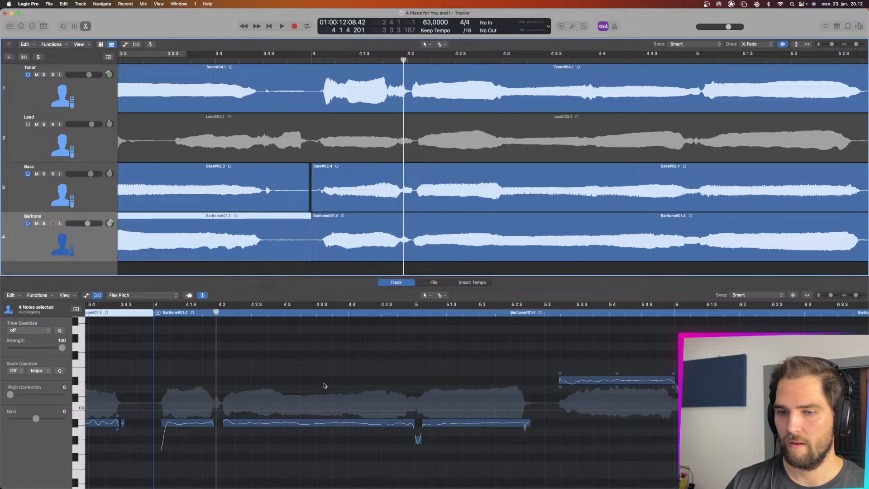
{"action": "scroll", "coordinate": [315, 368], "scroll_direction": "left", "scroll_amount": 3}
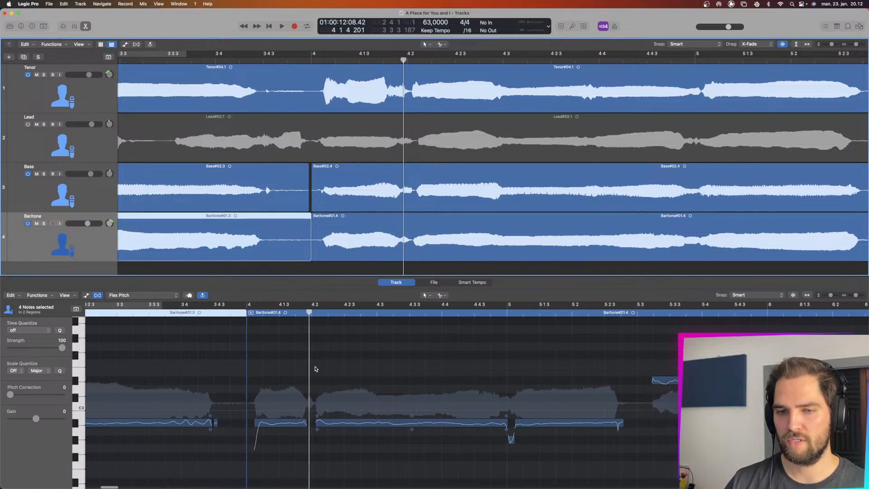
{"action": "scroll", "coordinate": [315, 368], "scroll_direction": "right", "scroll_amount": 5}
{"action": "scroll", "coordinate": [315, 369], "scroll_direction": "right", "scroll_amount": 1}
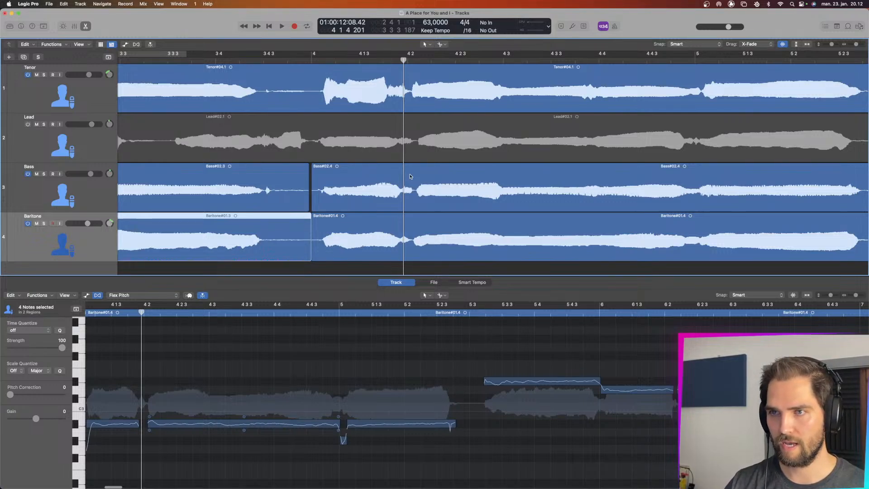
{"action": "left_click", "coordinate": [475, 313]}
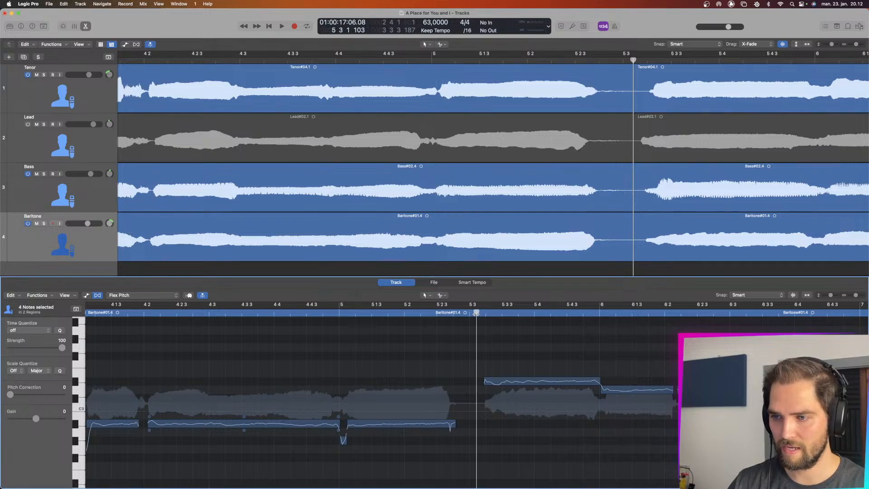
{"action": "key", "text": "space"}
{"action": "left_click", "coordinate": [470, 312]}
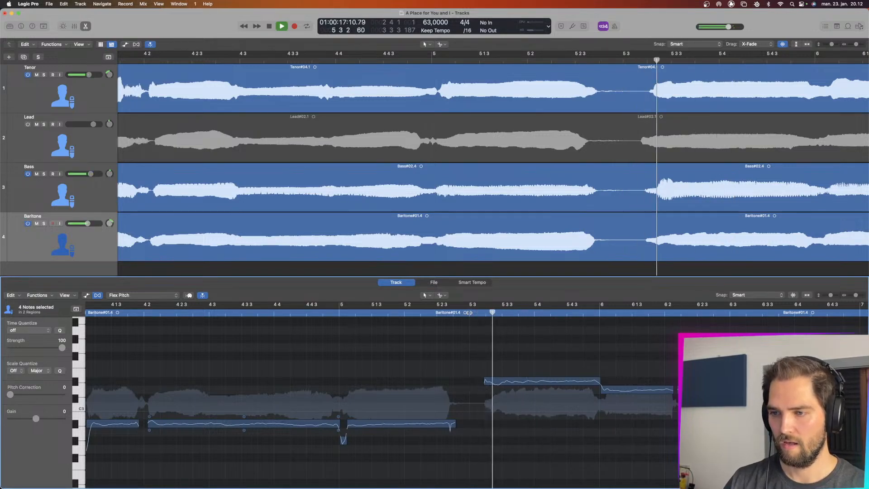
{"action": "key", "text": "space"}
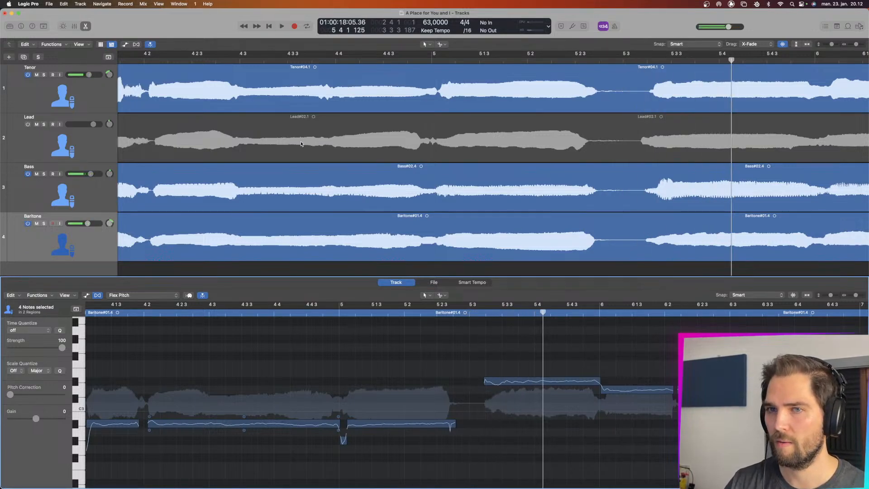
- Turn the Lead track back on and inspect the Tenor, Lead, Bass and Baritone notes after 5 3 in turn
{"action": "left_click", "coordinate": [27, 124]}
{"action": "left_click", "coordinate": [687, 103]}
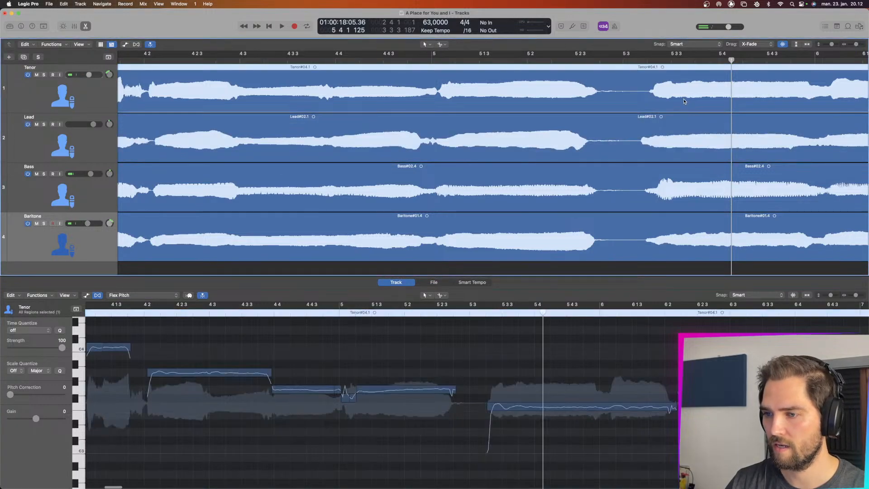
{"action": "left_click", "coordinate": [680, 134]}
{"action": "left_click", "coordinate": [671, 199]}
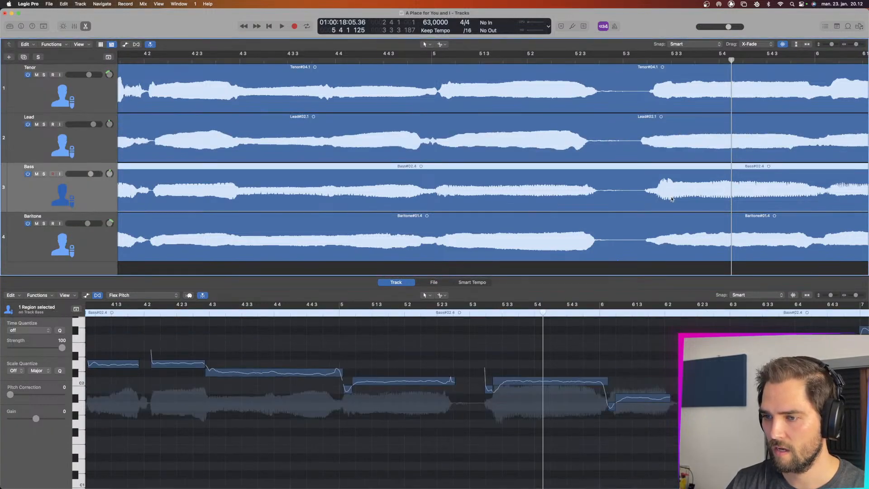
{"action": "left_click", "coordinate": [670, 217]}
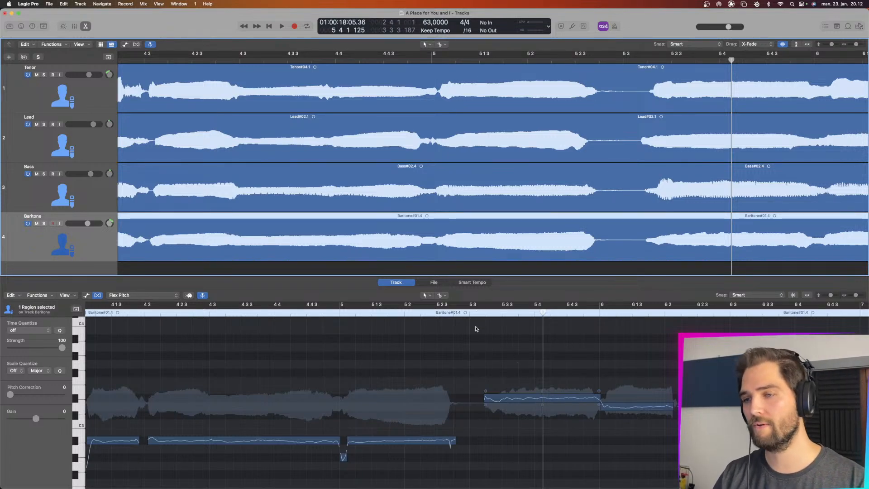
- Try the Baritone's note after 5 3 with its vibrato reduced to 8%, and restore the note's vibrato
{"action": "scroll", "coordinate": [523, 381], "scroll_direction": "up", "scroll_amount": 5}
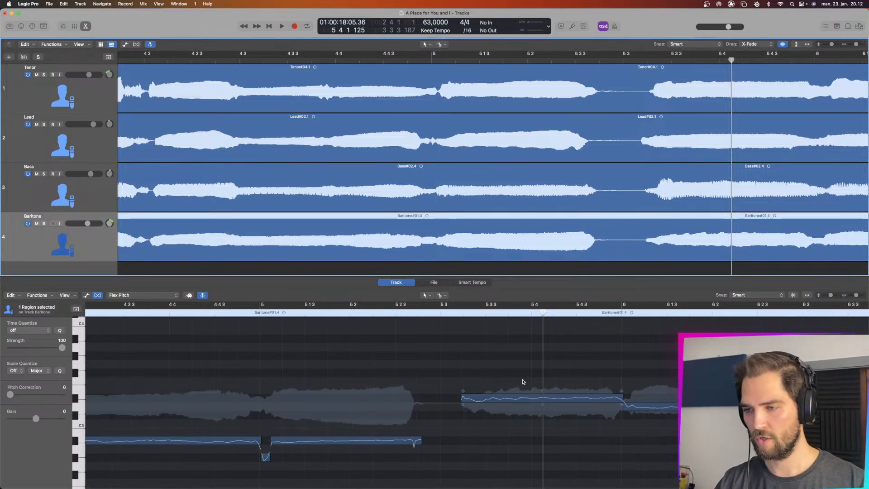
{"action": "scroll", "coordinate": [522, 381], "scroll_direction": "up", "scroll_amount": 3}
{"action": "scroll", "coordinate": [529, 399], "scroll_direction": "up", "scroll_amount": 2}
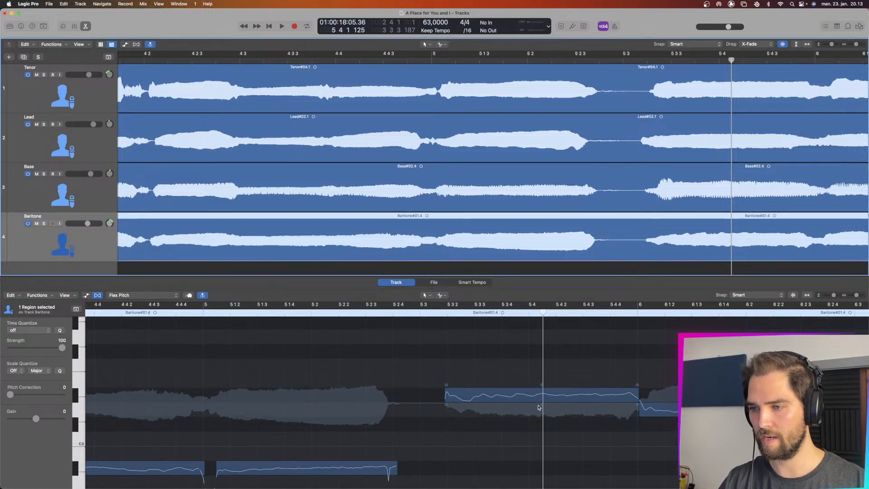
{"action": "left_click_drag", "start_coordinate": [438, 315], "coordinate": [522, 314]}
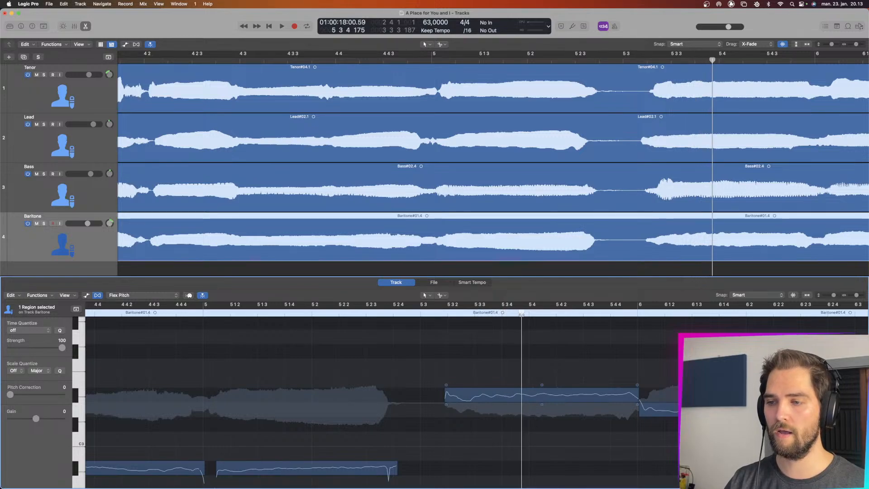
{"action": "left_click", "coordinate": [542, 405]}
{"action": "left_click_drag", "start_coordinate": [540, 415], "coordinate": [541, 419]}
{"action": "key", "text": "space"}
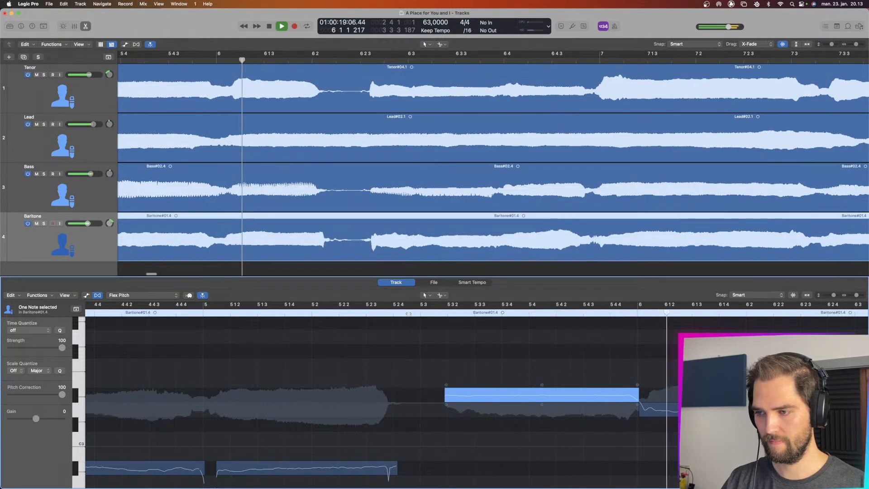
{"action": "left_click", "coordinate": [409, 313]}
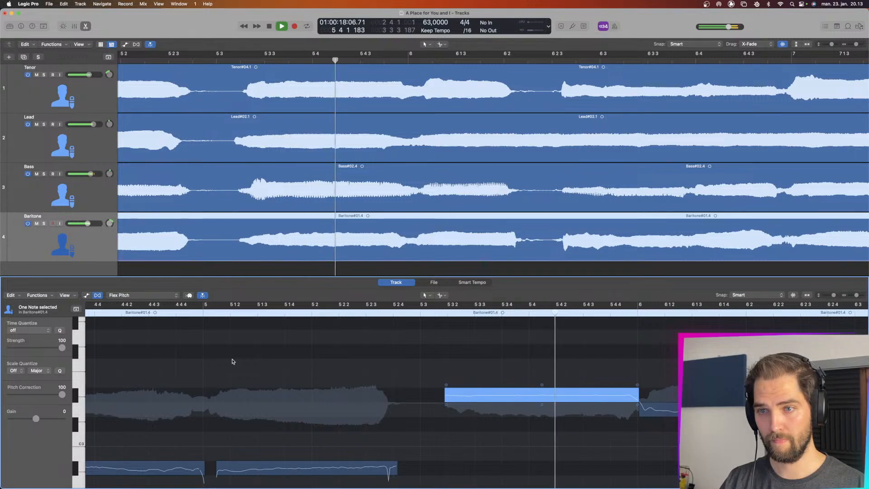
{"action": "key", "text": "space"}
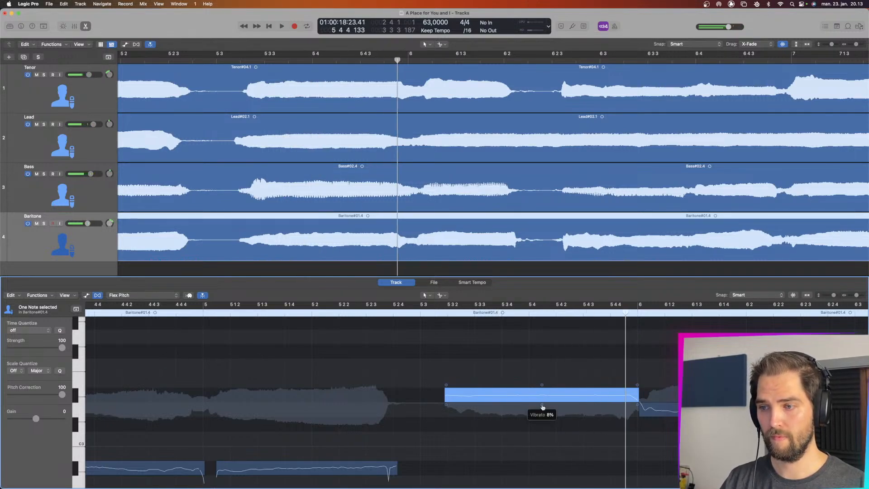
{"action": "left_click_drag", "start_coordinate": [543, 407], "coordinate": [543, 413]}
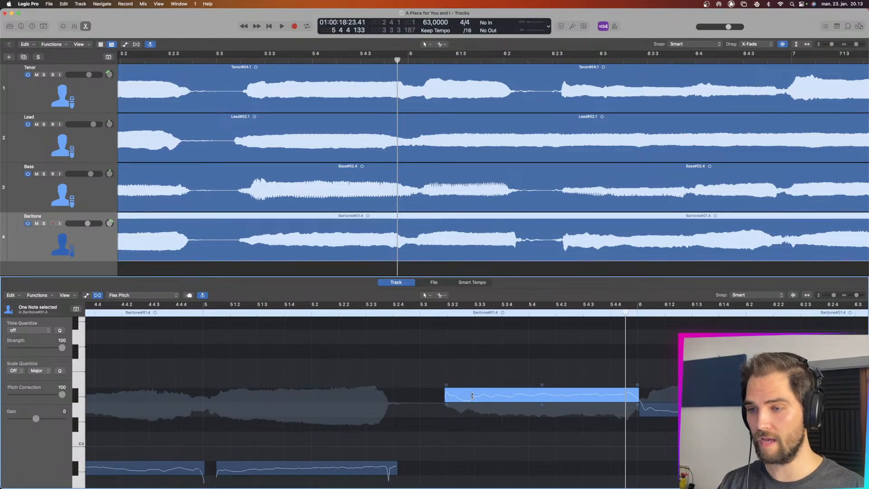
- Split the Baritone's note just before 5 3 3 and raise the fine pitch of its longer second part slightly
{"action": "left_click", "coordinate": [471, 396]}
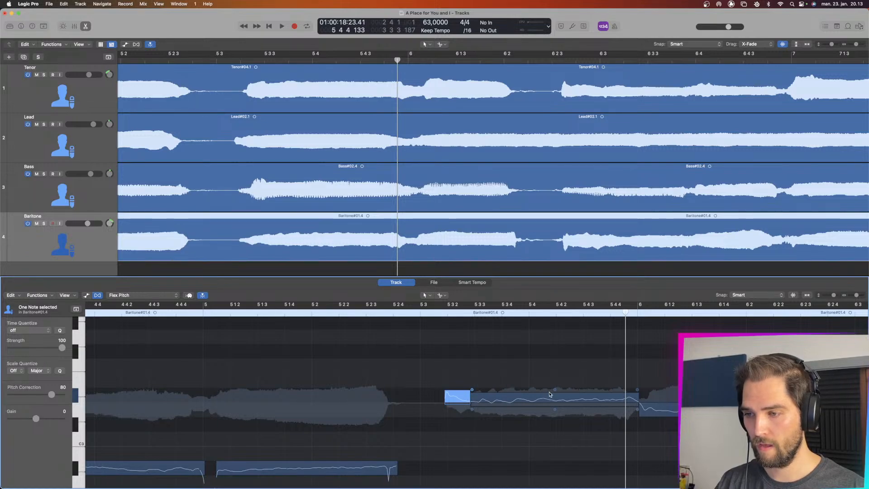
{"action": "left_click_drag", "start_coordinate": [554, 389], "coordinate": [554, 386]}
{"action": "key", "text": "super+Right"}
{"action": "key", "text": "super+Right"}
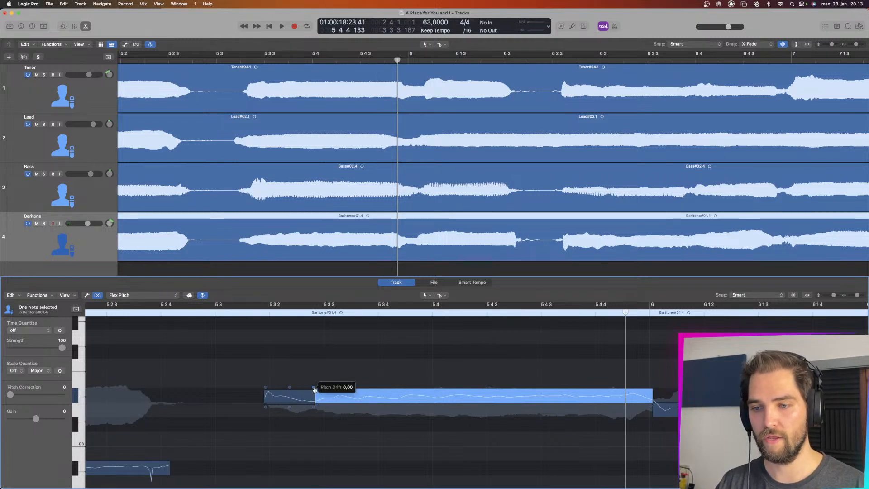
- Smooth the Baritone's short opening note after 5 3 by setting the pitch drift at its end to 0,41
{"action": "left_click_drag", "start_coordinate": [315, 389], "coordinate": [315, 384]}
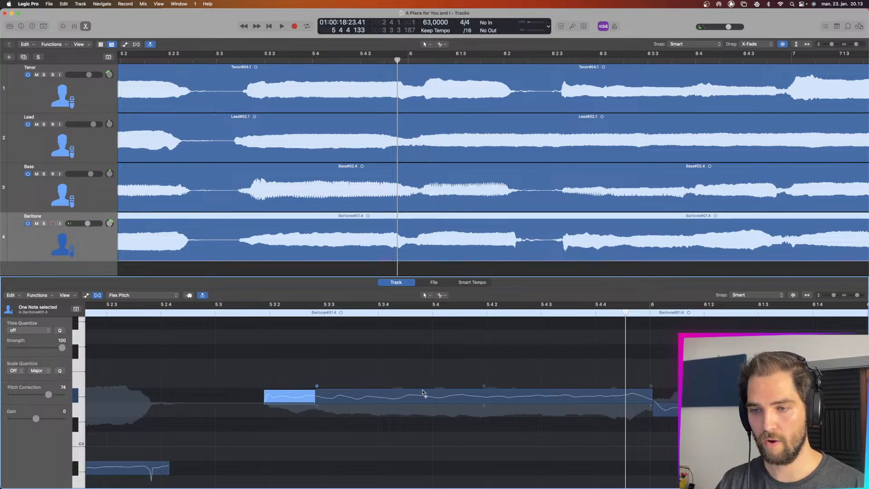
{"action": "scroll", "coordinate": [426, 394], "scroll_direction": "left", "scroll_amount": 10}
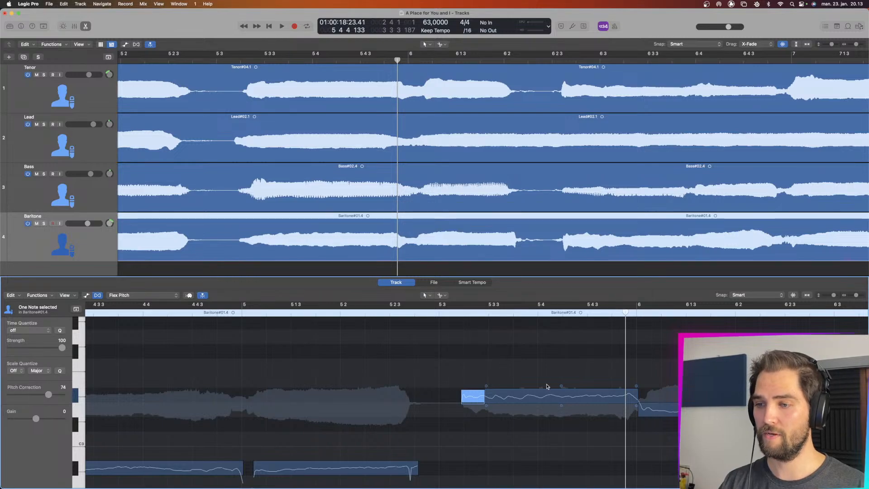
{"action": "left_click_drag", "start_coordinate": [473, 405], "coordinate": [473, 405]}
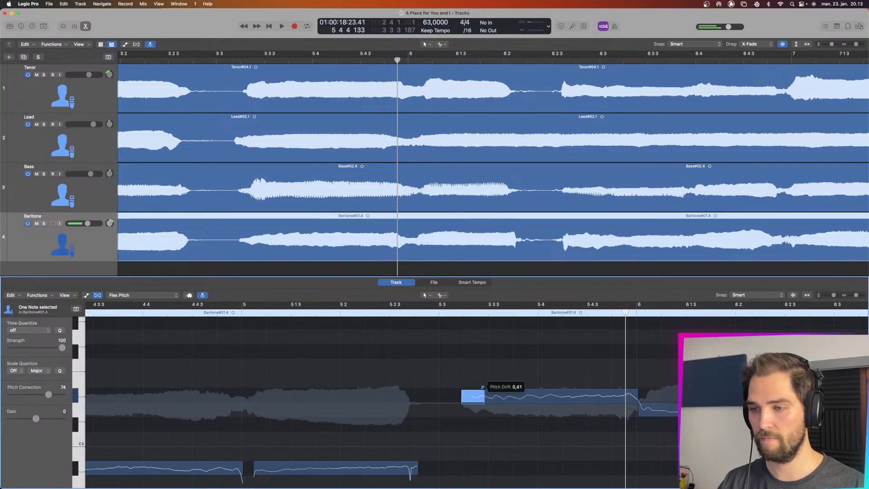
- Replay the passage from just before 5 3 to check the Baritone's reshaped entry against the other voices
{"action": "left_click", "coordinate": [423, 313]}
{"action": "key", "text": "space"}
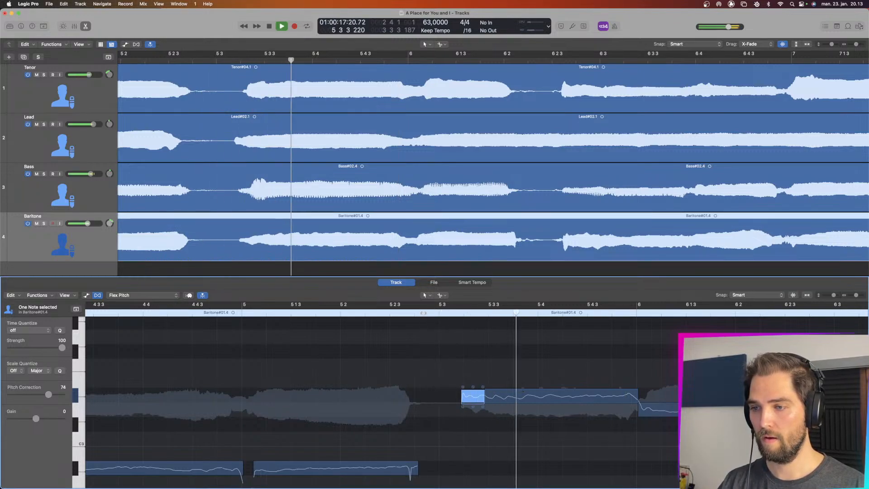
{"action": "left_click", "coordinate": [425, 312]}
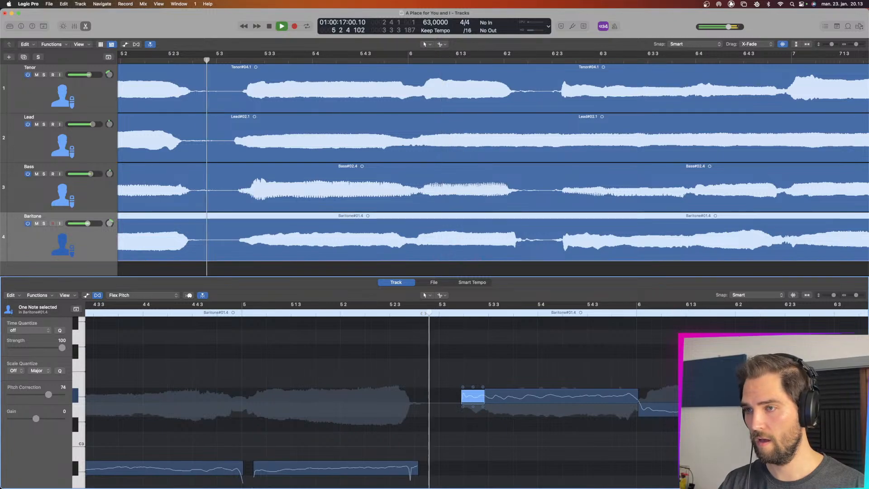
{"action": "key", "text": "space"}
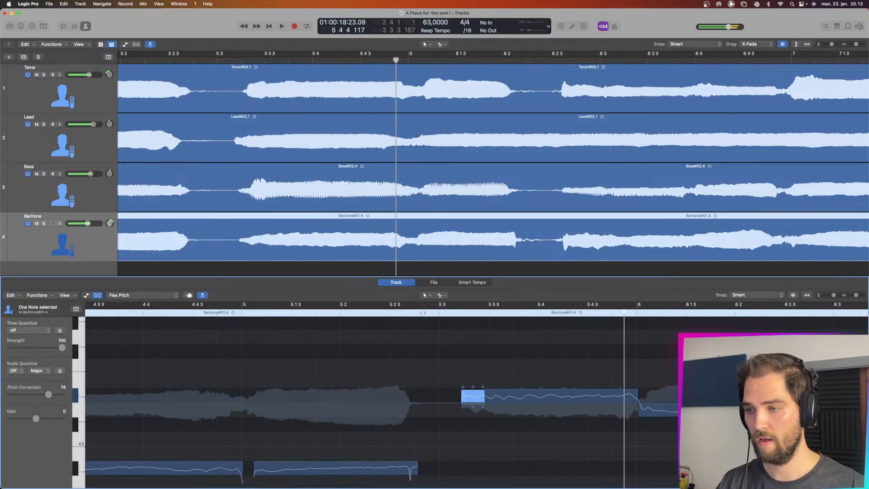
- Lower the fine pitch of the Baritone's longer note before bar 6 slightly and listen to it in the full quartet
{"action": "left_click", "coordinate": [561, 386]}
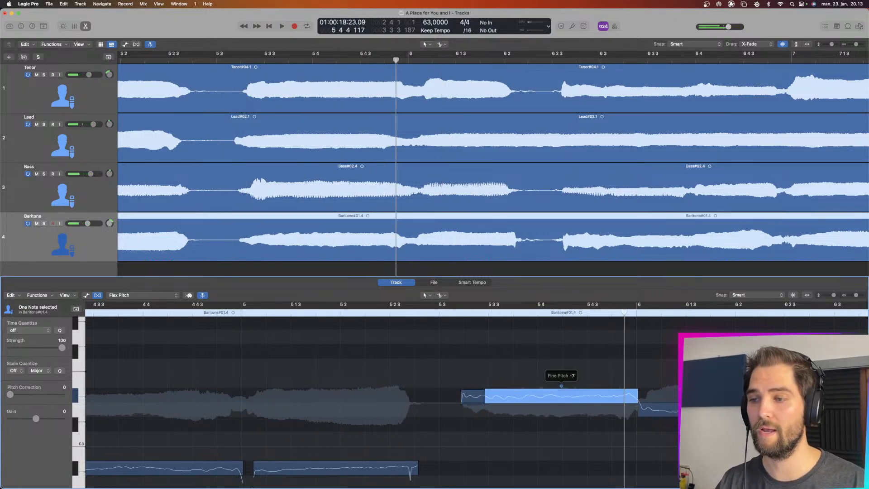
{"action": "left_click_drag", "start_coordinate": [561, 386], "coordinate": [561, 387]}
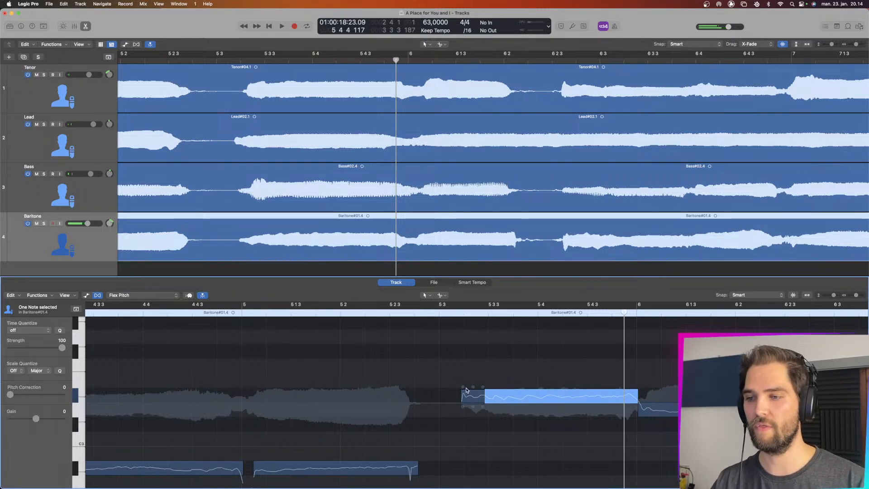
{"action": "left_click", "coordinate": [442, 315]}
{"action": "key", "text": "space"}
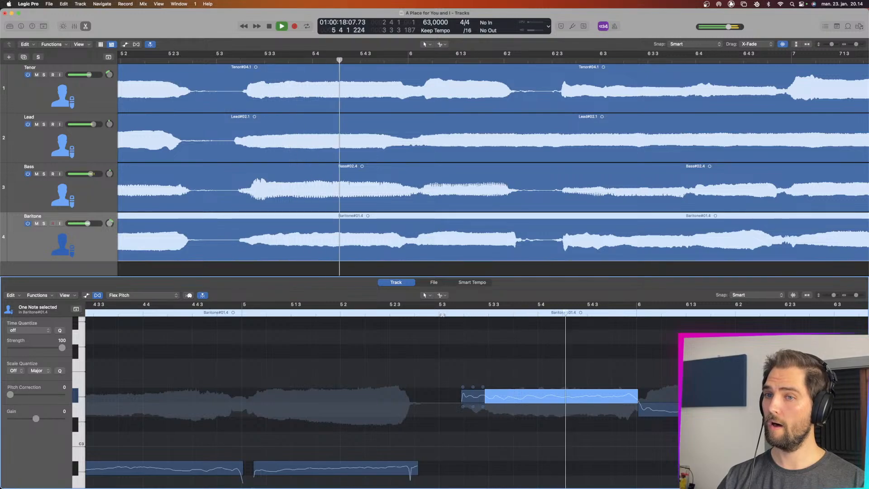
{"action": "key", "text": "space"}
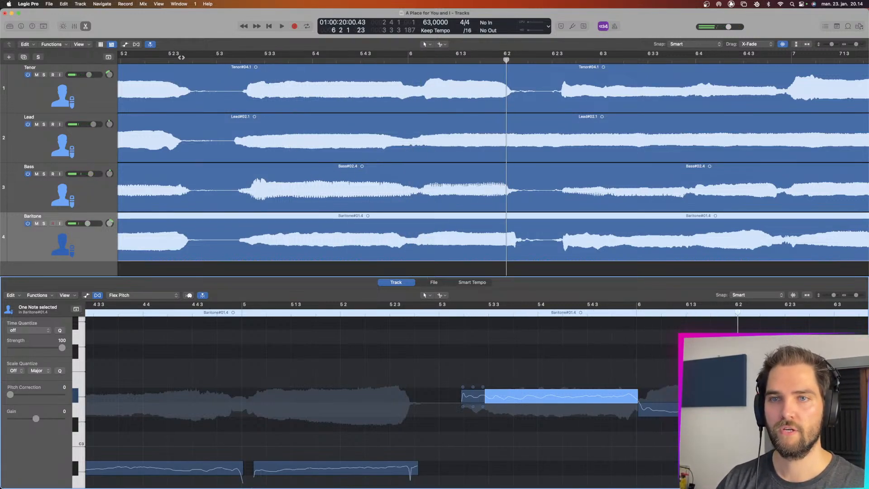
- Play all four voices from 3 4 2 to review the edits through bar 4 and onward
{"action": "scroll", "coordinate": [244, 126], "scroll_direction": "left", "scroll_amount": 10}
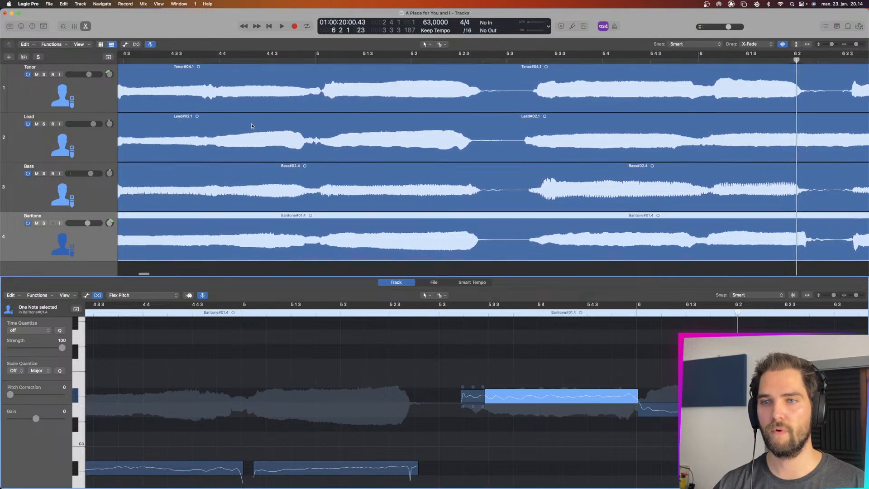
{"action": "scroll", "coordinate": [252, 126], "scroll_direction": "left", "scroll_amount": 12}
{"action": "left_click", "coordinate": [204, 60]}
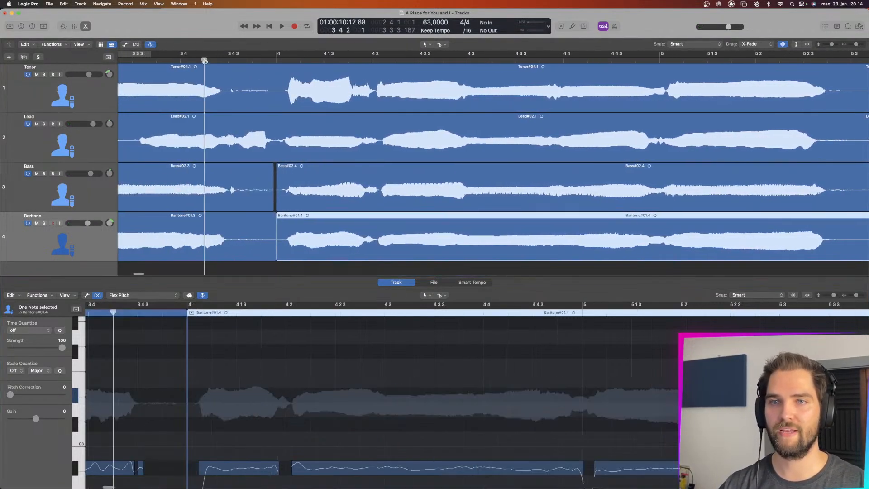
{"action": "key", "text": "space"}
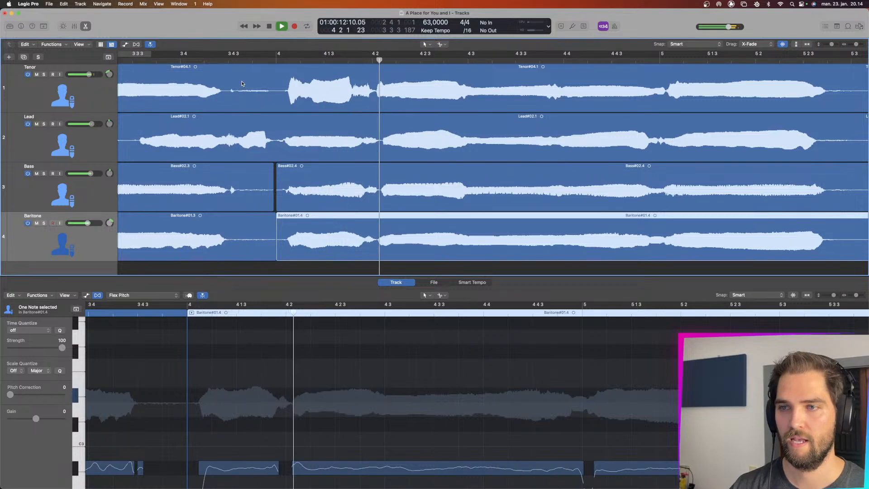
- Lengthen the Tenor's first bar 4 note slightly and delay the starts of the Tenor's and Baritone's notes after 4 2
{"action": "key", "text": "space"}
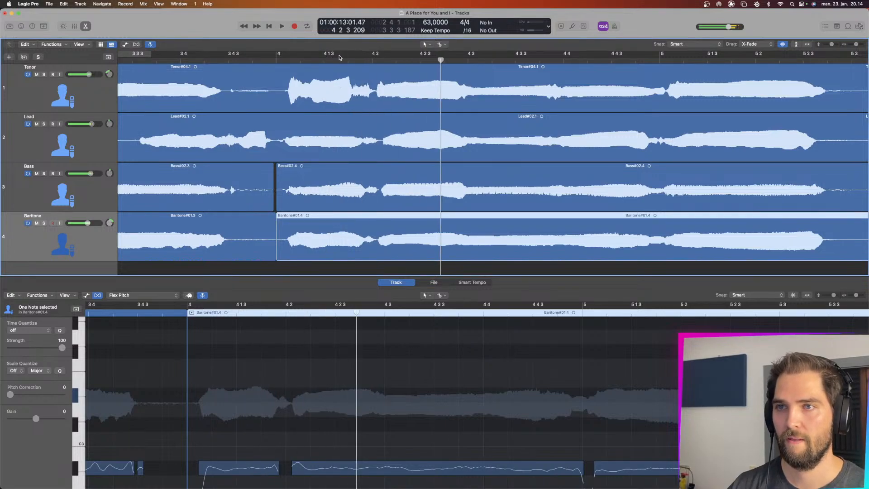
{"action": "left_click", "coordinate": [365, 83]}
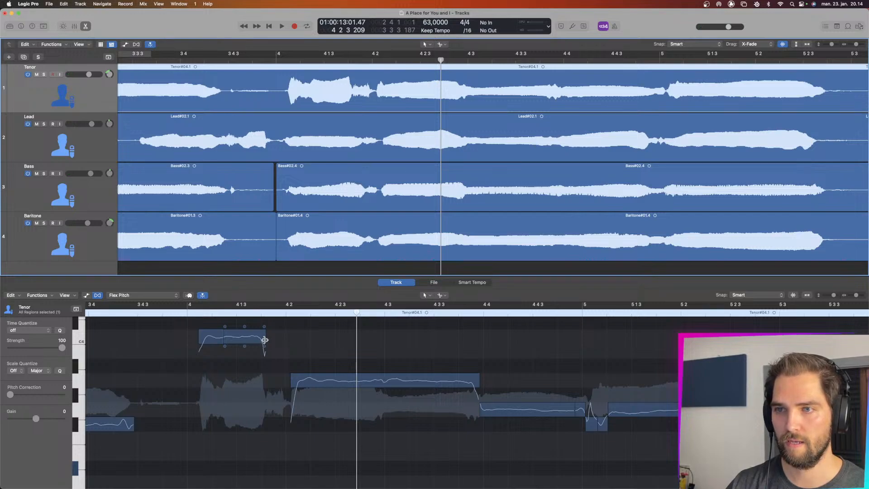
{"action": "left_click_drag", "start_coordinate": [265, 340], "coordinate": [270, 341]}
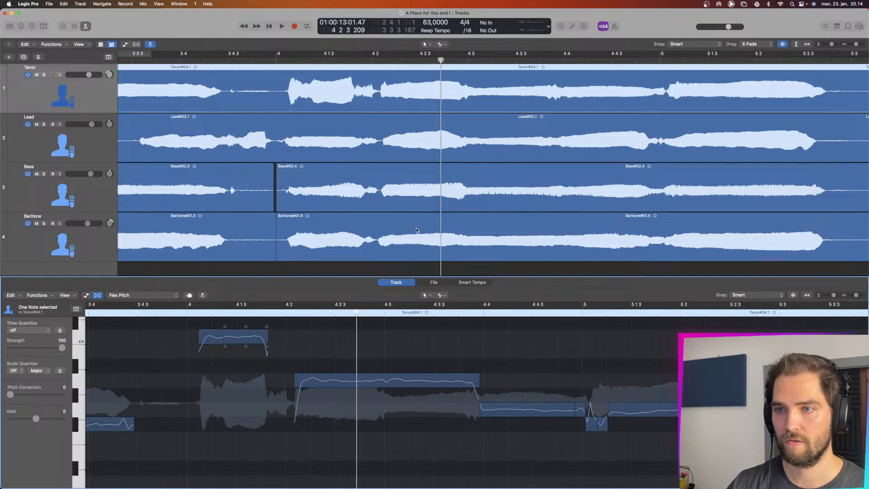
{"action": "left_click", "coordinate": [367, 247]}
{"action": "left_click_drag", "start_coordinate": [294, 380], "coordinate": [296, 381]}
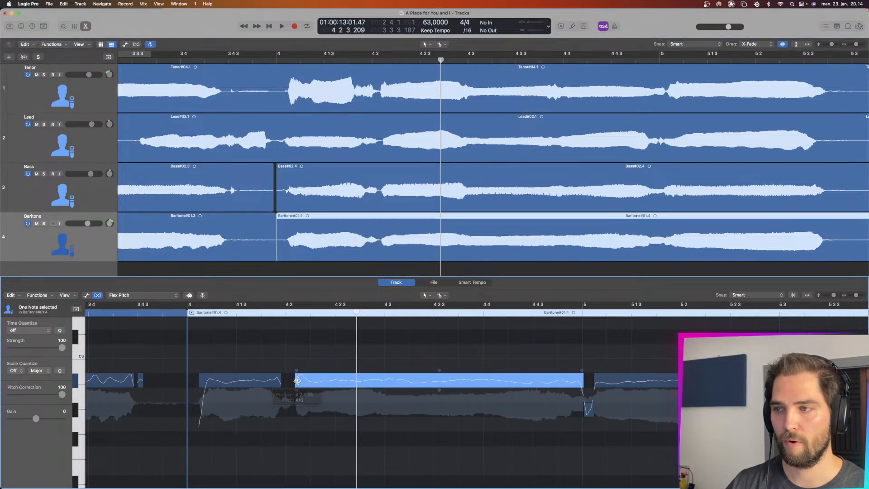
- Loop all four voices from bar 4 to just past 4 3 to check the adjusted note timing
{"action": "key", "text": "space"}
{"action": "key", "text": "space"}
{"action": "left_click_drag", "start_coordinate": [277, 53], "coordinate": [487, 62]}
{"action": "key", "text": "space"}
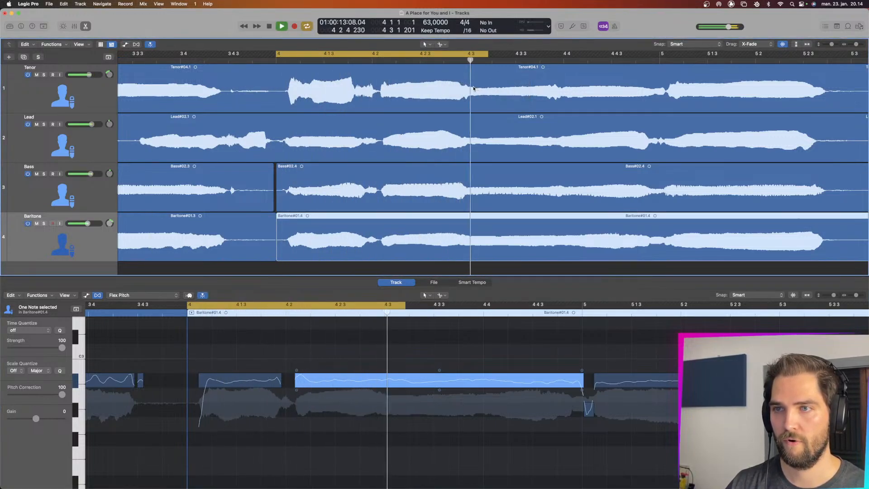
{"action": "key", "text": "space"}
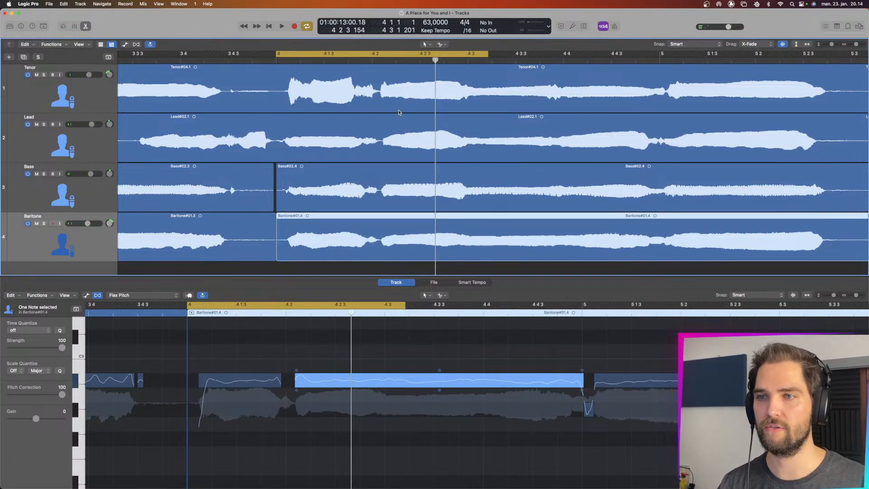
- Change the Tenor track's flex mode to Flex Time - Rhythmic
{"action": "key", "text": "super+Right"}
{"action": "key", "text": "super+Right"}
{"action": "key", "text": "super+Right"}
{"action": "scroll", "coordinate": [399, 112], "scroll_direction": "left", "scroll_amount": 1}
{"action": "key", "text": "super+Right"}
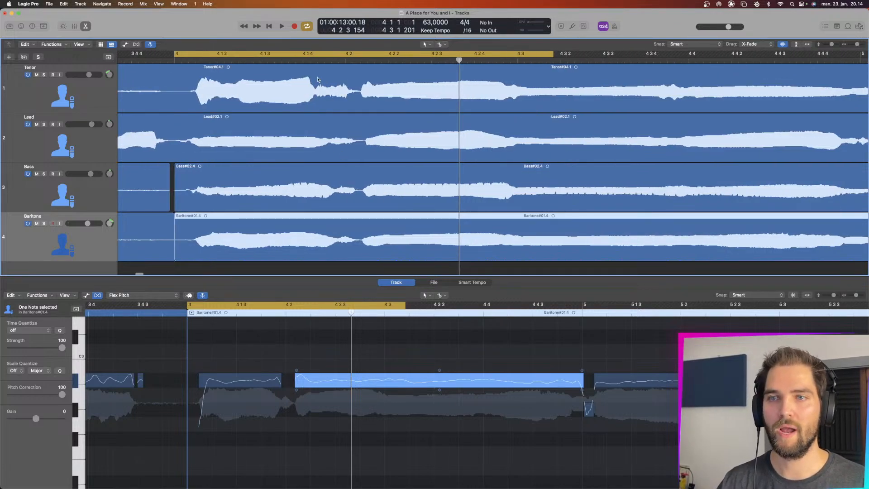
{"action": "left_click", "coordinate": [266, 88]}
{"action": "left_click", "coordinate": [144, 296]}
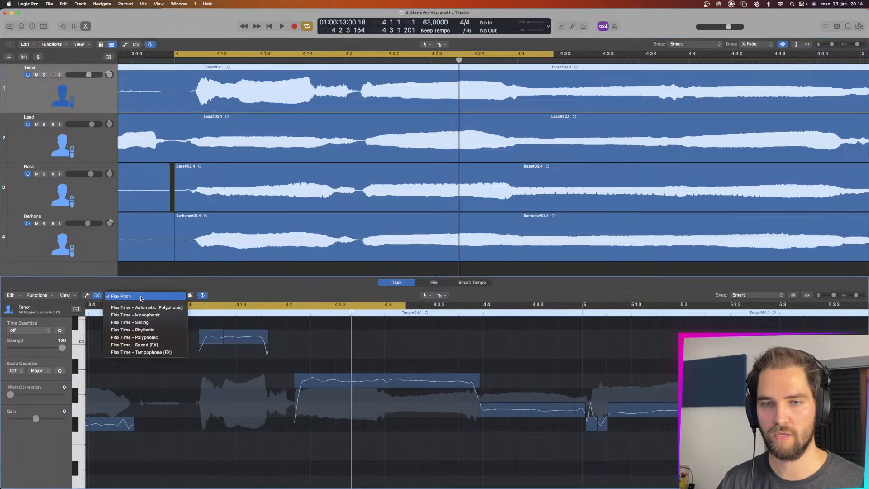
{"action": "left_click", "coordinate": [164, 332]}
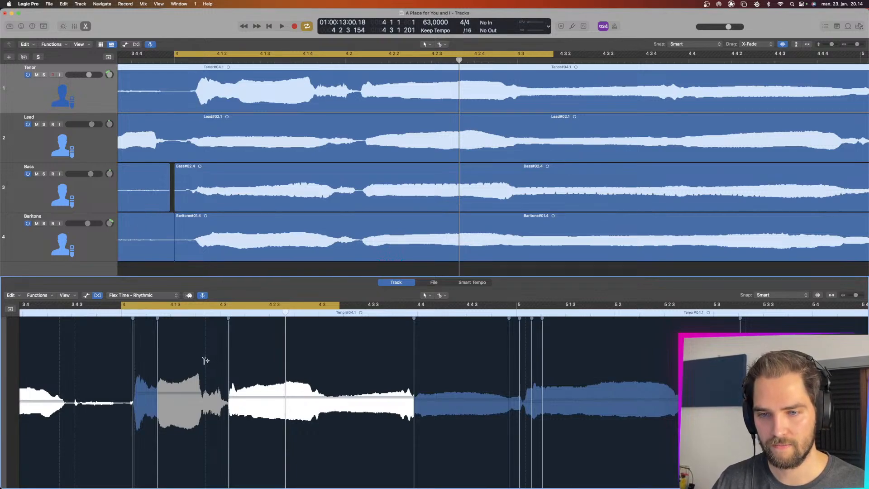
- Stretch the end of the Tenor's first bar 4 note closer to 4 2 with a flex marker and restore Flex Pitch mode
{"action": "left_click", "coordinate": [205, 360]}
{"action": "left_click_drag", "start_coordinate": [205, 360], "coordinate": [213, 360]}
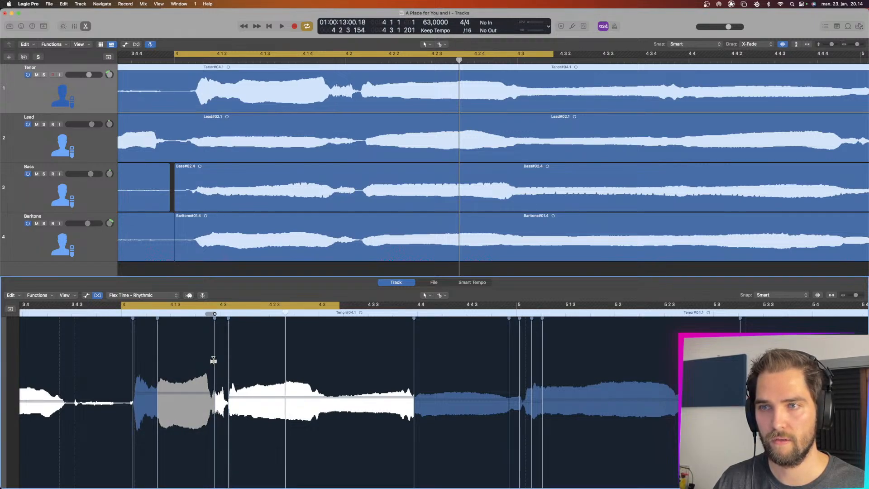
{"action": "left_click", "coordinate": [126, 295]}
{"action": "left_click", "coordinate": [131, 263]}
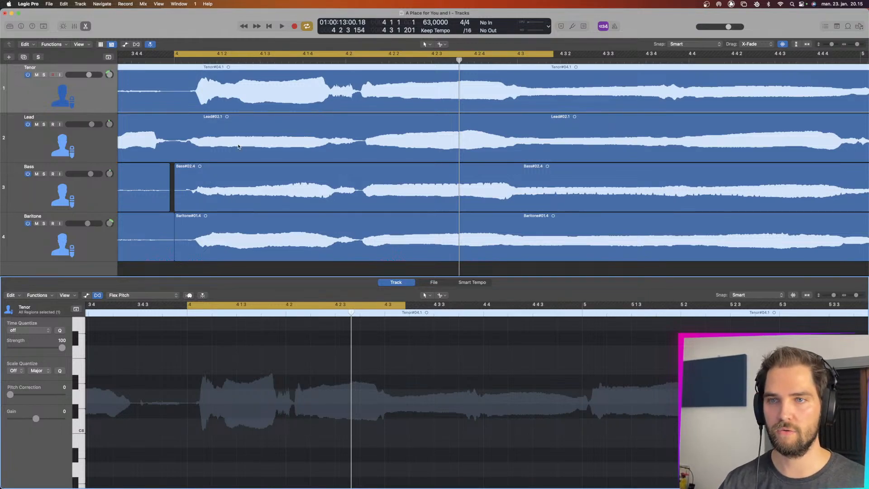
- Listen to the looped start of bar 4 with the stretched Tenor note in the quartet and turn looping off
{"action": "key", "text": "space"}
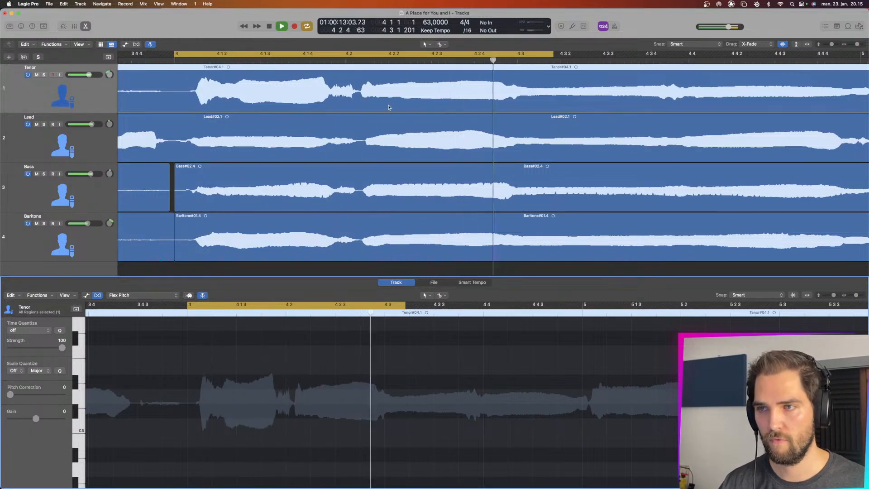
{"action": "scroll", "coordinate": [389, 127], "scroll_direction": "up", "scroll_amount": 2}
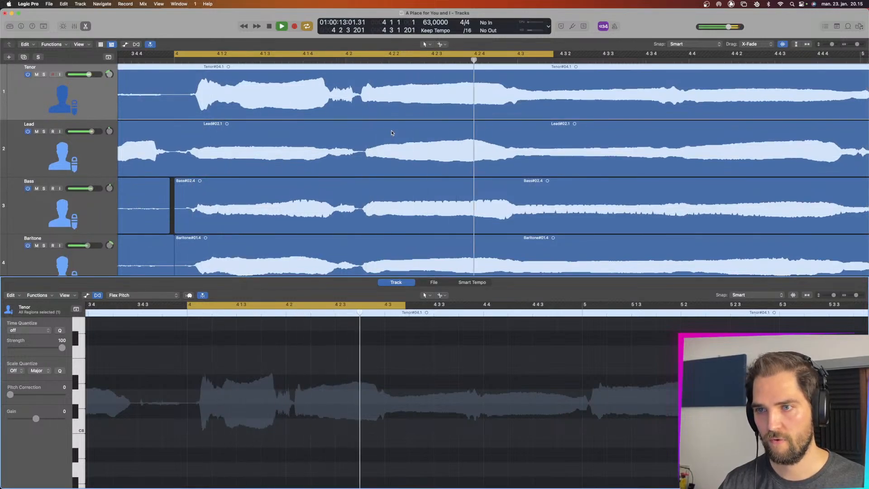
{"action": "key", "text": "space"}
{"action": "scroll", "coordinate": [447, 205], "scroll_direction": "down", "scroll_amount": 5}
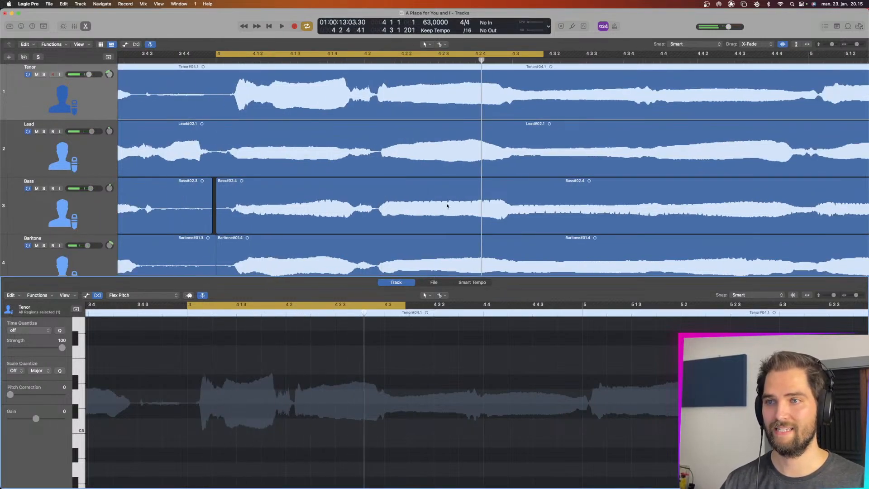
{"action": "key", "text": "space"}
{"action": "scroll", "coordinate": [449, 206], "scroll_direction": "right", "scroll_amount": 4}
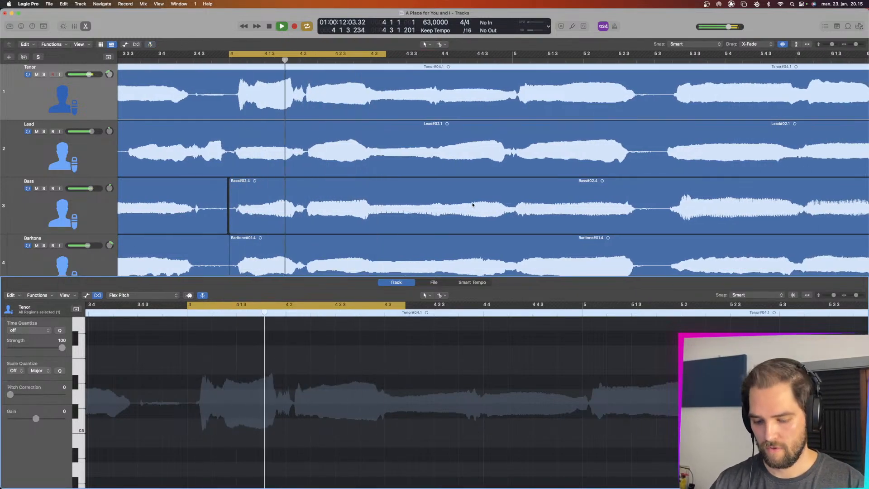
{"action": "key", "text": "space"}
{"action": "key", "text": "c"}
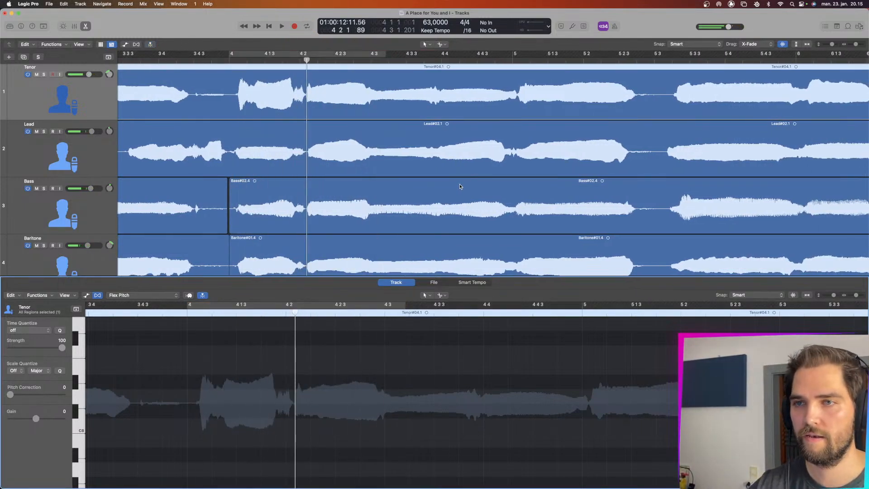
- Play all four voices through the second half of bar 4, replaying from just after 4 2
{"action": "key", "text": "space"}
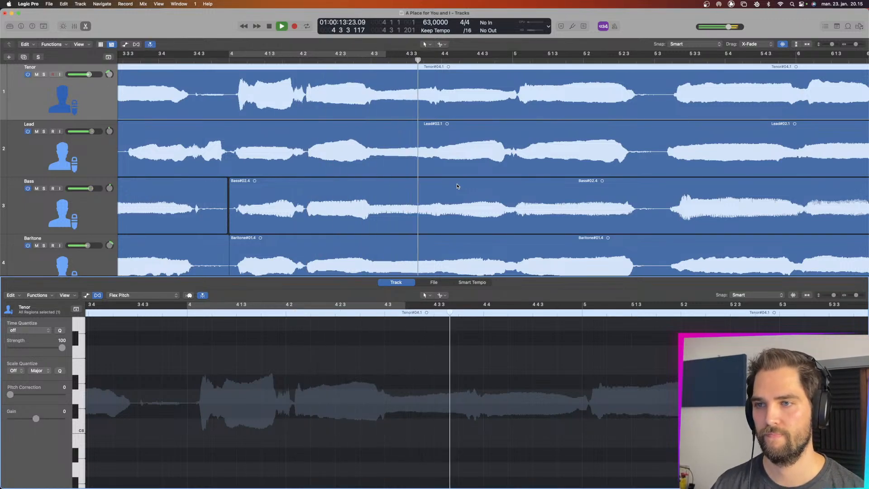
{"action": "key", "text": "space"}
{"action": "scroll", "coordinate": [394, 158], "scroll_direction": "up", "scroll_amount": 5}
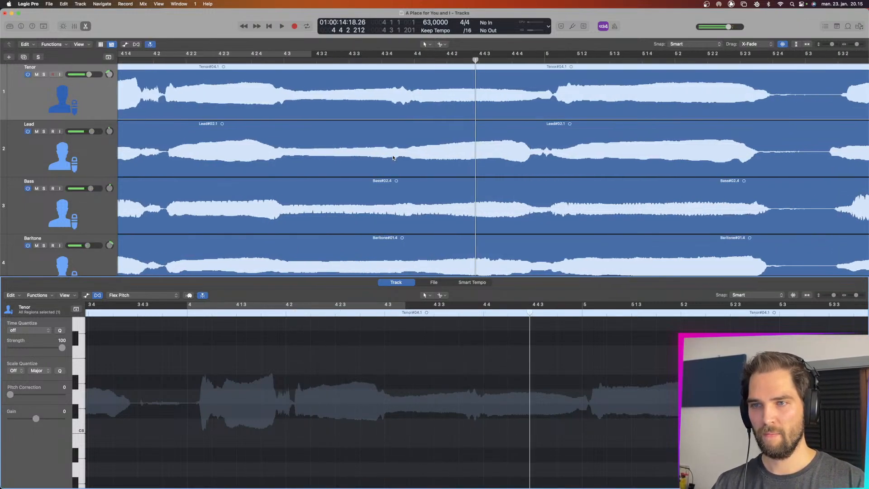
{"action": "scroll", "coordinate": [393, 157], "scroll_direction": "up", "scroll_amount": 3}
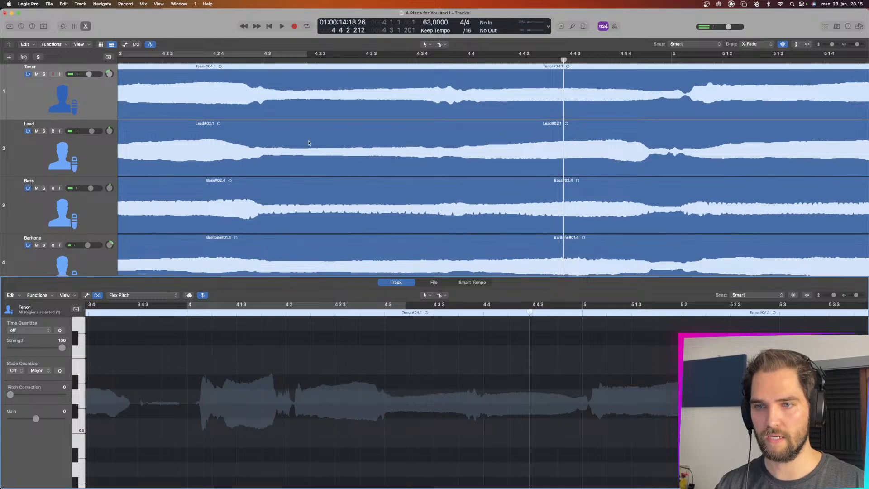
{"action": "left_click", "coordinate": [129, 61]}
{"action": "key", "text": "space"}
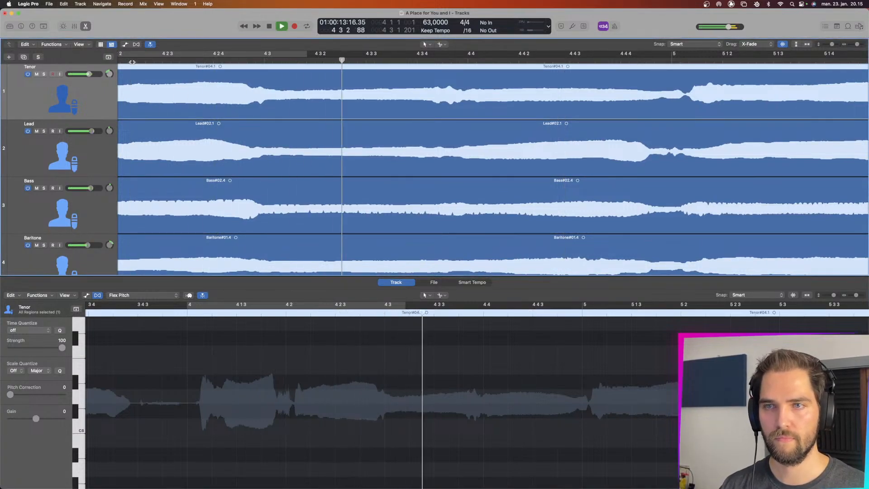
{"action": "key", "text": "space"}
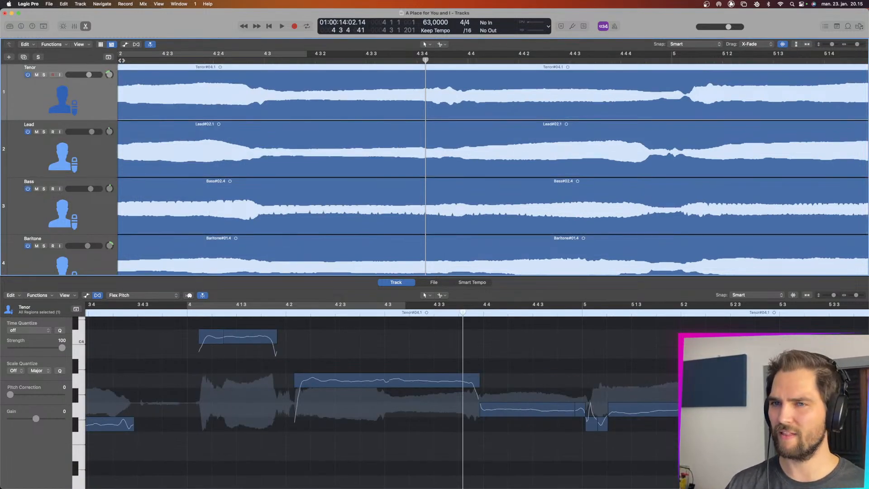
- Mute the Tenor and play the Lead, Bass and Baritone from around 4 2 2
{"action": "left_click", "coordinate": [137, 61]}
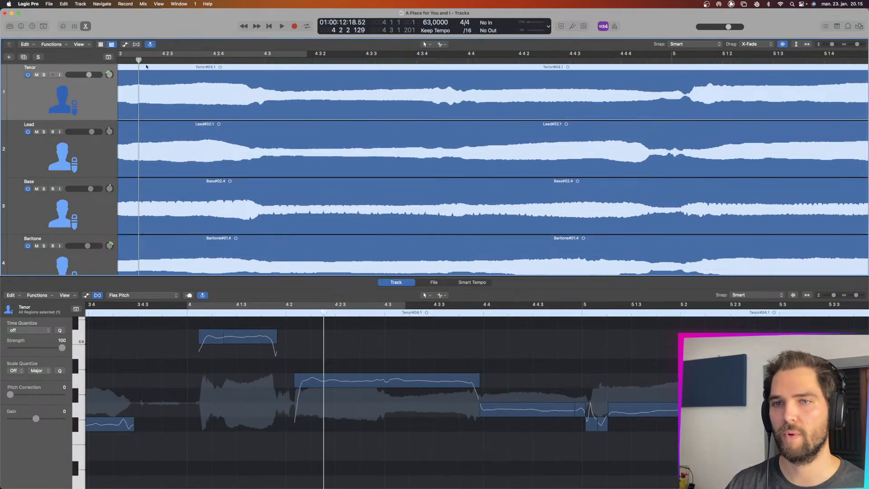
{"action": "scroll", "coordinate": [109, 148], "scroll_direction": "down", "scroll_amount": 1}
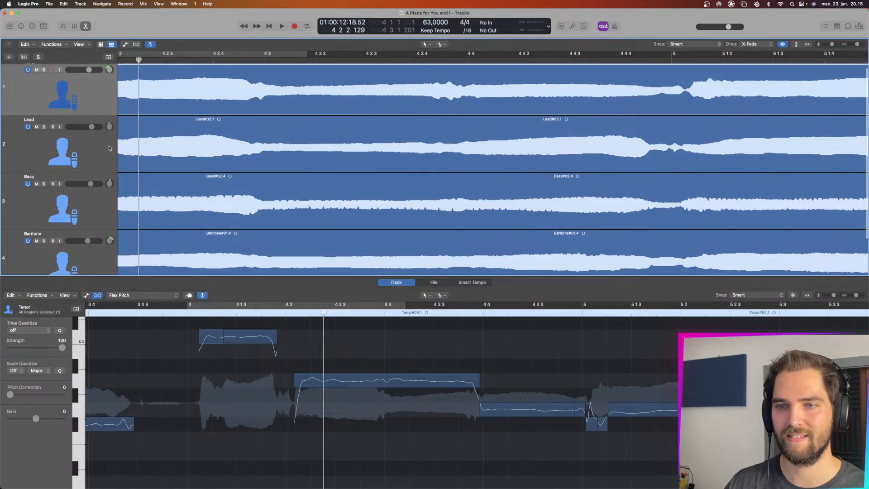
{"action": "left_click", "coordinate": [37, 70]}
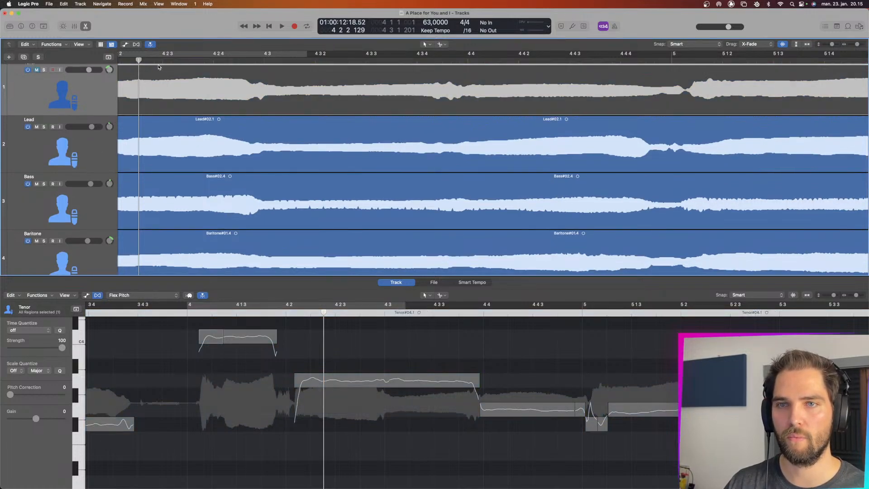
{"action": "key", "text": "space"}
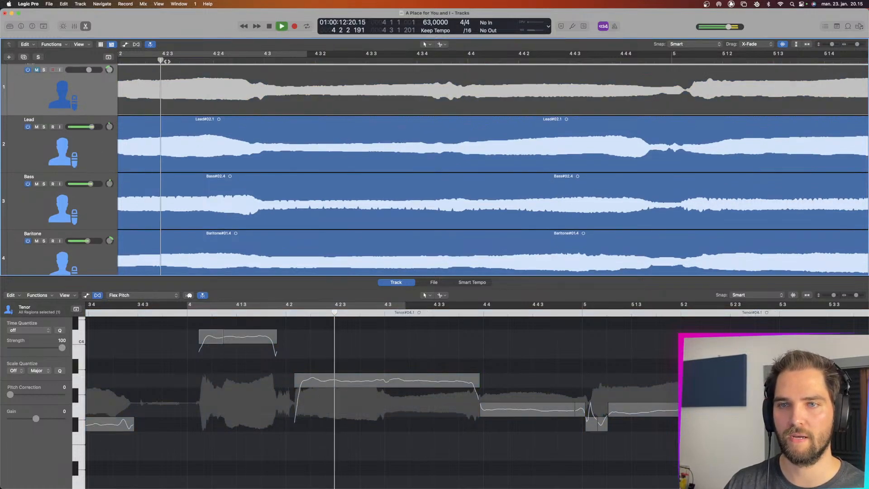
{"action": "scroll", "coordinate": [139, 56], "scroll_direction": "left", "scroll_amount": 5}
{"action": "left_click", "coordinate": [144, 59]}
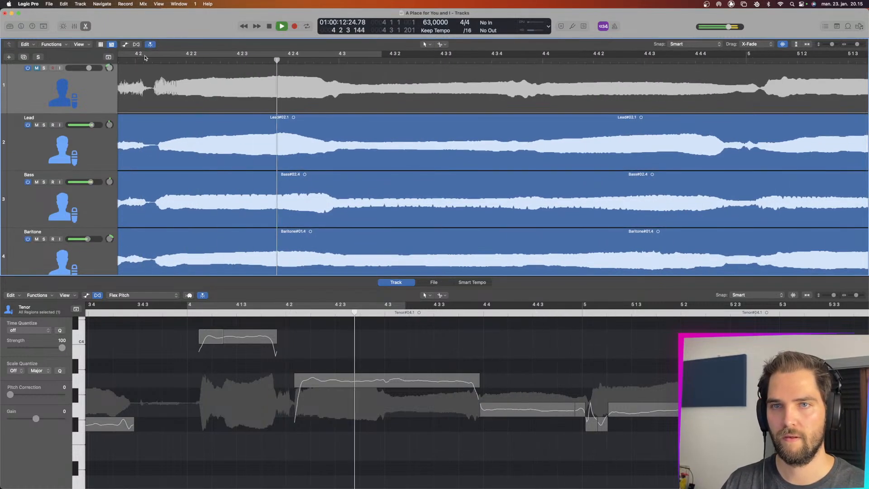
- Set a loop from just after 4 2 and extend its end to bar 5 to hear the three lower voices
{"action": "left_click_drag", "start_coordinate": [147, 54], "coordinate": [690, 63]}
{"action": "key", "text": "space"}
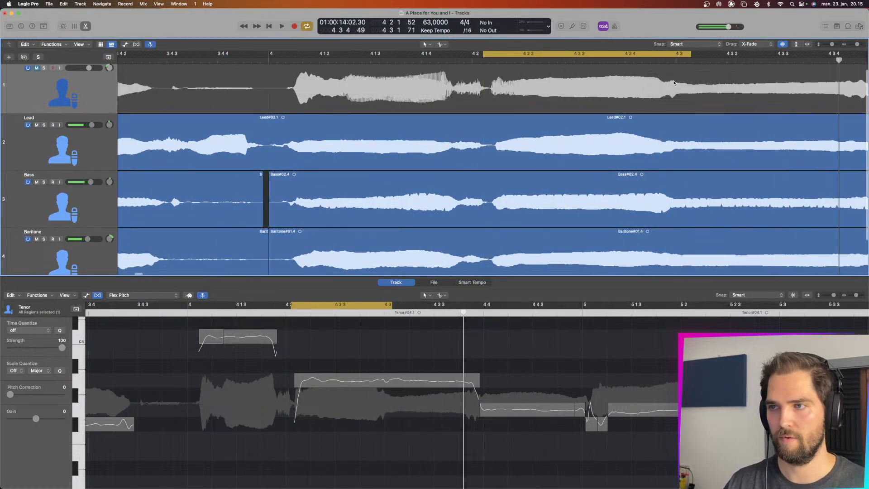
{"action": "scroll", "coordinate": [679, 81], "scroll_direction": "right", "scroll_amount": 10}
{"action": "left_click_drag", "start_coordinate": [451, 56], "coordinate": [846, 57]}
{"action": "key", "text": "space"}
{"action": "key", "text": "space"}
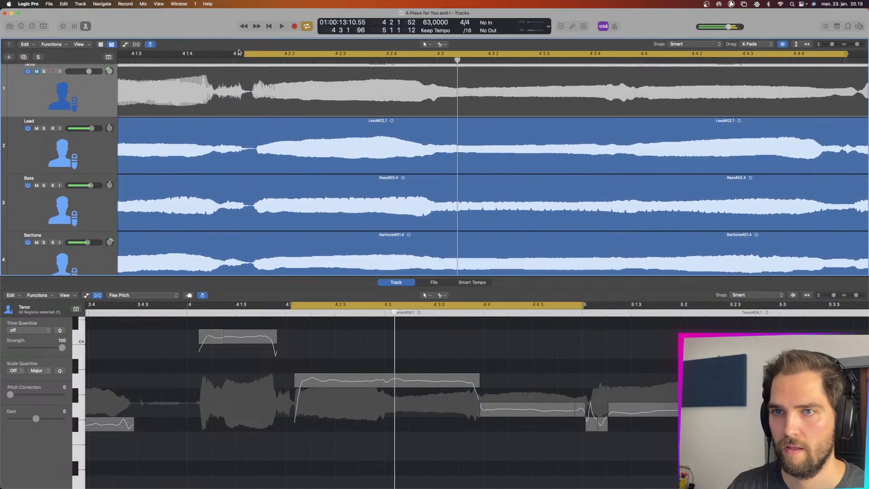
- Move the loop's start back to 4 1 4 and listen to the Lead, Bass and Baritone together
{"action": "left_click_drag", "start_coordinate": [245, 57], "coordinate": [202, 55]}
{"action": "key", "text": "space"}
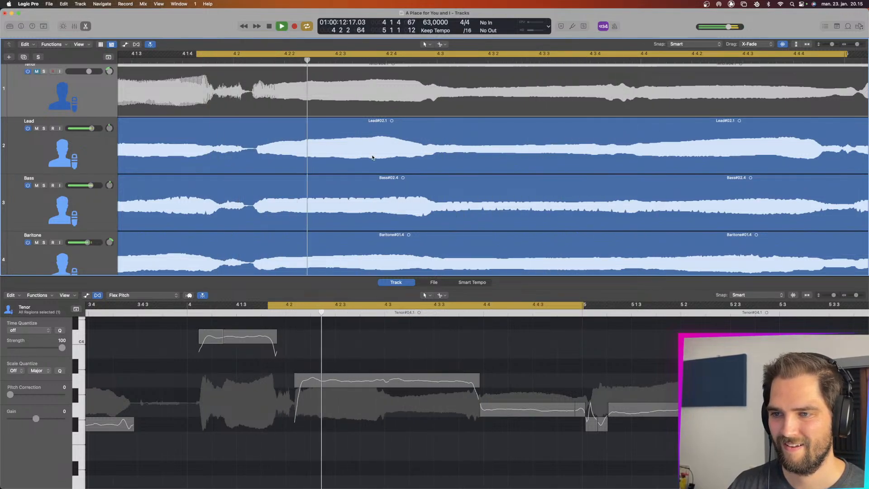
{"action": "key", "text": "space"}
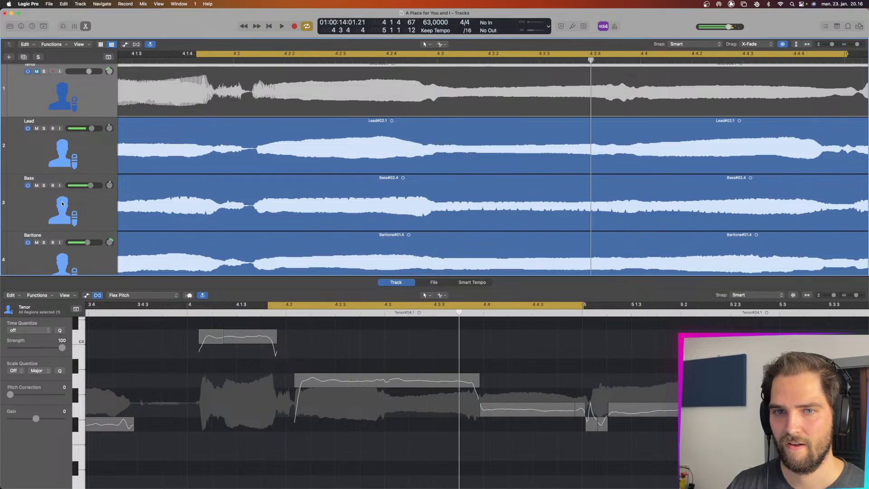
- Switch the Baritone track off and listen to only the Lead and Bass in the loop
{"action": "left_click", "coordinate": [28, 243]}
{"action": "key", "text": "space"}
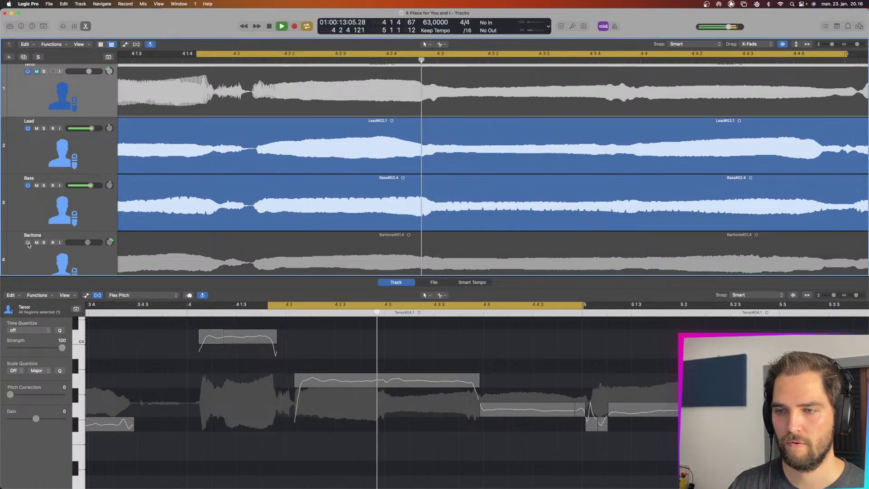
{"action": "key", "text": "space"}
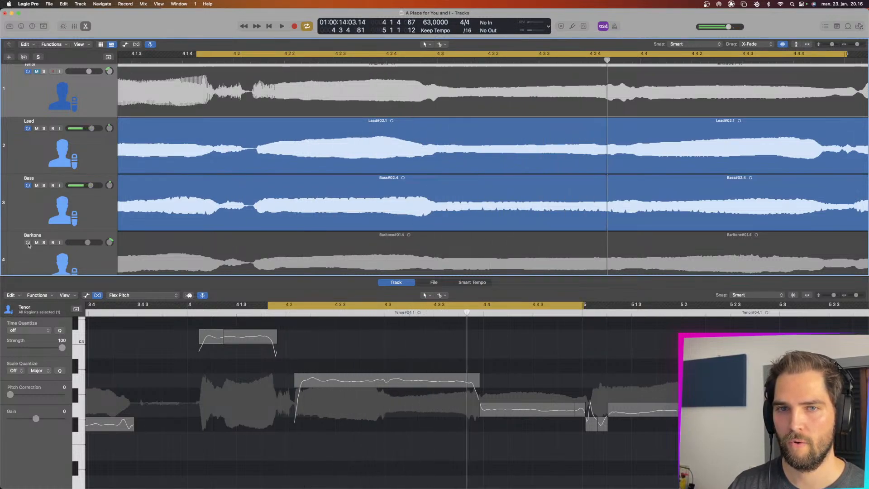
- Switch the Baritone back on and the Lead off to hear only the Bass and Baritone in the loop
{"action": "left_click", "coordinate": [28, 243]}
{"action": "left_click", "coordinate": [28, 129]}
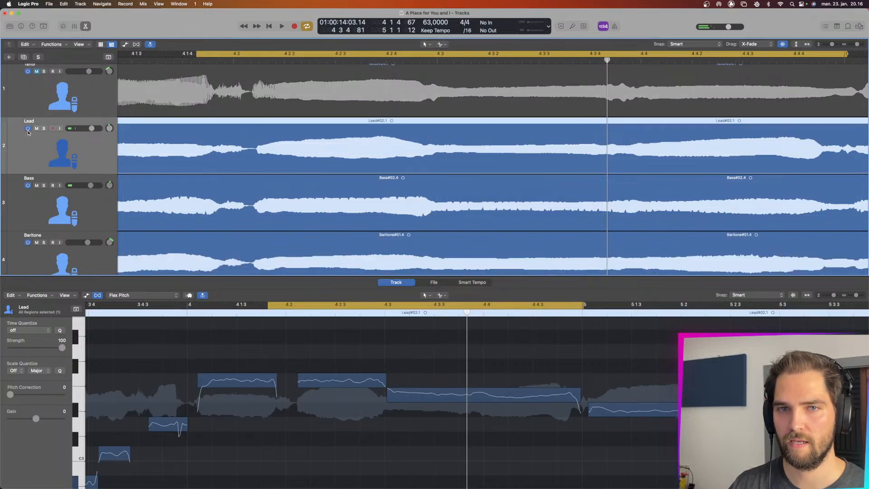
{"action": "key", "text": "space"}
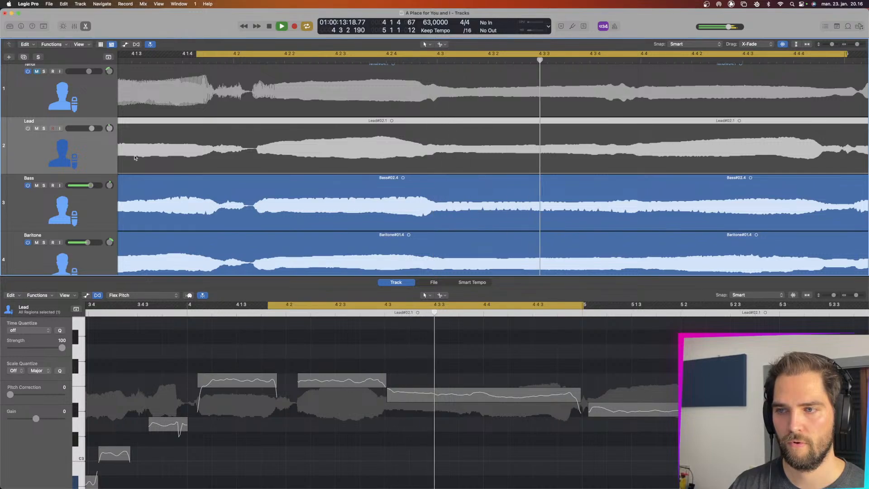
{"action": "key", "text": "space"}
- Try an earlier start for the Baritone's long note just after 4 2, compare by ear, and move it back
{"action": "left_click", "coordinate": [448, 247]}
{"action": "left_click", "coordinate": [468, 214]}
{"action": "left_click", "coordinate": [472, 249]}
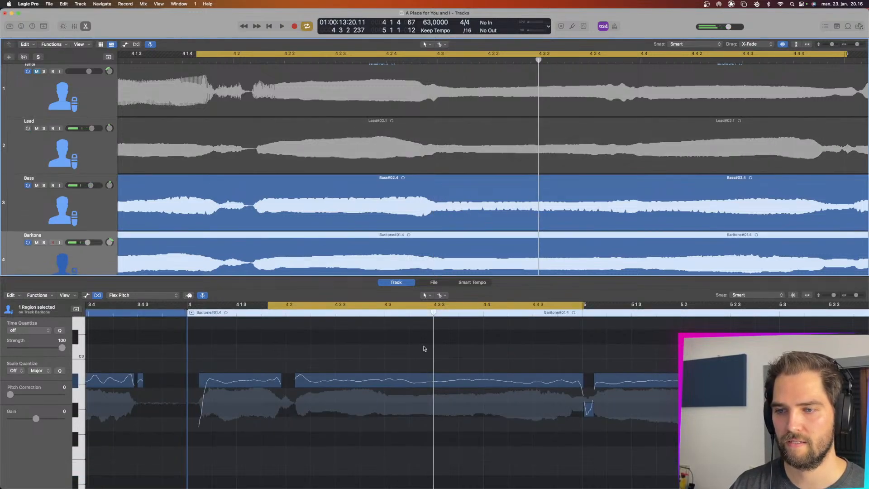
{"action": "left_click", "coordinate": [297, 377]}
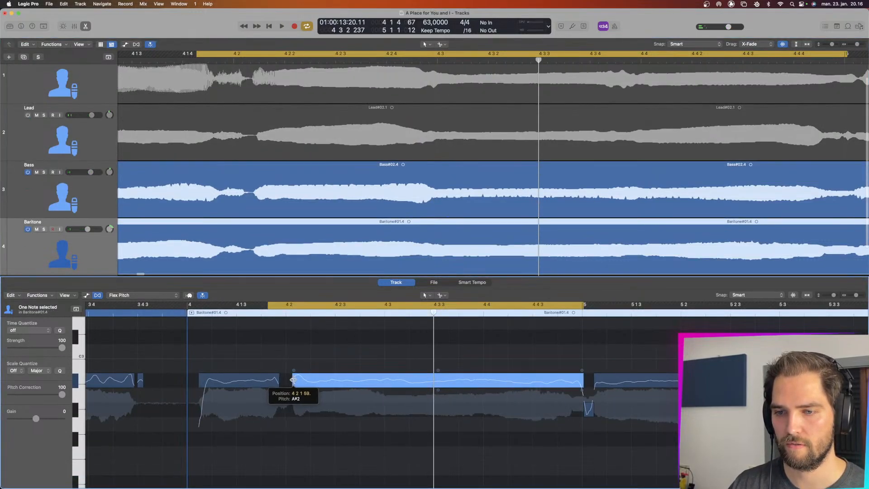
{"action": "key", "text": "space"}
{"action": "key", "text": "space"}
{"action": "left_click_drag", "start_coordinate": [293, 380], "coordinate": [296, 380]}
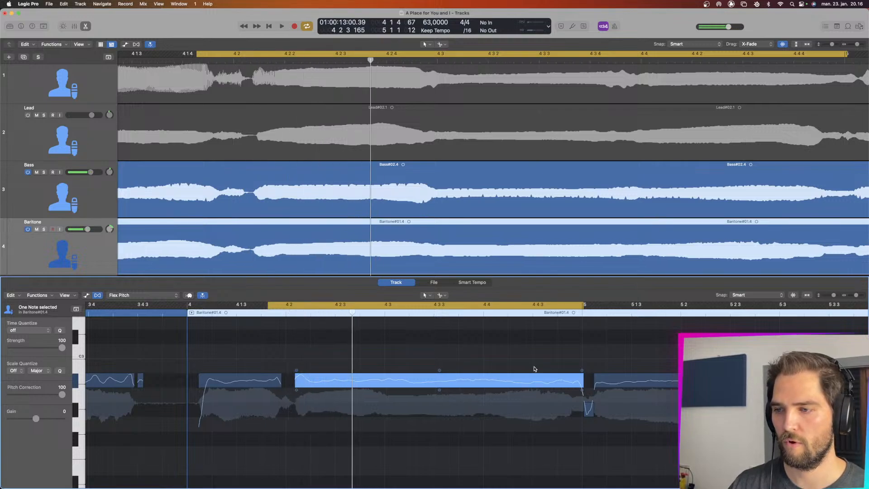
- Play the loop and compare the Baritone's note timing with the Bass through bar 4
{"action": "key", "text": "space"}
{"action": "left_click_drag", "start_coordinate": [620, 405], "coordinate": [595, 389]}
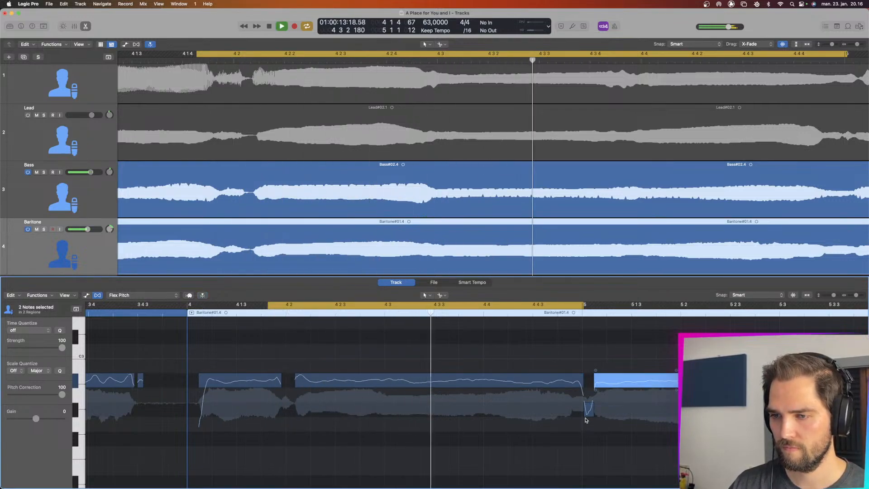
{"action": "key", "text": "space"}
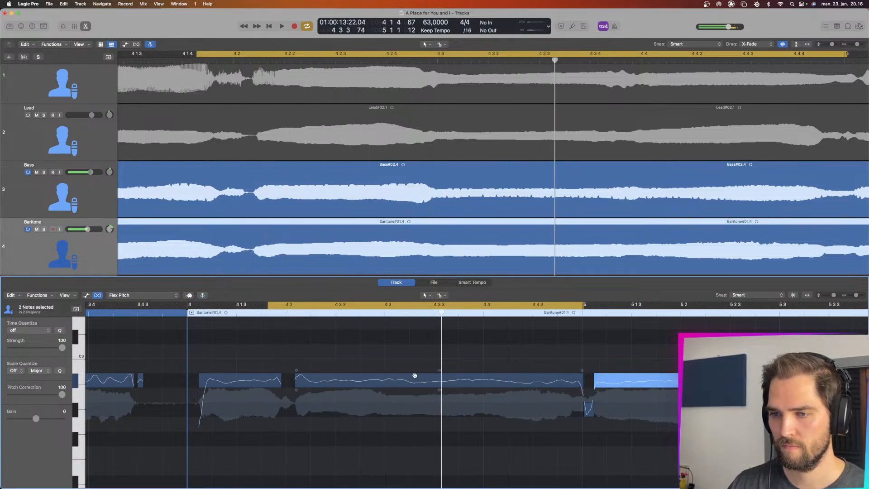
{"action": "left_click", "coordinate": [480, 203]}
{"action": "left_click", "coordinate": [475, 251]}
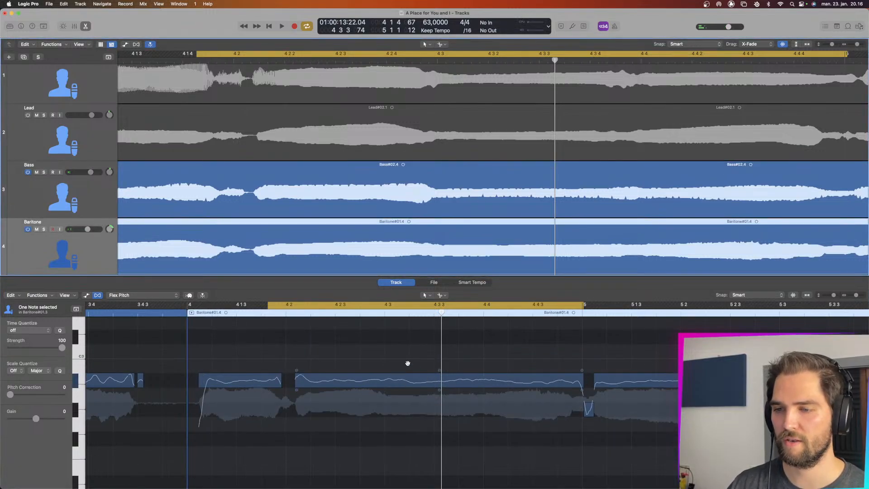
- Move the start of the Bass's long note slightly later, closer to 4 3, and play the loop
{"action": "left_click", "coordinate": [471, 196]}
{"action": "key", "text": "space"}
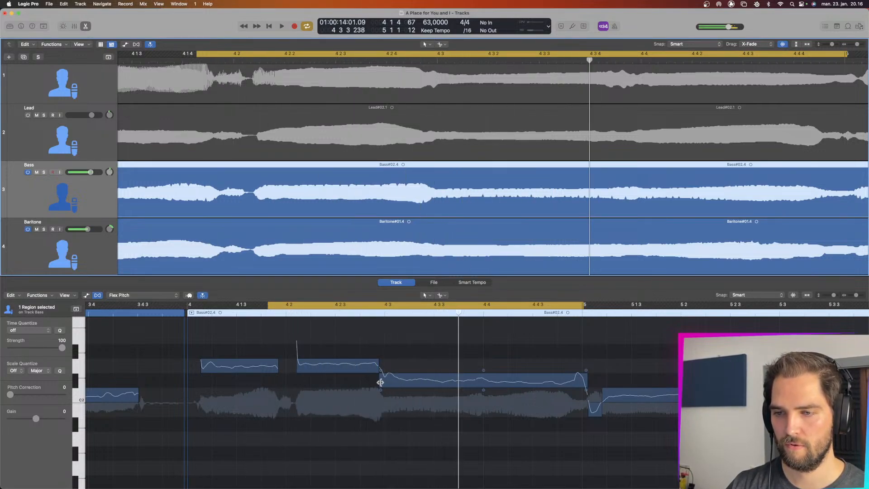
{"action": "left_click_drag", "start_coordinate": [381, 383], "coordinate": [383, 383]}
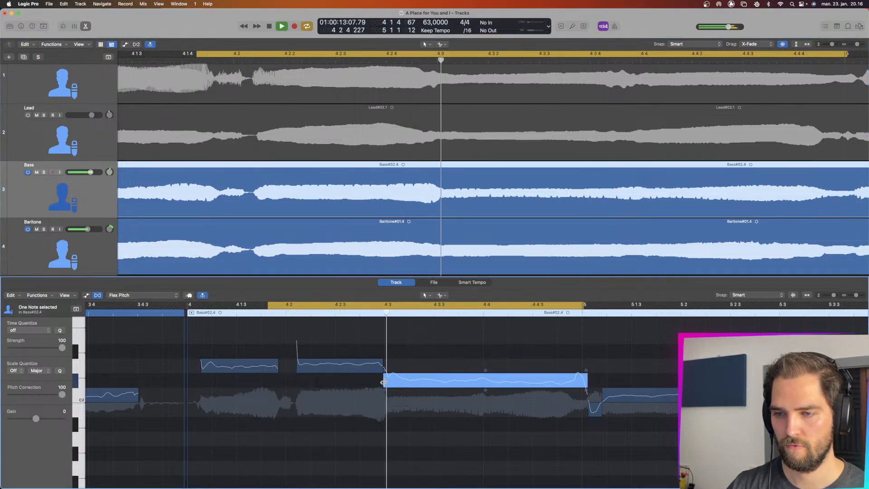
{"action": "key", "text": "space"}
{"action": "key", "text": "space"}
{"action": "key", "text": "space"}
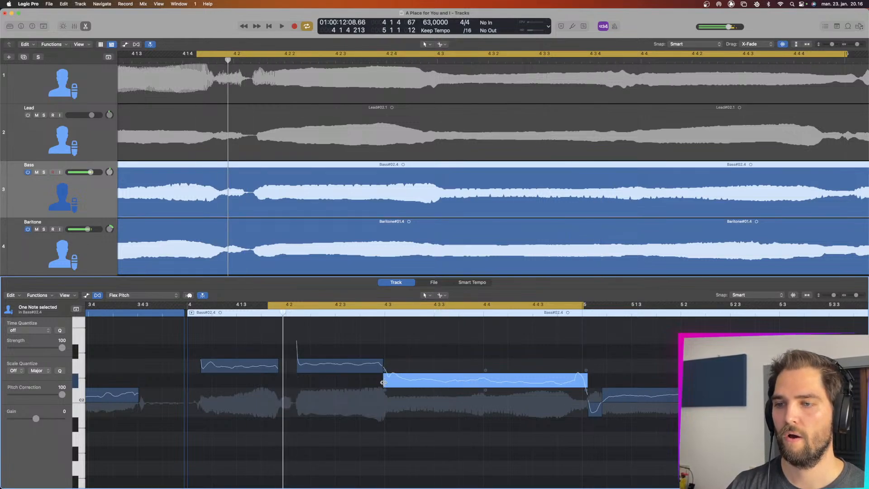
- Split the long Bass note shortly after its start near 4 3 and centre both parts on the semitone with fine pitch
{"action": "mouse_move", "coordinate": [486, 393]}
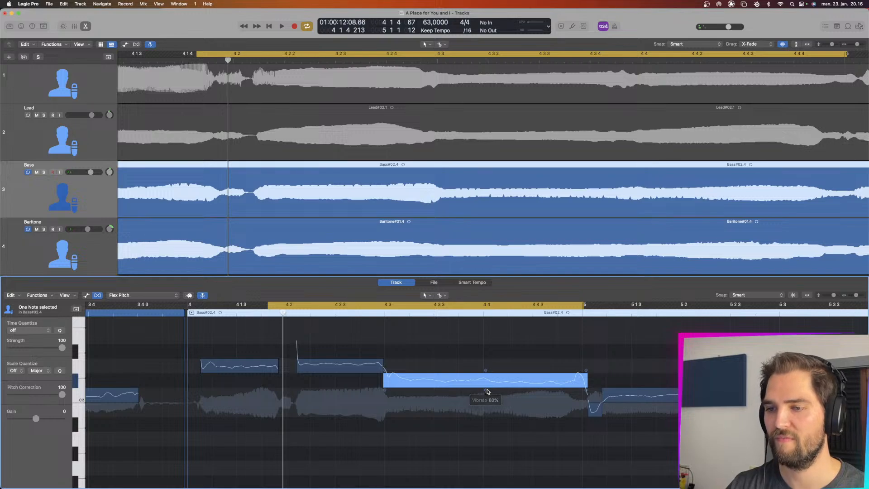
{"action": "left_click_drag", "start_coordinate": [389, 379], "coordinate": [410, 380]}
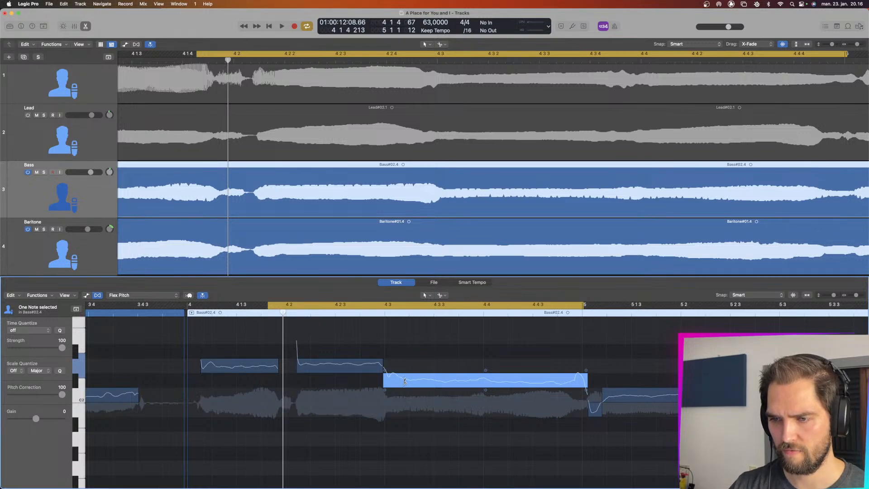
{"action": "left_click", "coordinate": [408, 381]}
{"action": "mouse_move", "coordinate": [397, 368]}
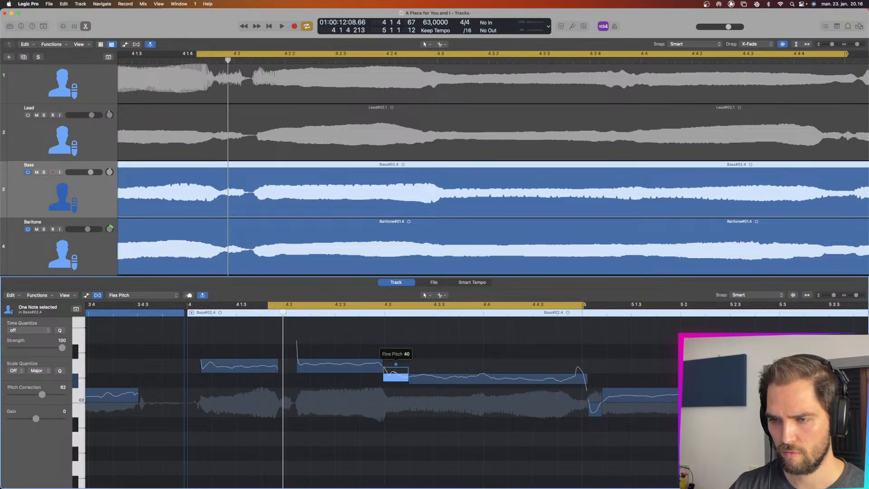
{"action": "left_click_drag", "start_coordinate": [396, 363], "coordinate": [396, 371]}
{"action": "left_click", "coordinate": [460, 377]}
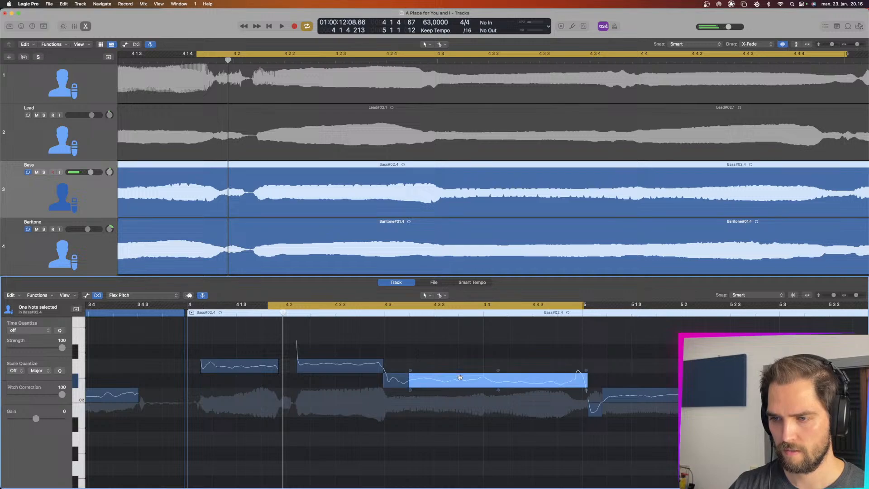
- Try splitting off the rising tail of the long Bass note just before bar 5, and undo the split
{"action": "left_click", "coordinate": [573, 383]}
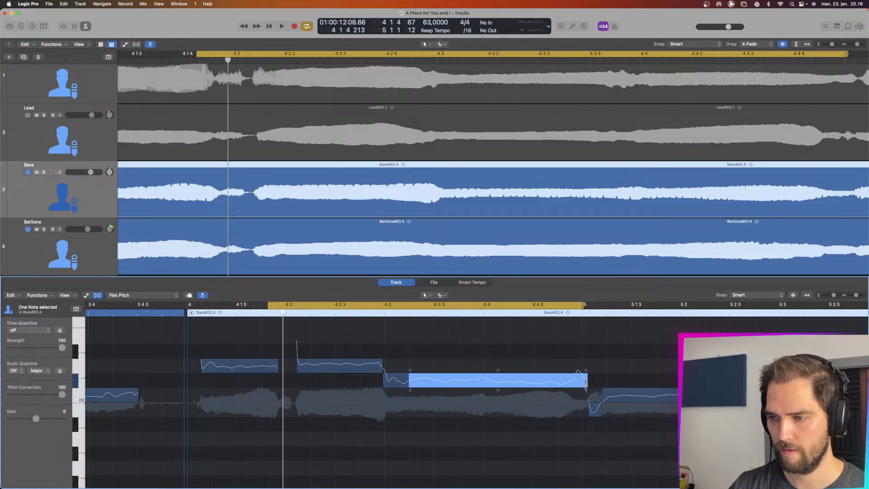
{"action": "left_click", "coordinate": [594, 386]}
{"action": "left_click", "coordinate": [586, 384]}
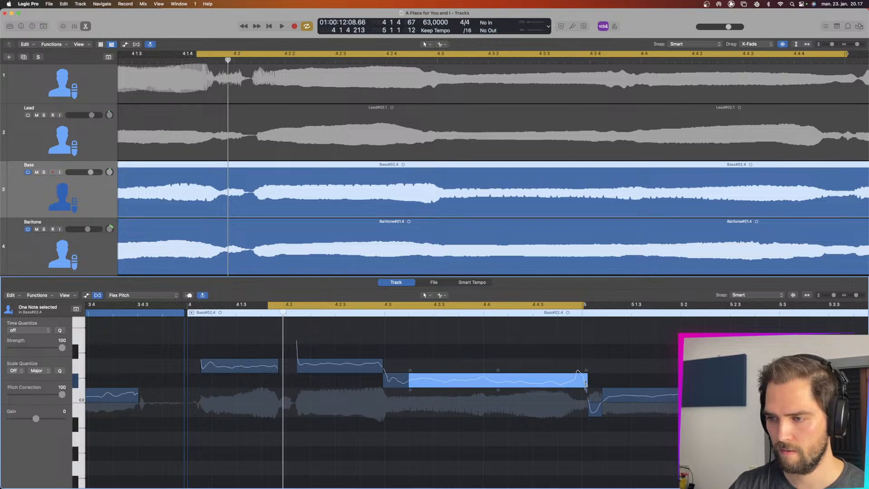
{"action": "left_click", "coordinate": [573, 383]}
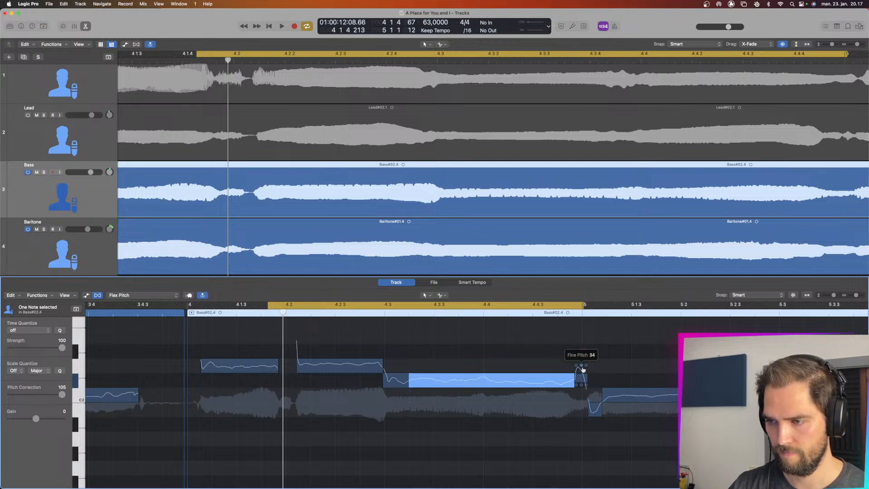
{"action": "key", "text": "super+z"}
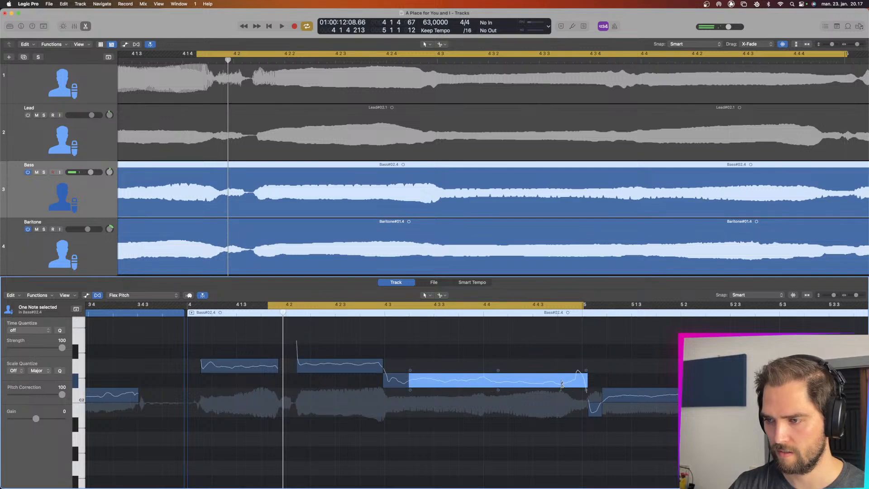
- Try splitting the long Bass note around 4 4 3 and adjusting its end part's drift and vibrato, then undo these edits
{"action": "left_click", "coordinate": [541, 383]}
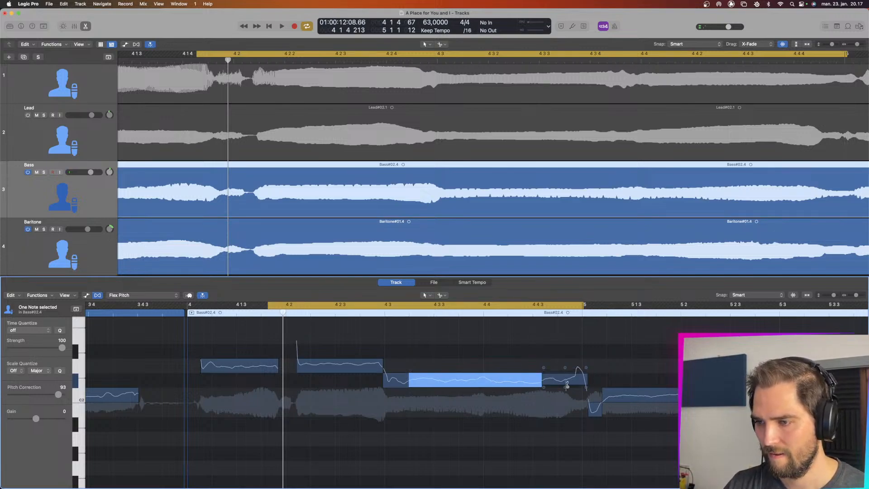
{"action": "left_click", "coordinate": [585, 367]}
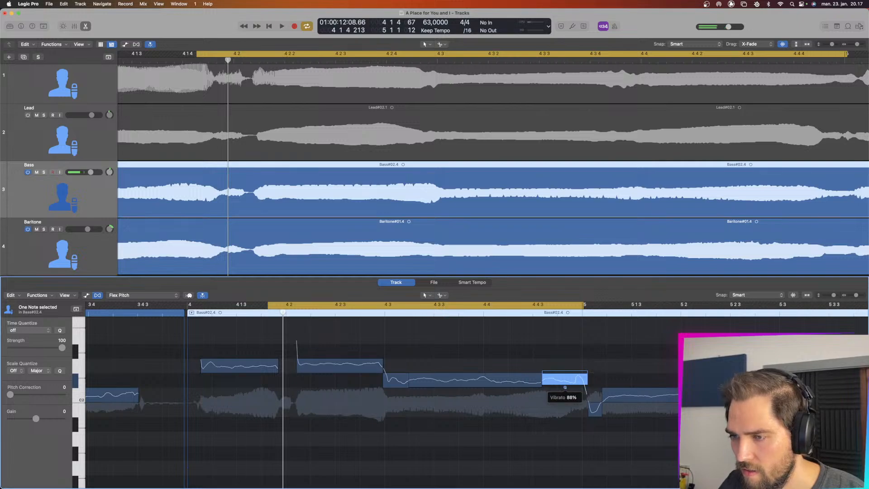
{"action": "left_click_drag", "start_coordinate": [565, 387], "coordinate": [570, 393]}
{"action": "key", "text": "super+z"}
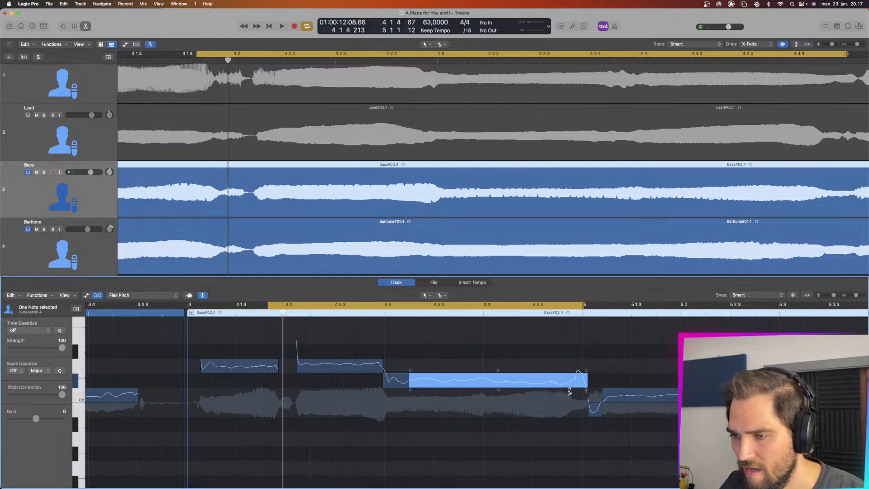
- Play the Bass and Baritone loop to check the transition into the split Bass note
{"action": "mouse_move", "coordinate": [498, 392]}
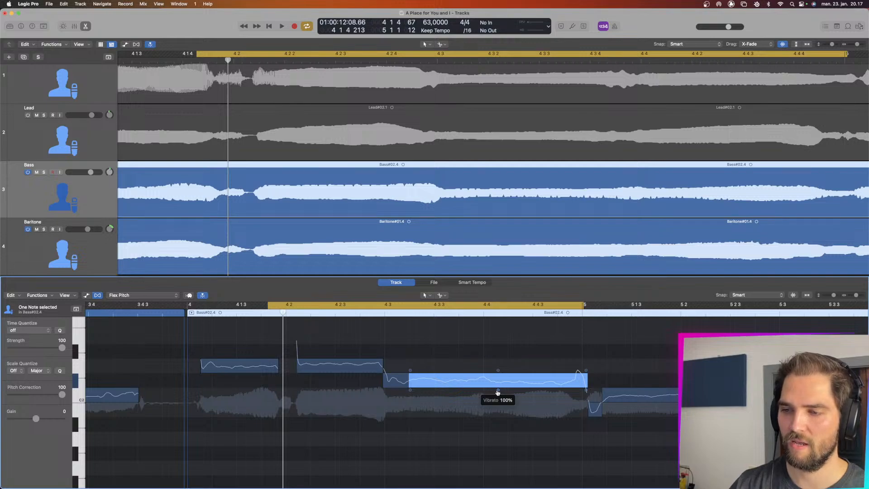
{"action": "key", "text": "space"}
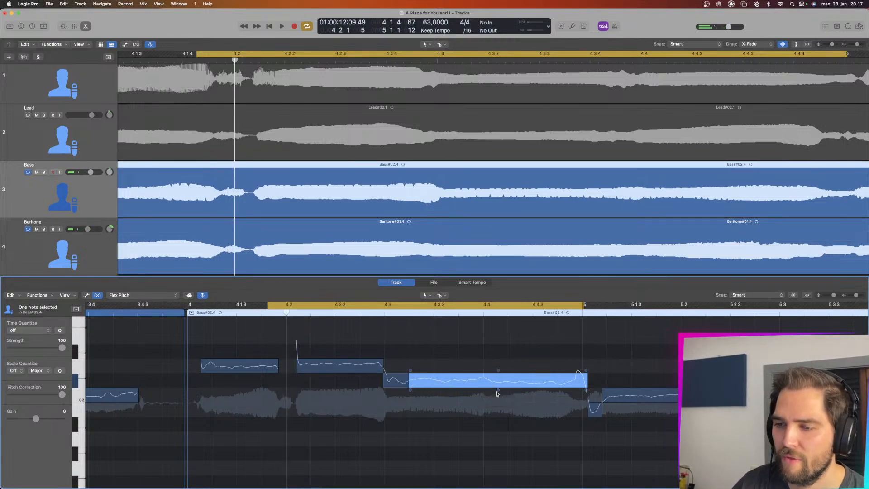
{"action": "key", "text": "space"}
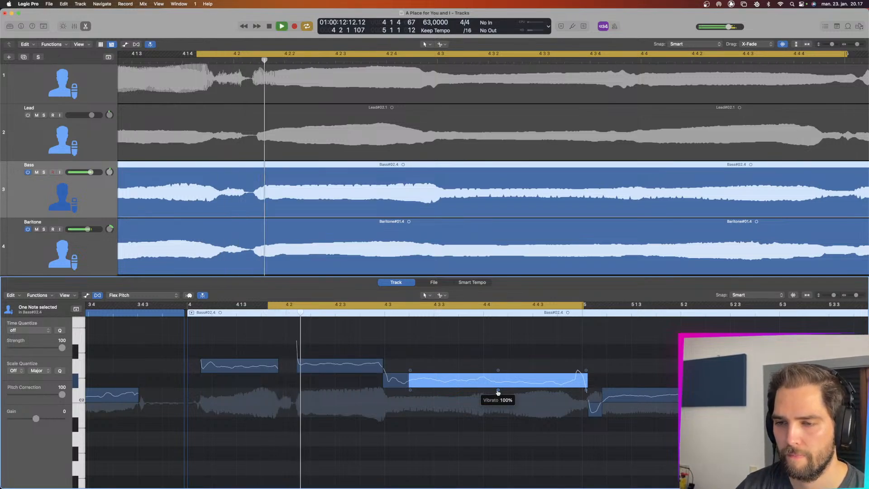
{"action": "key", "text": "space"}
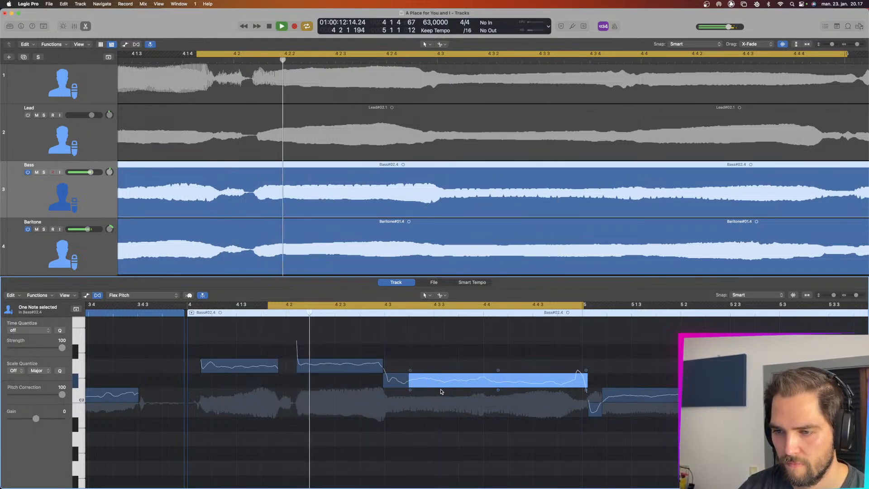
{"action": "key", "text": "space"}
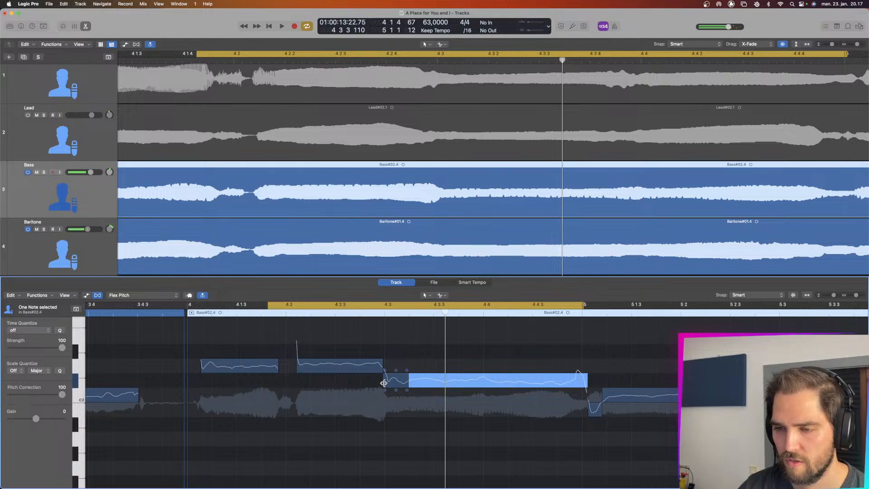
- Try starting the short Bass note slightly after 4 3 and listen to the loop
{"action": "left_click_drag", "start_coordinate": [383, 382], "coordinate": [390, 383]}
{"action": "key", "text": "space"}
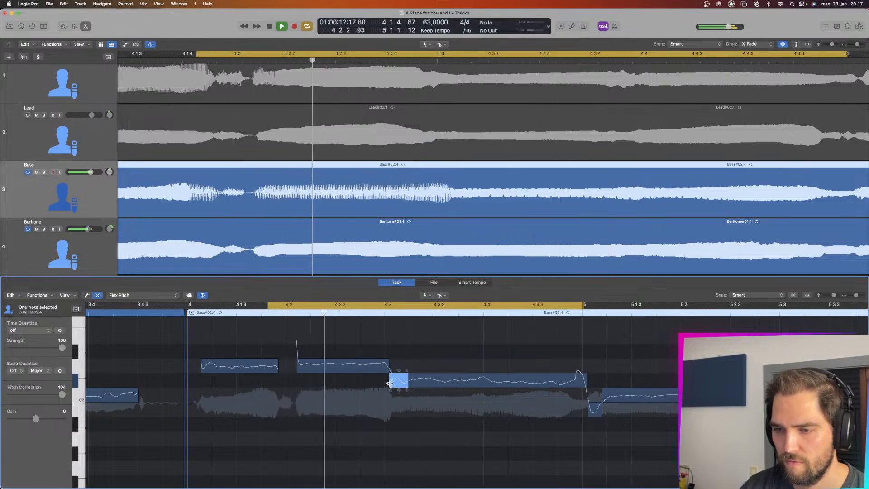
{"action": "key", "text": "space"}
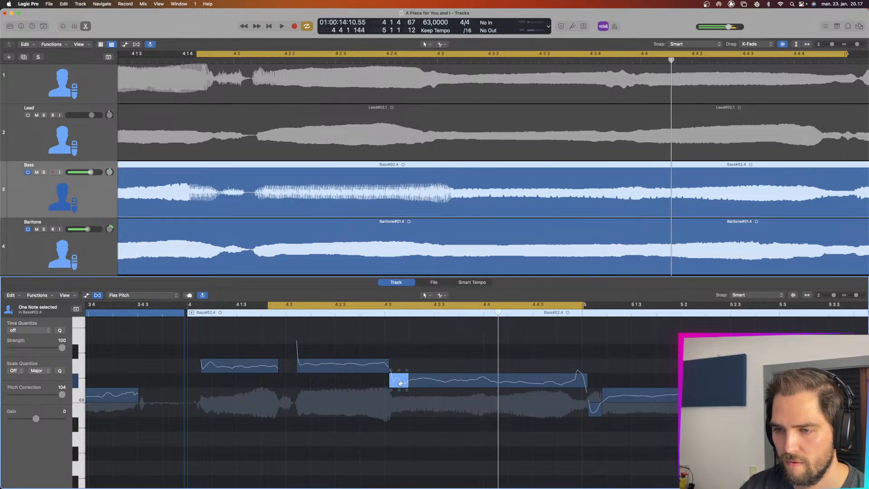
- Move the long Bass part's start slightly earlier and the short part's start to just before 4 3, listening to the loop
{"action": "left_click_drag", "start_coordinate": [389, 382], "coordinate": [405, 383]}
{"action": "key", "text": "space"}
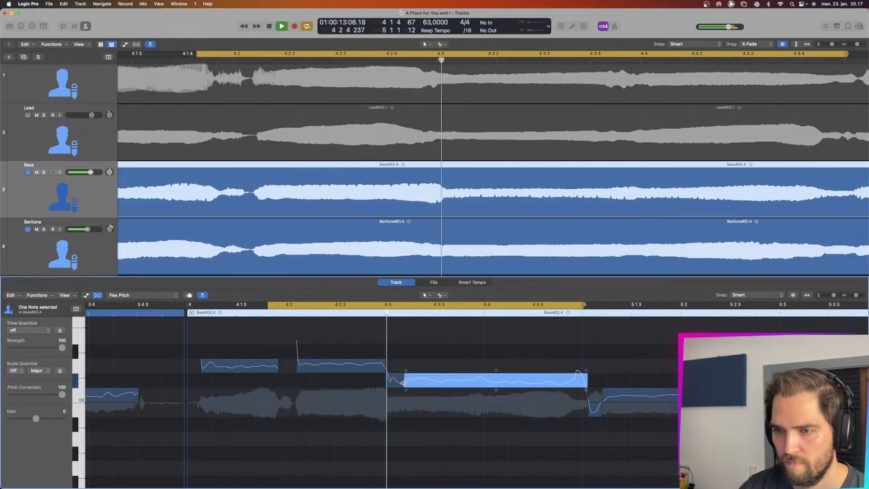
{"action": "left_click_drag", "start_coordinate": [387, 383], "coordinate": [383, 383]}
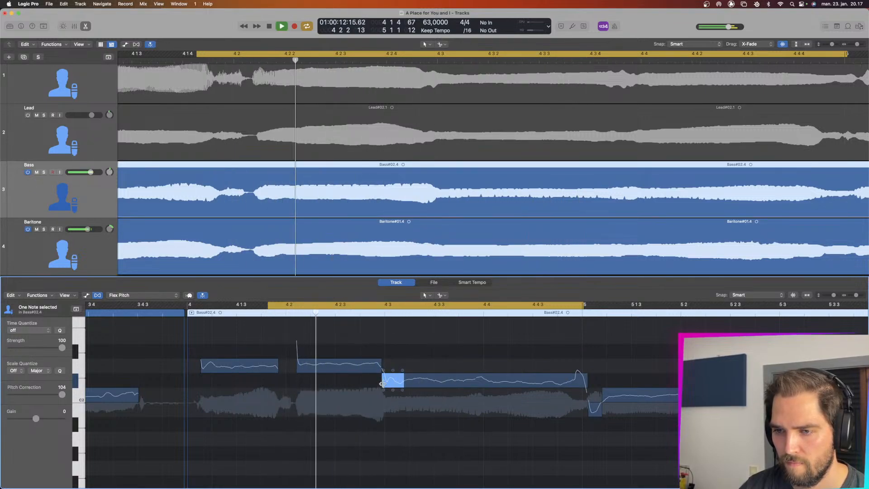
{"action": "key", "text": "space"}
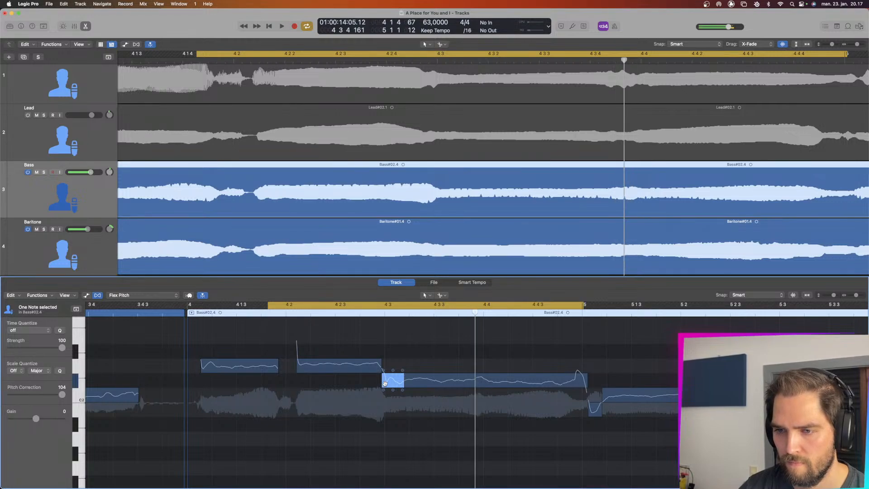
- Select both parts of the split Bass note and shift them together so they start slightly before 4 3, checking by ear
{"action": "left_click_drag", "start_coordinate": [390, 405], "coordinate": [374, 384]}
{"action": "key", "text": "space"}
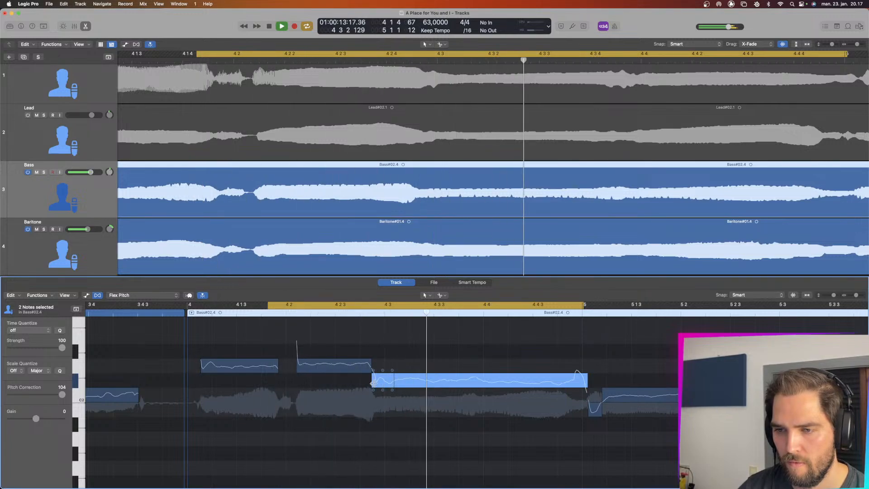
{"action": "key", "text": "space"}
{"action": "left_click_drag", "start_coordinate": [374, 384], "coordinate": [379, 384]}
{"action": "key", "text": "space"}
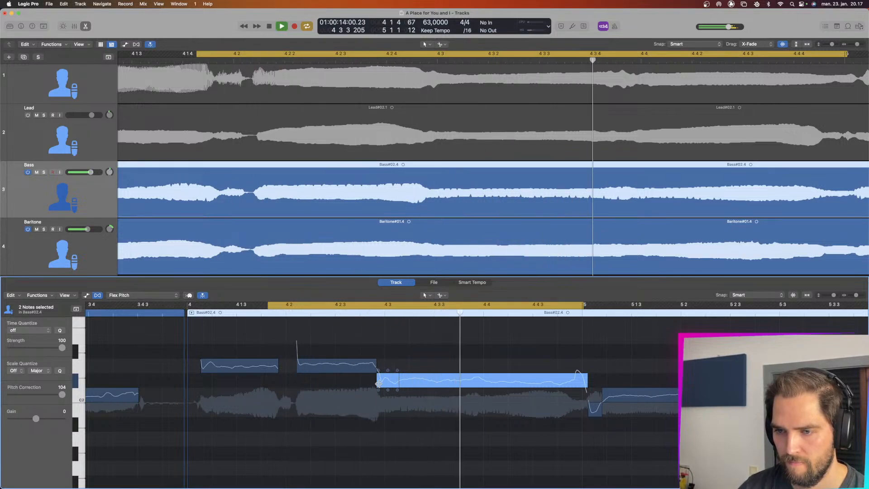
{"action": "left_click_drag", "start_coordinate": [379, 384], "coordinate": [380, 383]}
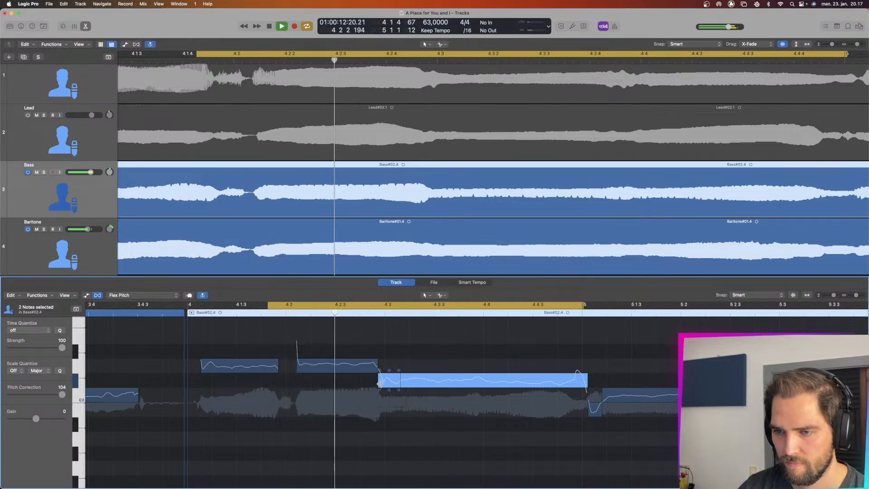
{"action": "key", "text": "space"}
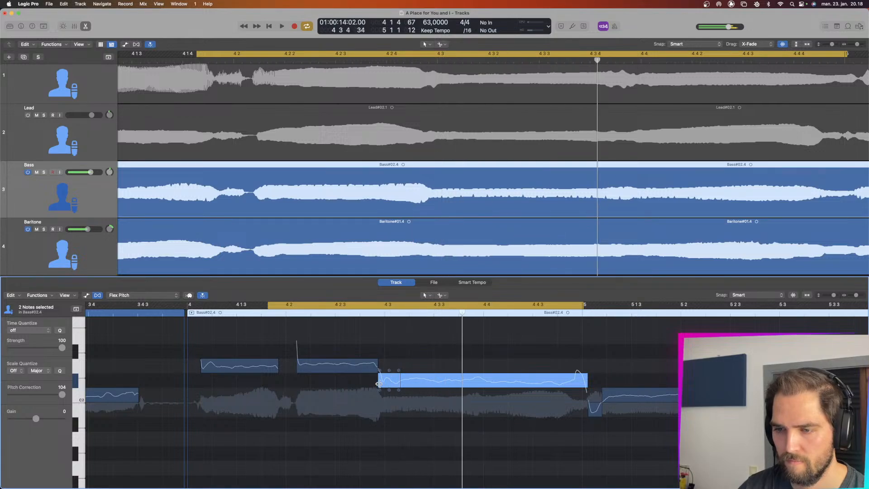
- Reduce the vibrato of the long part of the split Bass note after 4 3 to 72%
{"action": "left_click", "coordinate": [405, 415]}
{"action": "left_click", "coordinate": [493, 390]}
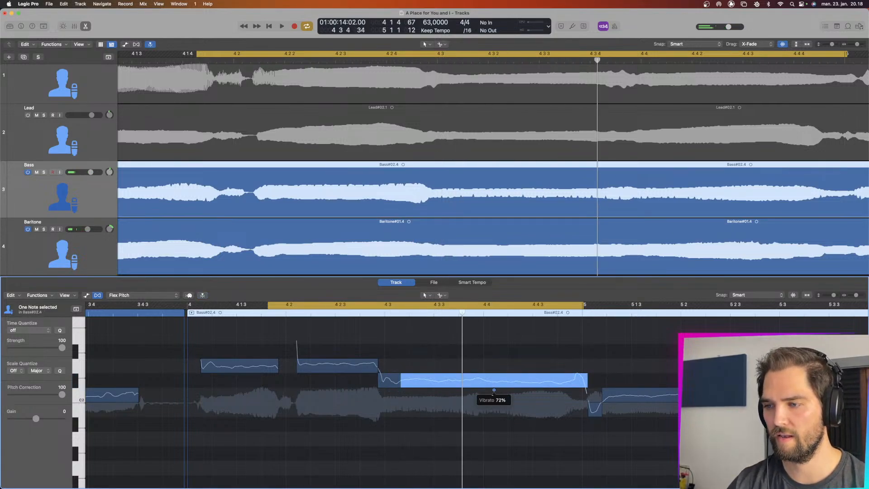
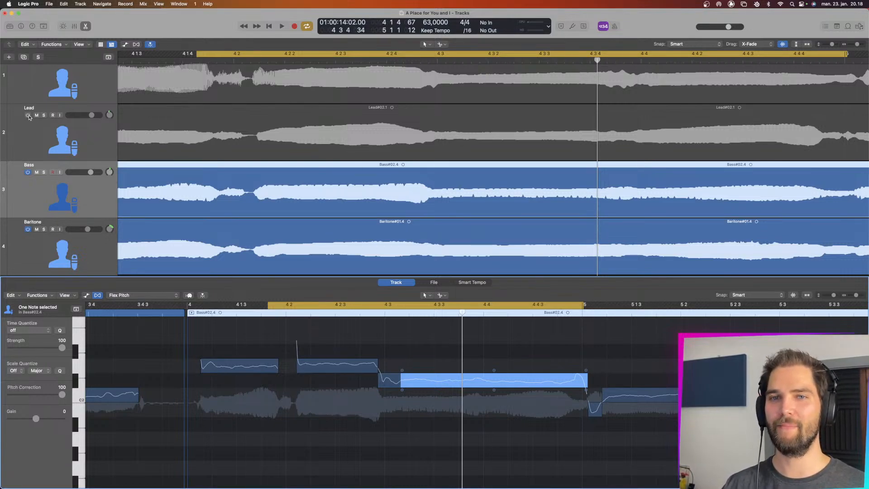
- Activate the Lead track alongside Bass and Baritone and play the loop to hear the three voices change at 4 3
{"action": "left_click", "coordinate": [63, 129], "text": "shift"}
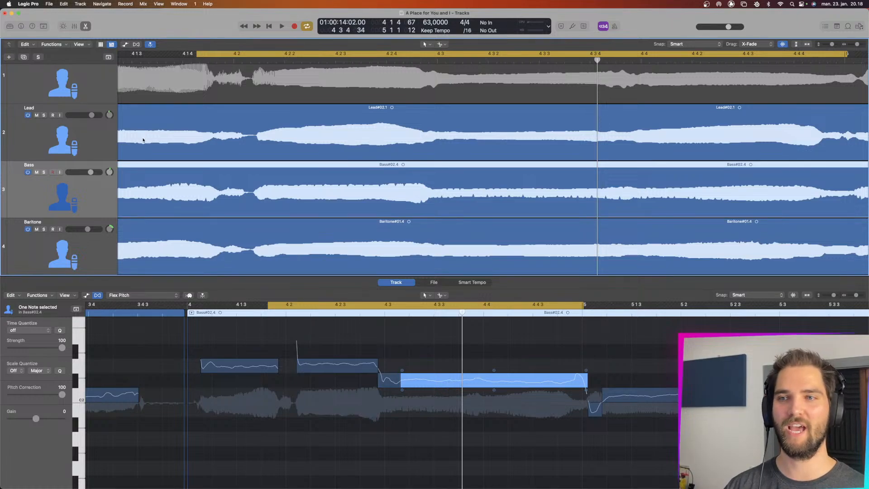
{"action": "key", "text": "space"}
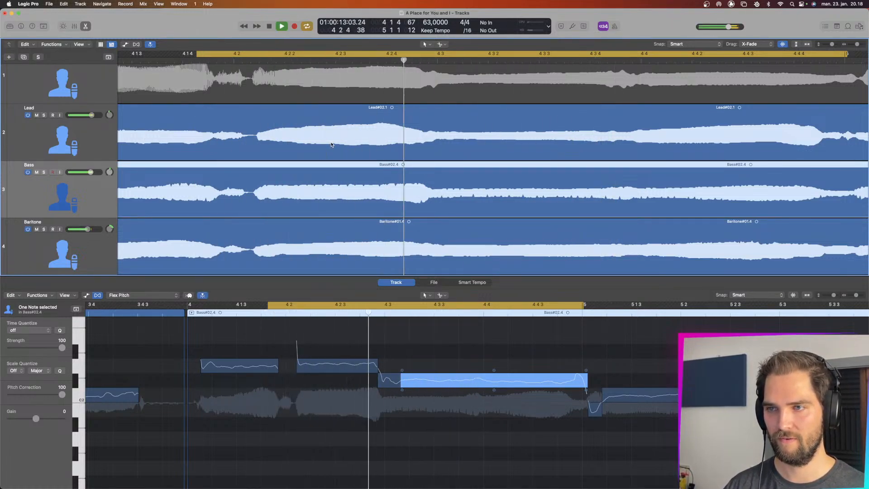
{"action": "key", "text": "space"}
- Move the start of the long Lead note at 4 3 slightly earlier and play the loop to check it
{"action": "left_click", "coordinate": [428, 135]}
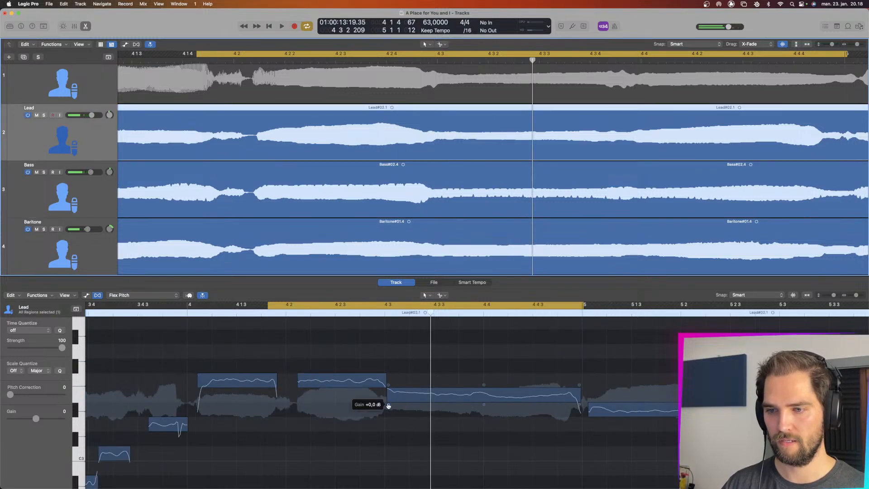
{"action": "left_click_drag", "start_coordinate": [388, 399], "coordinate": [383, 399]}
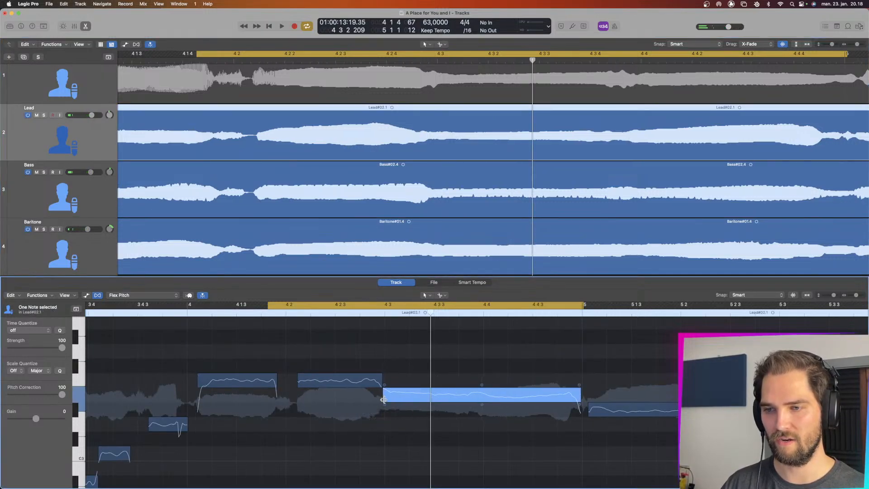
{"action": "key", "text": "space"}
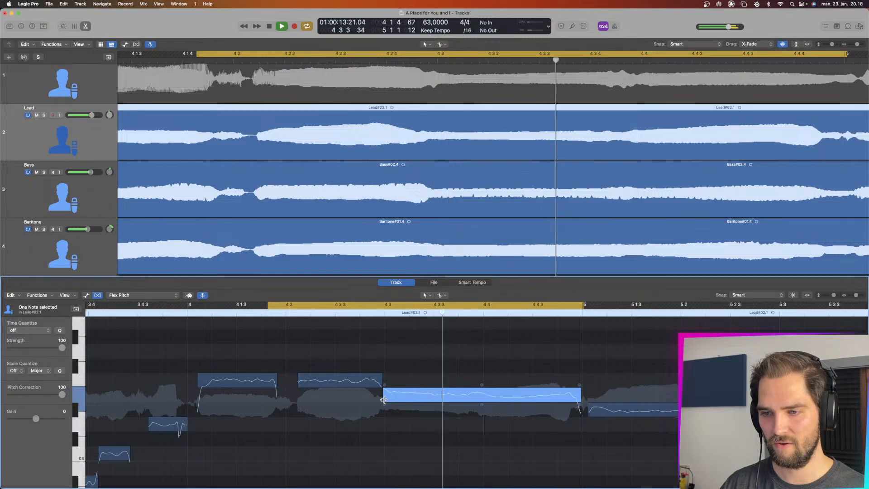
- Check the Bass note change at 4 3, move the matching Lead note boundary slightly earlier, and replay the passage
{"action": "key", "text": "space"}
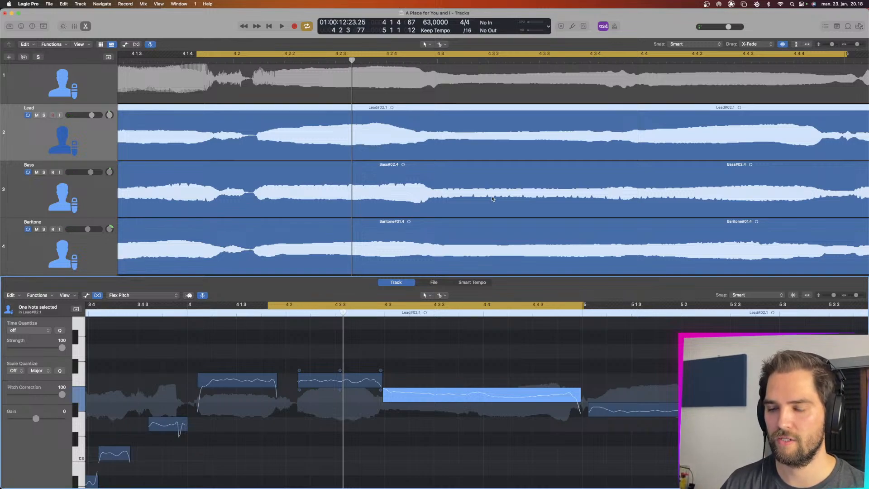
{"action": "left_click", "coordinate": [493, 198]}
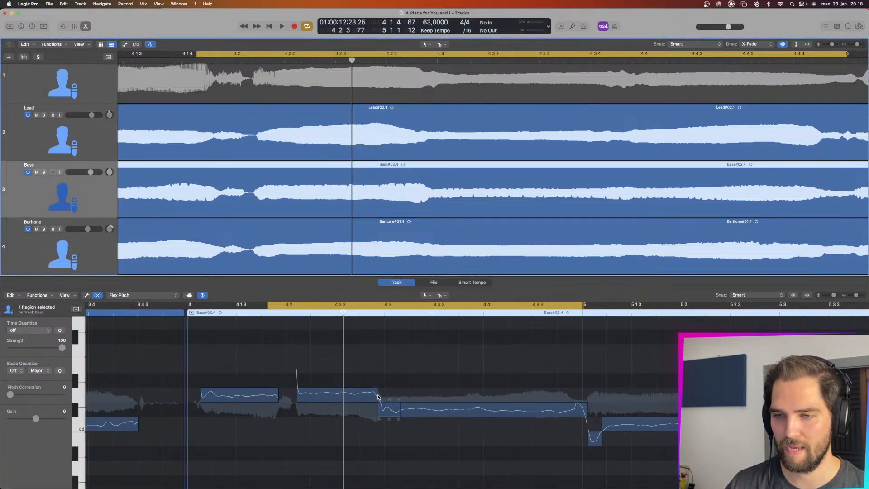
{"action": "key", "text": "Up"}
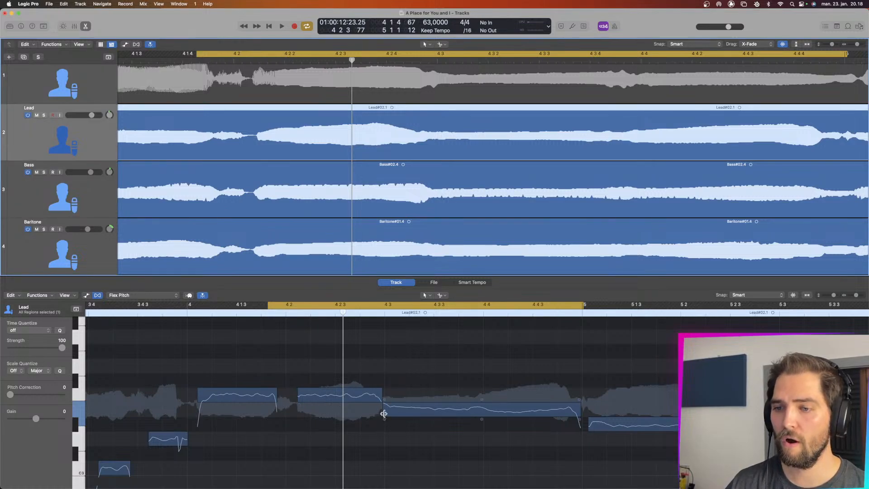
{"action": "left_click_drag", "start_coordinate": [384, 414], "coordinate": [382, 413]}
{"action": "key", "text": "space"}
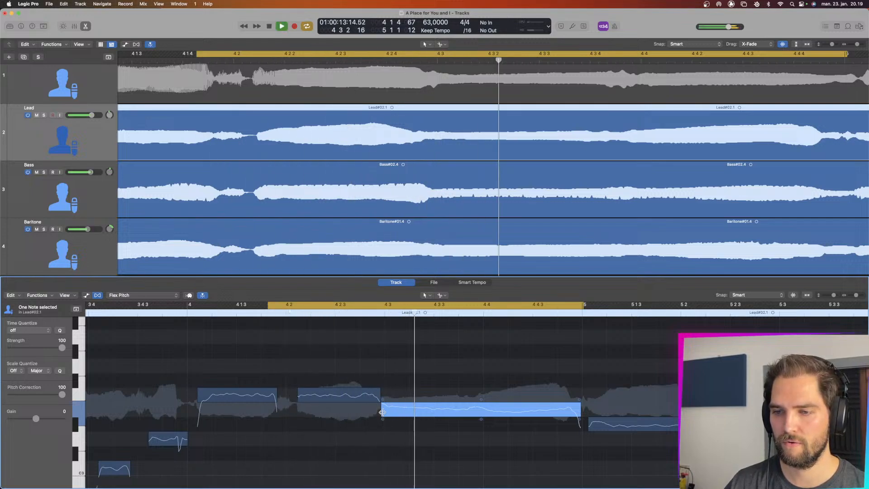
{"action": "key", "text": "space"}
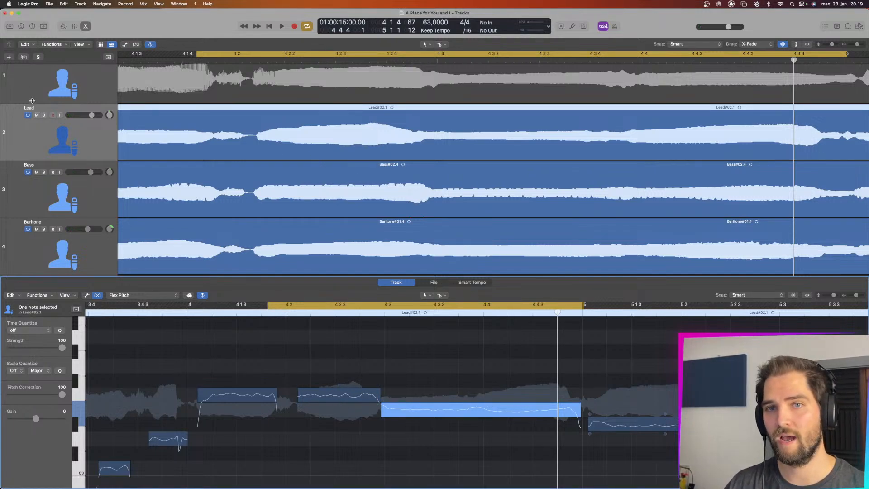
- Switch on and unmute the Tenor track, then play the cycled passage with all four voices
{"action": "scroll", "coordinate": [20, 80], "scroll_direction": "up", "scroll_amount": 1}
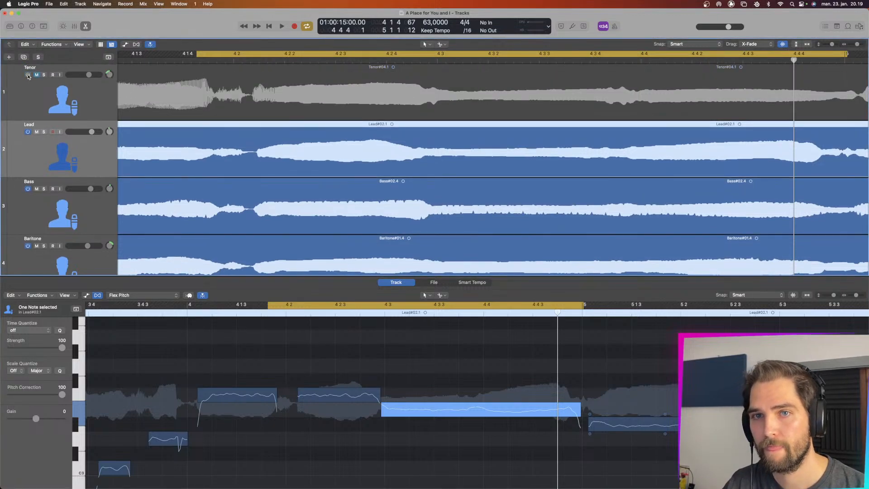
{"action": "key", "text": "space"}
{"action": "key", "text": "space"}
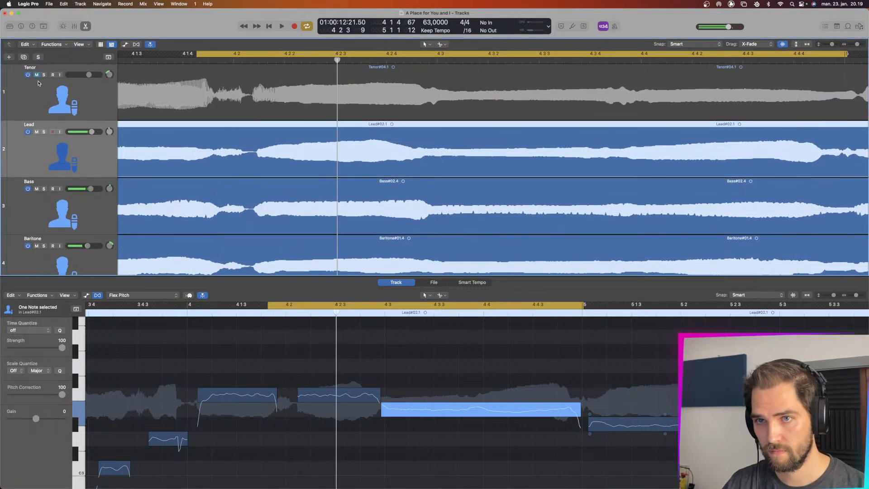
{"action": "left_click", "coordinate": [36, 76]}
{"action": "key", "text": "space"}
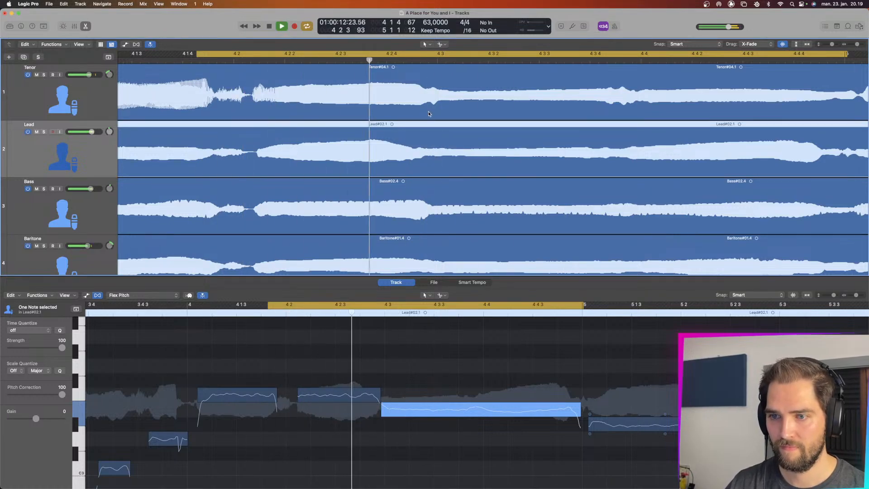
- Split the long Tenor note just before 4 3 and shift the new boundary slightly earlier to match the other voices
{"action": "left_click", "coordinate": [233, 96]}
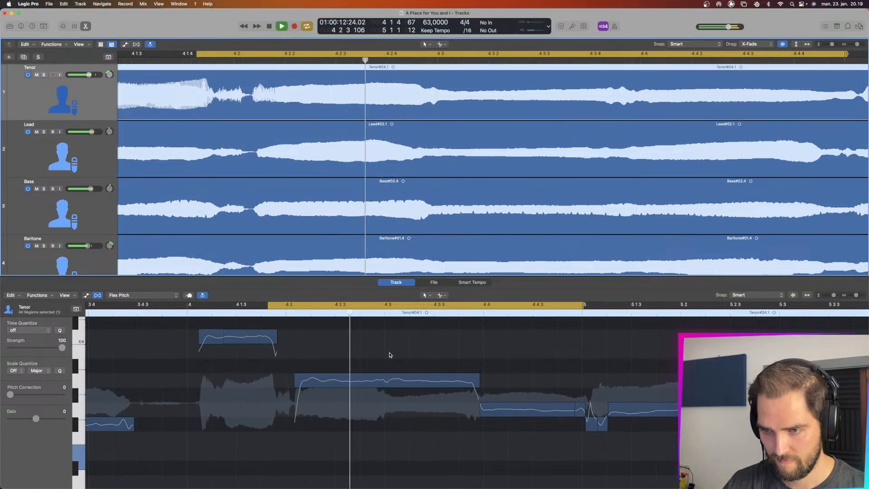
{"action": "key", "text": "space"}
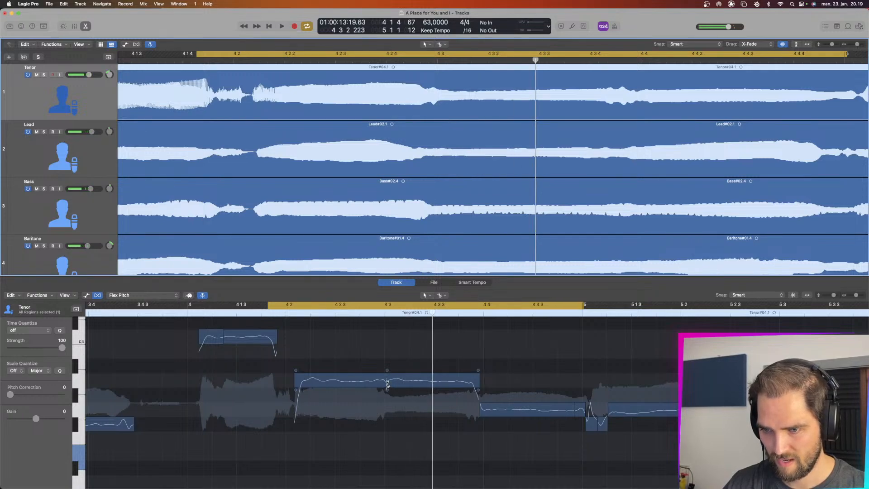
{"action": "left_click", "coordinate": [381, 384]}
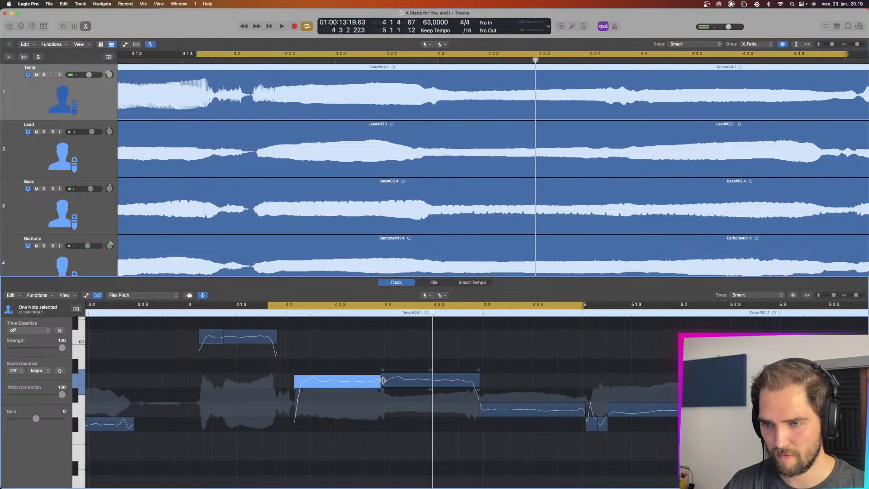
{"action": "left_click_drag", "start_coordinate": [383, 380], "coordinate": [379, 381]}
{"action": "key", "text": "space"}
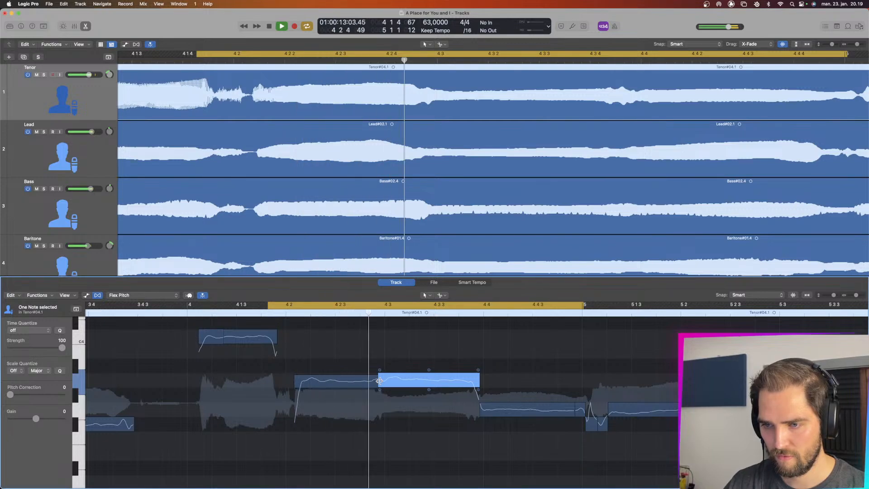
- Set both halves of the split Tenor note to exact pitch, then compare the chord without and with the Tenor
{"action": "double_click", "coordinate": [352, 381]}
{"action": "double_click", "coordinate": [409, 382]}
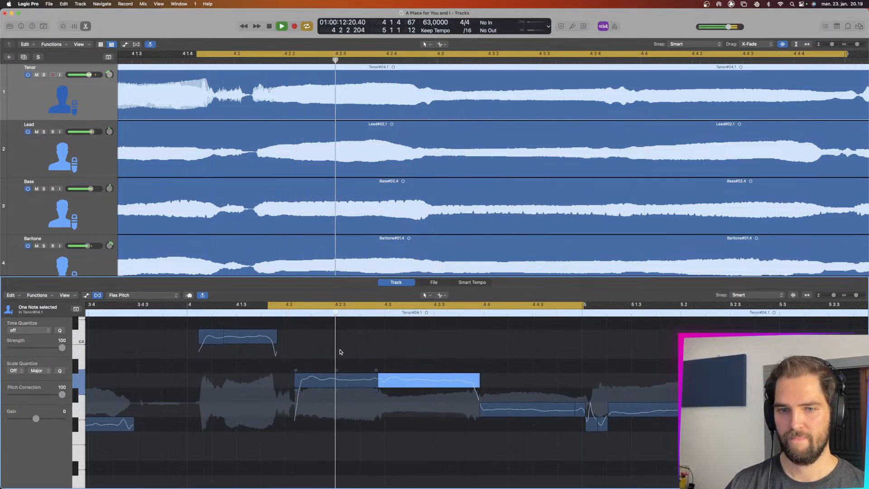
{"action": "key", "text": "space"}
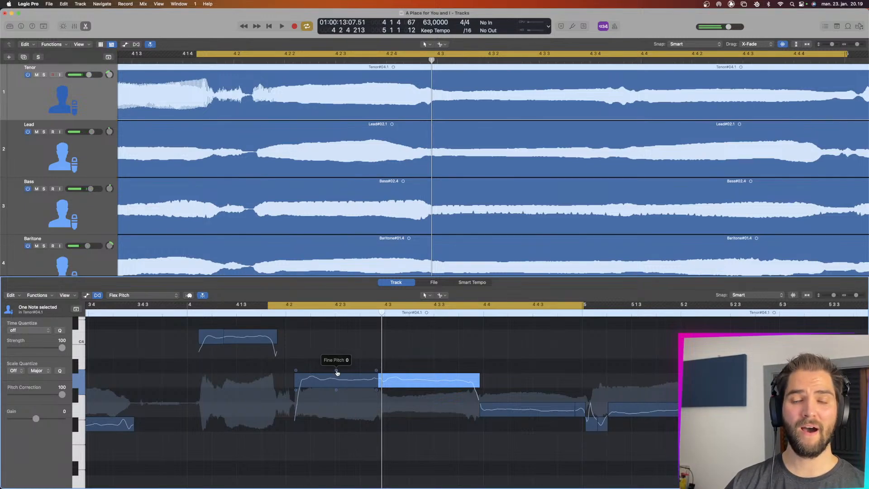
{"action": "key", "text": "space"}
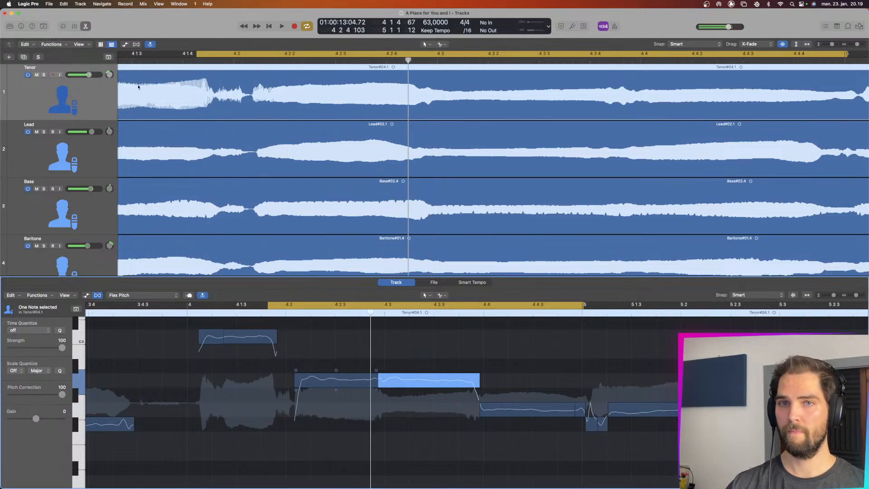
{"action": "left_click", "coordinate": [27, 75]}
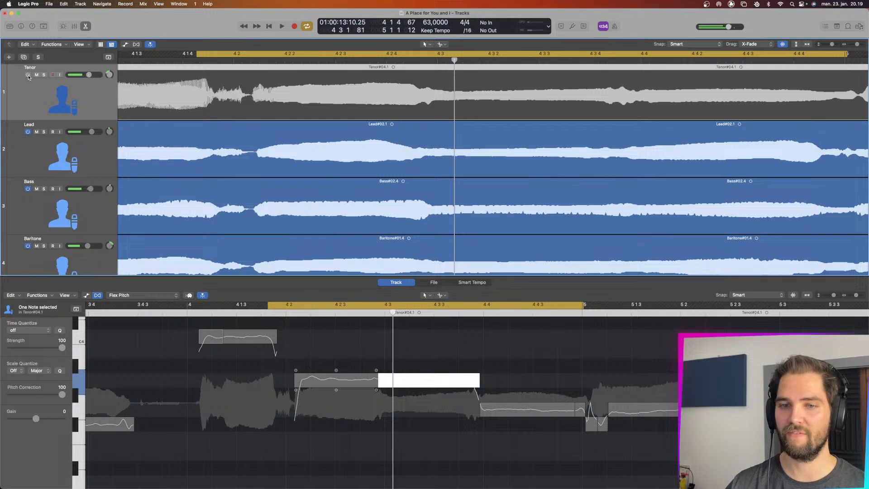
{"action": "left_click", "coordinate": [27, 75]}
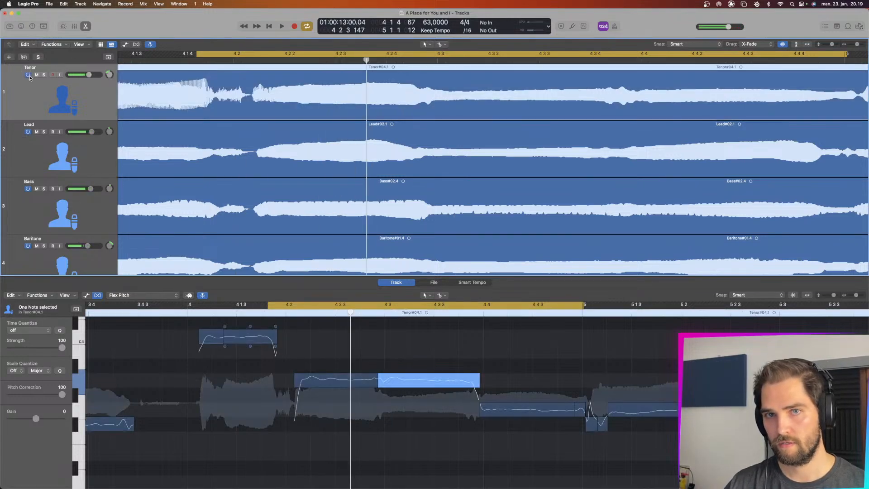
- Lower the fine pitch of both halves of the split Tenor note, the second to -6, and replay the passage
{"action": "left_click", "coordinate": [335, 370]}
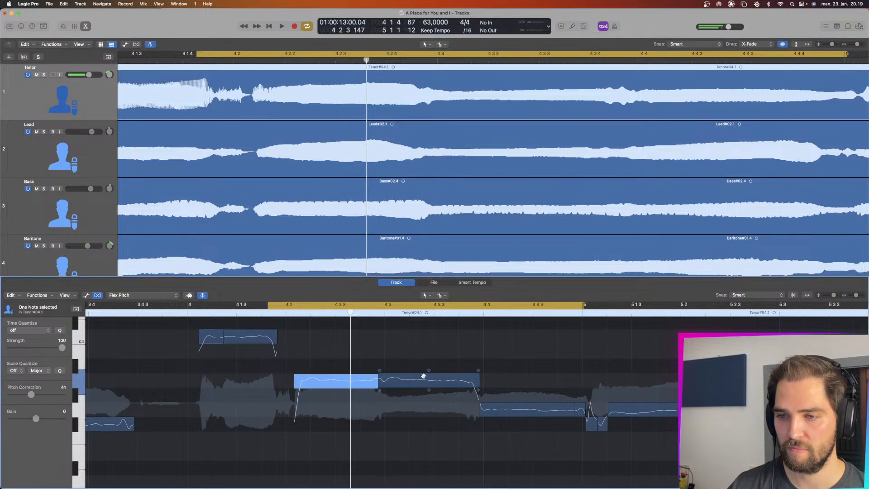
{"action": "left_click_drag", "start_coordinate": [429, 371], "coordinate": [429, 374]}
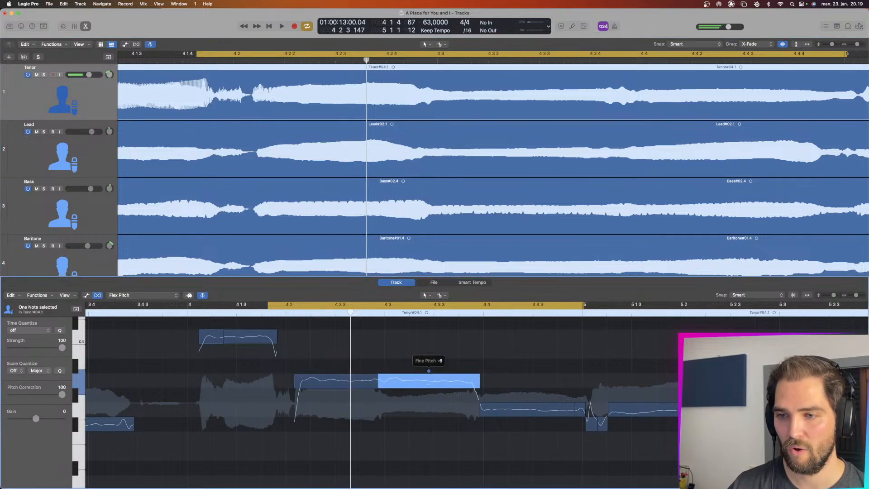
{"action": "key", "text": "space"}
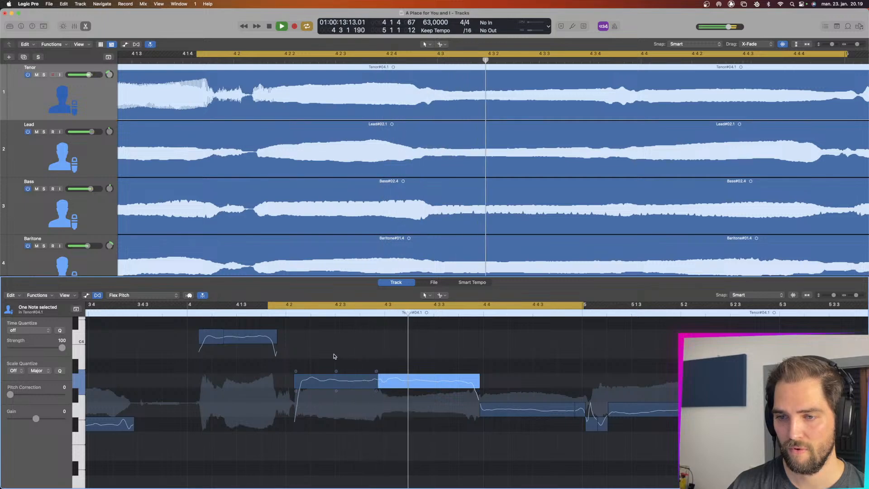
{"action": "key", "text": "space"}
{"action": "key", "text": "space"}
- Turn off cycling and listen to how the four voices change chords from bar 4 into bar 5
{"action": "left_click", "coordinate": [217, 313]}
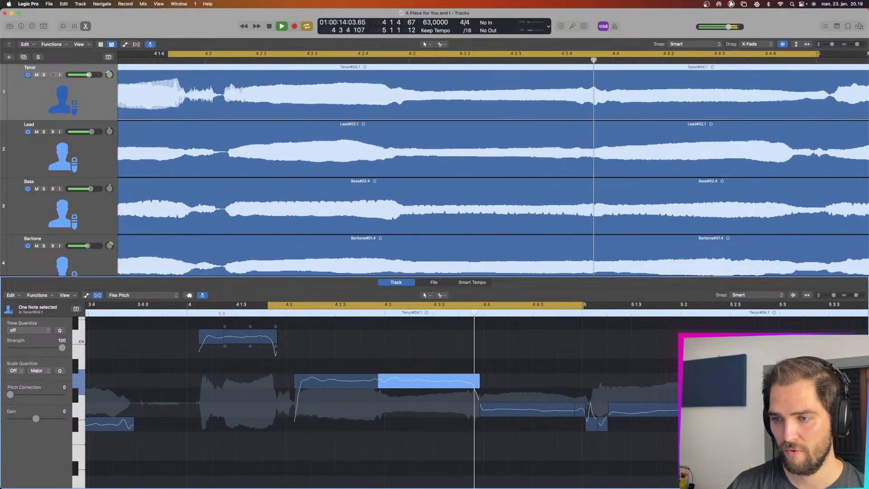
{"action": "left_click", "coordinate": [307, 314]}
{"action": "key", "text": "c"}
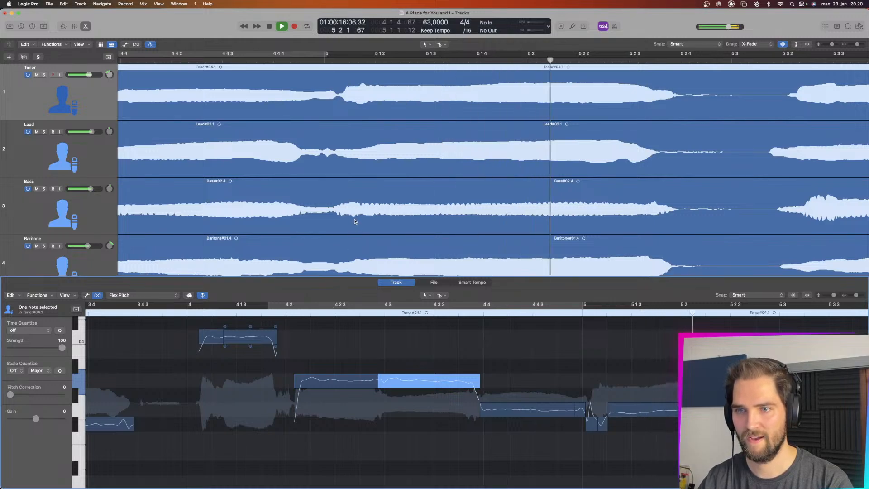
{"action": "key", "text": "space"}
{"action": "scroll", "coordinate": [354, 220], "scroll_direction": "down", "scroll_amount": 1}
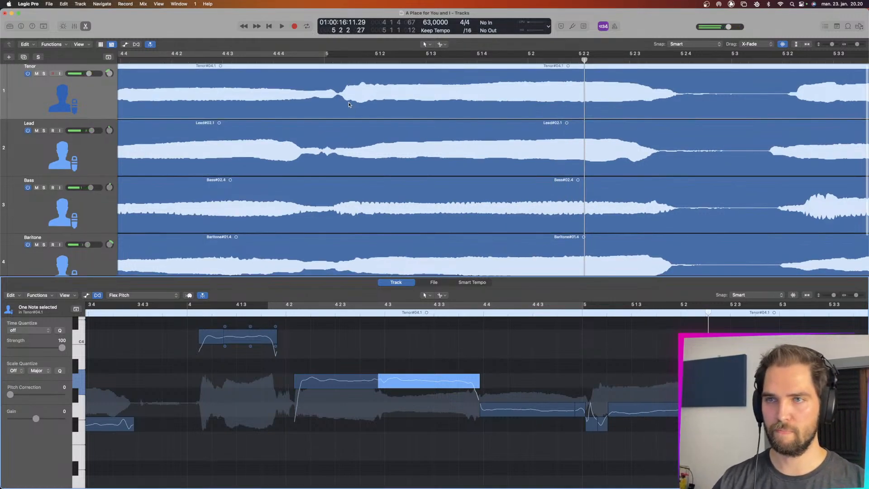
{"action": "left_click", "coordinate": [280, 60]}
{"action": "key", "text": "space"}
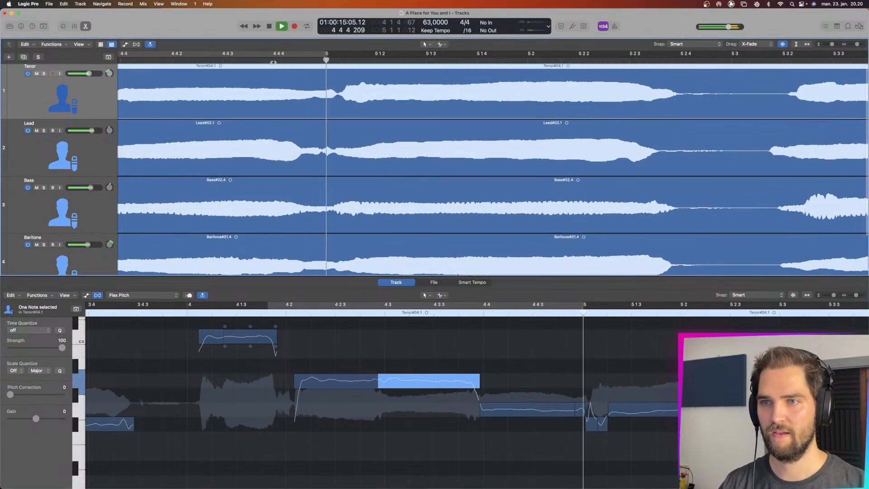
{"action": "left_click", "coordinate": [200, 59]}
{"action": "key", "text": "space"}
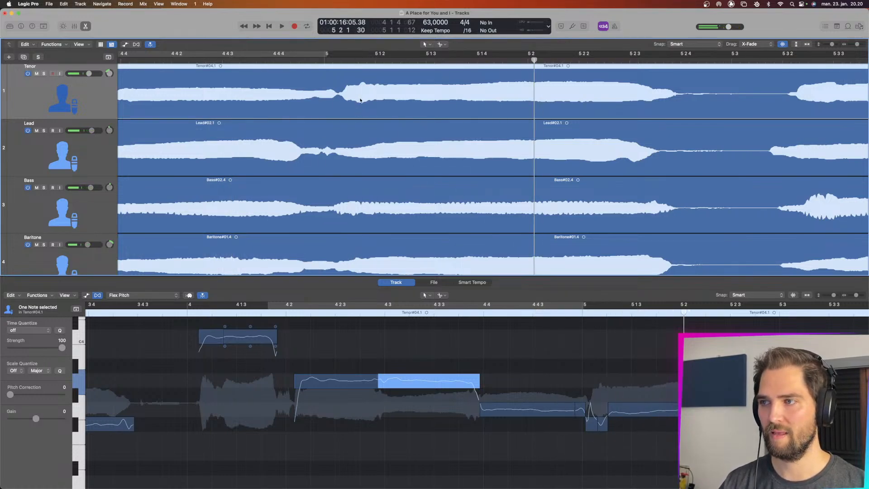
{"action": "key", "text": "space"}
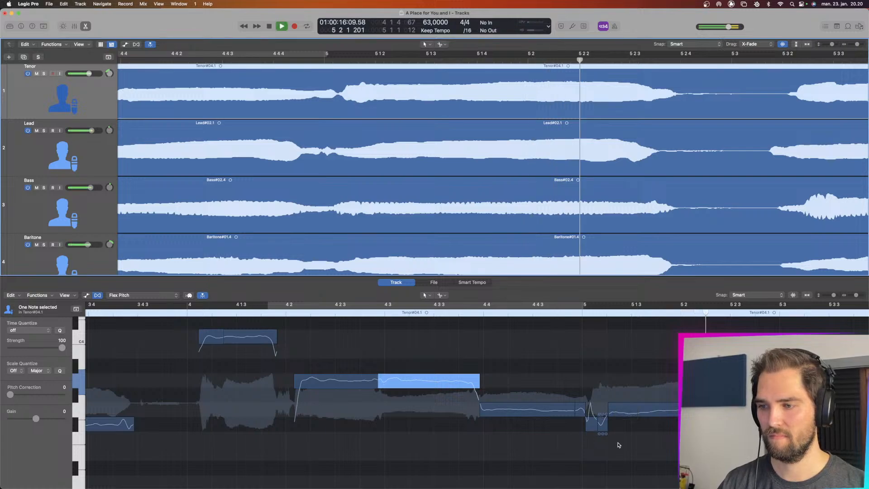
- Set the cycle range from 4 4 to about 5 3 and play it
{"action": "key", "text": "space"}
{"action": "left_click_drag", "start_coordinate": [481, 307], "coordinate": [786, 307]}
{"action": "key", "text": "space"}
- Select the three Tenor notes starting at bar 5, shift their starting boundary slightly earlier, and replay the cycled passage
{"action": "left_click_drag", "start_coordinate": [649, 452], "coordinate": [583, 422]}
{"action": "key", "text": "space"}
{"action": "key", "text": "space"}
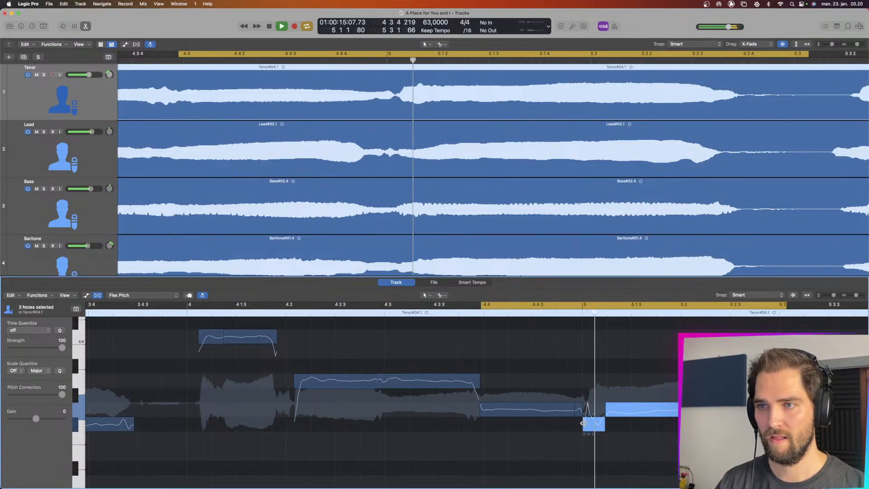
{"action": "key", "text": "space"}
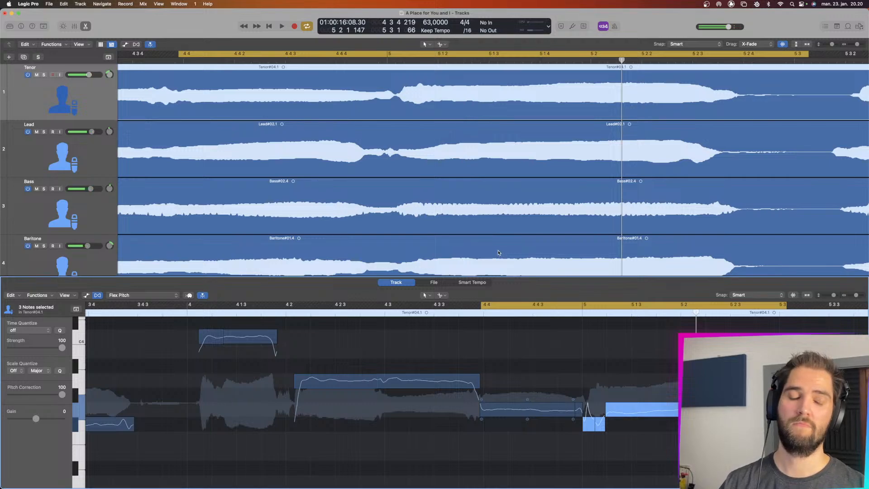
{"action": "key", "text": "space"}
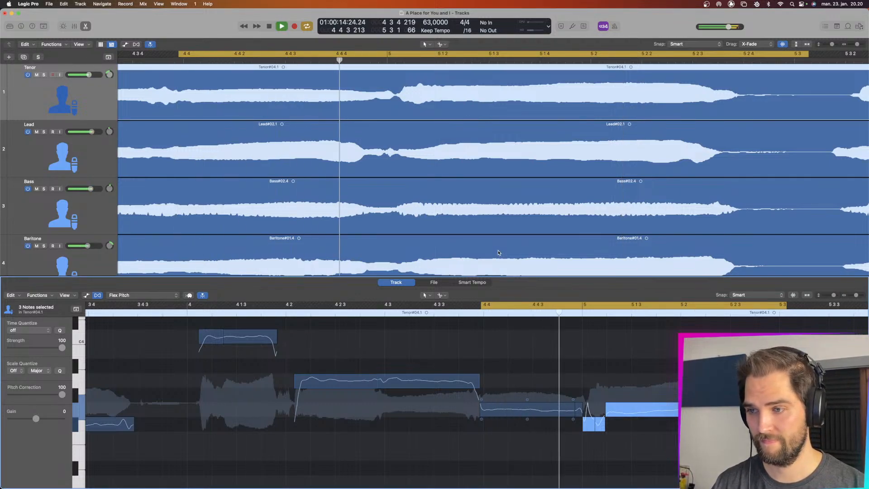
{"action": "key", "text": "space"}
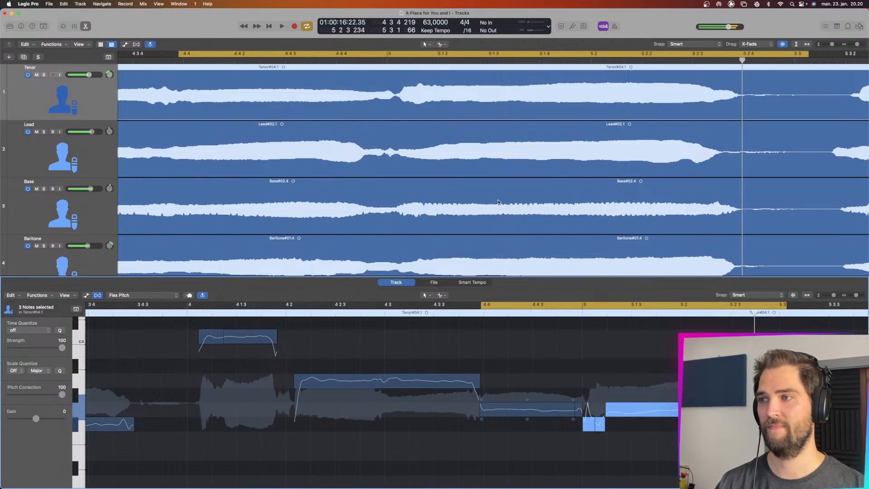
- Turn off cycling and place the playhead just before the Lead's next entry, between 5 3 and 5 3 2
{"action": "scroll", "coordinate": [583, 193], "scroll_direction": "right", "scroll_amount": 10}
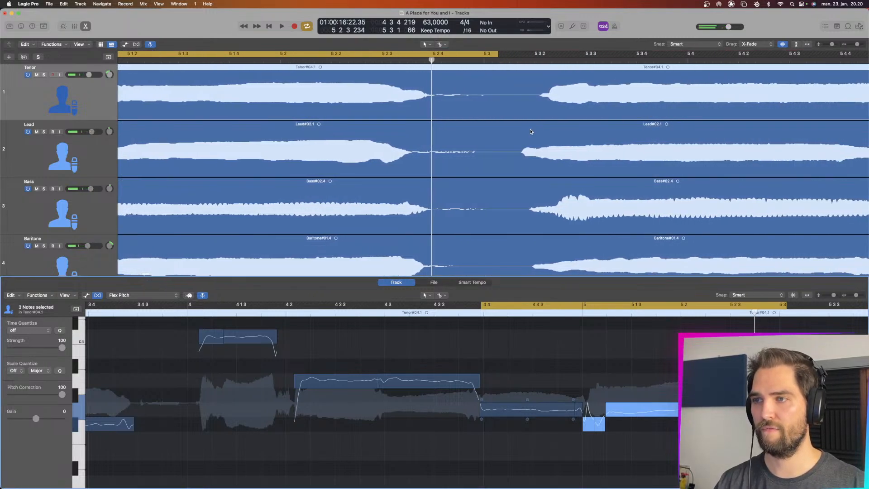
{"action": "scroll", "coordinate": [532, 132], "scroll_direction": "right", "scroll_amount": 1}
{"action": "left_click", "coordinate": [498, 105]}
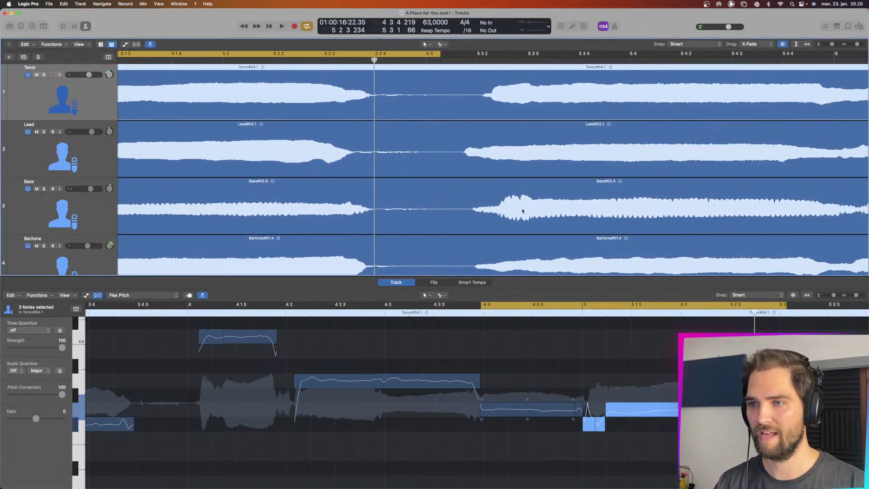
{"action": "scroll", "coordinate": [523, 211], "scroll_direction": "down", "scroll_amount": 1}
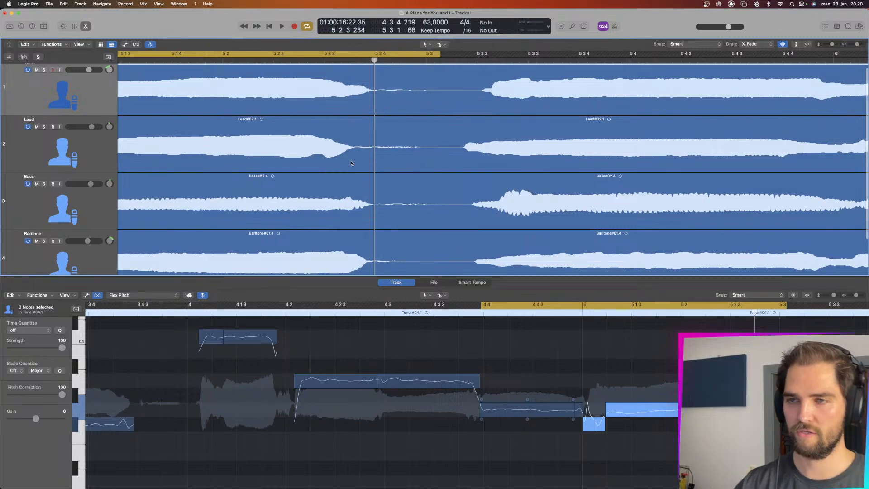
{"action": "key", "text": "c"}
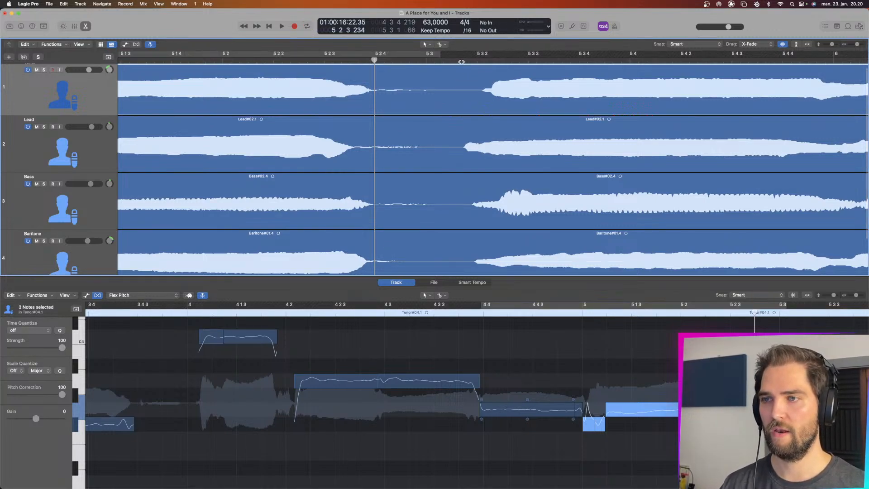
{"action": "left_click", "coordinate": [463, 61]}
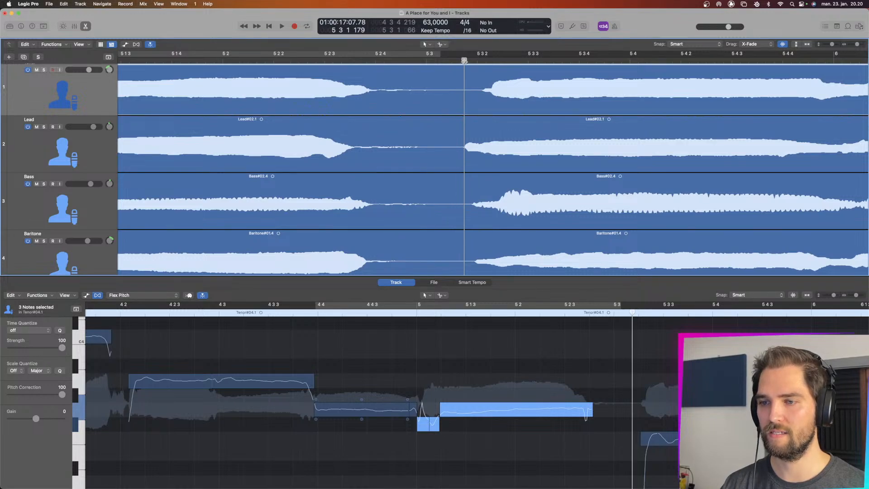
- Shift the two Lead notes starting just after 5 3 slightly later and set the playhead near 5 2 3
{"action": "left_click", "coordinate": [488, 135]}
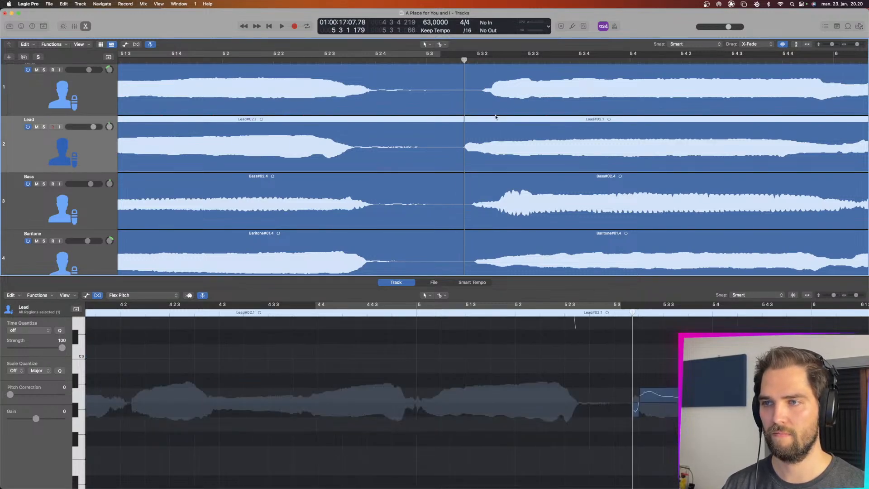
{"action": "left_click", "coordinate": [496, 114]}
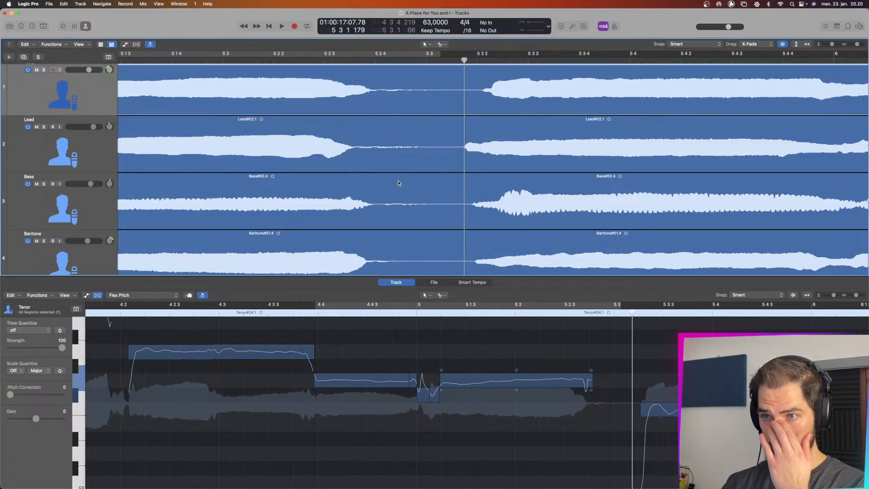
{"action": "left_click", "coordinate": [474, 159]}
{"action": "scroll", "coordinate": [629, 412], "scroll_direction": "up", "scroll_amount": 3}
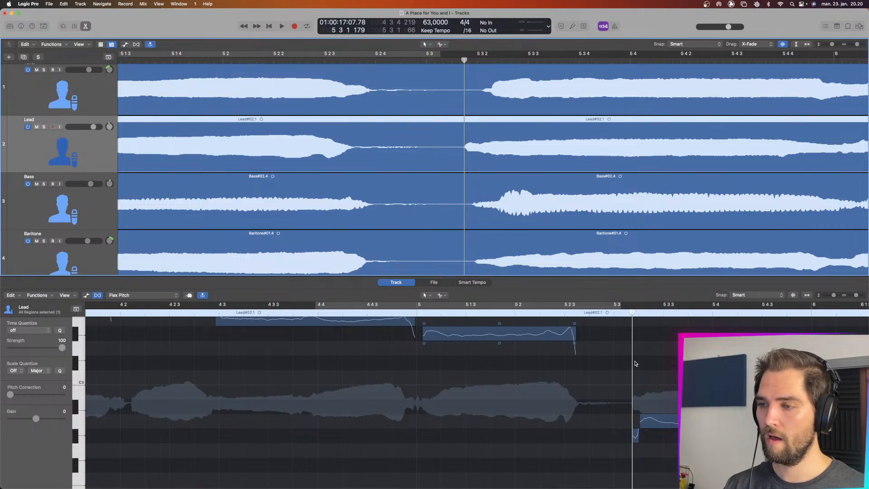
{"action": "key", "text": "space"}
{"action": "left_click", "coordinate": [646, 419]}
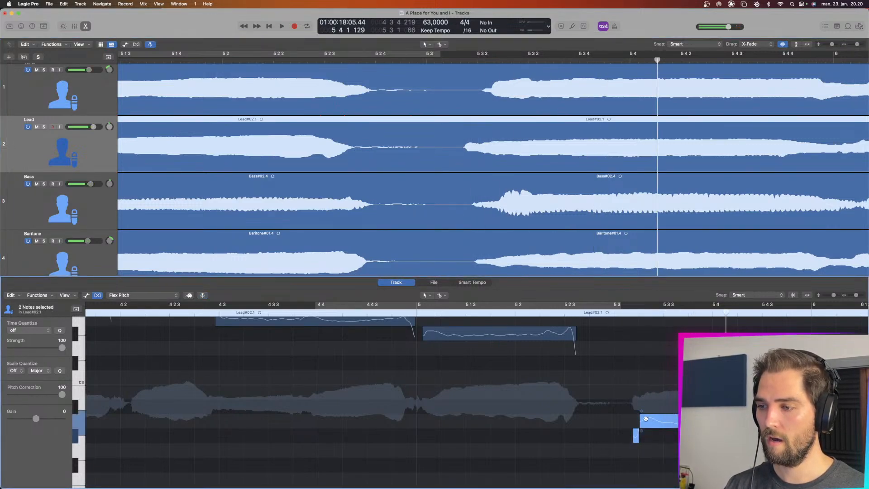
{"action": "left_click_drag", "start_coordinate": [641, 422], "coordinate": [646, 422]}
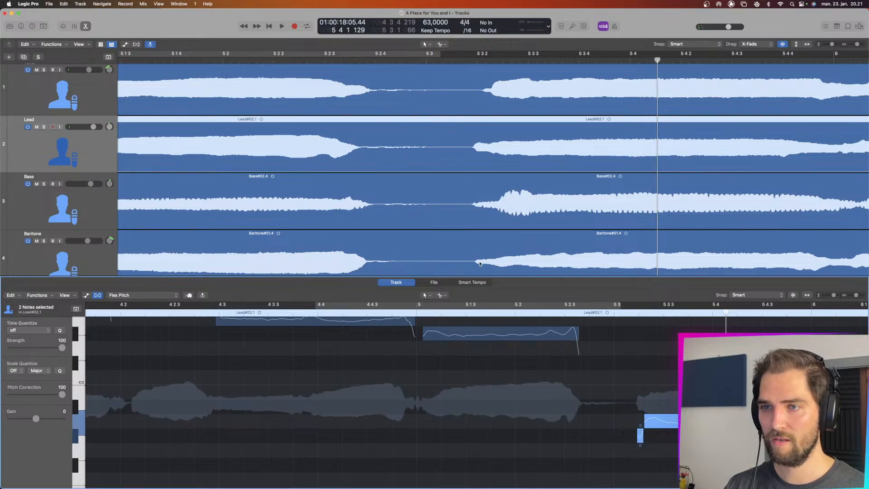
{"action": "left_click", "coordinate": [339, 60]}
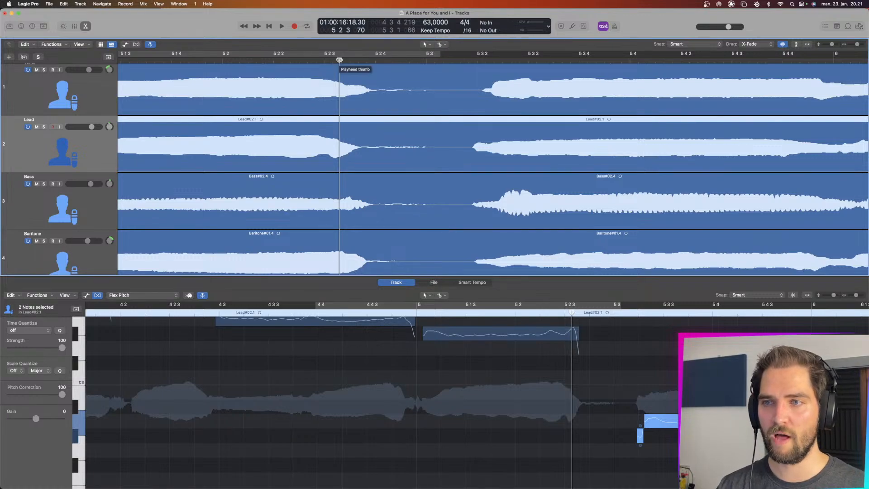
- Move the start of the Tenor note that enters after 5 3 slightly earlier and replay the transition
{"action": "left_click", "coordinate": [476, 109]}
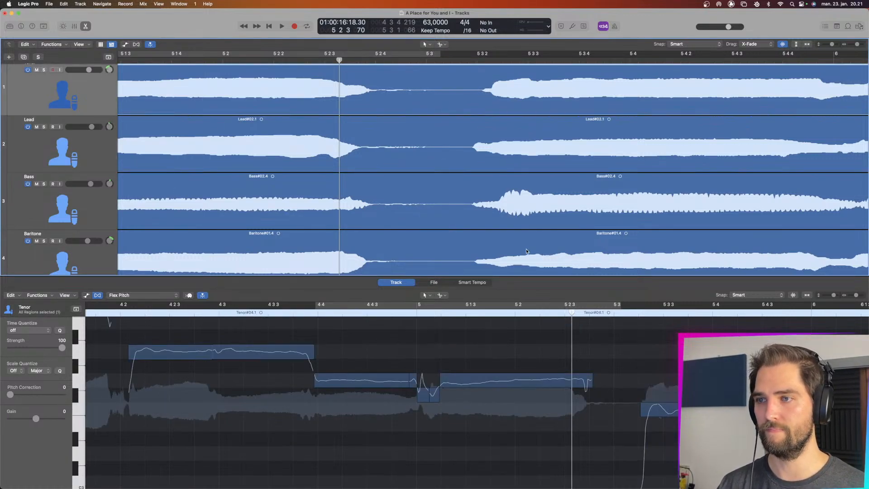
{"action": "left_click", "coordinate": [642, 413]}
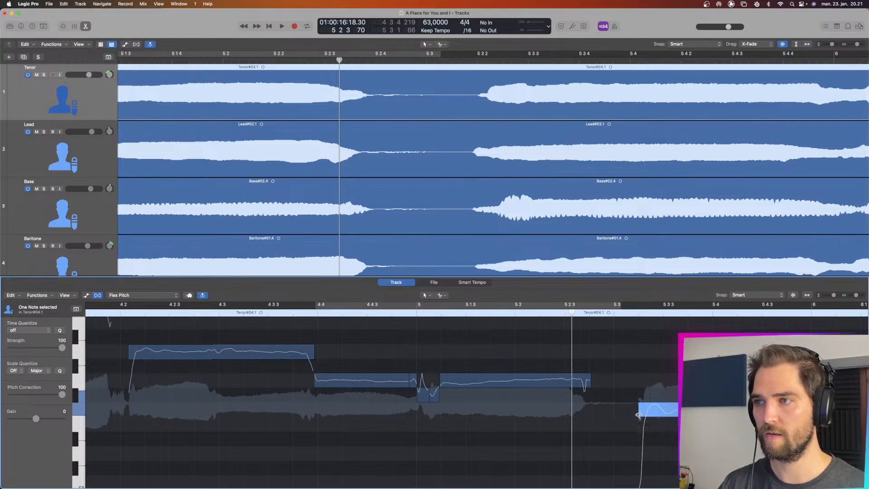
{"action": "left_click_drag", "start_coordinate": [639, 415], "coordinate": [638, 414]}
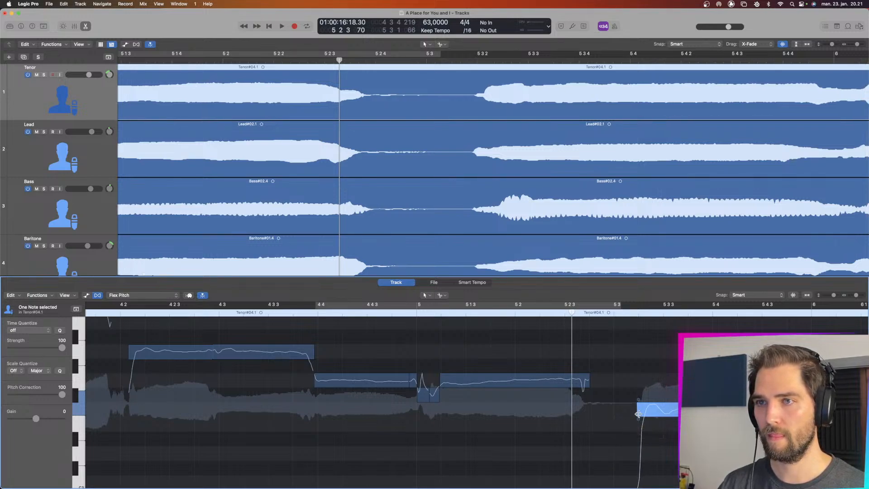
{"action": "key", "text": "space"}
{"action": "left_click", "coordinate": [143, 61]}
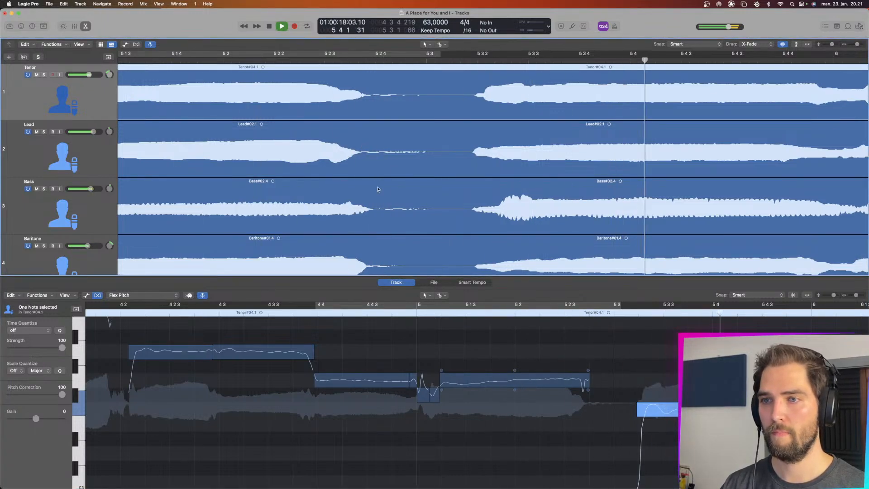
{"action": "key", "text": "space"}
- Split the Baritone region in the silence before 5 3 2 and shorten the preceding note's ending near 5 2 3
{"action": "scroll", "coordinate": [431, 267], "scroll_direction": "down", "scroll_amount": 1}
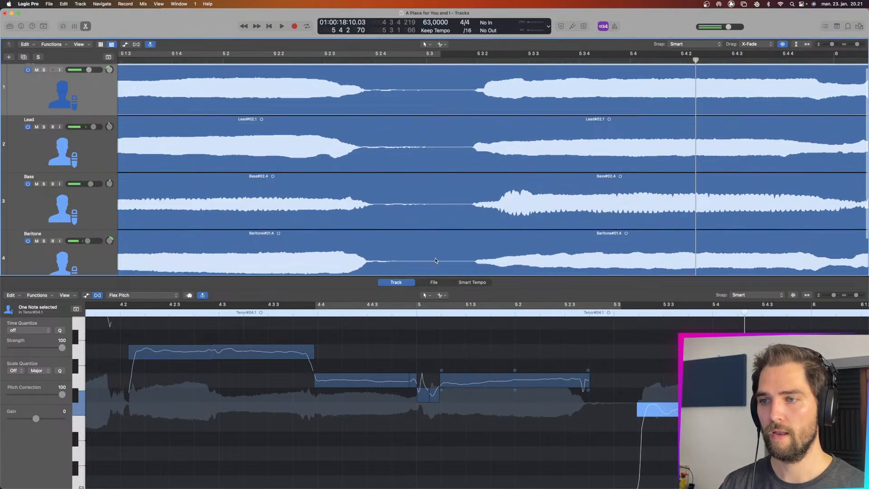
{"action": "left_click", "coordinate": [465, 261]}
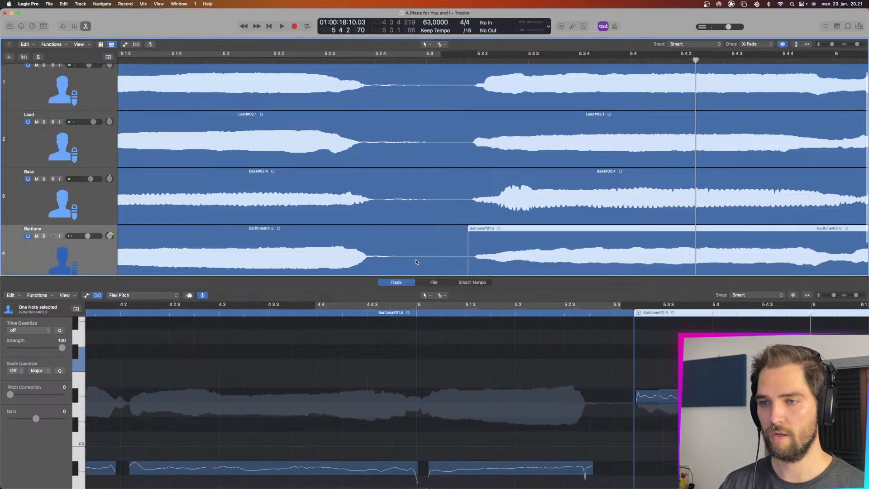
{"action": "left_click", "coordinate": [365, 59]}
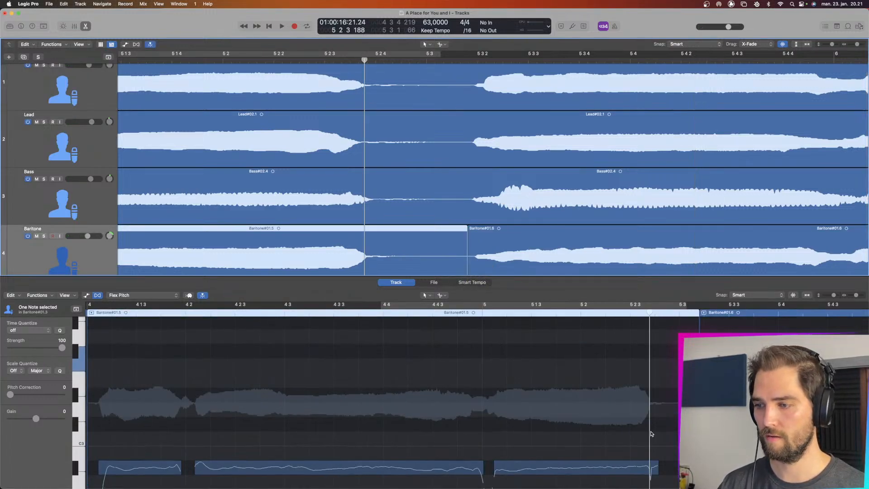
{"action": "scroll", "coordinate": [655, 466], "scroll_direction": "down", "scroll_amount": 1}
{"action": "left_click_drag", "start_coordinate": [657, 466], "coordinate": [654, 468]}
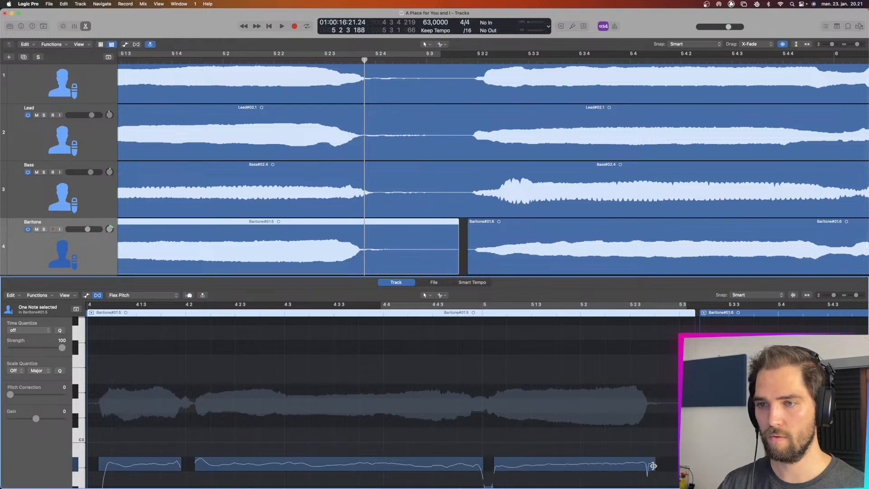
- Split the Bass region in the silence before 5 3 2, shorten the note ending near 5 2 3, and replay the phrase ending
{"action": "left_click", "coordinate": [466, 193]}
{"action": "left_click", "coordinate": [373, 166]}
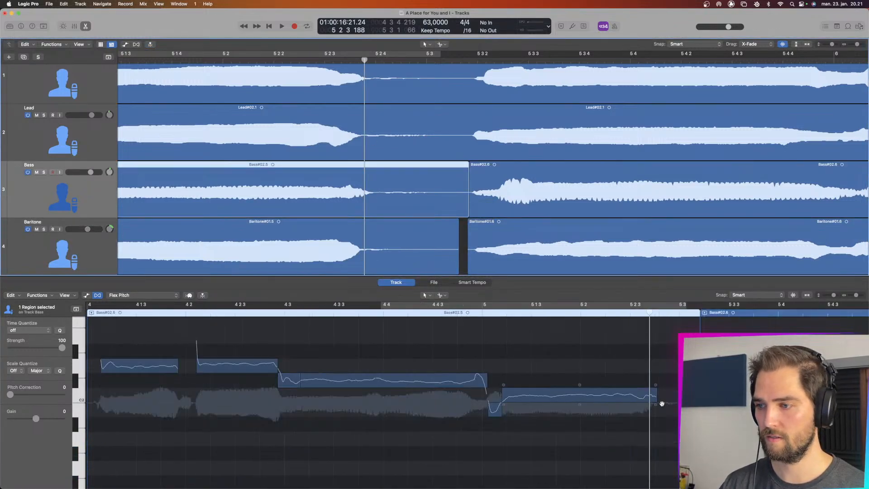
{"action": "left_click_drag", "start_coordinate": [656, 397], "coordinate": [652, 395]}
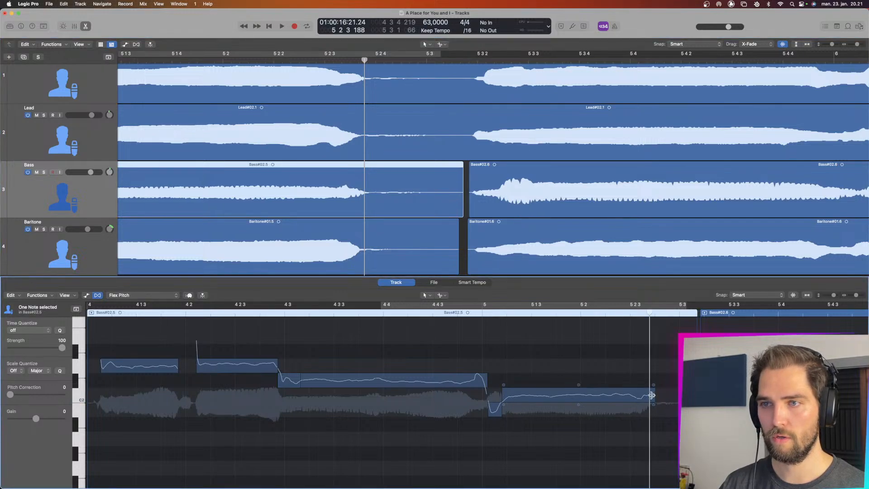
{"action": "left_click", "coordinate": [169, 55]}
{"action": "key", "text": "space"}
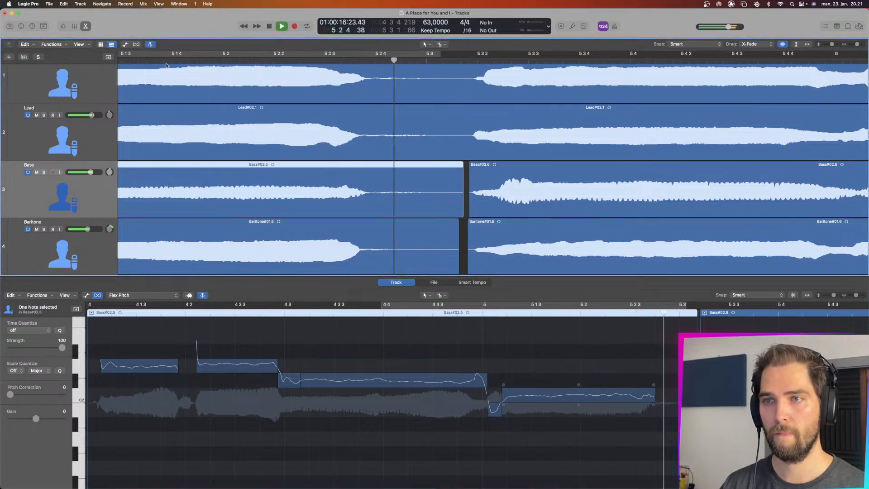
{"action": "left_click", "coordinate": [166, 66]}
{"action": "left_click", "coordinate": [147, 60]}
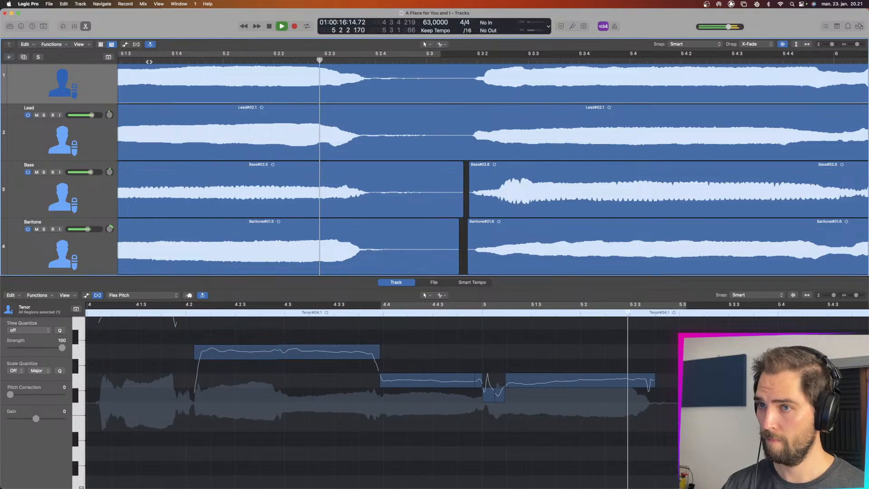
{"action": "key", "text": "space"}
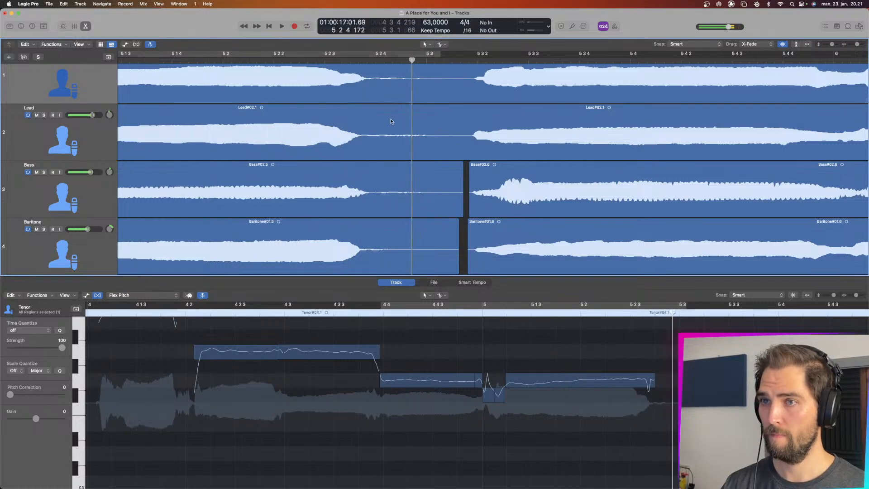
- Split the Tenor region before 5 3 2, pull the previous note's ending slightly earlier, and play through to bar 6
{"action": "left_click", "coordinate": [469, 83]}
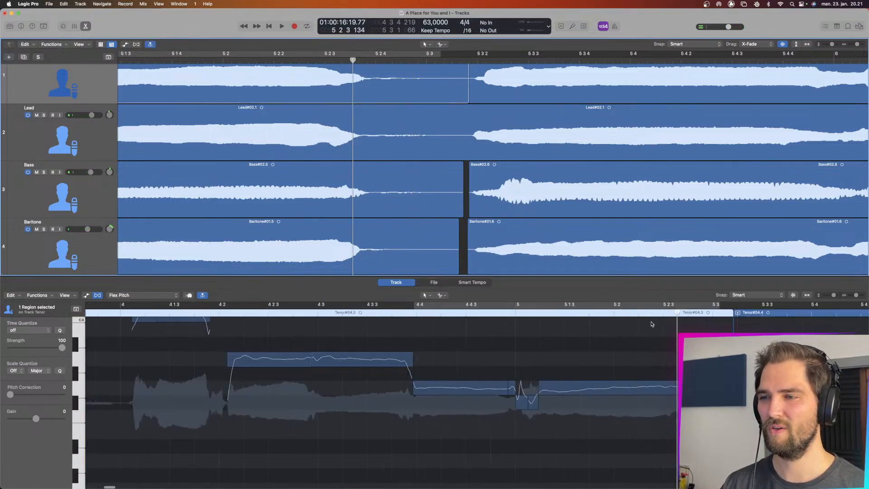
{"action": "left_click_drag", "start_coordinate": [688, 387], "coordinate": [685, 387]}
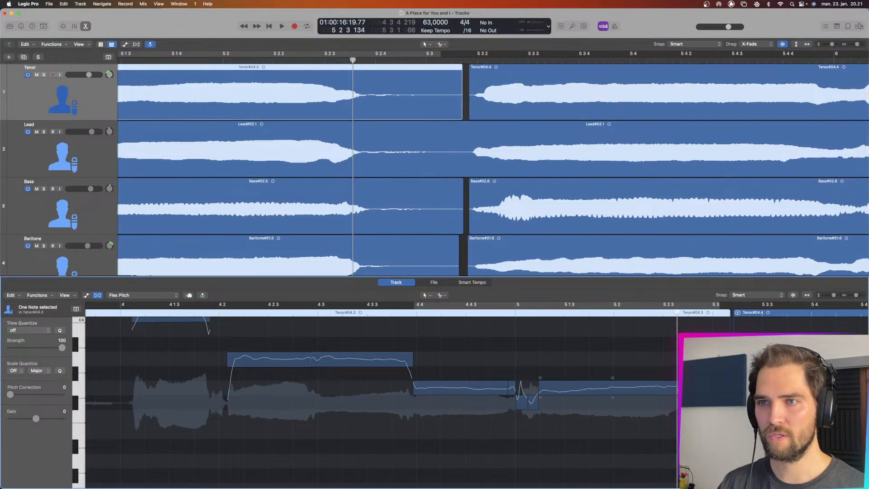
{"action": "key", "text": "space"}
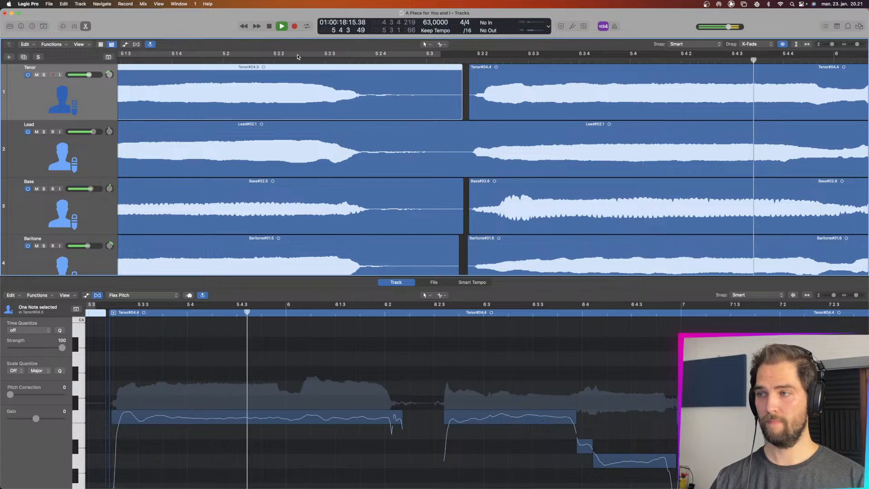
{"action": "key", "text": "space"}
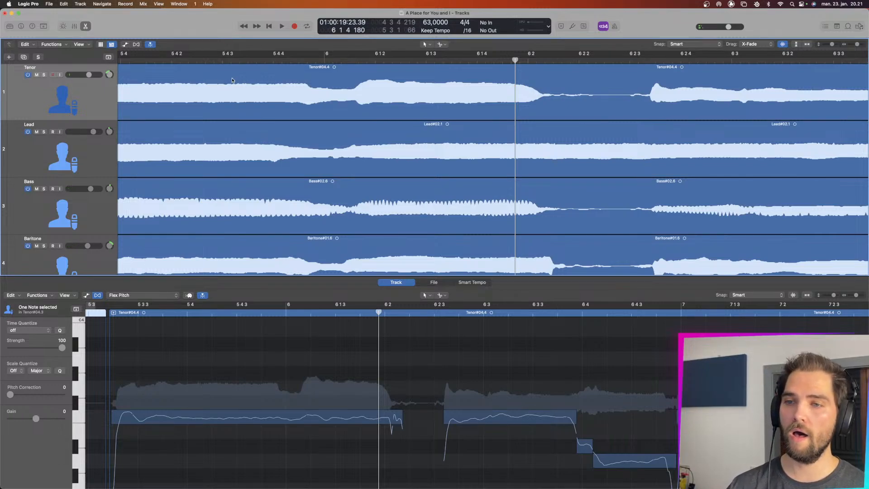
- Replay the passage into bar 6, split the long Tenor note just after bar 6, and move the split boundary slightly earlier
{"action": "left_click", "coordinate": [336, 59]}
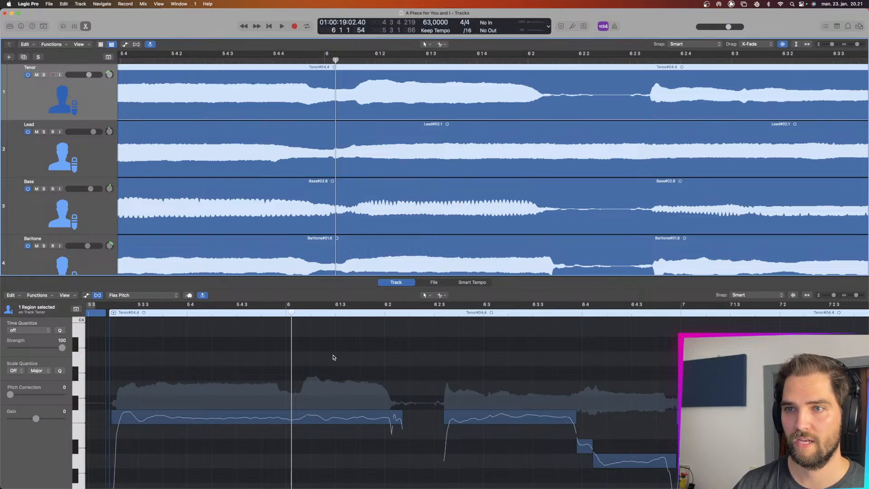
{"action": "key", "text": "space"}
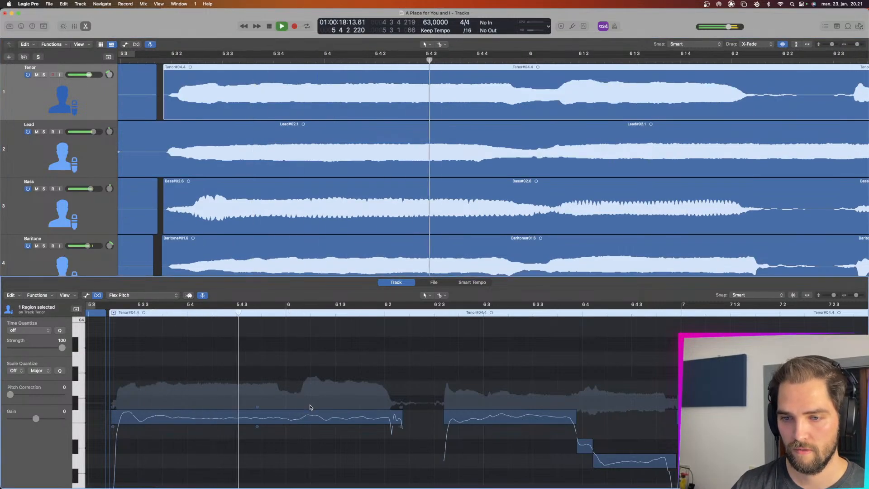
{"action": "key", "text": "space"}
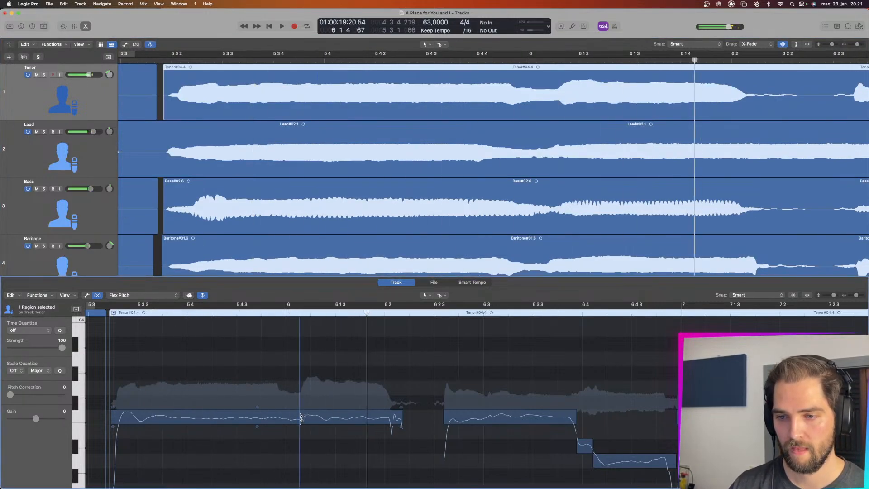
{"action": "left_click", "coordinate": [300, 418], "text": "super"}
{"action": "left_click_drag", "start_coordinate": [301, 419], "coordinate": [297, 419]}
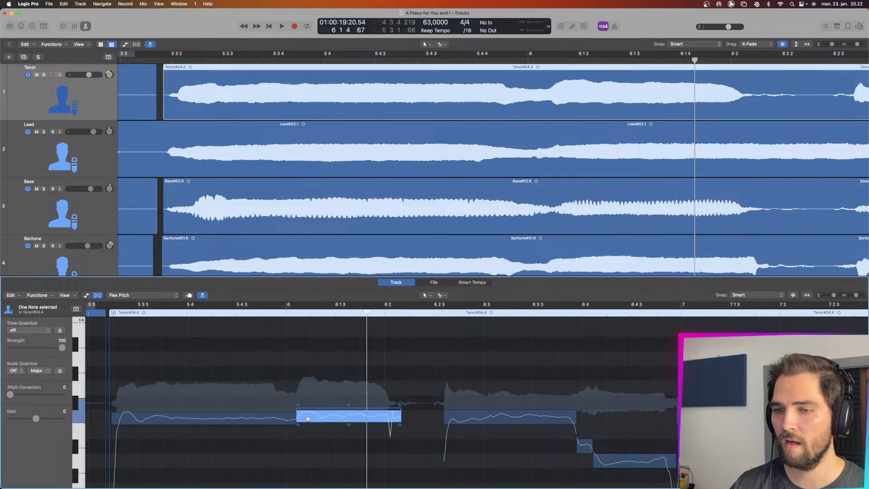
- Set the vibrato of the Tenor note leading up to bar 6 to 80% and replay it with the other voices
{"action": "left_click", "coordinate": [200, 415]}
{"action": "key", "text": "space"}
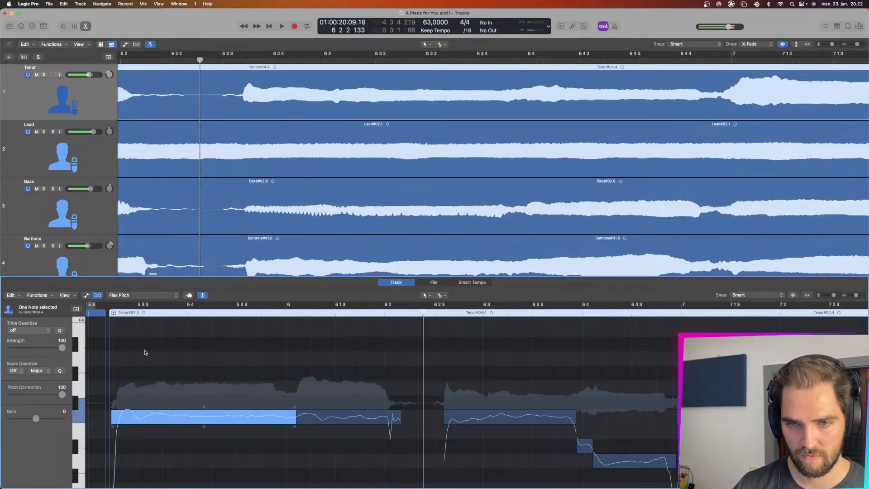
{"action": "key", "text": "shift+space"}
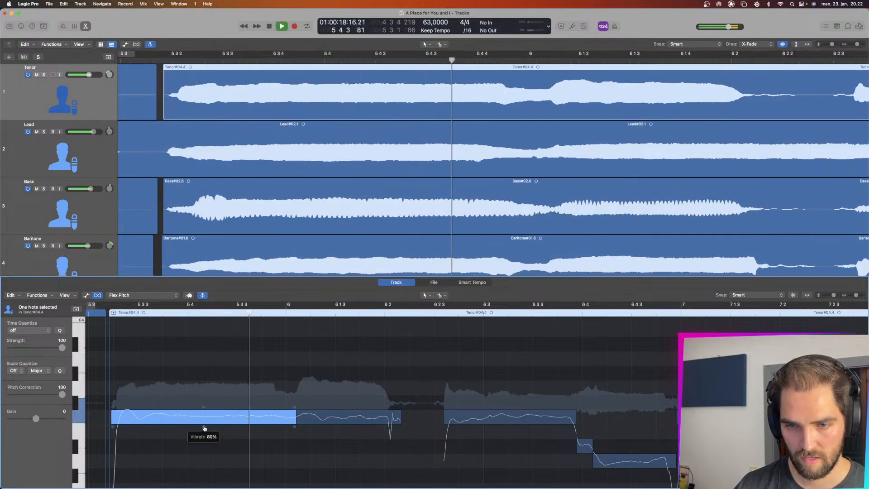
{"action": "key", "text": "space"}
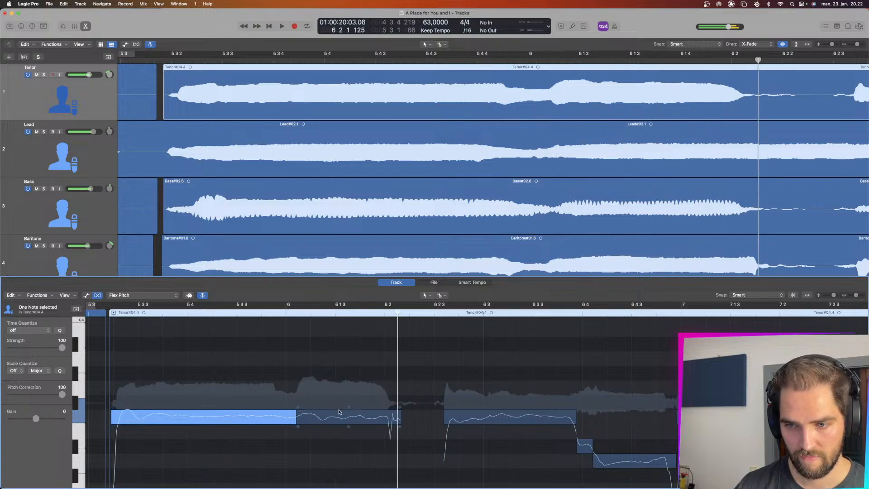
- Adjust the starting pitch drift of the two split Tenor notes, using -0,22 for the first, and replay from about 5 3
{"action": "left_click", "coordinate": [297, 408]}
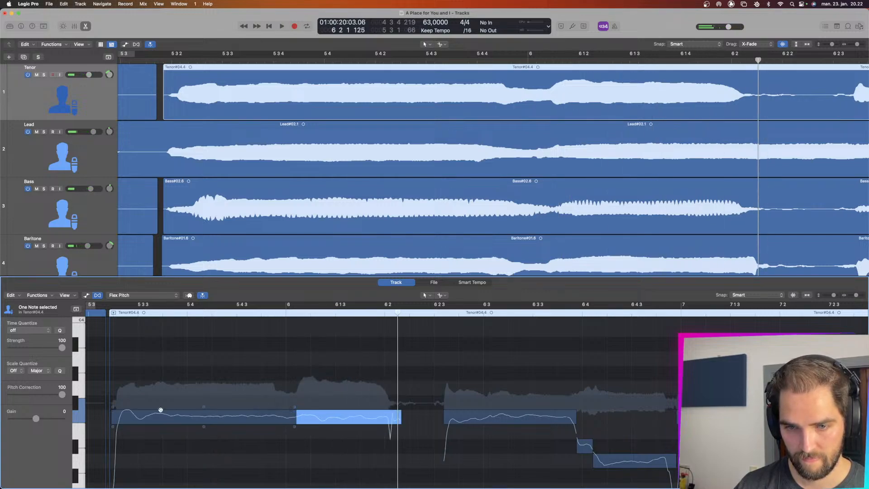
{"action": "left_click", "coordinate": [111, 410]}
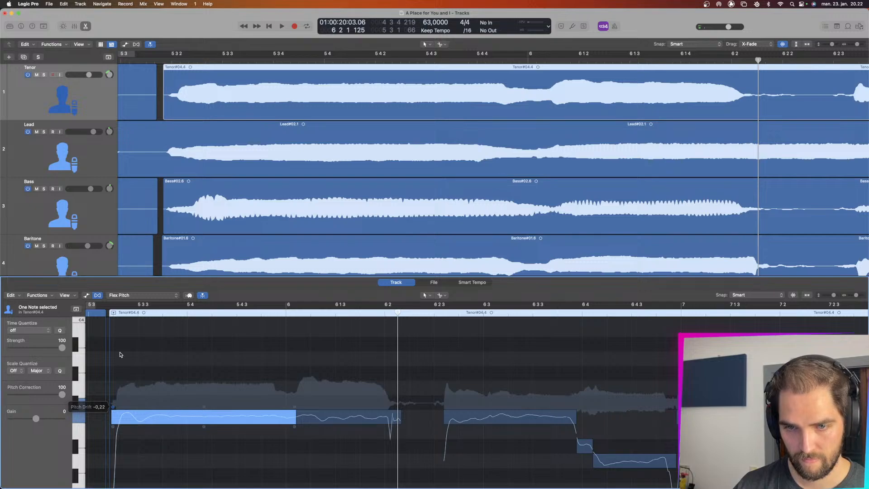
{"action": "double_click", "coordinate": [90, 314]}
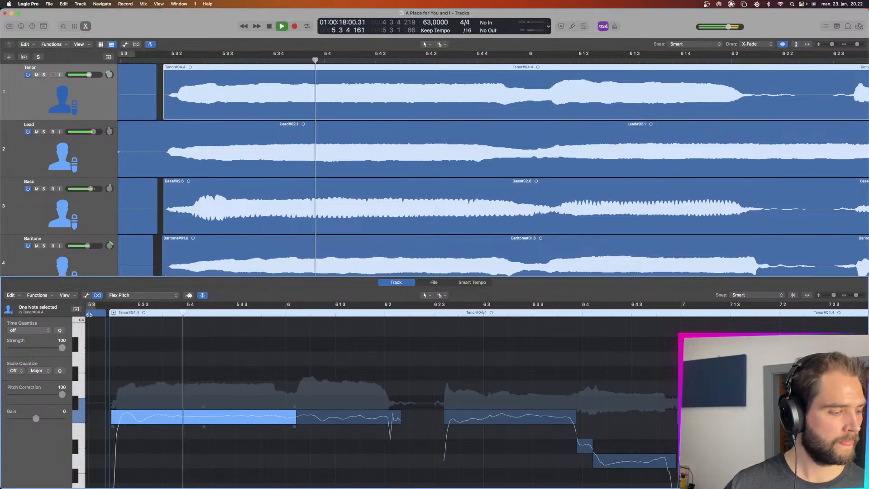
{"action": "key", "text": "space"}
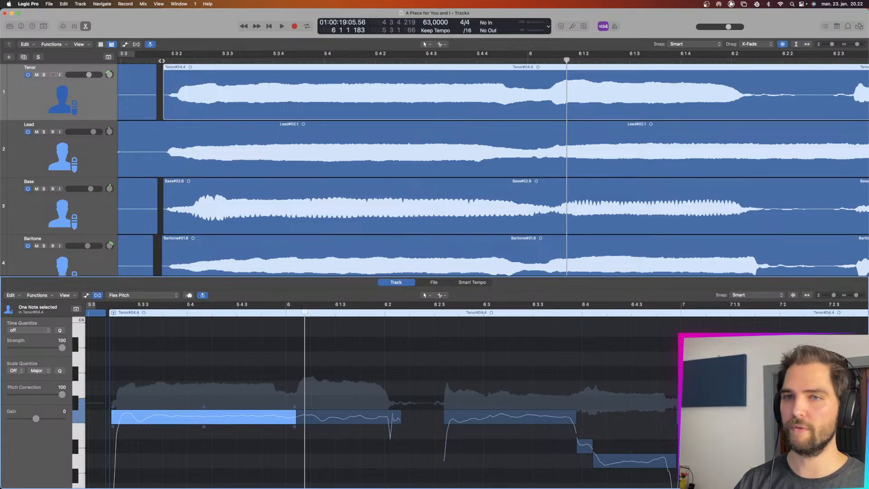
{"action": "key", "text": "space"}
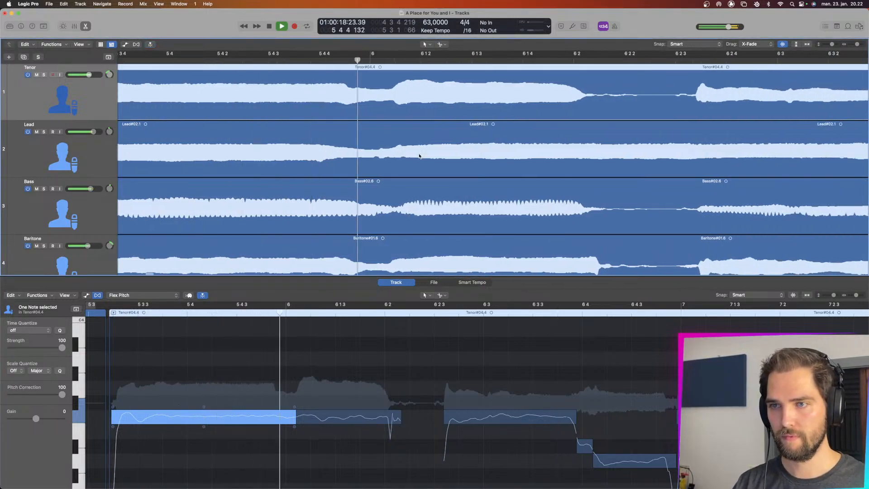
- Shift the selected Bass notes just after bar 6 slightly earlier and replay the passage from about 5 4 to 6 2 3
{"action": "key", "text": "space"}
{"action": "left_click", "coordinate": [411, 232]}
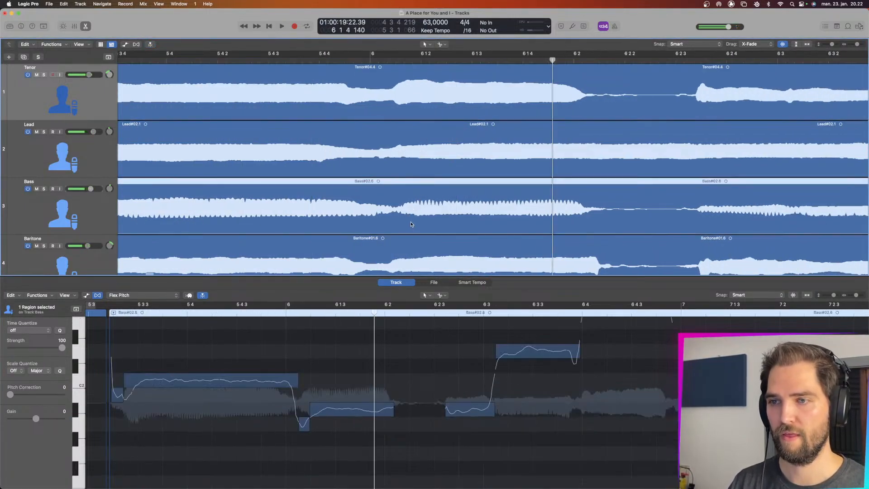
{"action": "left_click_drag", "start_coordinate": [320, 442], "coordinate": [308, 413]}
{"action": "double_click", "coordinate": [209, 58]}
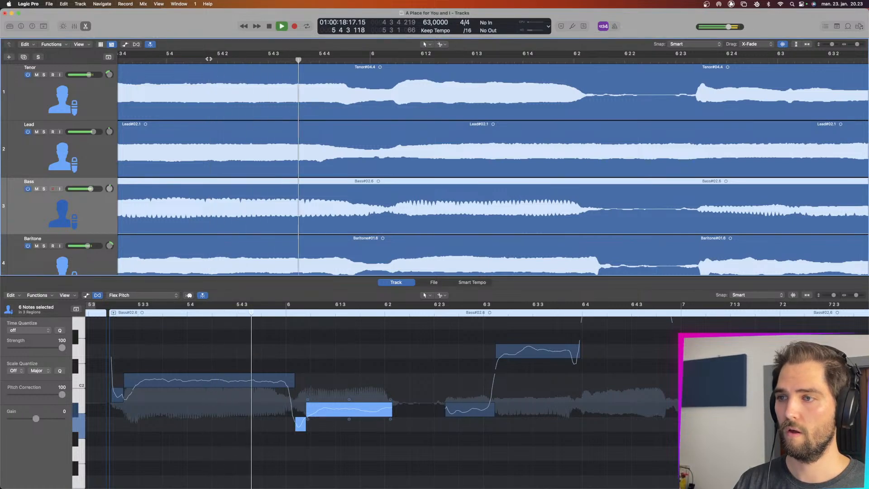
{"action": "left_click", "coordinate": [186, 59]}
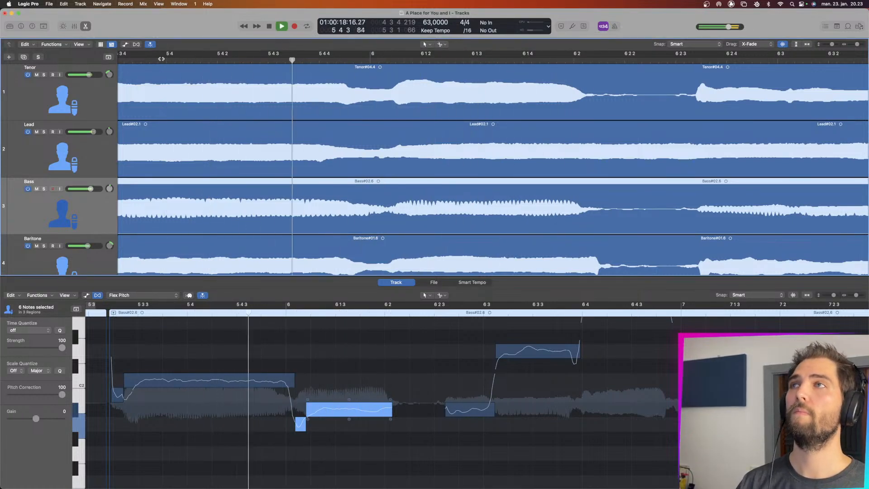
{"action": "key", "text": "space"}
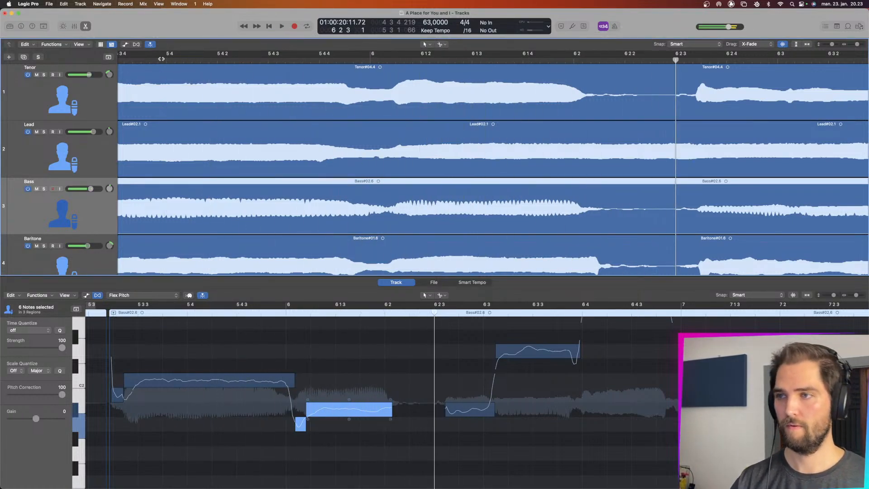
{"action": "double_click", "coordinate": [119, 54]}
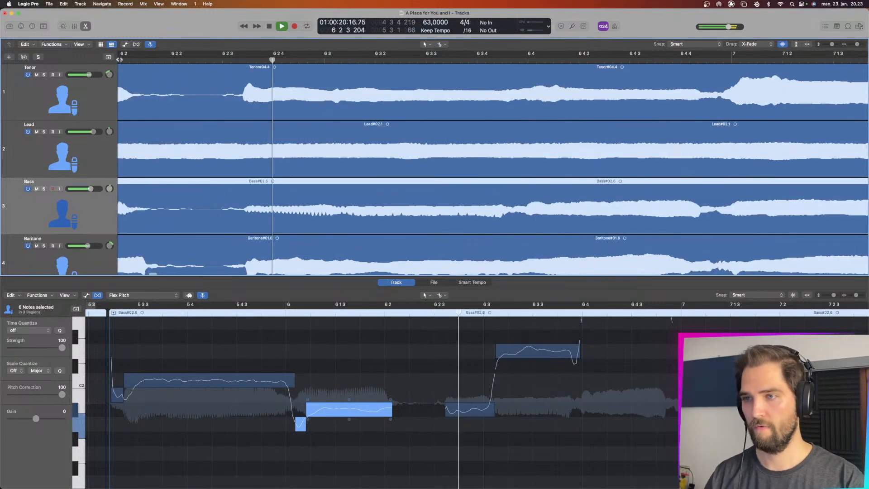
{"action": "key", "text": "space"}
- Split the Baritone region in the quiet gap at about 6 2 3 and select the part before the split
{"action": "scroll", "coordinate": [213, 111], "scroll_direction": "left", "scroll_amount": 10}
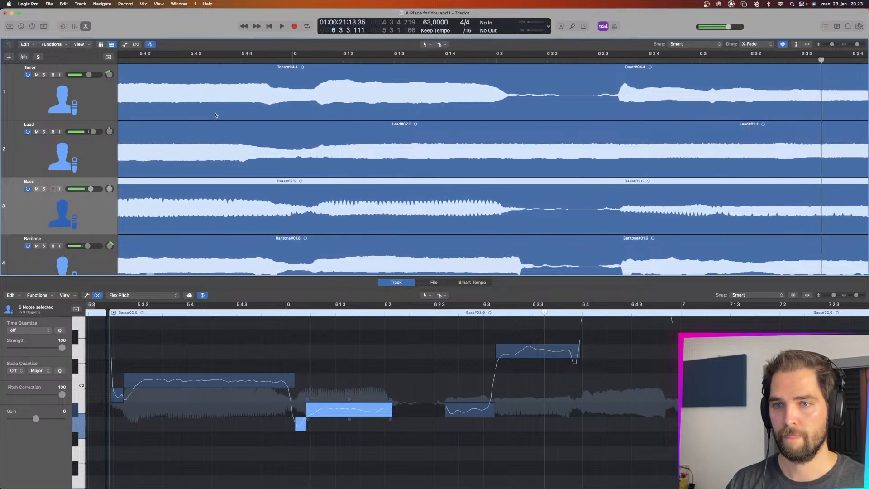
{"action": "scroll", "coordinate": [221, 111], "scroll_direction": "right", "scroll_amount": 5}
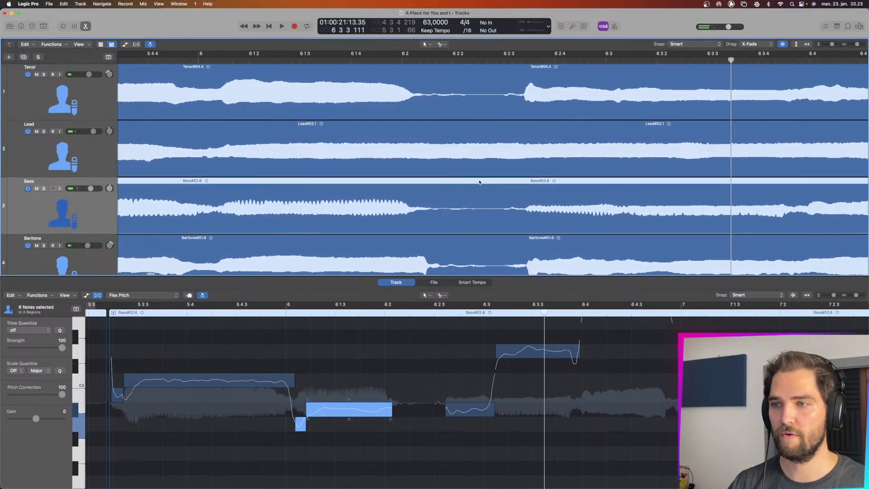
{"action": "left_click", "coordinate": [503, 270]}
{"action": "scroll", "coordinate": [435, 229], "scroll_direction": "down", "scroll_amount": 4}
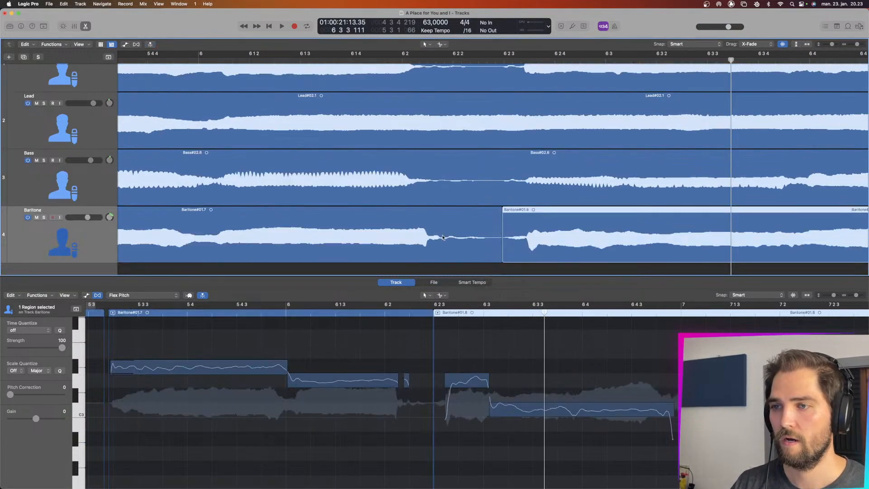
{"action": "left_click", "coordinate": [435, 229]}
{"action": "scroll", "coordinate": [435, 229], "scroll_direction": "up", "scroll_amount": 4}
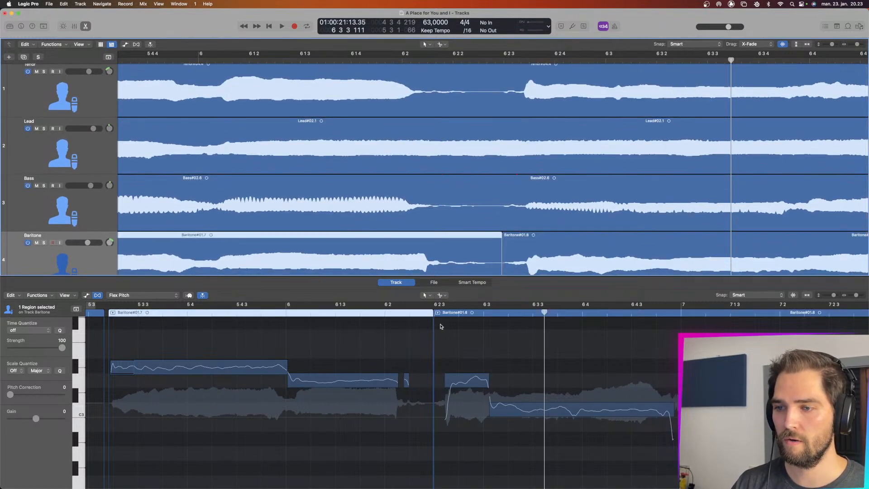
- Pull the ending of the Baritone note just after 6 2 slightly earlier and replay from bar 6 to 6 4
{"action": "left_click", "coordinate": [415, 341]}
{"action": "left_click_drag", "start_coordinate": [413, 415], "coordinate": [392, 381]}
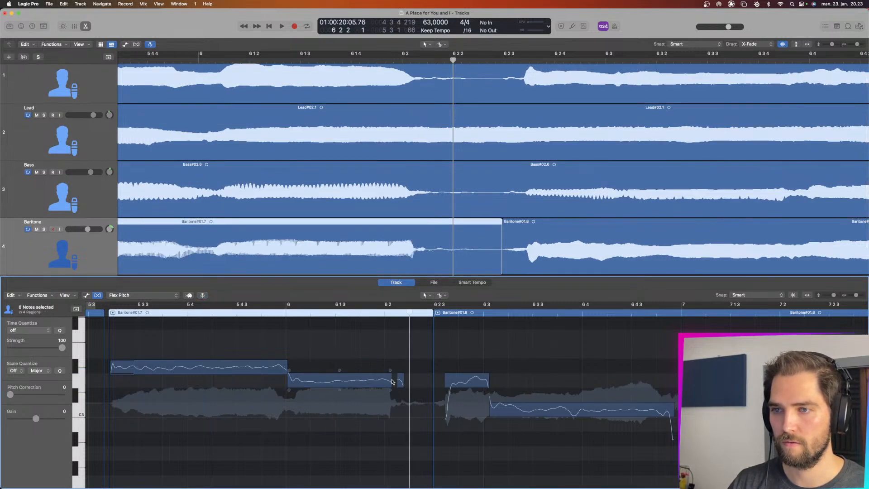
{"action": "left_click", "coordinate": [392, 381]}
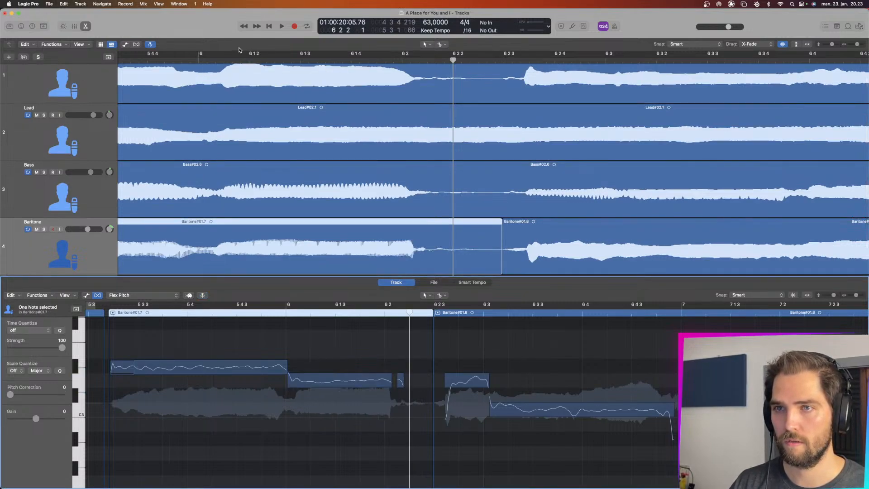
{"action": "key", "text": "space"}
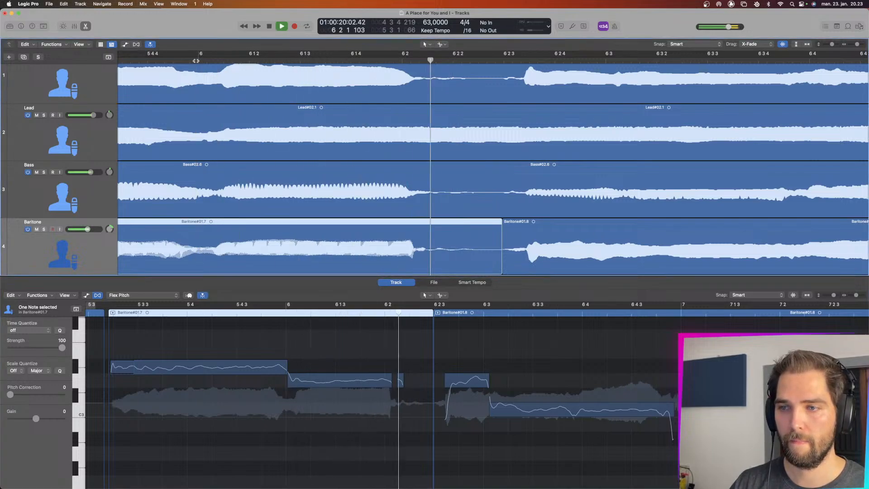
{"action": "left_click", "coordinate": [196, 61]}
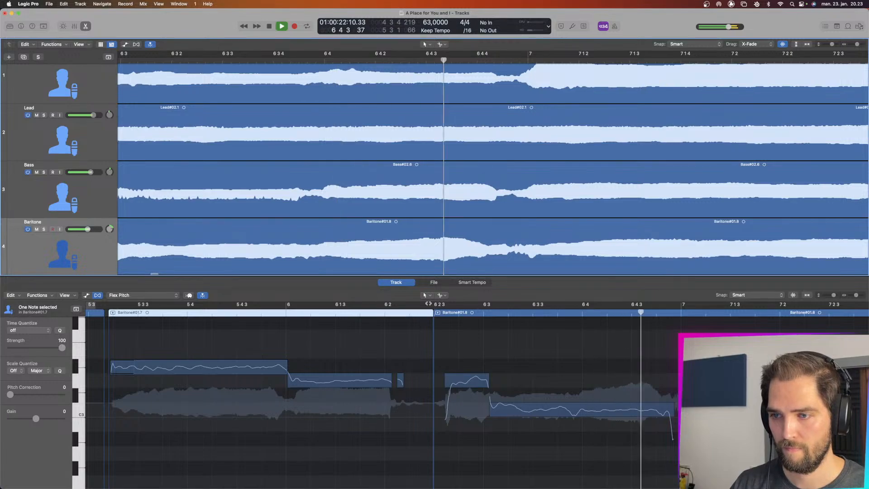
{"action": "key", "text": "space"}
- Play all four voices on from 6 4 through bar 7 into bar 8
{"action": "key", "text": "space"}
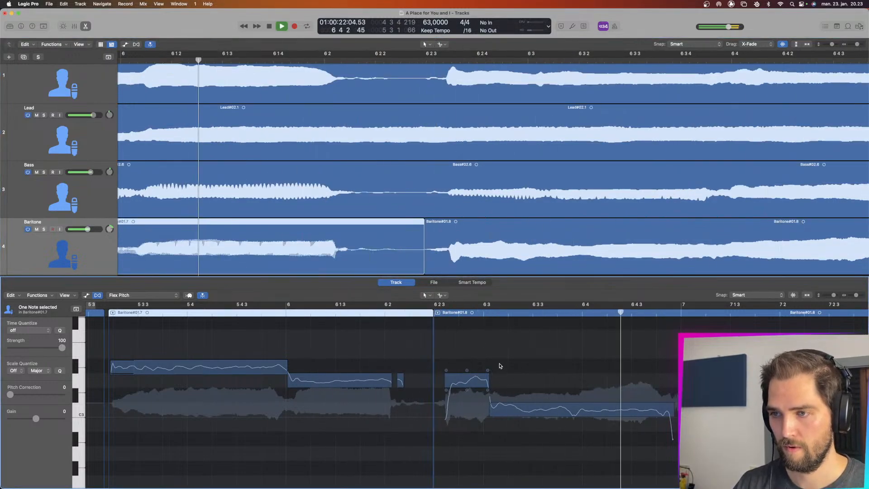
{"action": "scroll", "coordinate": [458, 203], "scroll_direction": "up", "scroll_amount": 1}
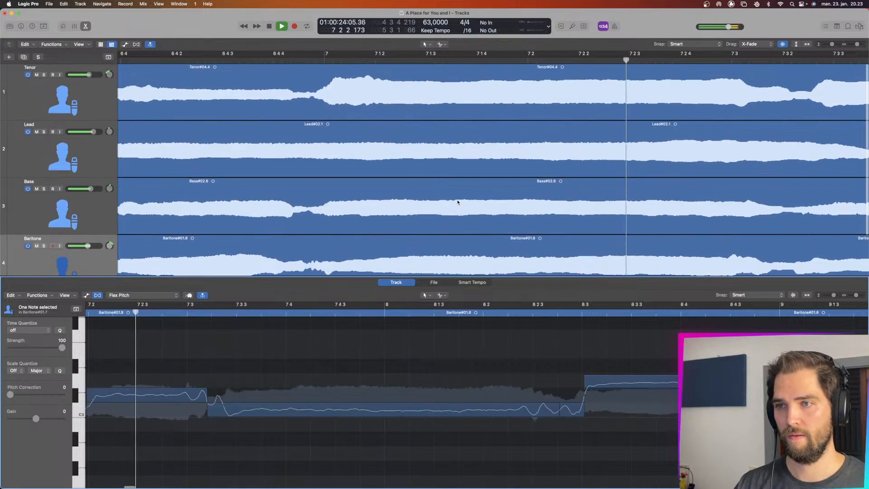
{"action": "scroll", "coordinate": [458, 203], "scroll_direction": "down", "scroll_amount": 1}
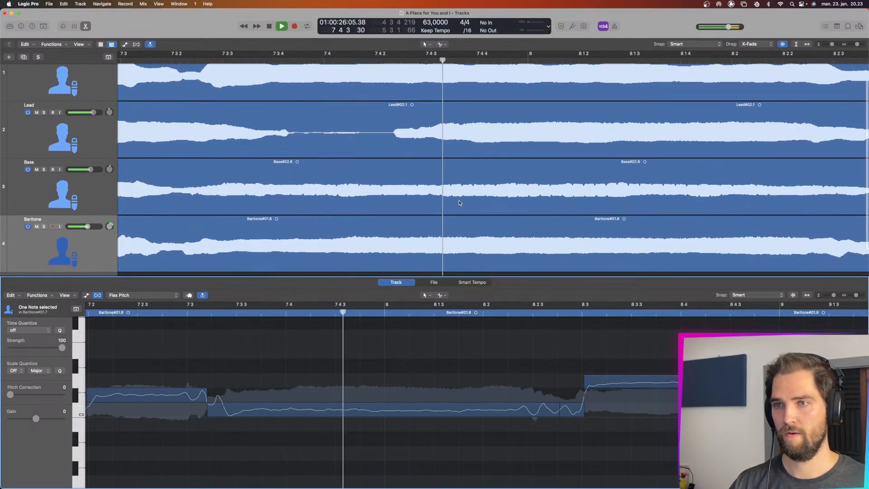
{"action": "scroll", "coordinate": [460, 202], "scroll_direction": "down", "scroll_amount": 2}
{"action": "scroll", "coordinate": [348, 127], "scroll_direction": "left", "scroll_amount": 10}
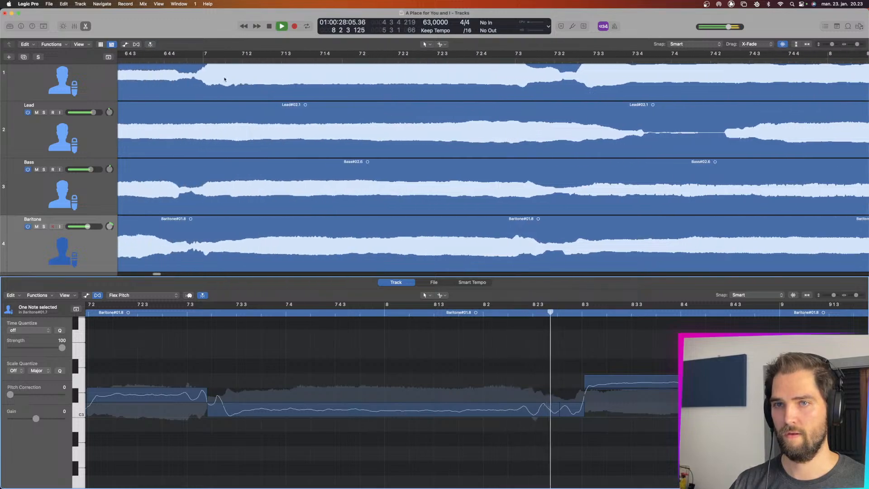
- Replay the passage from about 6 3 towards bar 7 several times to check the four voices' note changes
{"action": "left_click", "coordinate": [189, 60]}
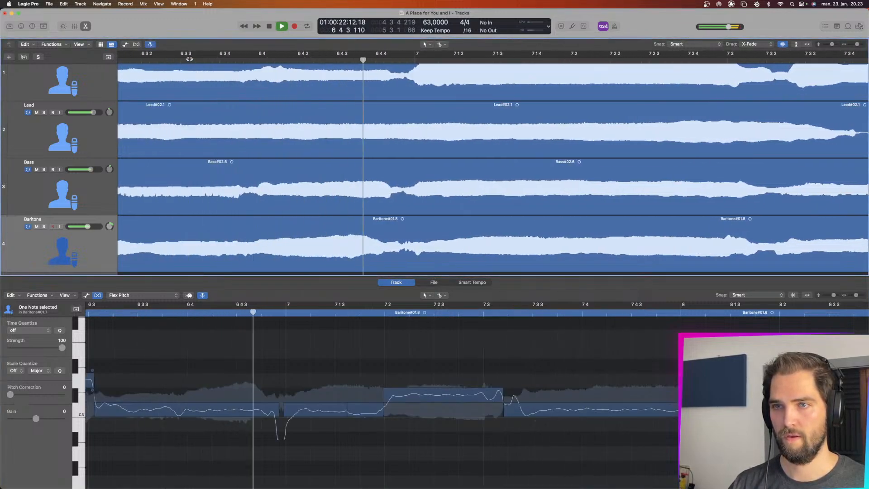
{"action": "left_click", "coordinate": [189, 59]}
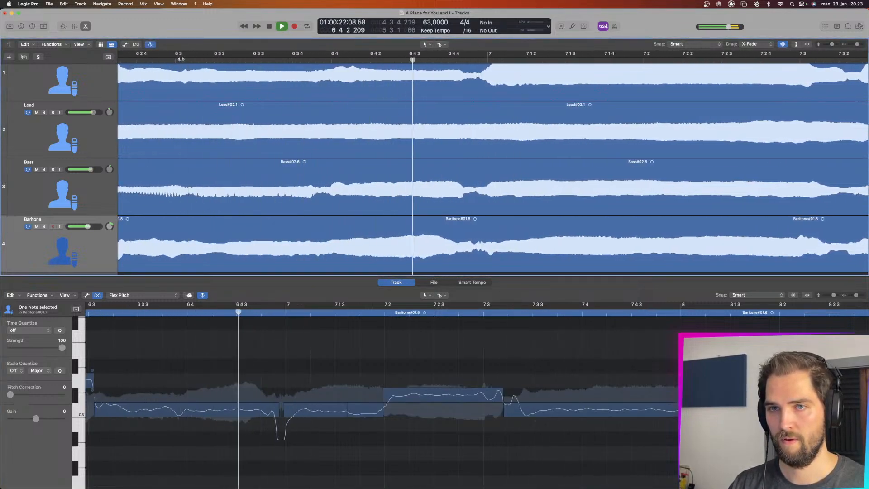
{"action": "left_click", "coordinate": [186, 61]}
{"action": "key", "text": "space"}
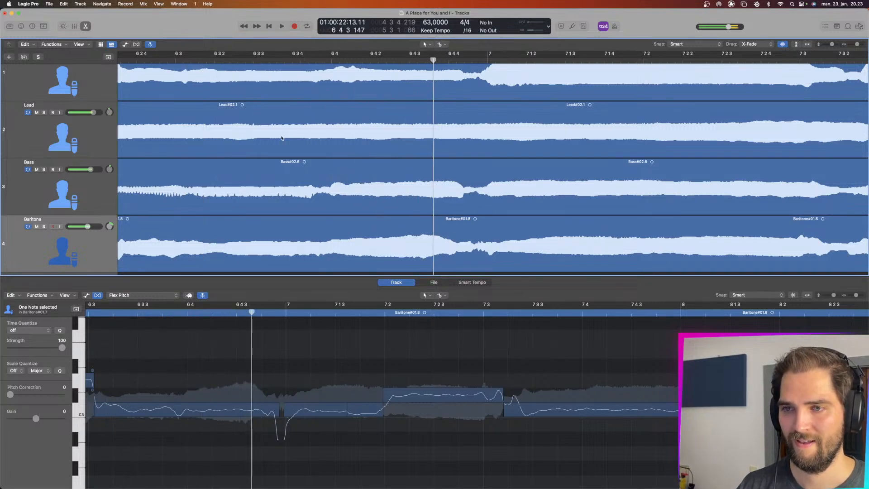
{"action": "left_click", "coordinate": [254, 59]}
{"action": "key", "text": "space"}
{"action": "key", "text": "space"}
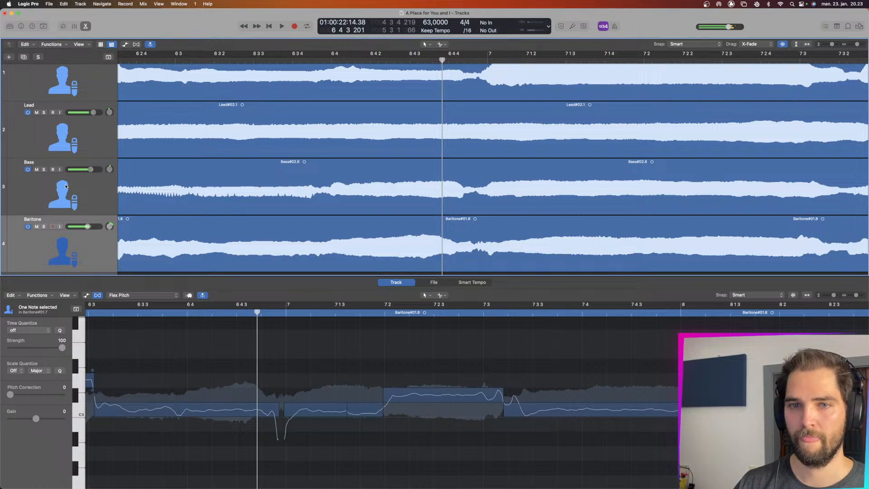
- Mute the Tenor track, leaving Bass unmuted, and play the other three voices into bar 7
{"action": "left_click", "coordinate": [36, 169]}
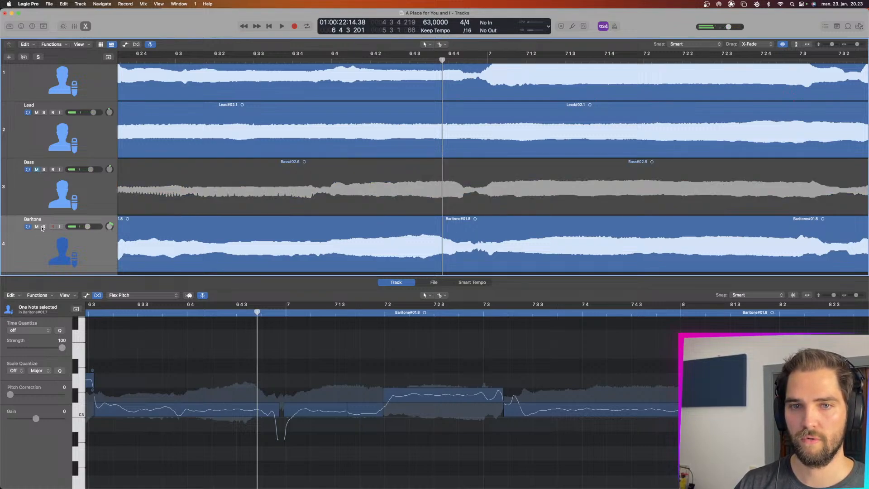
{"action": "left_click", "coordinate": [37, 169]}
{"action": "scroll", "coordinate": [42, 105], "scroll_direction": "up", "scroll_amount": 2}
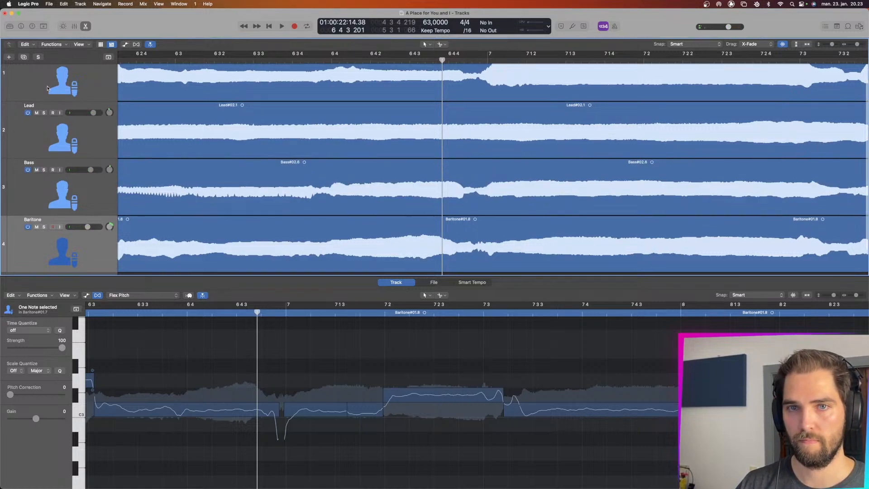
{"action": "left_click", "coordinate": [38, 75]}
{"action": "key", "text": "space"}
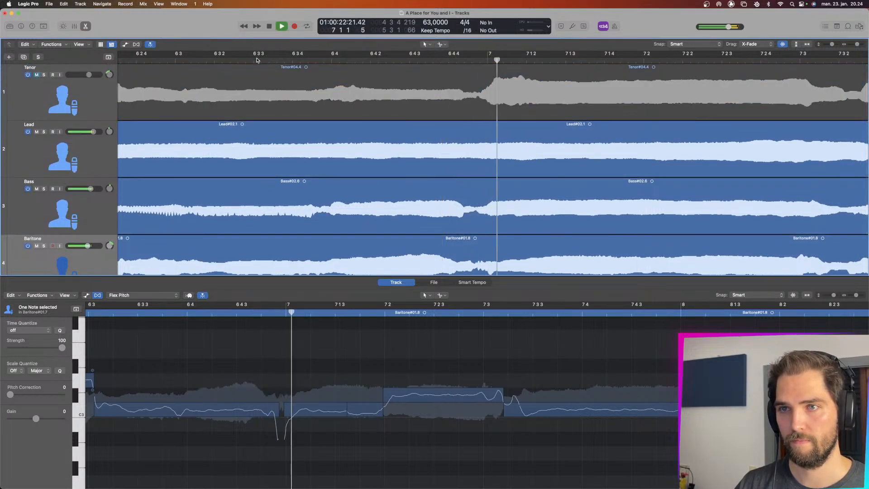
- Replay the Lead, Bass and Baritone without the Tenor from about 6 2 3 through the change at 6 3
{"action": "left_click", "coordinate": [140, 62]}
{"action": "left_click", "coordinate": [141, 62]}
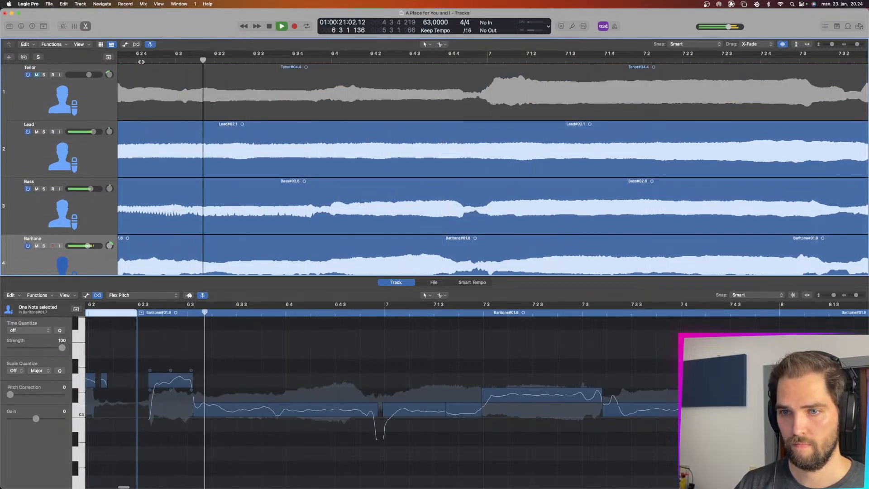
{"action": "scroll", "coordinate": [143, 67], "scroll_direction": "down", "scroll_amount": 1}
{"action": "scroll", "coordinate": [144, 65], "scroll_direction": "left", "scroll_amount": 2}
{"action": "left_click", "coordinate": [146, 60]}
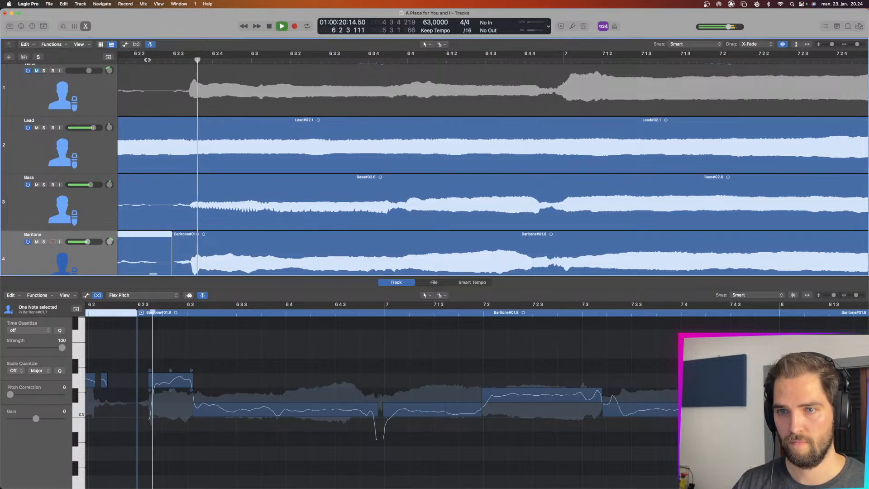
{"action": "left_click", "coordinate": [173, 60]}
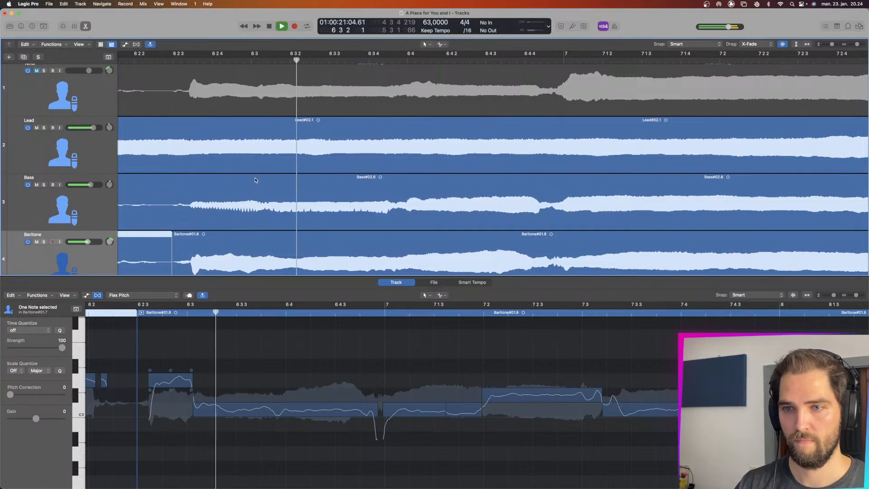
{"action": "key", "text": "space"}
- Move the Baritone note change at 6 3 slightly later and replay it with the Lead and Bass
{"action": "left_click", "coordinate": [273, 212]}
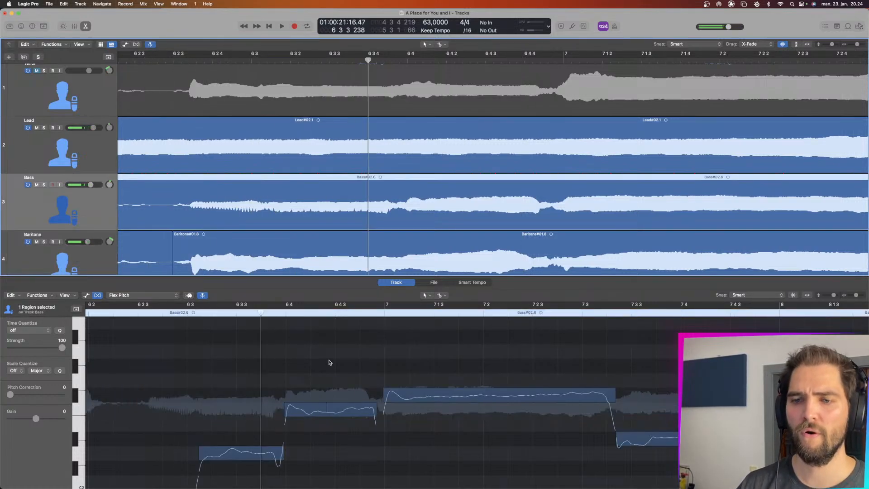
{"action": "left_click", "coordinate": [287, 235]}
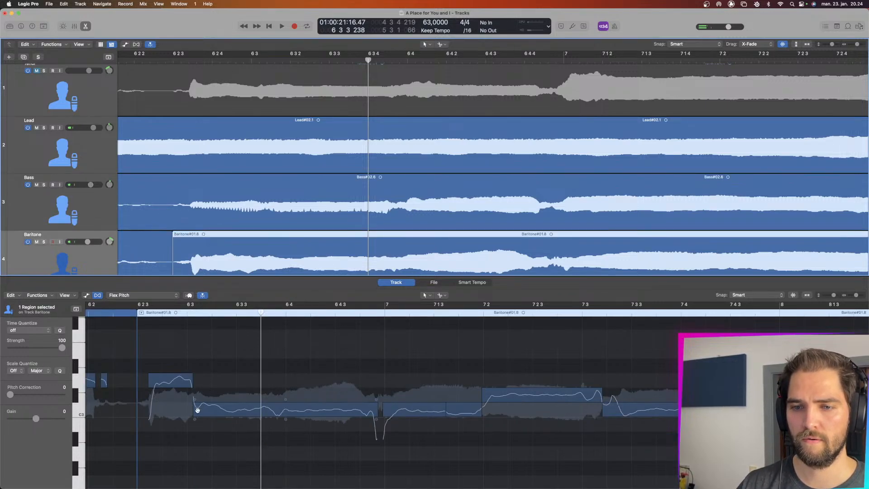
{"action": "left_click_drag", "start_coordinate": [195, 411], "coordinate": [198, 410]}
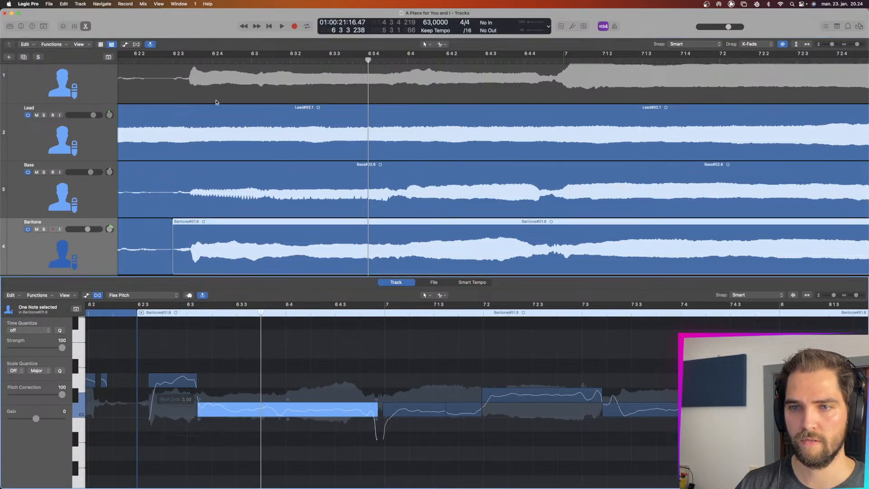
{"action": "key", "text": "space"}
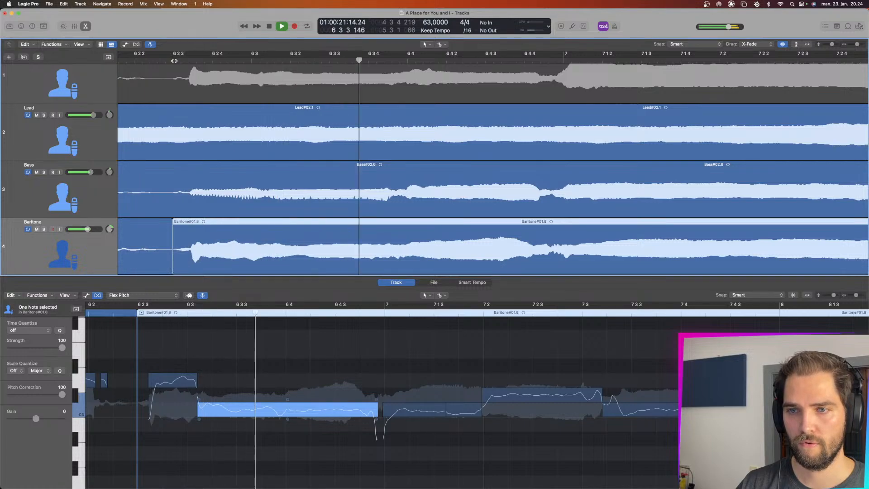
{"action": "left_click", "coordinate": [174, 61]}
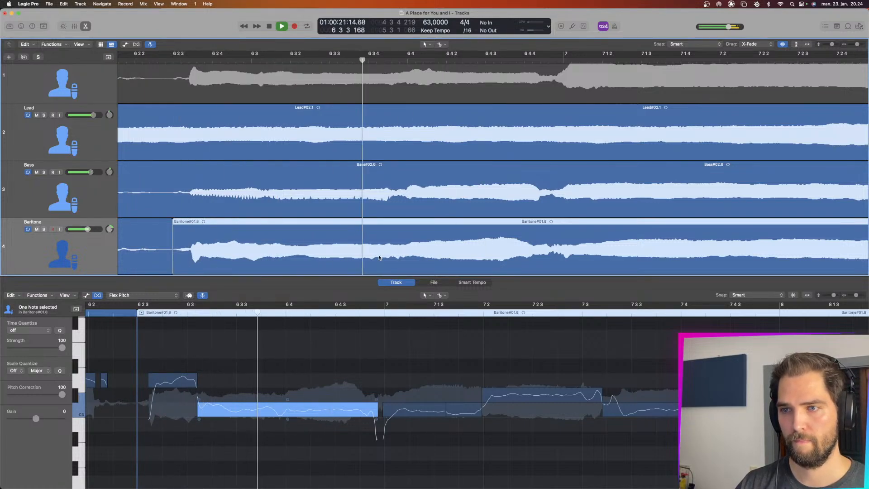
{"action": "key", "text": "space"}
- Move the Bass note change at 6 4 slightly earlier and replay from about 6 2 3
{"action": "left_click", "coordinate": [414, 214]}
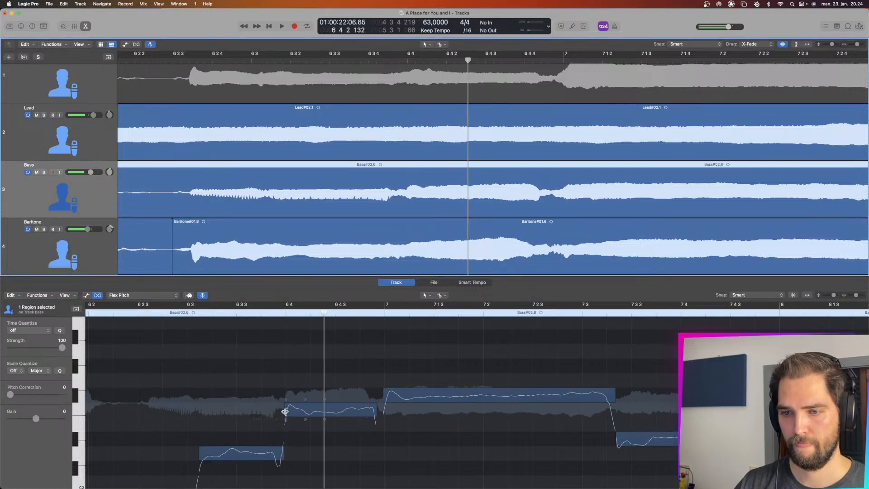
{"action": "left_click_drag", "start_coordinate": [285, 411], "coordinate": [283, 411]}
{"action": "key", "text": "space"}
{"action": "left_click", "coordinate": [243, 61]}
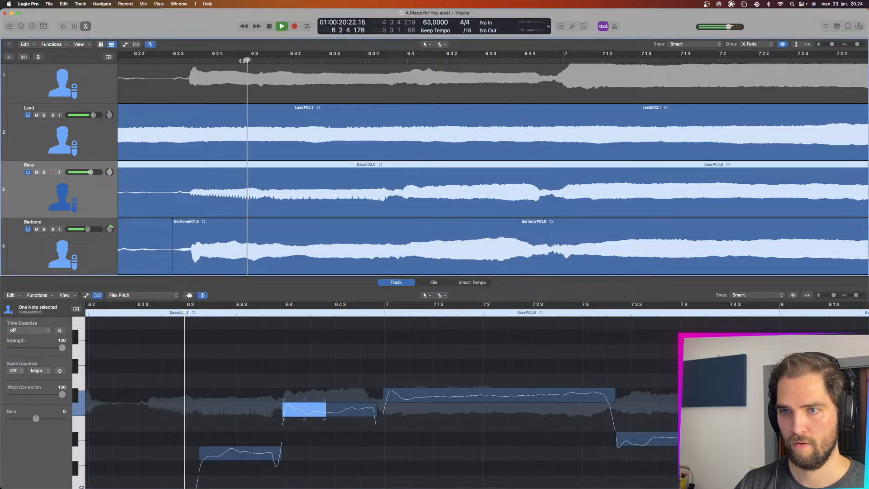
{"action": "left_click", "coordinate": [194, 58]}
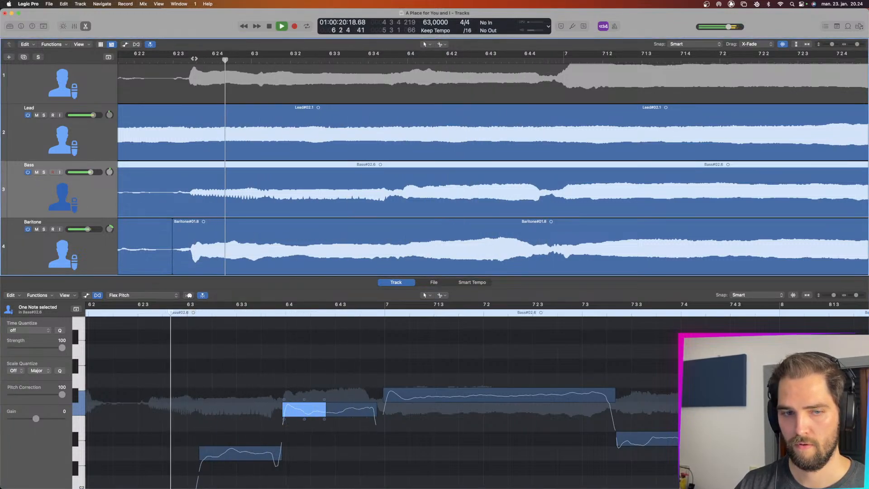
- Replay the three voices from about 6 2 3 to the 6 4 change and compare the Baritone and Bass pitch curves
{"action": "left_click", "coordinate": [194, 59]}
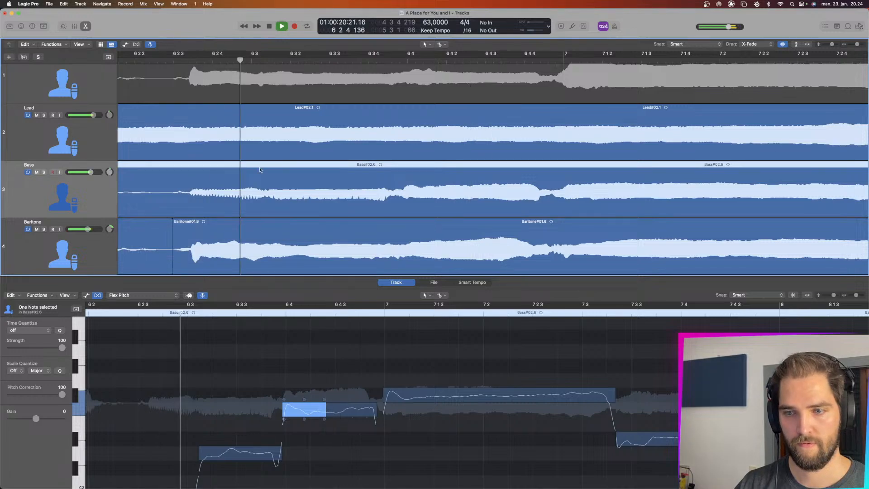
{"action": "key", "text": "space"}
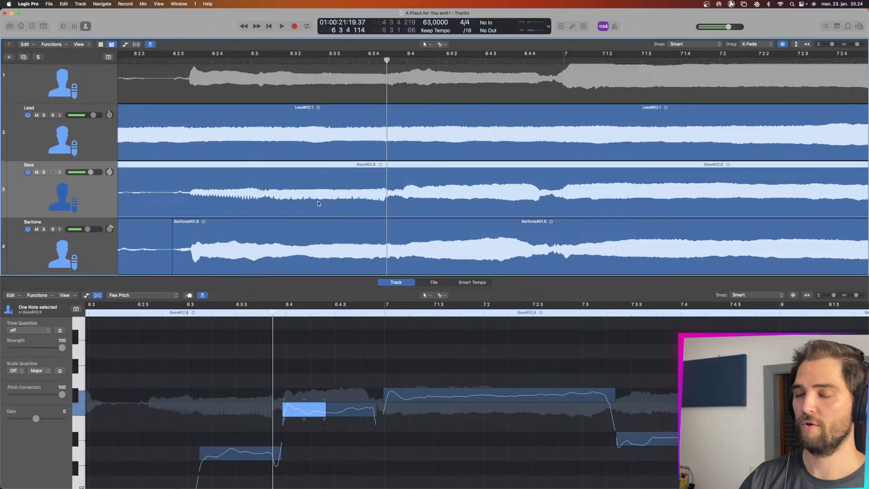
{"action": "left_click", "coordinate": [315, 224]}
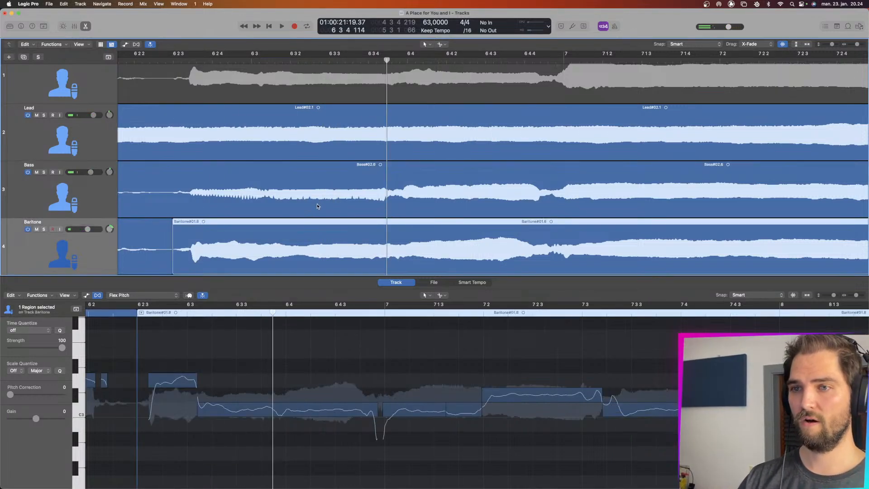
{"action": "left_click", "coordinate": [318, 204]}
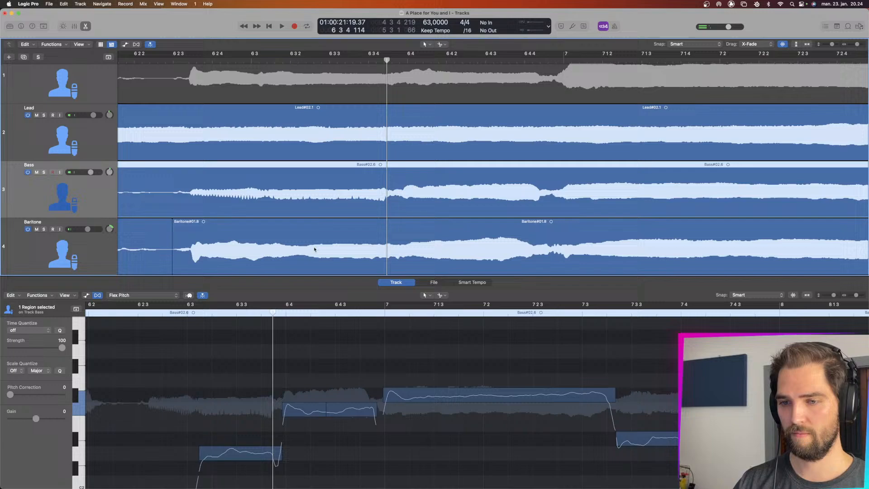
- Even out the drift of the two-part Bass note at 6 4 and set its first part's fine pitch to about 4
{"action": "left_click", "coordinate": [286, 403]}
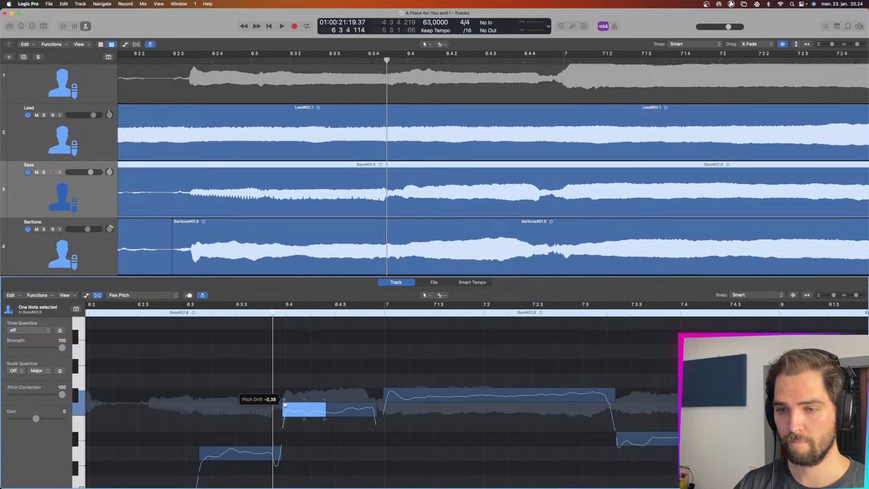
{"action": "left_click_drag", "start_coordinate": [303, 400], "coordinate": [304, 398]}
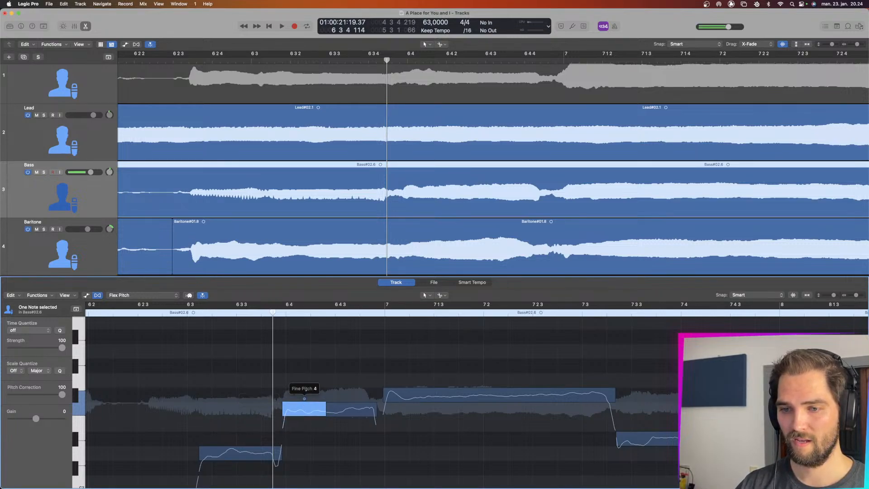
{"action": "left_click", "coordinate": [327, 398]}
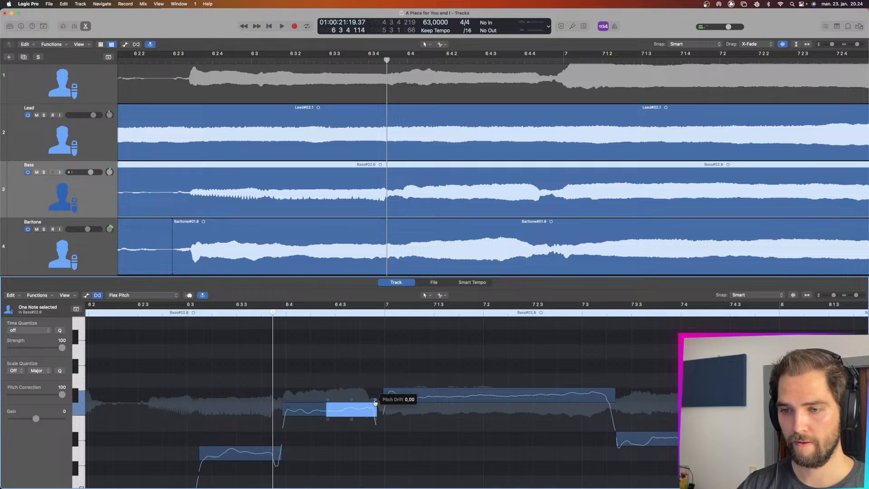
- Replay the Lead, Bass and Baritone from 6 3 3, and again from before 6 3 through the change at 6 4
{"action": "left_click", "coordinate": [237, 307]}
{"action": "key", "text": "space"}
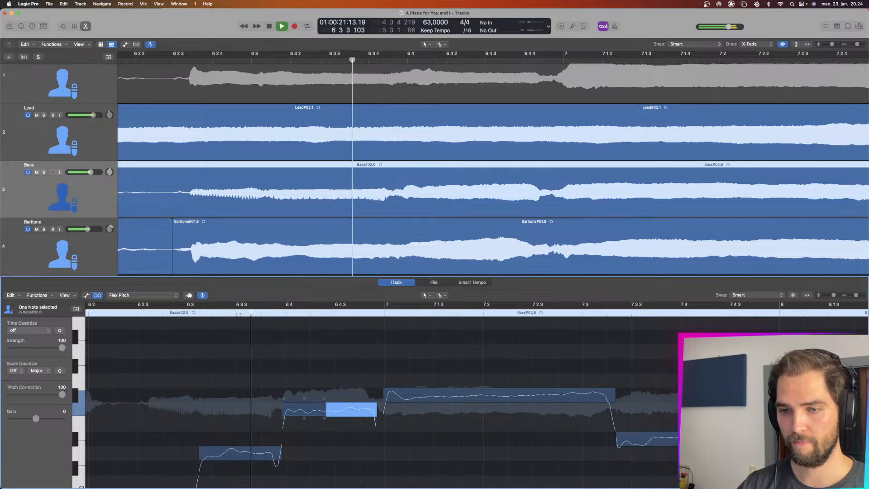
{"action": "left_click", "coordinate": [168, 313]}
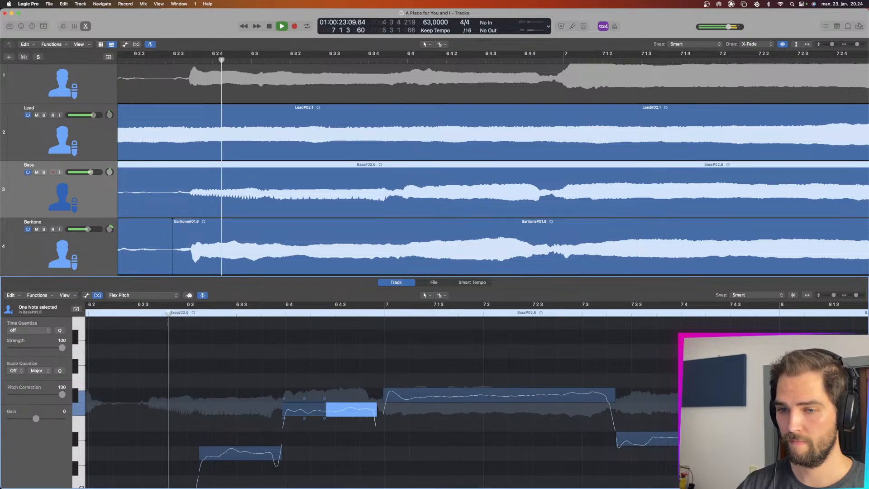
{"action": "left_click", "coordinate": [156, 313]}
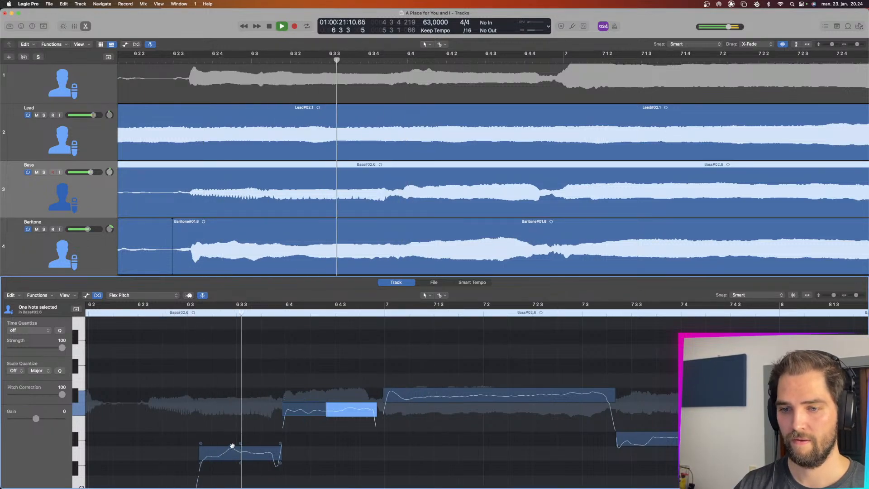
{"action": "key", "text": "space"}
- Split the Bass note before 6 4 near its start and adjust the short first part's fine pitch to about -18
{"action": "left_click", "coordinate": [201, 444]}
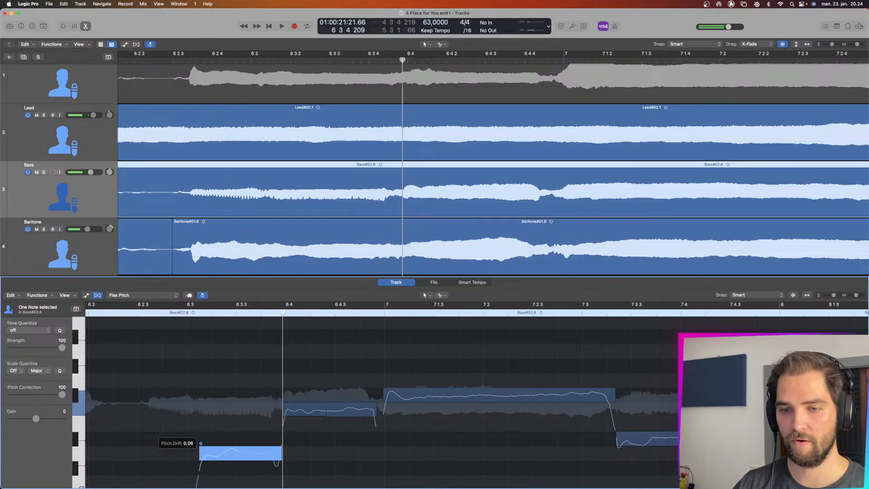
{"action": "left_click", "coordinate": [231, 451]}
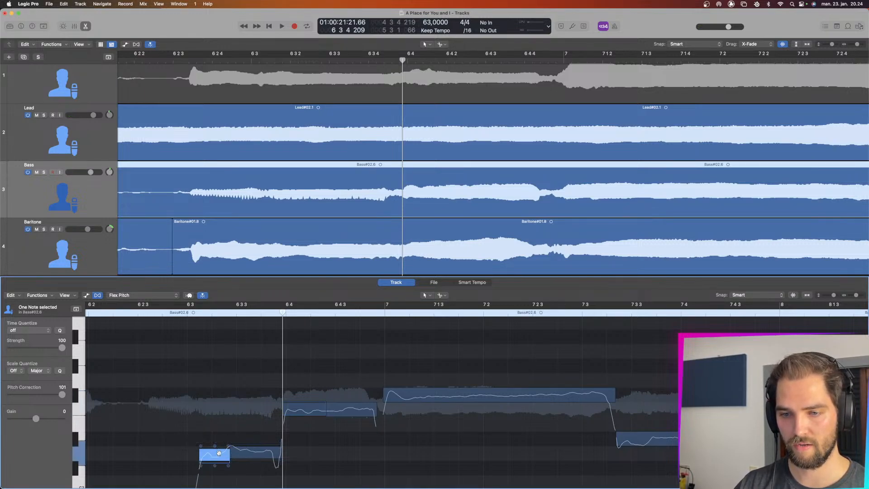
{"action": "key", "text": "super+z"}
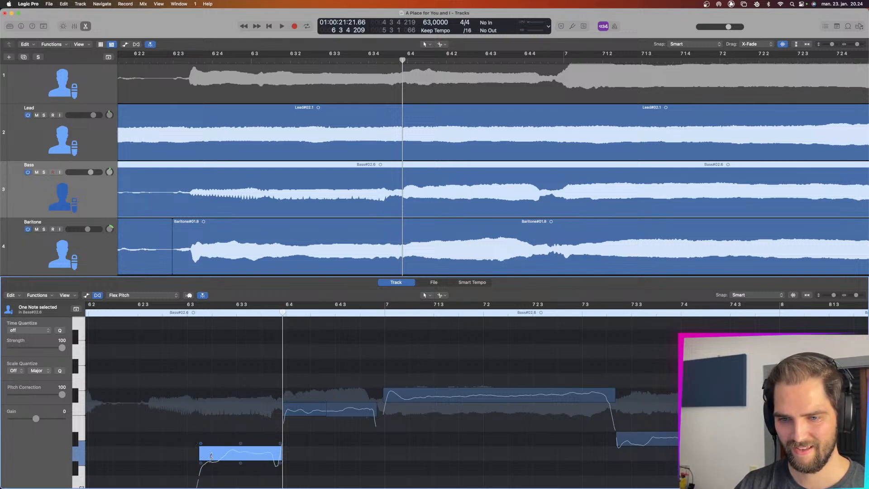
{"action": "left_click", "coordinate": [217, 456]}
{"action": "left_click_drag", "start_coordinate": [208, 451], "coordinate": [208, 445]}
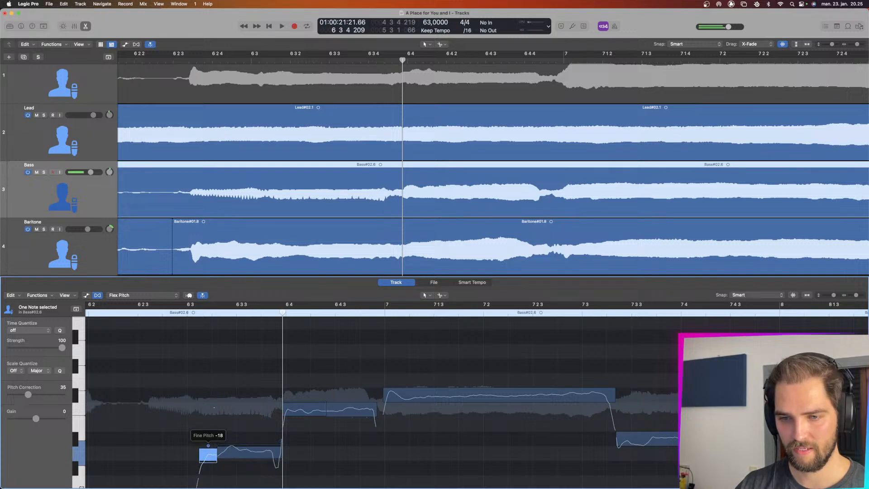
{"action": "left_click", "coordinate": [229, 446]}
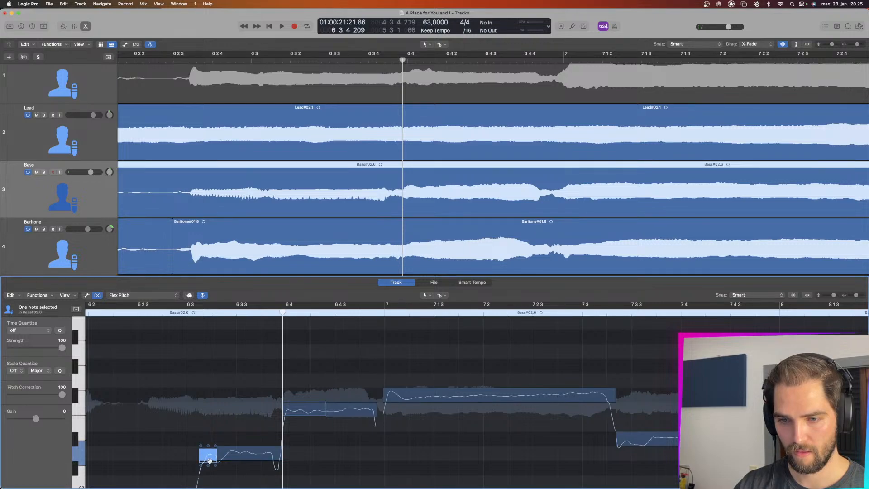
- Adjust the ending drift of the short first part of the Bass note after 6 3 and replay up to 6 4
{"action": "scroll", "coordinate": [208, 459], "scroll_direction": "up", "scroll_amount": 5}
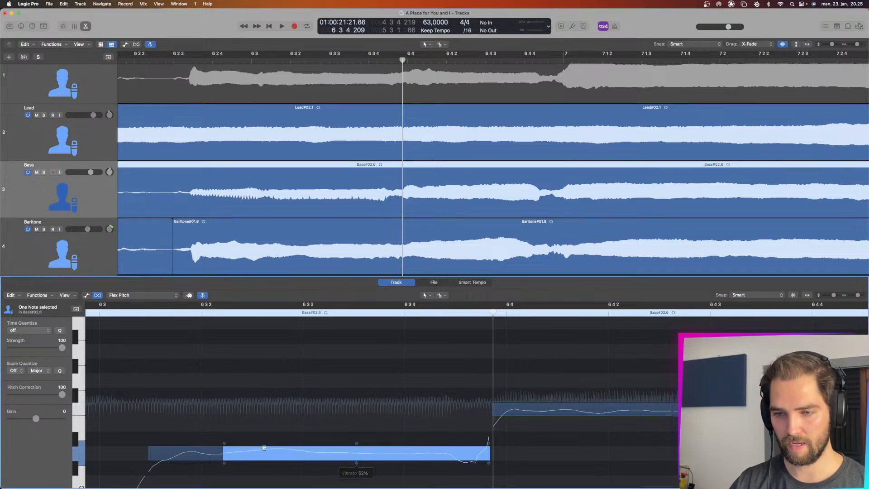
{"action": "scroll", "coordinate": [200, 361], "scroll_direction": "up", "scroll_amount": 3}
{"action": "scroll", "coordinate": [201, 361], "scroll_direction": "down", "scroll_amount": 10}
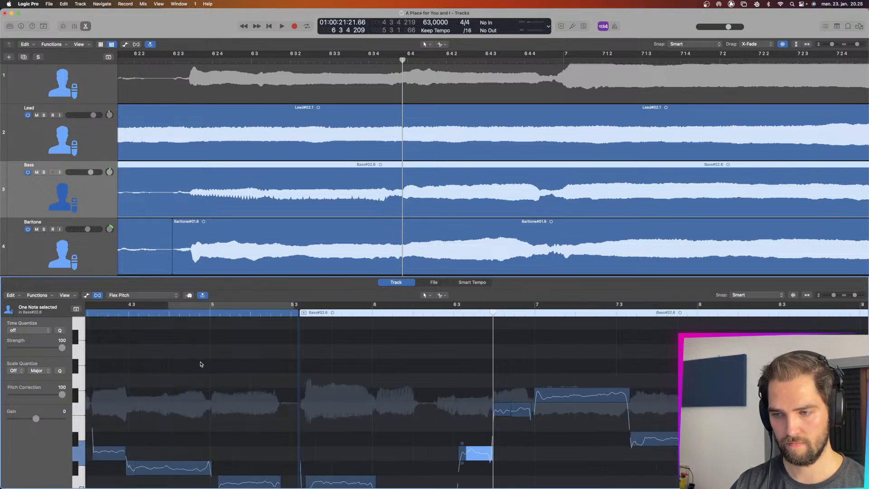
{"action": "scroll", "coordinate": [281, 383], "scroll_direction": "up", "scroll_amount": 5}
{"action": "scroll", "coordinate": [295, 385], "scroll_direction": "up", "scroll_amount": 4}
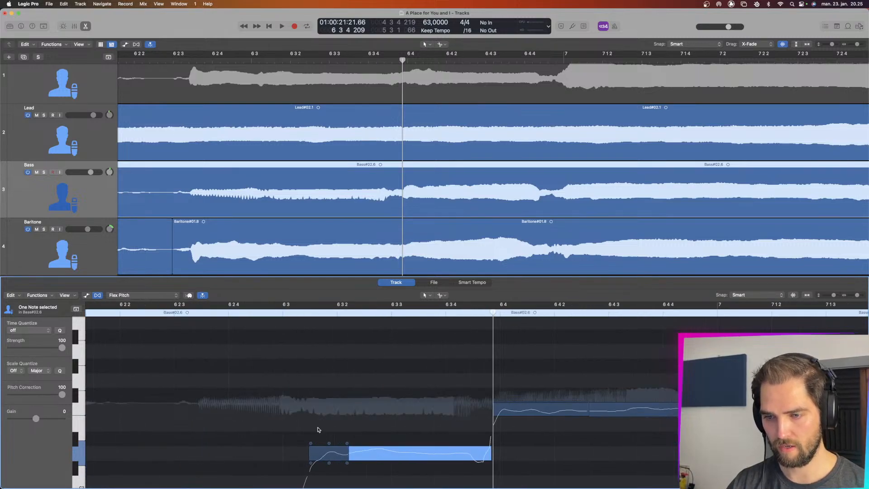
{"action": "left_click", "coordinate": [348, 443]}
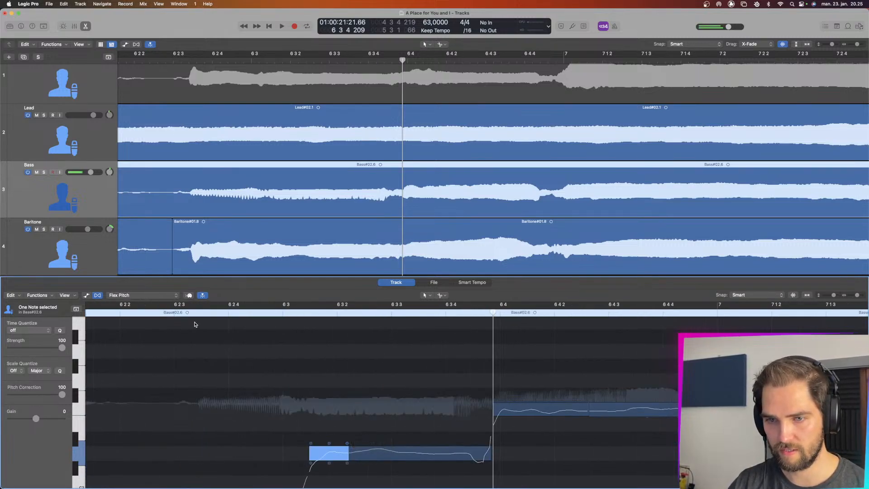
{"action": "key", "text": "space"}
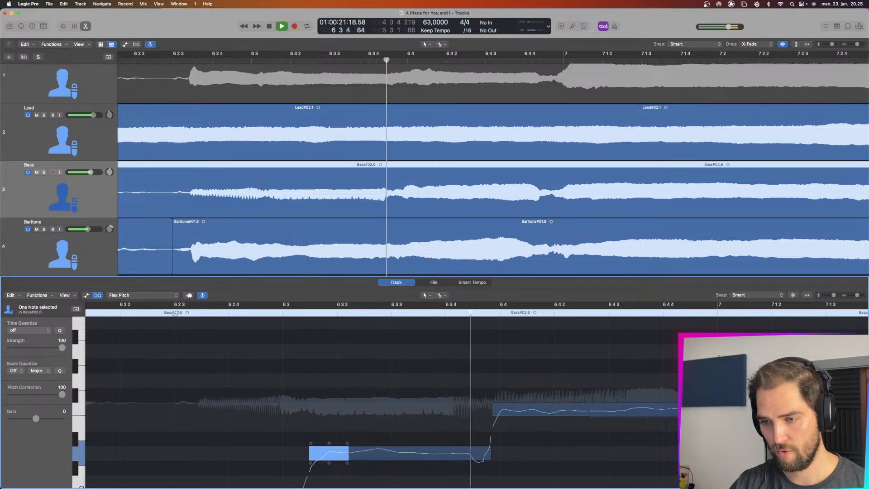
{"action": "key", "text": "space"}
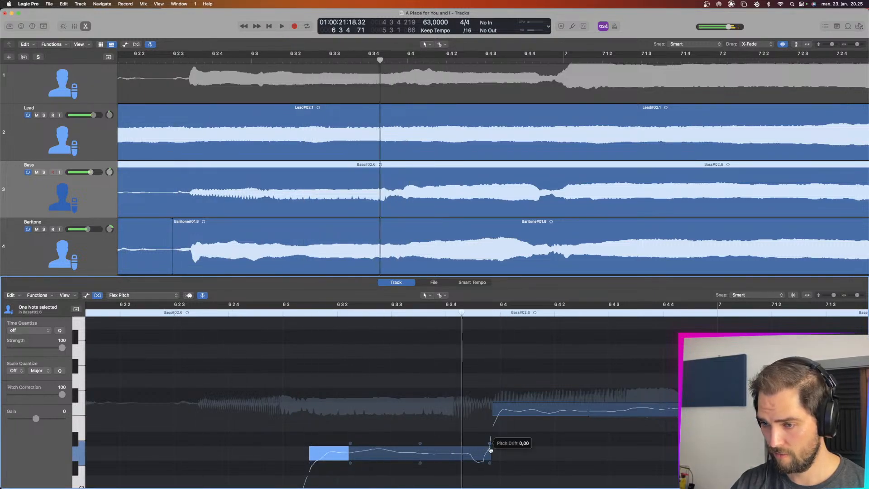
- Retune the split Bass note before 6 4, with ending drift about 0.19 and both parts' fine pitch about -6, and replay it
{"action": "left_click", "coordinate": [490, 443]}
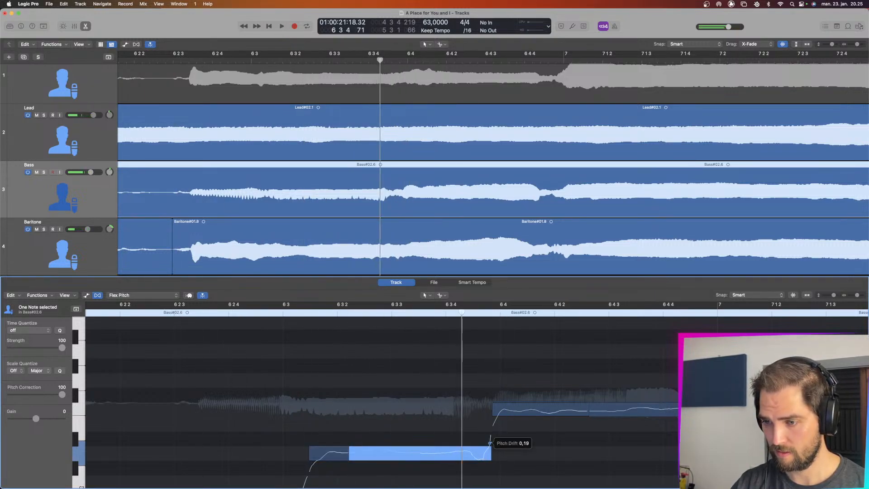
{"action": "left_click_drag", "start_coordinate": [341, 434], "coordinate": [421, 449]}
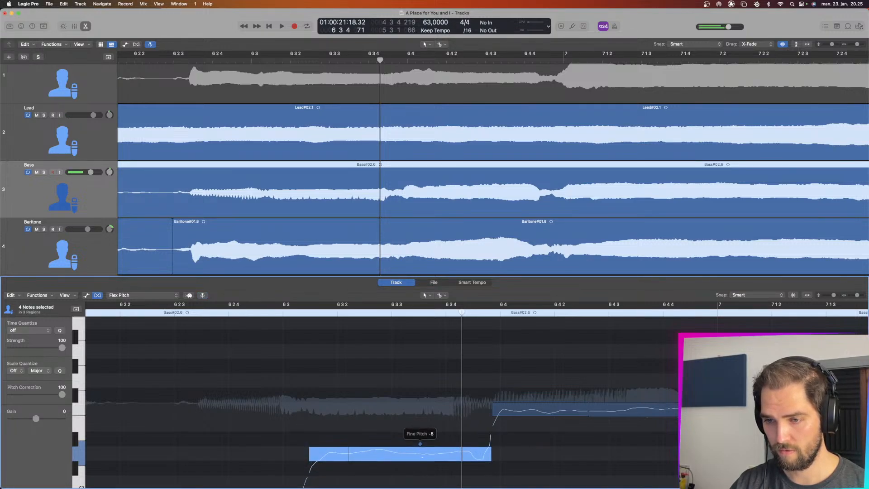
{"action": "scroll", "coordinate": [402, 442], "scroll_direction": "down", "scroll_amount": 5}
{"action": "scroll", "coordinate": [393, 440], "scroll_direction": "up", "scroll_amount": 3}
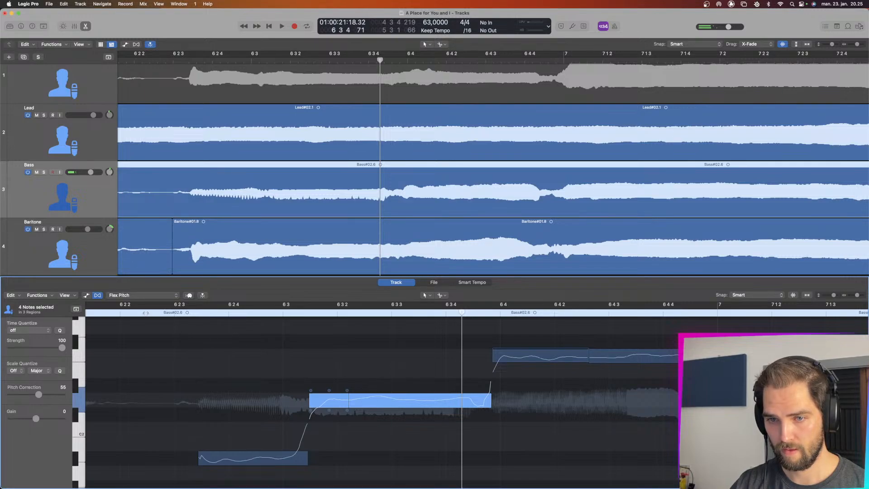
{"action": "key", "text": "space"}
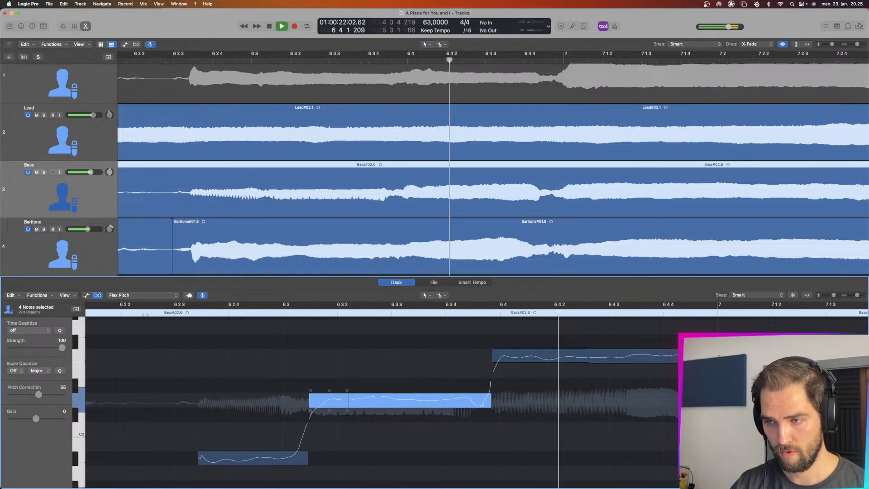
{"action": "left_click", "coordinate": [145, 314]}
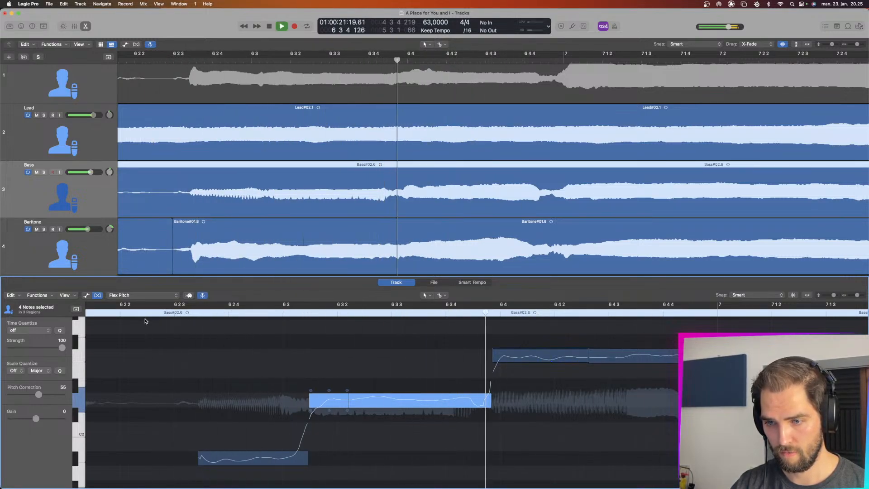
{"action": "key", "text": "space"}
- Fine-tune both Bass parts before 6 4 together once more and replay from about 6 2 3
{"action": "left_click", "coordinate": [395, 449]}
{"action": "left_click_drag", "start_coordinate": [291, 349], "coordinate": [420, 391]}
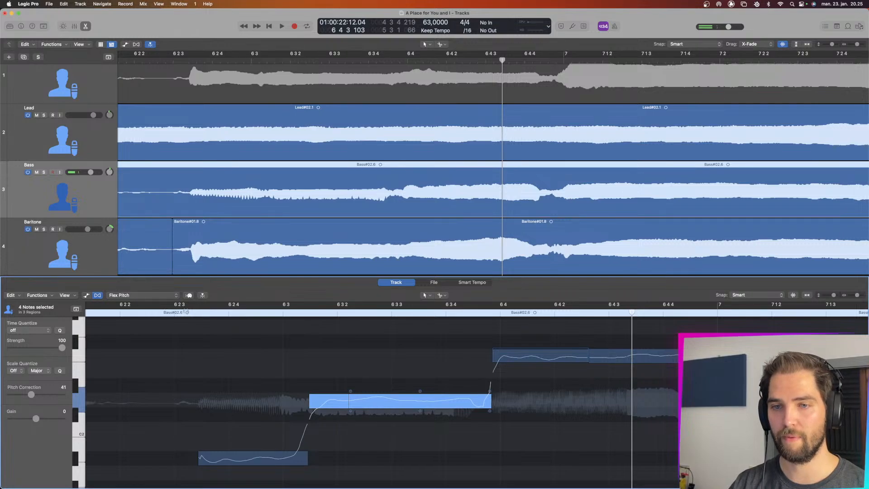
{"action": "double_click", "coordinate": [186, 311]}
{"action": "key", "text": "space"}
{"action": "left_click", "coordinate": [381, 449]}
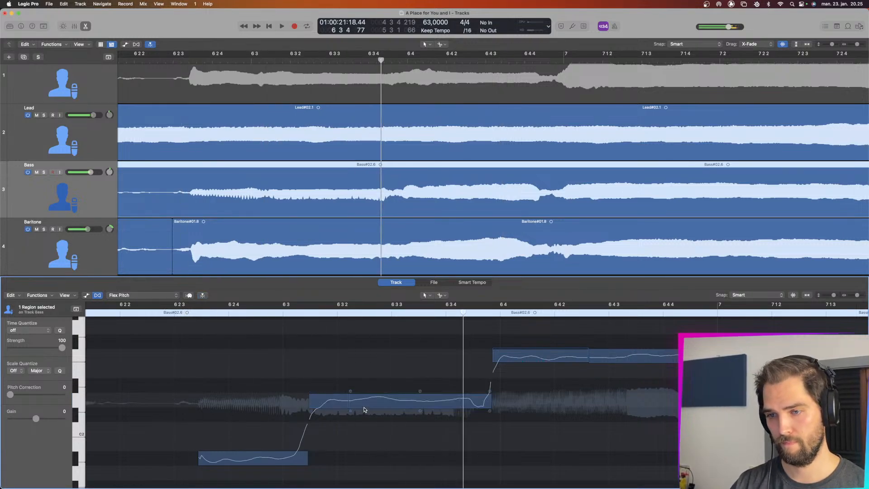
- Adjust the longer Bass part's starting drift to about 0.08 and lower the short first part's fine pitch to about -27
{"action": "left_click", "coordinate": [351, 392]}
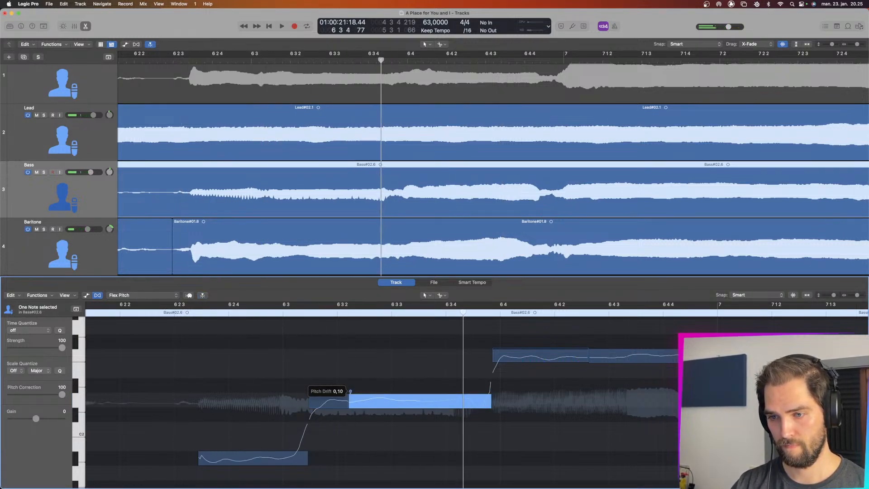
{"action": "left_click", "coordinate": [347, 391]}
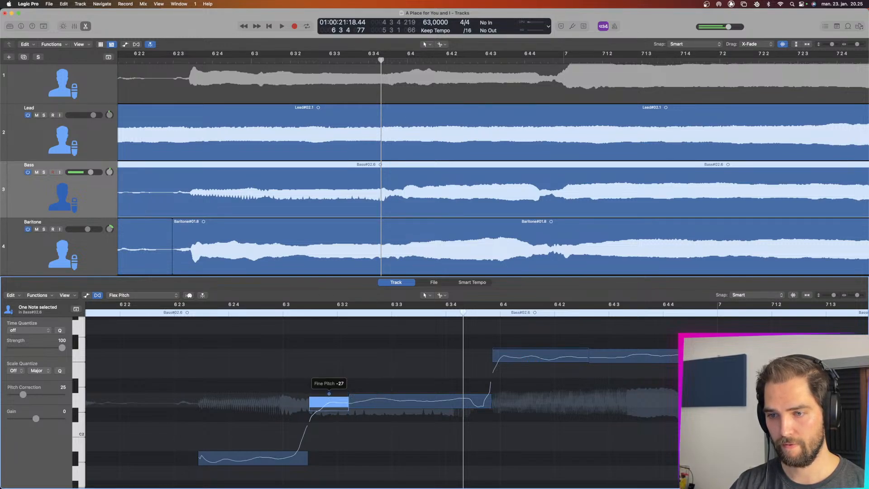
{"action": "left_click", "coordinate": [346, 394]}
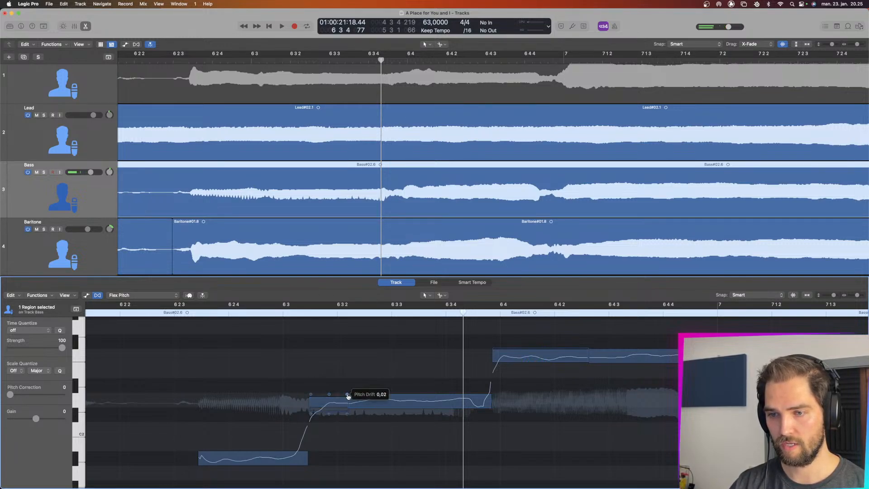
{"action": "left_click", "coordinate": [350, 393]}
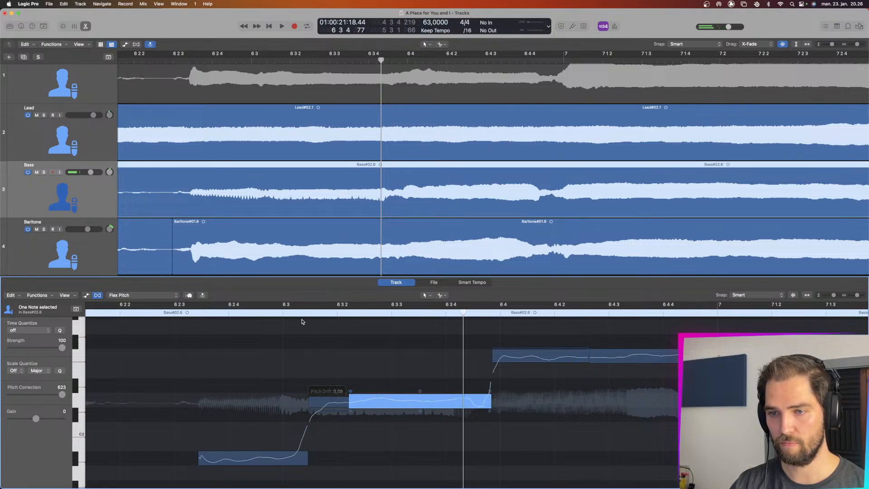
- Replay the three voices from 6 3, and again from about 6 2 3 up to the change at 6 4
{"action": "left_click", "coordinate": [281, 305]}
{"action": "key", "text": "space"}
{"action": "left_click", "coordinate": [200, 306]}
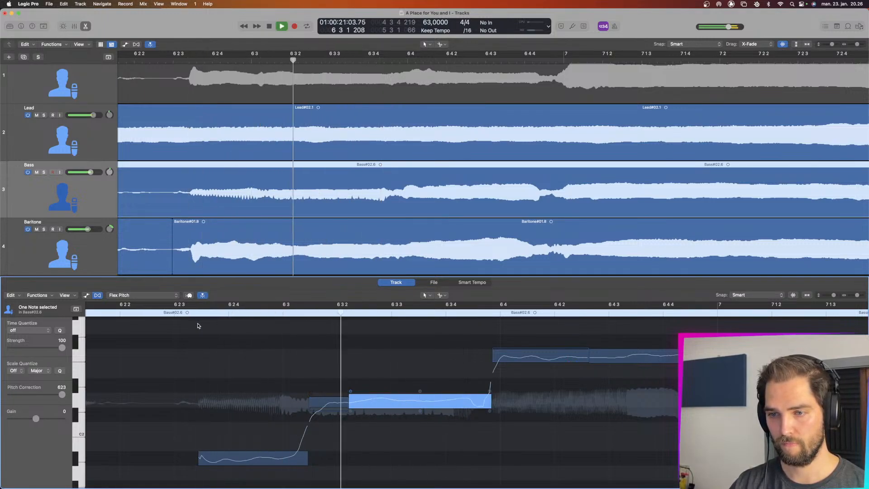
{"action": "left_click", "coordinate": [191, 306]}
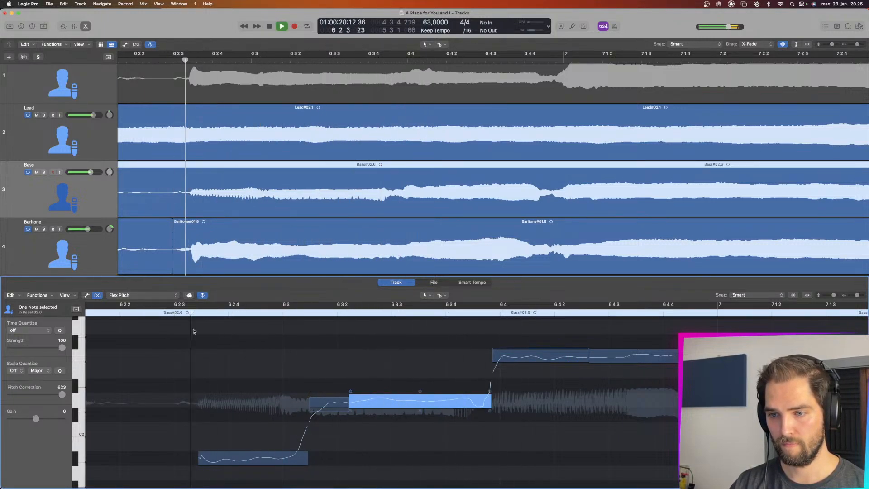
{"action": "key", "text": "space"}
- Smooth the split Bass note before 6 4 with 40% vibrato on the longer part and joining drifts of about 0.07 and 0.12, and replay it
{"action": "left_click", "coordinate": [331, 393]}
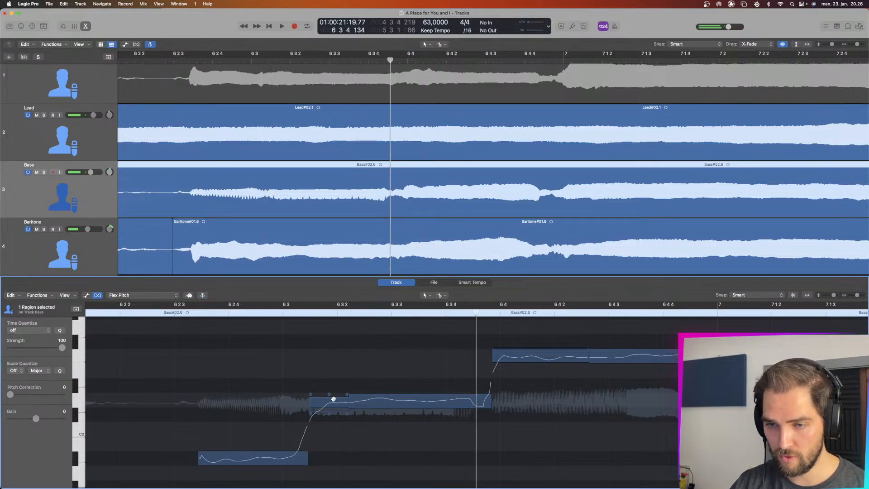
{"action": "left_click_drag", "start_coordinate": [329, 396], "coordinate": [329, 393]}
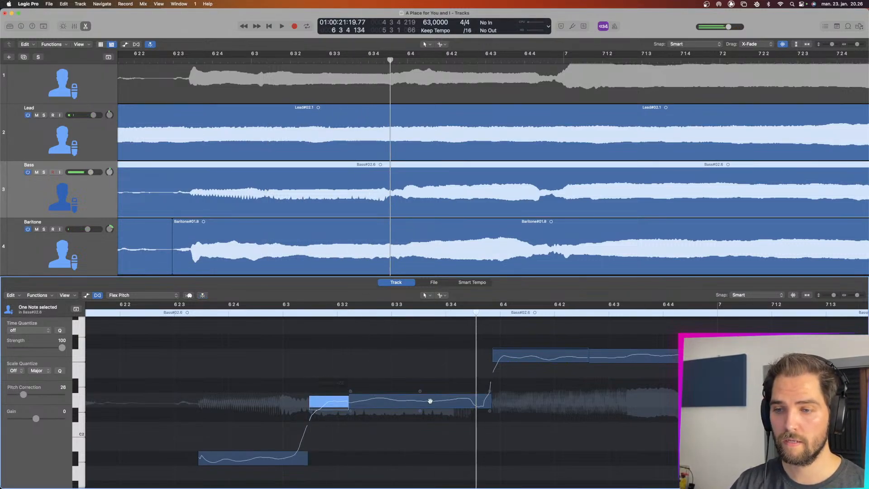
{"action": "left_click_drag", "start_coordinate": [421, 413], "coordinate": [421, 415]}
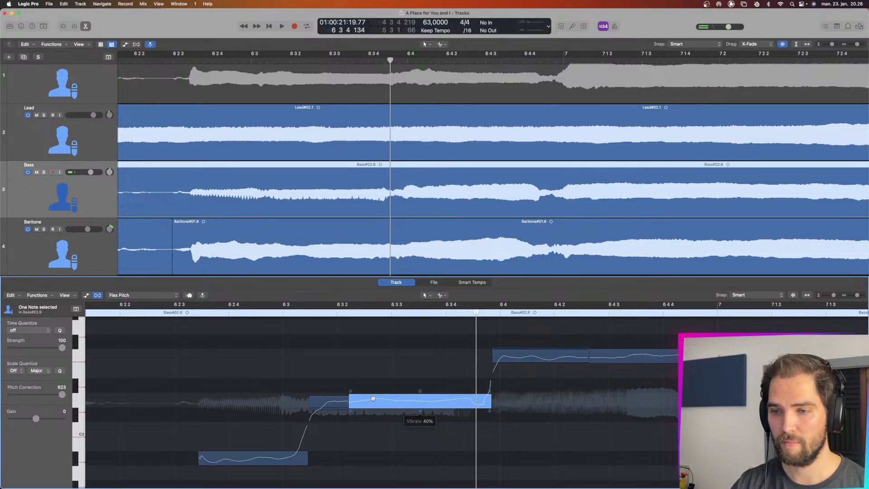
{"action": "left_click_drag", "start_coordinate": [347, 394], "coordinate": [347, 392]}
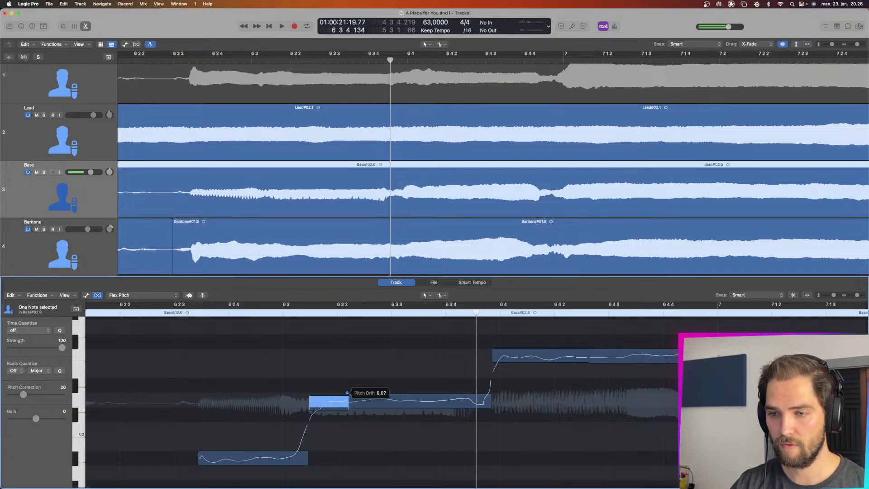
{"action": "left_click", "coordinate": [350, 391]}
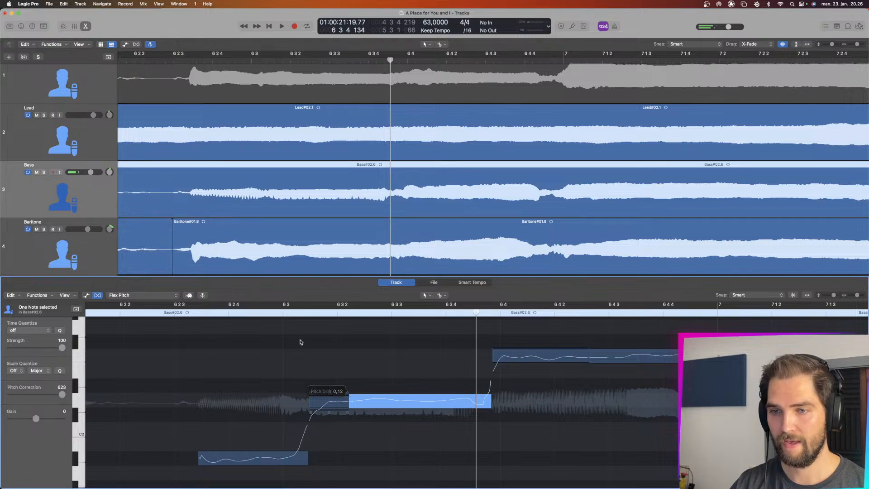
{"action": "left_click", "coordinate": [245, 316]}
{"action": "key", "text": "space"}
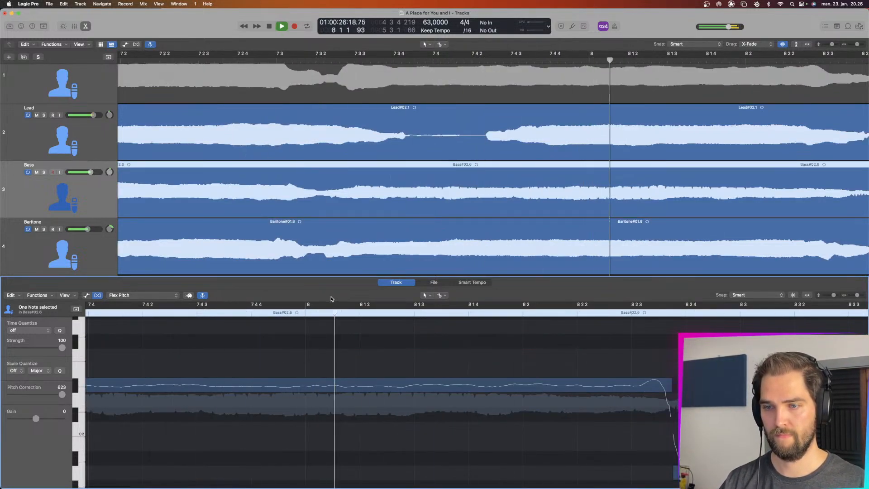
{"action": "key", "text": "space"}
- Unmute the Tenor track and play all four voices together from about 6 2 2
{"action": "scroll", "coordinate": [283, 185], "scroll_direction": "left", "scroll_amount": 5}
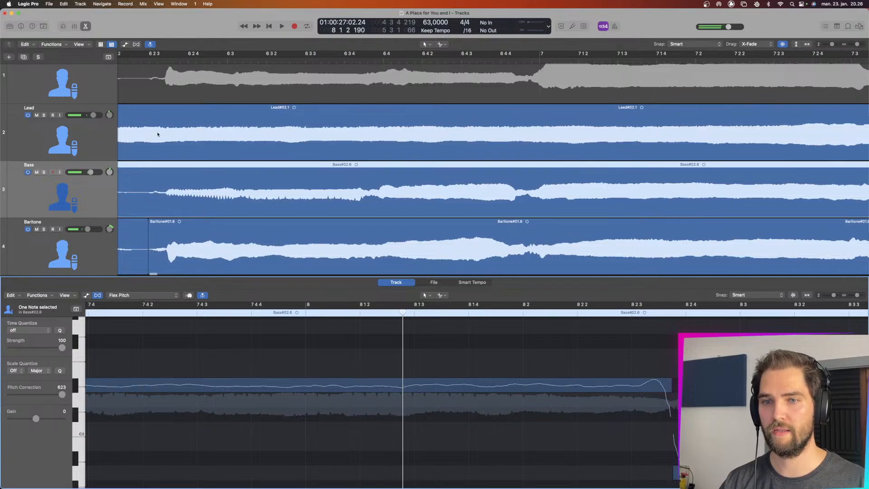
{"action": "scroll", "coordinate": [26, 77], "scroll_direction": "up", "scroll_amount": 1}
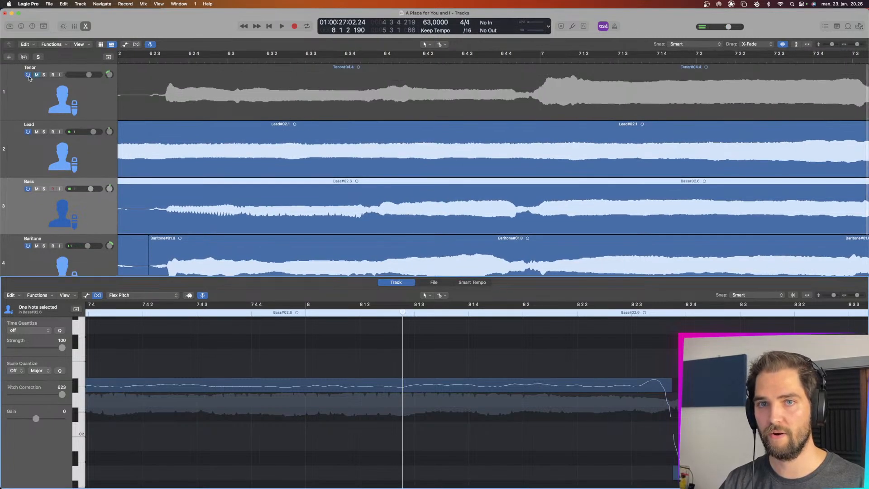
{"action": "left_click", "coordinate": [36, 75]}
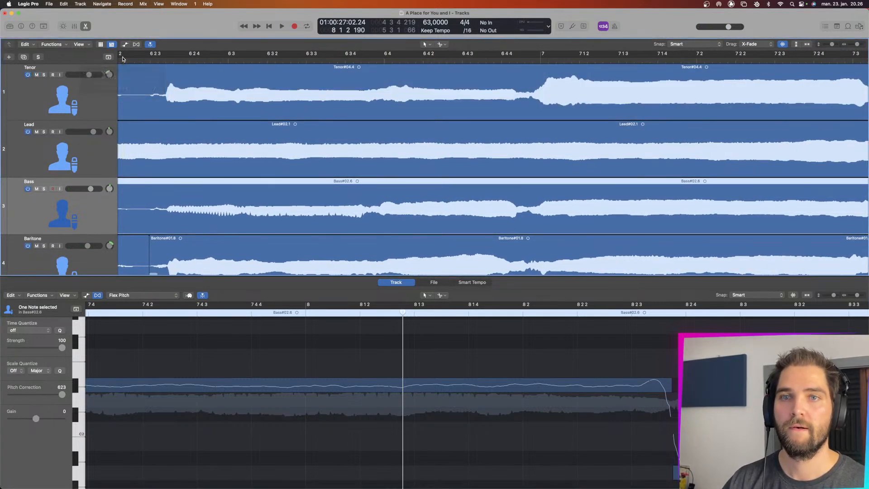
{"action": "double_click", "coordinate": [122, 60]}
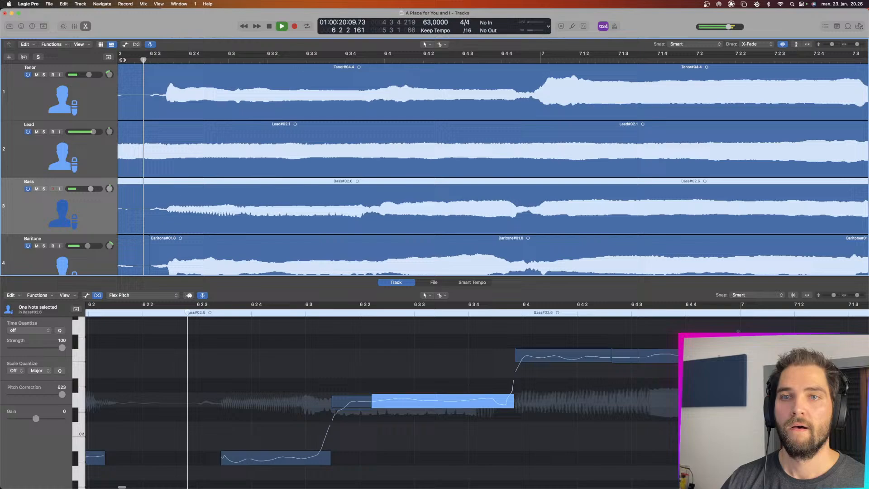
{"action": "left_click", "coordinate": [132, 61]}
{"action": "key", "text": "space"}
- Split the Tenor region in the silence before 6 2 3 and move the following F3 note's start to 6 2 3 103
{"action": "left_click", "coordinate": [140, 79]}
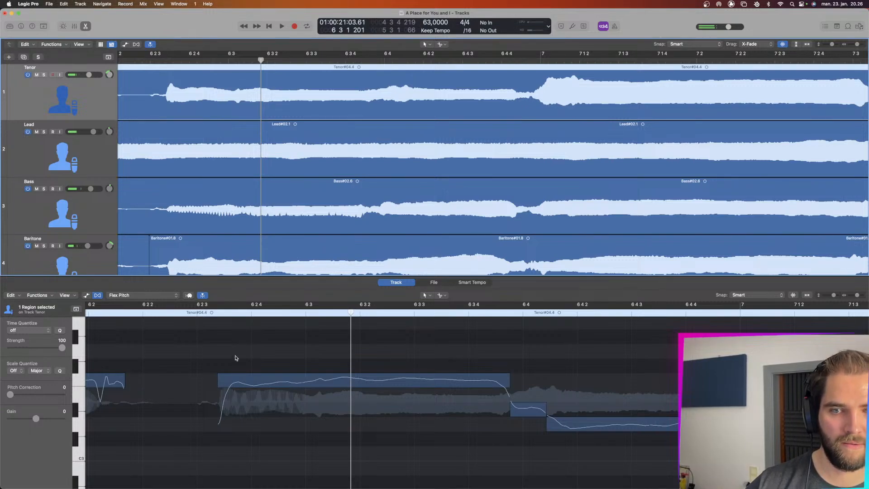
{"action": "scroll", "coordinate": [215, 217], "scroll_direction": "left", "scroll_amount": 5}
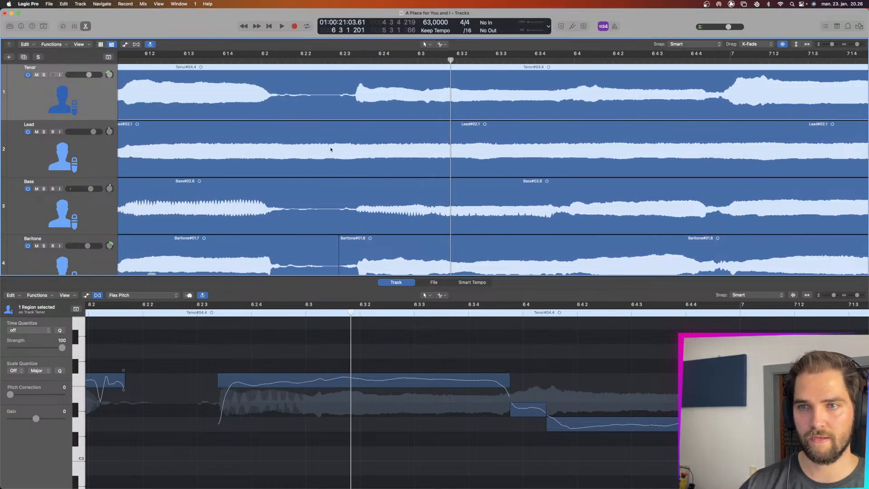
{"action": "left_click", "coordinate": [334, 97]}
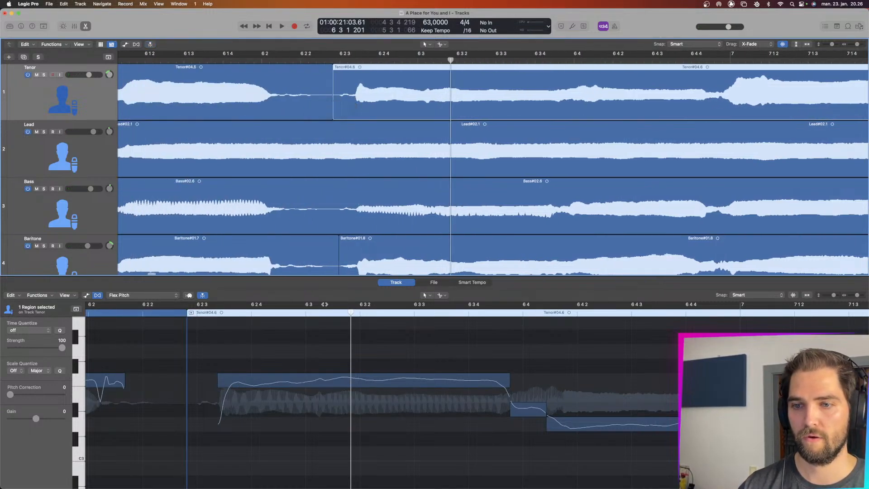
{"action": "left_click_drag", "start_coordinate": [218, 382], "coordinate": [220, 381]}
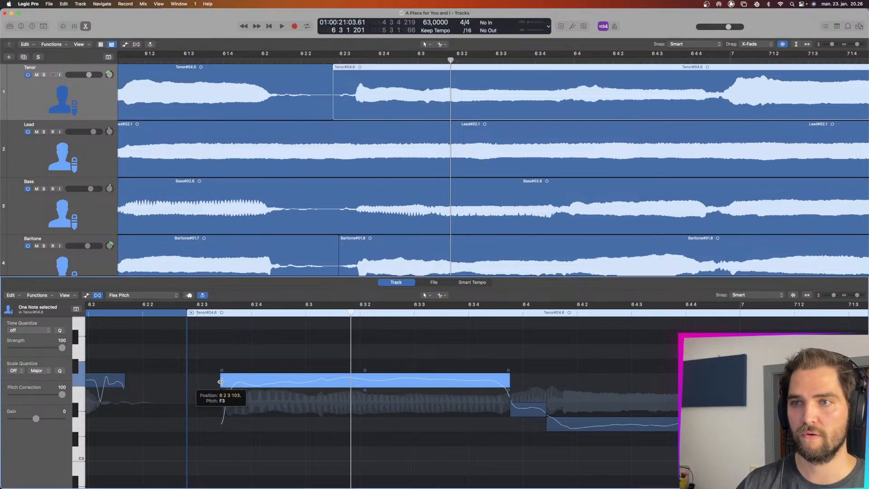
- Replay the four voices repeatedly from the Tenor entrance after 6 2 3 to check the chord
{"action": "left_click", "coordinate": [279, 68]}
{"action": "key", "text": "space"}
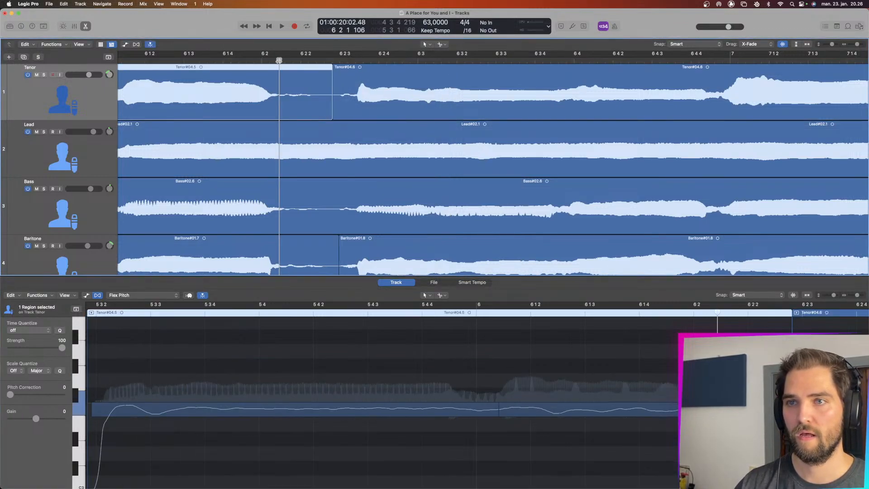
{"action": "left_click", "coordinate": [402, 88]}
{"action": "key", "text": "space"}
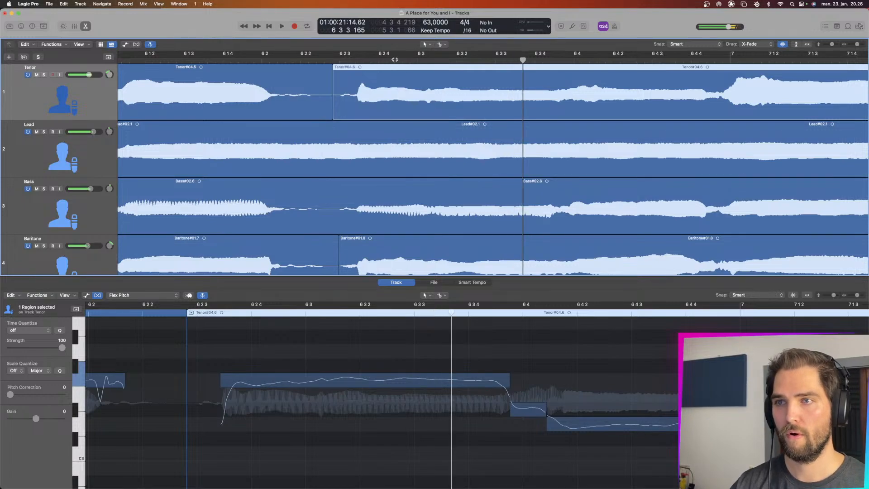
{"action": "left_click", "coordinate": [360, 59]}
{"action": "key", "text": "space"}
{"action": "key", "text": "space"}
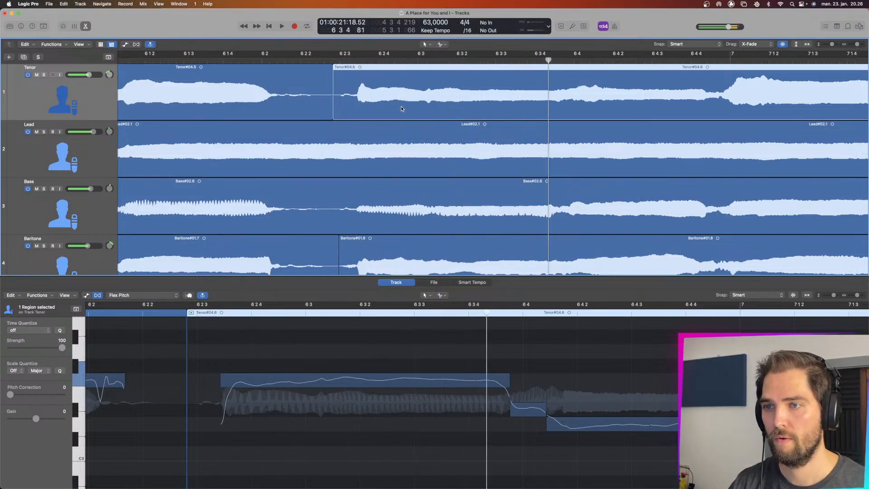
{"action": "left_click", "coordinate": [359, 60]}
{"action": "key", "text": "space"}
{"action": "key", "text": "space"}
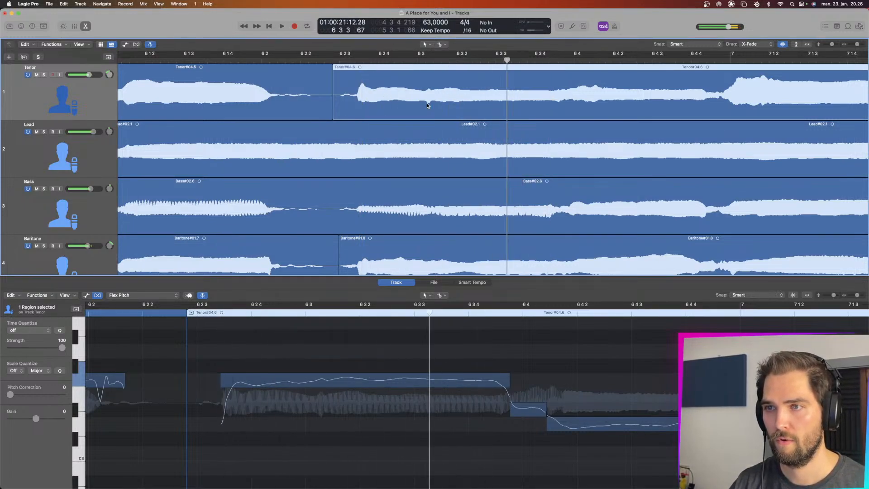
- Split the long Tenor F3 note at about 6 3 and replay it from about 6 2 3
{"action": "left_click", "coordinate": [313, 384]}
{"action": "left_click", "coordinate": [299, 383]}
{"action": "left_click", "coordinate": [323, 378]}
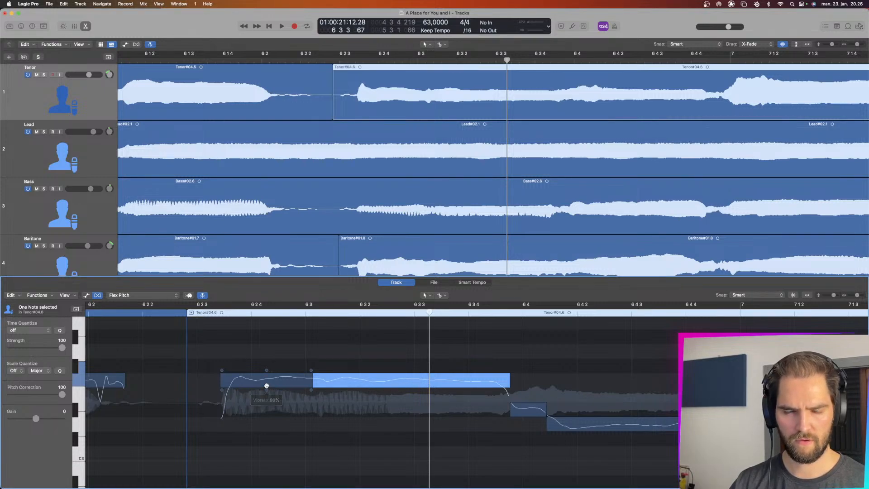
{"action": "left_click", "coordinate": [202, 309]}
{"action": "key", "text": "space"}
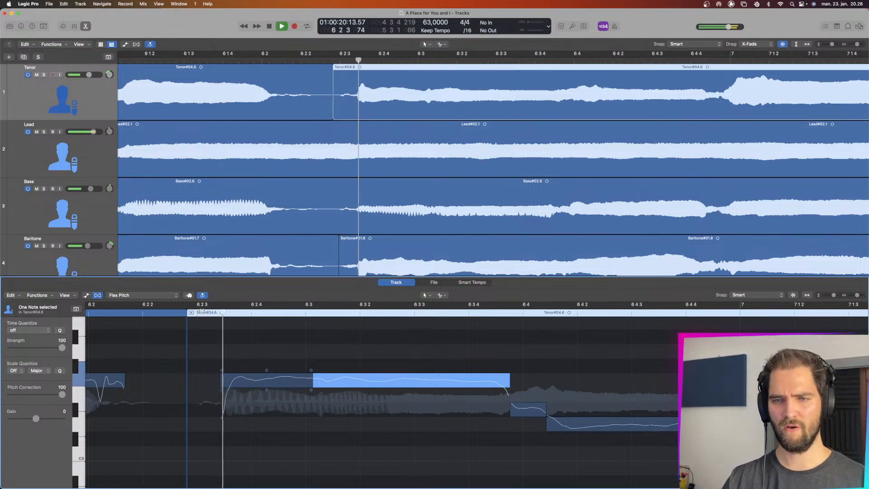
{"action": "key", "text": "space"}
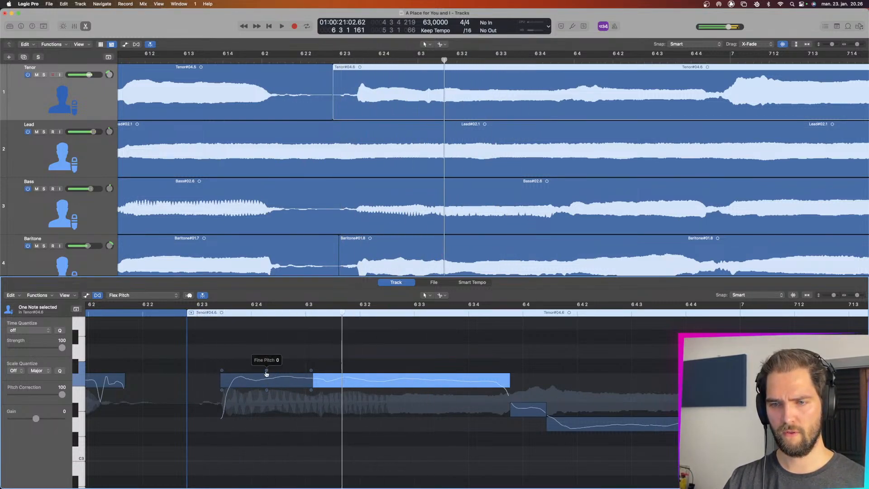
- Set the first Tenor part's fine pitch to about -3 and ending drift to -0.04, the second part's starting drift to -0.02, and replay
{"action": "left_click", "coordinate": [266, 370]}
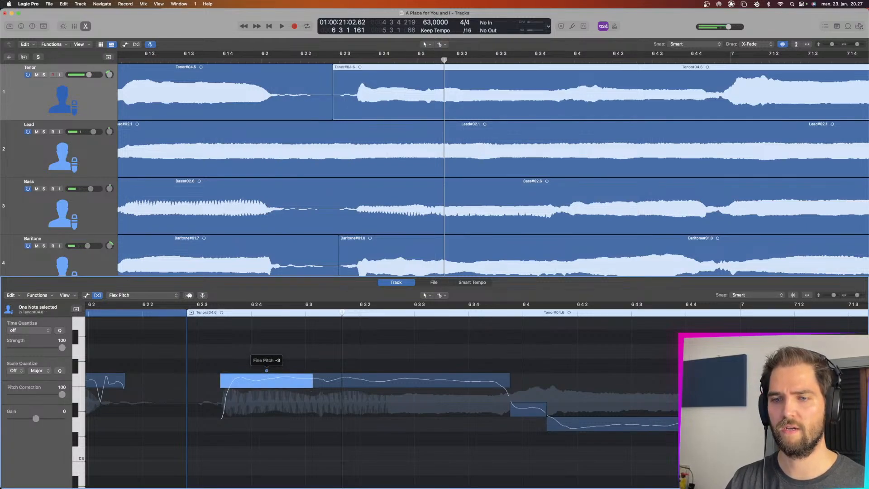
{"action": "left_click_drag", "start_coordinate": [267, 371], "coordinate": [311, 372]}
{"action": "left_click", "coordinate": [310, 370]}
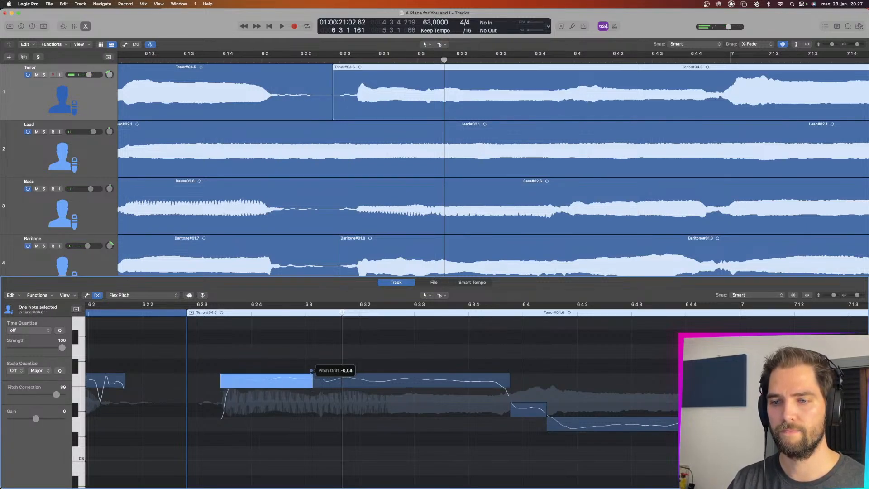
{"action": "left_click", "coordinate": [412, 370]}
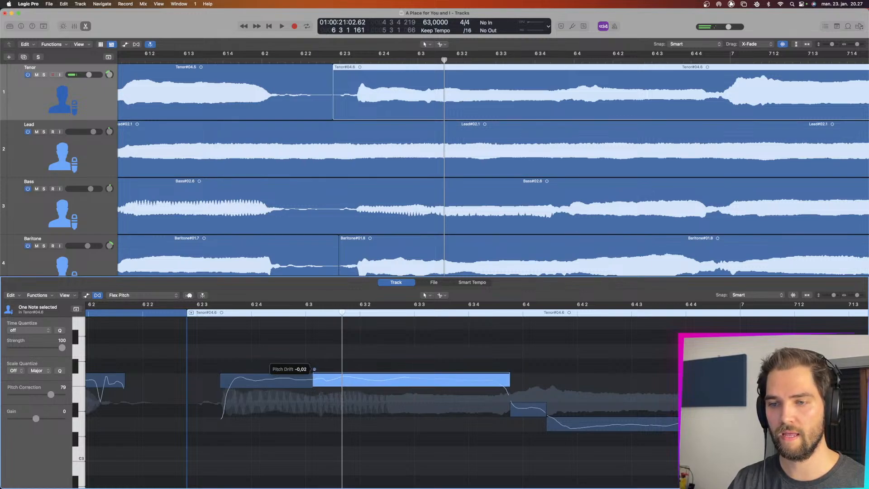
{"action": "left_click", "coordinate": [164, 316]}
{"action": "key", "text": "space"}
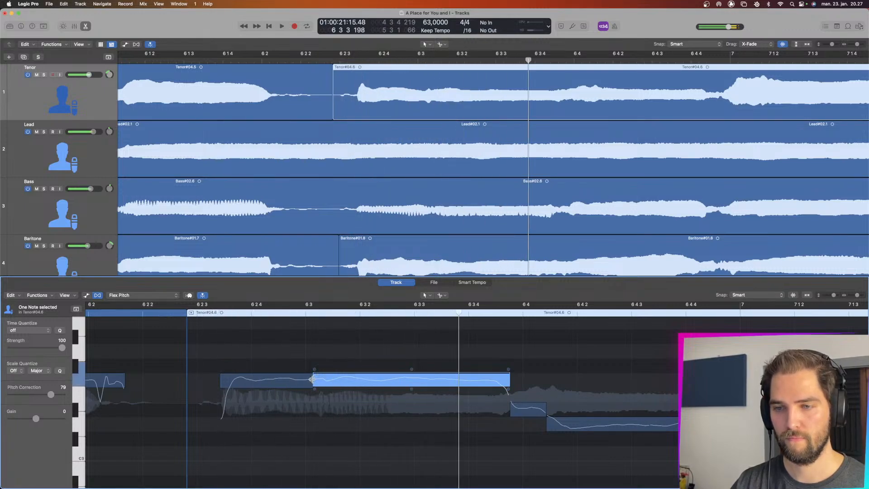
- Move the boundary between the two Tenor F3 parts slightly earlier, to about 6 3, and replay the passage several times
{"action": "left_click_drag", "start_coordinate": [312, 379], "coordinate": [307, 379]}
{"action": "left_click", "coordinate": [173, 315]}
{"action": "key", "text": "space"}
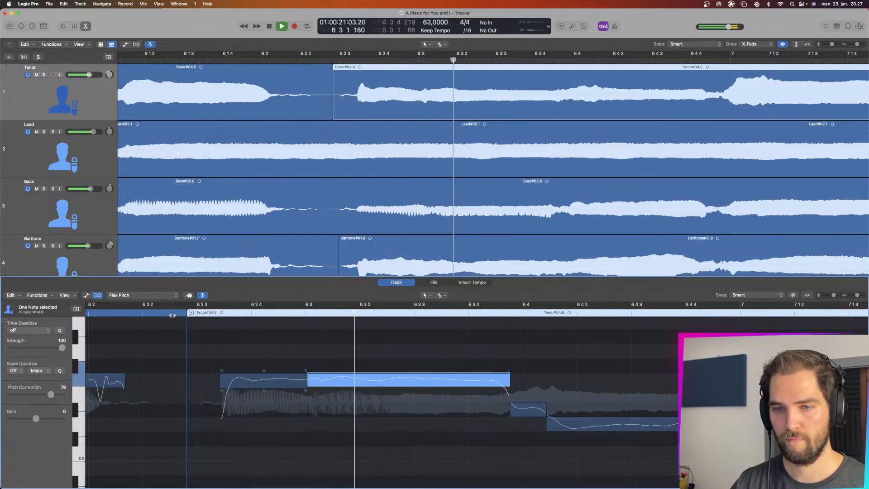
{"action": "left_click", "coordinate": [156, 314]}
{"action": "left_click", "coordinate": [155, 313]}
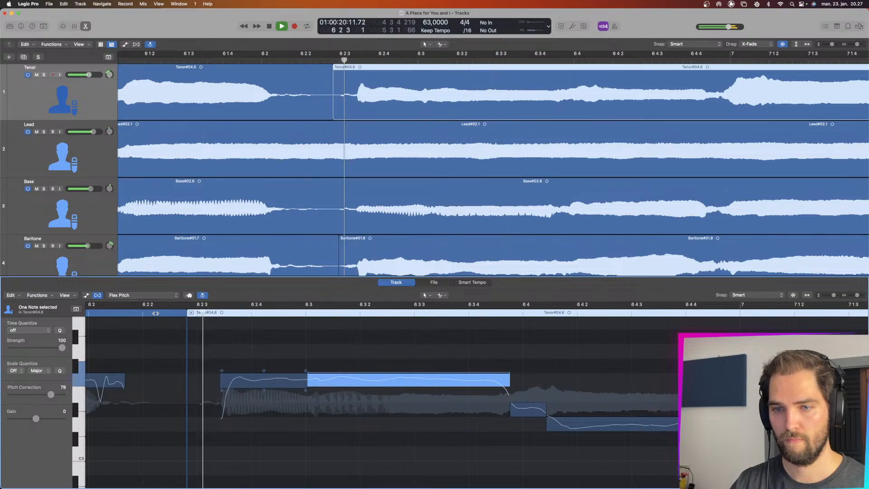
{"action": "left_click", "coordinate": [155, 313]}
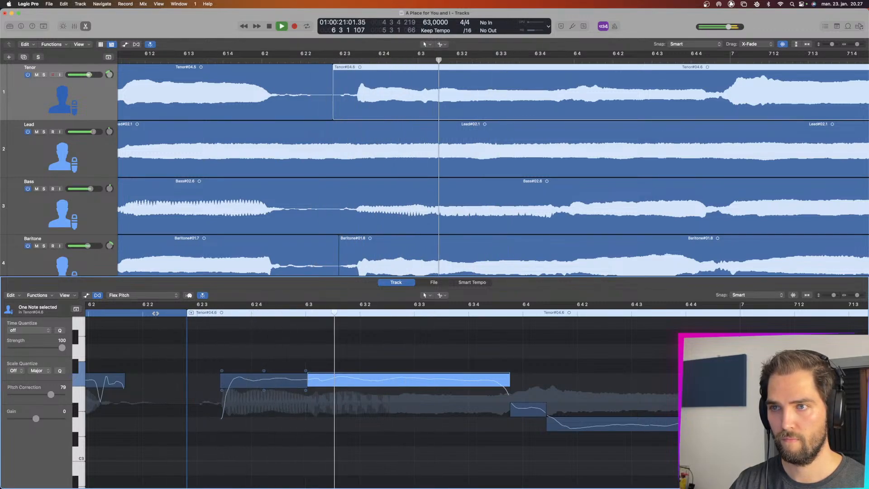
{"action": "left_click", "coordinate": [155, 313]}
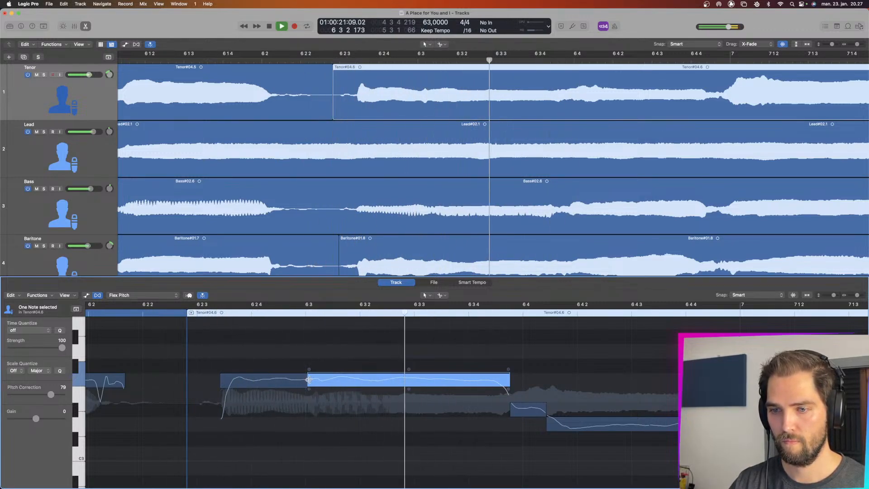
- Try moving the boundary between the two Tenor F3 parts past 6 3, replay it, and undo the move
{"action": "left_click_drag", "start_coordinate": [308, 379], "coordinate": [324, 379]}
{"action": "left_click", "coordinate": [140, 312]}
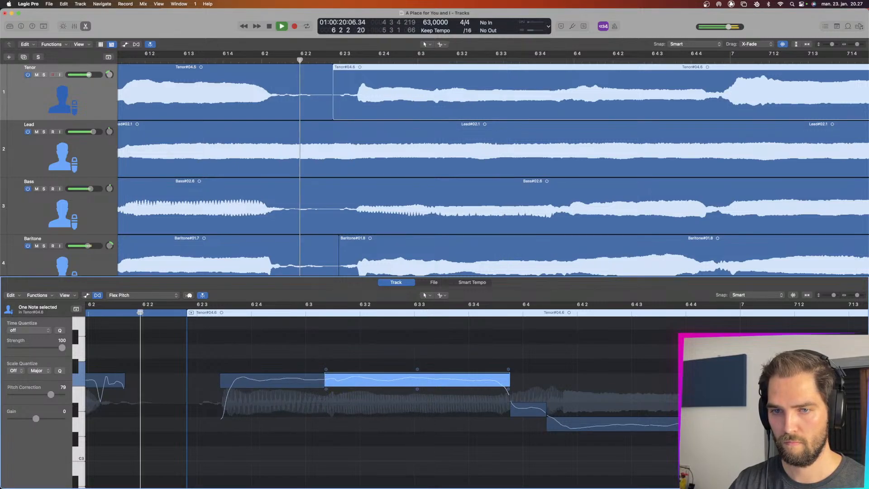
{"action": "left_click", "coordinate": [140, 312]}
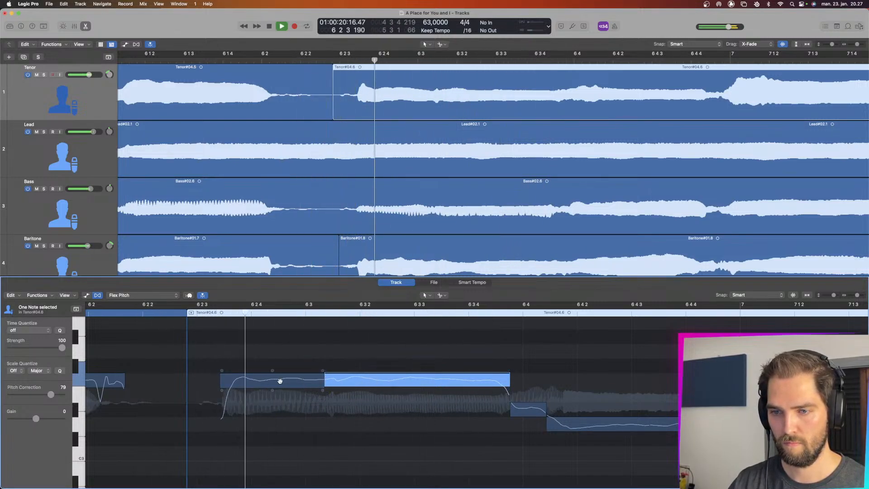
{"action": "key", "text": "space"}
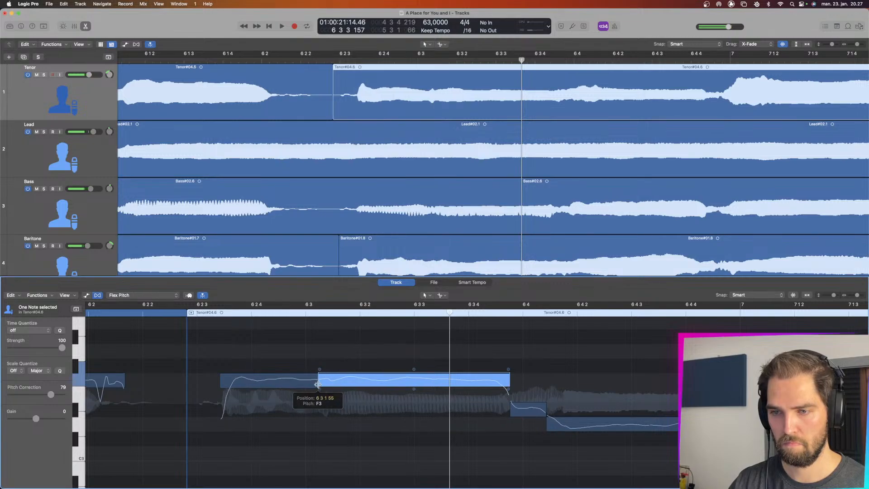
{"action": "key", "text": "super+z"}
- Replay the four voices from about 6 2 2 through the chord change at 6 4
{"action": "left_click", "coordinate": [158, 315]}
{"action": "key", "text": "space"}
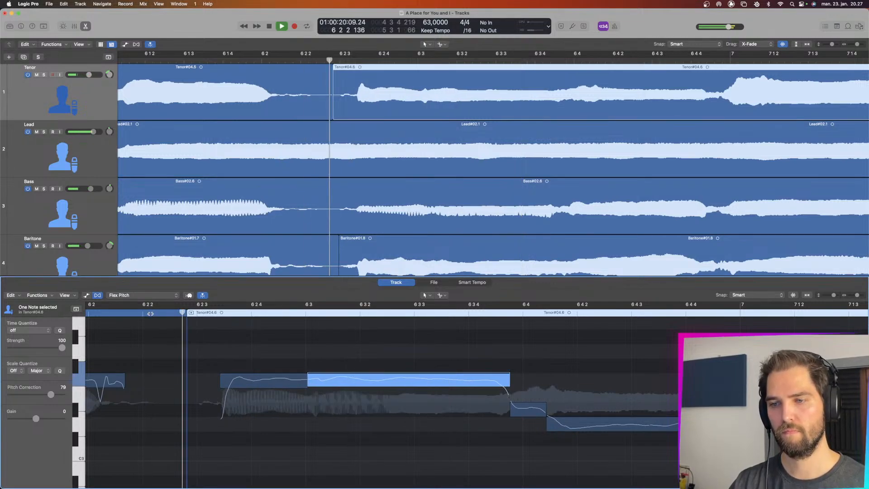
{"action": "key", "text": "space"}
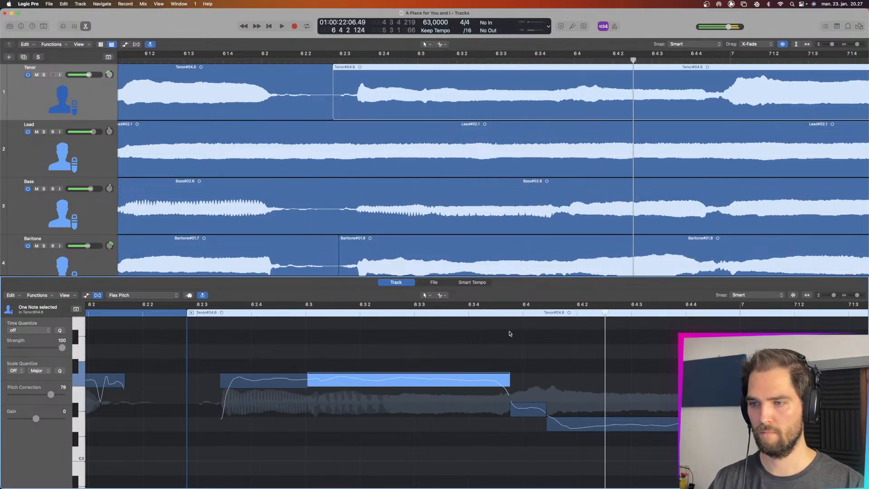
- Pitch the short Tenor note near 6 4 to D3, start it at about 6 3 4 160, and replay the phrase
{"action": "left_click_drag", "start_coordinate": [568, 445], "coordinate": [505, 423]}
{"action": "left_click", "coordinate": [528, 434]}
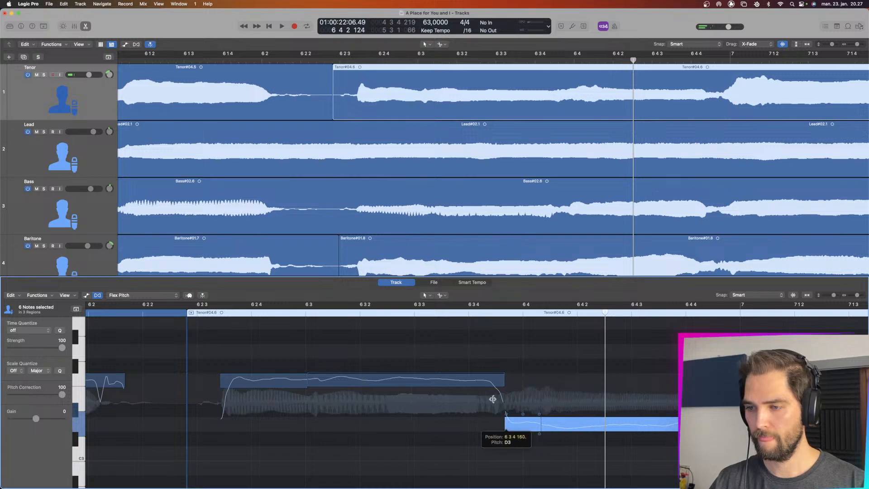
{"action": "double_click", "coordinate": [383, 315]}
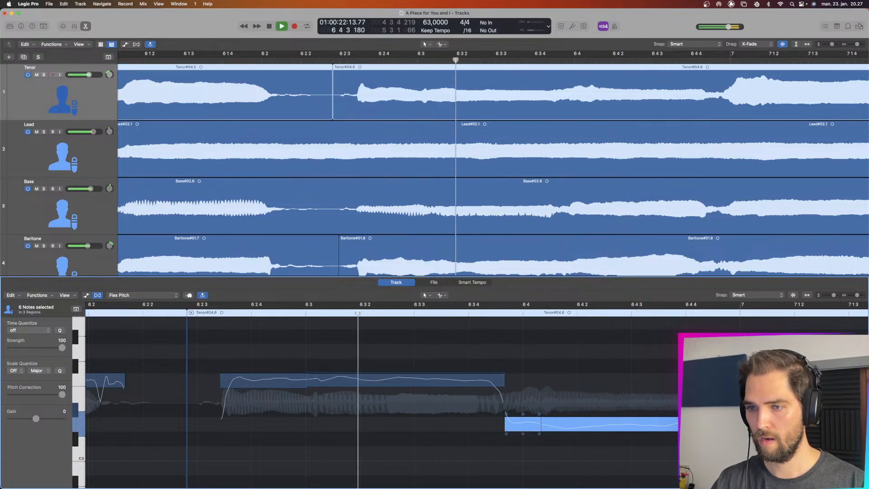
{"action": "left_click", "coordinate": [229, 313]}
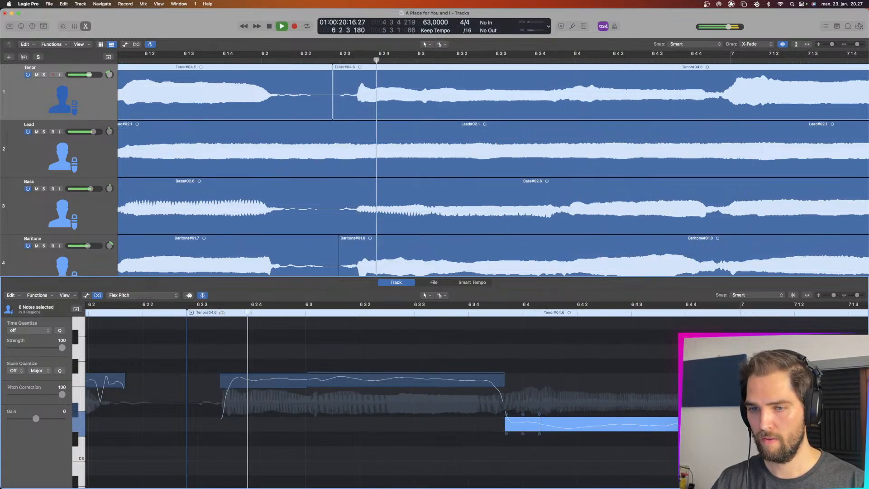
{"action": "left_click", "coordinate": [223, 312]}
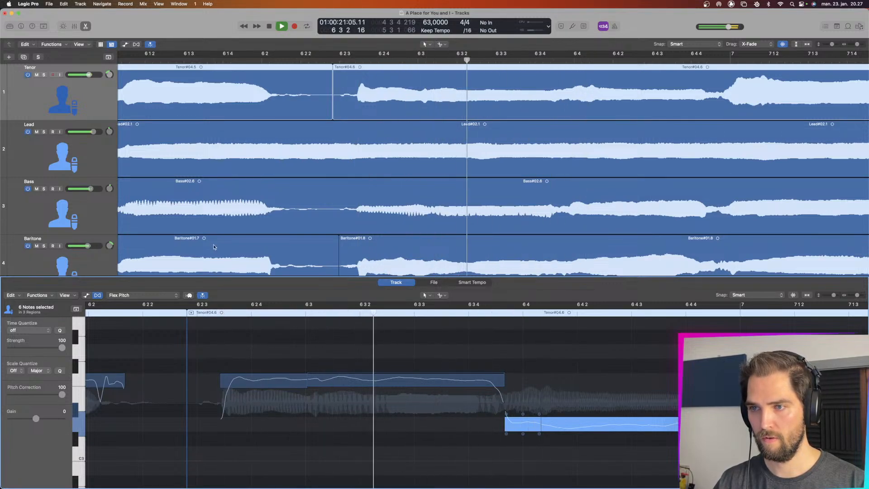
{"action": "key", "text": "space"}
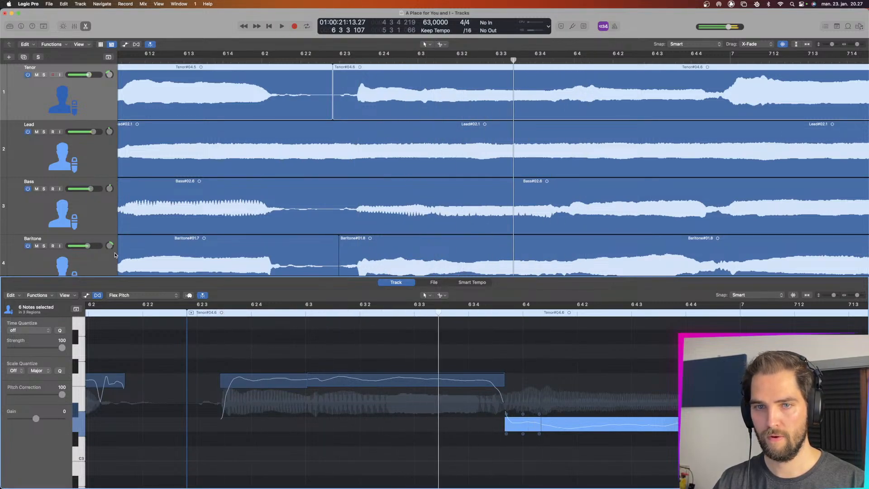
- Turn the Baritone track off and replay the other three voices from about 6 2 3
{"action": "left_click", "coordinate": [27, 246]}
{"action": "key", "text": "space"}
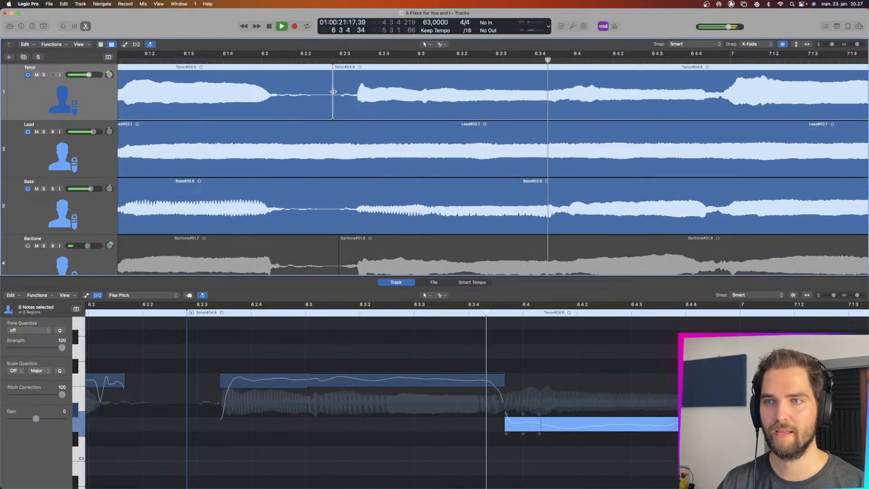
{"action": "left_click", "coordinate": [340, 59]}
{"action": "left_click", "coordinate": [341, 59]}
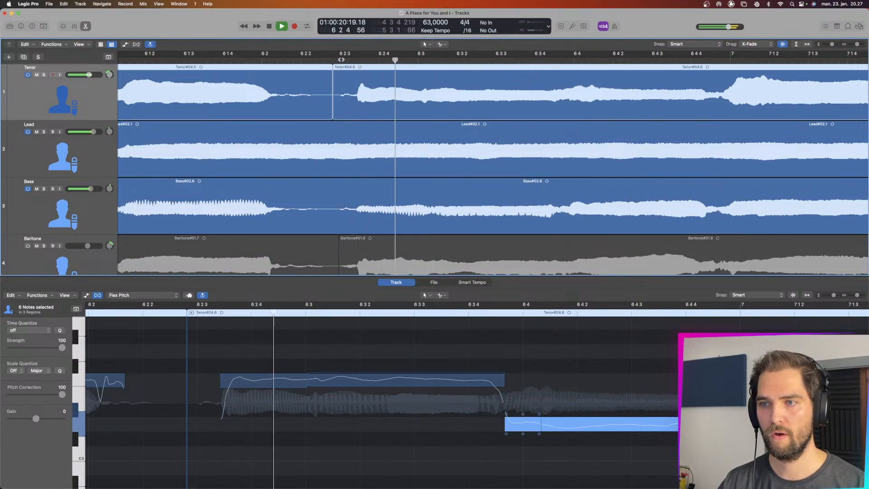
{"action": "left_click", "coordinate": [341, 59]}
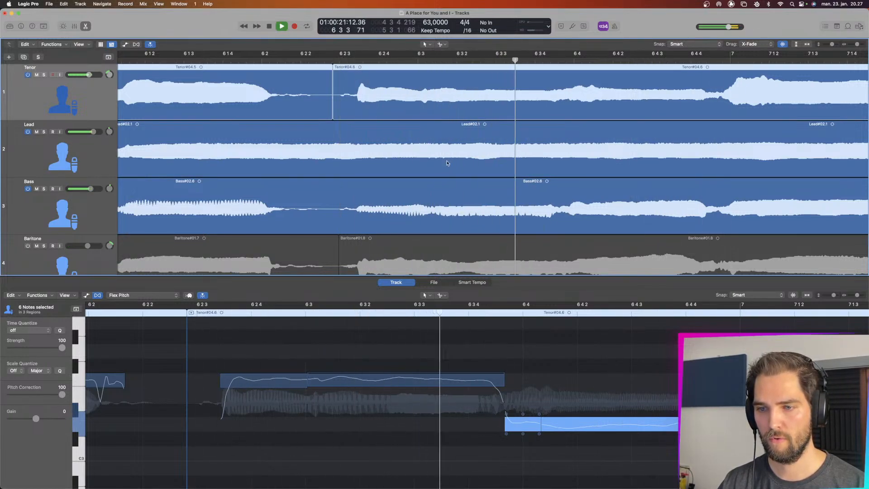
{"action": "key", "text": "space"}
- Move the boundary between the two Tenor F3 parts to about 6 3 1 22 and replay it against the Lead and Bass
{"action": "left_click_drag", "start_coordinate": [308, 381], "coordinate": [311, 380]}
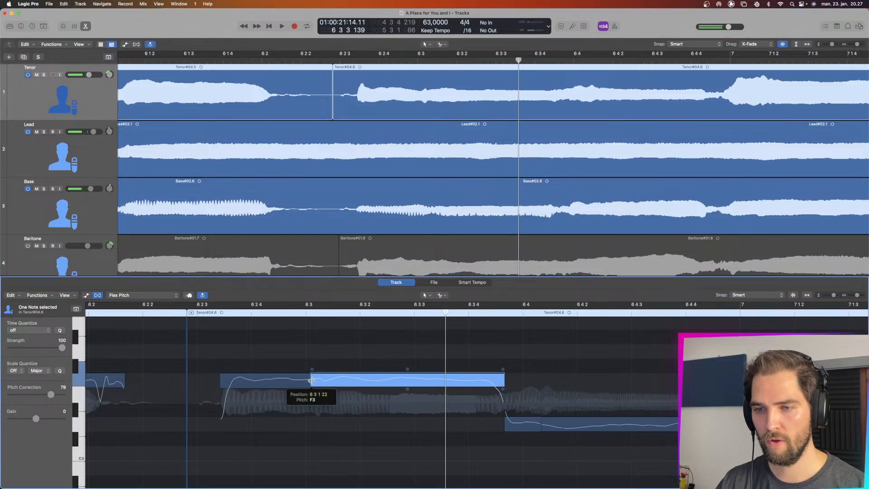
{"action": "left_click", "coordinate": [528, 216]}
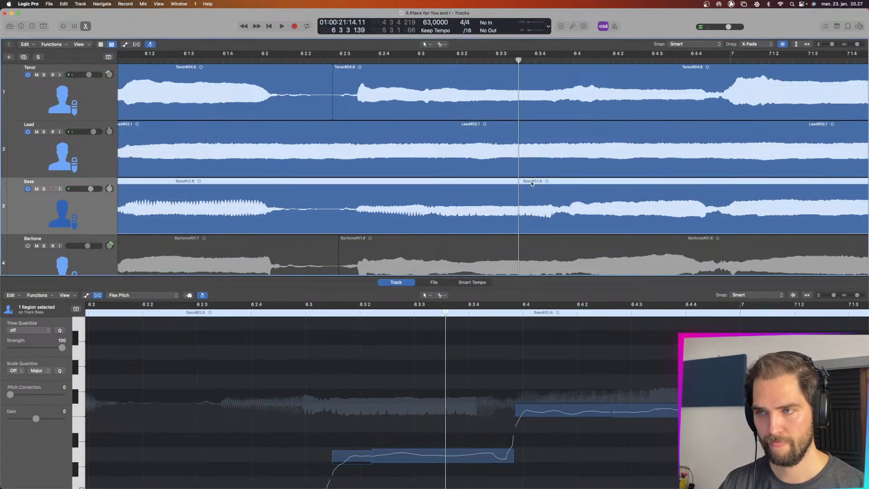
{"action": "left_click", "coordinate": [507, 87]}
{"action": "left_click", "coordinate": [202, 313]}
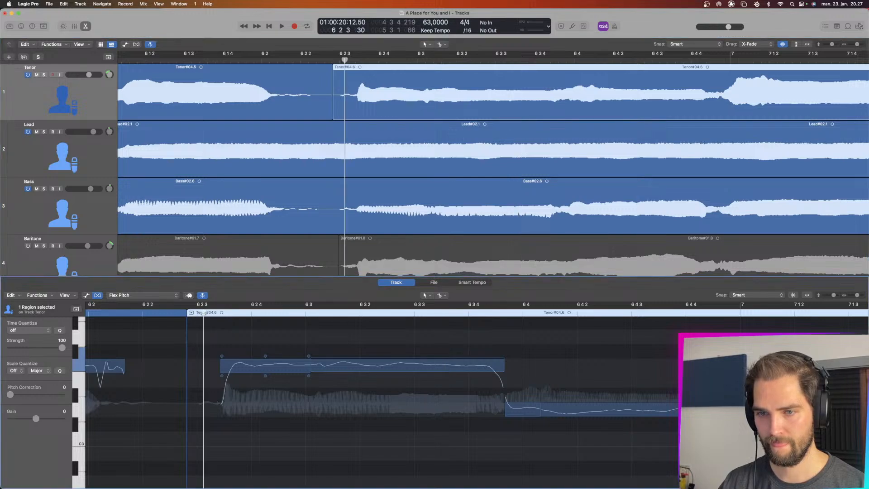
{"action": "key", "text": "space"}
{"action": "left_click", "coordinate": [202, 313]}
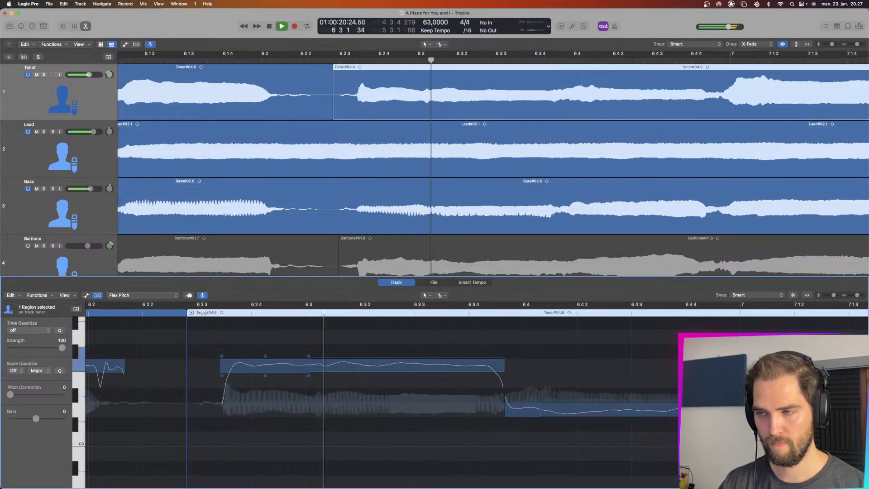
{"action": "key", "text": "space"}
- Nudge the boundary between the two Tenor F3 parts slightly later again and replay the three voices
{"action": "left_click", "coordinate": [313, 370]}
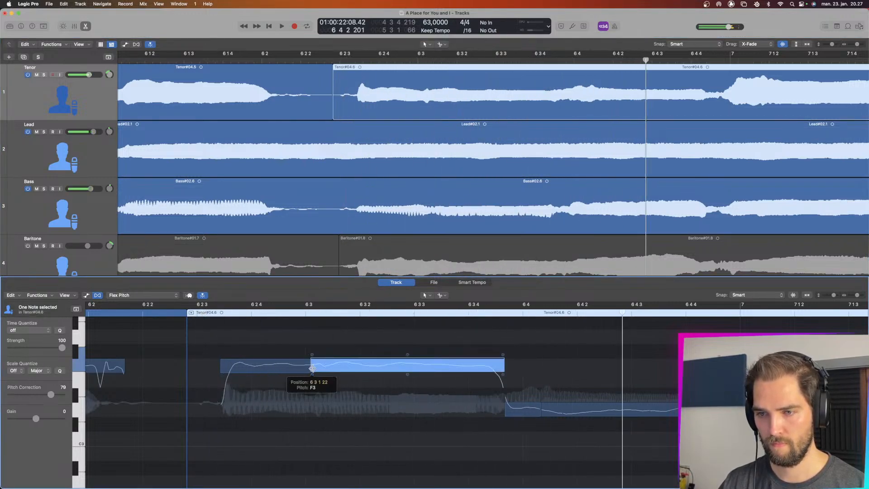
{"action": "left_click", "coordinate": [214, 313]}
{"action": "key", "text": "space"}
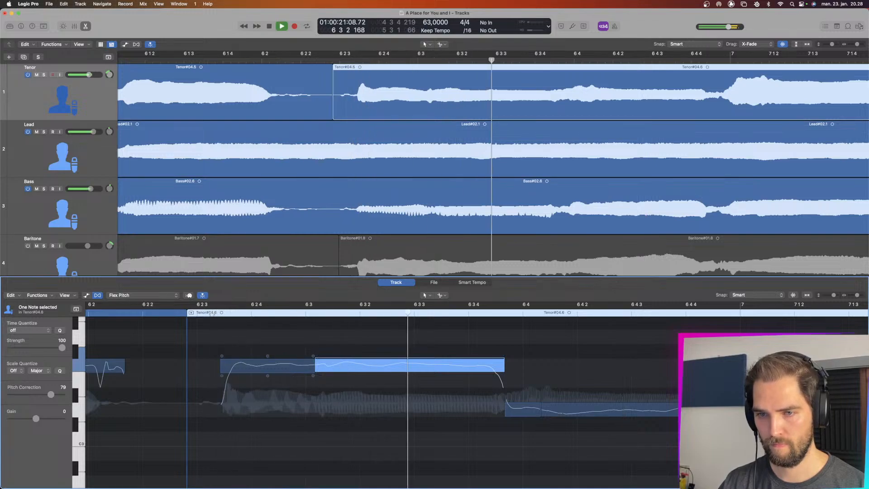
{"action": "left_click", "coordinate": [213, 313]}
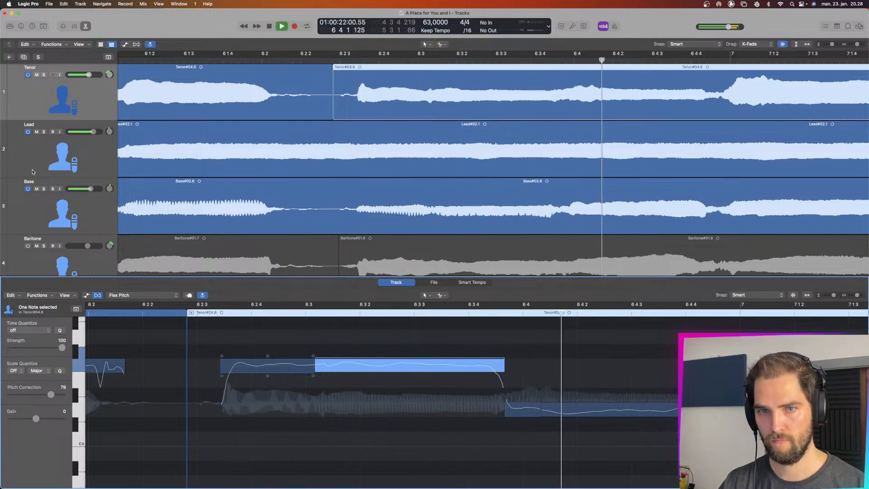
- Turn the Baritone track back on and replay all four voices from about 6 2 3
{"action": "left_click", "coordinate": [31, 246]}
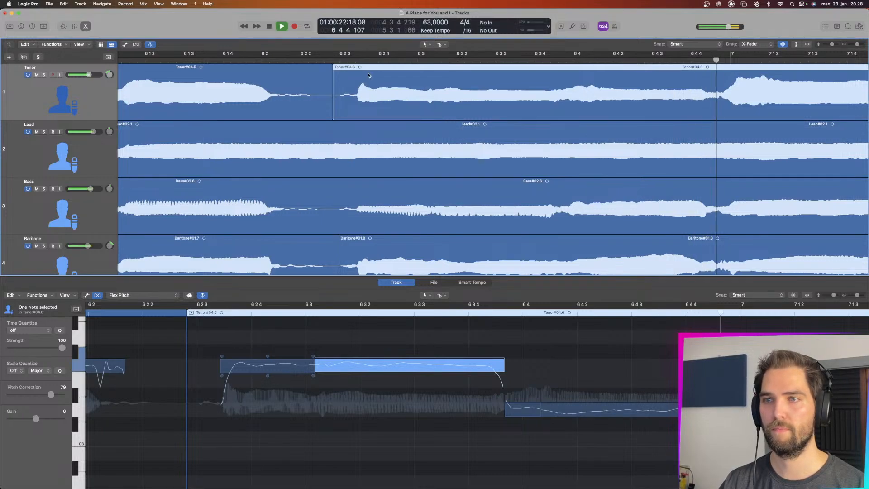
{"action": "scroll", "coordinate": [317, 100], "scroll_direction": "left", "scroll_amount": 10}
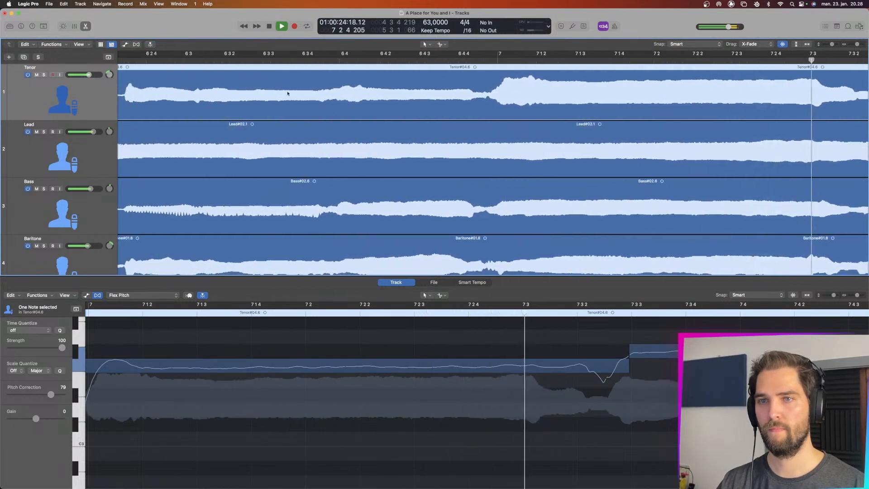
{"action": "left_click", "coordinate": [216, 60]}
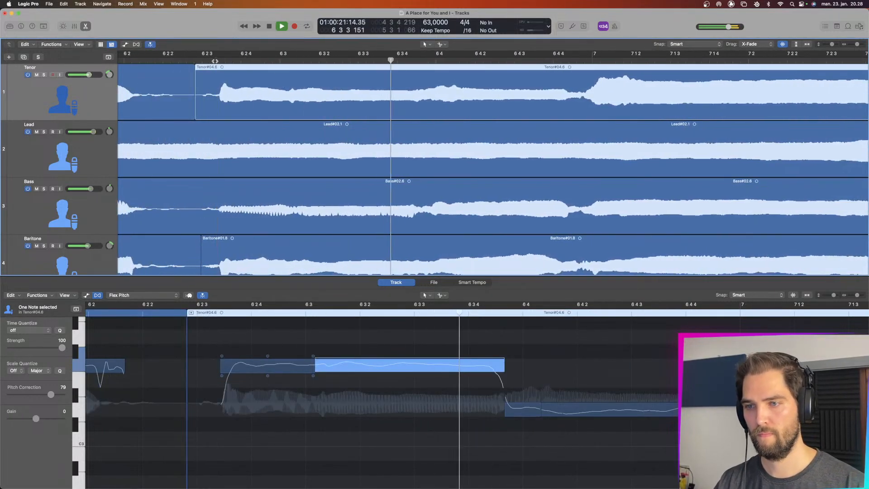
{"action": "left_click", "coordinate": [216, 60]}
- Move the change between the first two Baritone notes after 6 2 3 slightly later, and replay from about 6 2 2
{"action": "left_click", "coordinate": [337, 247]}
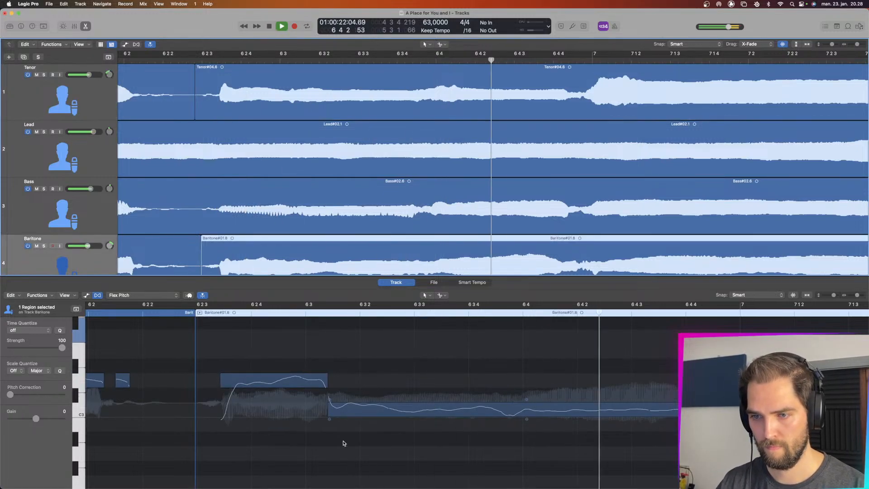
{"action": "key", "text": "space"}
{"action": "left_click", "coordinate": [330, 415]}
{"action": "left_click_drag", "start_coordinate": [330, 415], "coordinate": [335, 414]}
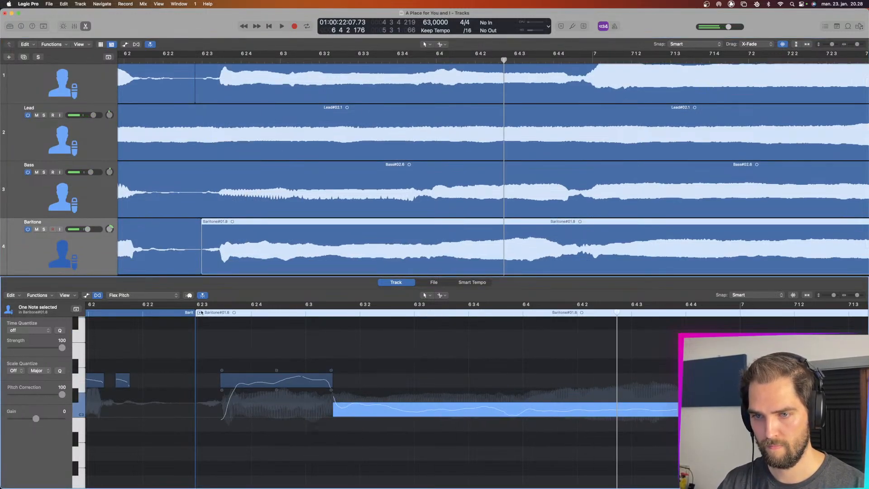
{"action": "key", "text": "space"}
{"action": "left_click", "coordinate": [159, 309]}
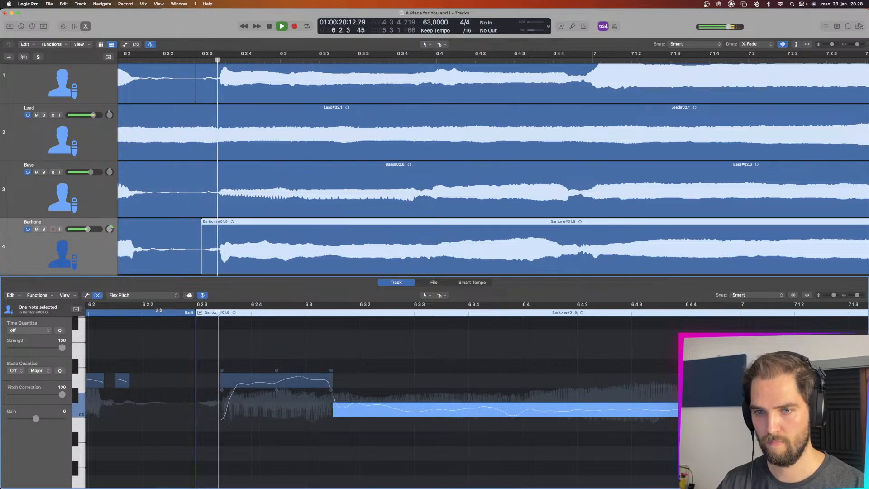
{"action": "key", "text": "space"}
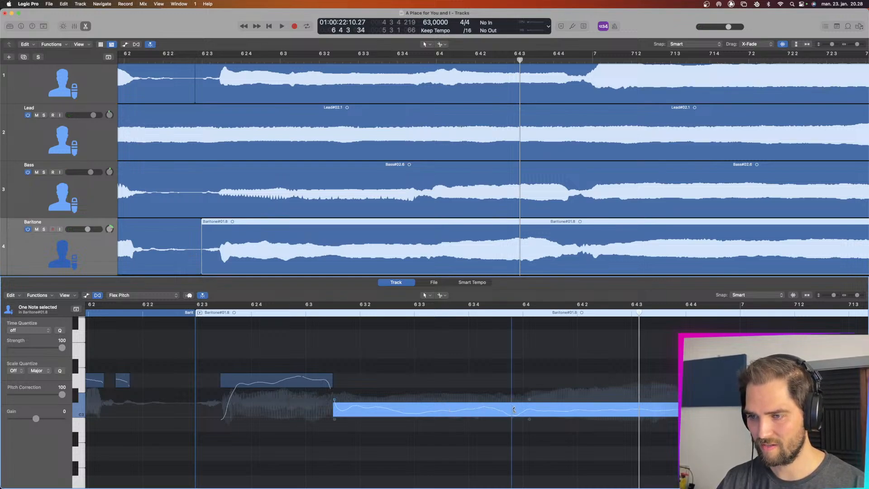
- Try splitting the long Baritone note just before 6 4, isolating a short piece there, and adjusting the parts' pitch drift
{"action": "left_click", "coordinate": [514, 410]}
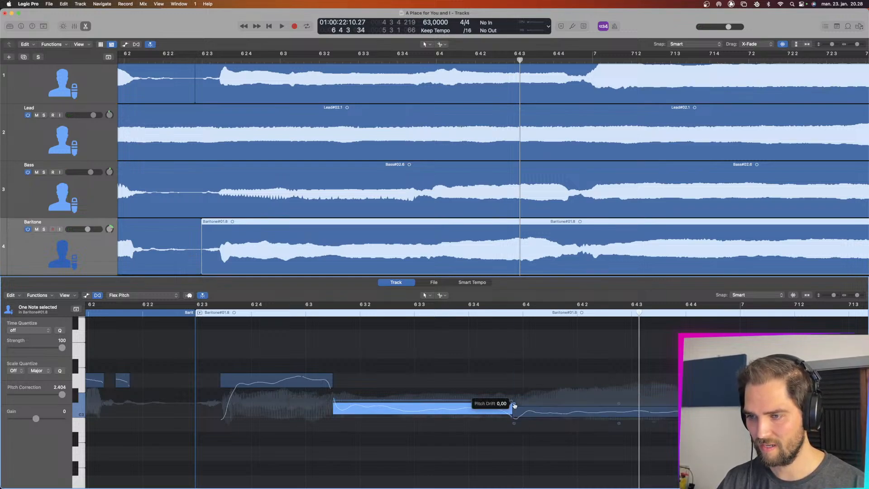
{"action": "left_click", "coordinate": [542, 415]}
{"action": "left_click", "coordinate": [482, 412]}
{"action": "double_click", "coordinate": [466, 410]}
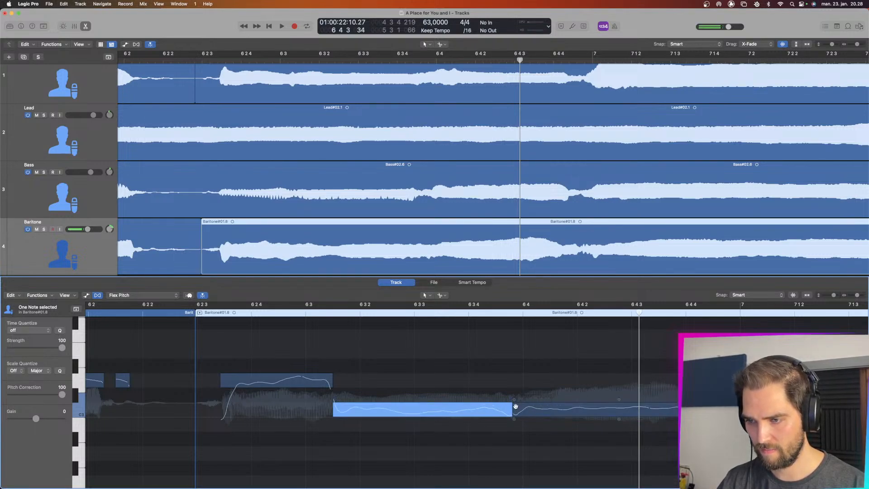
{"action": "left_click", "coordinate": [514, 400]}
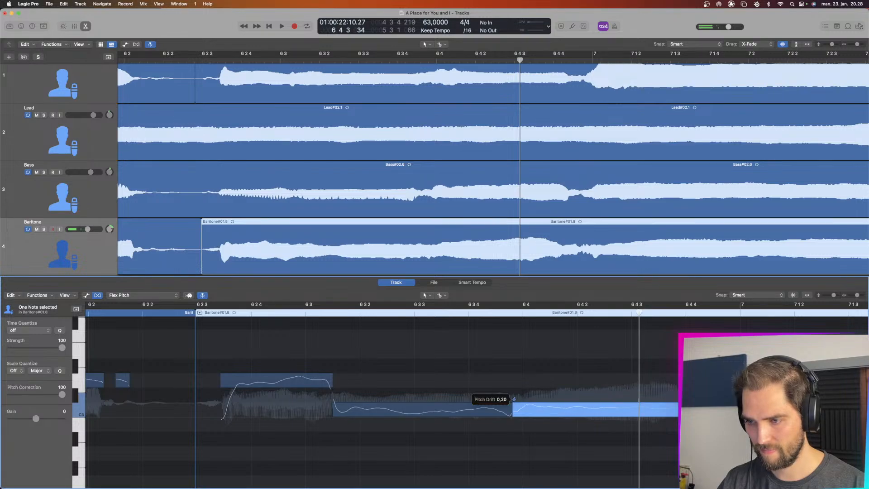
{"action": "left_click", "coordinate": [501, 409]}
{"action": "double_click", "coordinate": [506, 409]}
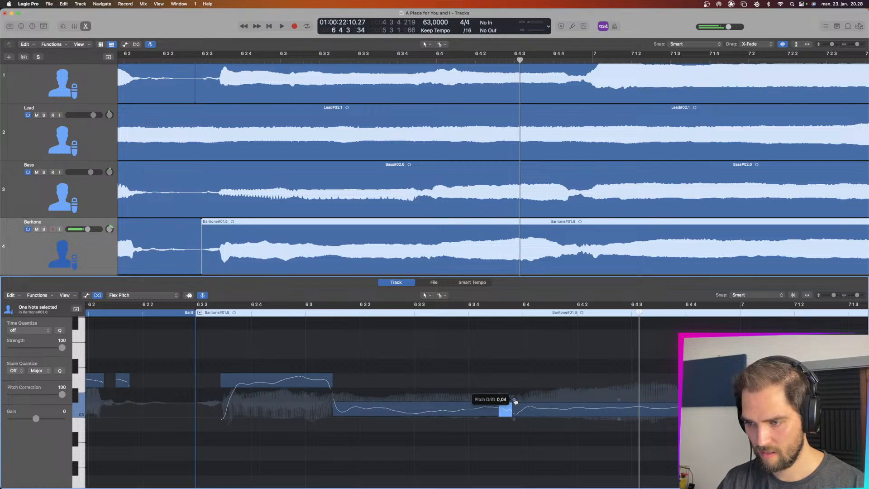
{"action": "left_click", "coordinate": [514, 400]}
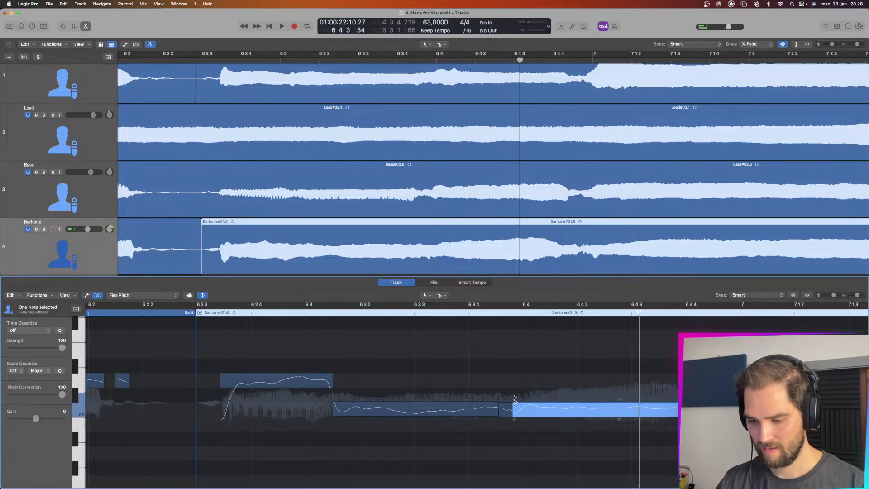
- Undo the splits and drift edits on the long Baritone note and set its vibrato to 52%
{"action": "key", "text": "super+z"}
{"action": "key", "text": "super+z"}
{"action": "key", "text": "super+z"}
{"action": "key", "text": "super+z"}
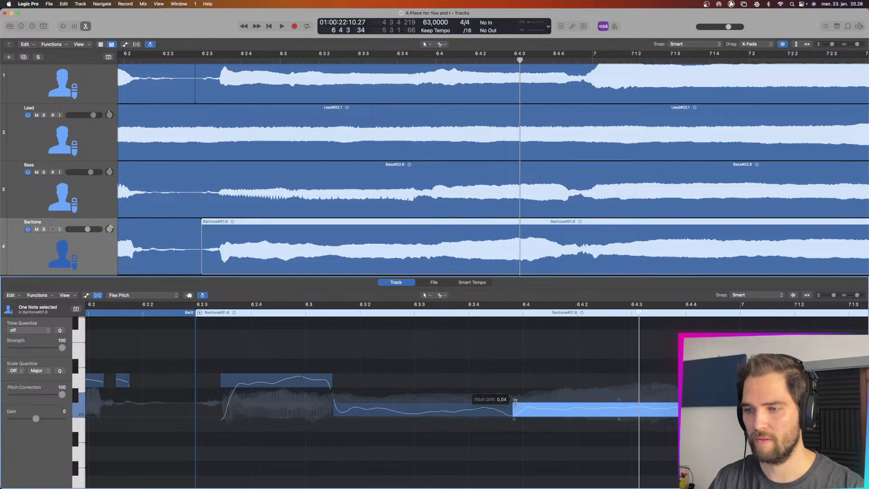
{"action": "key", "text": "super+z"}
{"action": "key", "text": "super+z"}
{"action": "key", "text": "super+z"}
{"action": "key", "text": "super+z"}
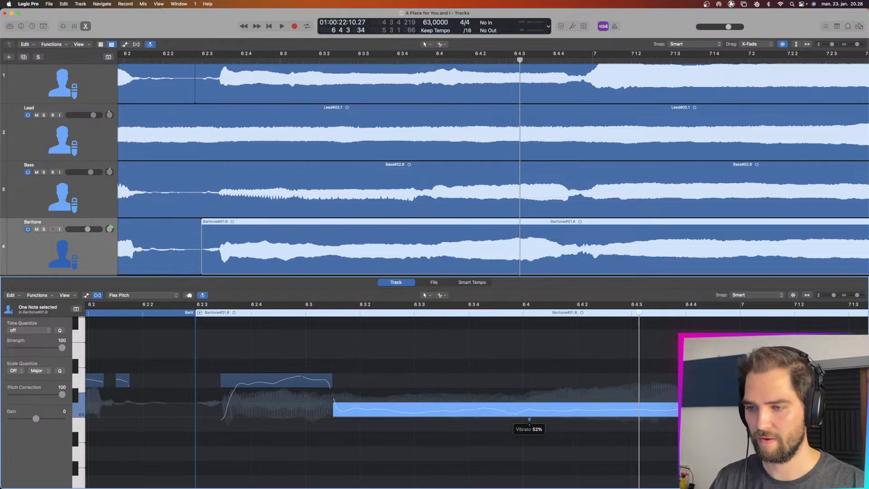
- Replay the Baritone change, adjust the first note's starting drift, set its ending drift to about -0.13, and play on
{"action": "key", "text": "space"}
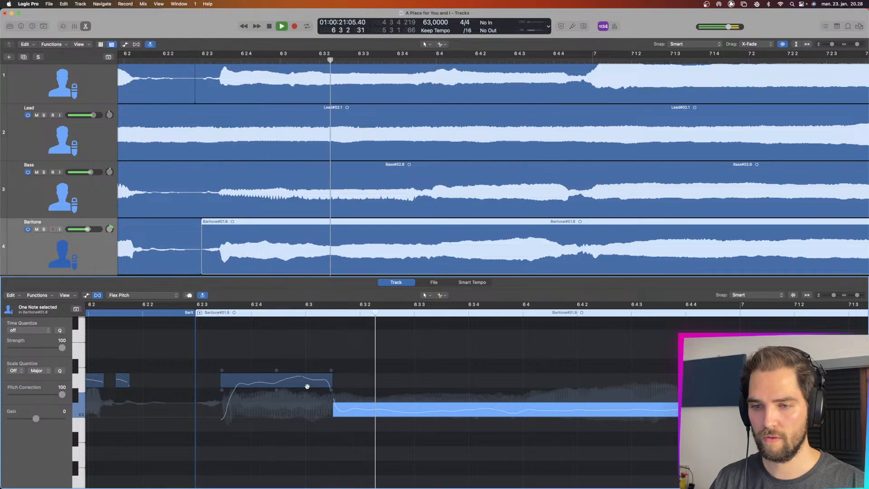
{"action": "left_click_drag", "start_coordinate": [222, 374], "coordinate": [222, 370]}
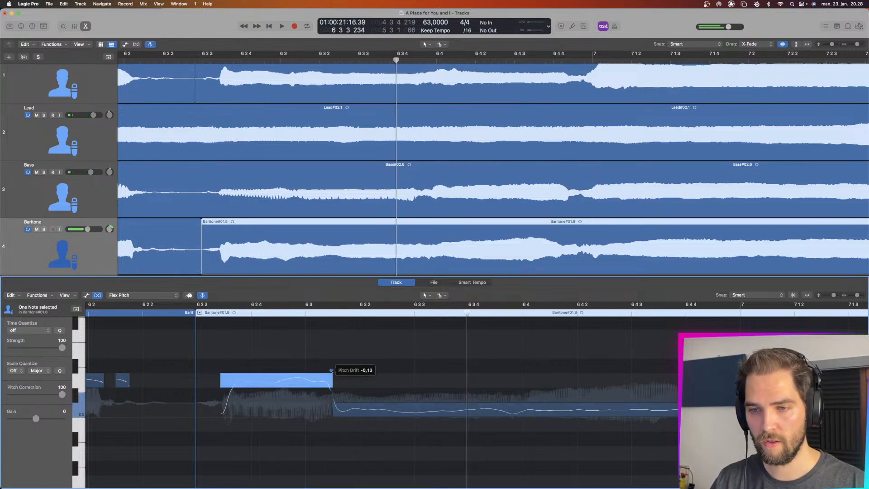
{"action": "key", "text": "space"}
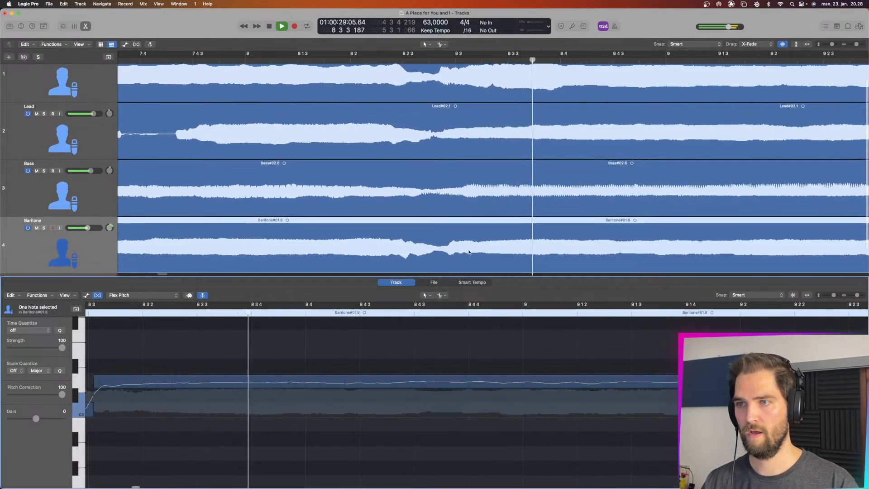
- Move the Tenor note change just before 8 3 slightly later and replay the change from about 8 2
{"action": "left_click", "coordinate": [325, 61]}
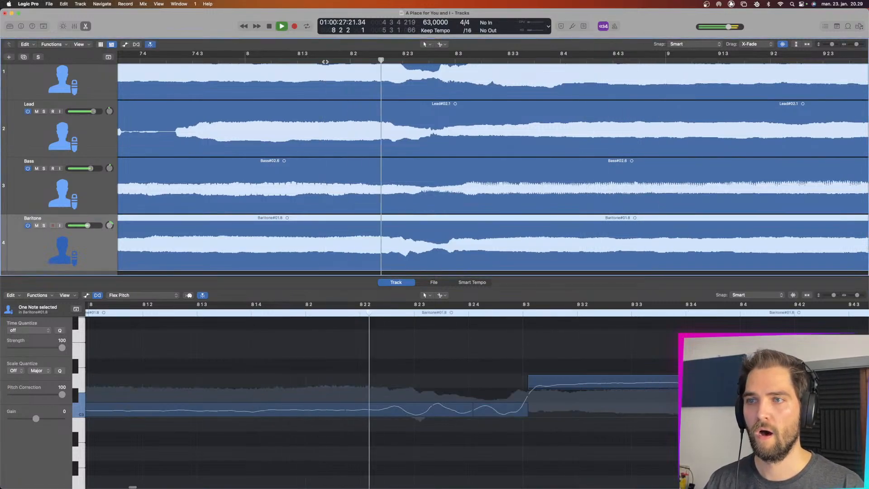
{"action": "key", "text": "space"}
{"action": "left_click", "coordinate": [477, 91]}
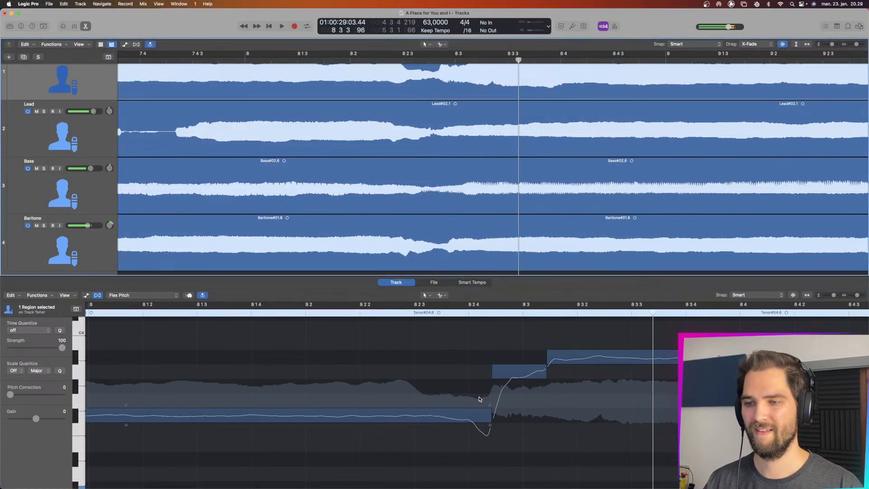
{"action": "left_click", "coordinate": [493, 371]}
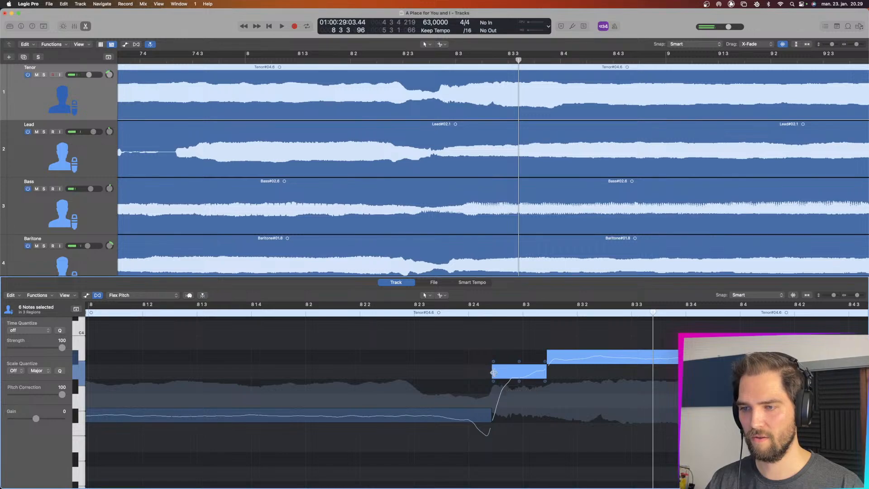
{"action": "left_click_drag", "start_coordinate": [494, 371], "coordinate": [502, 372]}
{"action": "double_click", "coordinate": [384, 310]}
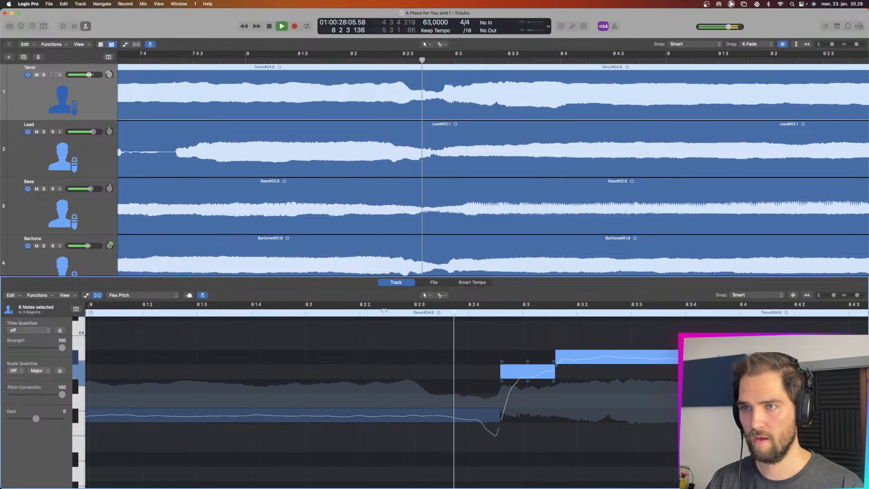
{"action": "left_click", "coordinate": [325, 312]}
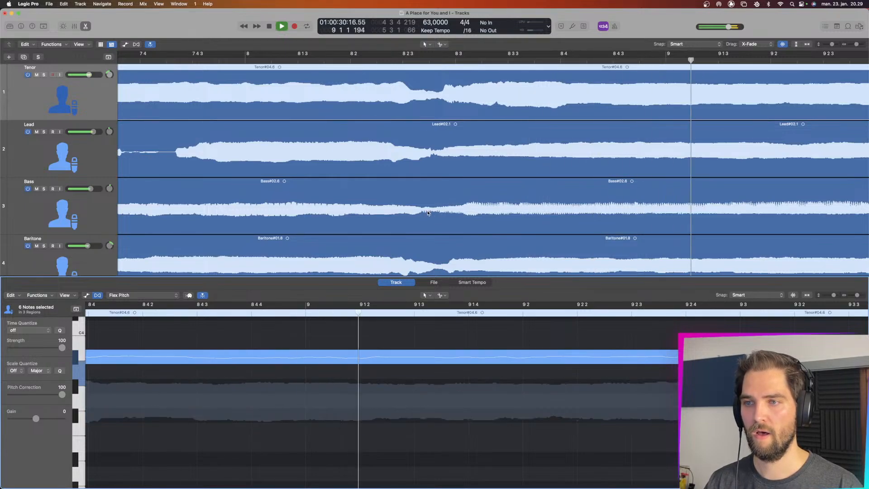
- Shorten the Tenor's final note so it ends around 9 3 4, and replay the ending from about 9 2 4
{"action": "scroll", "coordinate": [475, 222], "scroll_direction": "down", "scroll_amount": 5}
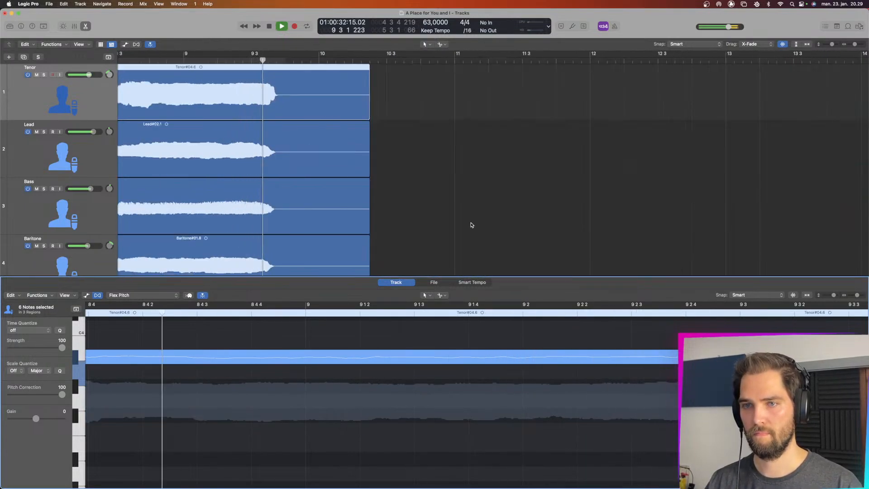
{"action": "scroll", "coordinate": [409, 209], "scroll_direction": "up", "scroll_amount": 5}
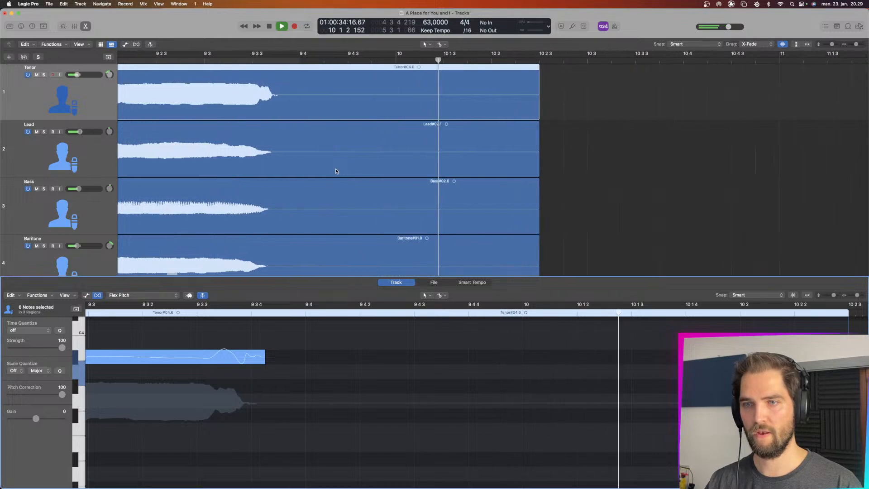
{"action": "scroll", "coordinate": [337, 171], "scroll_direction": "up", "scroll_amount": 2}
{"action": "scroll", "coordinate": [336, 171], "scroll_direction": "up", "scroll_amount": 3}
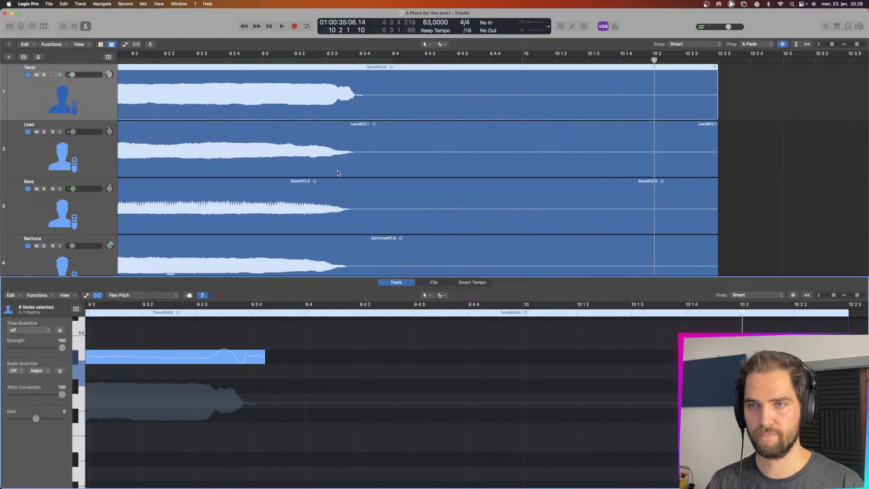
{"action": "left_click", "coordinate": [340, 62]}
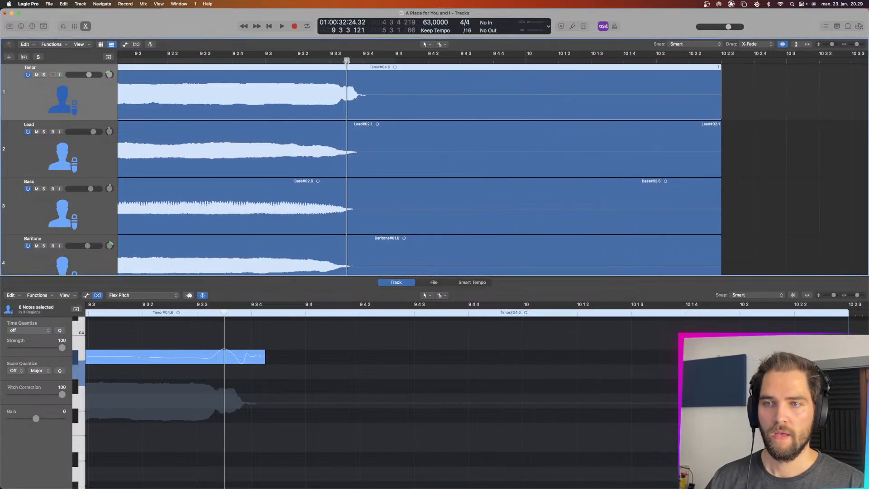
{"action": "scroll", "coordinate": [250, 425], "scroll_direction": "up", "scroll_amount": 3}
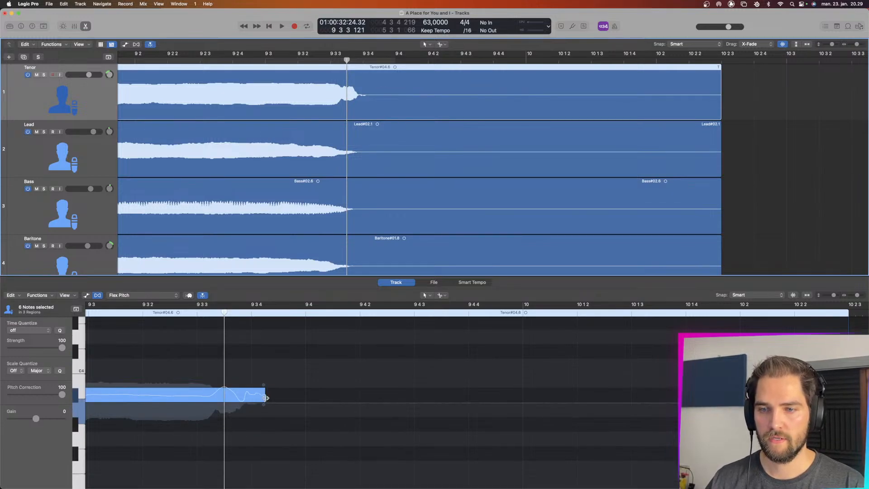
{"action": "left_click_drag", "start_coordinate": [266, 397], "coordinate": [249, 400]}
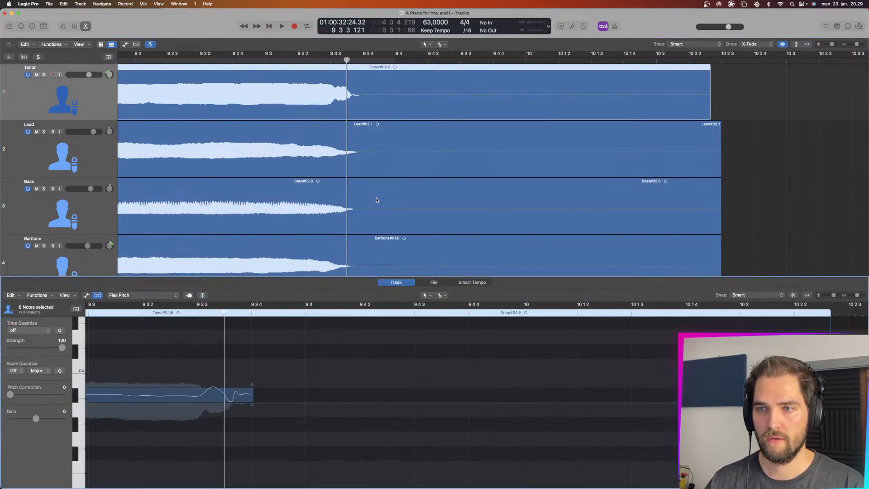
{"action": "left_click", "coordinate": [248, 60]}
{"action": "key", "text": "space"}
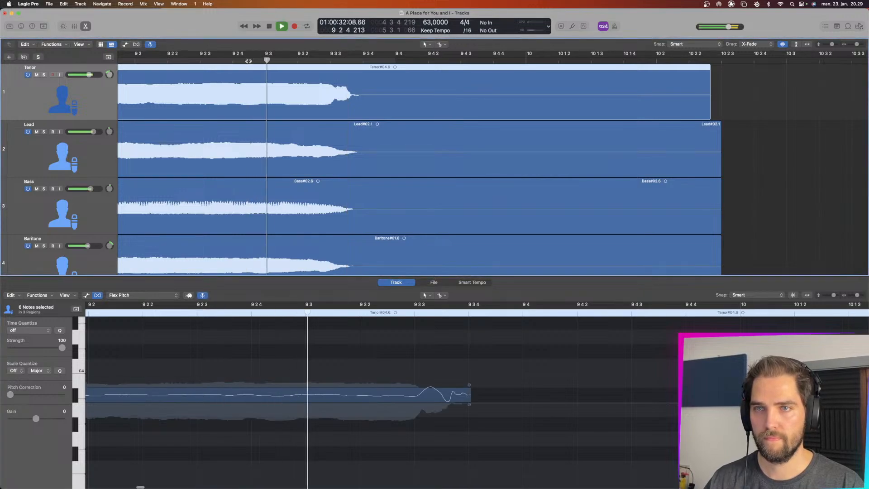
{"action": "left_click", "coordinate": [249, 61]}
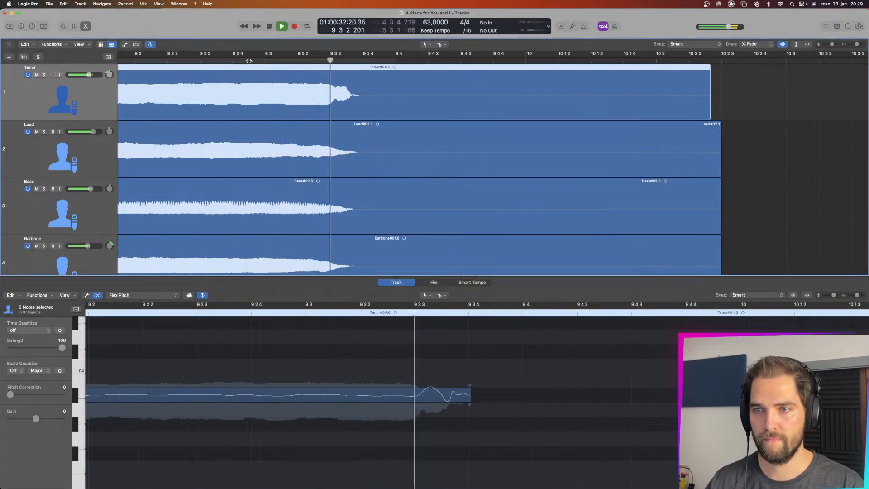
{"action": "key", "text": "space"}
- Extend the final Bass and Baritone notes slightly so they end near 9 3 4 together with the Tenor
{"action": "left_click", "coordinate": [333, 61]}
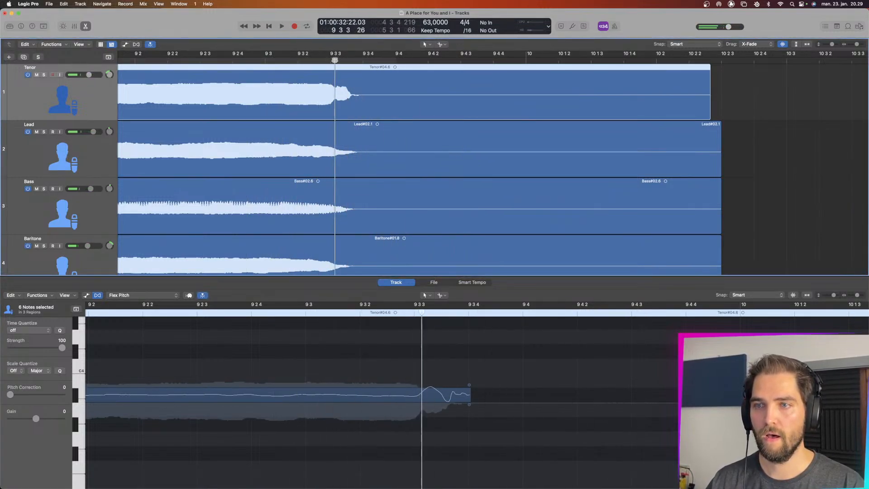
{"action": "left_click_drag", "start_coordinate": [344, 61], "coordinate": [346, 61]}
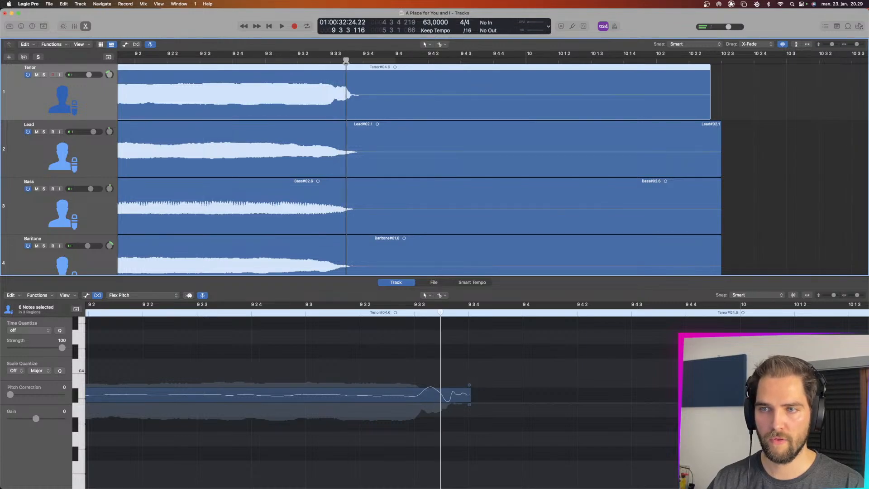
{"action": "left_click", "coordinate": [372, 194]}
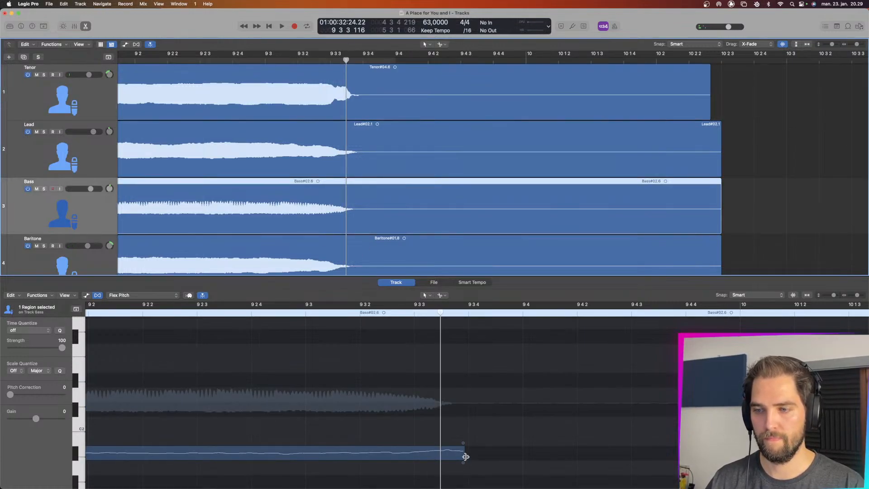
{"action": "left_click_drag", "start_coordinate": [465, 456], "coordinate": [473, 457]}
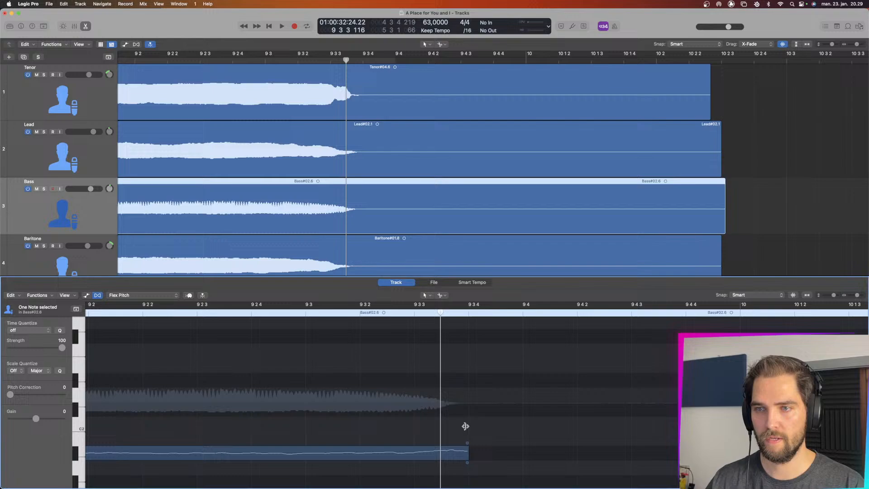
{"action": "left_click", "coordinate": [398, 270]}
{"action": "left_click_drag", "start_coordinate": [452, 382], "coordinate": [466, 383]}
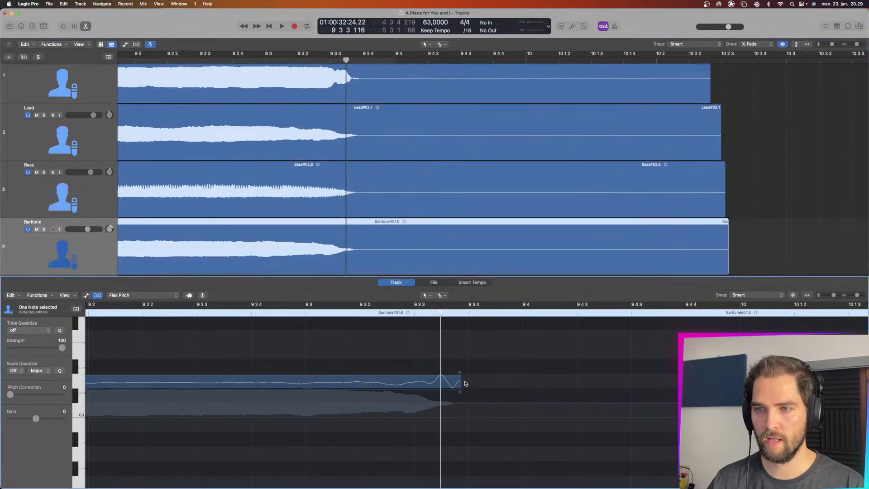
- Replay the end of the final chord from about 9 2 3 to check that all four parts stop together
{"action": "left_click", "coordinate": [274, 67]}
{"action": "left_click", "coordinate": [273, 61]}
{"action": "key", "text": "space"}
{"action": "left_click", "coordinate": [203, 62]}
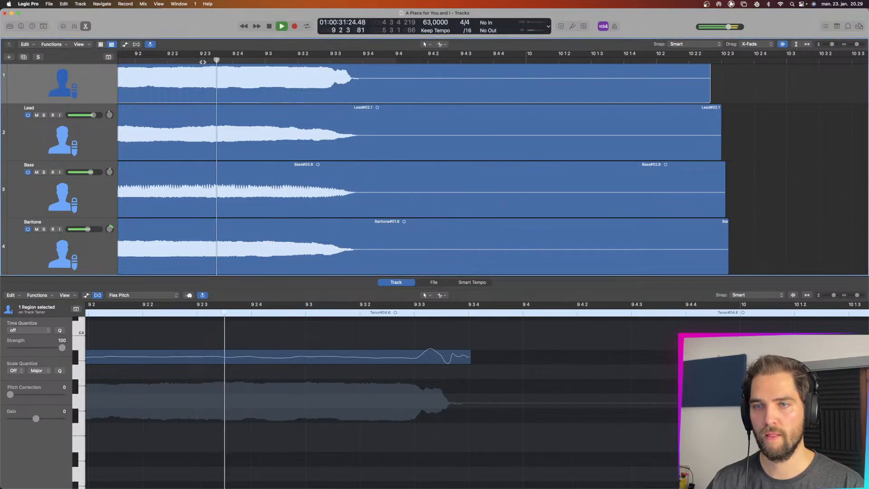
{"action": "key", "text": "space"}
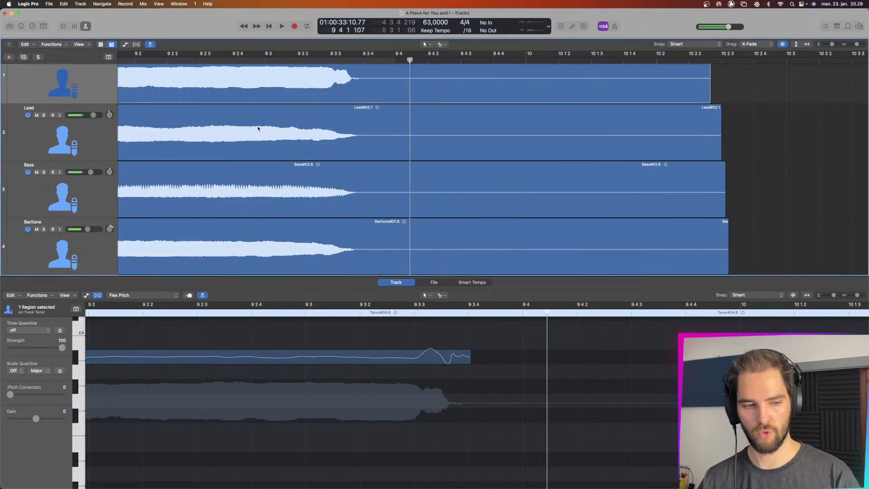
- Show the volume automation for all four tracks across the whole song
{"action": "scroll", "coordinate": [258, 128], "scroll_direction": "left", "scroll_amount": 10}
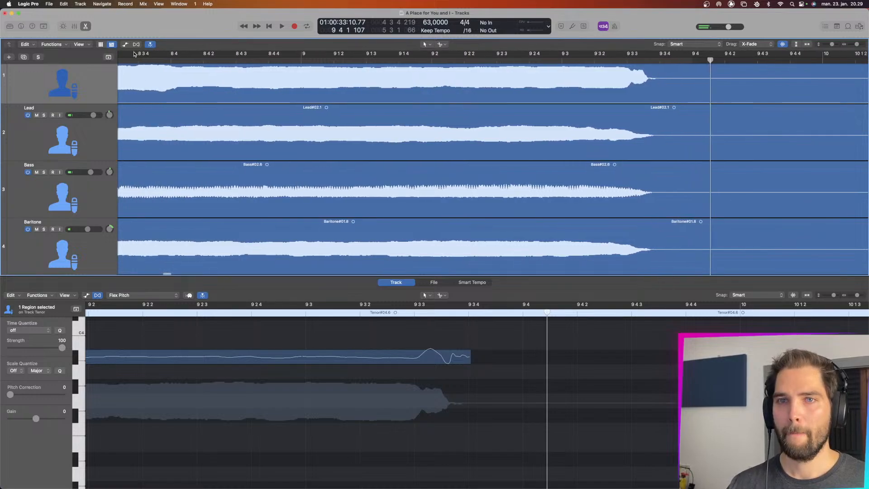
{"action": "scroll", "coordinate": [252, 150], "scroll_direction": "left", "scroll_amount": 4}
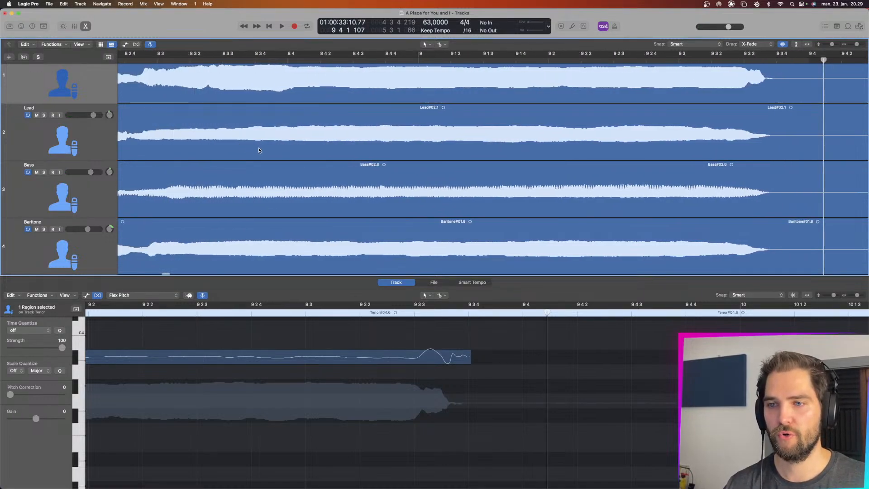
{"action": "key", "text": "super+Left"}
{"action": "key", "text": "super+Left"}
{"action": "key", "text": "super+Left"}
{"action": "key", "text": "super+Left"}
{"action": "key", "text": "super+Left"}
{"action": "key", "text": "super+Left"}
{"action": "key", "text": "super+Left"}
{"action": "key", "text": "super+Left"}
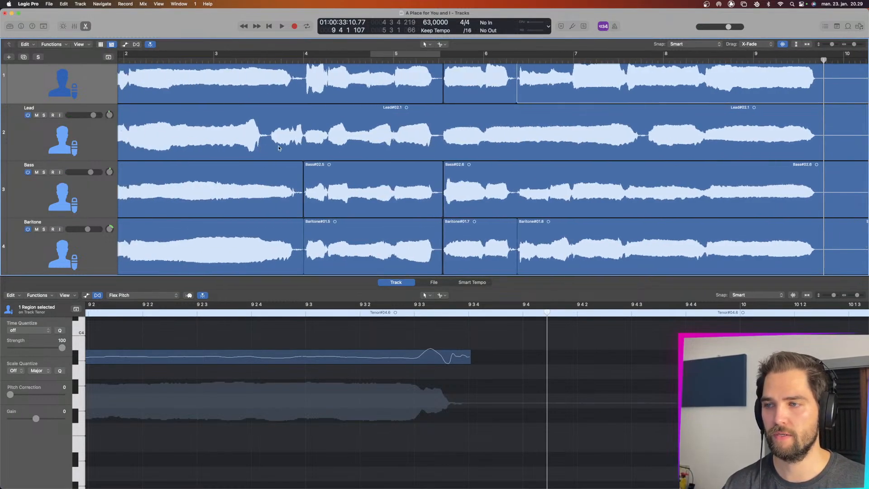
{"action": "scroll", "coordinate": [259, 150], "scroll_direction": "left", "scroll_amount": 2}
{"action": "left_click", "coordinate": [121, 46]}
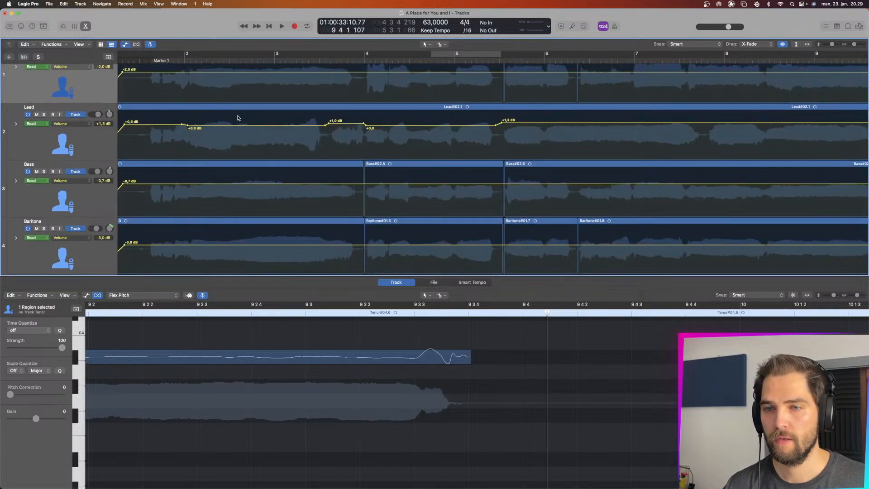
- Play all four parts from about 6 2 3 to judge the volume balance
{"action": "scroll", "coordinate": [317, 131], "scroll_direction": "right", "scroll_amount": 6}
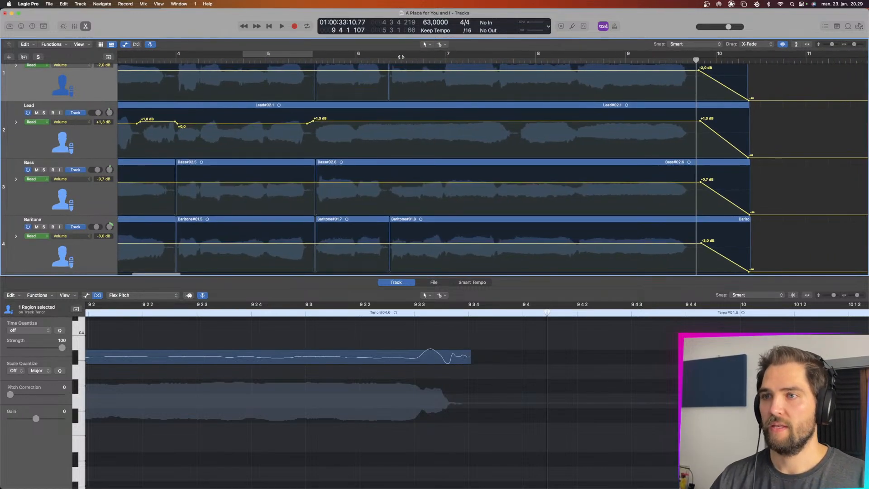
{"action": "left_click", "coordinate": [393, 61]}
{"action": "scroll", "coordinate": [392, 90], "scroll_direction": "up", "scroll_amount": 2}
{"action": "key", "text": "space"}
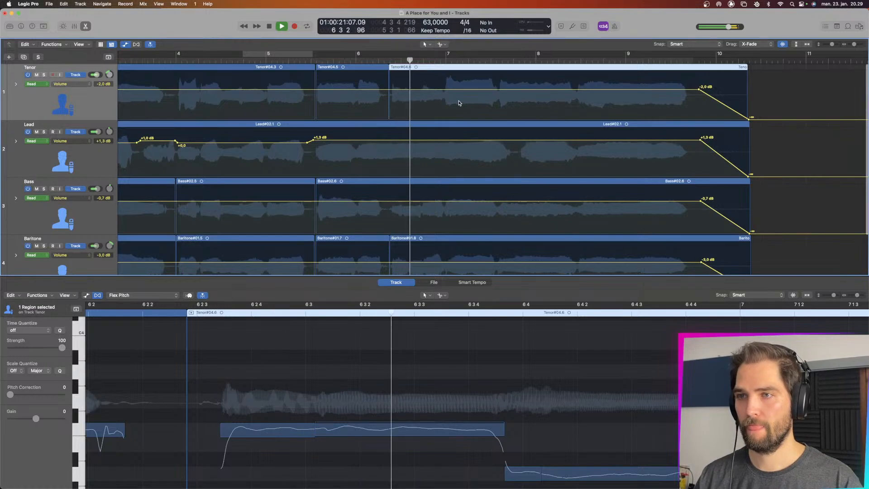
{"action": "left_click", "coordinate": [436, 89]}
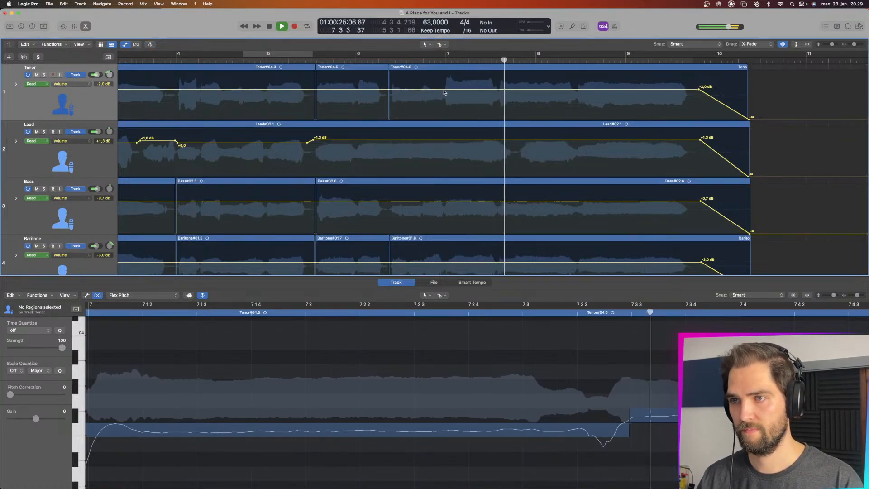
- Raise the Baritone volume automation to +0.3 dB and play the song from near the start through the ending
{"action": "scroll", "coordinate": [380, 253], "scroll_direction": "left", "scroll_amount": 5}
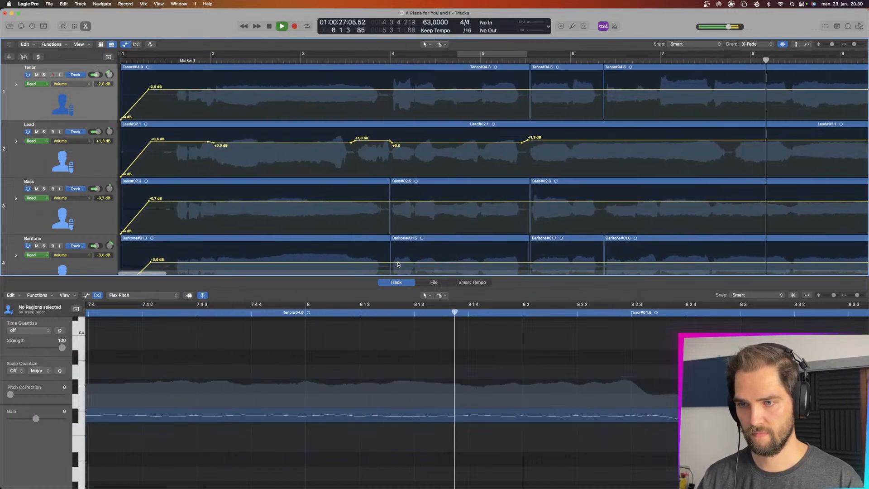
{"action": "left_click_drag", "start_coordinate": [398, 262], "coordinate": [399, 258]}
{"action": "left_click", "coordinate": [160, 61]}
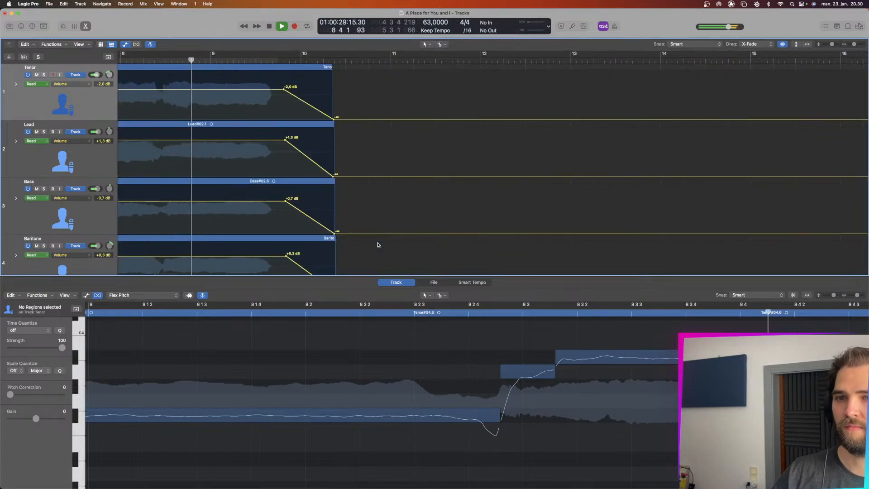
{"action": "scroll", "coordinate": [378, 245], "scroll_direction": "left", "scroll_amount": 3}
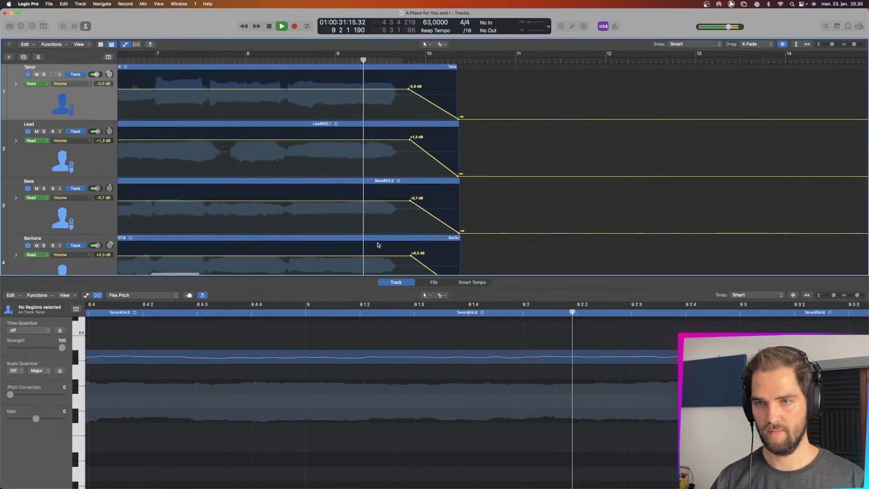
{"action": "scroll", "coordinate": [378, 245], "scroll_direction": "left", "scroll_amount": 2}
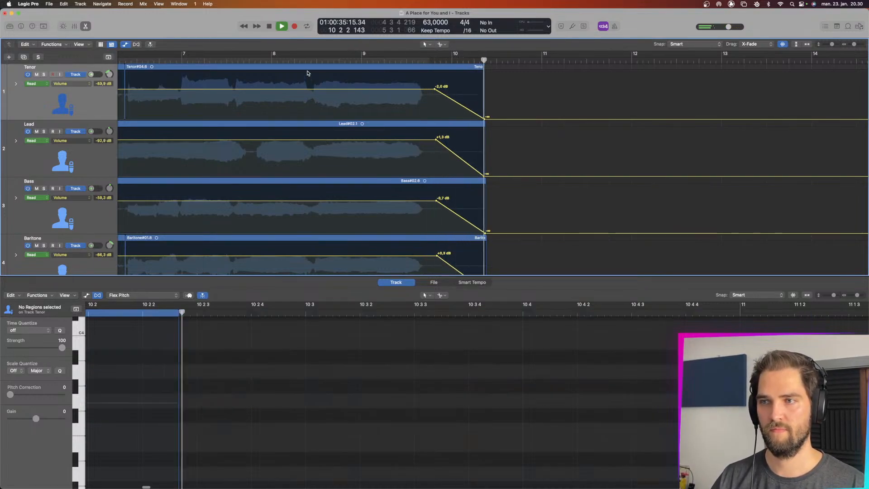
{"action": "key", "text": "space"}
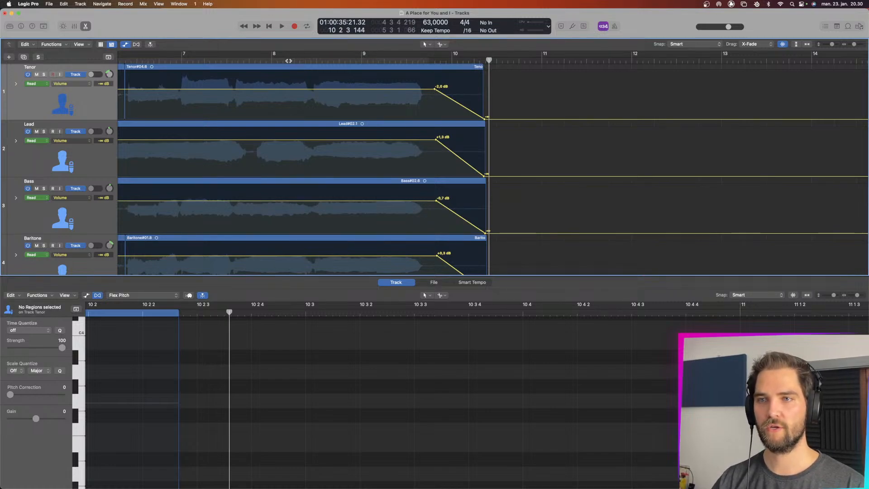
- Raise the volume automation of the last chord from about 8 2 4 to +0.2 dB on Bass and +1.9 dB on Lead
{"action": "scroll", "coordinate": [362, 197], "scroll_direction": "down", "scroll_amount": 1}
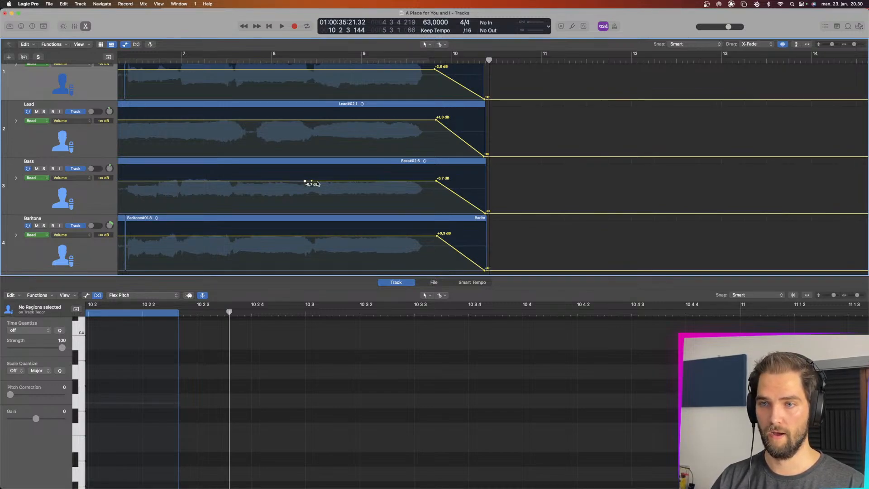
{"action": "left_click", "coordinate": [334, 183]}
{"action": "left_click_drag", "start_coordinate": [335, 183], "coordinate": [335, 181]}
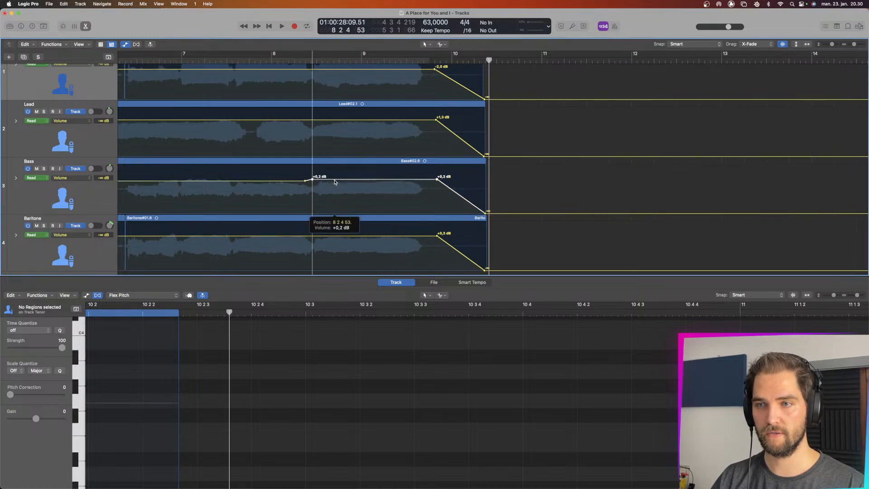
{"action": "left_click", "coordinate": [319, 122]}
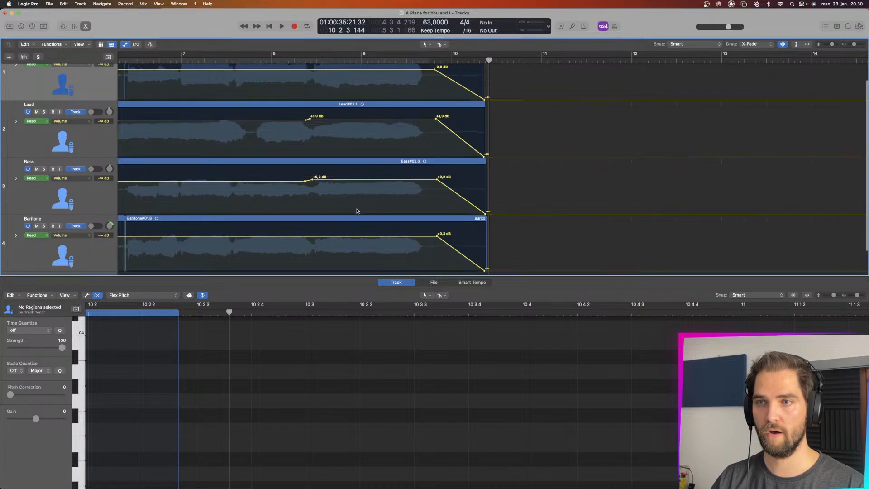
- Set the last chord's volume automation to -2.8 dB on Tenor and +0.9 dB on Baritone, and play from about bar 7
{"action": "scroll", "coordinate": [355, 208], "scroll_direction": "up", "scroll_amount": 2}
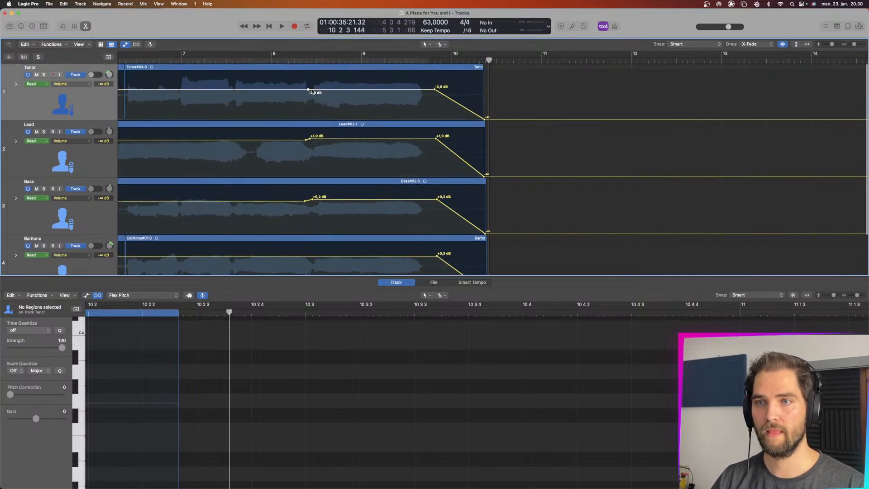
{"action": "left_click_drag", "start_coordinate": [312, 92], "coordinate": [312, 93]}
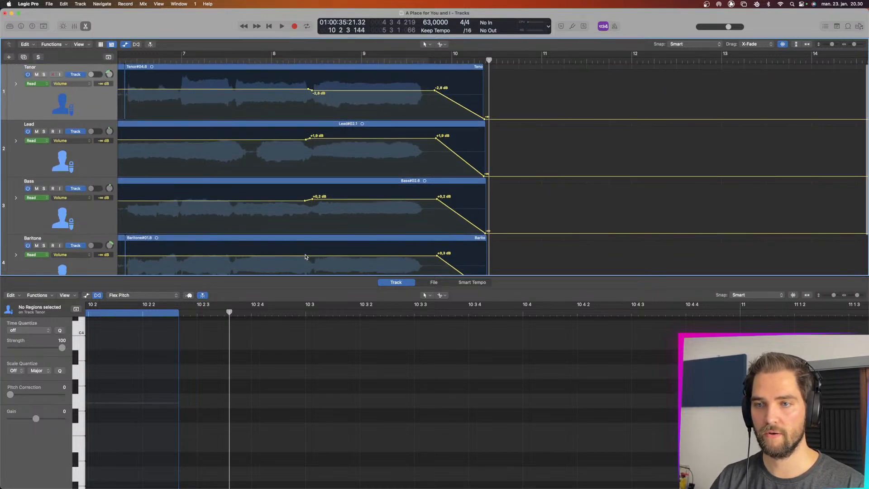
{"action": "left_click_drag", "start_coordinate": [322, 258], "coordinate": [322, 254]}
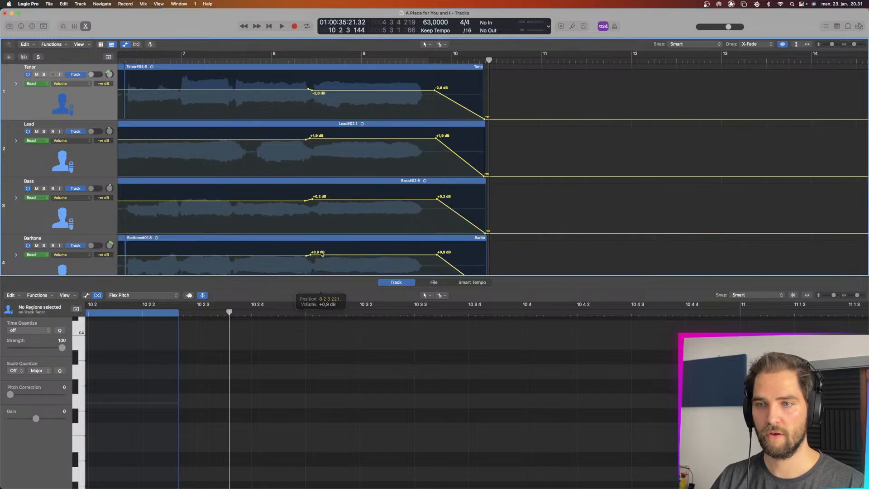
{"action": "left_click", "coordinate": [208, 67]}
{"action": "left_click", "coordinate": [206, 60]}
{"action": "key", "text": "space"}
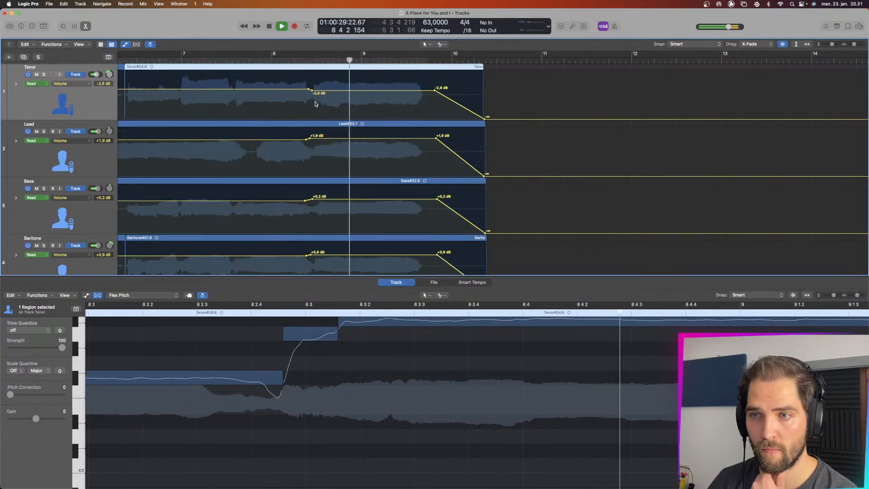
- Raise the last chord's volume automation to +2.4 dB on Lead and +0.9 dB on Bass during playback
{"action": "left_click_drag", "start_coordinate": [333, 139], "coordinate": [335, 139]}
{"action": "left_click", "coordinate": [280, 60]}
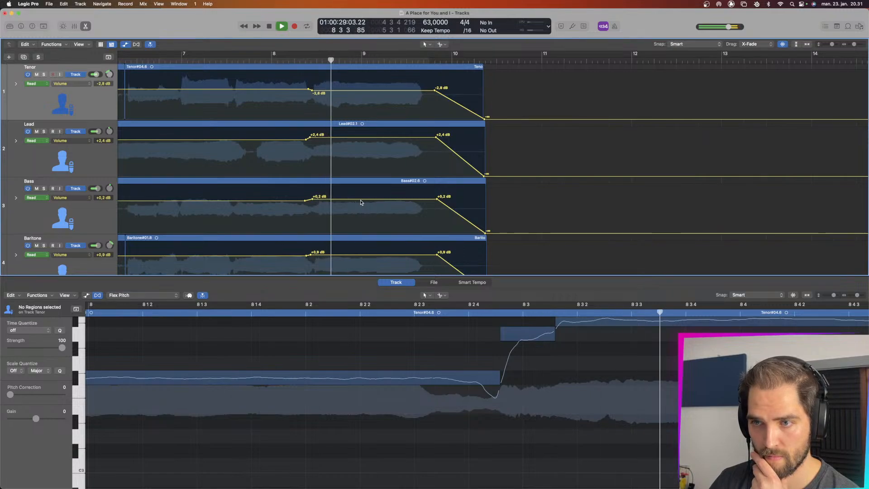
{"action": "left_click_drag", "start_coordinate": [360, 201], "coordinate": [361, 200]}
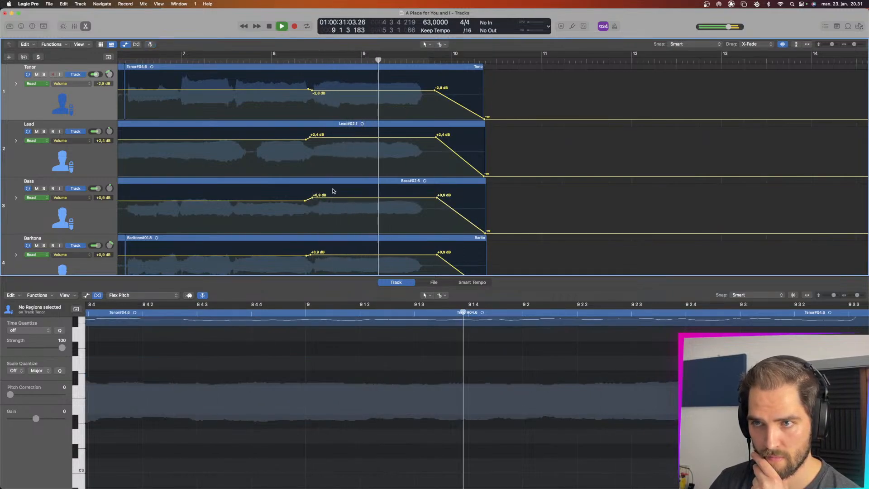
{"action": "left_click", "coordinate": [179, 60]}
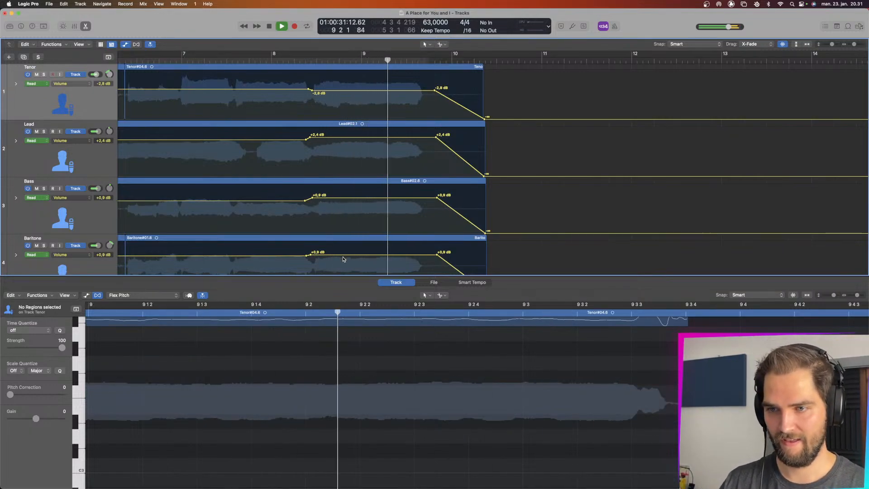
- Raise the Baritone volume automation to +1.9 dB on the last chord and +0.6 dB before it while replaying the ending
{"action": "left_click_drag", "start_coordinate": [343, 258], "coordinate": [343, 255]}
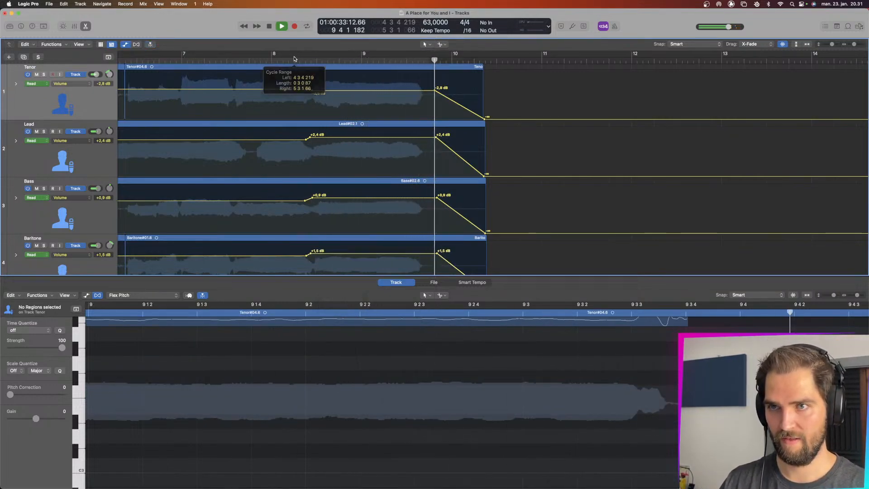
{"action": "left_click", "coordinate": [291, 60]}
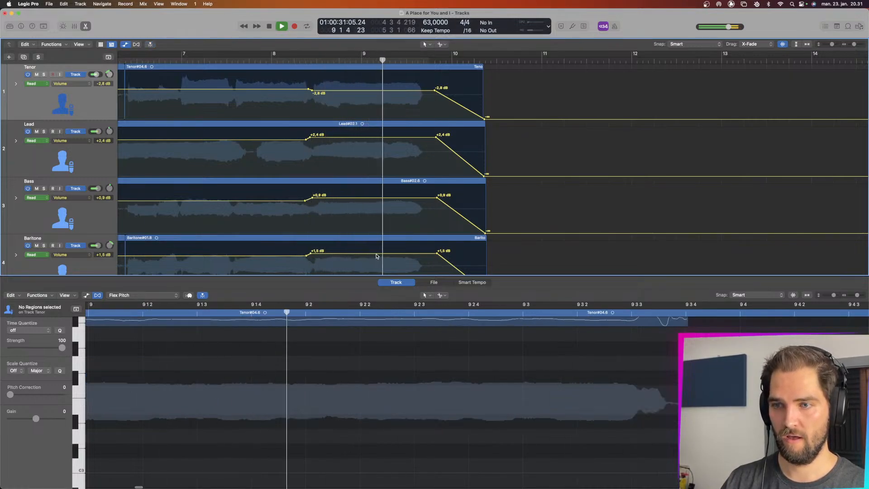
{"action": "left_click_drag", "start_coordinate": [377, 255], "coordinate": [377, 253]}
{"action": "left_click", "coordinate": [177, 61]}
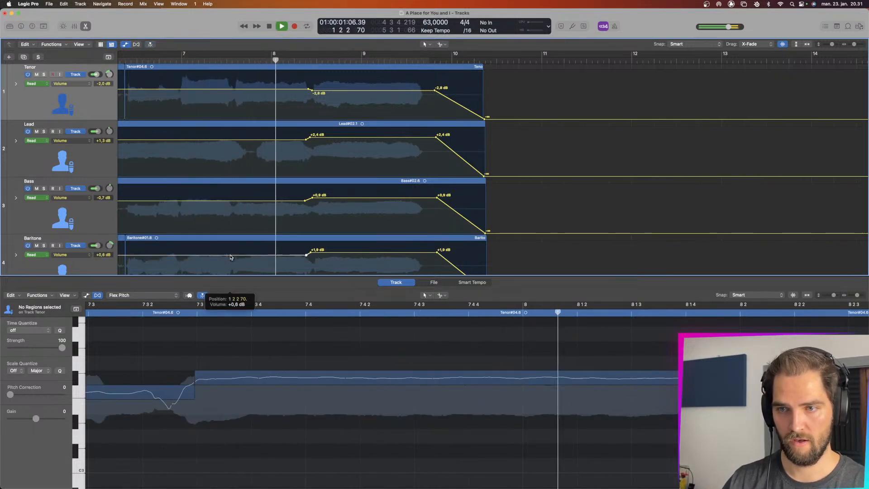
{"action": "scroll", "coordinate": [244, 259], "scroll_direction": "left", "scroll_amount": 10}
{"action": "scroll", "coordinate": [254, 260], "scroll_direction": "right", "scroll_amount": 6}
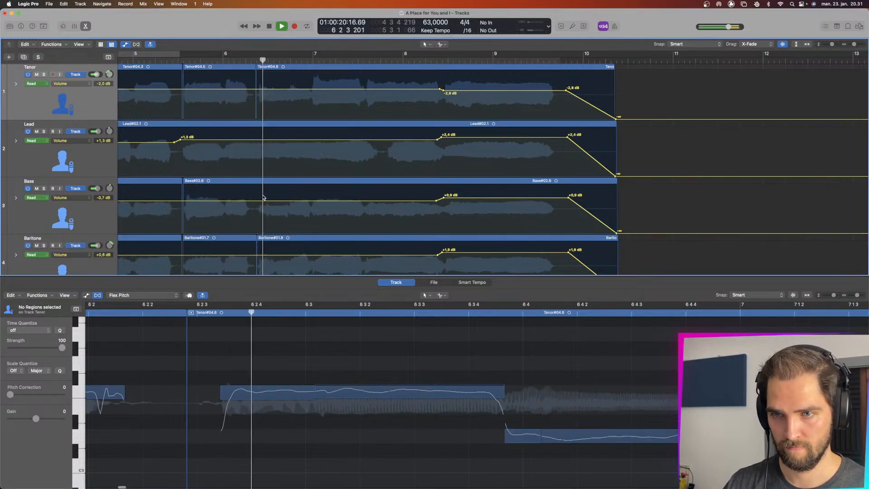
- Raise the Bass volume automation from bar 6 up to the last chord to -0.1 dB and replay from about 5 3
{"action": "key", "text": "space"}
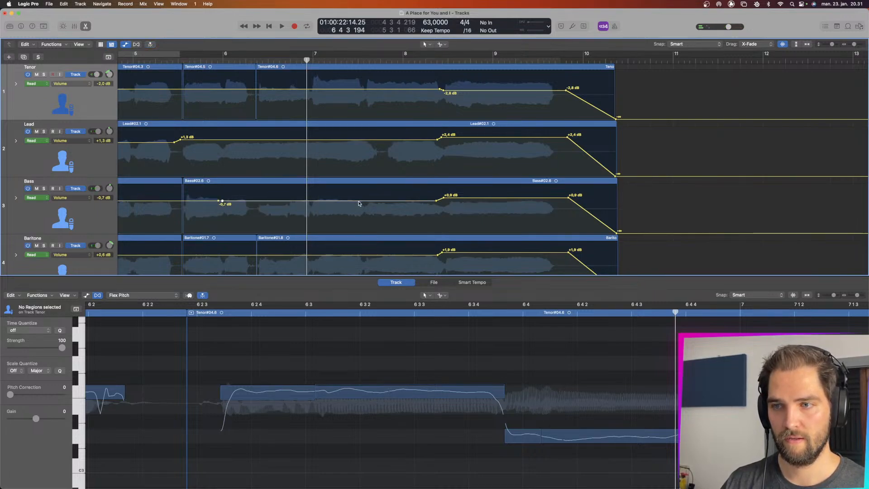
{"action": "left_click_drag", "start_coordinate": [320, 202], "coordinate": [320, 200]}
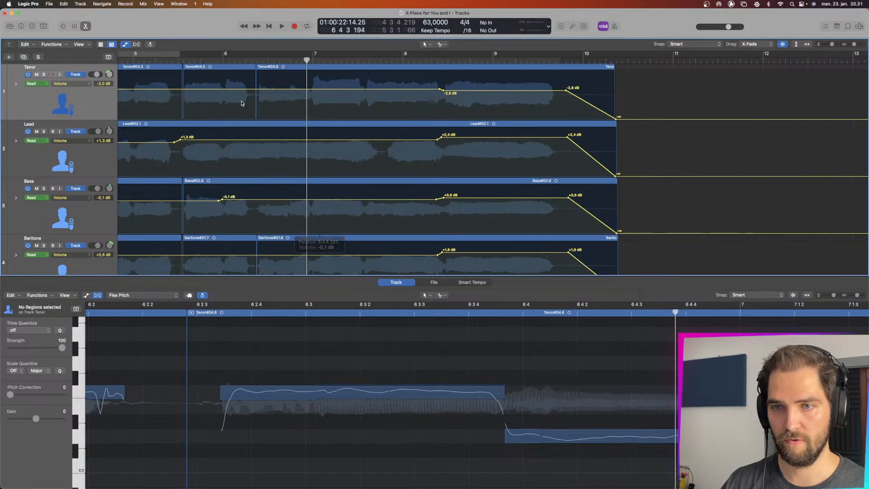
{"action": "left_click", "coordinate": [184, 60]}
{"action": "key", "text": "space"}
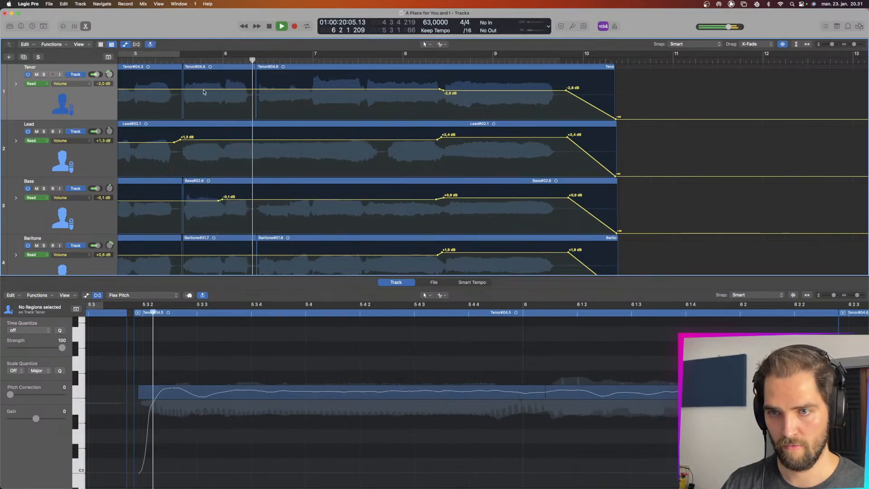
- Raise the Bass volume automation of the passage between about 6 2 and 6 4 to +0.5 dB and replay it
{"action": "key", "text": "space"}
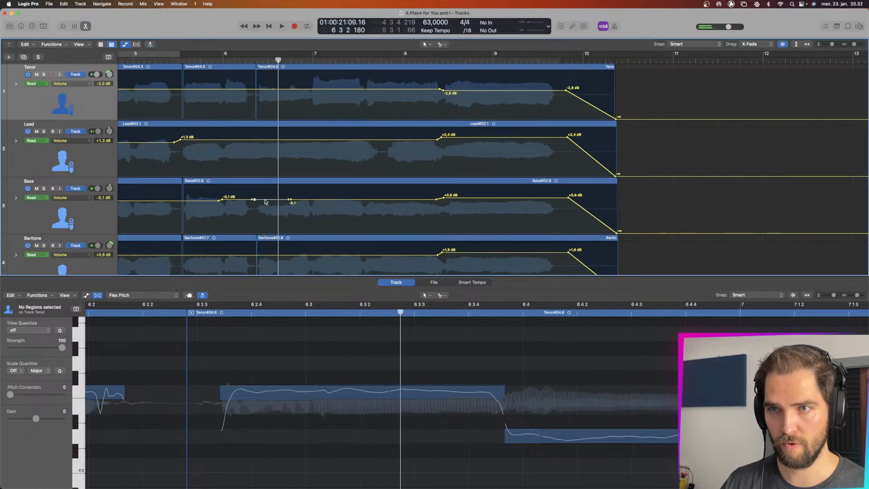
{"action": "left_click_drag", "start_coordinate": [265, 202], "coordinate": [266, 200]}
{"action": "key", "text": "space"}
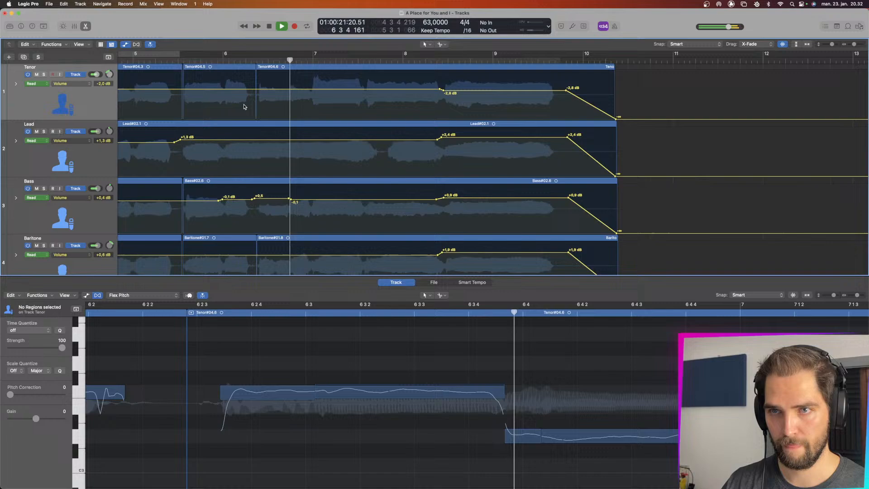
{"action": "left_click", "coordinate": [238, 59]}
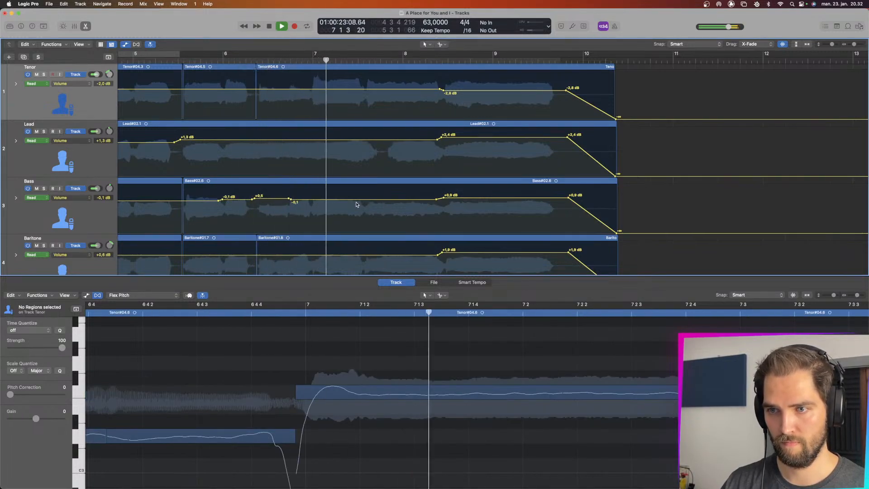
- Set the Bass volume automation to +1.1 dB between about 6 2 and 6 4 and +0.5 dB after it, and replay from bar 6
{"action": "key", "text": "space"}
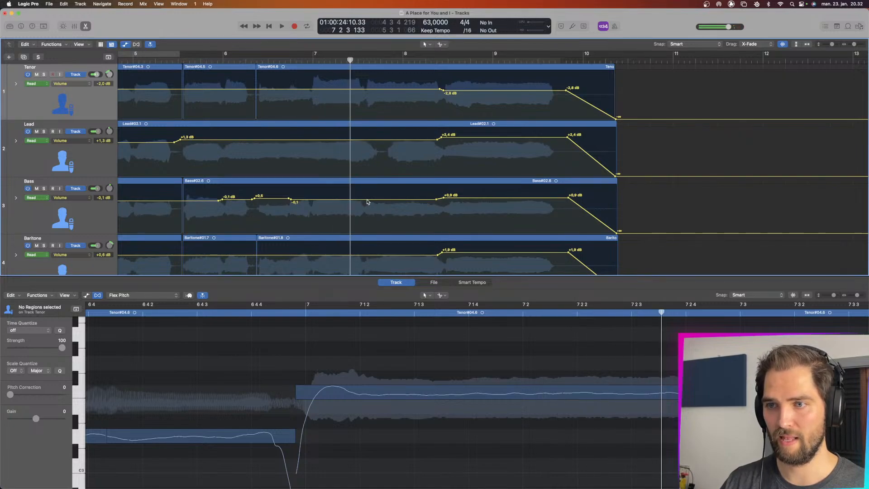
{"action": "left_click_drag", "start_coordinate": [367, 201], "coordinate": [368, 201]}
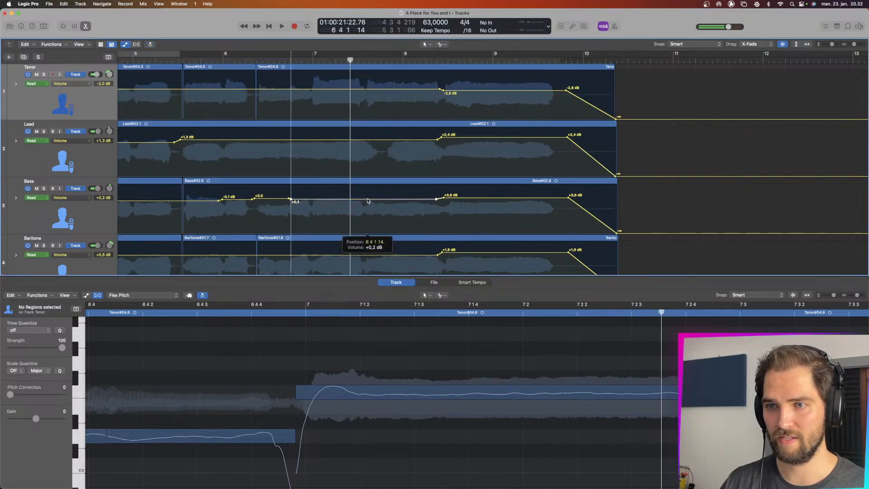
{"action": "left_click", "coordinate": [231, 58]}
{"action": "left_click_drag", "start_coordinate": [279, 199], "coordinate": [279, 198]}
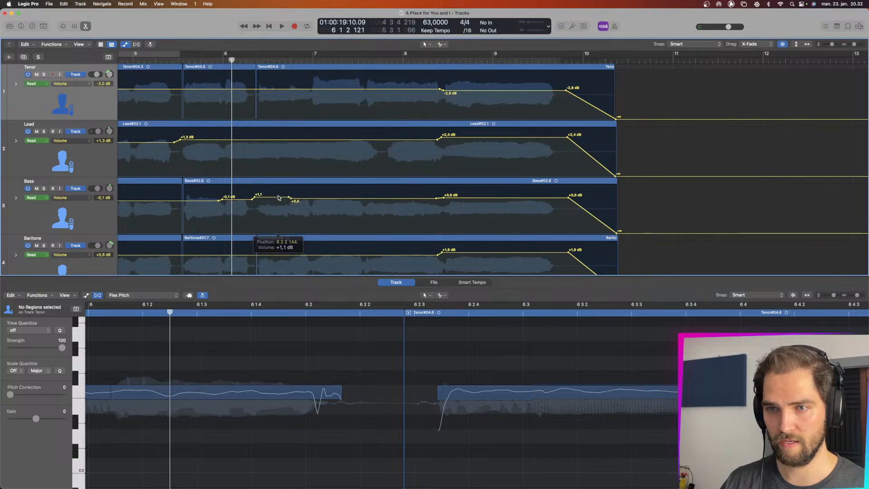
{"action": "key", "text": "space"}
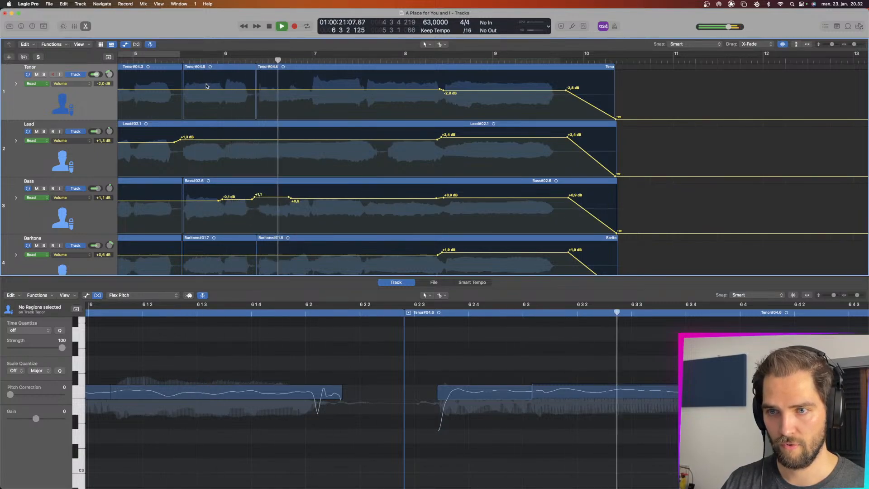
{"action": "left_click", "coordinate": [311, 199]}
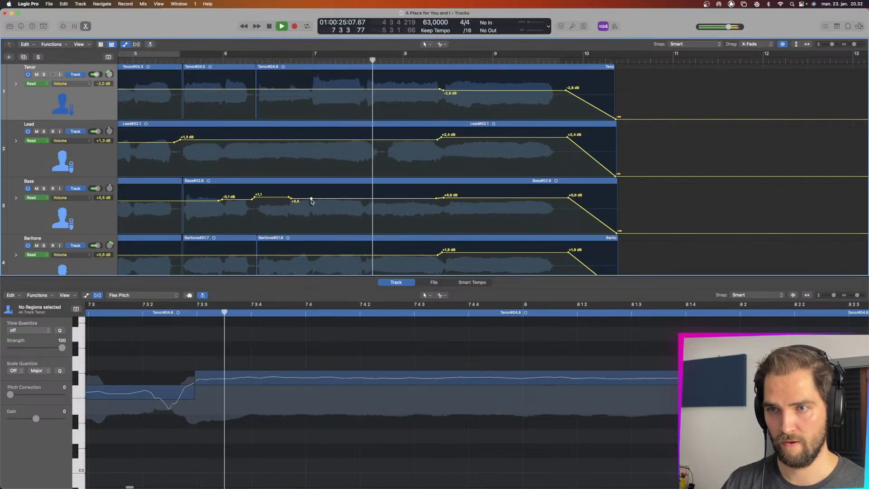
{"action": "key", "text": "space"}
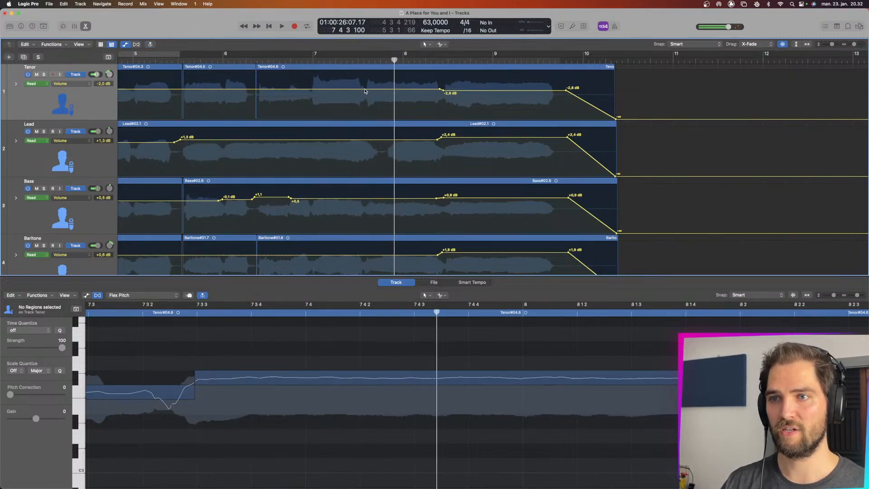
- Lower the Tenor volume automation from bar 7 up to the last chord to -3.0 dB and replay the phrase
{"action": "left_click_drag", "start_coordinate": [331, 91], "coordinate": [331, 94]}
{"action": "left_click", "coordinate": [282, 59]}
{"action": "key", "text": "space"}
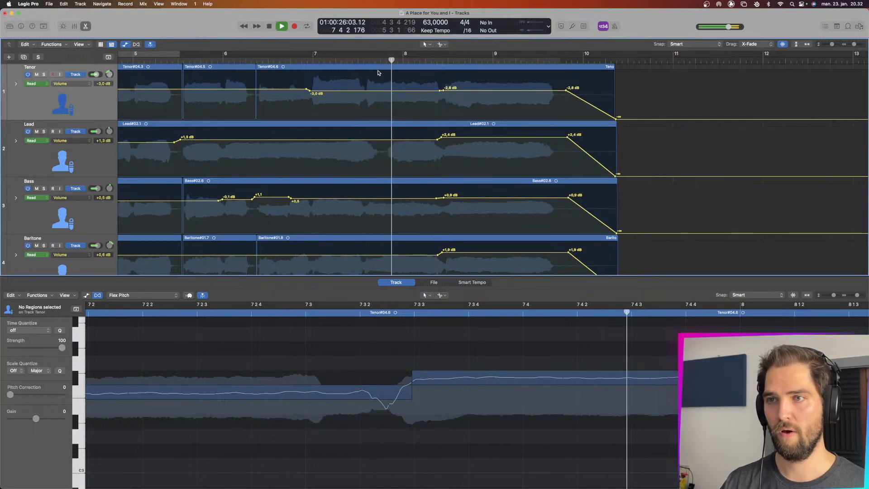
- Raise the Tenor volume automation from about 7 3 up to the last chord to -2.5 dB and replay that passage
{"action": "left_click", "coordinate": [363, 91]}
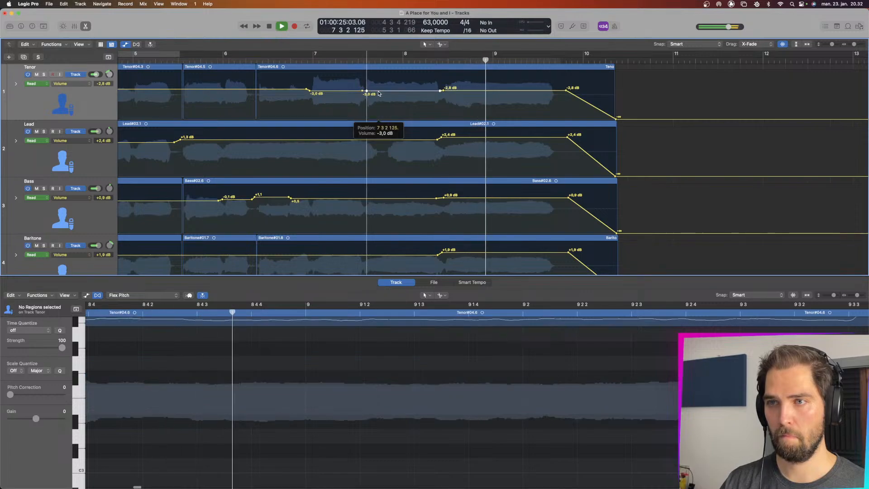
{"action": "left_click_drag", "start_coordinate": [378, 92], "coordinate": [378, 89]}
{"action": "left_click", "coordinate": [345, 60]}
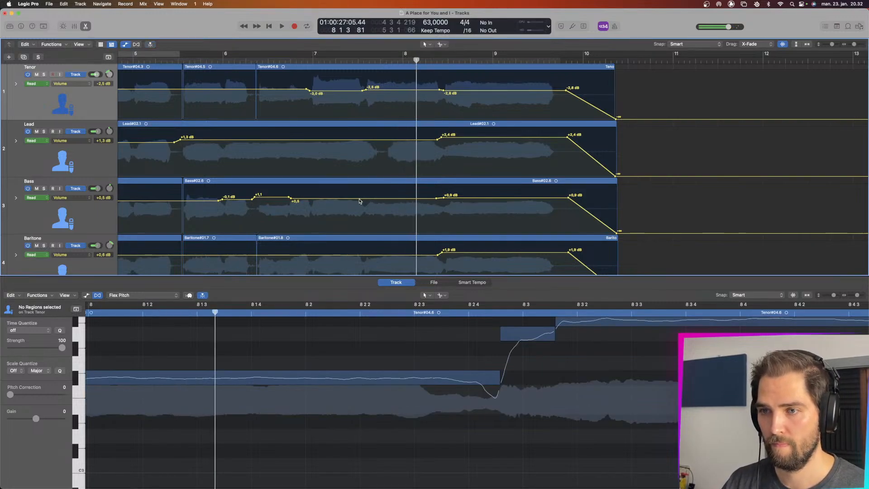
- Raise the Bass volume automation from about 7 3 up to the last chord to +0.9 dB and replay the passage
{"action": "left_click_drag", "start_coordinate": [370, 202], "coordinate": [376, 201]}
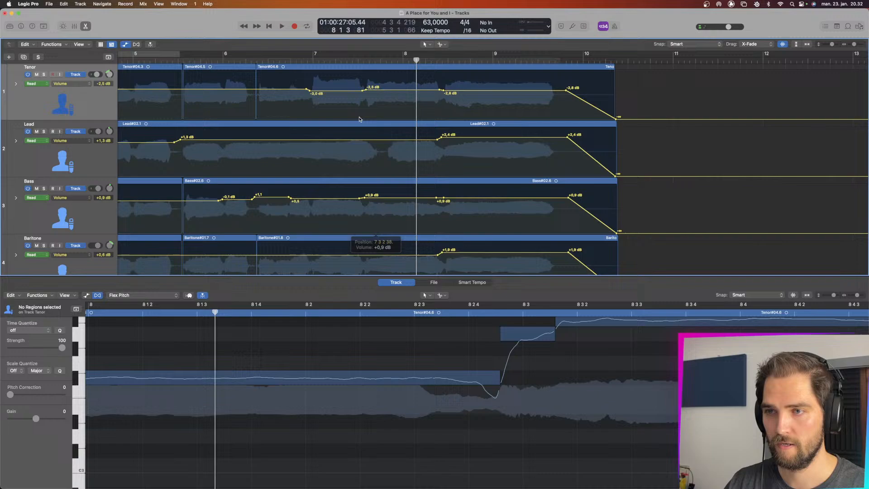
{"action": "left_click", "coordinate": [323, 61]}
{"action": "key", "text": "space"}
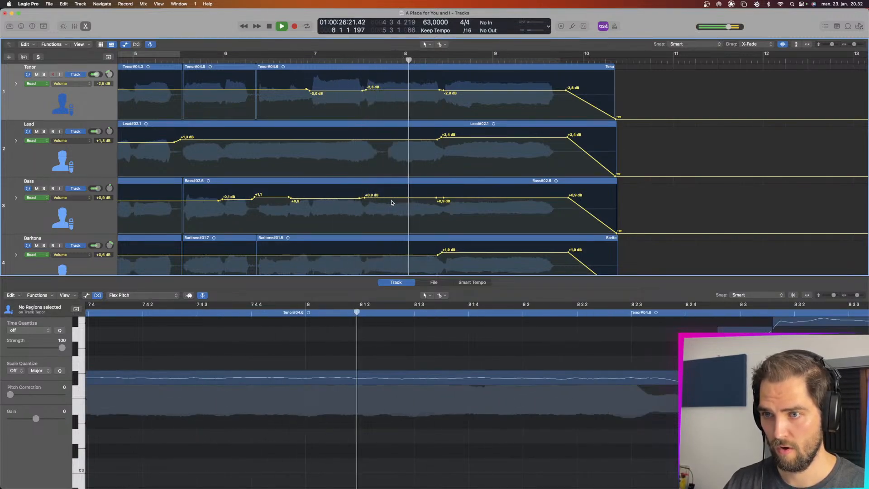
{"action": "left_click", "coordinate": [353, 61]}
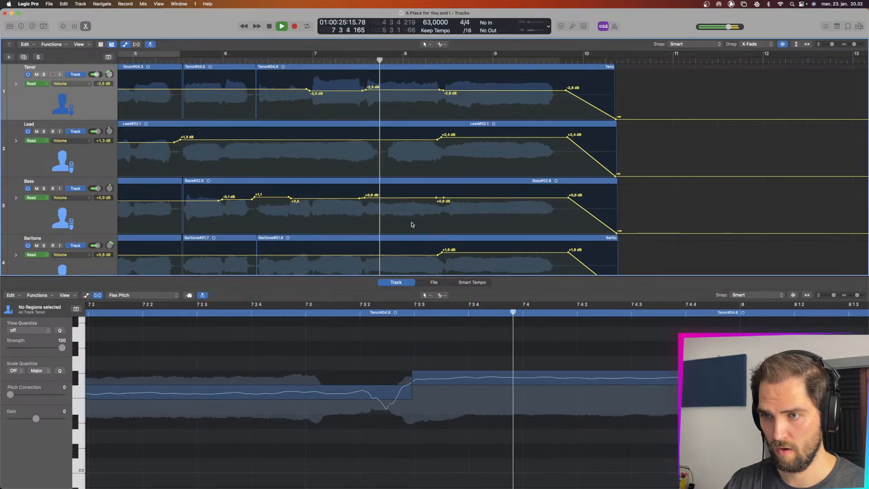
{"action": "key", "text": "space"}
- Show the Bass region's pitch notes around 7 3 and split the long note just before 7 3 4
{"action": "left_click", "coordinate": [391, 181]}
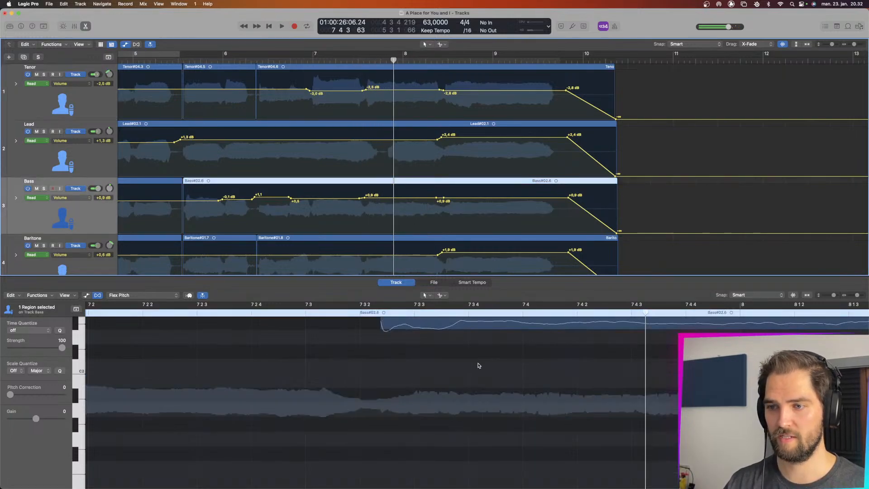
{"action": "scroll", "coordinate": [478, 363], "scroll_direction": "up", "scroll_amount": 1}
{"action": "scroll", "coordinate": [483, 361], "scroll_direction": "up", "scroll_amount": 3}
{"action": "scroll", "coordinate": [483, 361], "scroll_direction": "down", "scroll_amount": 5}
{"action": "scroll", "coordinate": [483, 362], "scroll_direction": "right", "scroll_amount": 2}
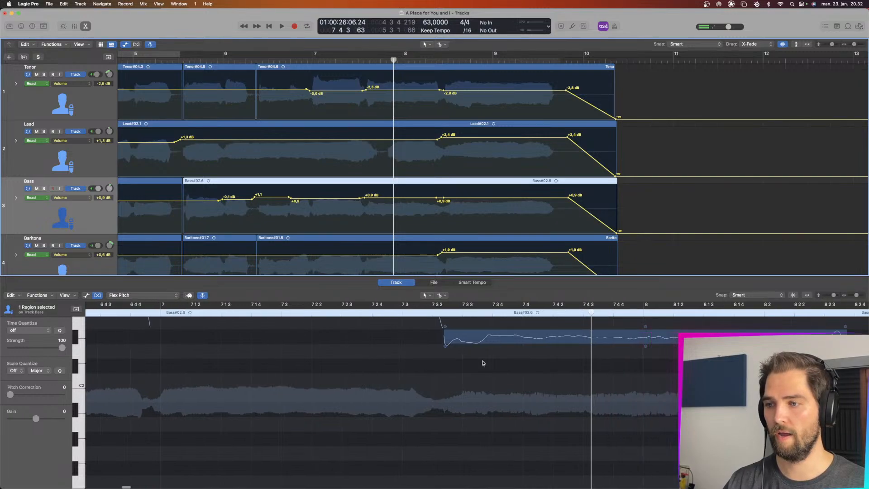
{"action": "scroll", "coordinate": [483, 363], "scroll_direction": "down", "scroll_amount": 2}
{"action": "scroll", "coordinate": [482, 363], "scroll_direction": "up", "scroll_amount": 2}
{"action": "scroll", "coordinate": [483, 363], "scroll_direction": "up", "scroll_amount": 2}
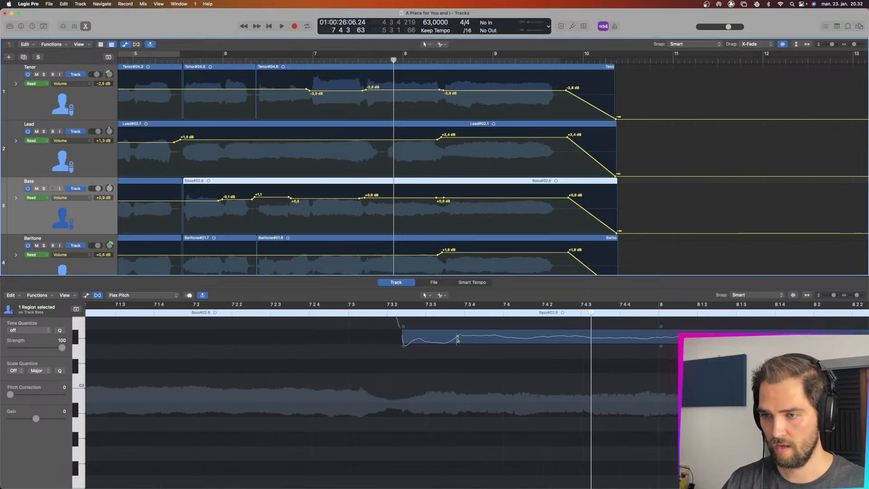
{"action": "left_click", "coordinate": [429, 337]}
{"action": "left_click", "coordinate": [489, 344]}
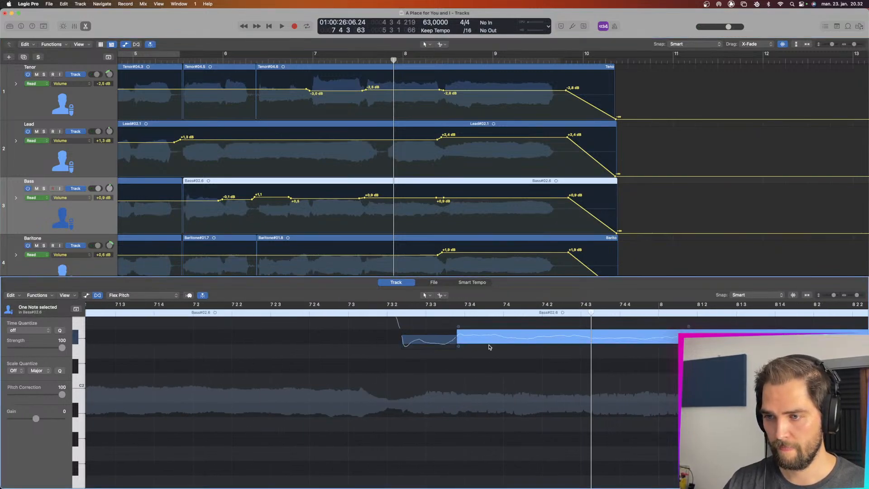
- Fine-tune the short first part of the split Bass note and play all parts from about 7 3
{"action": "double_click", "coordinate": [425, 340]}
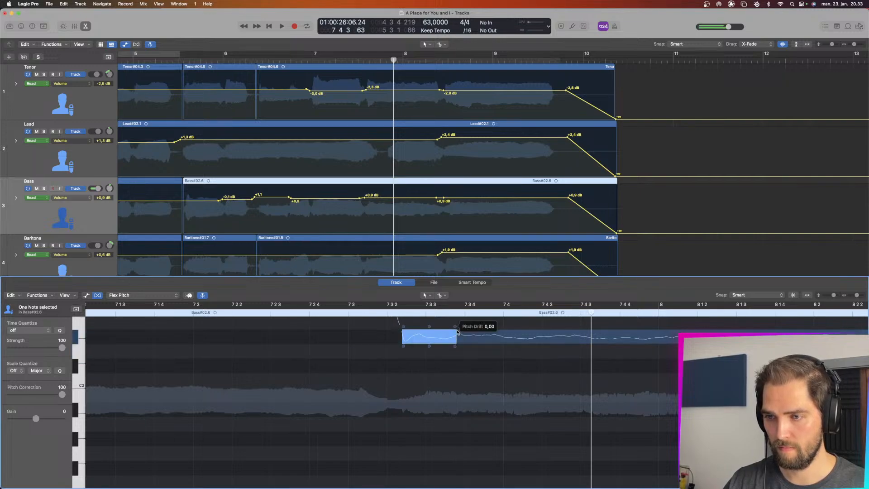
{"action": "left_click", "coordinate": [364, 311]}
{"action": "key", "text": "space"}
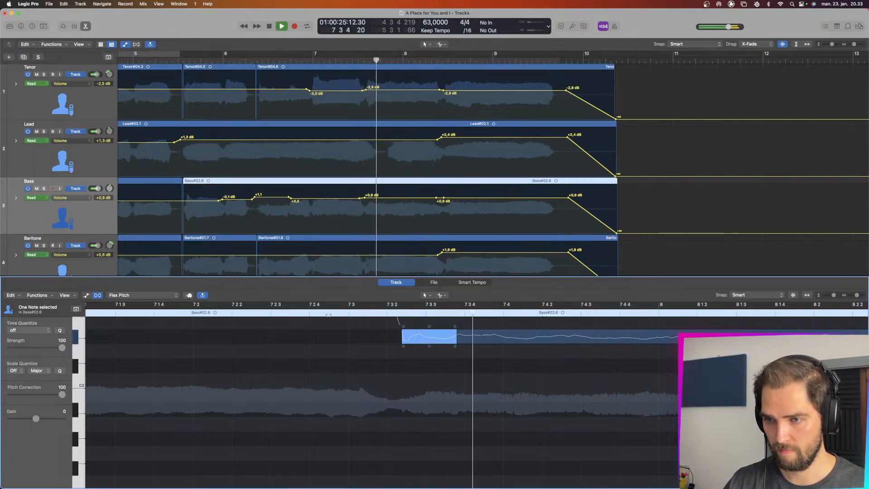
- Set the second part of the split Bass note's pitch drift to -0.08 and replay all parts from about 7 3 to the end
{"action": "left_click", "coordinate": [304, 311]}
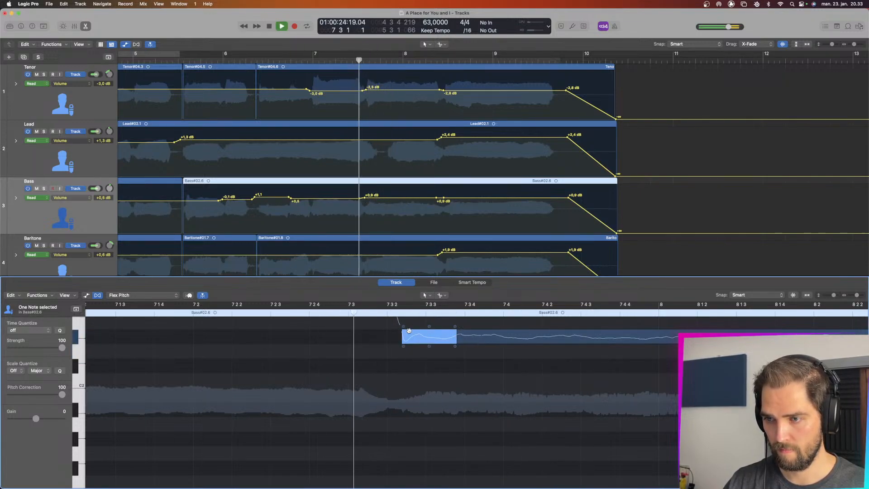
{"action": "key", "text": "space"}
{"action": "left_click", "coordinate": [458, 327]}
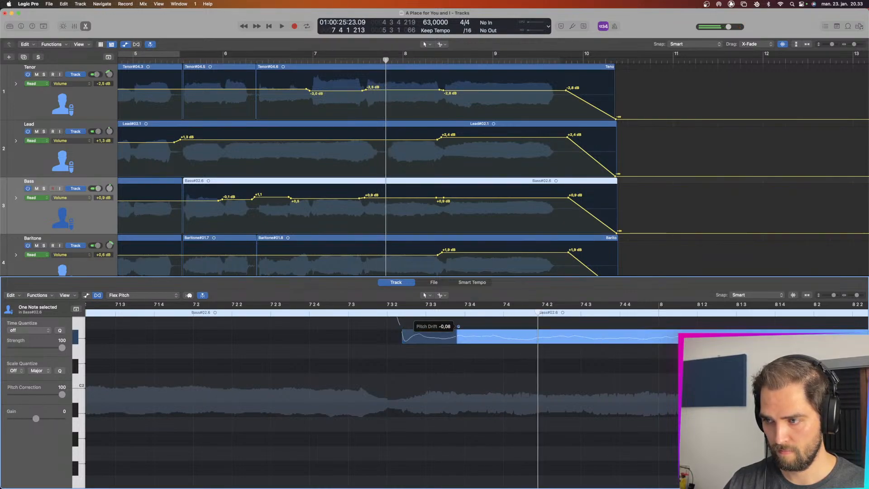
{"action": "key", "text": "space"}
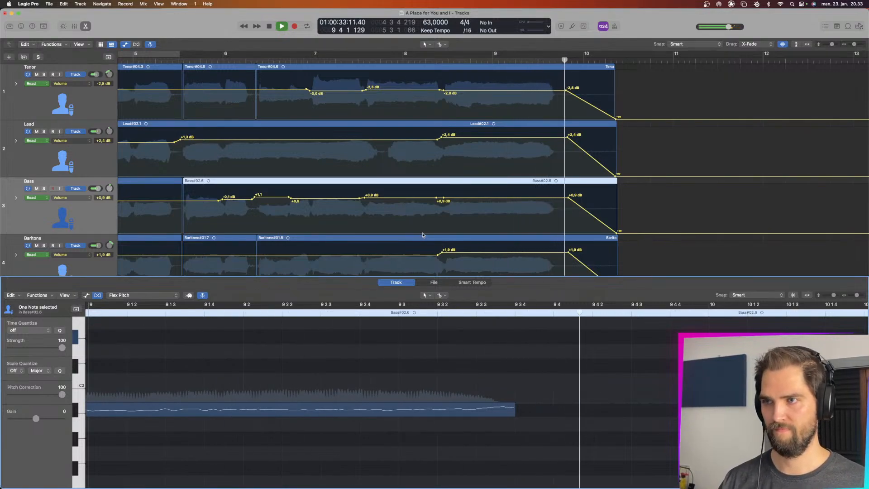
{"action": "key", "text": "space"}
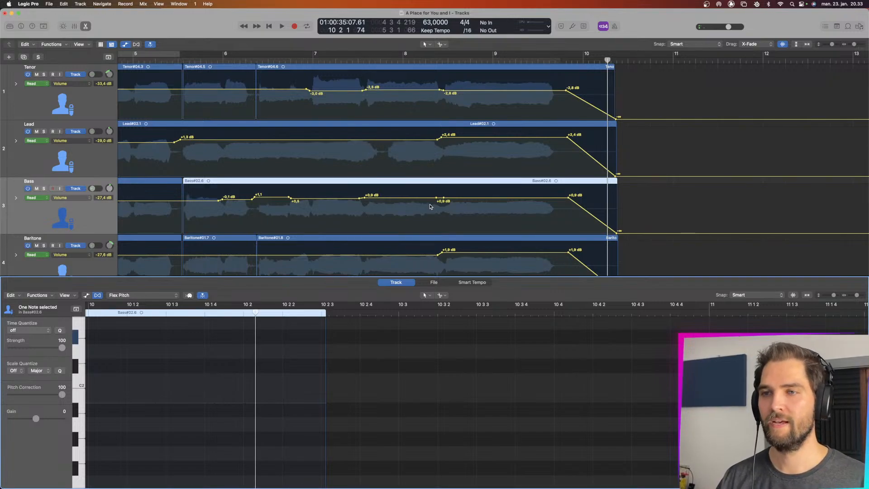
- Hide the track automation, fit all four vocal tracks in the arrangement, and open the mixer
{"action": "left_click", "coordinate": [126, 44]}
{"action": "scroll", "coordinate": [200, 115], "scroll_direction": "down", "scroll_amount": 5}
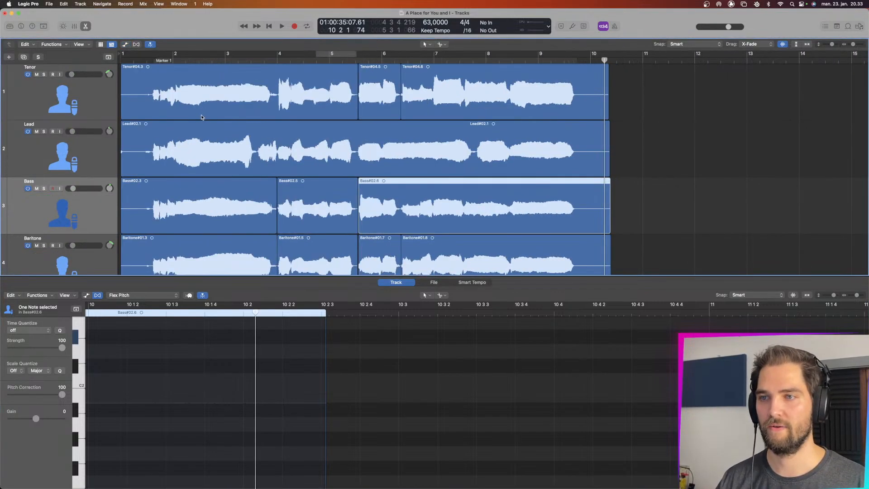
{"action": "scroll", "coordinate": [207, 120], "scroll_direction": "left", "scroll_amount": 2}
{"action": "scroll", "coordinate": [211, 123], "scroll_direction": "down", "scroll_amount": 4}
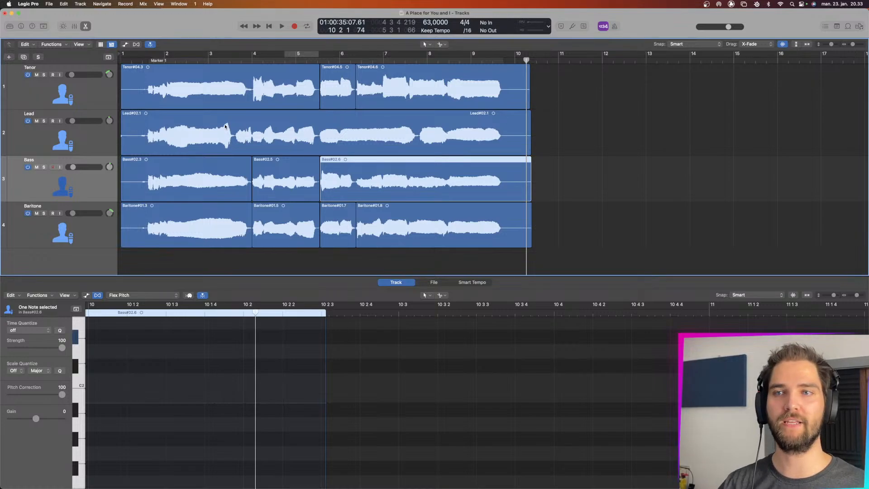
{"action": "key", "text": "x"}
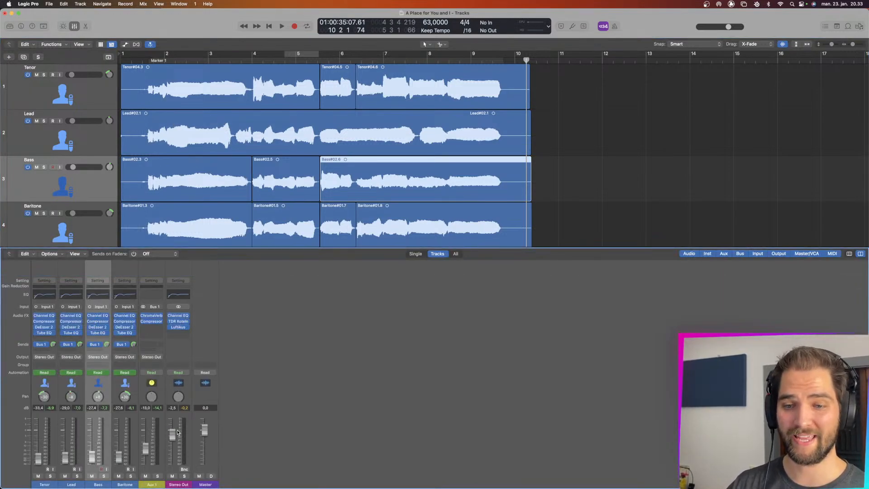
- Bypass all effects plug-ins on the channel strips from Tenor through Stereo Out
{"action": "left_click_drag", "start_coordinate": [177, 485], "coordinate": [45, 484]}
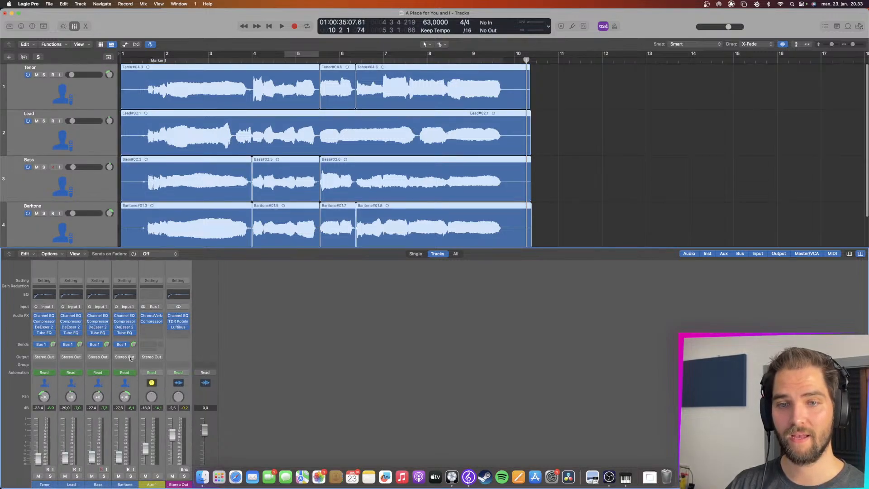
{"action": "left_click", "coordinate": [170, 325]}
{"action": "left_click", "coordinate": [170, 323]}
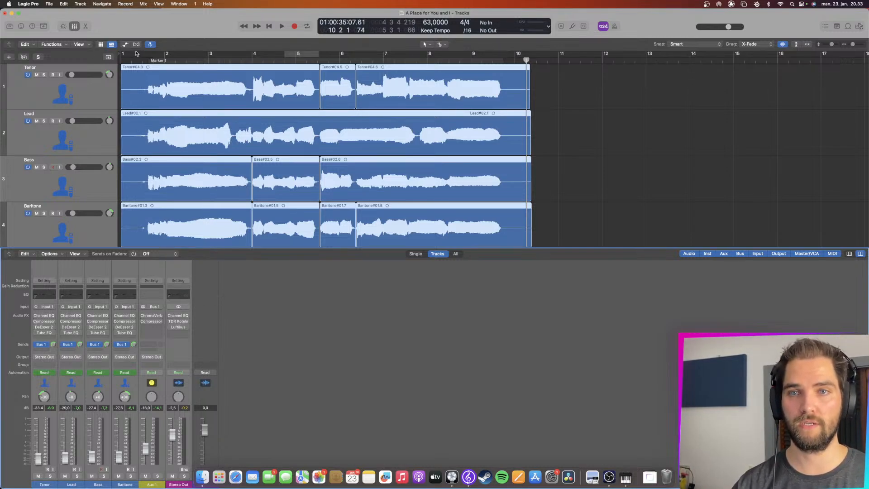
- Set a cycle range from 1 2 4 to bar 10 and play the arrangement with the effects bypassed
{"action": "left_click_drag", "start_coordinate": [136, 53], "coordinate": [515, 55]}
{"action": "key", "text": "space"}
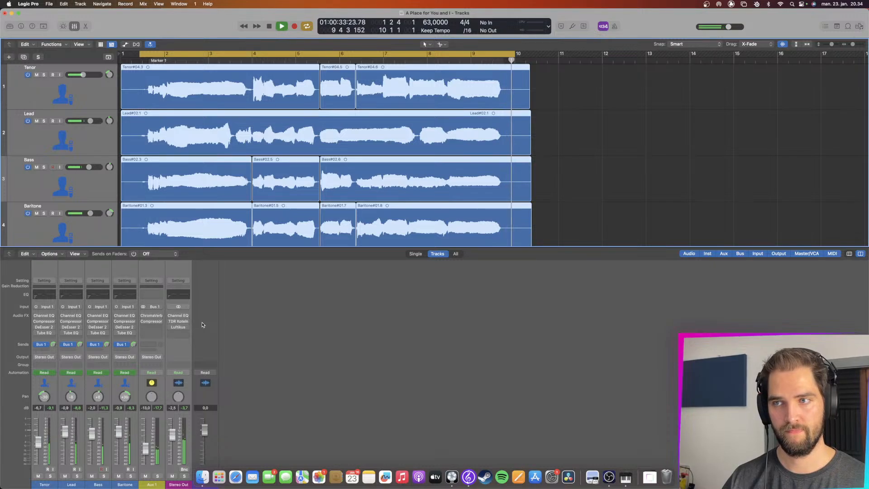
{"action": "key", "text": "space"}
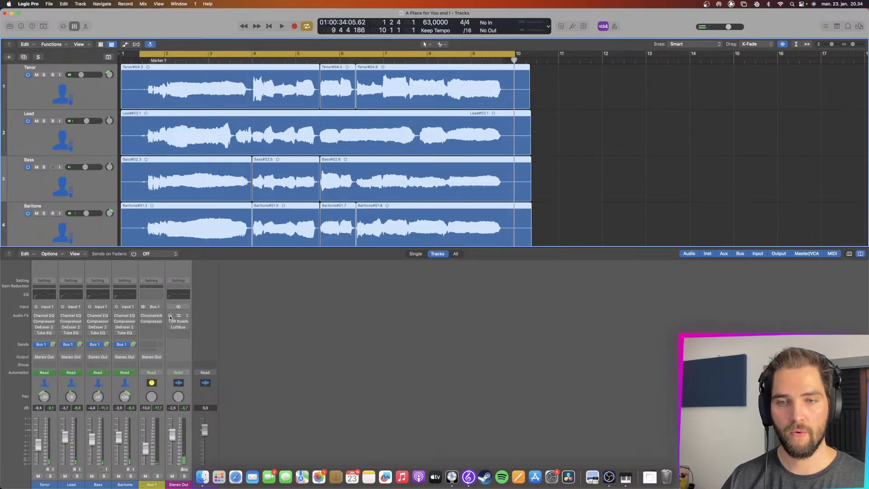
- Re-enable all effects plug-ins on the selected channel strips and play the arrangement with them on
{"action": "left_click", "coordinate": [170, 315]}
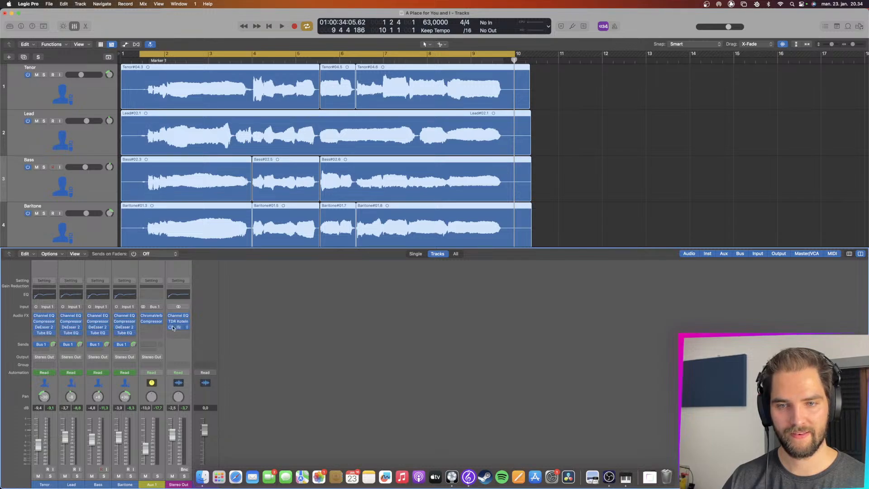
{"action": "key", "text": "space"}
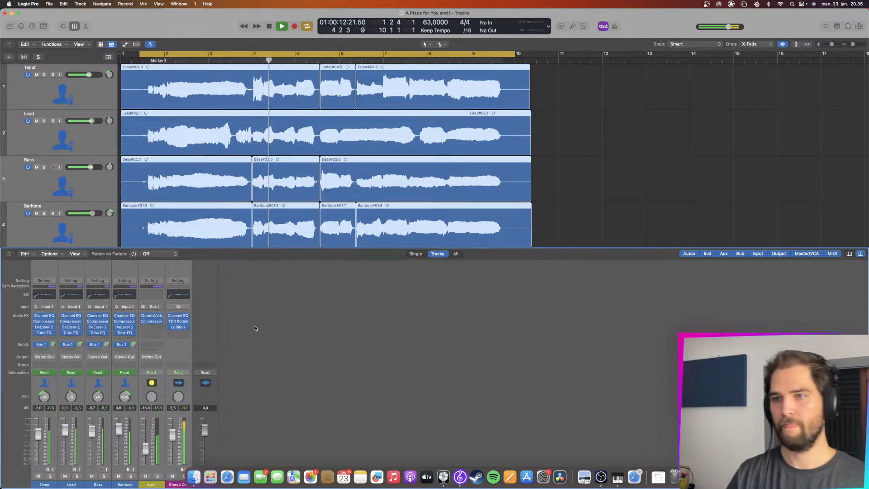
{"action": "key", "text": "space"}
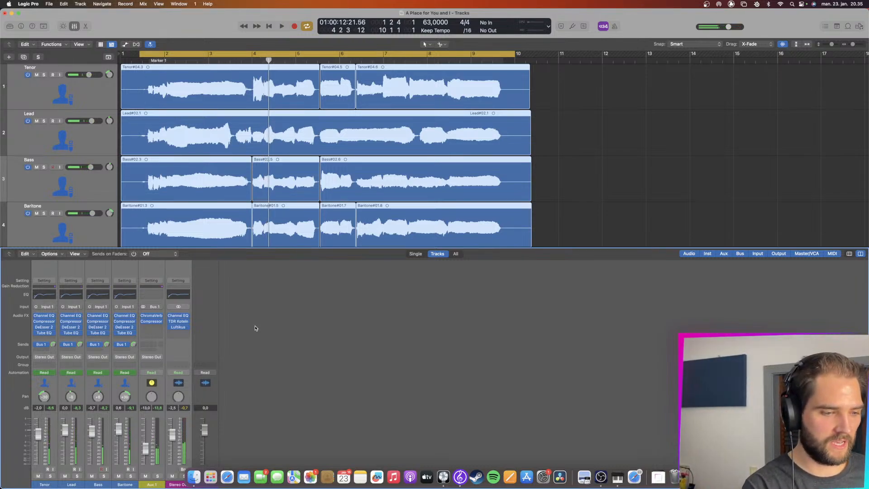
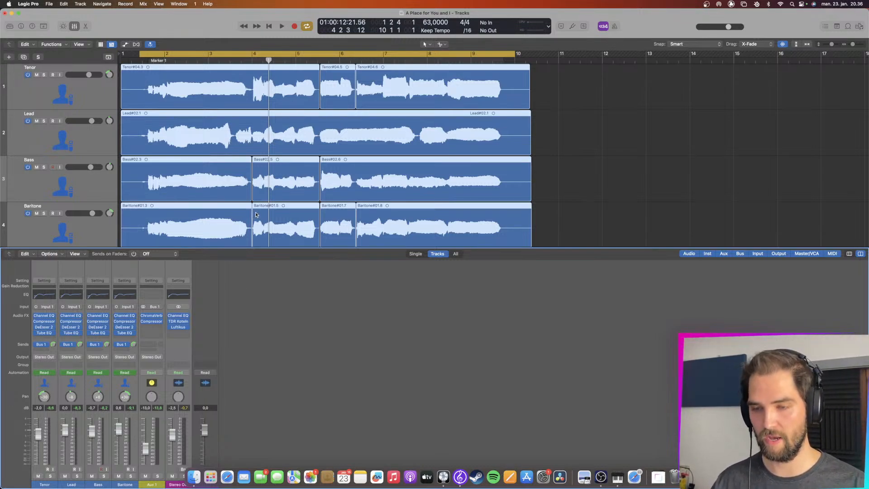
- Deselect the regions, show the Flex controls, and turn off Flex on the Tenor, Lead, Bass and Baritone tracks
{"action": "left_click", "coordinate": [620, 187]}
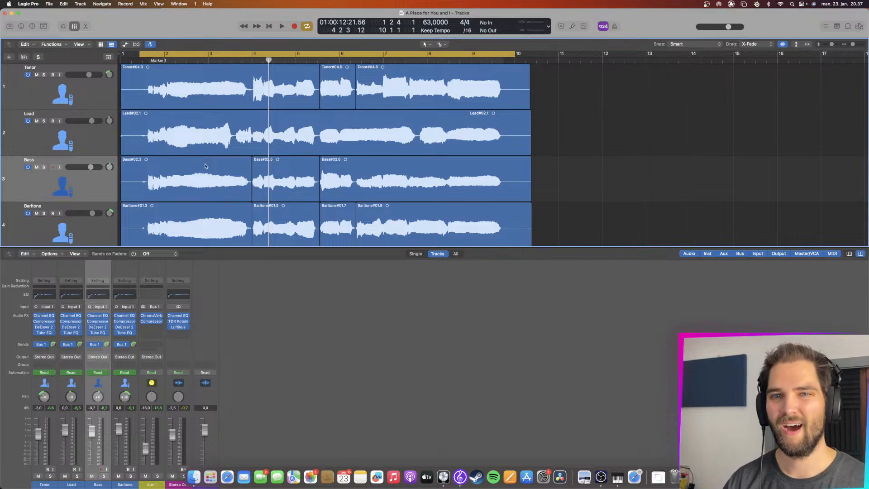
{"action": "left_click", "coordinate": [136, 44]}
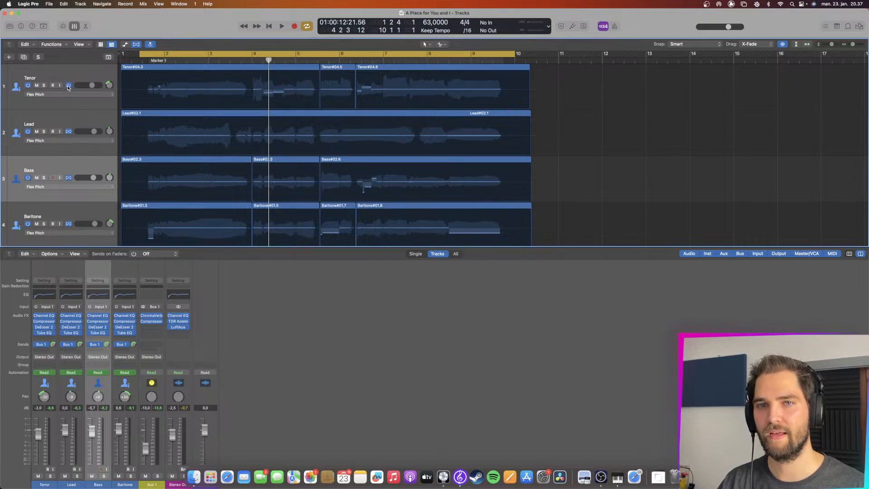
{"action": "left_click", "coordinate": [68, 86]}
{"action": "left_click", "coordinate": [69, 131]}
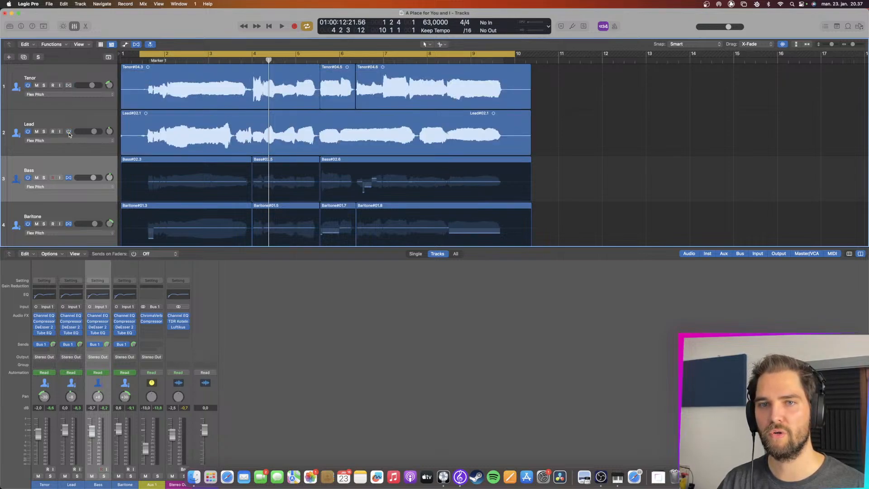
{"action": "left_click", "coordinate": [69, 178]}
{"action": "left_click", "coordinate": [69, 223]}
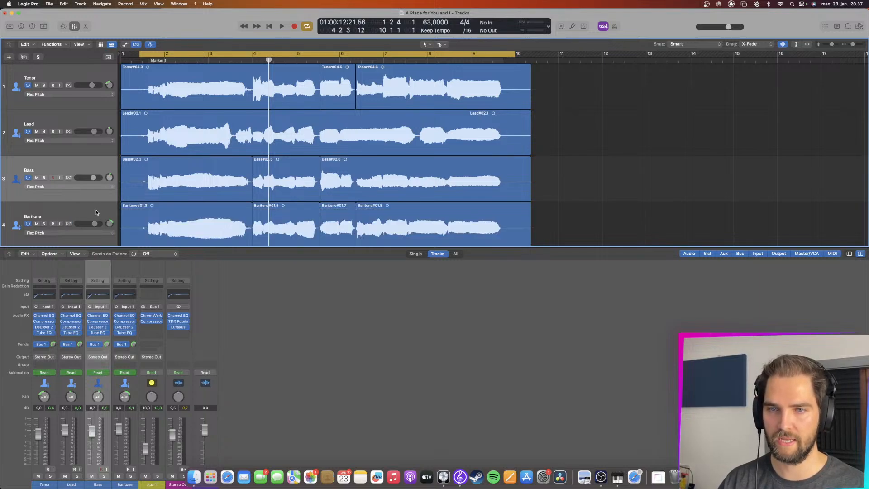
{"action": "scroll", "coordinate": [96, 208], "scroll_direction": "down", "scroll_amount": 2}
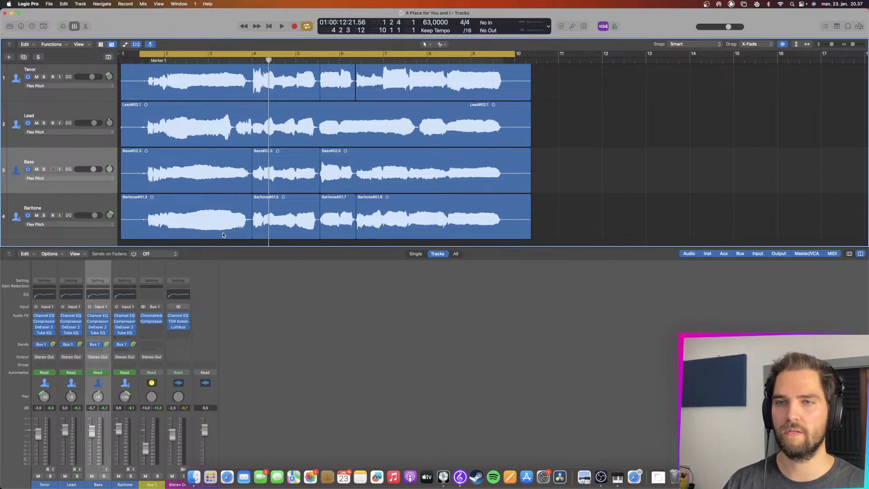
- Play the untuned vocals from about 4 3, and replay the passages from just before bar 4 and from about 5 2
{"action": "key", "text": "space"}
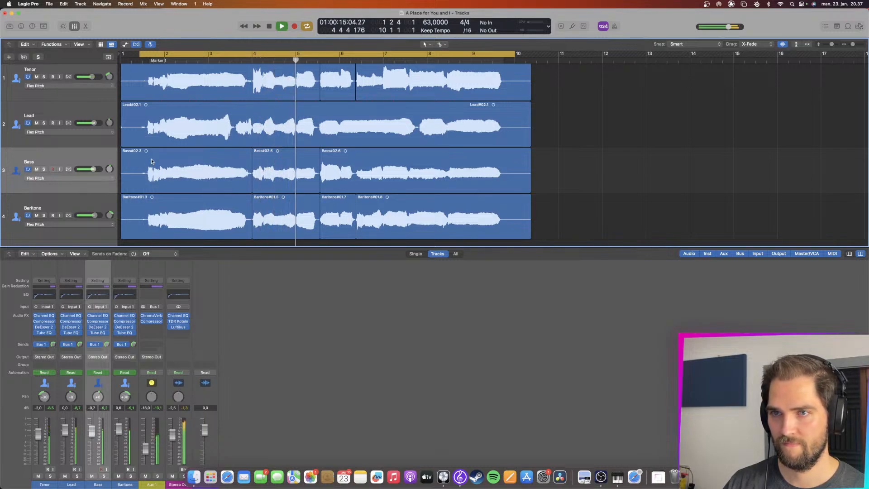
{"action": "key", "text": "space"}
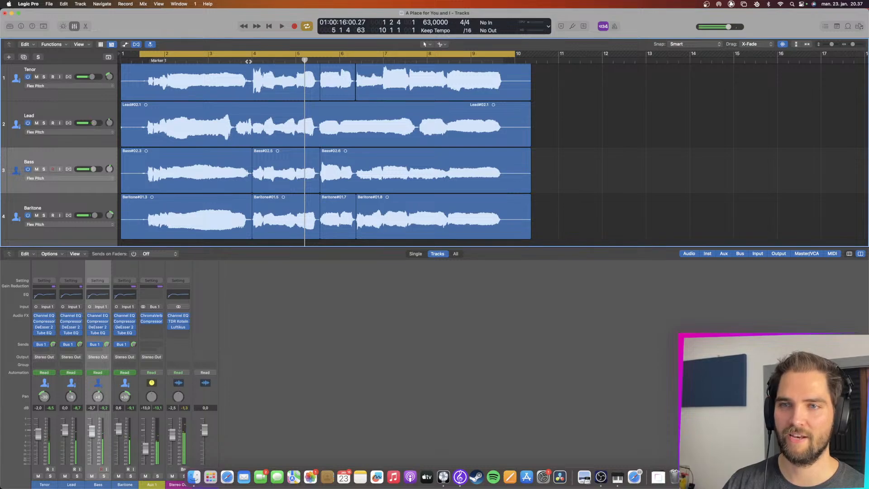
{"action": "left_click", "coordinate": [249, 61]}
{"action": "key", "text": "space"}
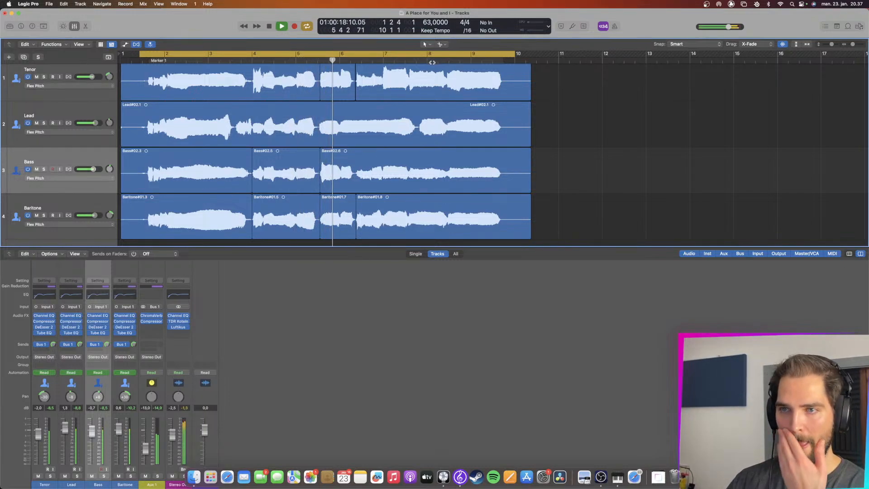
{"action": "key", "text": "space"}
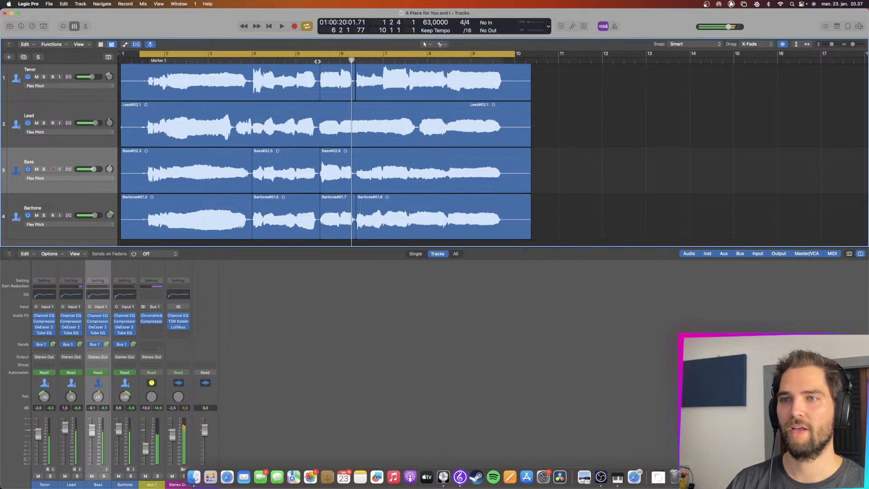
{"action": "left_click", "coordinate": [316, 62]}
{"action": "key", "text": "space"}
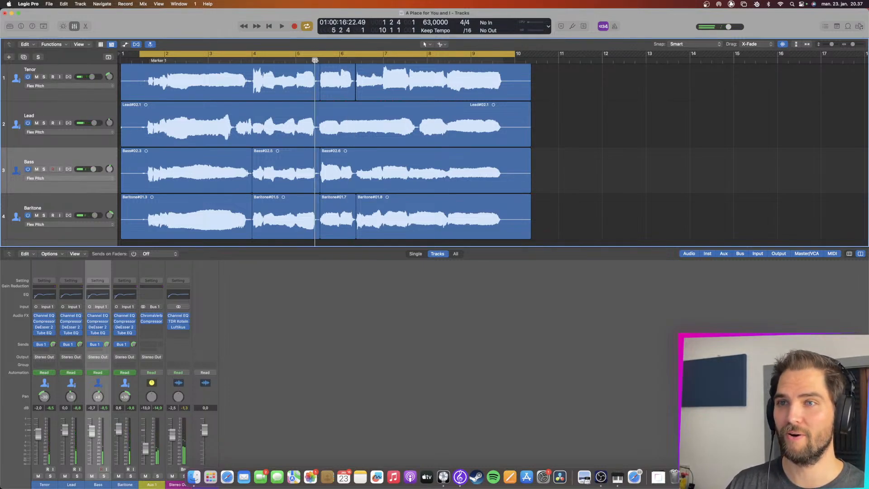
{"action": "key", "text": "space"}
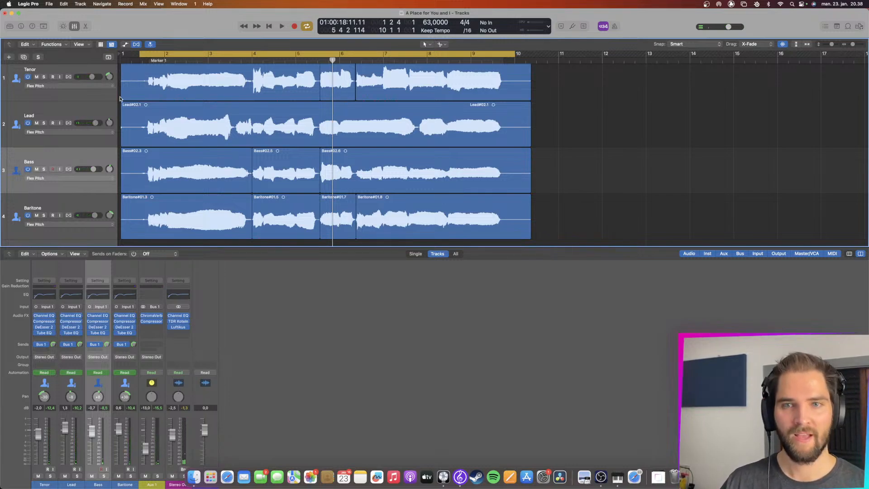
- Turn Flex back on for the Tenor, Lead, Bass and Baritone tracks
{"action": "left_click", "coordinate": [68, 77]}
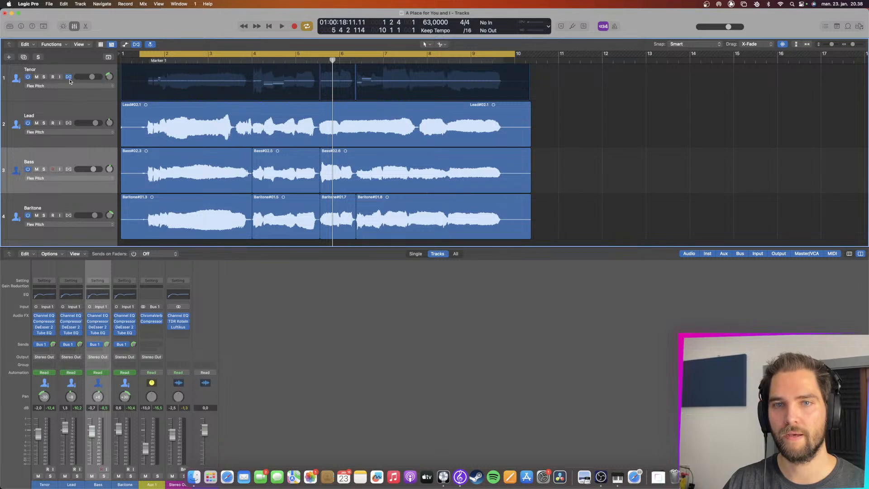
{"action": "left_click", "coordinate": [68, 78]}
{"action": "left_click", "coordinate": [68, 77]}
{"action": "left_click", "coordinate": [68, 123]}
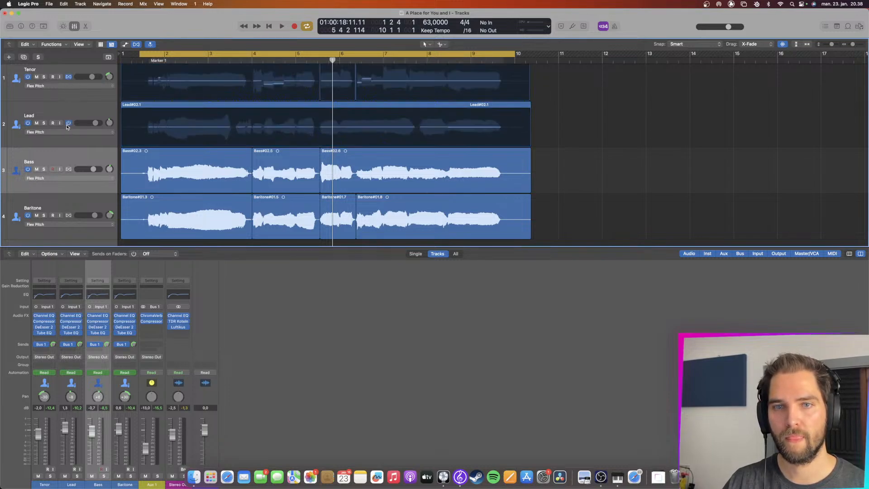
{"action": "left_click", "coordinate": [68, 169]}
{"action": "left_click", "coordinate": [68, 216]}
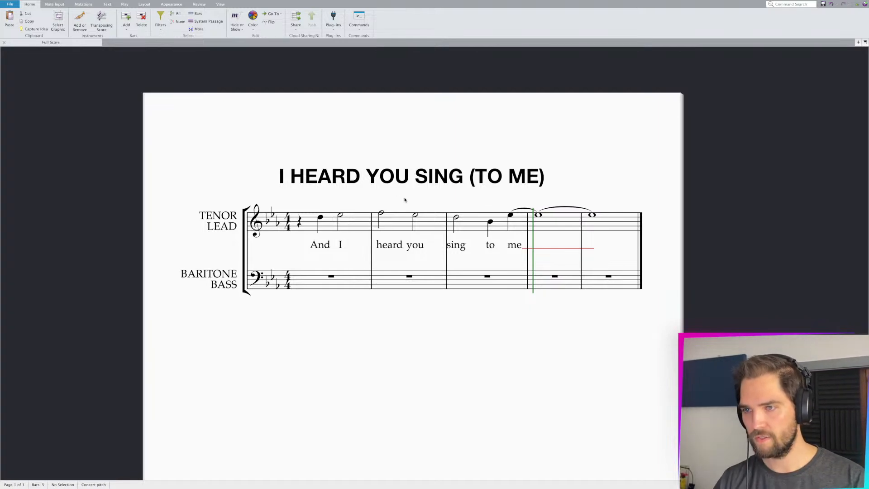
- Switch to the Sibelius score, move the lyric "sing" slightly away from the bar 3 barline, and play the melody
{"action": "left_click_drag", "start_coordinate": [462, 246], "coordinate": [465, 246]}
{"action": "left_click", "coordinate": [460, 310]}
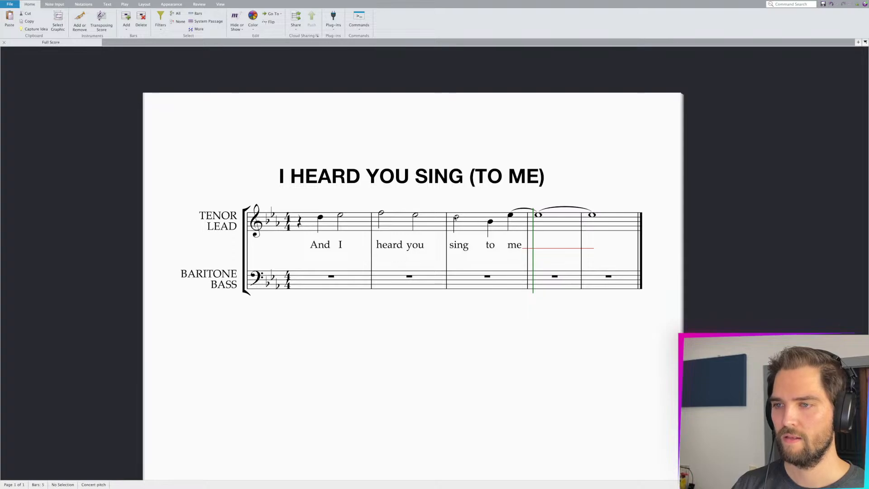
{"action": "left_click", "coordinate": [300, 221]}
{"action": "key", "text": "space"}
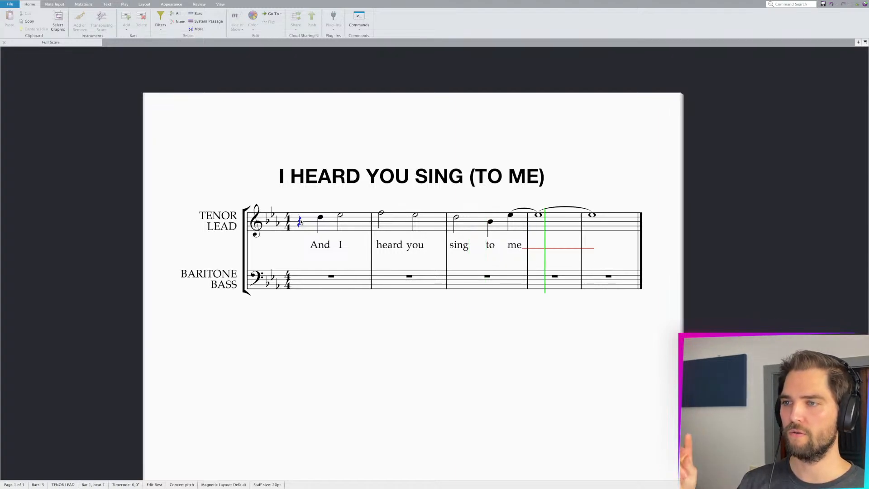
{"action": "key", "text": "space"}
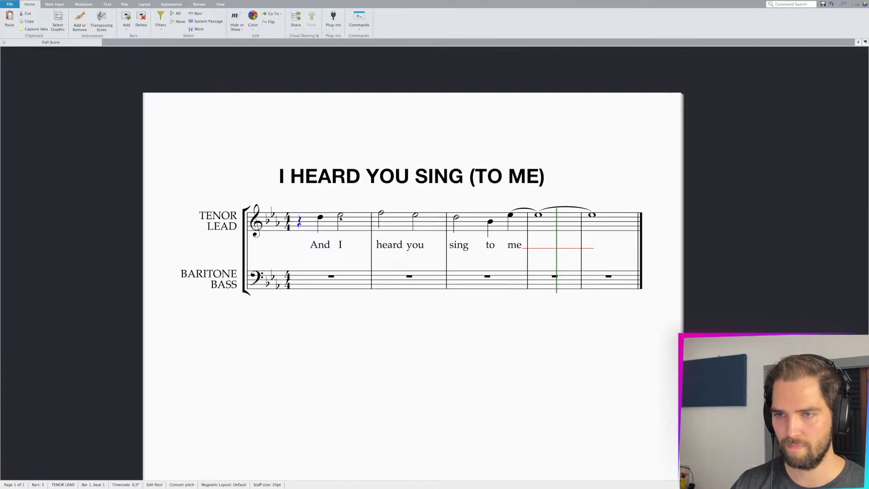
- Change the "I" note in bar 1 to a quarter-note D and add a quarter-note E-flat on beat 4
{"action": "left_click", "coordinate": [340, 217]}
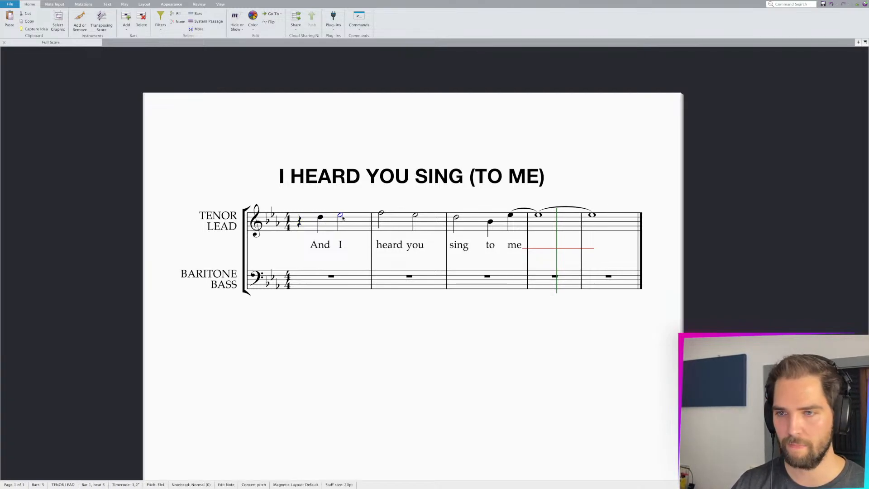
{"action": "key", "text": "4"}
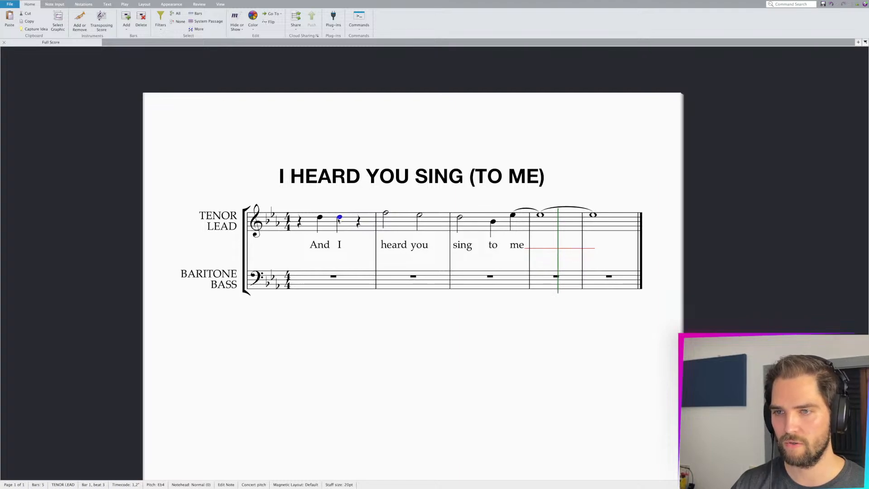
{"action": "key", "text": "Down"}
{"action": "left_click", "coordinate": [357, 222]}
{"action": "key", "text": "e"}
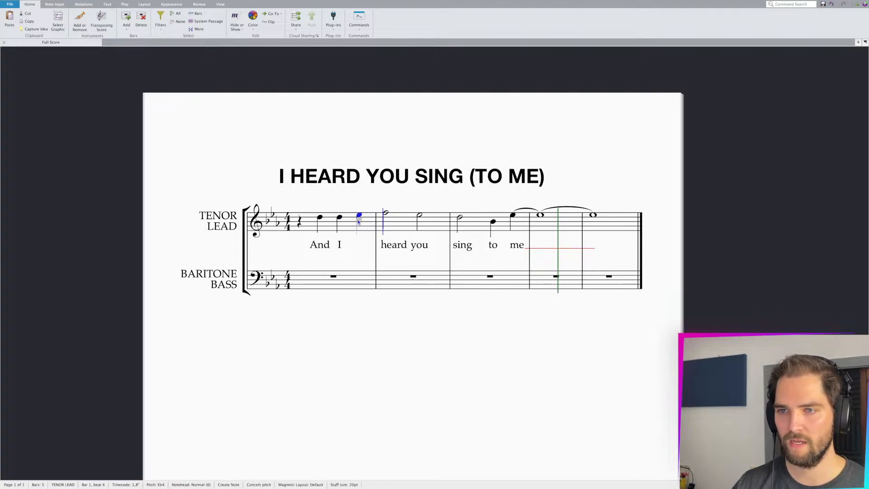
- Shift the lyrics "And" and "I" to the notes on beats 3 and 4 of bar 1, and open the bar with a half rest
{"action": "key", "text": "Escape"}
{"action": "left_click", "coordinate": [341, 246]}
{"action": "mouse_move", "coordinate": [342, 248]}
{"action": "left_mouse_down"}
{"action": "mouse_move", "coordinate": [361, 248]}
{"action": "mouse_move", "coordinate": [335, 249]}
{"action": "left_mouse_up"}
{"action": "left_click", "coordinate": [300, 222]}
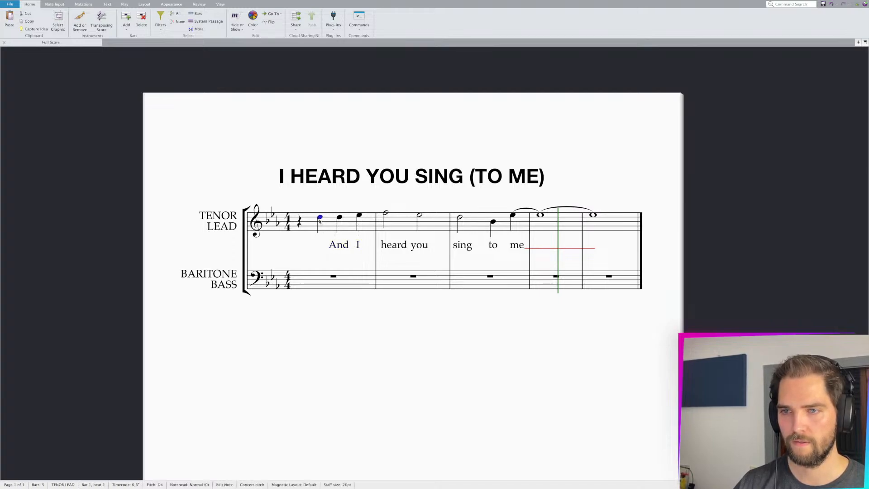
{"action": "key", "text": "5"}
{"action": "left_click", "coordinate": [328, 188]}
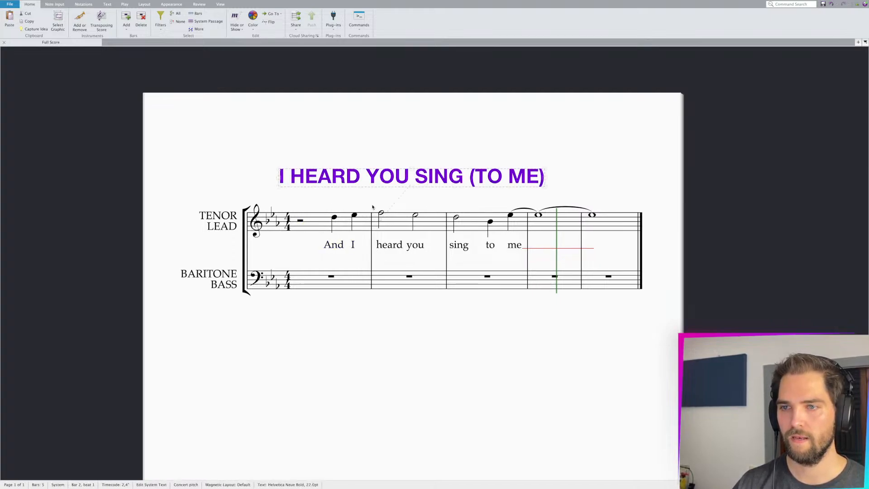
{"action": "key", "text": "Escape"}
- Delete the quarter notes on beats 3 and 4 of bar 3
{"action": "left_click", "coordinate": [463, 224]}
{"action": "left_click", "coordinate": [457, 220]}
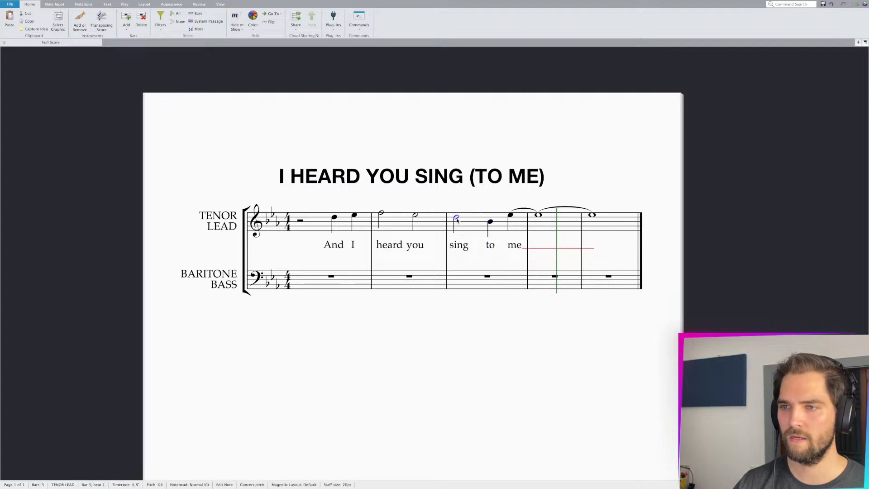
{"action": "left_click", "coordinate": [495, 230]}
{"action": "left_click", "coordinate": [503, 206]}
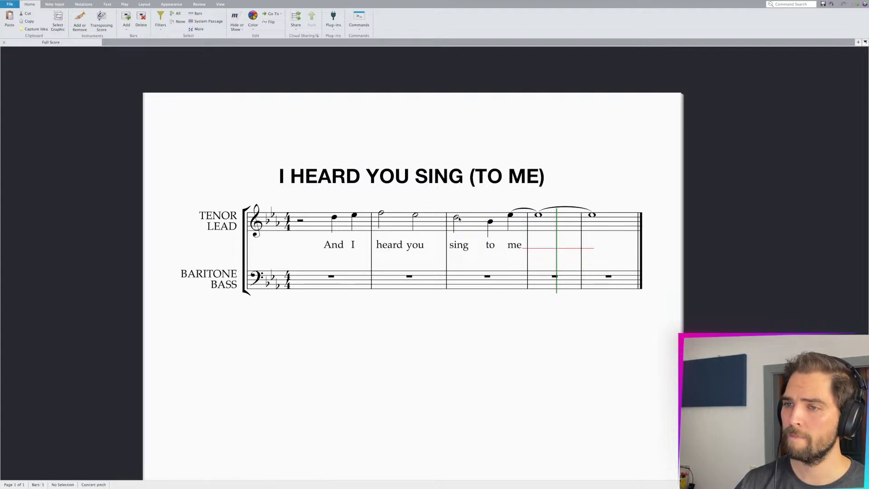
{"action": "left_click", "coordinate": [490, 222]}
{"action": "key", "text": "Delete"}
{"action": "left_click", "coordinate": [510, 216]}
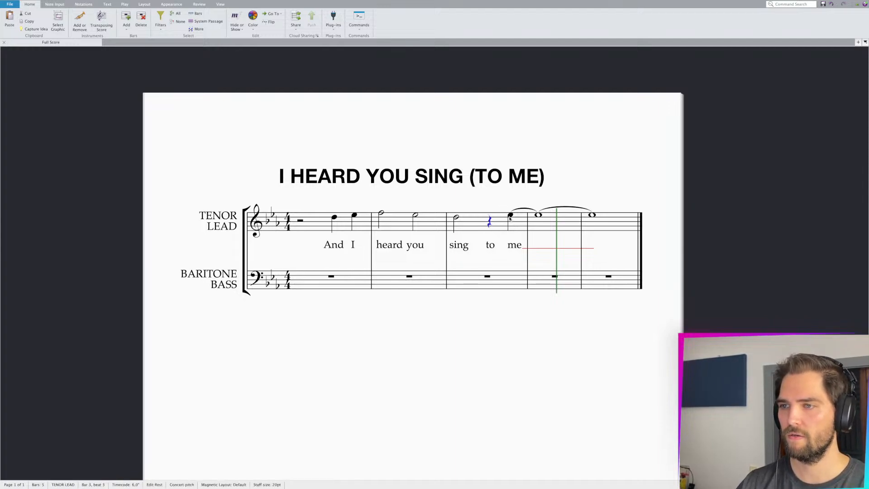
{"action": "key", "text": "Delete"}
- Shift "me" to the bar 4 note and "to" to beat 4 of bar 3, and enter a quarter-note B-flat there
{"action": "mouse_move", "coordinate": [514, 246]}
{"action": "left_mouse_down"}
{"action": "mouse_move", "coordinate": [537, 246]}
{"action": "mouse_move", "coordinate": [510, 247]}
{"action": "left_mouse_up"}
{"action": "left_click", "coordinate": [491, 245]}
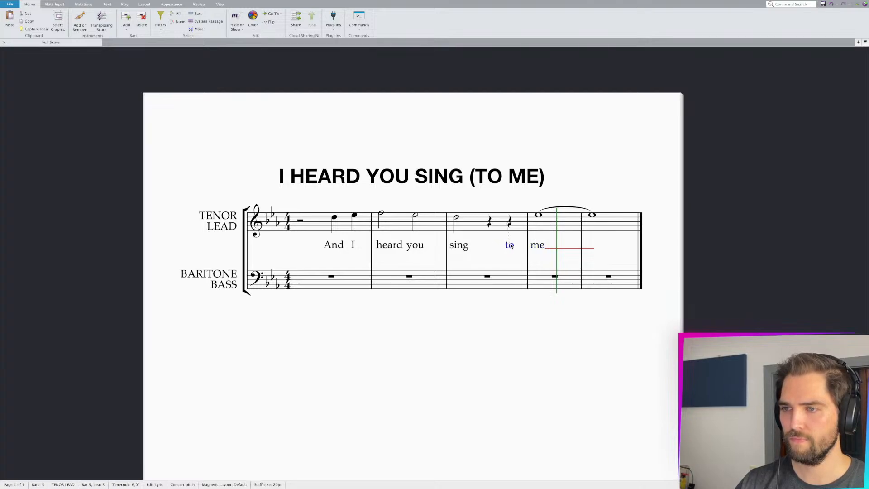
{"action": "left_click", "coordinate": [509, 227]}
{"action": "key", "text": "b"}
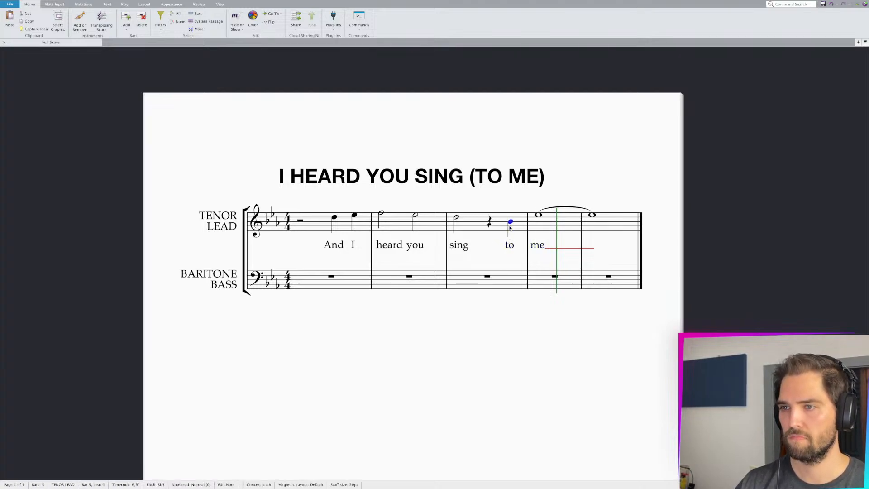
- Try dotting the half-note D on "sing" in bar 3, and take the dot off again
{"action": "key", "text": "Left"}
{"action": "key", "text": "Left"}
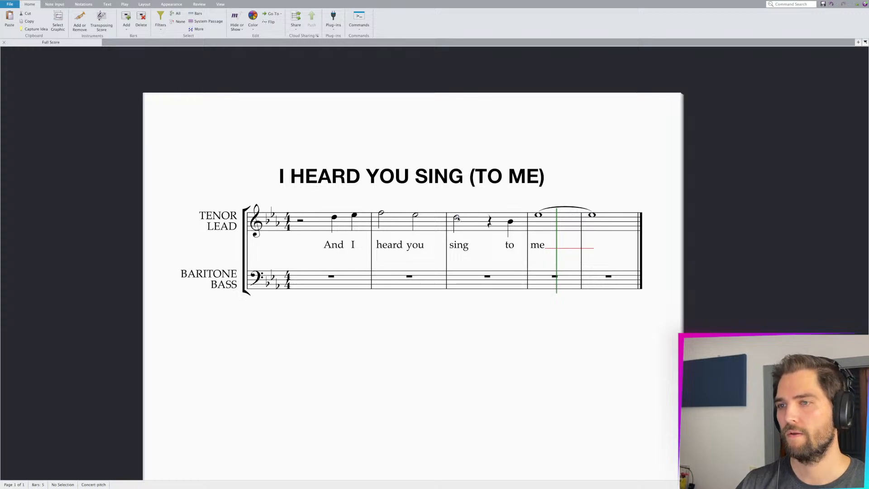
{"action": "key", "text": "period"}
{"action": "key", "text": "Escape"}
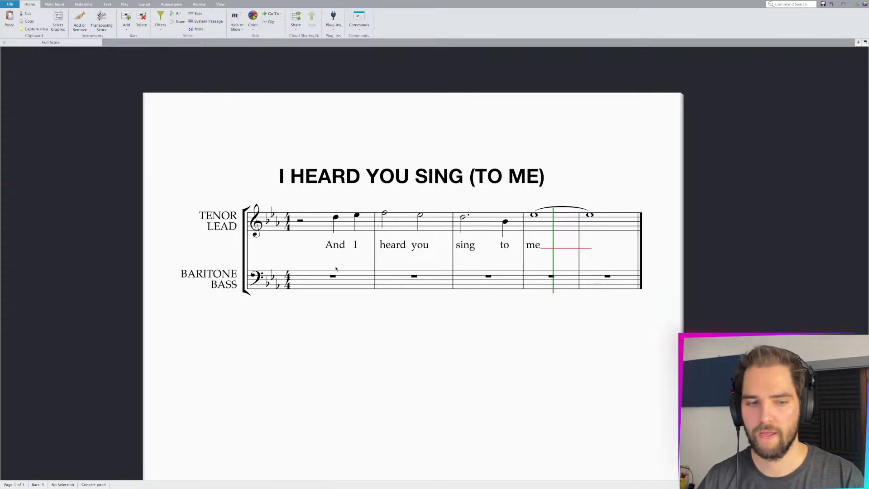
{"action": "left_click", "coordinate": [463, 219]}
{"action": "key", "text": "KP_Decimal"}
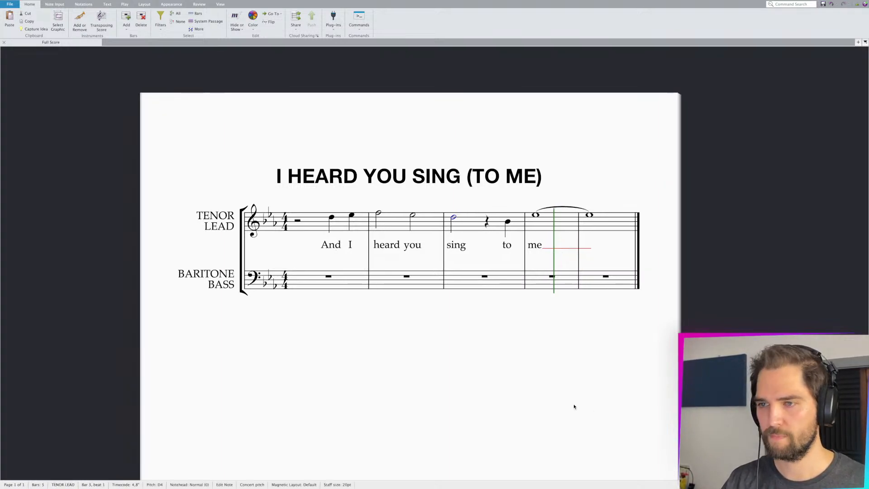
{"action": "left_click", "coordinate": [333, 333]}
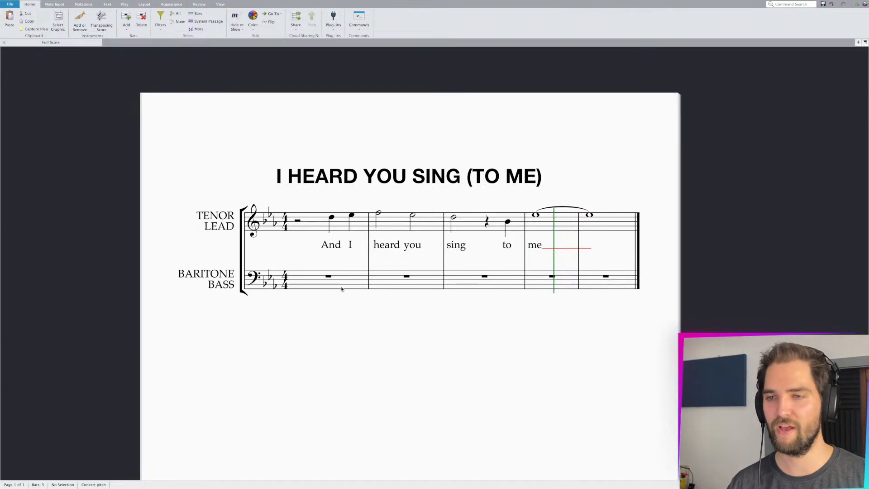
- Move the melody from beat 3 of bar 1 through bar 5 into voice 2 for the Lead
{"action": "scroll", "coordinate": [341, 291], "scroll_direction": "down", "scroll_amount": 2}
{"action": "scroll", "coordinate": [343, 291], "scroll_direction": "left", "scroll_amount": 1}
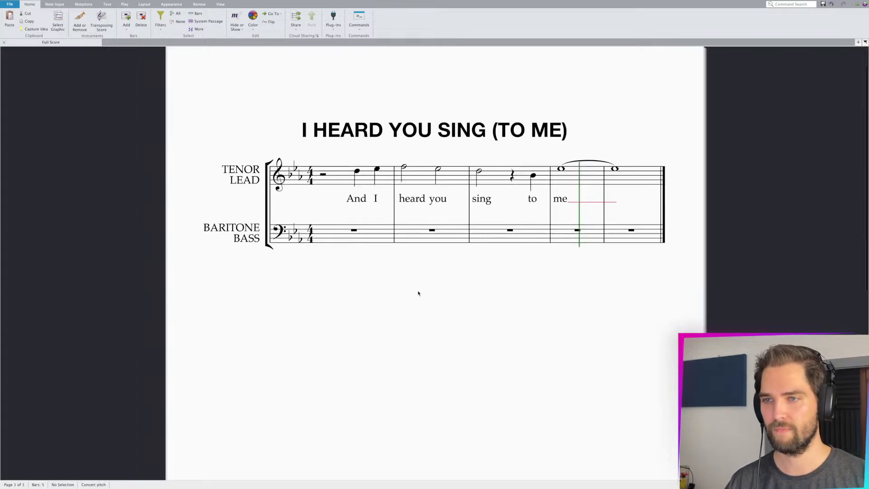
{"action": "scroll", "coordinate": [418, 293], "scroll_direction": "down", "scroll_amount": 1}
{"action": "scroll", "coordinate": [419, 294], "scroll_direction": "up", "scroll_amount": 3}
{"action": "left_click_drag", "start_coordinate": [433, 302], "coordinate": [412, 347]}
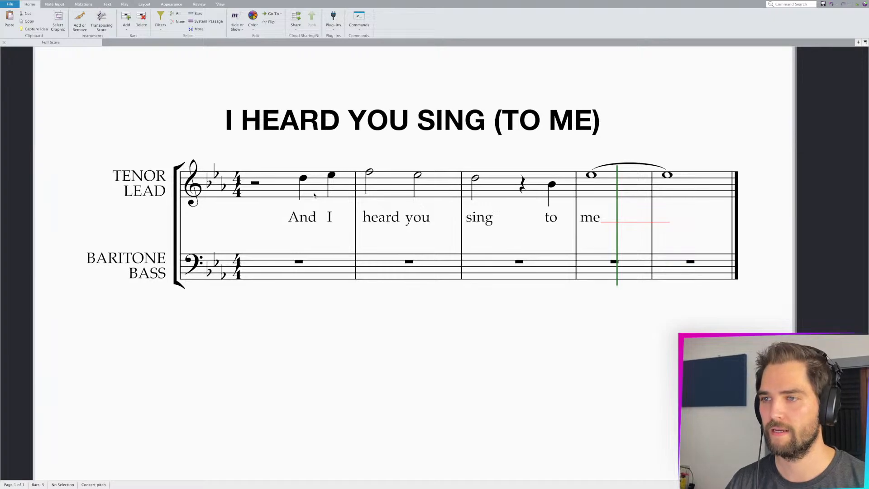
{"action": "left_click", "coordinate": [303, 181]}
{"action": "key", "text": "Escape"}
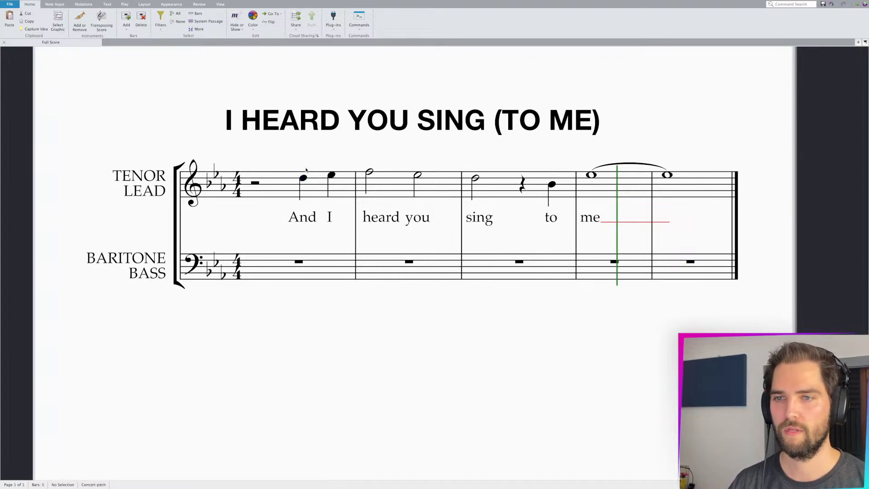
{"action": "left_click", "coordinate": [303, 177]}
{"action": "left_click", "coordinate": [670, 181], "text": "shift"}
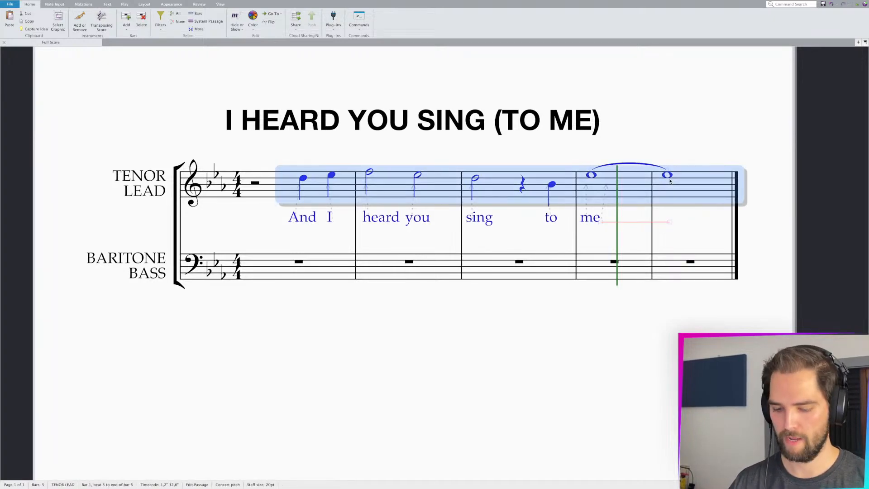
{"action": "key", "text": "alt+2"}
{"action": "key", "text": "Escape"}
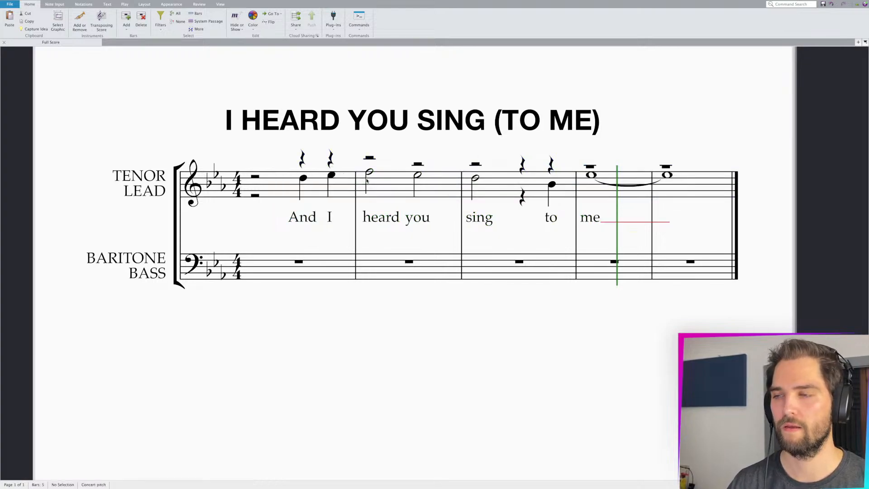
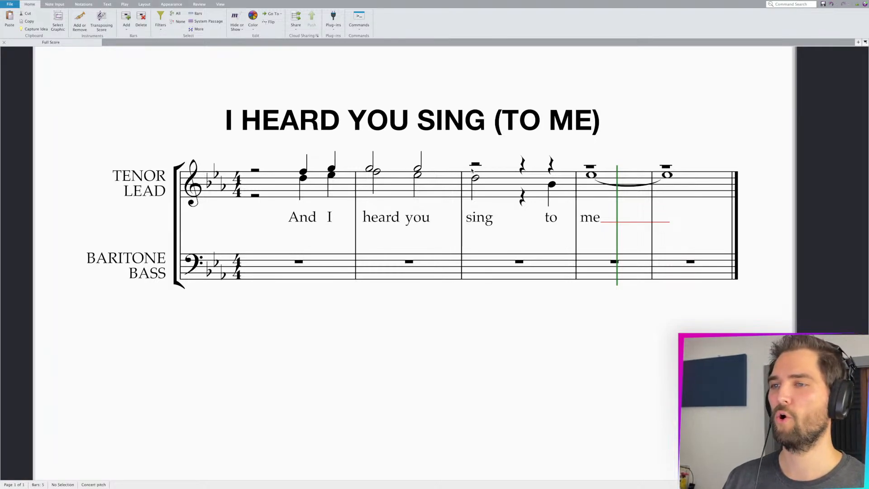
- Enter a quarter-note F and a quarter-note E-natural for the Tenor on beats 1 and 2 of bar 3
{"action": "left_click", "coordinate": [474, 164]}
{"action": "key", "text": "5"}
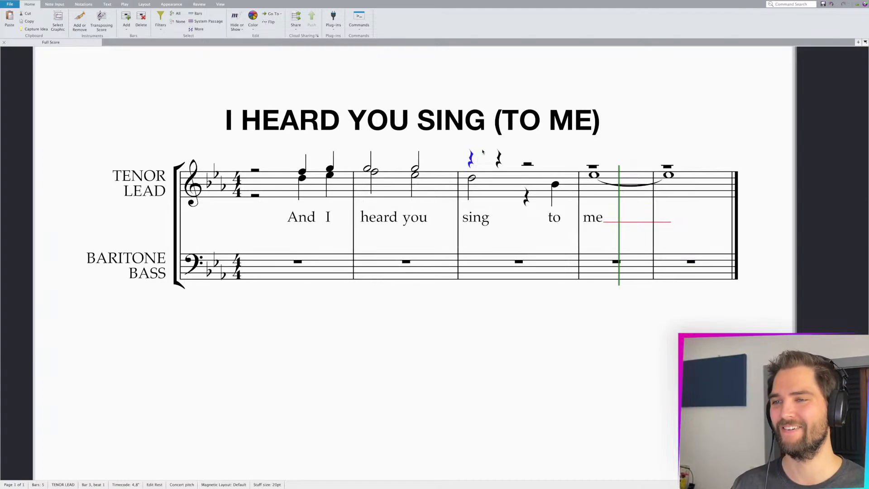
{"action": "key", "text": "f"}
{"action": "key", "text": "1"}
{"action": "key", "text": "7"}
{"action": "key", "text": "e"}
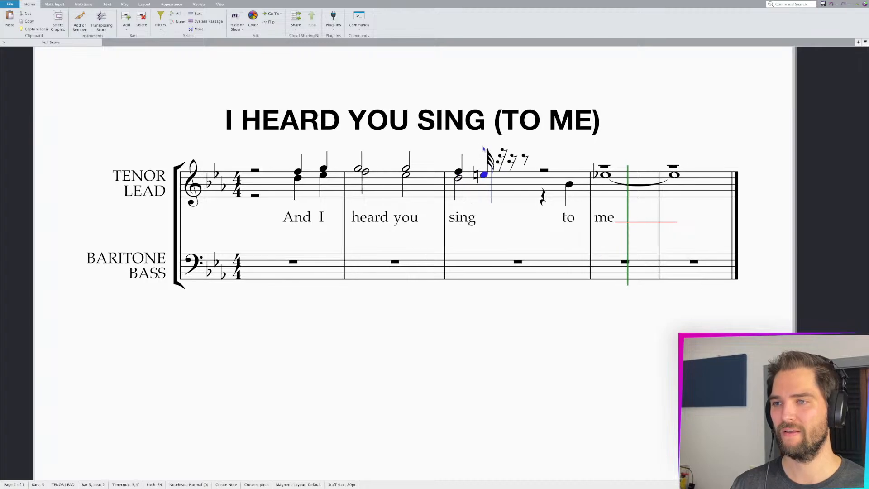
{"action": "key", "text": "Escape"}
{"action": "left_click", "coordinate": [485, 182]}
{"action": "left_click", "coordinate": [484, 177]}
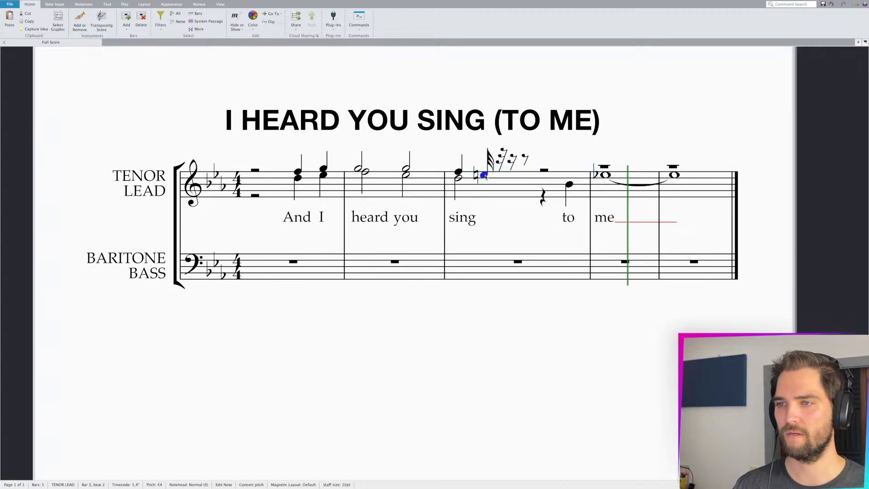
{"action": "key", "text": "4"}
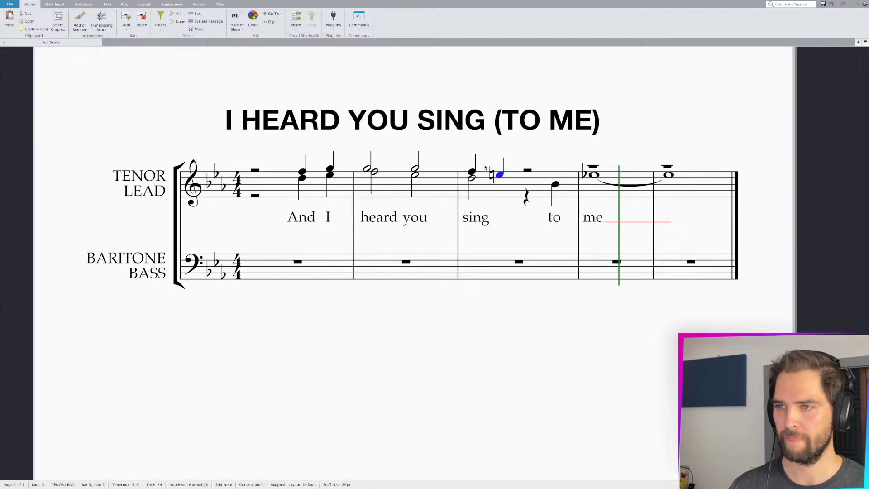
- Enter a quarter-note F and a quarter-note A-flat for the Tenor on beats 3 and 4 of bar 3
{"action": "key", "text": "Right"}
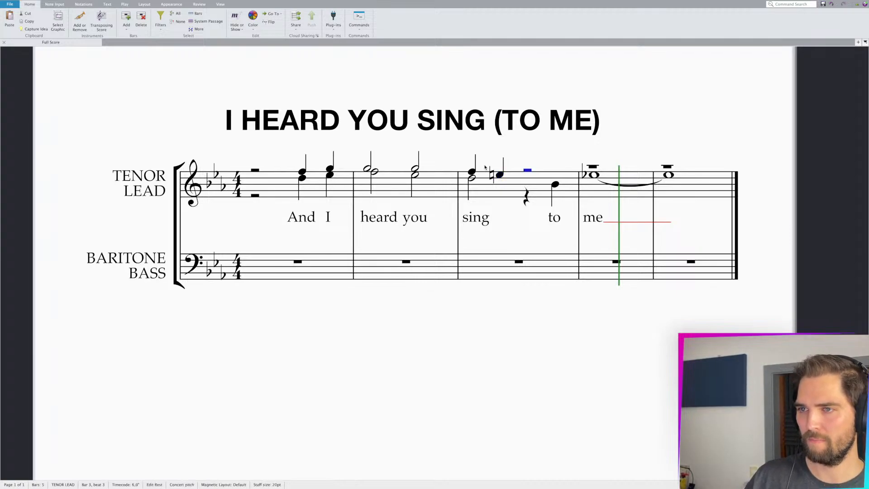
{"action": "key", "text": "f"}
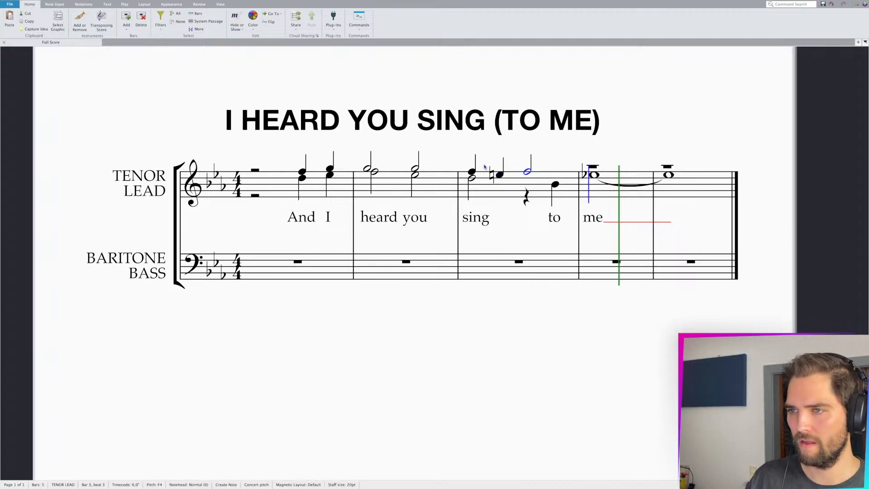
{"action": "key", "text": "4"}
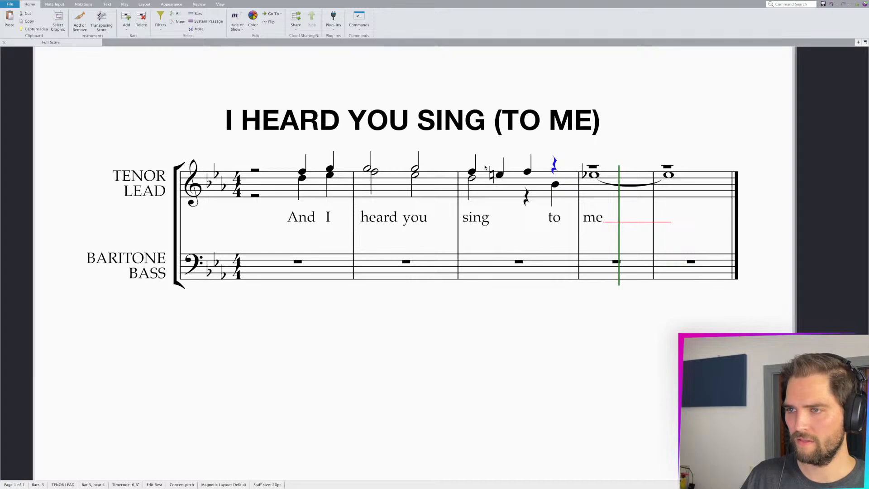
{"action": "key", "text": "a"}
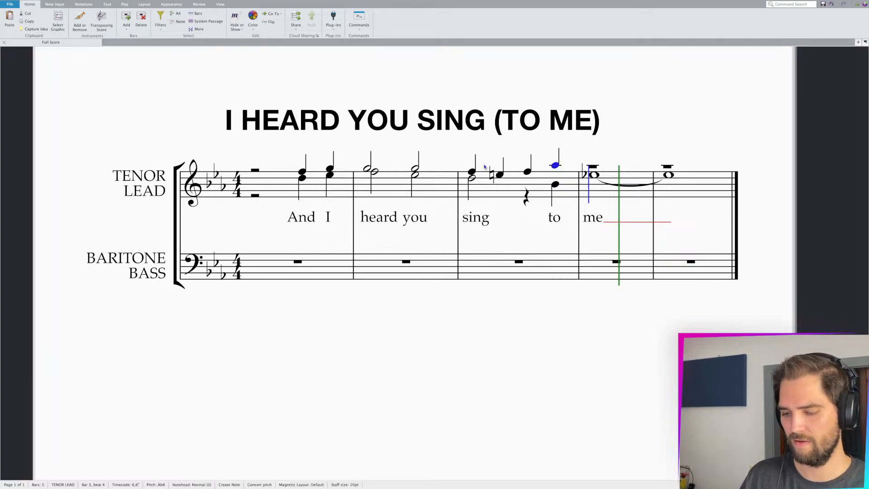
- Enter a whole-note G for the Tenor in bar 4, tied to another whole-note G in bar 5
{"action": "key", "text": "6"}
{"action": "key", "text": "g"}
{"action": "key", "text": "KP_Enter"}
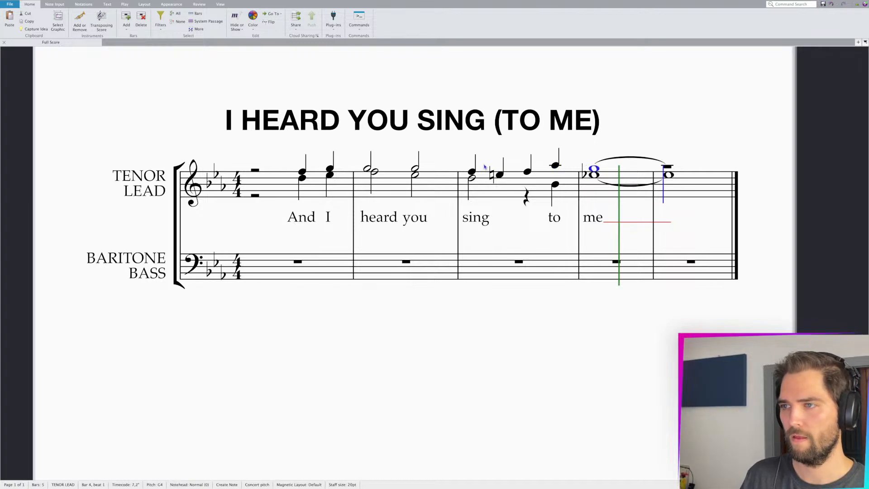
{"action": "key", "text": "g"}
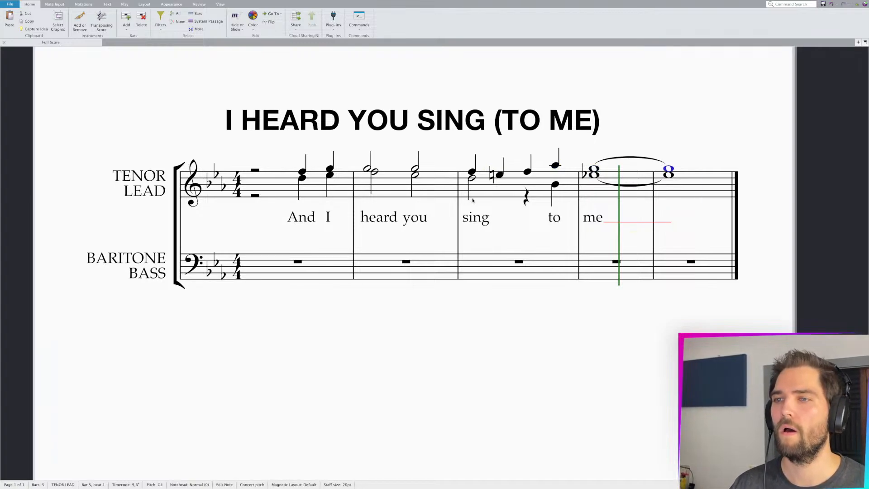
- Make the Lead's half-note D on "sing" in bar 3 a dotted half note
{"action": "left_click", "coordinate": [471, 178]}
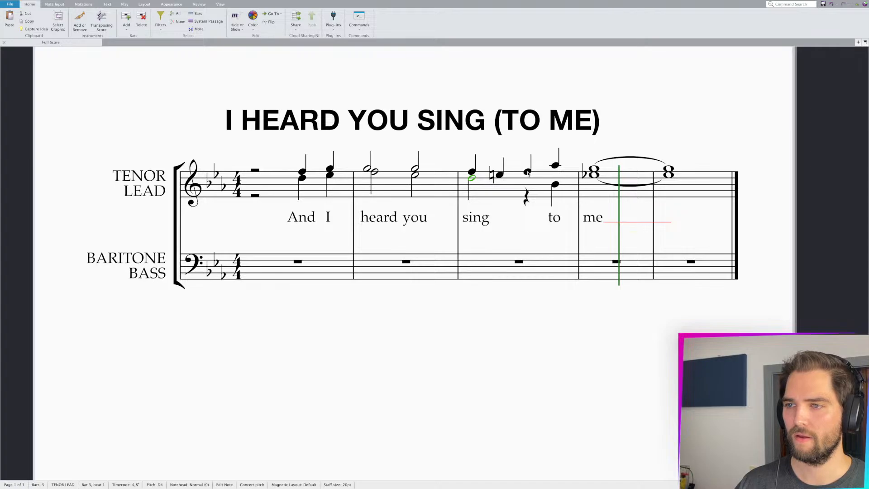
{"action": "key", "text": "Escape"}
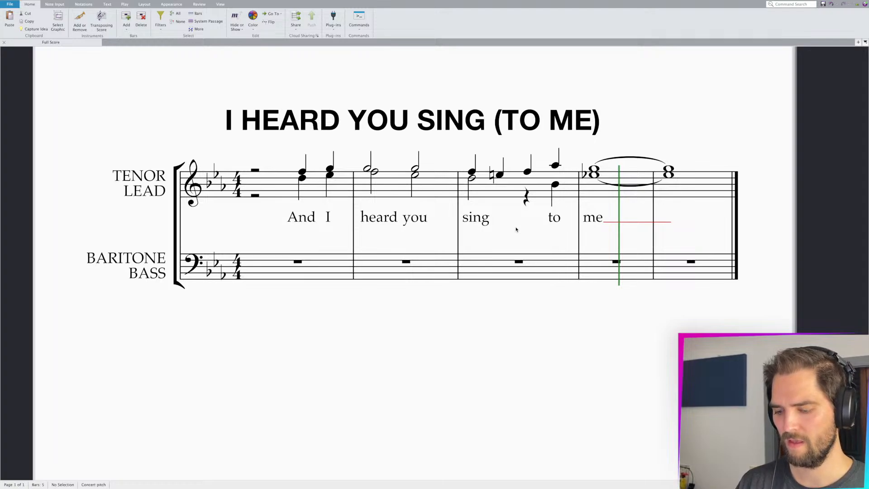
{"action": "left_click", "coordinate": [476, 183]}
{"action": "key", "text": "Escape"}
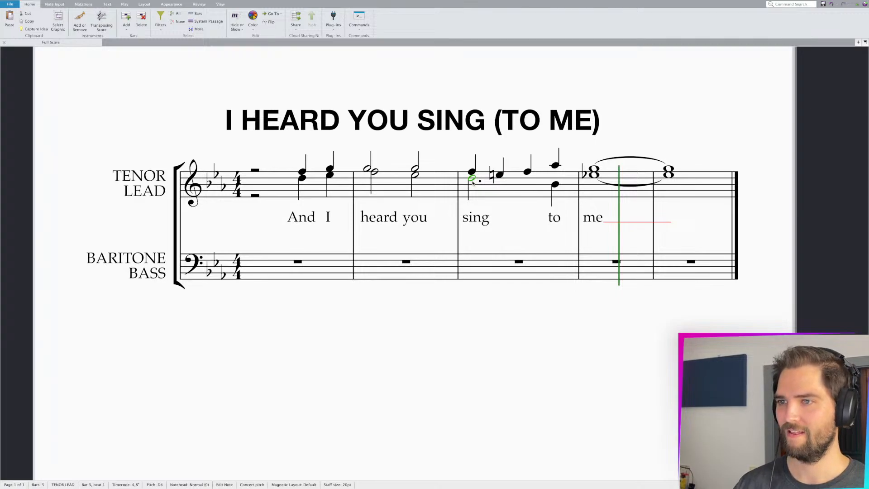
- Enter quarter-note B-naturals for the Baritone on beats 3 and 4 of bar 1 and a half-note B-natural on beat 1 of bar 2
{"action": "left_click", "coordinate": [295, 263]}
{"action": "key", "text": "2"}
{"action": "key", "text": "super+z"}
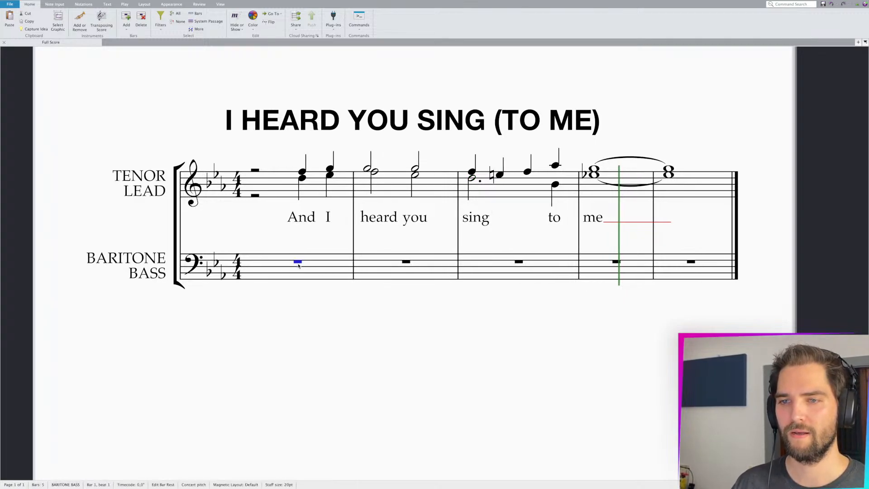
{"action": "key", "text": "5"}
{"action": "left_click", "coordinate": [303, 266]}
{"action": "key", "text": "4"}
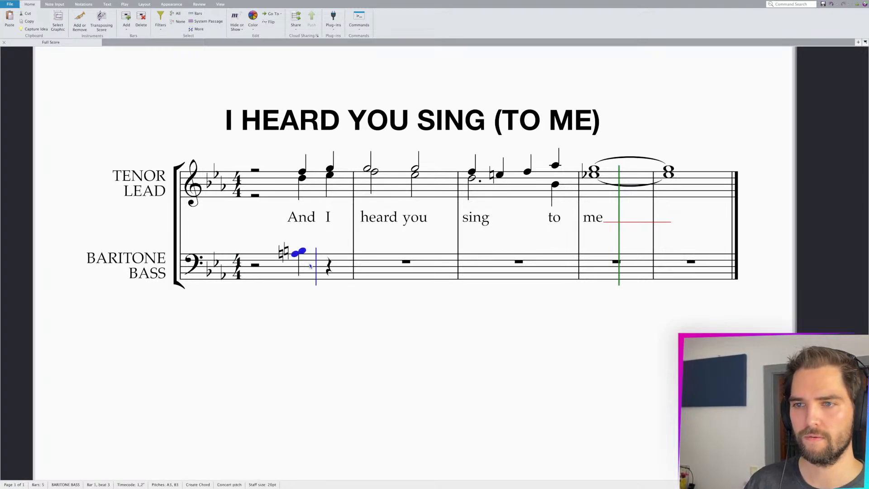
{"action": "key", "text": "BackSpace"}
{"action": "key", "text": "b"}
{"action": "key", "text": "b"}
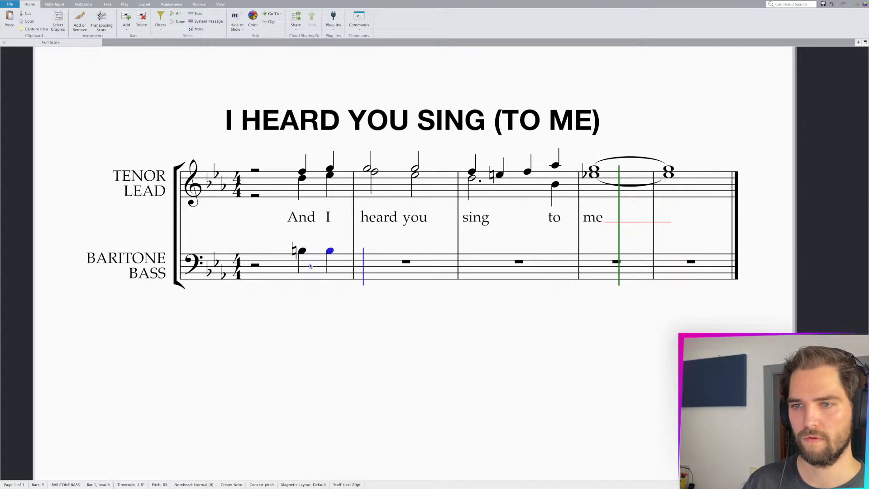
{"action": "key", "text": "b"}
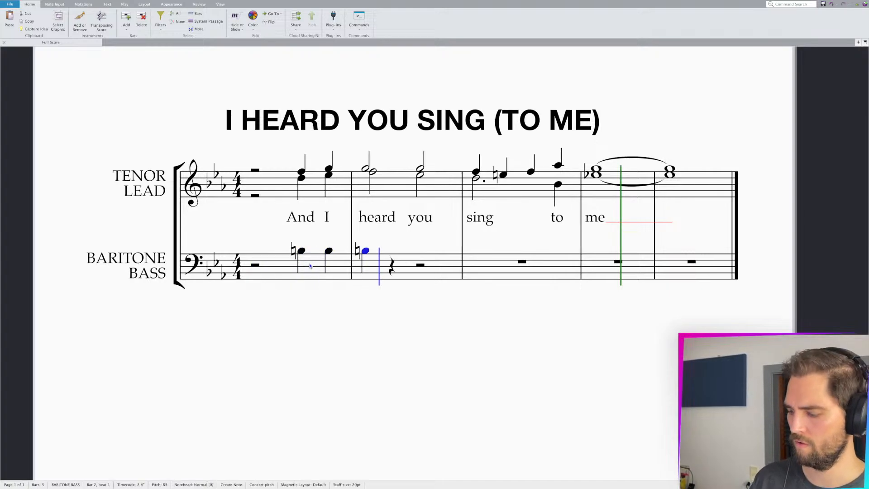
{"action": "key", "text": "6"}
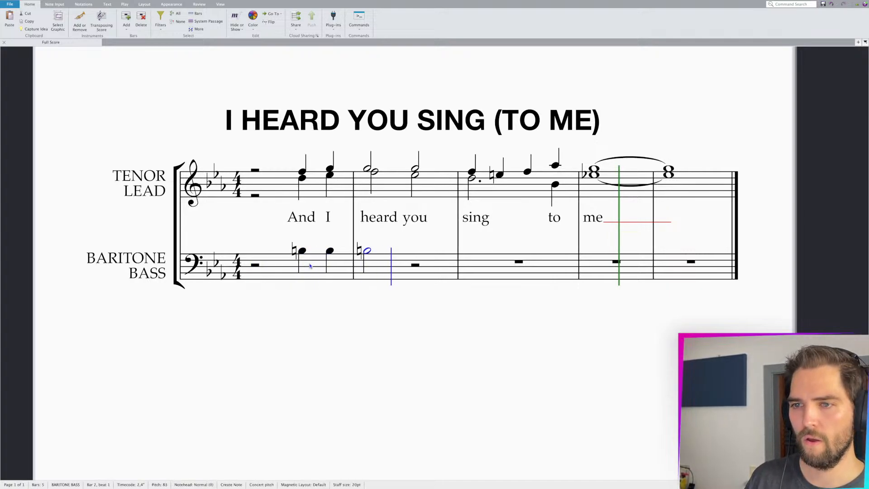
- Enter a half-note B-natural for the Baritone on beat 3 of bar 2, and quarter-note A-flat/C-flat chord, B-flat, A-natural and D in bar 3
{"action": "key", "text": "b"}
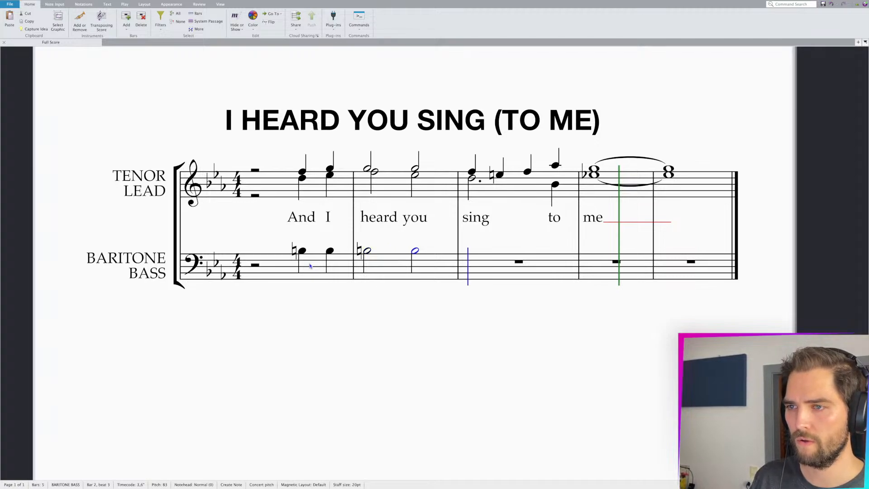
{"action": "key", "text": "a"}
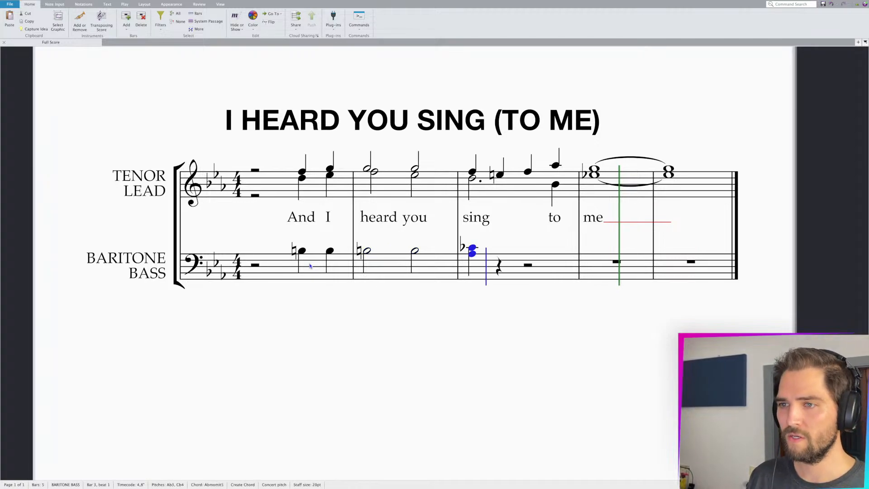
{"action": "key", "text": "b"}
{"action": "key", "text": "a"}
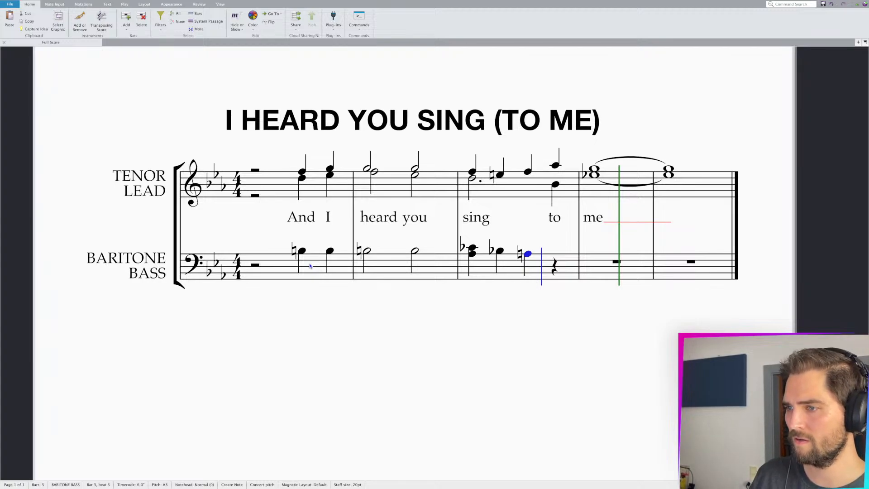
{"action": "key", "text": "d"}
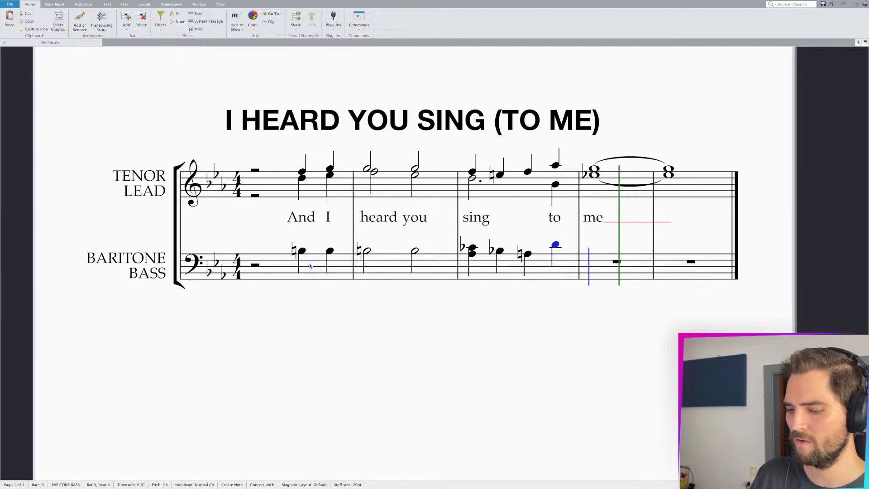
- Enter a whole-note B-flat for the Baritone tied across bars 4 and 5, and delete the extra A-flat on beat 1 of bar 3
{"action": "key", "text": "7"}
{"action": "key", "text": "b"}
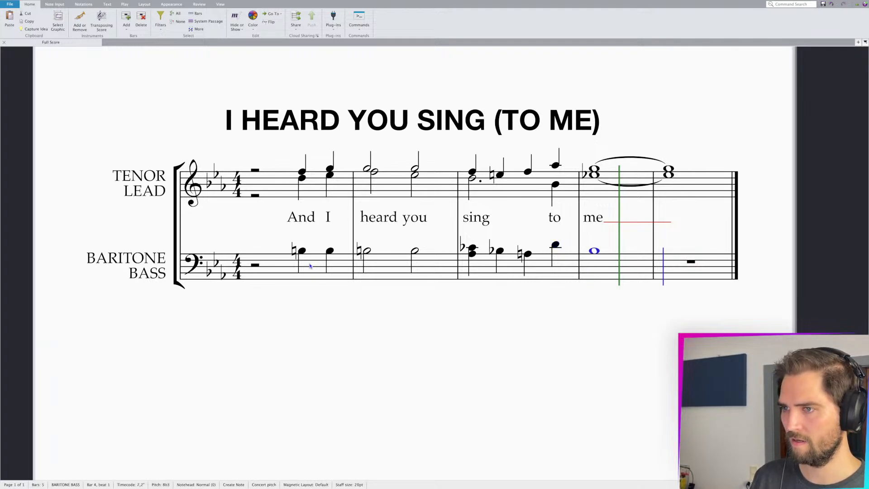
{"action": "key", "text": "Return"}
{"action": "key", "text": "b"}
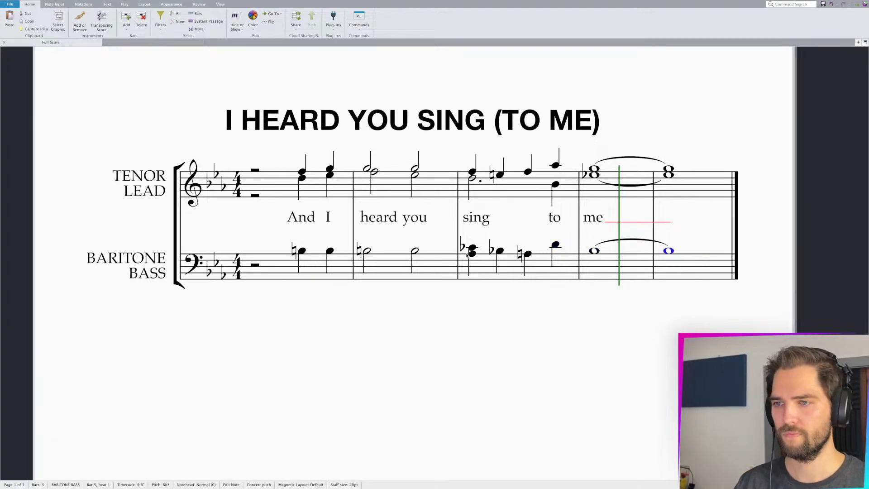
{"action": "left_click", "coordinate": [470, 253]}
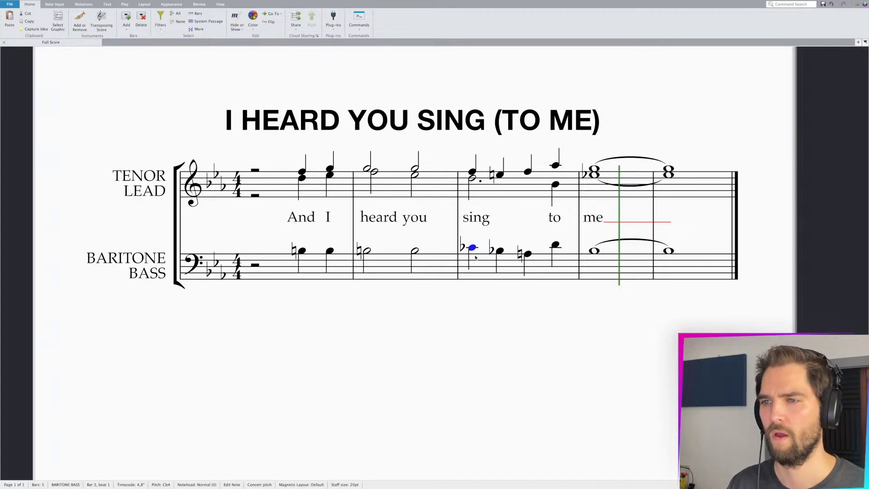
- Respell the baritone's C-flat on "sing" in bar 3 as B natural
{"action": "key", "text": "Return"}
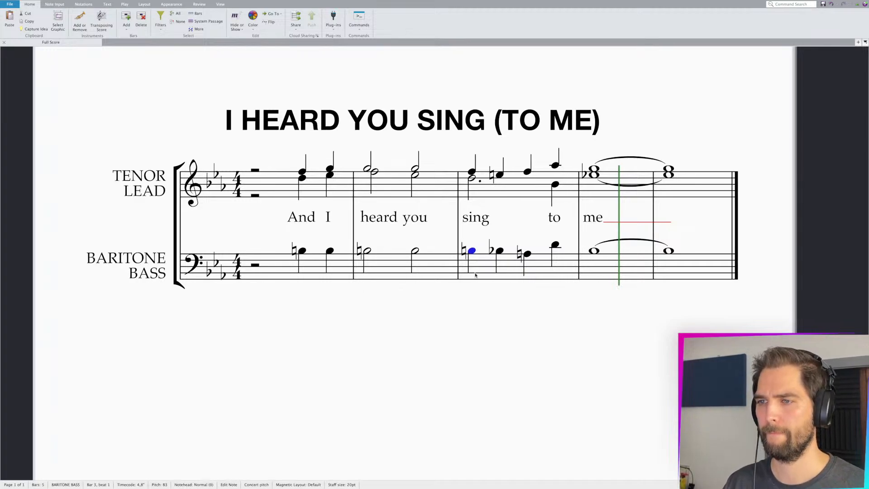
{"action": "key", "text": "Escape"}
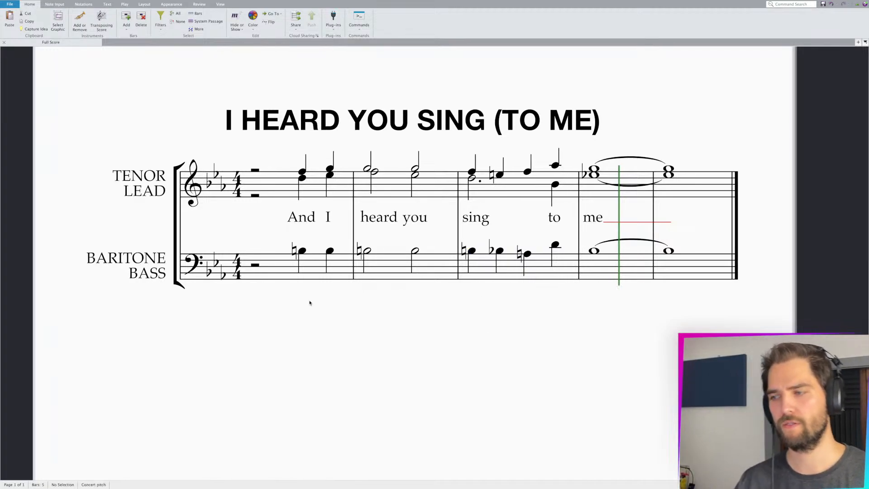
- Start the bass voice in bar 1 with a half rest and two quarter-note G3s on "And I"
{"action": "key", "text": "n"}
{"action": "key", "text": "alt+2"}
{"action": "left_click", "coordinate": [261, 271]}
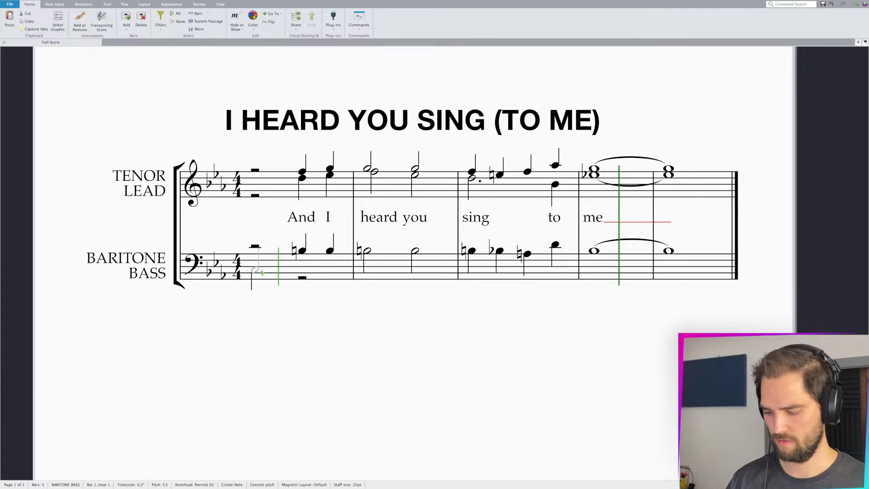
{"action": "key", "text": "Delete"}
{"action": "key", "text": "Escape"}
{"action": "key", "text": "Right"}
{"action": "key", "text": "4"}
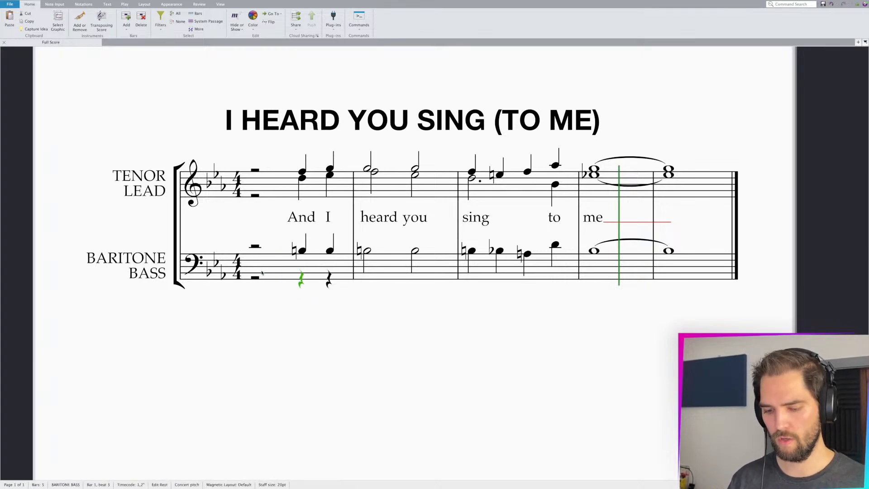
{"action": "key", "text": "a"}
{"action": "key", "text": "BackSpace"}
{"action": "key", "text": "g"}
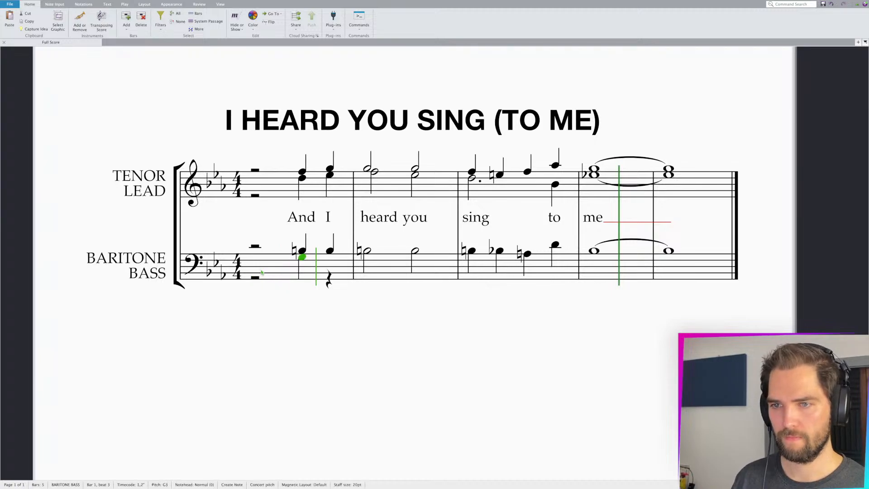
{"action": "key", "text": "g"}
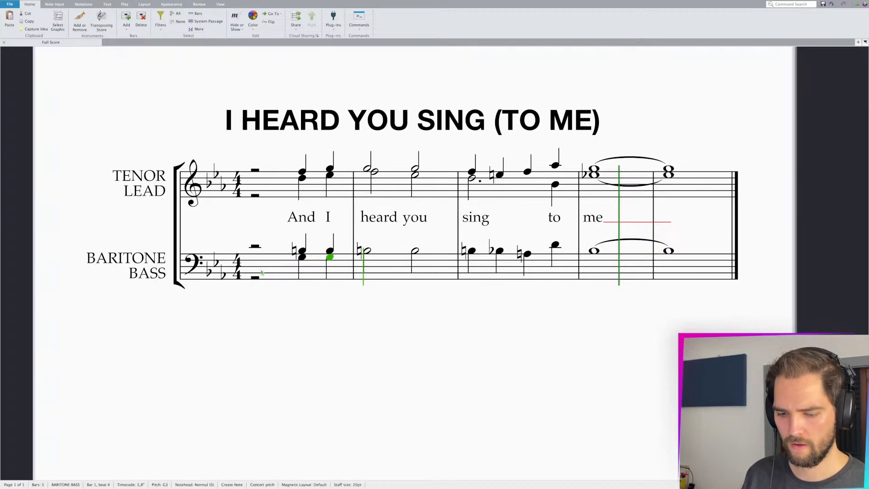
- Enter the bass half notes D3 and G3 on "heard you" in bar 2
{"action": "key", "text": "d"}
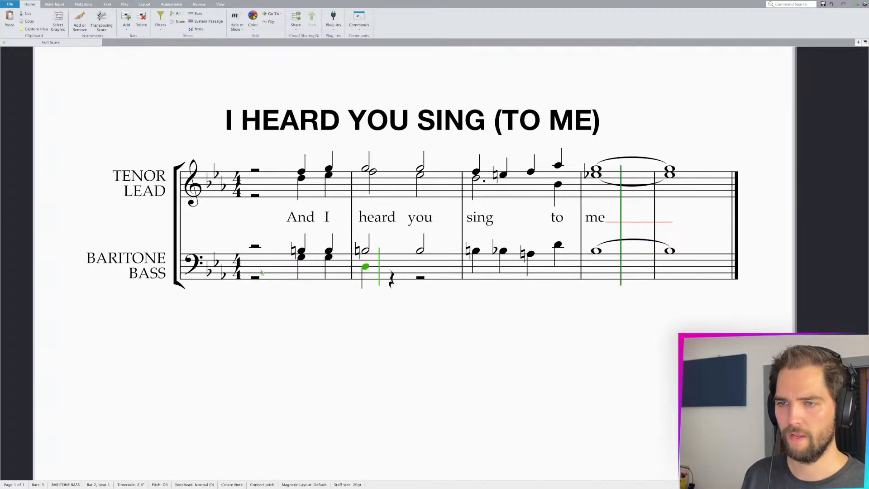
{"action": "key", "text": "5"}
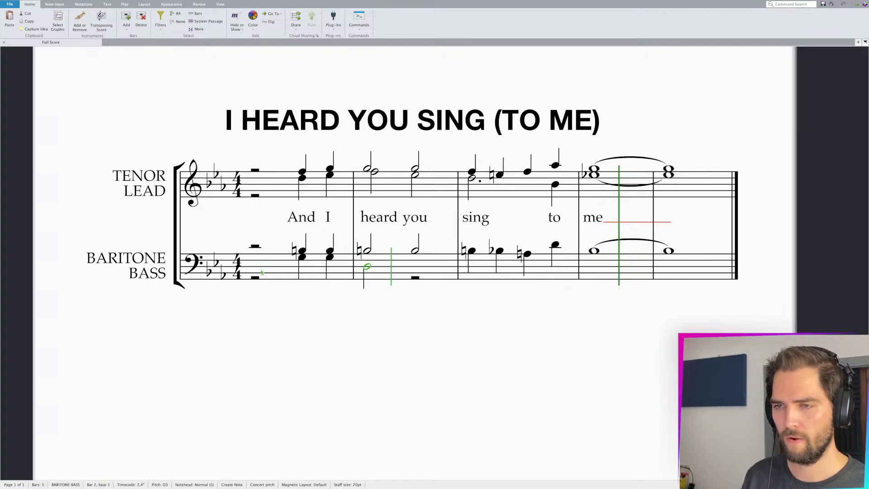
{"action": "key", "text": "g"}
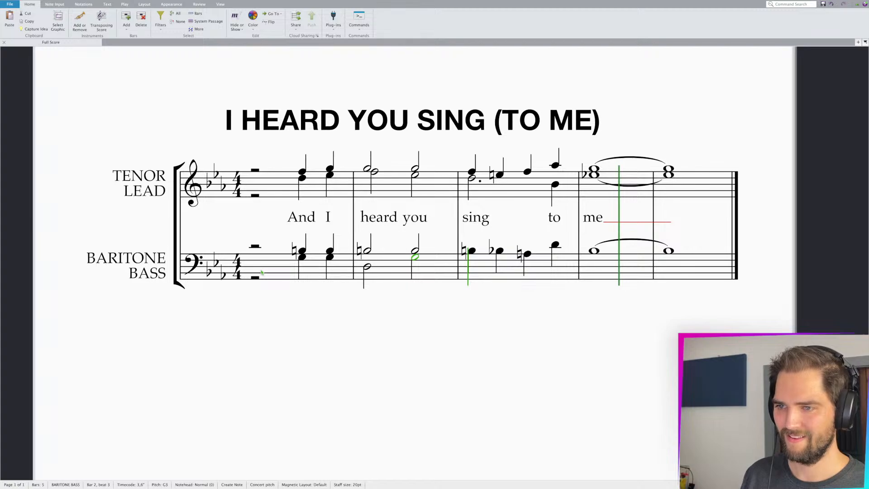
- Enter the bass part in bar 3 as a half-note G3 followed by two quarter-note F3s
{"action": "key", "text": "g"}
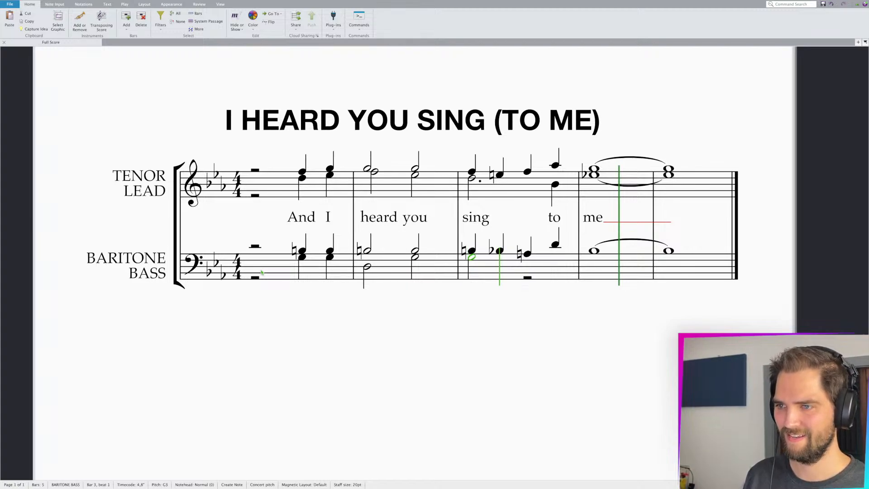
{"action": "key", "text": "f"}
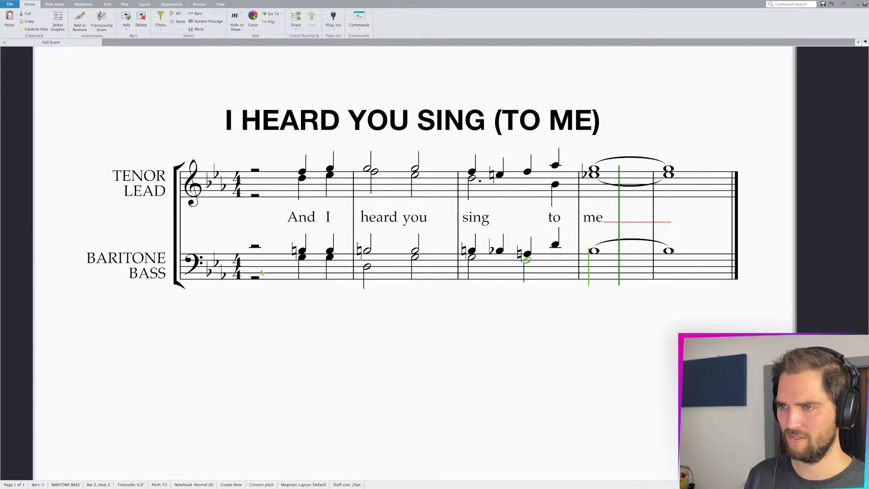
{"action": "key", "text": "4"}
{"action": "key", "text": "f"}
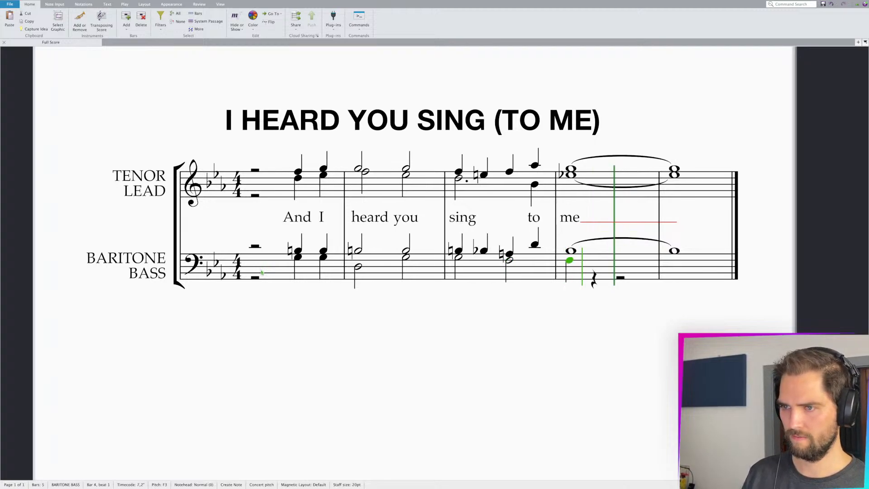
{"action": "key", "text": "BackSpace"}
{"action": "key", "text": "BackSpace"}
{"action": "key", "text": "f"}
{"action": "key", "text": "f"}
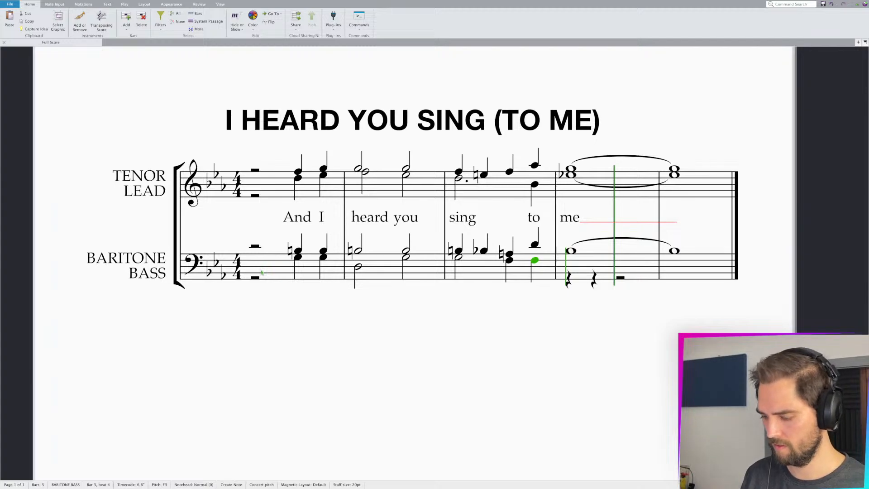
- Enter a whole-note E-flat 3 for the bass on "me" in bar 4 and tie it to another in bar 5
{"action": "key", "text": "s"}
{"action": "key", "text": "6"}
{"action": "key", "text": "e"}
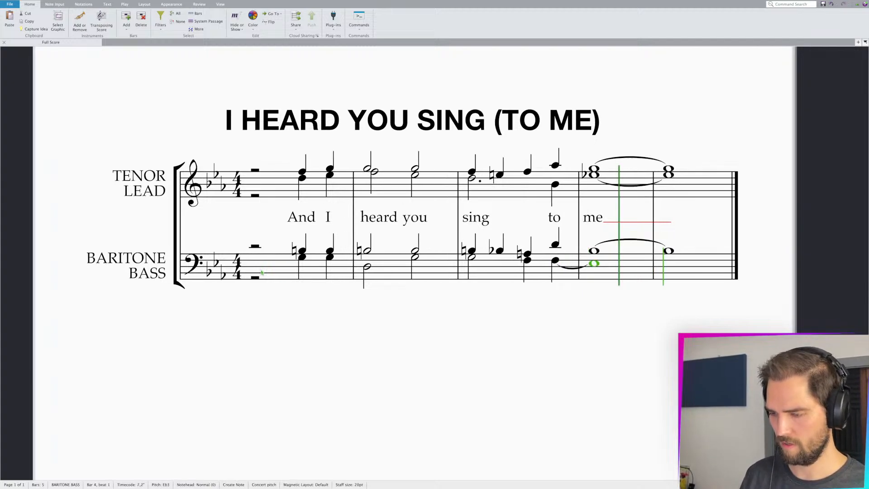
{"action": "key", "text": "Escape"}
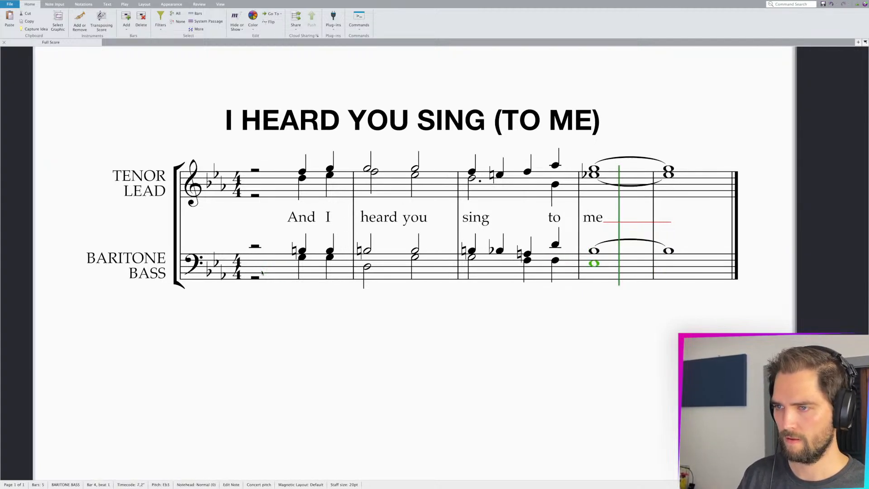
{"action": "key", "text": "KP_Enter"}
{"action": "key", "text": "n"}
{"action": "key", "text": "e"}
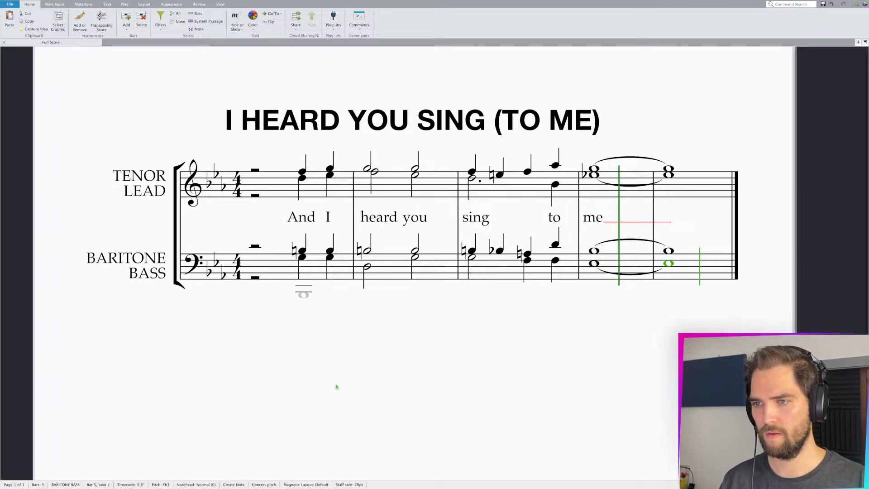
{"action": "key", "text": "Escape"}
- Play the four-part passage back twice from the bass's first note in bar 1 to check the harmony
{"action": "left_click", "coordinate": [298, 259]}
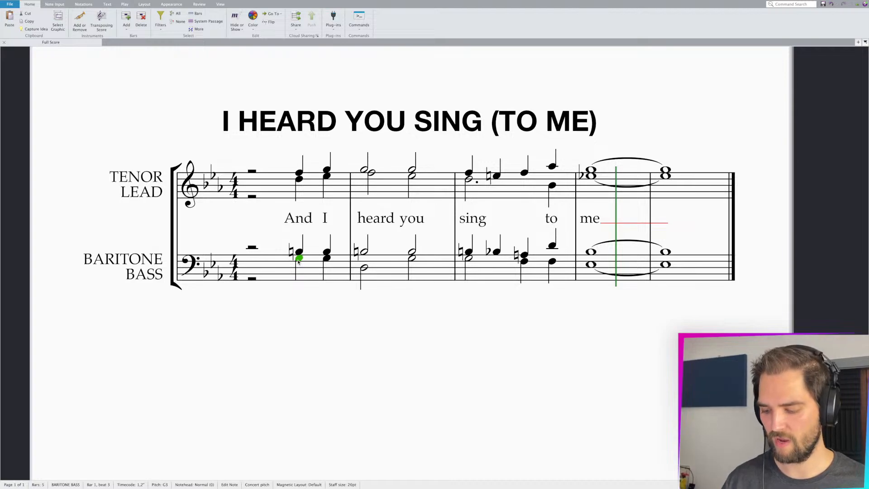
{"action": "key", "text": "space"}
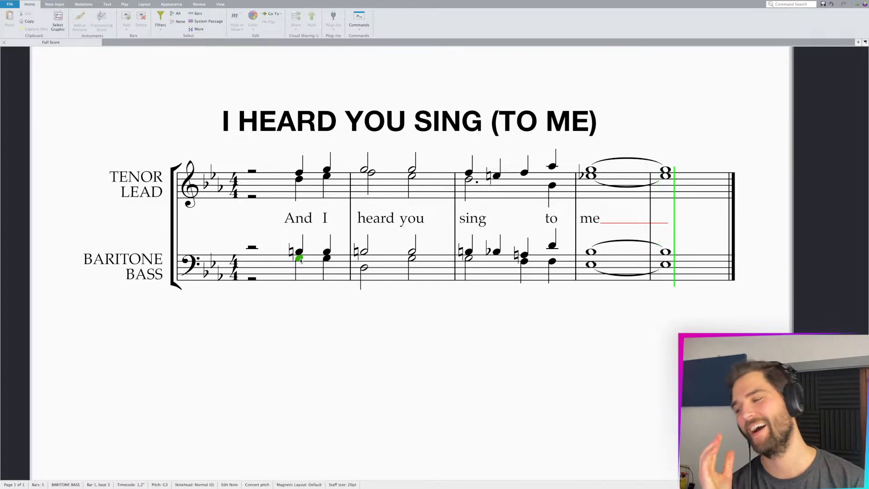
{"action": "key", "text": "space"}
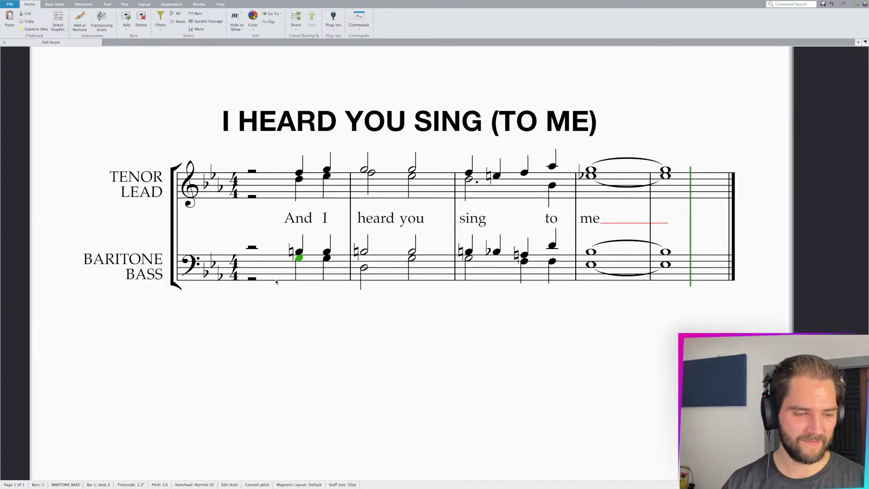
{"action": "key", "text": "Escape"}
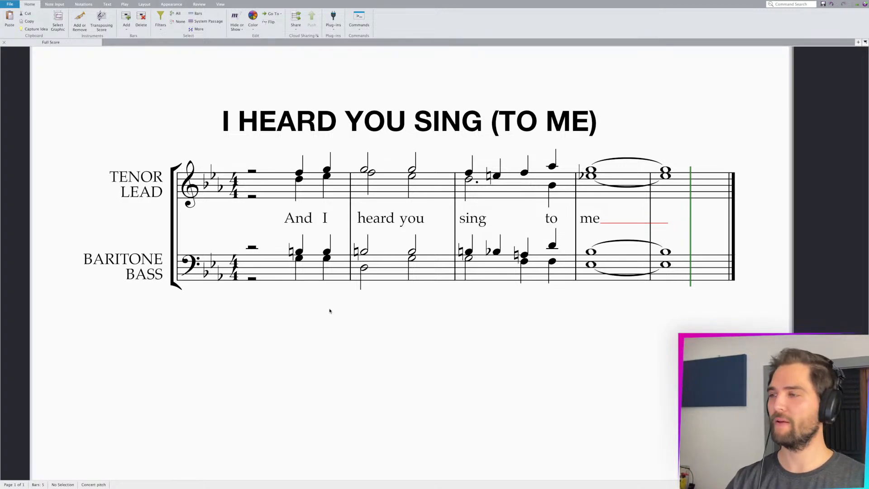
{"action": "left_click", "coordinate": [299, 258]}
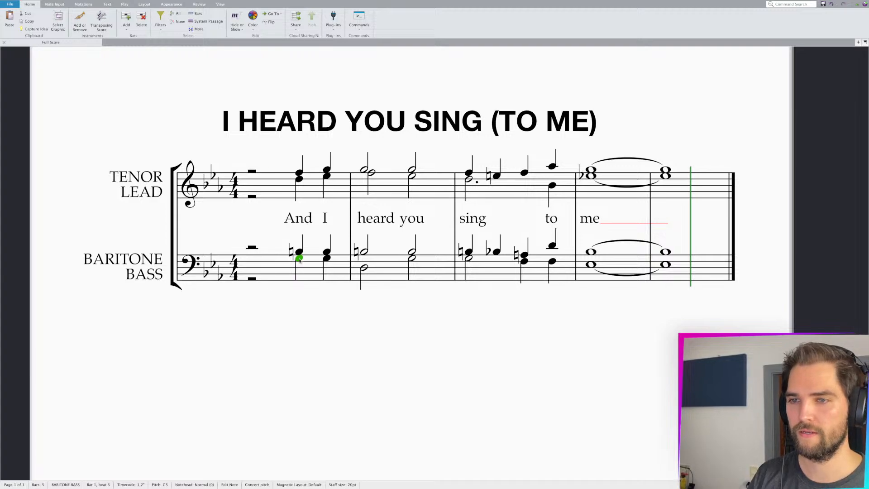
{"action": "key", "text": "space"}
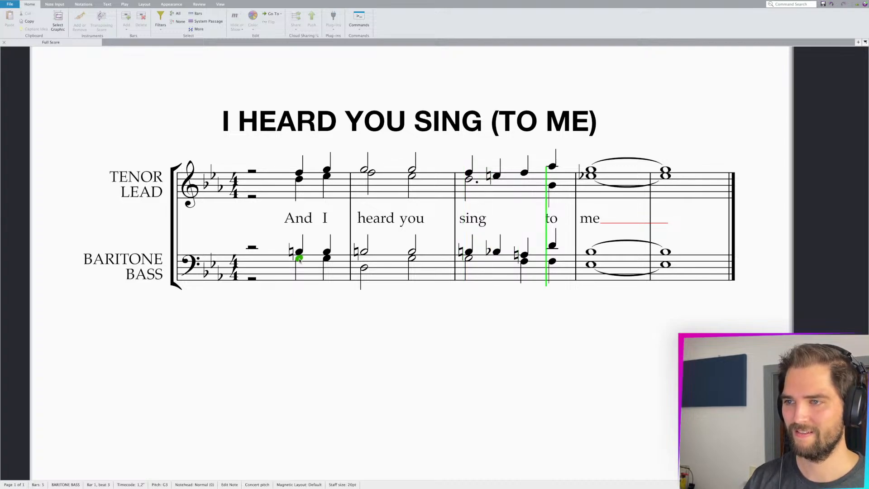
{"action": "key", "text": "space"}
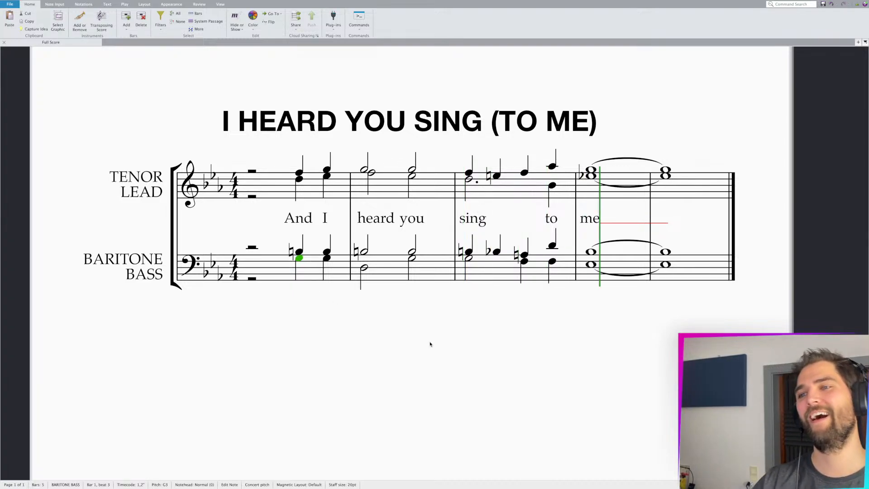
- Change the chord on "you" in bar 2 by lowering the bass note to C3 and the baritone note to B-flat 3
{"action": "scroll", "coordinate": [424, 343], "scroll_direction": "left", "scroll_amount": 1}
{"action": "left_click_drag", "start_coordinate": [419, 345], "coordinate": [389, 363]}
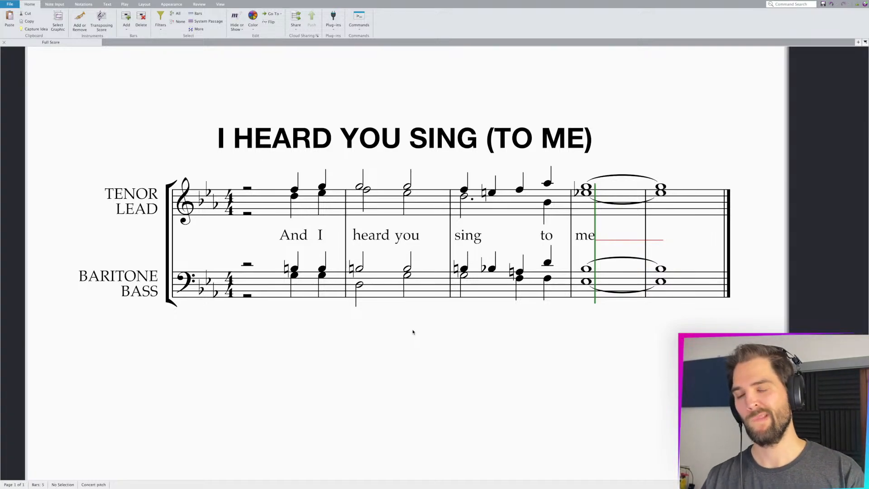
{"action": "left_click_drag", "start_coordinate": [471, 341], "coordinate": [376, 341]}
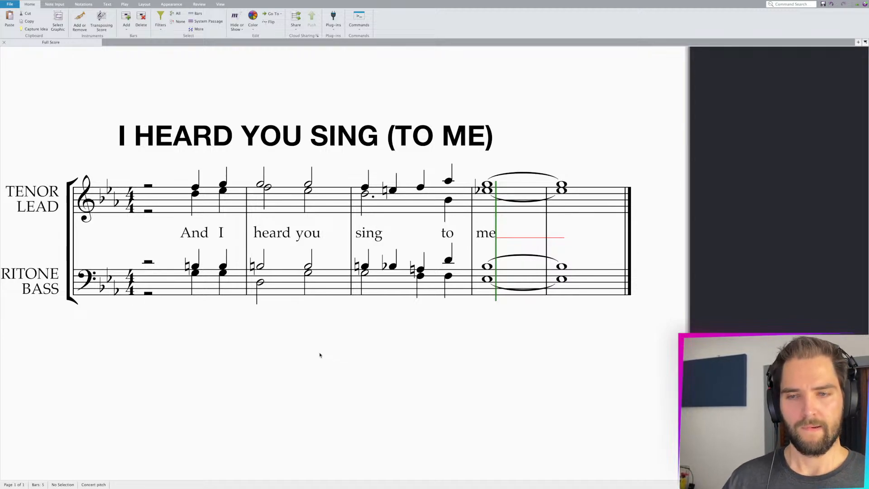
{"action": "left_click_drag", "start_coordinate": [308, 274], "coordinate": [309, 288]}
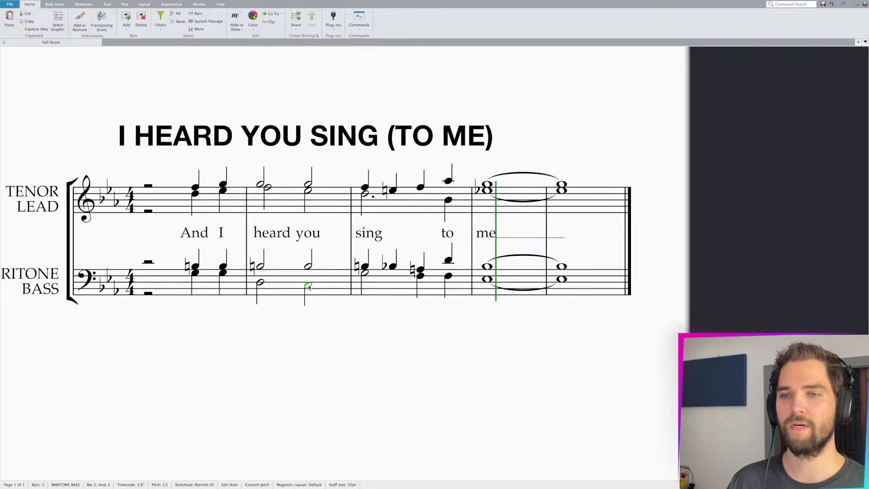
{"action": "left_click", "coordinate": [308, 266]}
{"action": "key", "text": "Down"}
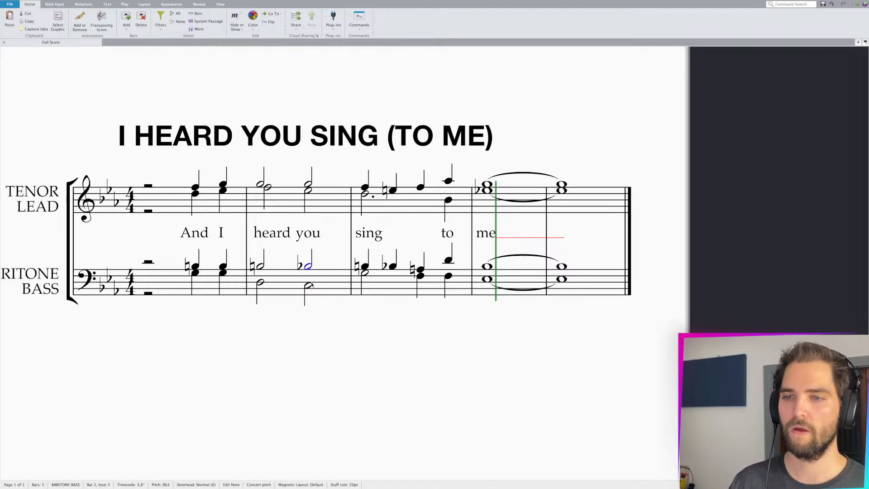
{"action": "left_click", "coordinate": [309, 185]}
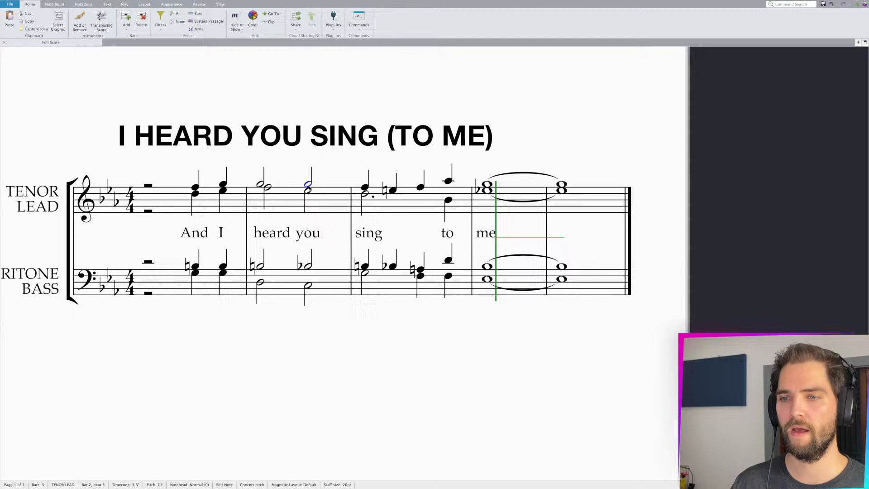
- Lower the bass note on "sing" in bar 3 to C3 and make the baritone there a half-note G3
{"action": "left_click", "coordinate": [365, 286]}
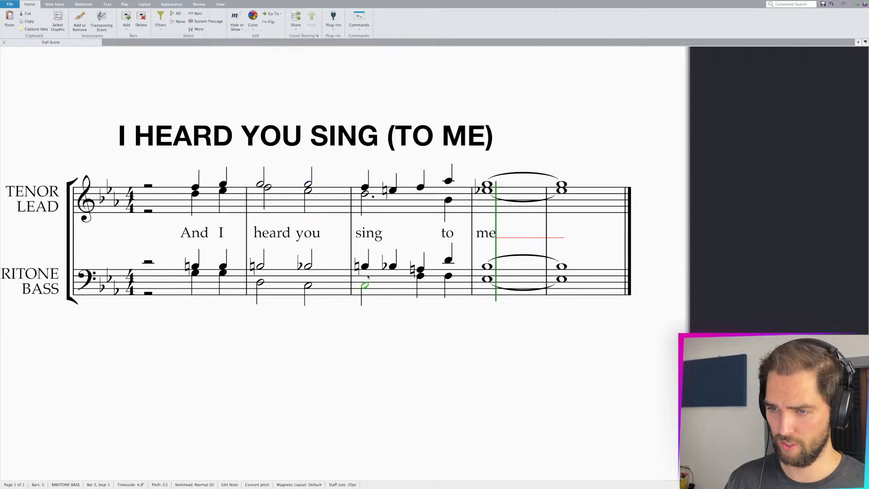
{"action": "left_click_drag", "start_coordinate": [366, 268], "coordinate": [367, 276]}
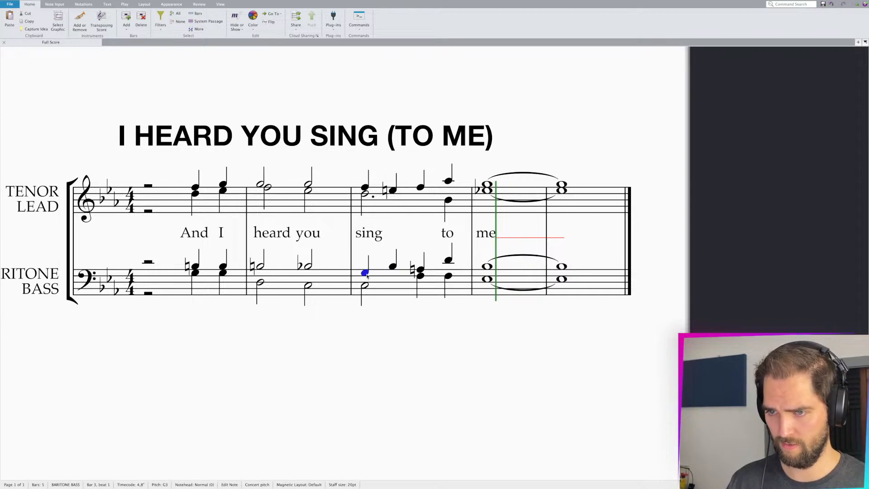
{"action": "key", "text": "5"}
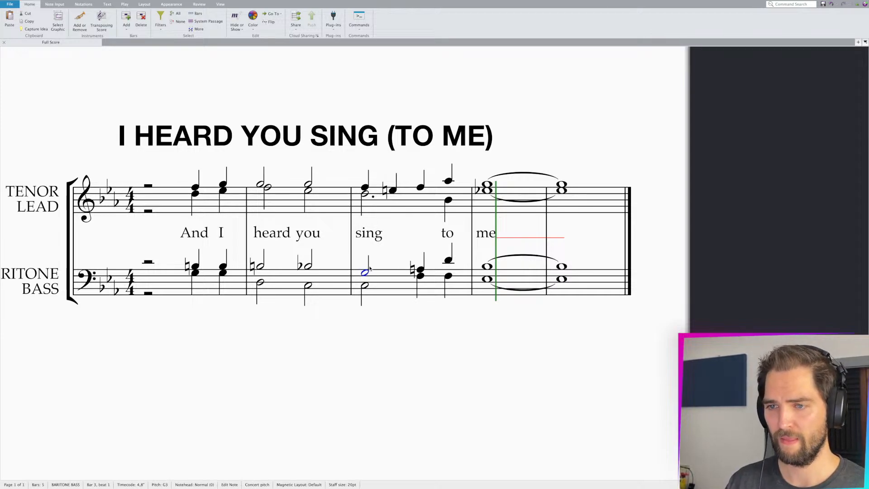
- Change the tenor's first note in bar 3 to a half-note E-flat 4
{"action": "left_click", "coordinate": [364, 188]}
{"action": "key", "text": "Down"}
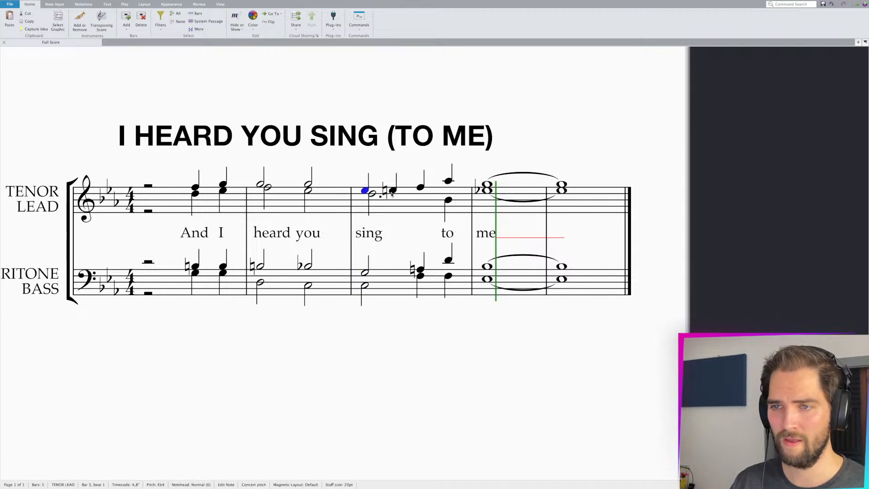
{"action": "key", "text": "5"}
{"action": "key", "text": "Escape"}
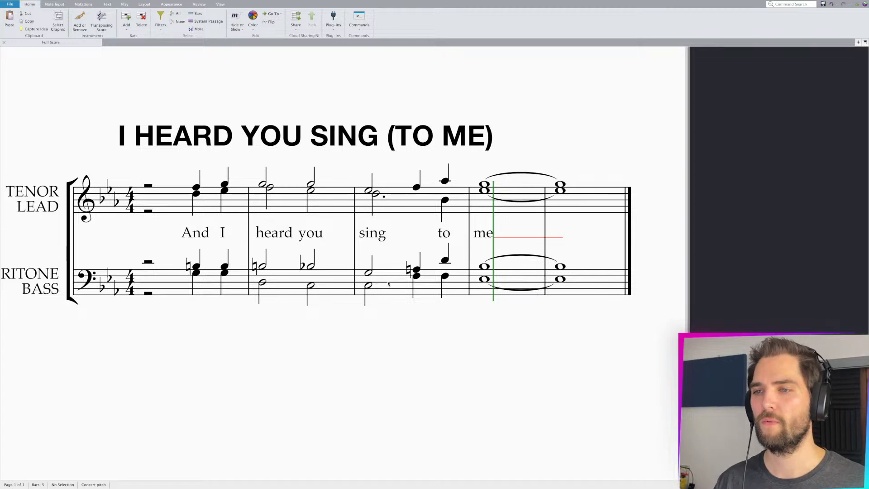
- Enlarge the score around bars 1 to 5 to examine the revised four-part chords
{"action": "key", "text": "Home"}
{"action": "key", "text": "Page_Down"}
{"action": "key", "text": "Page_Up"}
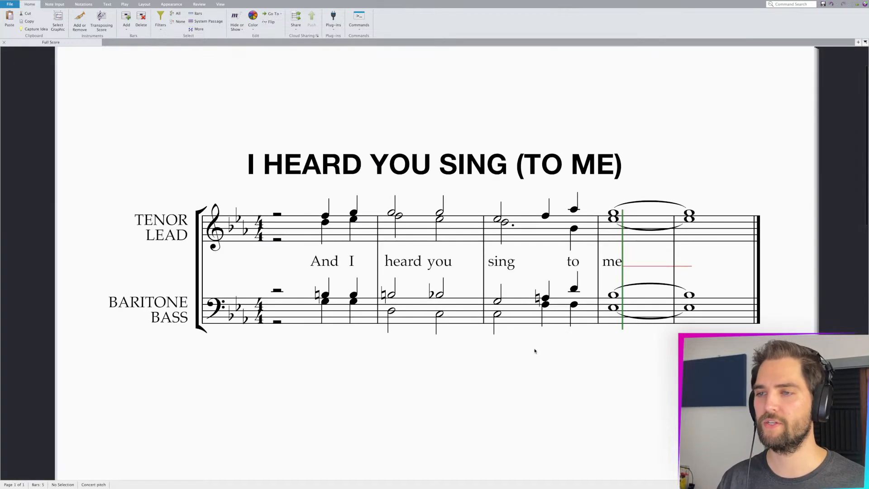
{"action": "key", "text": "super+minus"}
{"action": "key", "text": "super+minus"}
{"action": "key", "text": "super+equal"}
{"action": "key", "text": "super+equal"}
{"action": "left_click_drag", "start_coordinate": [538, 417], "coordinate": [401, 388]}
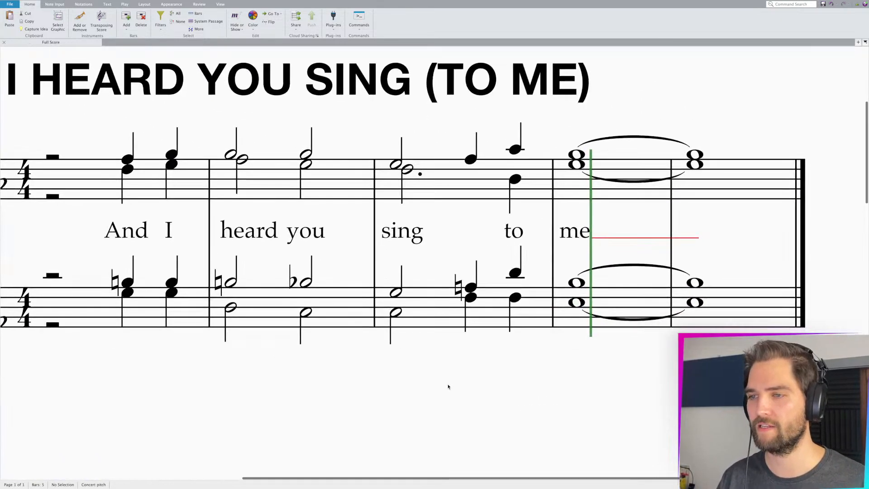
- Delete the baritone and bass whole notes in bars 4 and 5
{"action": "left_click", "coordinate": [577, 301]}
{"action": "key", "text": "Delete"}
{"action": "left_click", "coordinate": [576, 283]}
{"action": "key", "text": "Delete"}
{"action": "left_click", "coordinate": [695, 282]}
{"action": "key", "text": "Delete"}
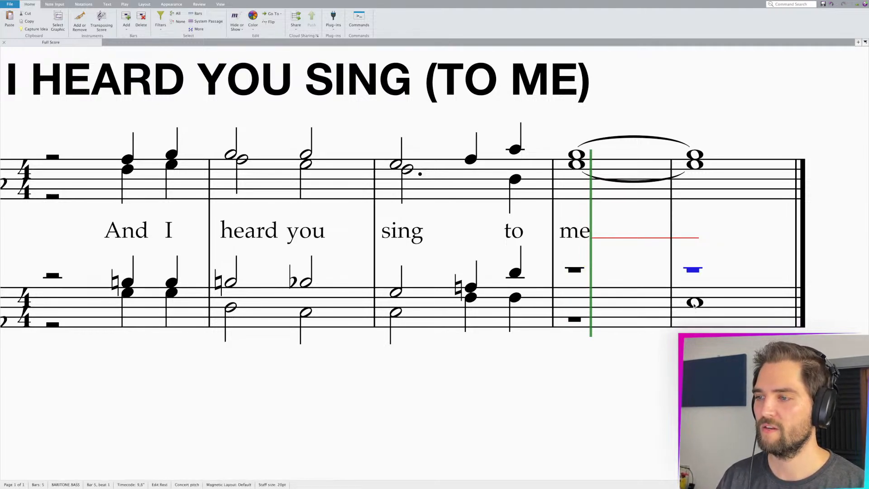
{"action": "left_click", "coordinate": [695, 309]}
{"action": "key", "text": "Delete"}
- Delete the tenor's tied whole notes in bars 4 and 5
{"action": "left_click", "coordinate": [695, 154]}
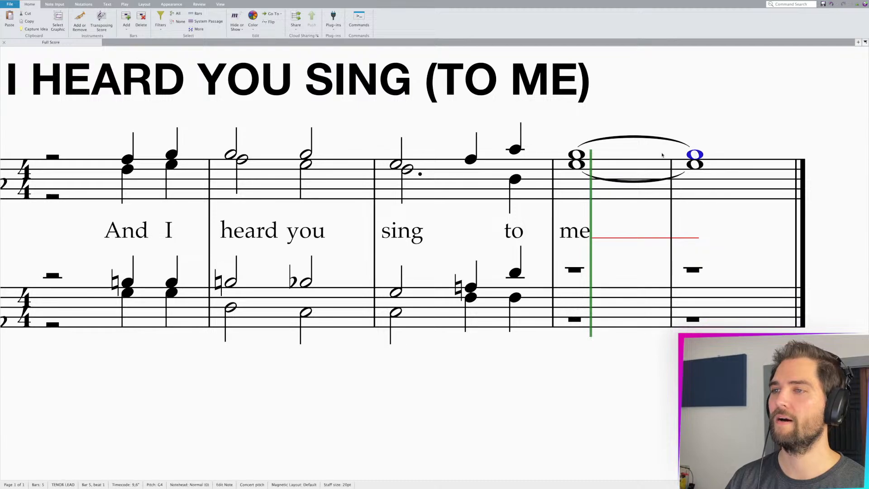
{"action": "key", "text": "Delete"}
{"action": "left_click", "coordinate": [583, 154]}
{"action": "key", "text": "Delete"}
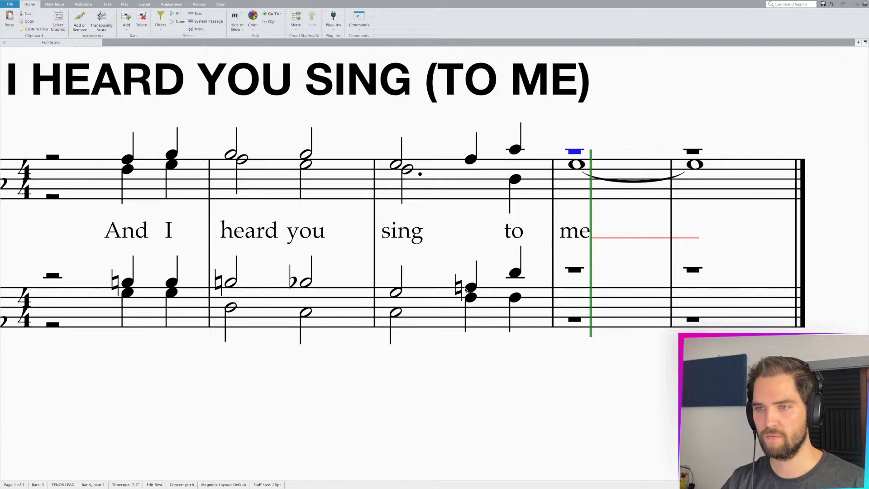
- Shorten the bass and baritone notes on "sing" in bar 3 to quarter notes
{"action": "left_click", "coordinate": [395, 312]}
{"action": "key", "text": "4"}
{"action": "left_click", "coordinate": [391, 294]}
{"action": "key", "text": "4"}
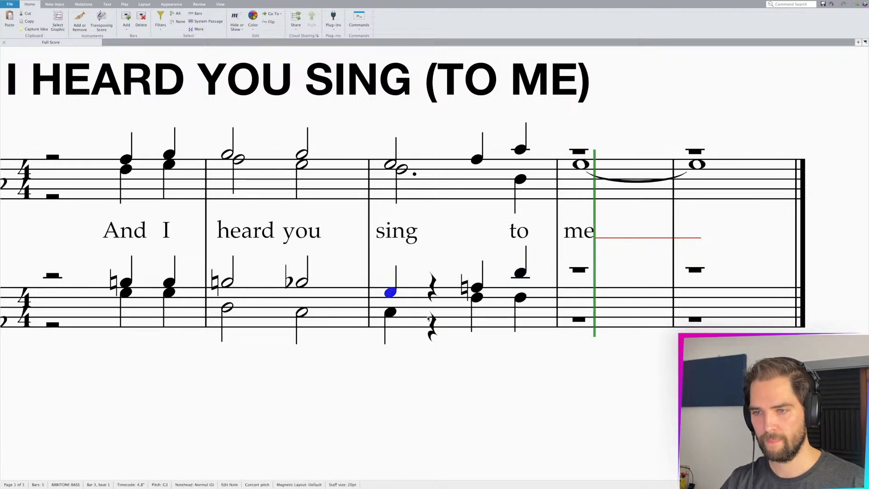
- Fill beat 2 of bar 3 with a baritone quarter-note F3 and a bass quarter-note B-flat 2
{"action": "key", "text": "Right"}
{"action": "key", "text": "f"}
{"action": "left_click", "coordinate": [433, 322]}
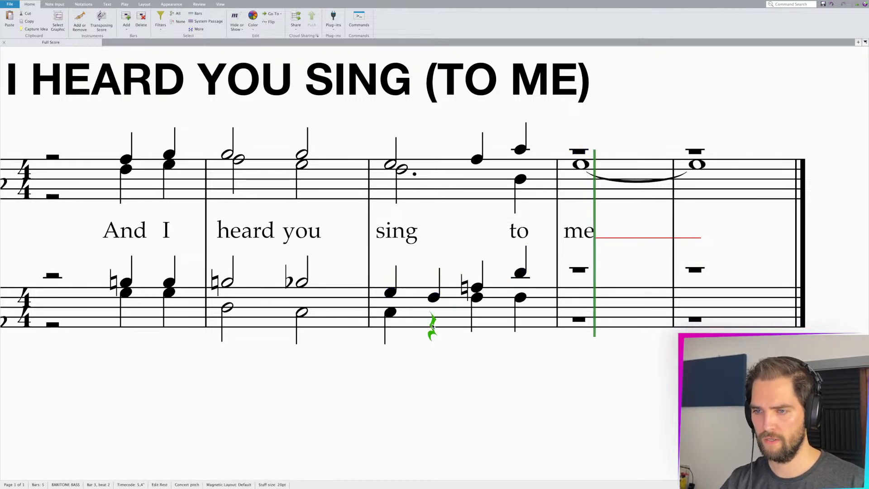
{"action": "key", "text": "b"}
{"action": "key", "text": "Down"}
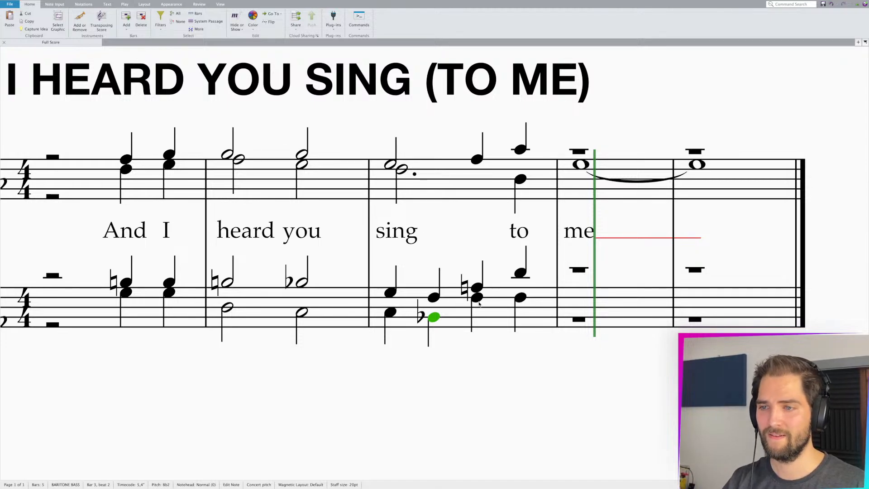
- Change beat 3 of bar 3 to A-flat 2 in the bass and F3 in the baritone
{"action": "left_click", "coordinate": [478, 301]}
{"action": "key", "text": "b"}
{"action": "key", "text": "a"}
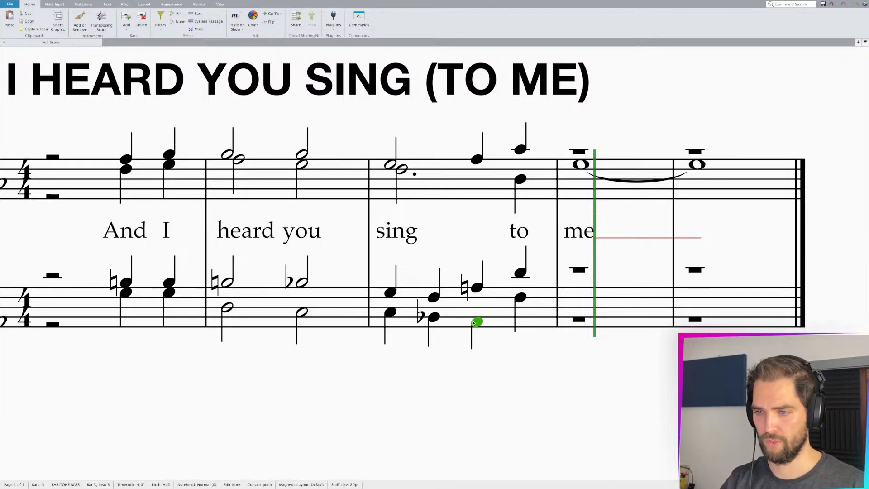
{"action": "left_click", "coordinate": [391, 314]}
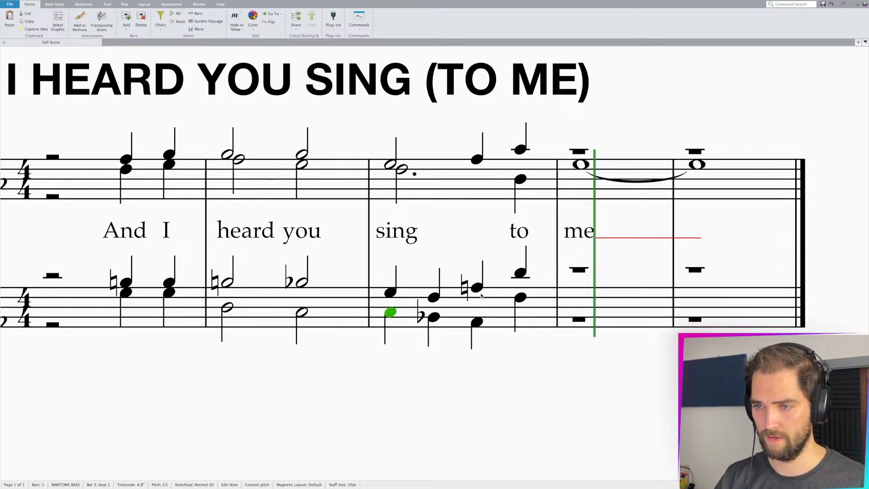
{"action": "left_click", "coordinate": [433, 299]}
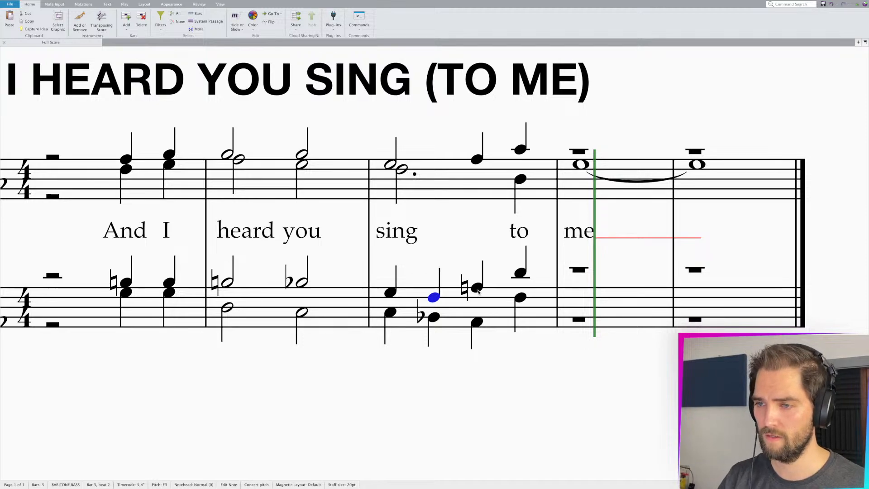
{"action": "left_click_drag", "start_coordinate": [476, 289], "coordinate": [478, 296]}
{"action": "left_click", "coordinate": [476, 323]}
{"action": "left_click", "coordinate": [475, 320]}
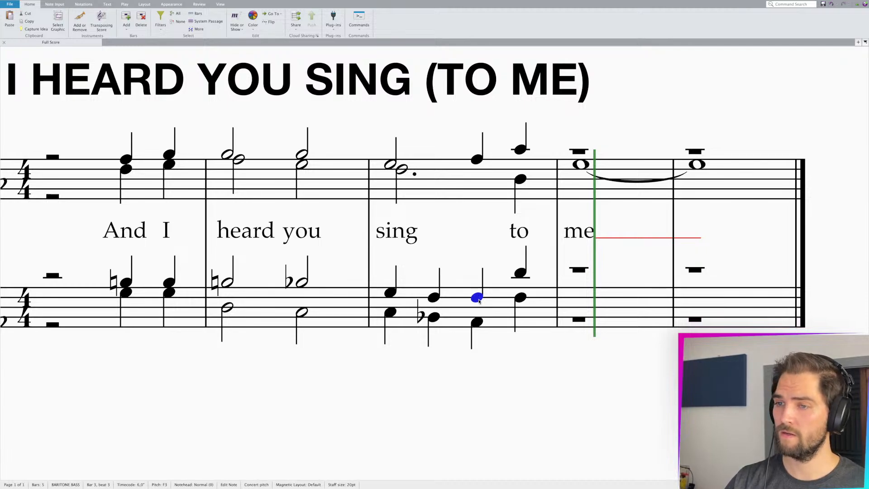
- Try splitting the baritone's beat 3 in bar 3 into eighth notes G-flat 3 and F3
{"action": "key", "text": "Up"}
{"action": "key", "text": "3"}
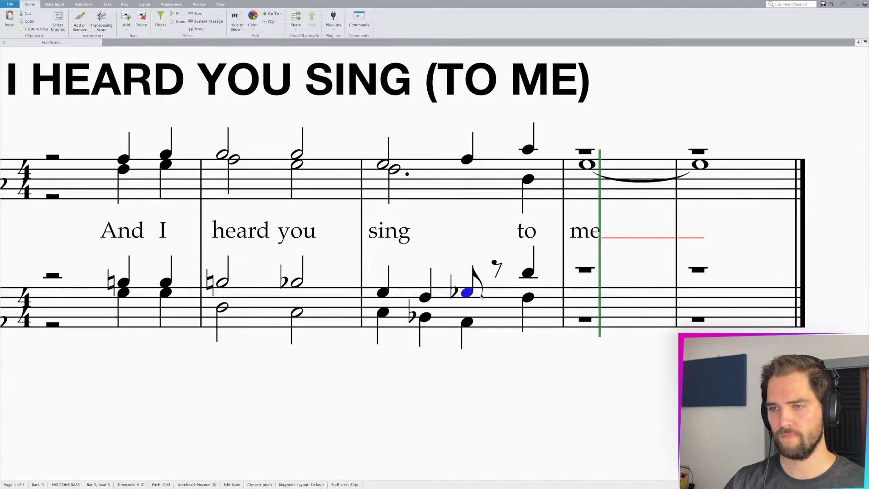
{"action": "left_click", "coordinate": [498, 269]}
{"action": "key", "text": "f"}
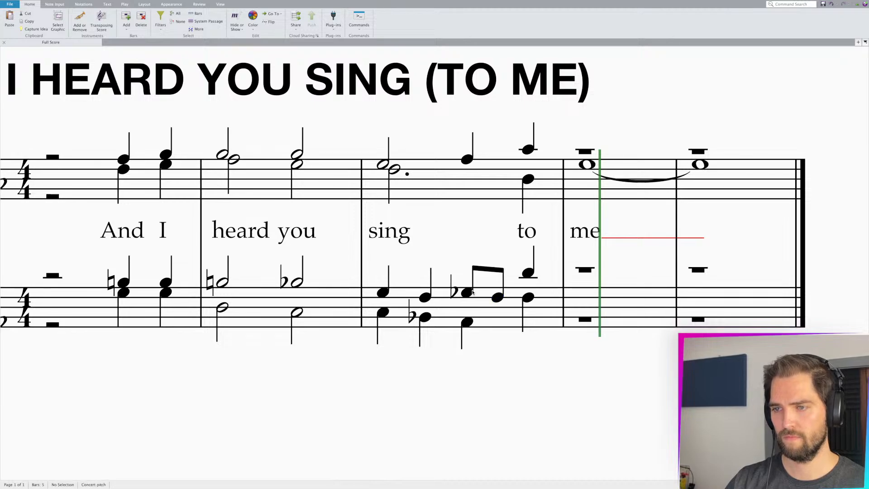
- Check the bass, baritone and lead pitches on the first three beats of bar 3 against each other
{"action": "left_click", "coordinate": [468, 321]}
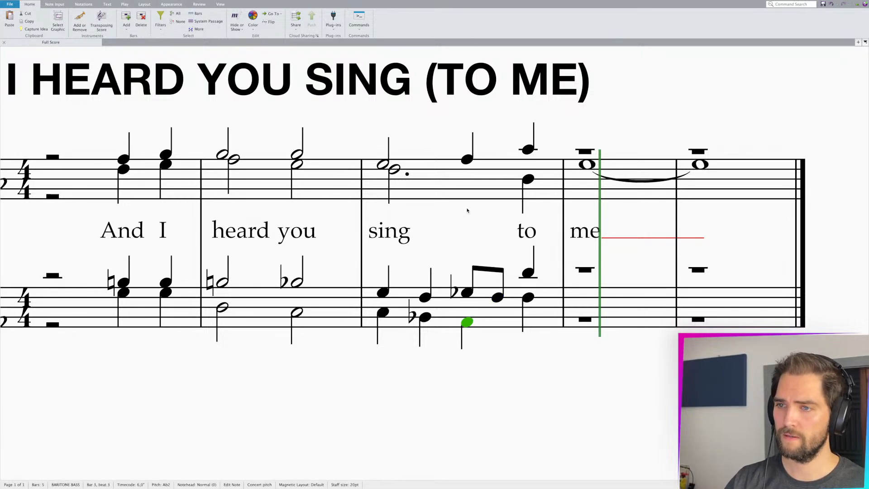
{"action": "left_click", "coordinate": [394, 169]}
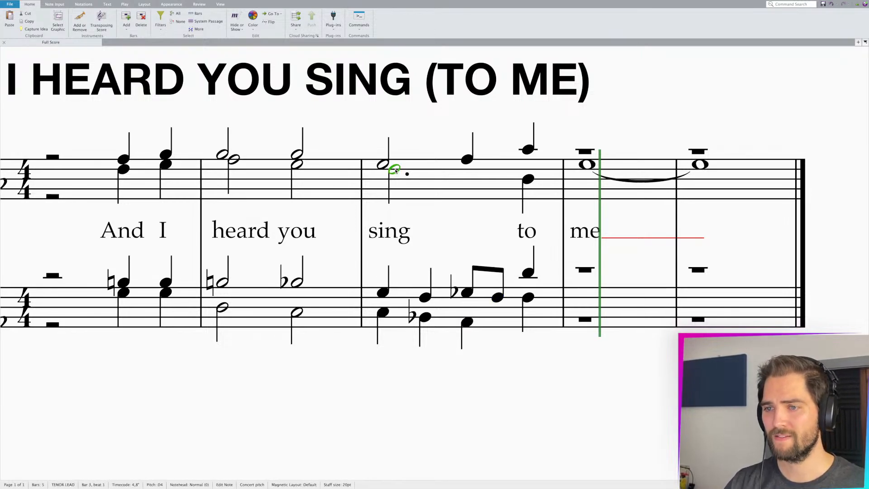
{"action": "left_click", "coordinate": [425, 316]}
{"action": "left_click", "coordinate": [426, 296]}
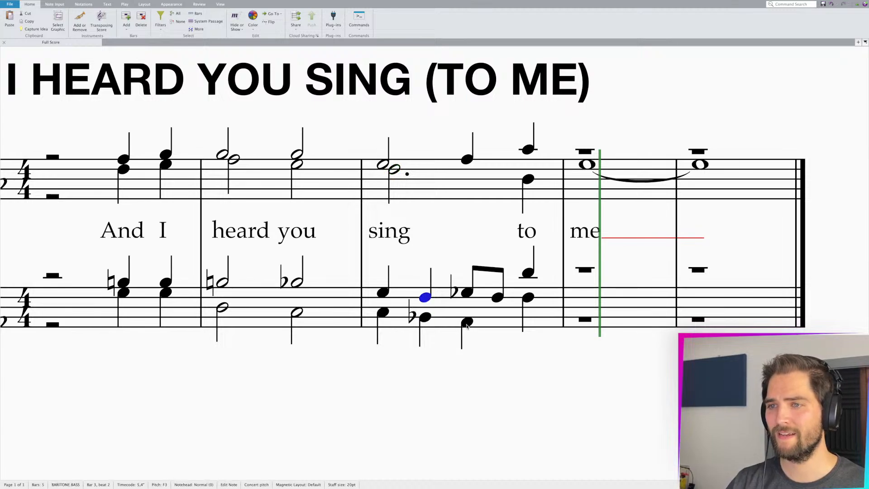
{"action": "left_click", "coordinate": [467, 321]}
{"action": "left_click", "coordinate": [467, 294]}
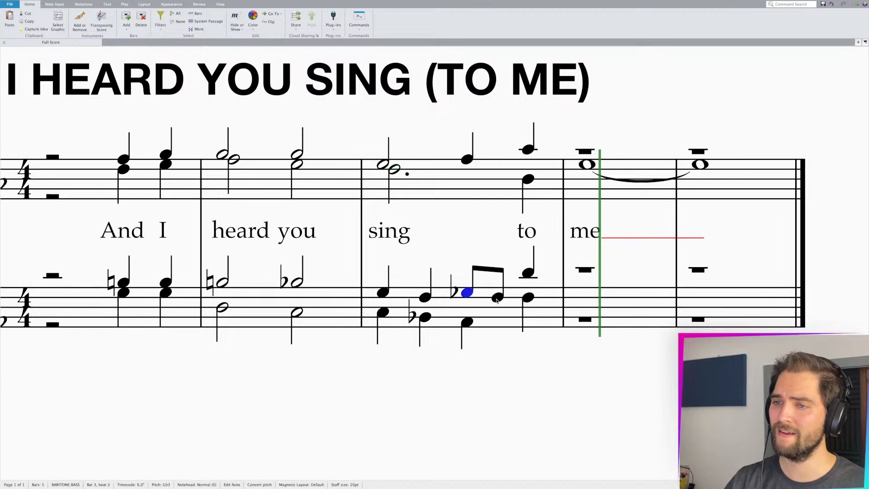
{"action": "key", "text": "alt+Down"}
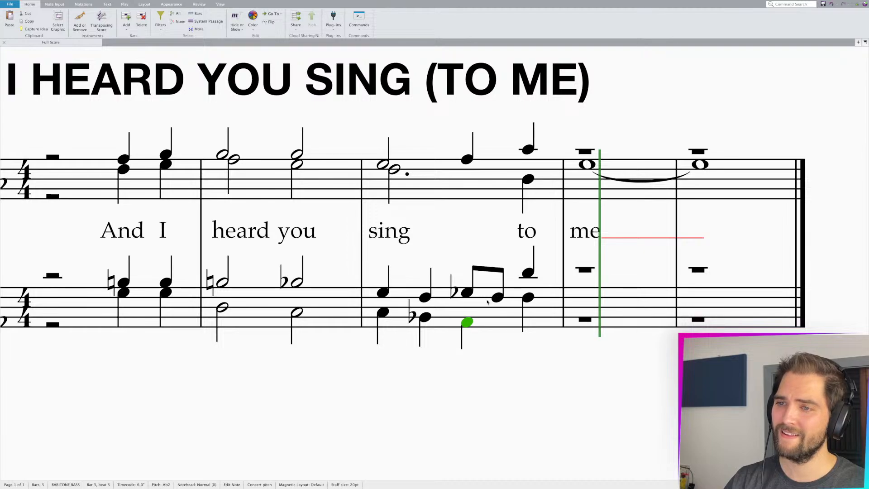
{"action": "left_click", "coordinate": [425, 316]}
{"action": "left_click", "coordinate": [426, 297]}
{"action": "left_click", "coordinate": [383, 312]}
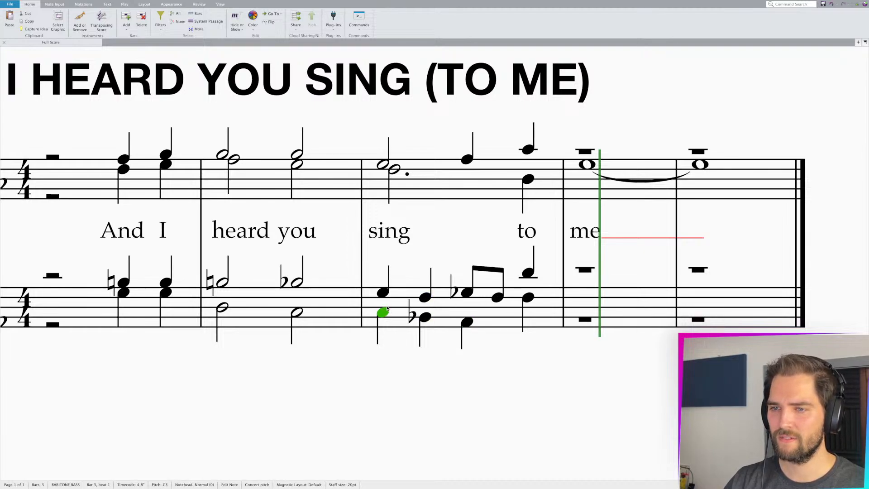
{"action": "left_click", "coordinate": [383, 294]}
{"action": "left_click", "coordinate": [428, 315]}
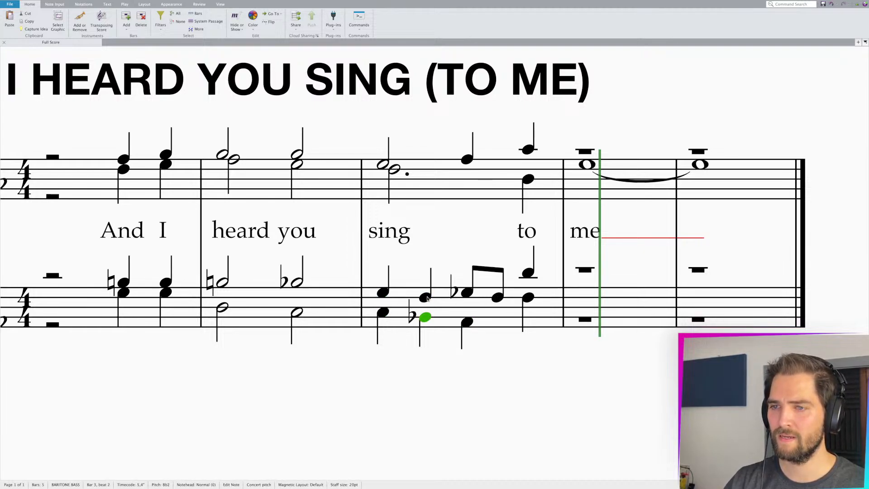
{"action": "left_click", "coordinate": [426, 297]}
{"action": "left_click", "coordinate": [386, 314]}
{"action": "left_click", "coordinate": [382, 293]}
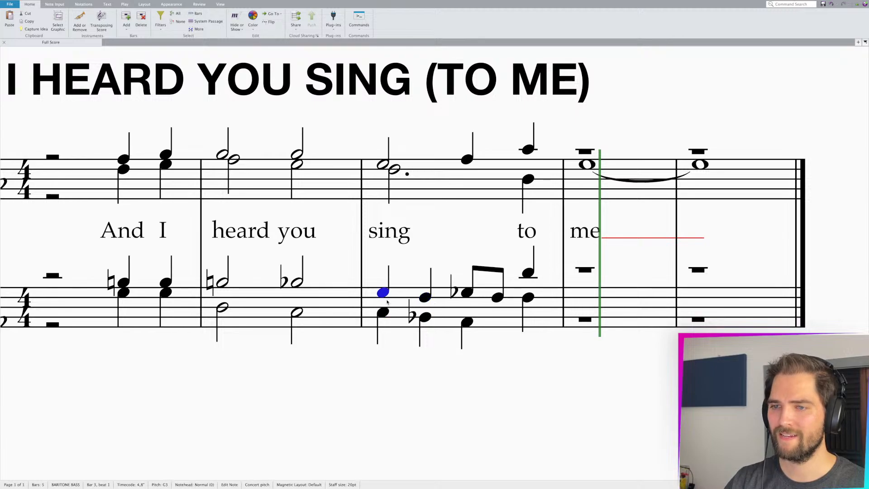
{"action": "left_click", "coordinate": [425, 317]}
{"action": "left_click", "coordinate": [427, 299]}
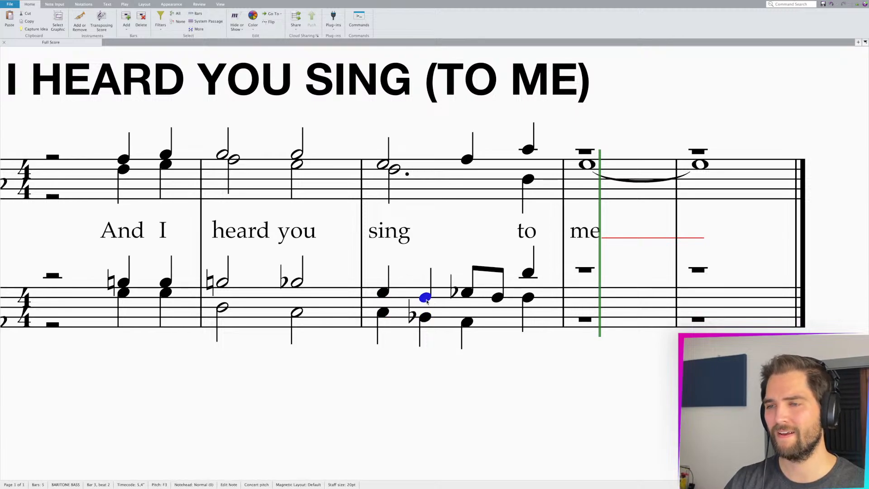
- Lower the baritone's first eighth note on beat 3 of bar 3 to F3
{"action": "left_click", "coordinate": [467, 293]}
{"action": "left_click_drag", "start_coordinate": [468, 302], "coordinate": [469, 303]}
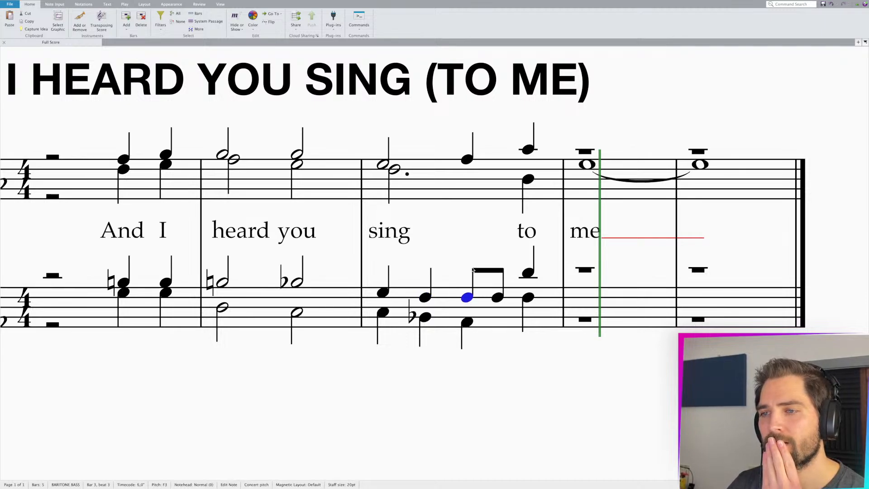
{"action": "left_click", "coordinate": [472, 295]}
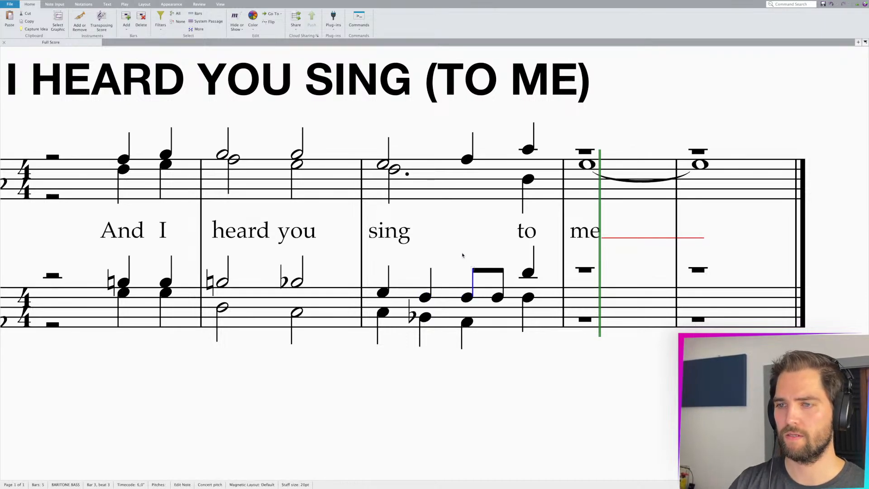
{"action": "left_click", "coordinate": [462, 255]}
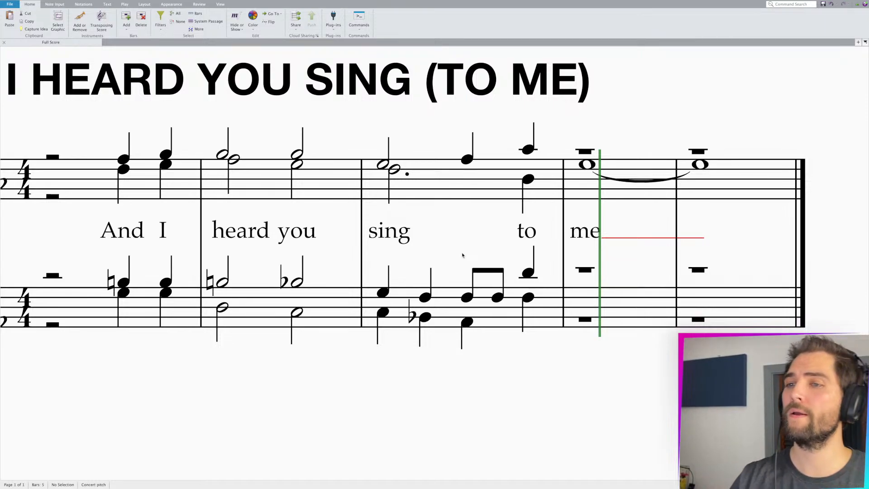
- Shorten the lead's D4 on "sing" in bar 3 to a dotted quarter note
{"action": "left_click", "coordinate": [394, 170]}
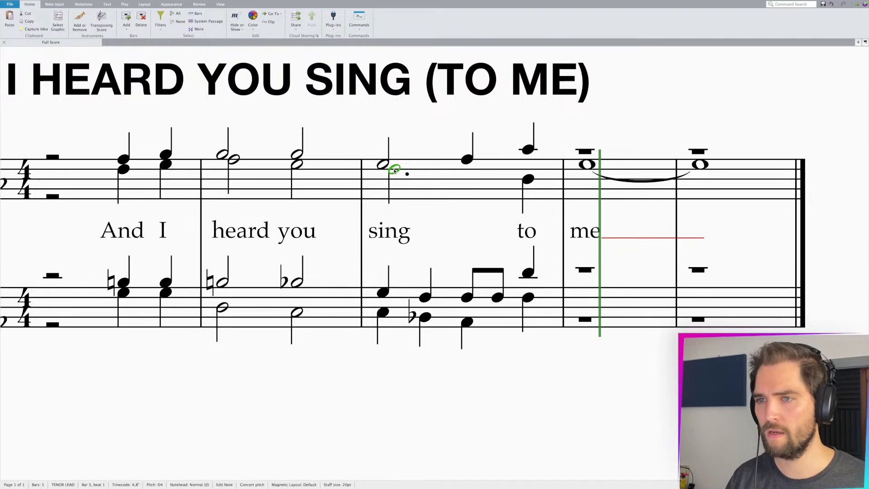
{"action": "key", "text": "5"}
{"action": "key", "text": "6"}
{"action": "key", "text": "Right"}
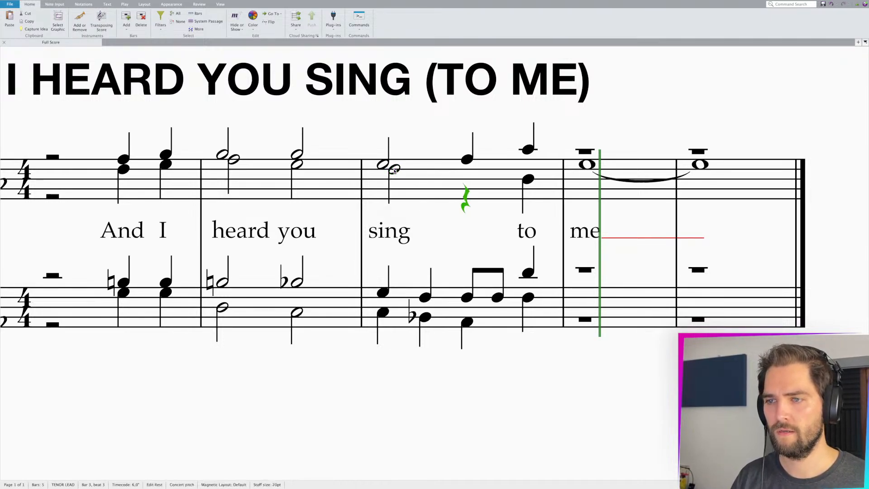
{"action": "left_click", "coordinate": [394, 170]}
{"action": "key", "text": "5"}
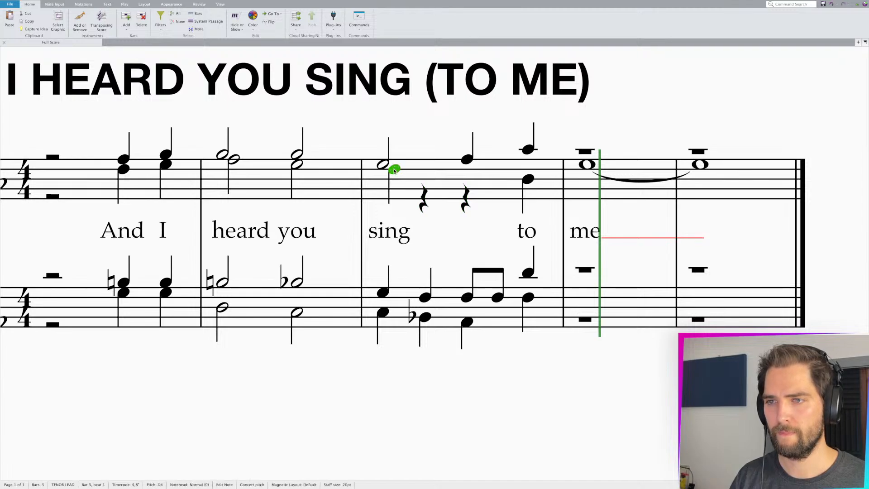
{"action": "key", "text": "period"}
{"action": "key", "text": "Right"}
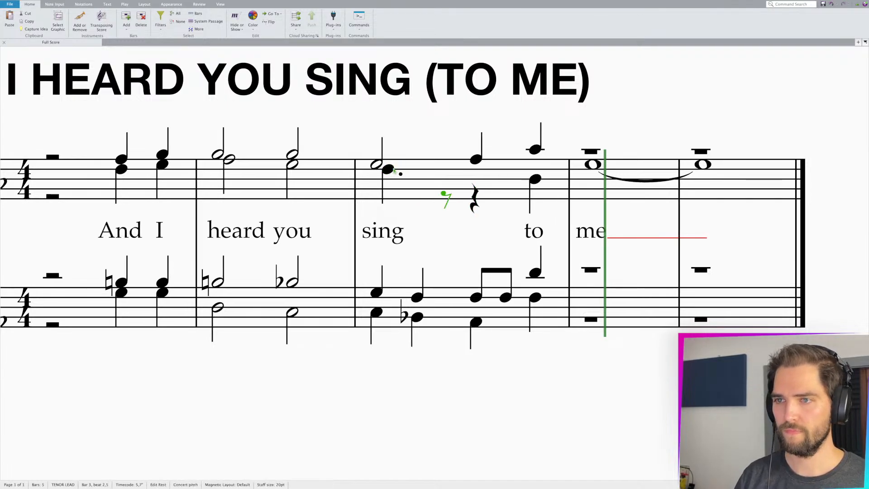
- Continue the lead in bar 3 with an eighth-note C4 and a quarter-note C-flat 4 on beat 3
{"action": "key", "text": "c"}
{"action": "key", "text": "Right"}
{"action": "key", "text": "n"}
{"action": "key", "text": "c"}
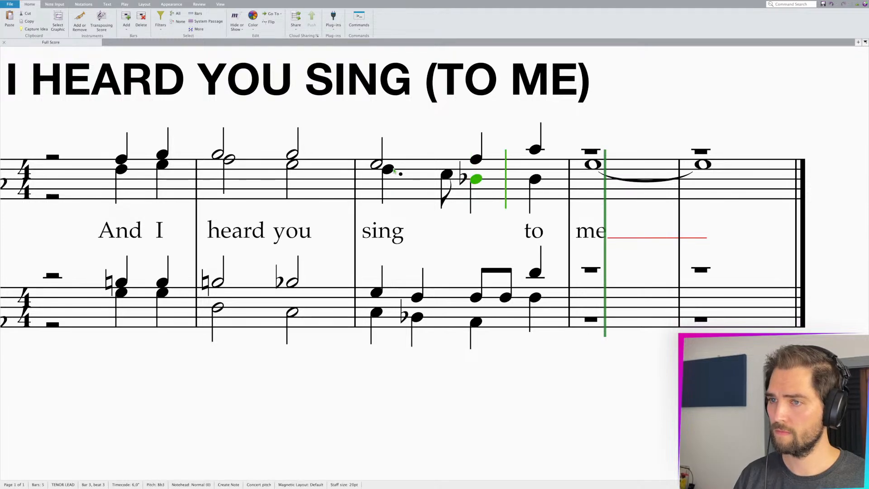
{"action": "key", "text": "7"}
{"action": "key", "text": "9"}
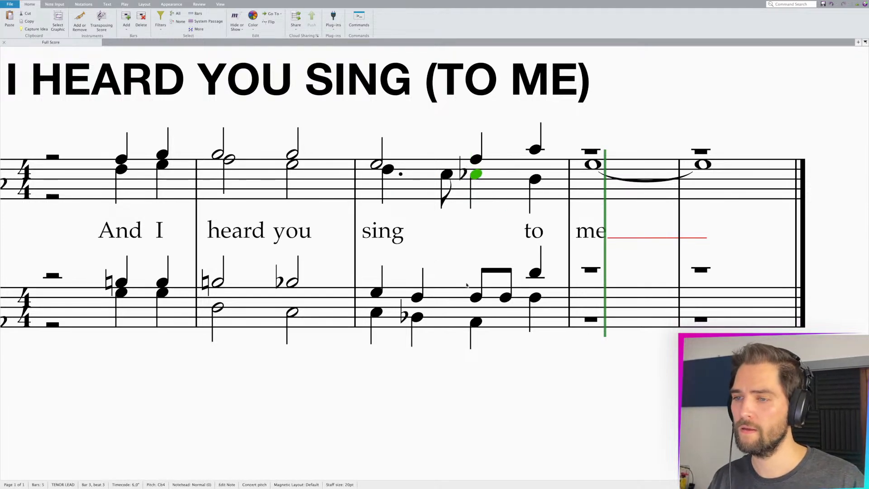
- Make the baritone's beat 3 in bar 3 a quarter-note F3 and lower the tenor there to E-flat 4
{"action": "left_click", "coordinate": [476, 297]}
{"action": "key", "text": "5"}
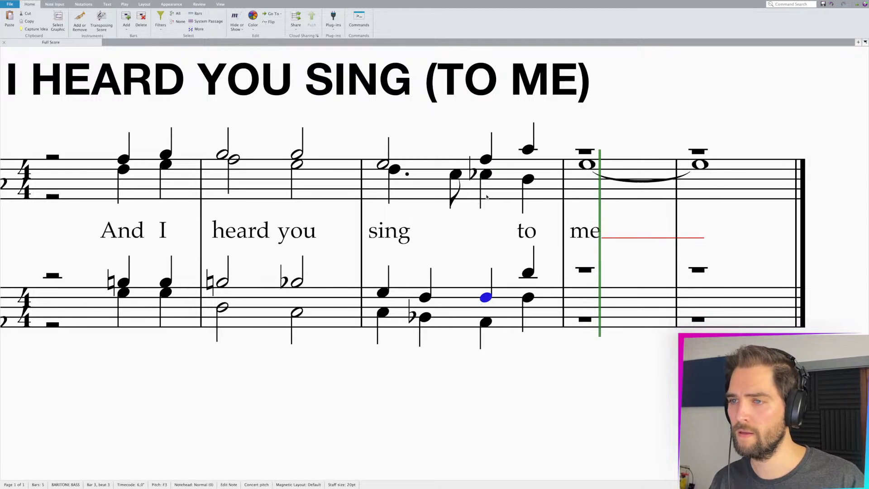
{"action": "left_click", "coordinate": [485, 173]}
{"action": "left_click", "coordinate": [486, 167]}
{"action": "left_click", "coordinate": [486, 161]}
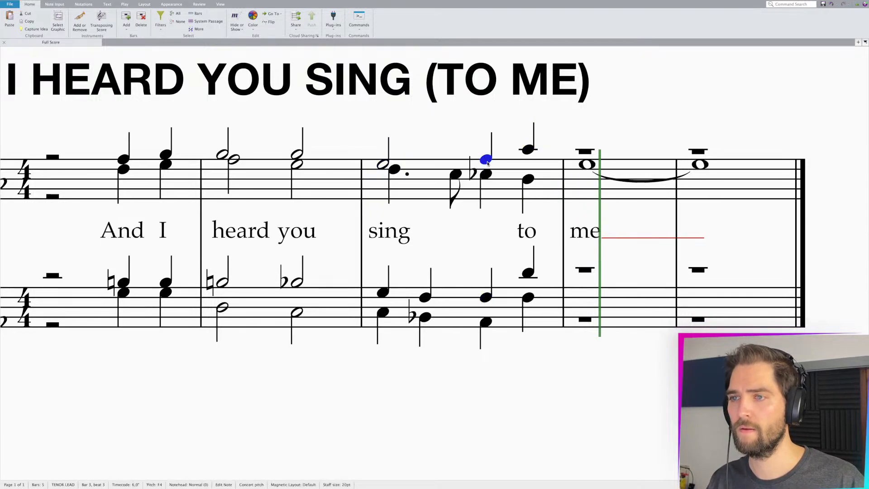
{"action": "key", "text": "Down"}
- Check the four voices of the revised chord on beat 3 of bar 3
{"action": "left_click", "coordinate": [487, 323]}
{"action": "left_click", "coordinate": [486, 298]}
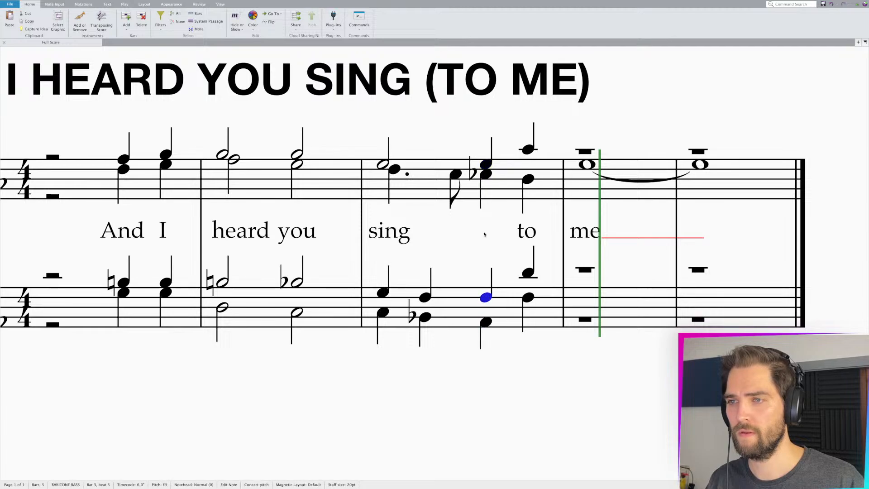
{"action": "left_click", "coordinate": [487, 166]}
{"action": "left_click", "coordinate": [488, 174]}
{"action": "left_click", "coordinate": [488, 134]}
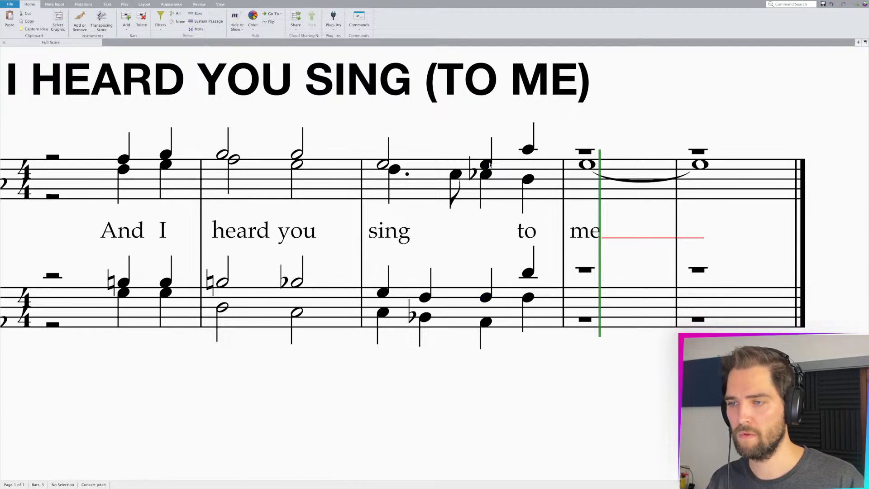
{"action": "left_click", "coordinate": [500, 212]}
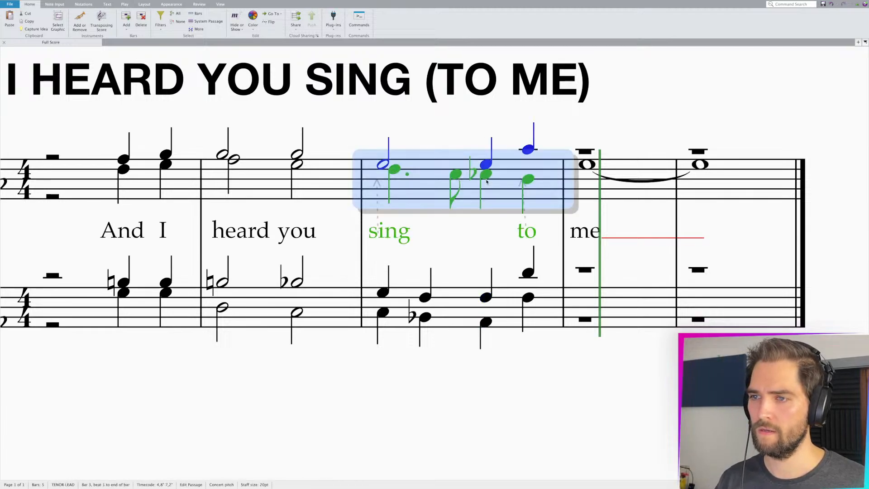
- Revoice the beat 4 chord of bar 3 with the bass on B-flat 2, the baritone on G3 and the tenor on D4
{"action": "left_click", "coordinate": [487, 177]}
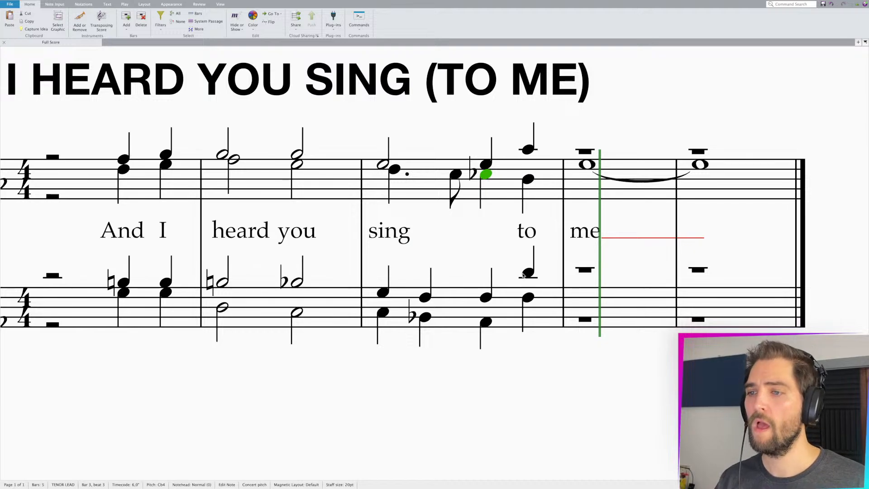
{"action": "left_click_drag", "start_coordinate": [529, 299], "coordinate": [529, 317]}
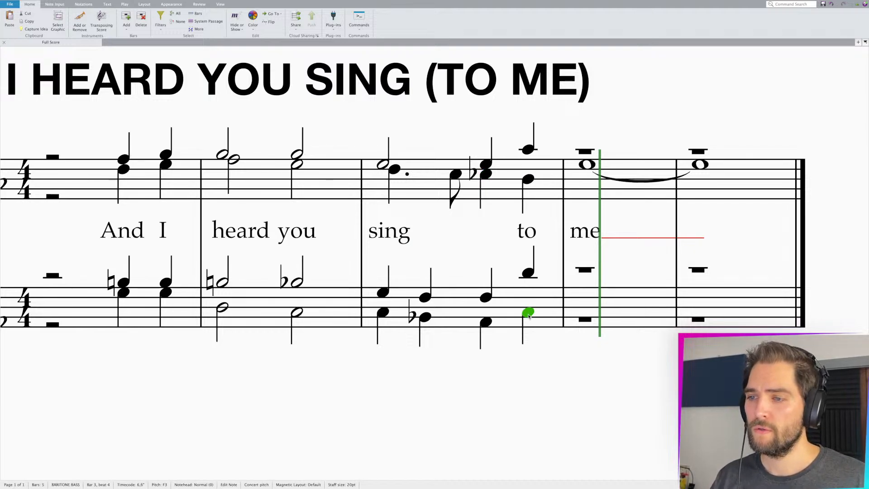
{"action": "key", "text": "Escape"}
{"action": "left_click_drag", "start_coordinate": [529, 274], "coordinate": [530, 295]}
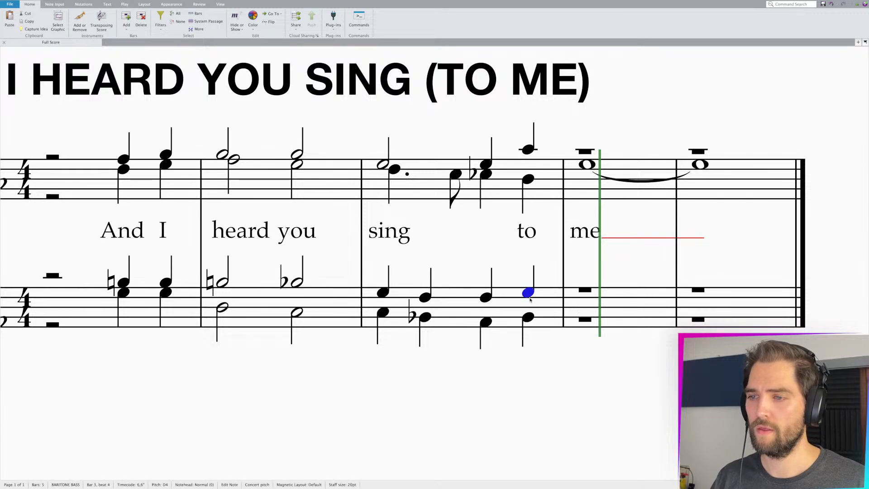
{"action": "left_click", "coordinate": [528, 317]}
{"action": "left_click", "coordinate": [528, 293]}
{"action": "left_click", "coordinate": [528, 179]}
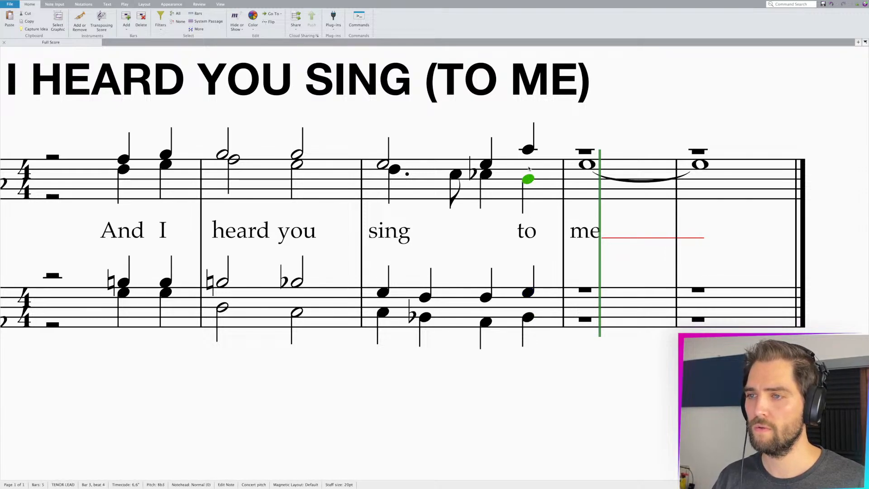
{"action": "left_click", "coordinate": [527, 149]}
{"action": "left_click_drag", "start_coordinate": [528, 149], "coordinate": [528, 169]}
{"action": "left_click", "coordinate": [528, 179]}
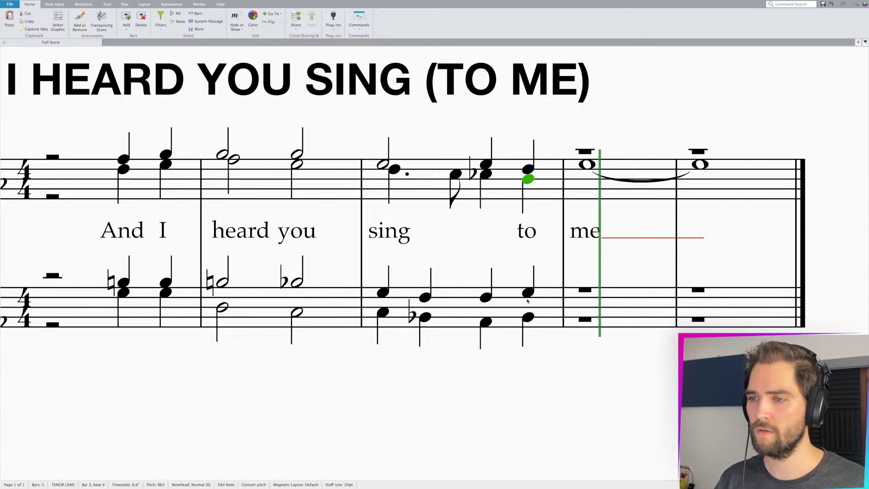
{"action": "left_click", "coordinate": [528, 293]}
{"action": "left_click", "coordinate": [528, 312]}
{"action": "left_click", "coordinate": [529, 316]}
- Split the baritone's beat 4 in bar 3 into two eighth notes, G3 and A-flat 3
{"action": "left_click", "coordinate": [526, 293]}
{"action": "key", "text": "3"}
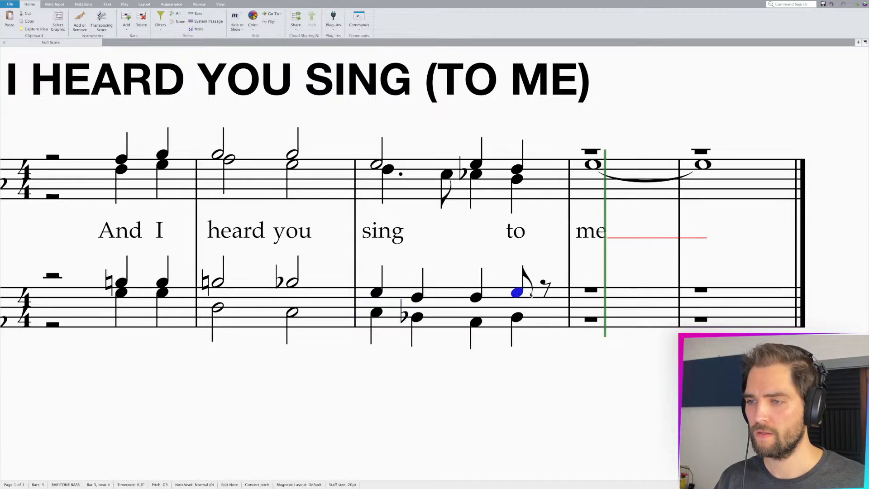
{"action": "key", "text": "Right"}
{"action": "key", "text": "a"}
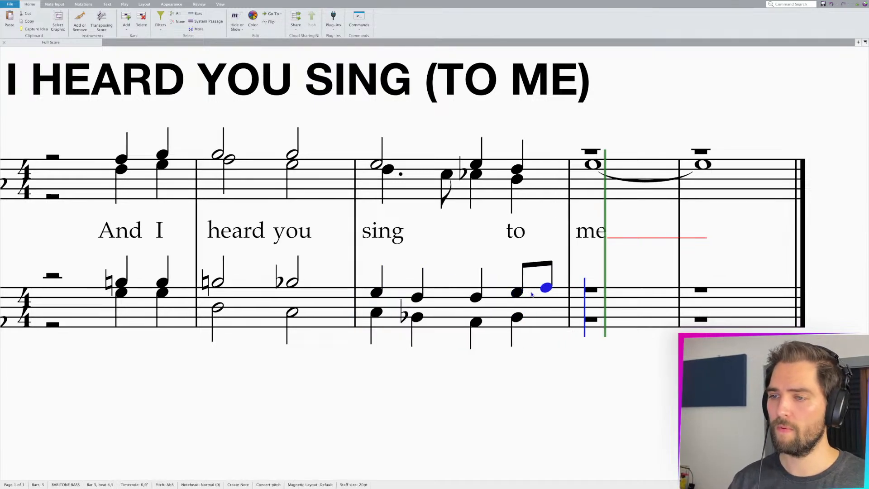
- Split the bass's beat 4 in bar 3 into eighth notes B-flat 2 and F3
{"action": "left_click", "coordinate": [517, 318]}
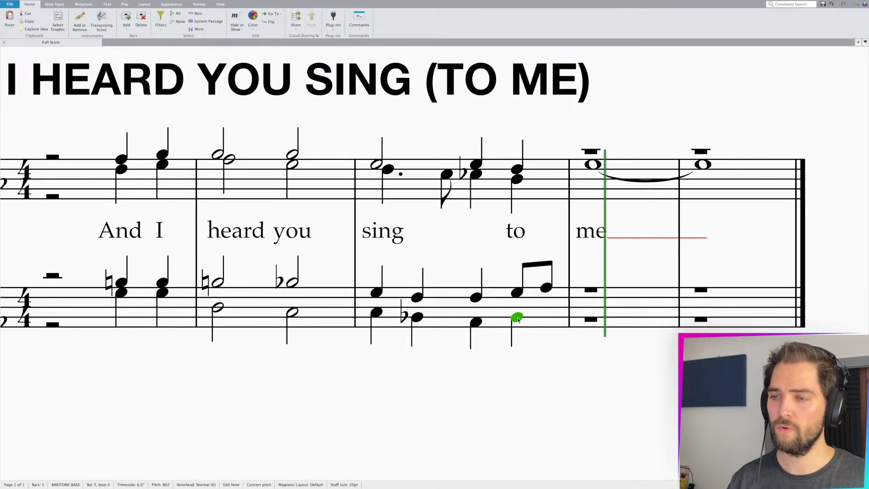
{"action": "key", "text": "3"}
{"action": "key", "text": "Right"}
{"action": "key", "text": "f"}
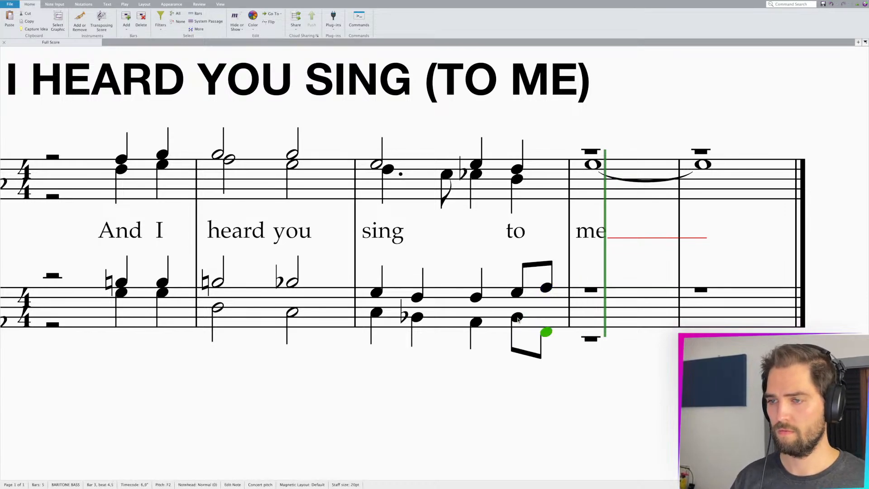
{"action": "key", "text": "ctrl+Up"}
{"action": "key", "text": "Escape"}
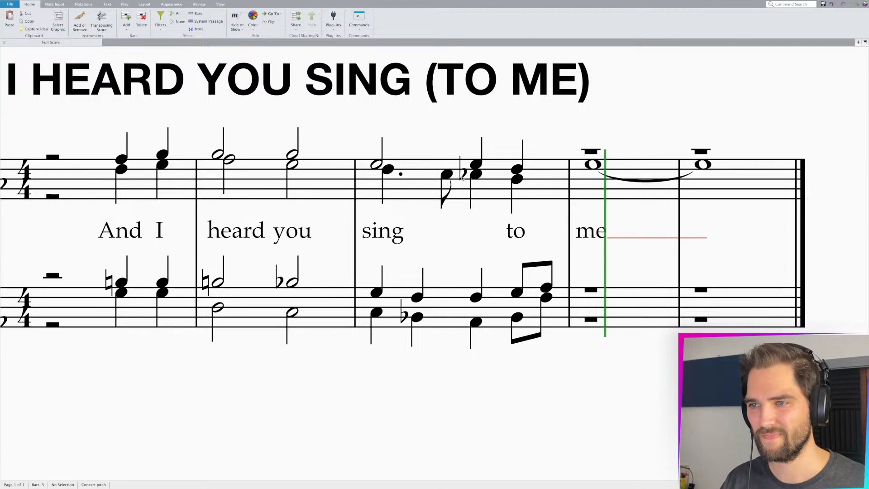
- Audition the four voices on beat 3 of bar 3 and play the passage from the start of that bar
{"action": "left_click", "coordinate": [476, 172]}
{"action": "left_click", "coordinate": [476, 164]}
{"action": "left_click", "coordinate": [475, 297]}
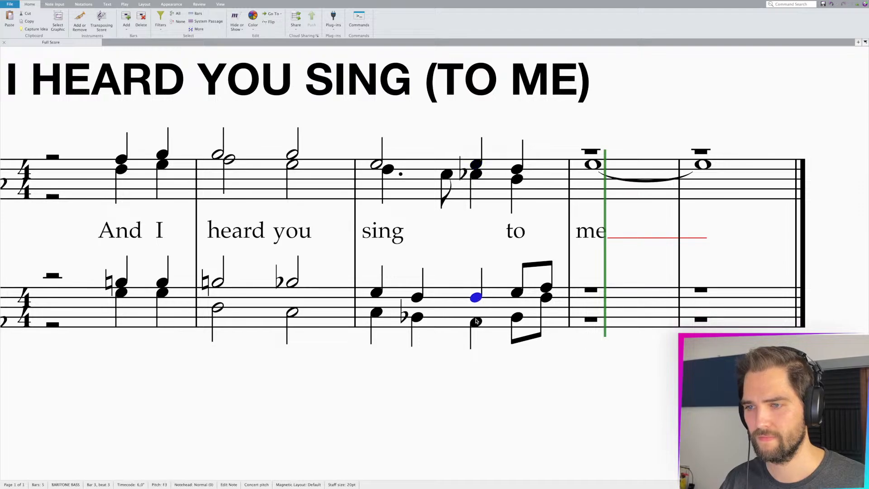
{"action": "left_click", "coordinate": [476, 322]}
{"action": "left_click", "coordinate": [377, 293]}
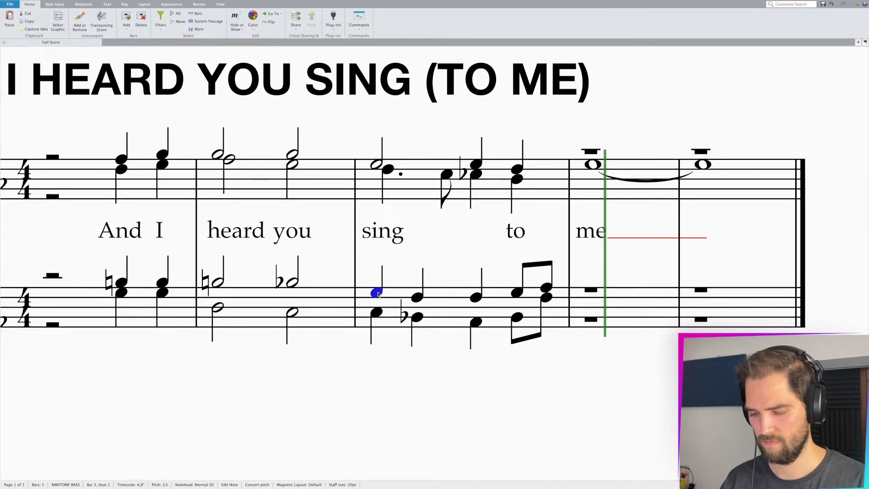
{"action": "key", "text": "p"}
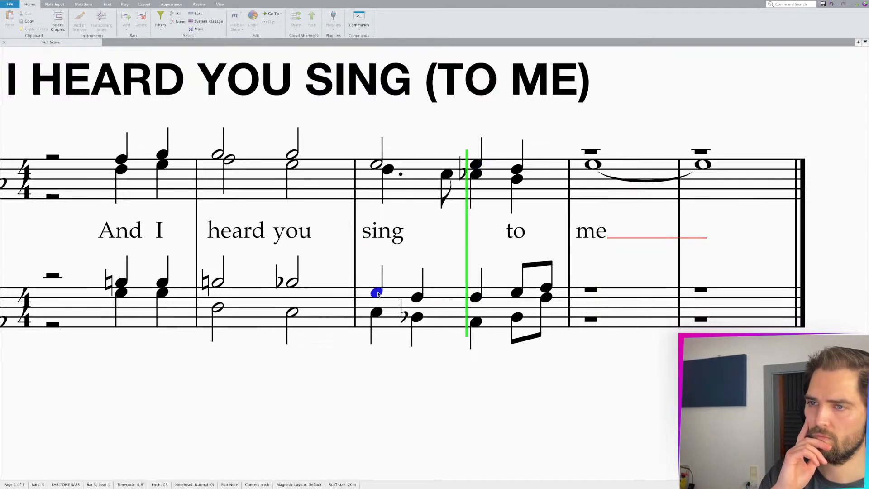
{"action": "key", "text": "Escape"}
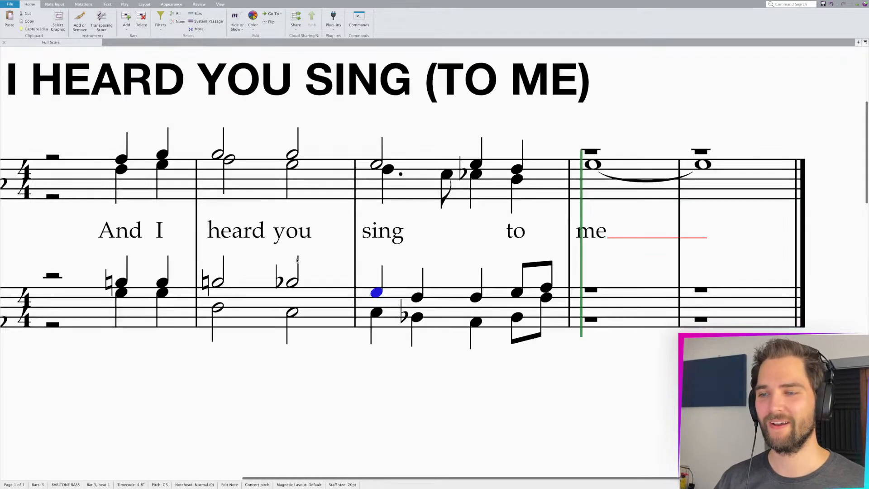
{"action": "scroll", "coordinate": [304, 263], "scroll_direction": "up", "scroll_amount": 3}
{"action": "scroll", "coordinate": [304, 263], "scroll_direction": "down", "scroll_amount": 5}
{"action": "scroll", "coordinate": [303, 264], "scroll_direction": "up", "scroll_amount": 2}
{"action": "scroll", "coordinate": [303, 263], "scroll_direction": "left", "scroll_amount": 4}
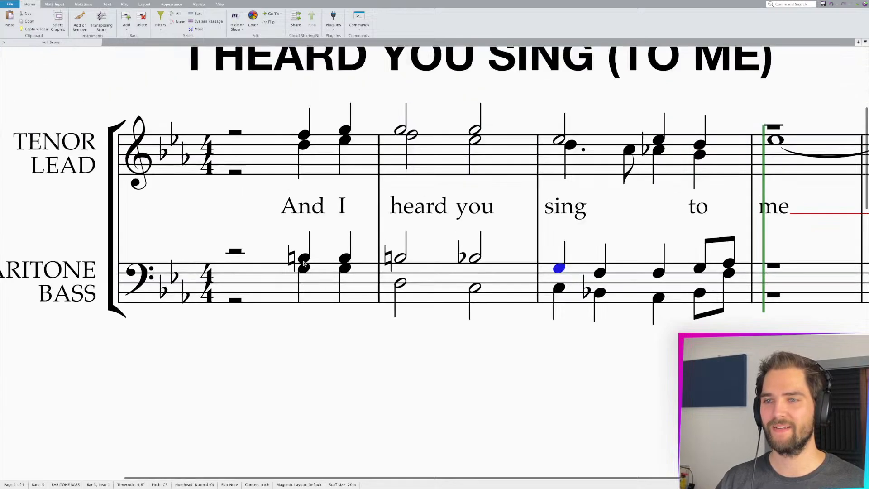
{"action": "scroll", "coordinate": [304, 263], "scroll_direction": "down", "scroll_amount": 5}
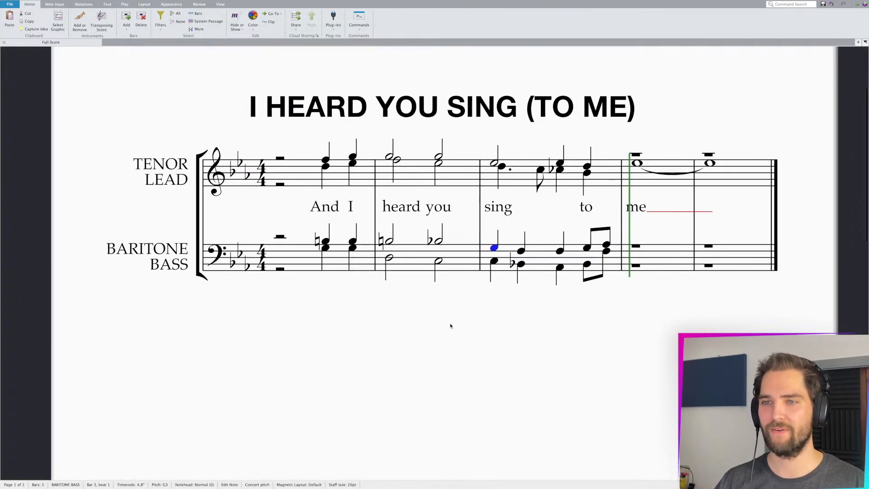
{"action": "right_click", "coordinate": [270, 144]}
{"action": "mouse_move", "coordinate": [322, 224]}
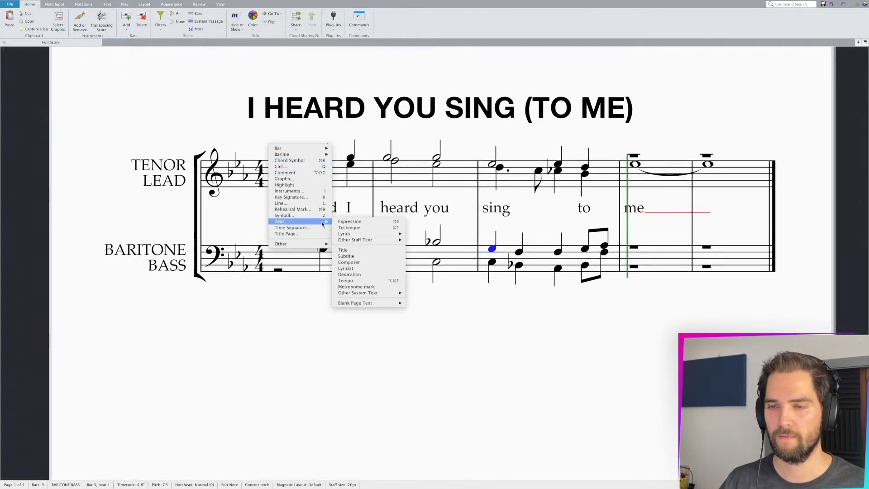
{"action": "left_click", "coordinate": [373, 286]}
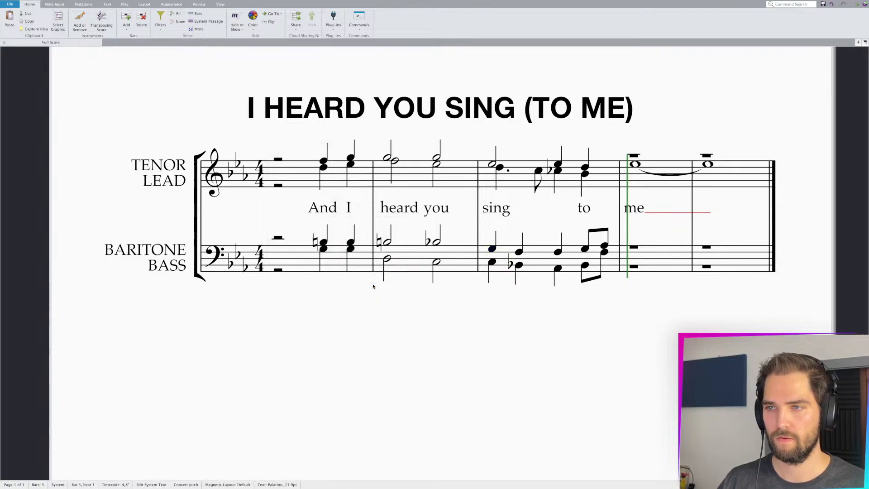
{"action": "key", "text": "Escape"}
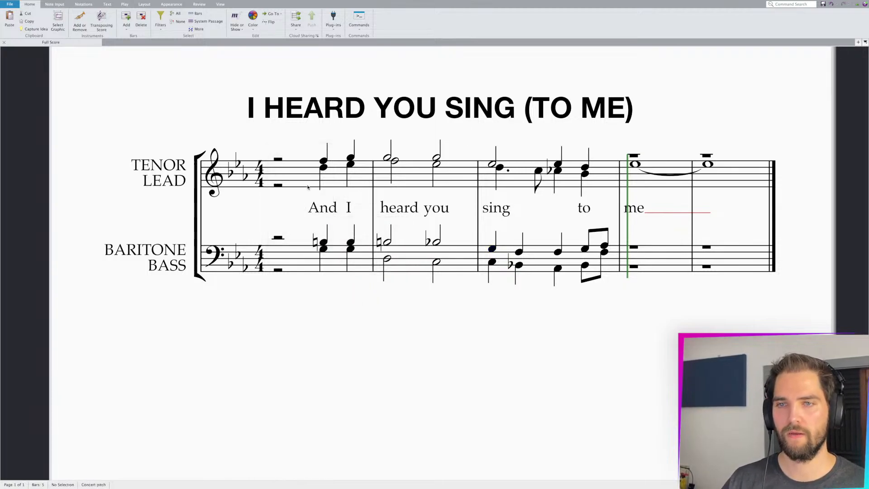
- Add a metronome mark of quarter note = 70 at the start of bar 1 and hide it
{"action": "right_click", "coordinate": [267, 141]}
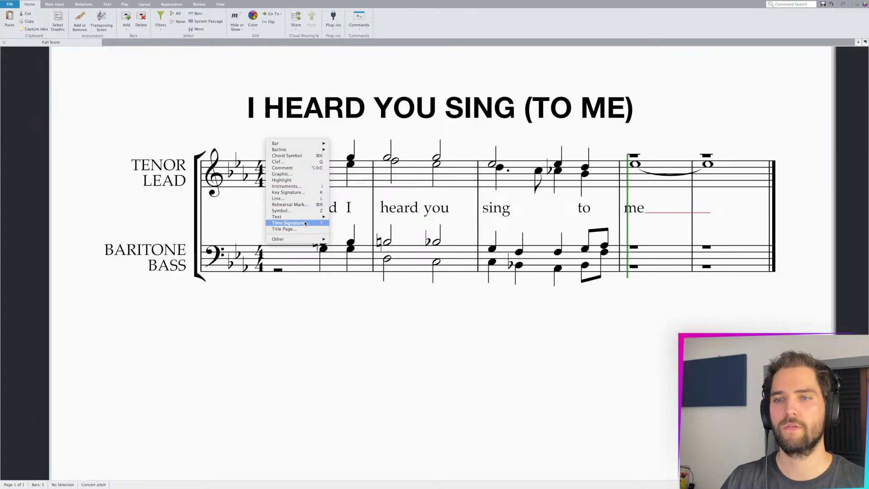
{"action": "mouse_move", "coordinate": [306, 217]}
{"action": "left_click", "coordinate": [358, 276]}
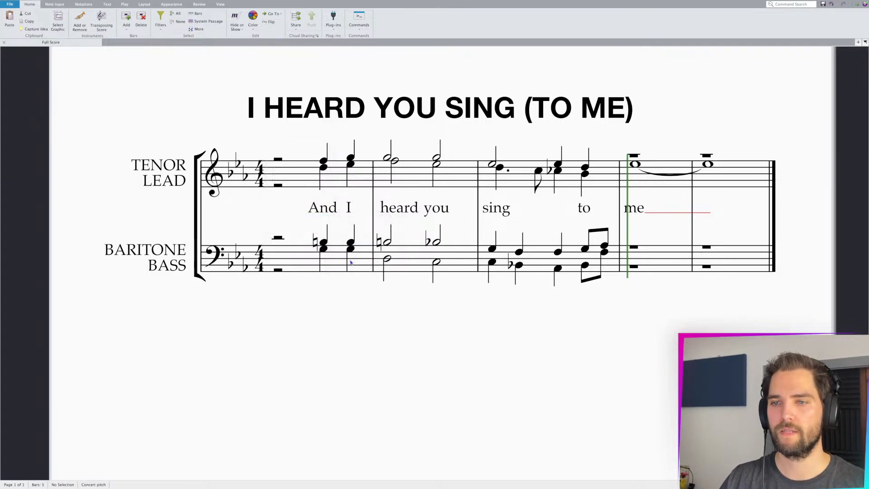
{"action": "left_click", "coordinate": [260, 150]}
{"action": "right_click", "coordinate": [260, 150]}
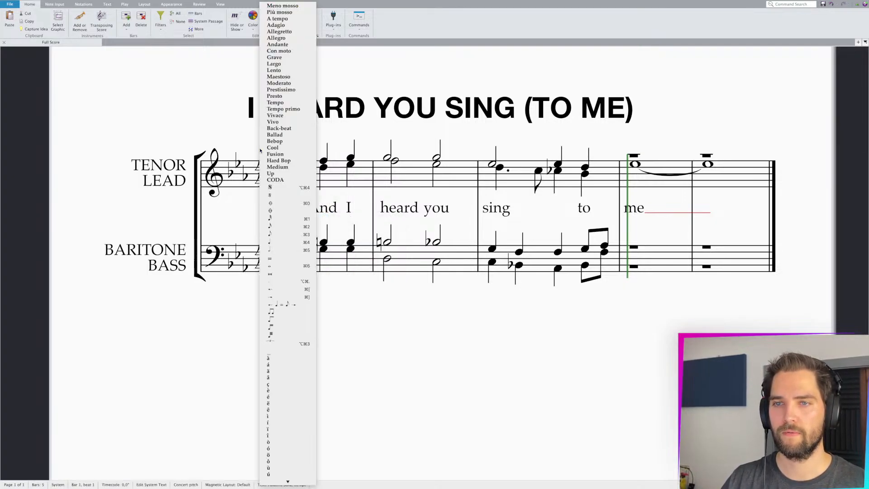
{"action": "left_click", "coordinate": [276, 243]}
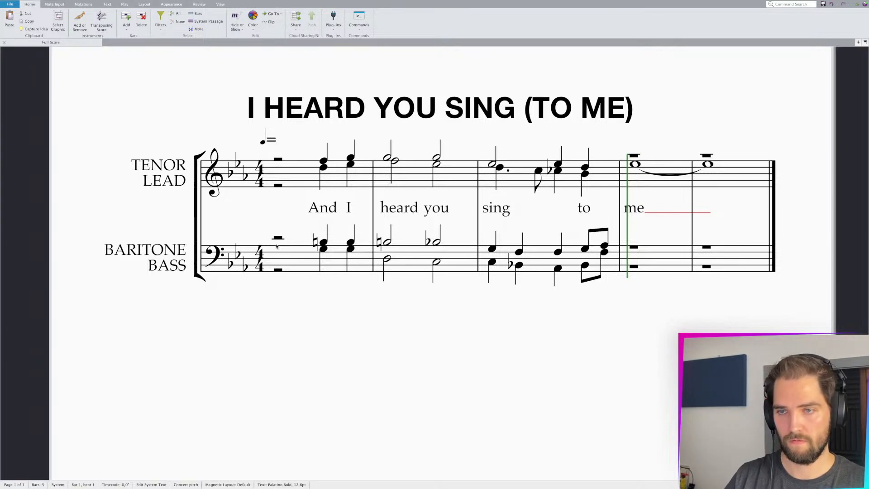
{"action": "type", "text": "70"}
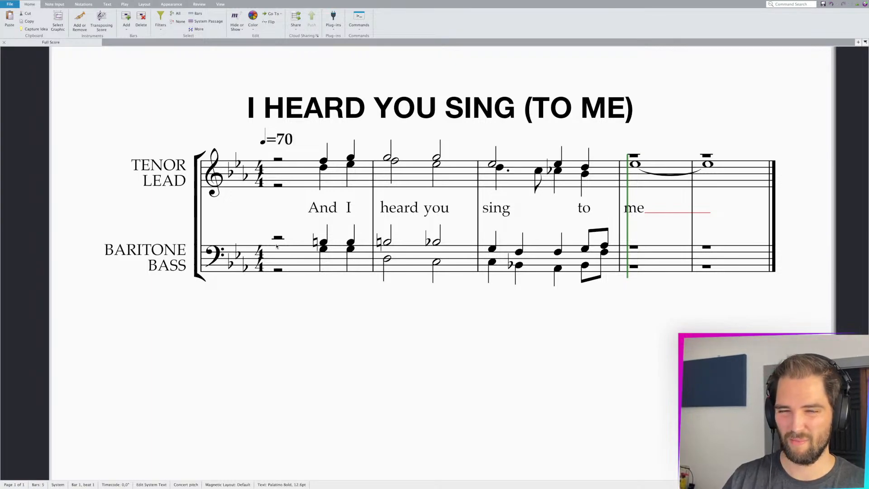
{"action": "left_click", "coordinate": [322, 137]}
{"action": "left_click", "coordinate": [285, 141]}
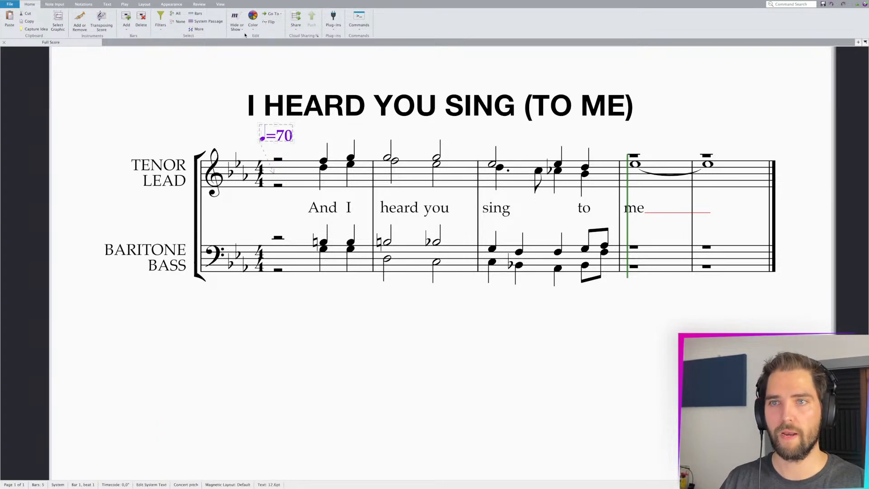
{"action": "left_click", "coordinate": [235, 18]}
- Play back the tag from the tenor's first note in bar 1
{"action": "left_click", "coordinate": [323, 161]}
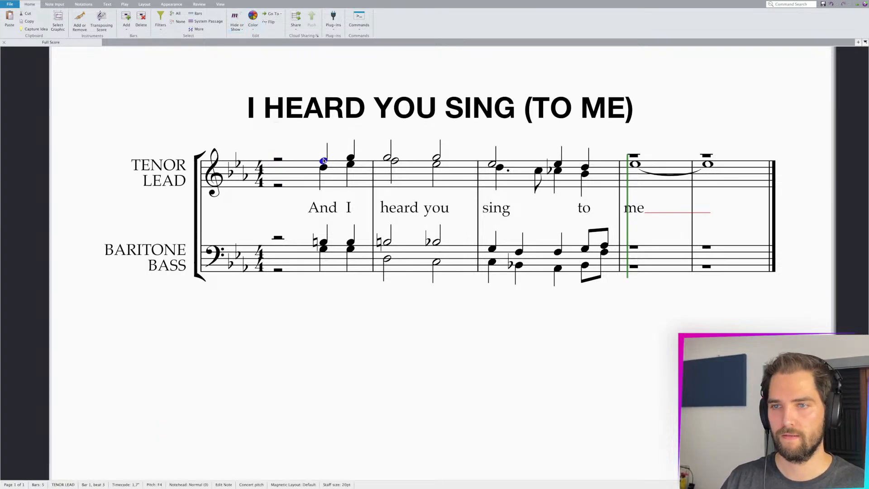
{"action": "key", "text": "space"}
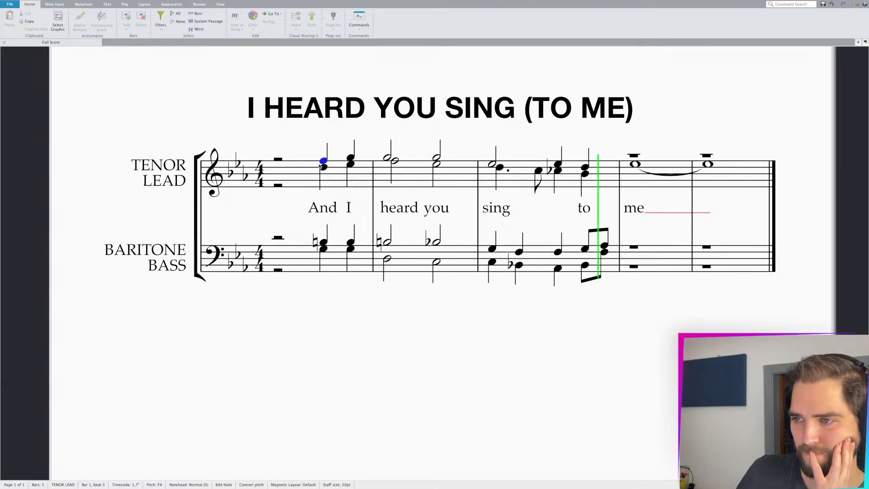
{"action": "key", "text": "space"}
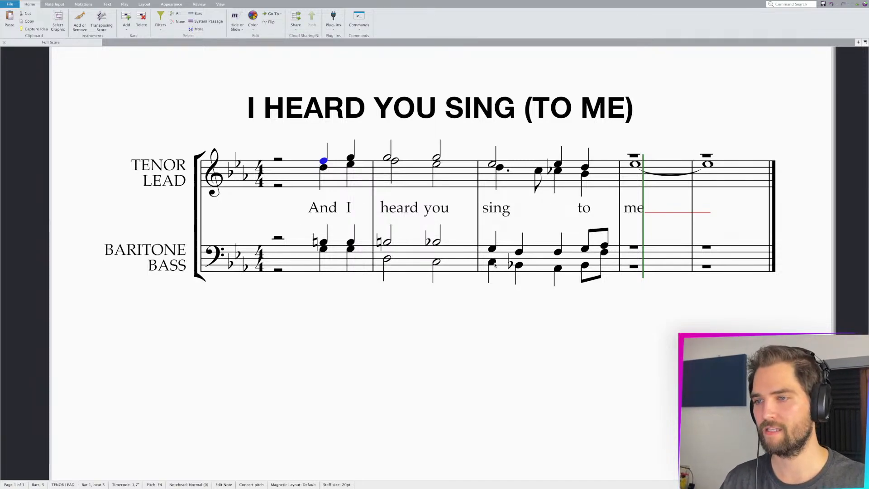
- Lengthen the baritone's and bass's first notes in bar 3 to half notes and the lead's D4 to an untied whole note
{"action": "left_click", "coordinate": [492, 248]}
{"action": "key", "text": "6"}
{"action": "left_click", "coordinate": [493, 263]}
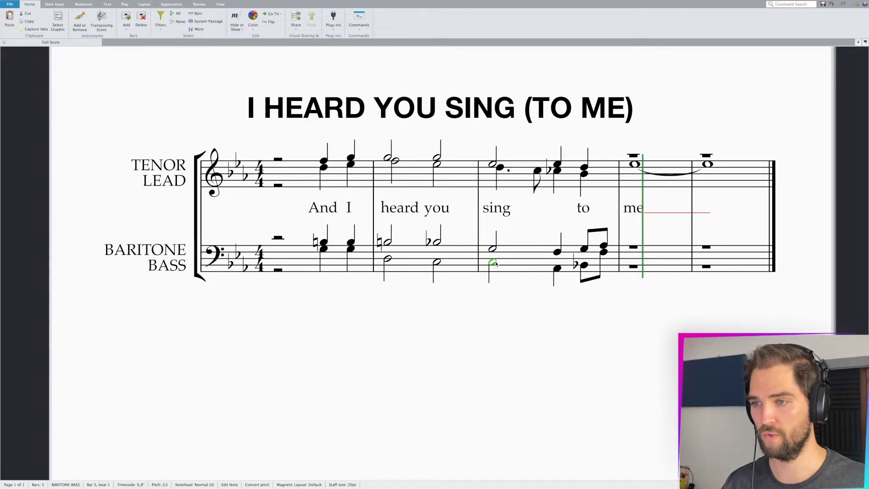
{"action": "left_click", "coordinate": [501, 167]}
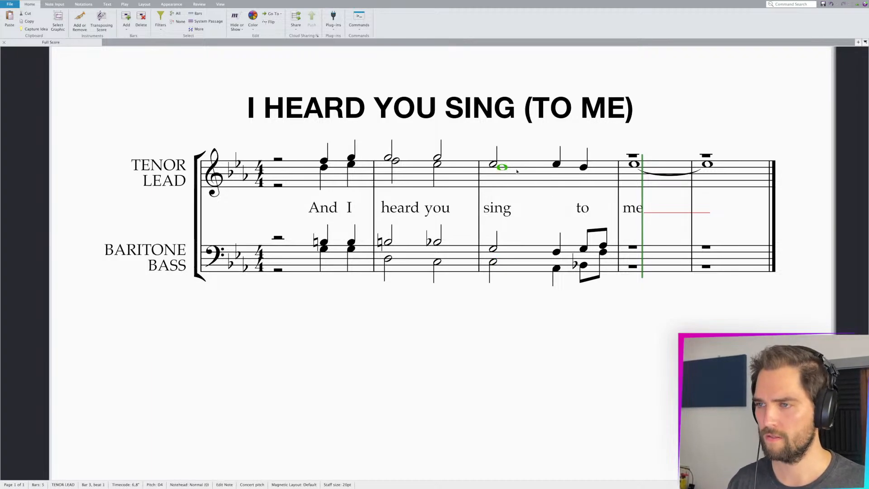
{"action": "key", "text": "7"}
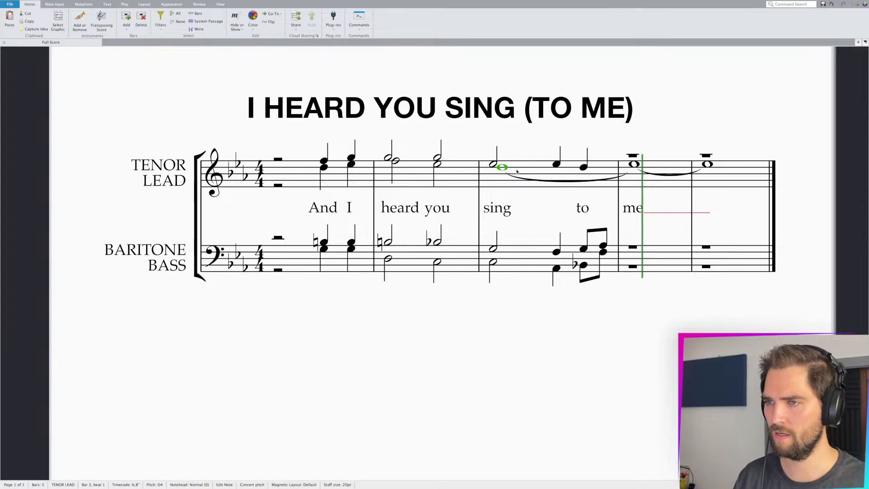
{"action": "key", "text": "Return"}
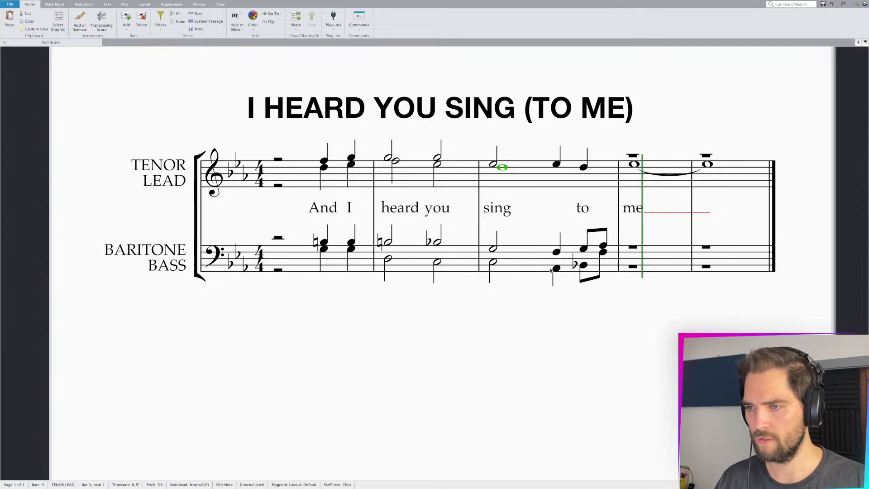
- On beat 3 of bar 3, set the baritone to G3 and the bass to B-flat 2, and lower the bass on beat 4 to A-flat 2
{"action": "left_click", "coordinate": [556, 251]}
{"action": "left_click_drag", "start_coordinate": [556, 250], "coordinate": [559, 266]}
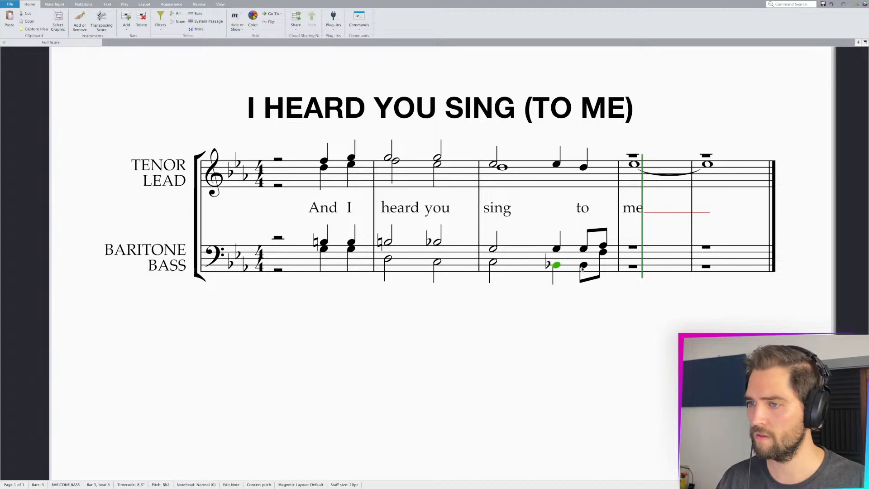
{"action": "left_click_drag", "start_coordinate": [583, 265], "coordinate": [584, 270]}
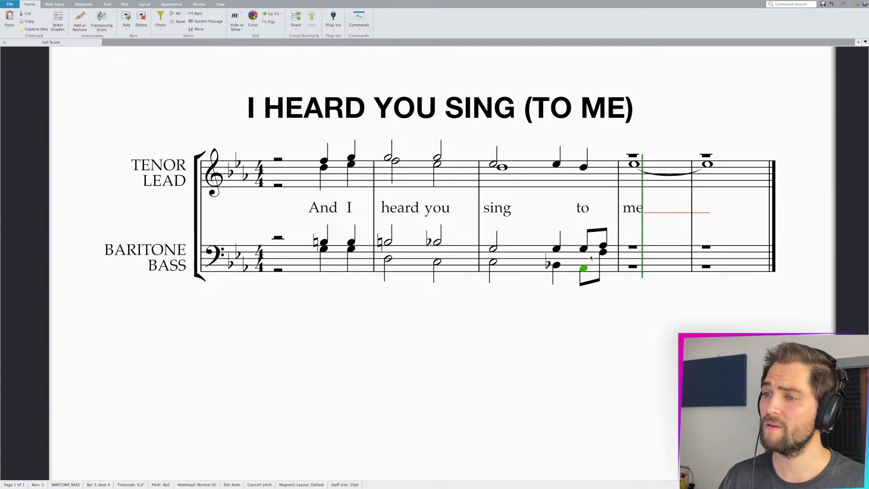
{"action": "left_click", "coordinate": [555, 266]}
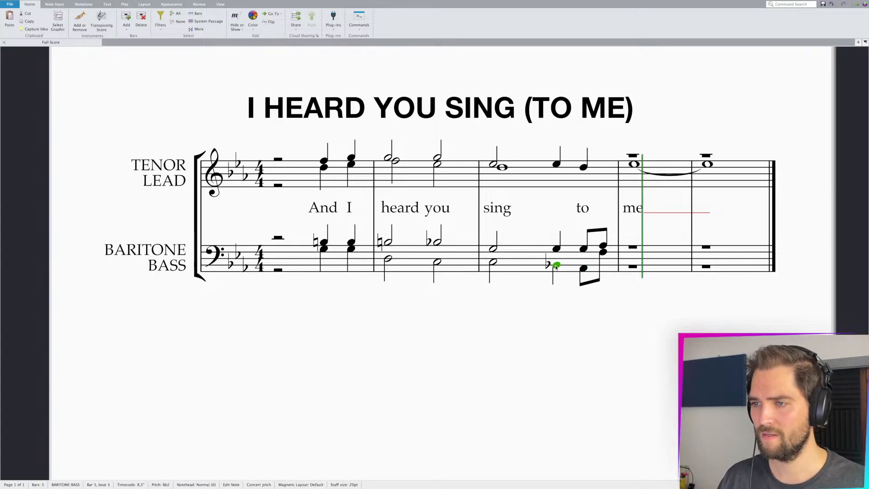
- Lengthen the bass's B-flat 2 and the baritone's G3 on beat 3 of bar 3 to half notes
{"action": "key", "text": "5"}
{"action": "left_click", "coordinate": [556, 249]}
{"action": "key", "text": "5"}
- Enter quarter notes G-flat 3 and F3 for the baritone on beats 1 and 2 of bar 4
{"action": "left_click", "coordinate": [631, 249]}
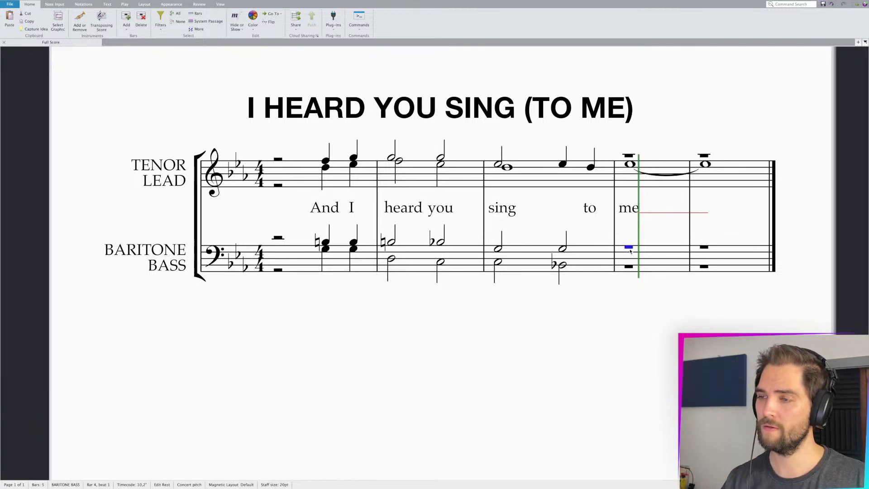
{"action": "key", "text": "n"}
{"action": "left_click", "coordinate": [629, 249]}
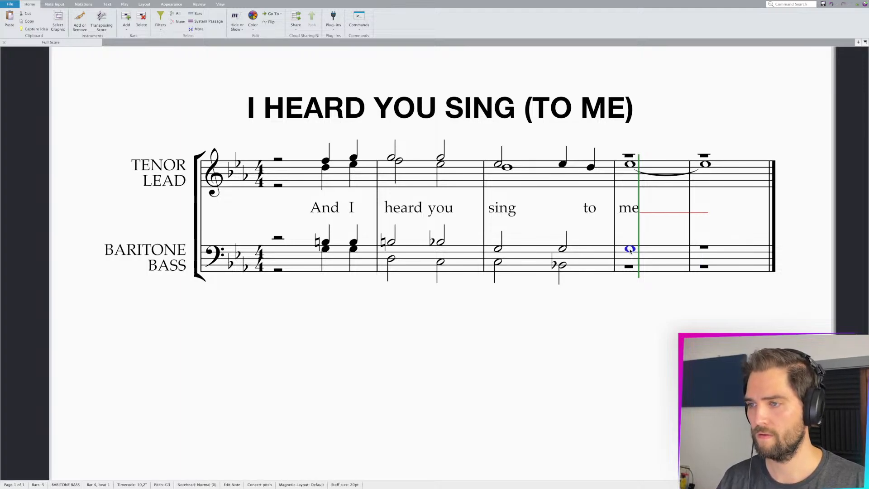
{"action": "key", "text": "5"}
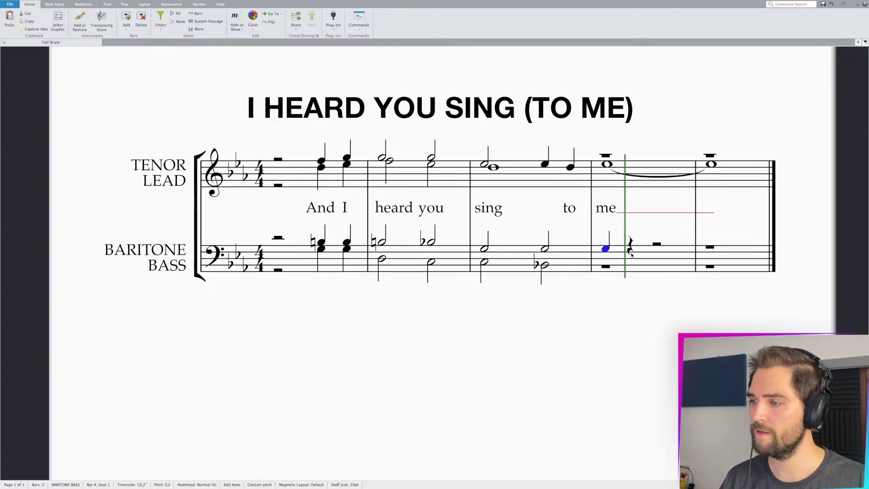
{"action": "key", "text": "9"}
{"action": "key", "text": "n"}
{"action": "left_click", "coordinate": [631, 253]}
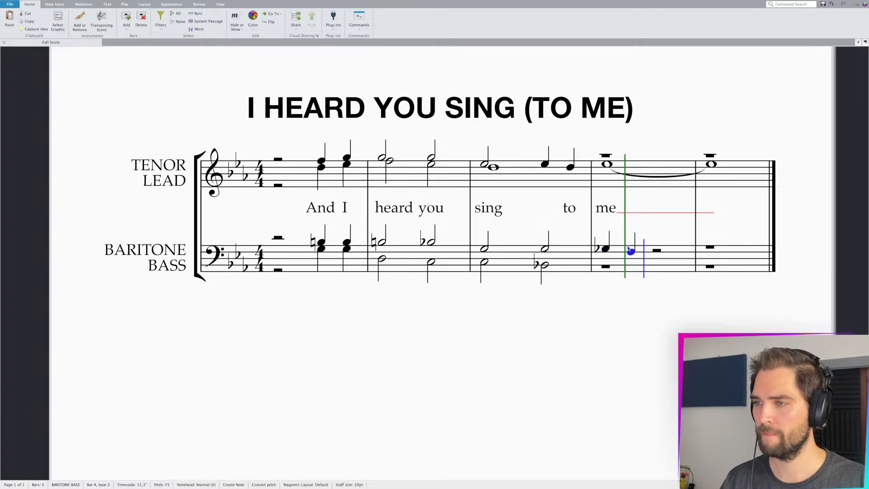
{"action": "key", "text": "Escape"}
- Enter an A-flat 2 half note for the bass at the start of bar 4
{"action": "left_click", "coordinate": [606, 267]}
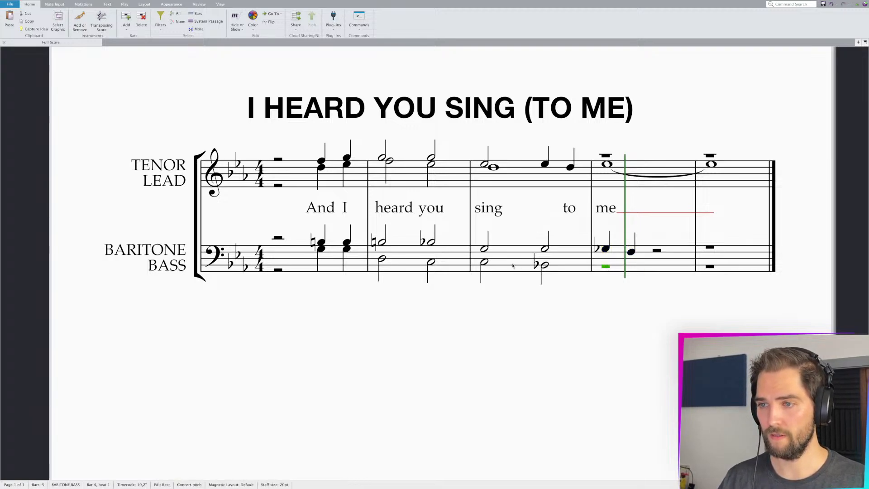
{"action": "key", "text": "n"}
{"action": "left_click", "coordinate": [606, 267]}
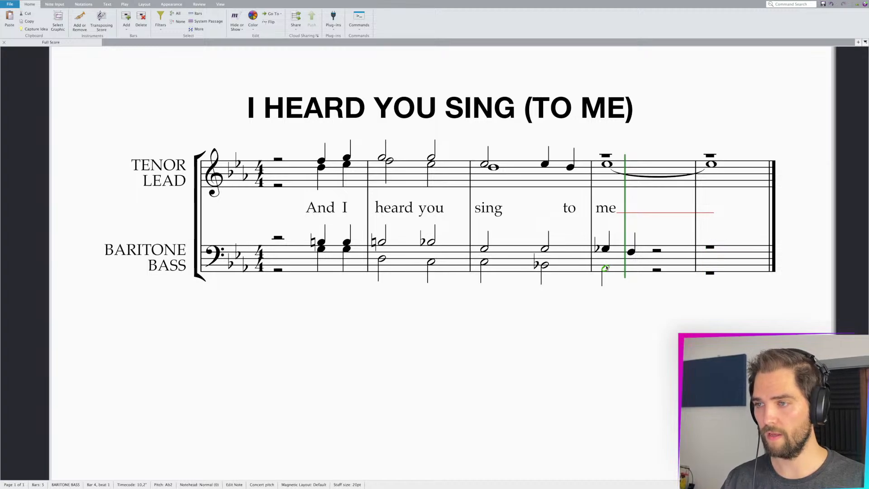
- Enter quarter notes B-flat 2 and F3 for the bass on beats 3 and 4 of bar 4
{"action": "left_click", "coordinate": [657, 271]}
{"action": "key", "text": "4"}
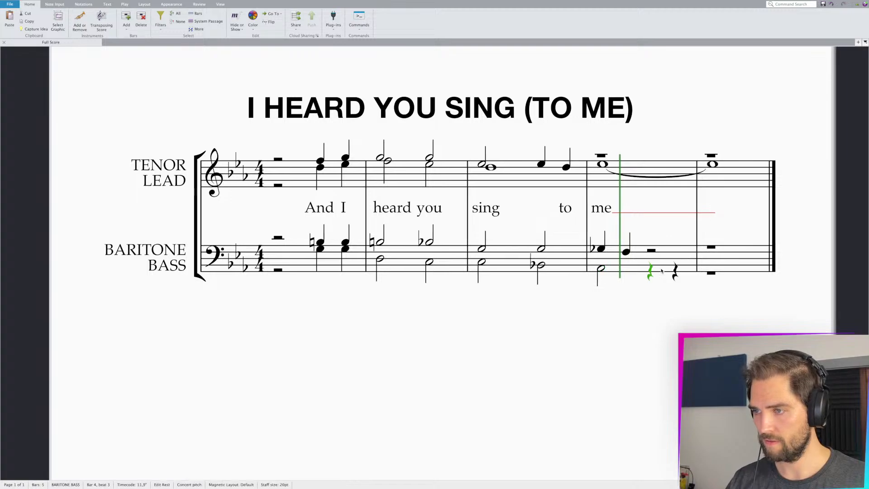
{"action": "left_click", "coordinate": [648, 273]}
{"action": "key", "text": "n"}
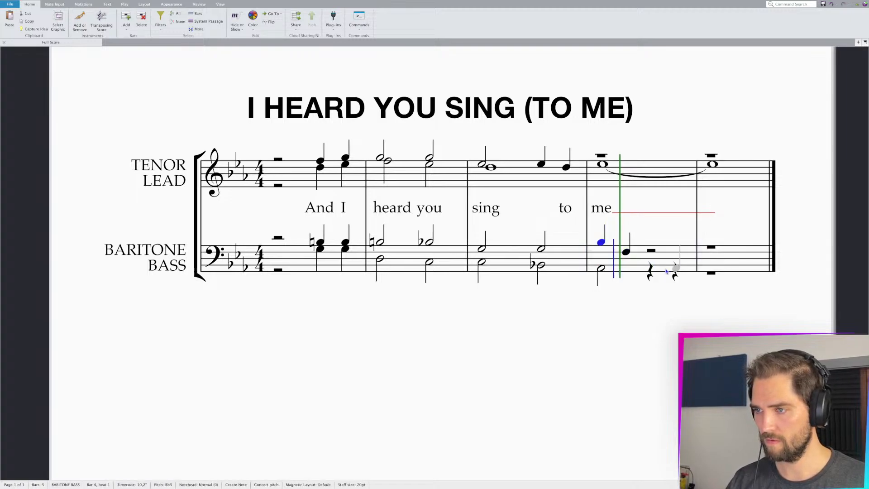
{"action": "key", "text": "Escape"}
{"action": "left_click", "coordinate": [664, 271]}
{"action": "key", "text": "Escape"}
{"action": "left_click", "coordinate": [652, 273]}
{"action": "key", "text": "b"}
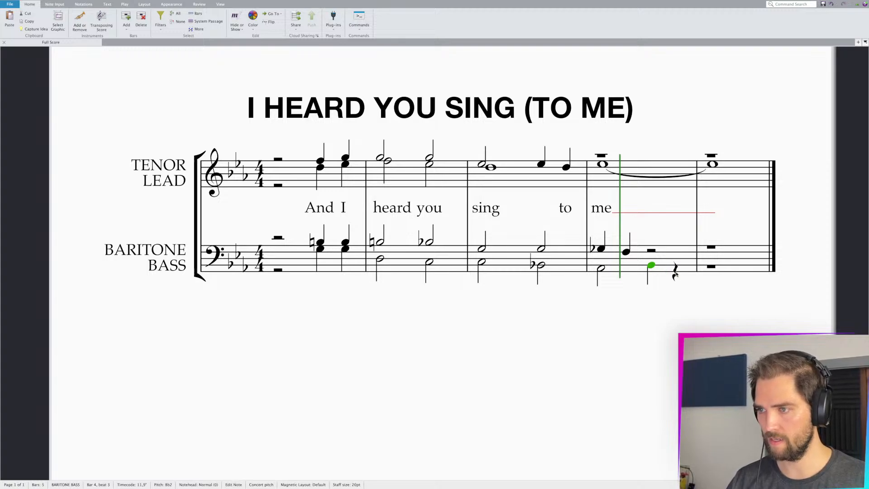
{"action": "left_click", "coordinate": [675, 273]}
{"action": "key", "text": "Escape"}
{"action": "left_click_drag", "start_coordinate": [675, 274], "coordinate": [674, 253]}
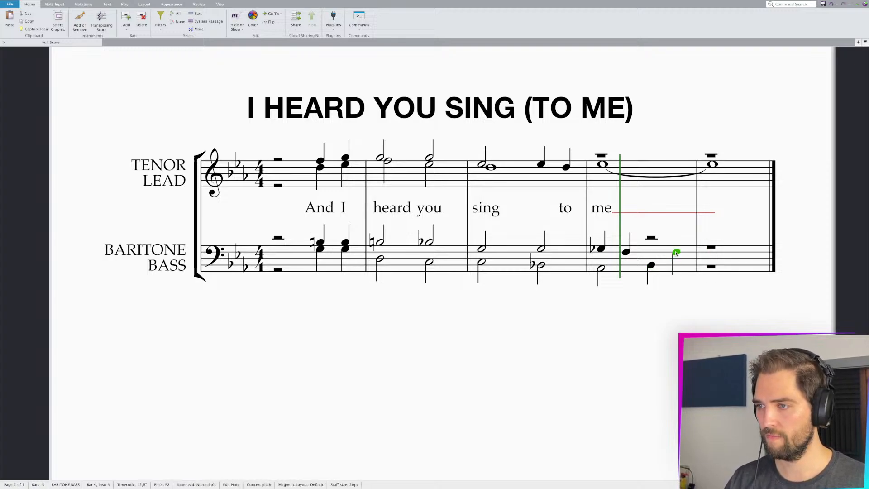
- Slur the baritone's G-flat 3 to its F3 in bar 4
{"action": "left_click", "coordinate": [626, 252]}
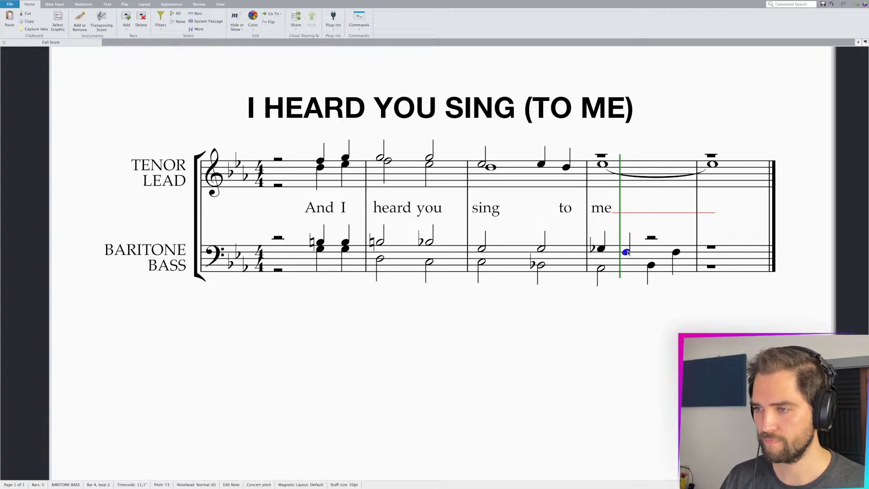
{"action": "left_click", "coordinate": [601, 249]}
{"action": "key", "text": "s"}
{"action": "key", "text": "Escape"}
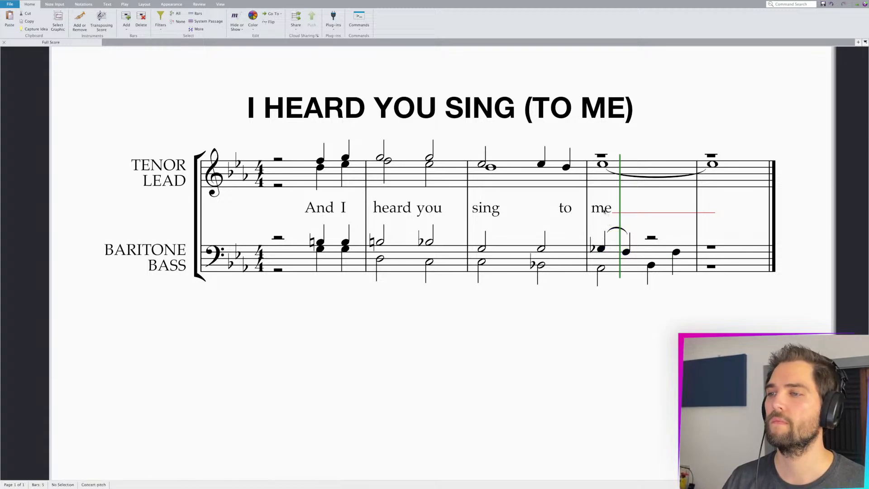
- Move the lyric "me" to the lead's note in bar 5 and delete the lead's whole note in bar 4
{"action": "left_click_drag", "start_coordinate": [603, 211], "coordinate": [711, 211]}
{"action": "key", "text": "super+z"}
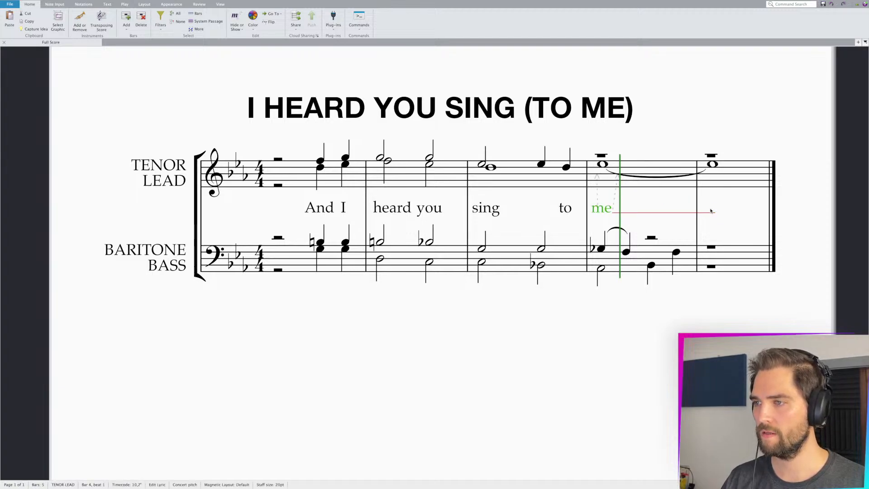
{"action": "left_click_drag", "start_coordinate": [608, 214], "coordinate": [714, 212]}
{"action": "left_click", "coordinate": [599, 167]}
{"action": "key", "text": "Delete"}
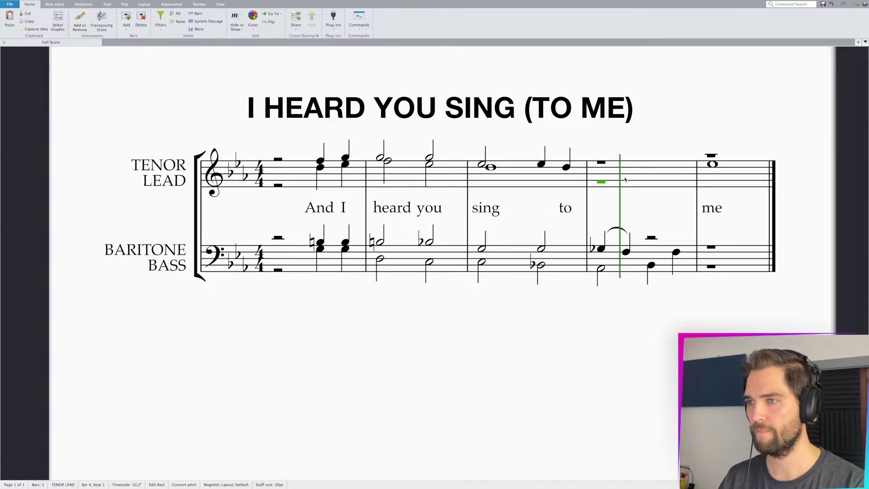
- Tie the lead's D4 in bar 3 over to a D4 half note at the start of bar 4
{"action": "left_click", "coordinate": [491, 168]}
{"action": "key", "text": "Return"}
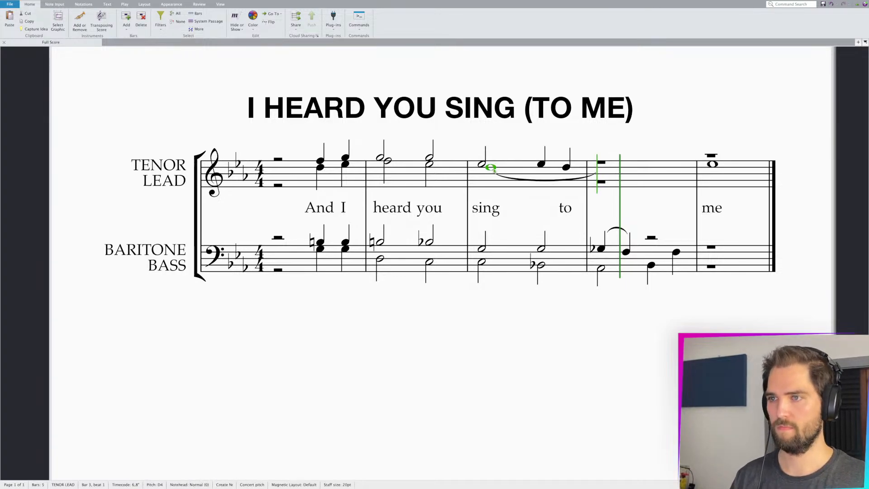
{"action": "key", "text": "d"}
{"action": "key", "text": "Escape"}
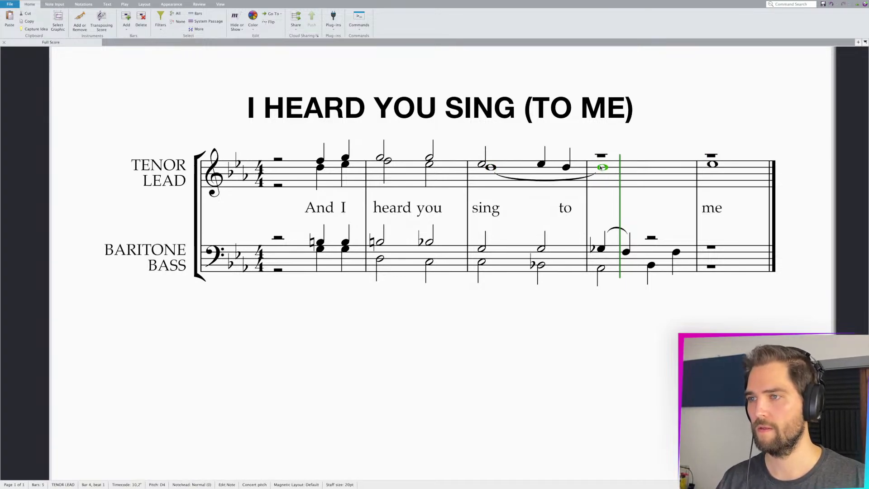
{"action": "key", "text": "5"}
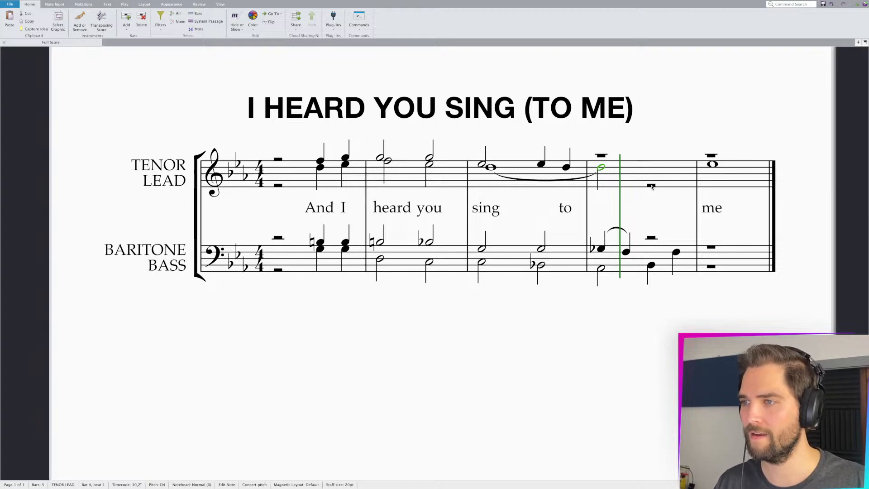
{"action": "left_click", "coordinate": [652, 186]}
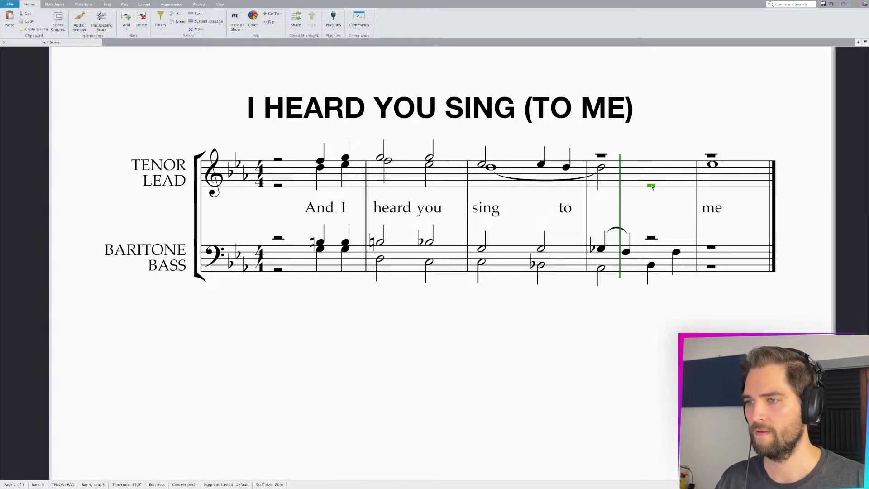
{"action": "left_click", "coordinate": [601, 248]}
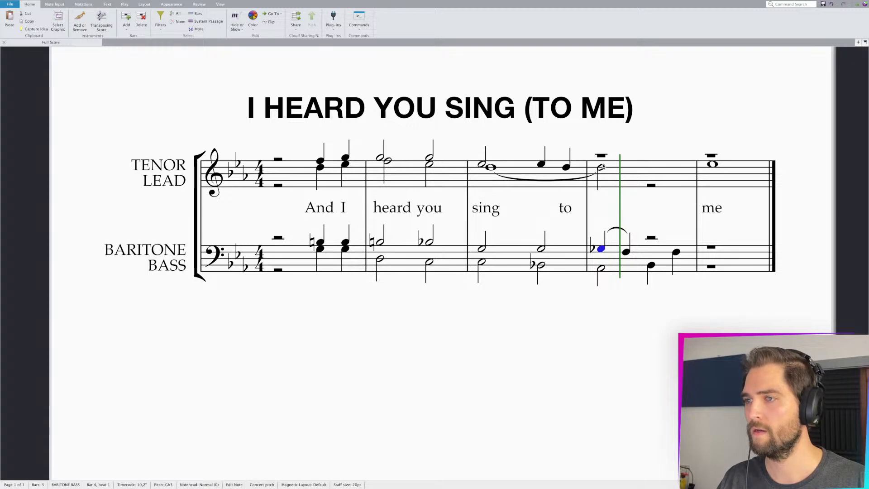
{"action": "left_click", "coordinate": [601, 167]}
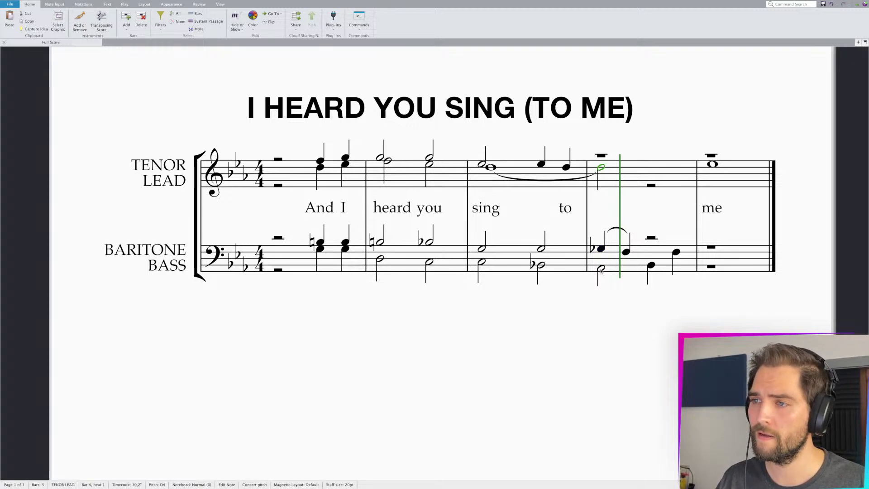
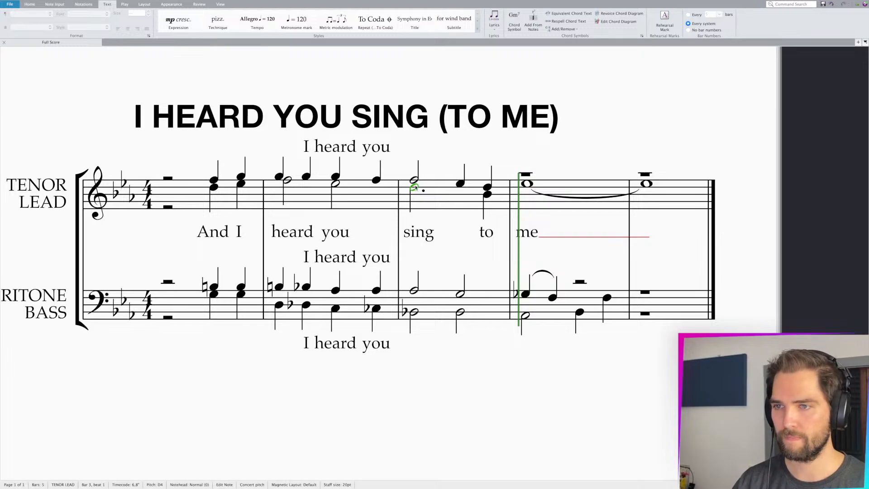
- Lengthen the tenor's and baritone's first notes in bar 3 to dotted half notes
{"action": "left_click", "coordinate": [421, 187]}
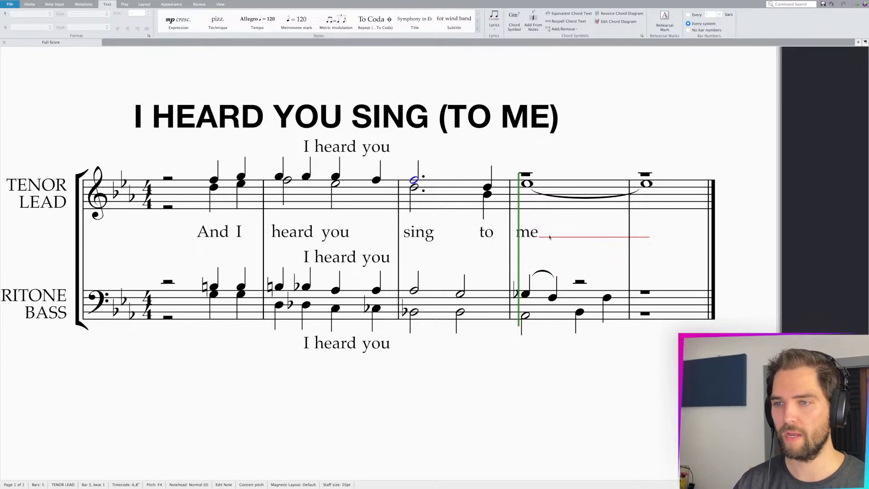
{"action": "key", "text": "alt+Down"}
{"action": "key", "text": "period"}
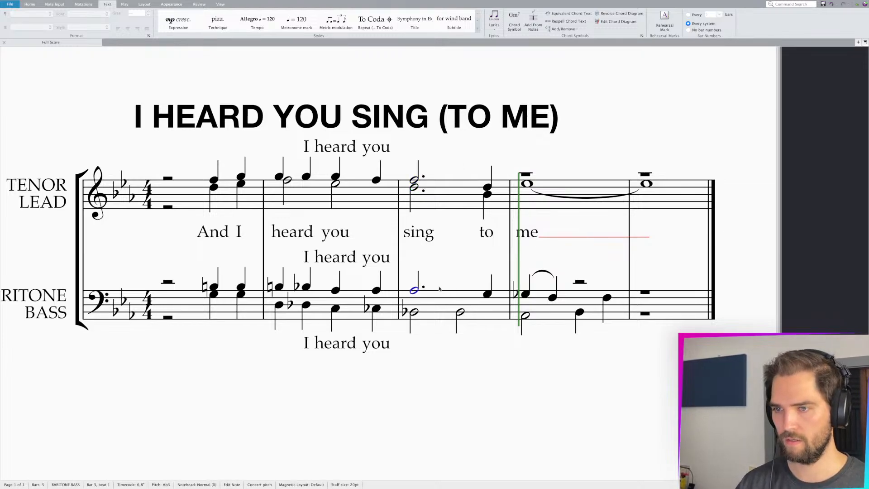
- On beat 4 of bar 3, raise the baritone to D4 and the tenor to A-flat 4
{"action": "left_click_drag", "start_coordinate": [487, 294], "coordinate": [491, 279]}
{"action": "left_click_drag", "start_coordinate": [490, 188], "coordinate": [491, 174]}
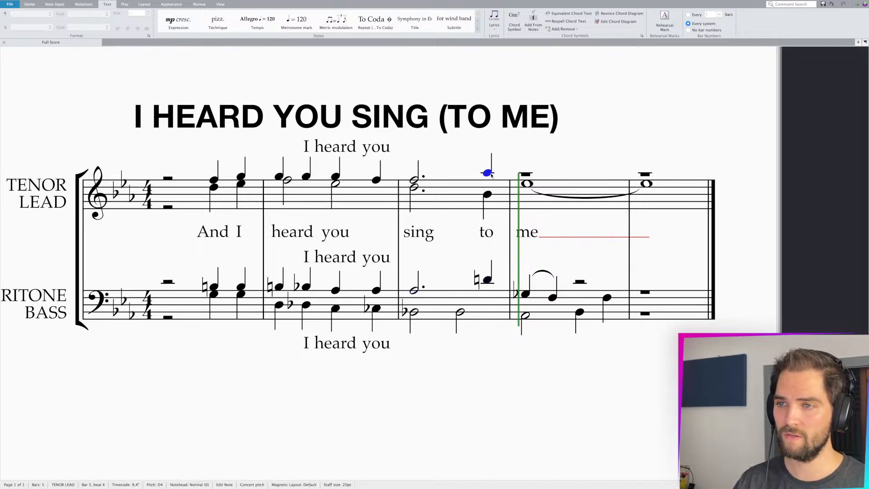
{"action": "left_click", "coordinate": [488, 194]}
- Lengthen the bass's B-flat 2 in bar 3 to a dotted half note and set its beat 4 note to F3
{"action": "left_click", "coordinate": [414, 312]}
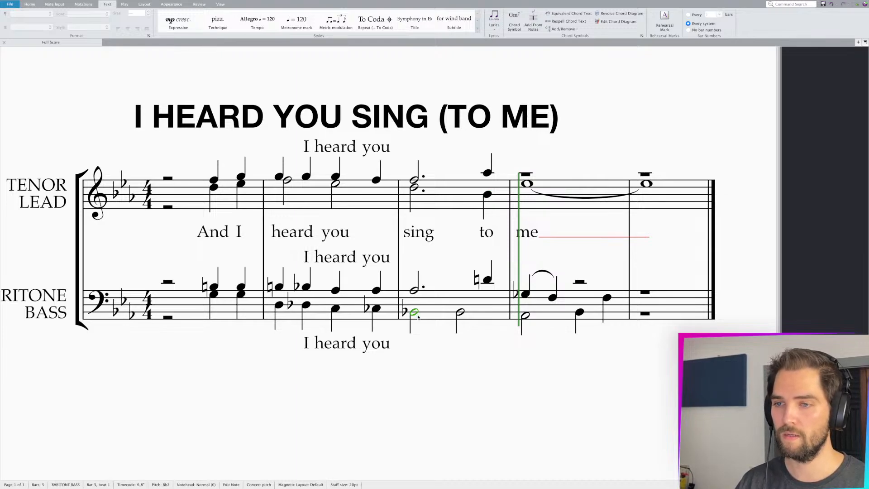
{"action": "key", "text": "period"}
{"action": "key", "text": "Right"}
{"action": "key", "text": "super+Up"}
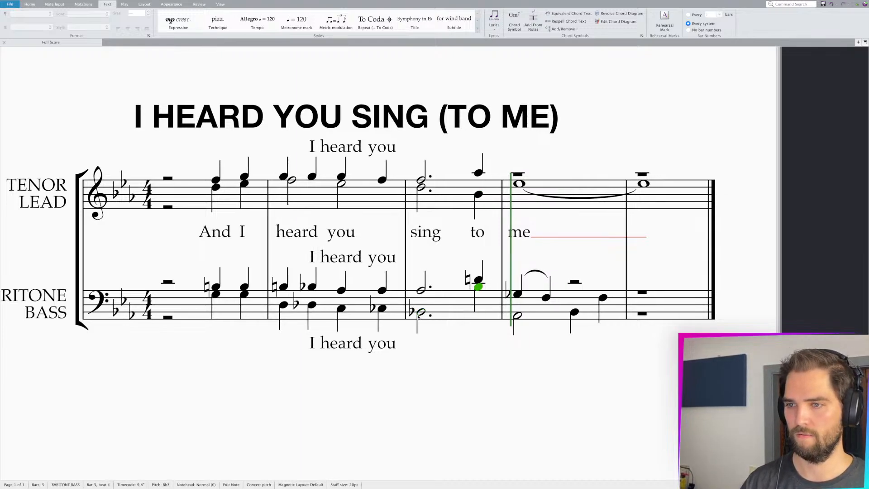
{"action": "key", "text": "Down"}
{"action": "key", "text": "Down"}
{"action": "key", "text": "Down"}
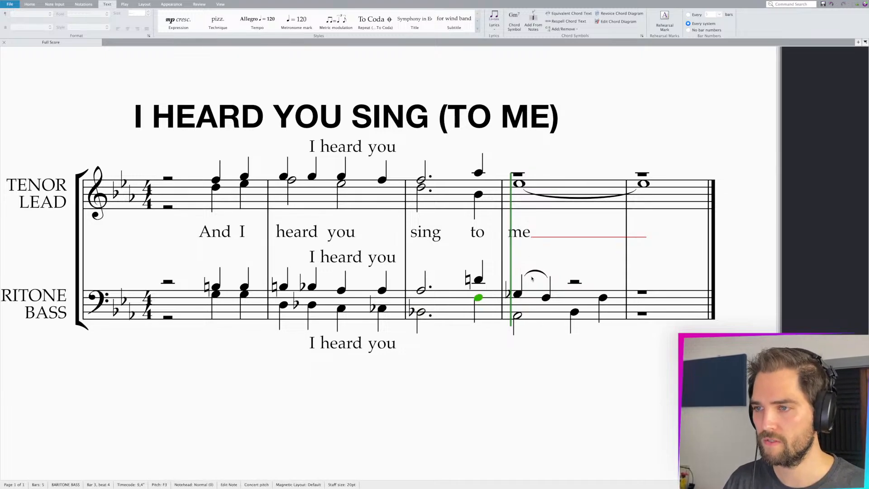
{"action": "key", "text": "Escape"}
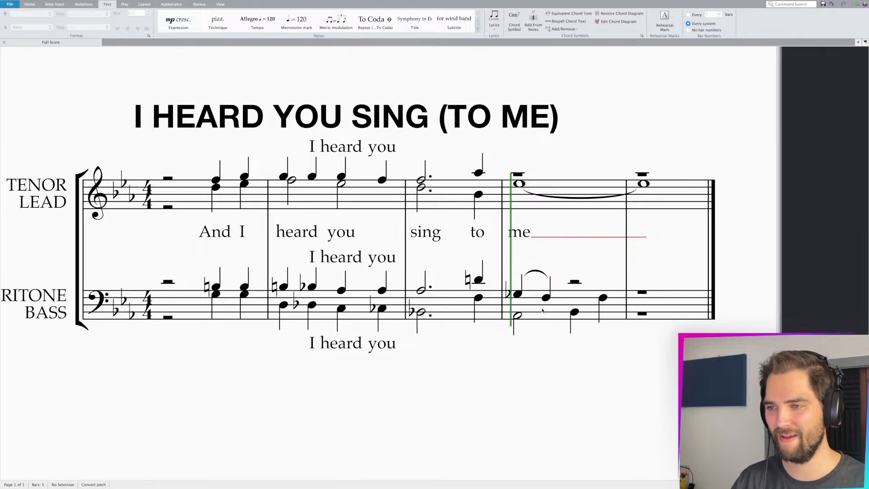
- Clear all baritone and bass notes from bar 4
{"action": "left_click", "coordinate": [543, 310]}
{"action": "key", "text": "Delete"}
{"action": "key", "text": "Escape"}
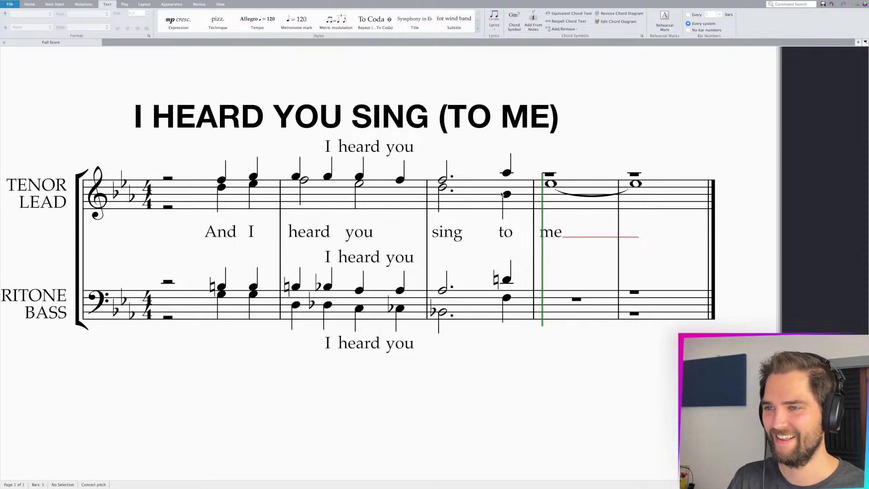
{"action": "left_click", "coordinate": [505, 194]}
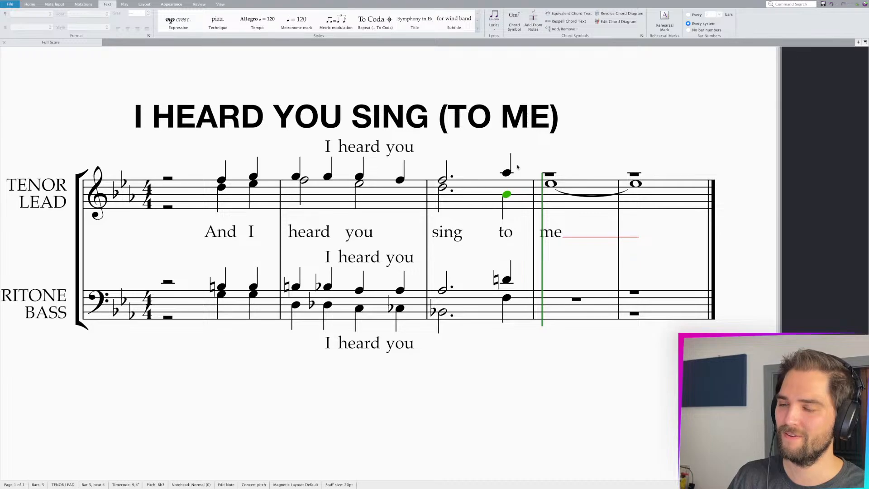
{"action": "key", "text": "Escape"}
- Add five empty bars after bar 5 at the end of the score
{"action": "left_click_drag", "start_coordinate": [583, 161], "coordinate": [508, 174]}
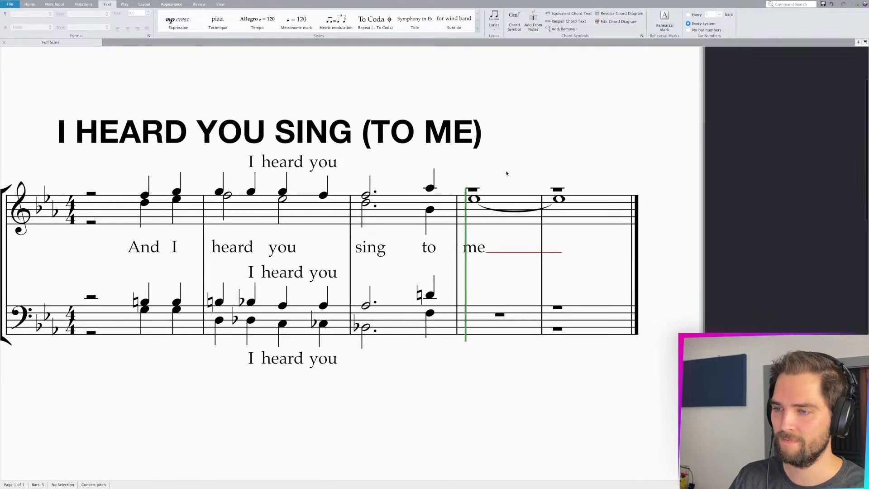
{"action": "left_click", "coordinate": [592, 208]}
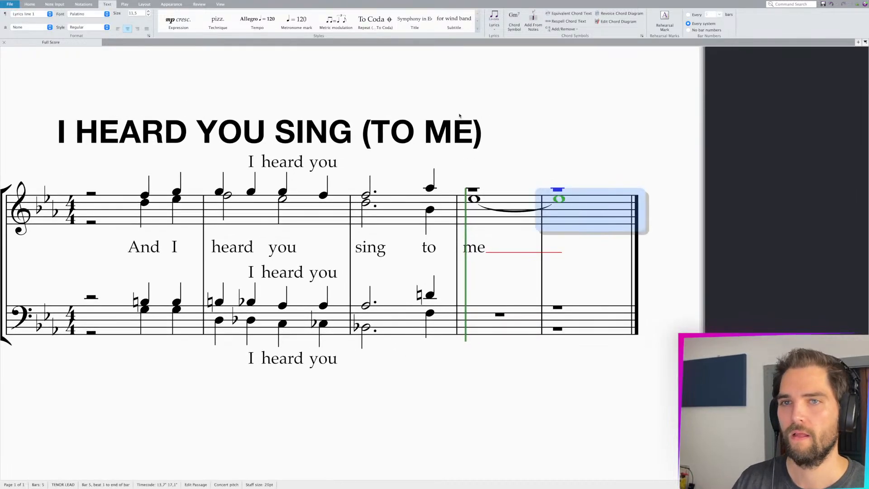
{"action": "left_click", "coordinate": [31, 5]}
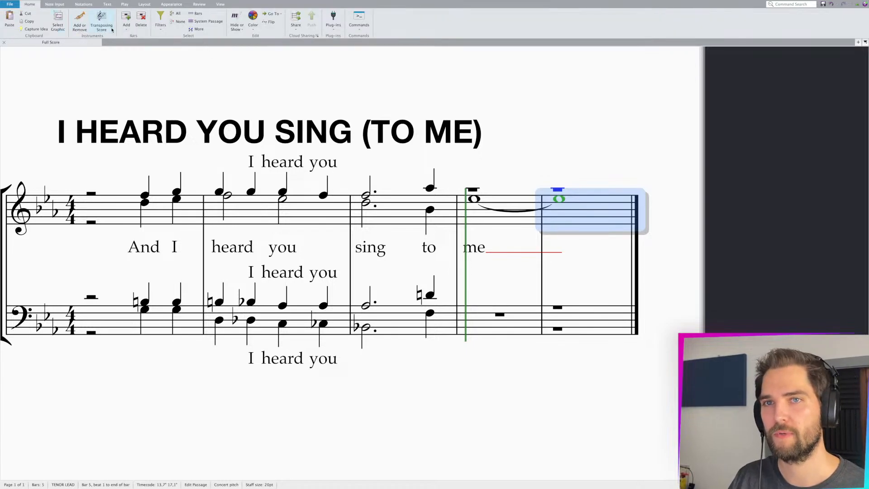
{"action": "left_click", "coordinate": [127, 18]}
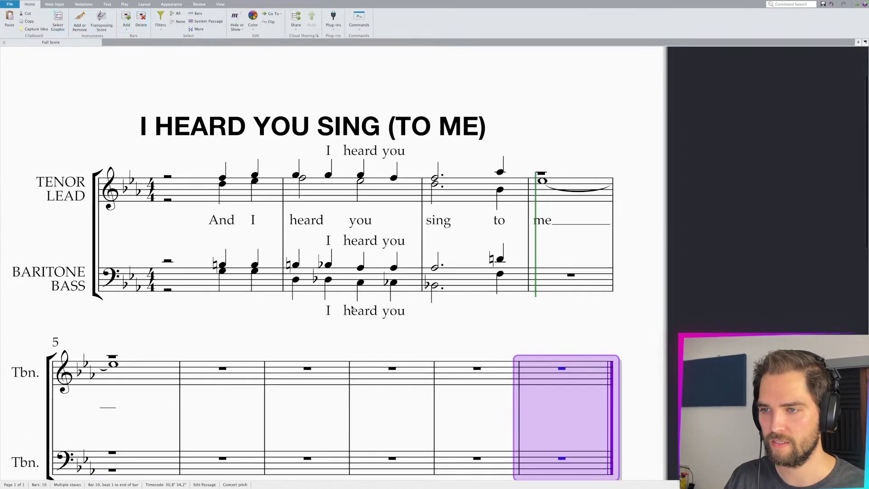
{"action": "left_click_drag", "start_coordinate": [517, 316], "coordinate": [561, 273]}
{"action": "key", "text": "super+minus"}
{"action": "key", "text": "Escape"}
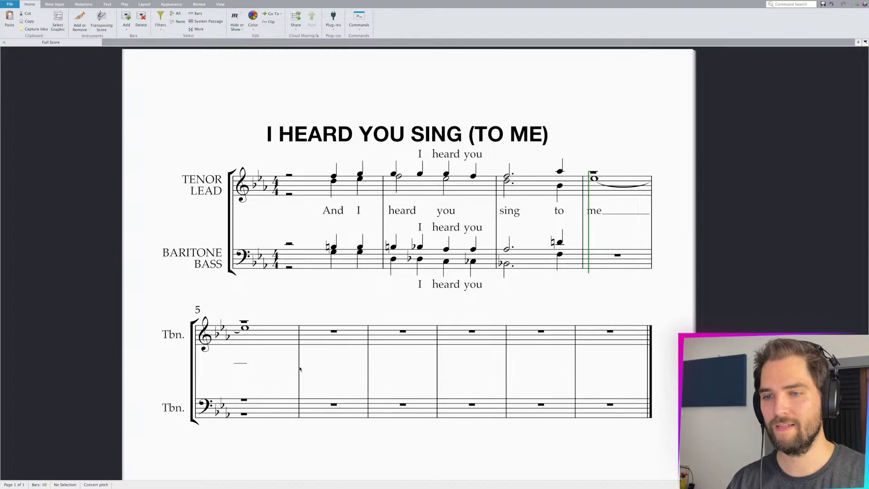
- Enter the bass line in bar 5 as quarter notes E-flat 4 and D4 followed by a half note D-flat 4
{"action": "left_click", "coordinate": [245, 413]}
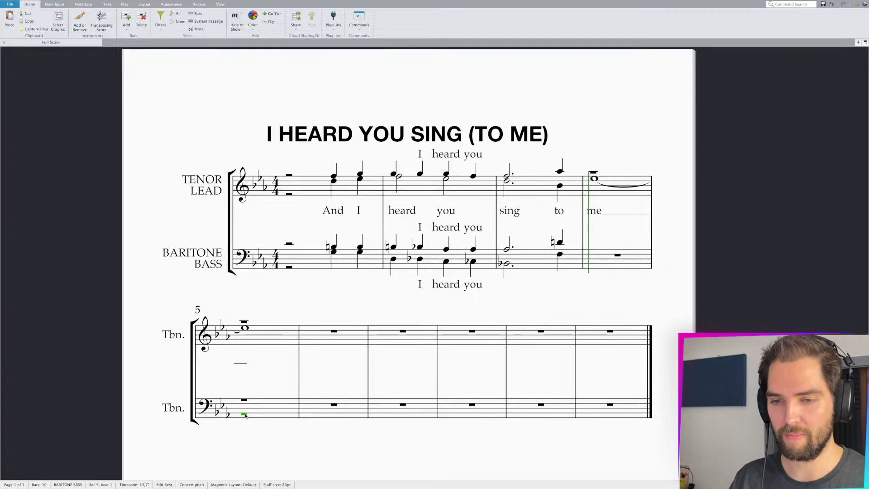
{"action": "key", "text": "4"}
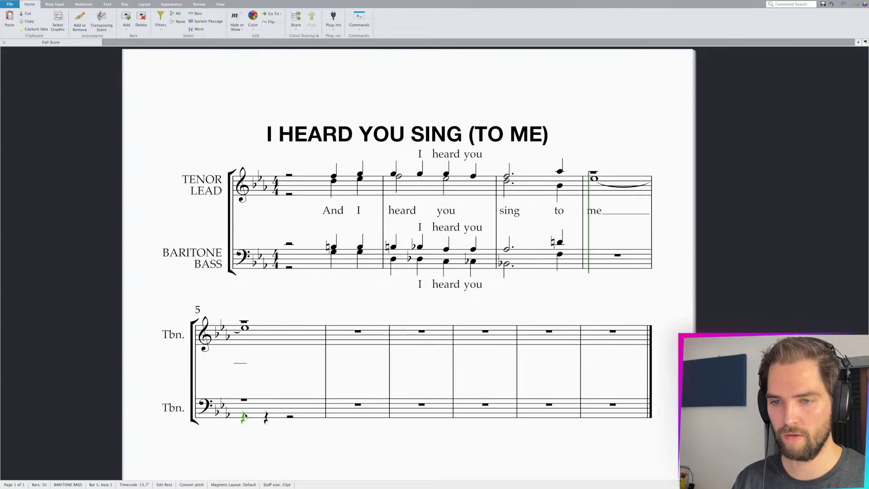
{"action": "key", "text": "e"}
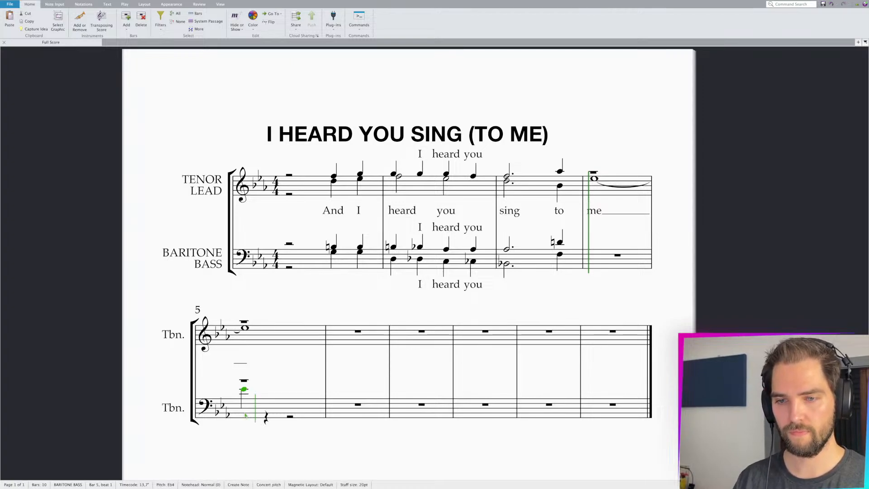
{"action": "key", "text": "d"}
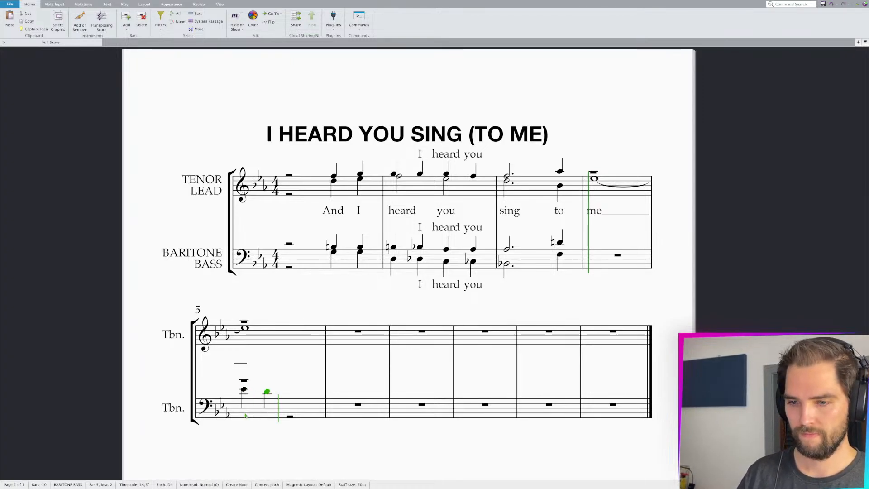
{"action": "key", "text": "5"}
{"action": "key", "text": "d"}
{"action": "key", "text": "minus"}
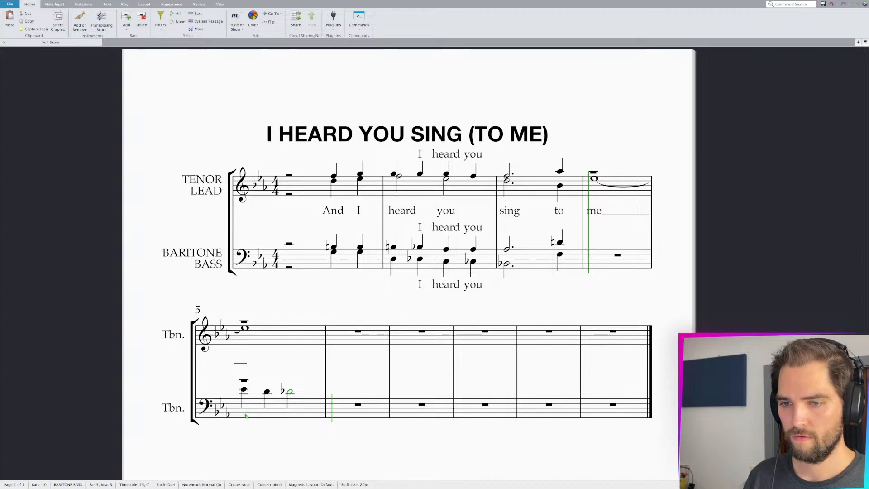
- Enter two quarter-note C4s and a half-note B-natural 3 for the bass in bar 6, tied to a half note in bar 7
{"action": "key", "text": "c"}
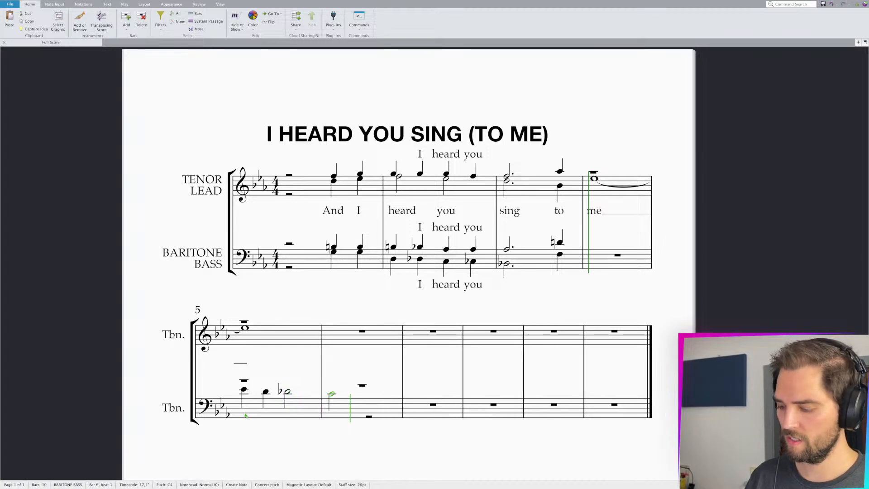
{"action": "key", "text": "4"}
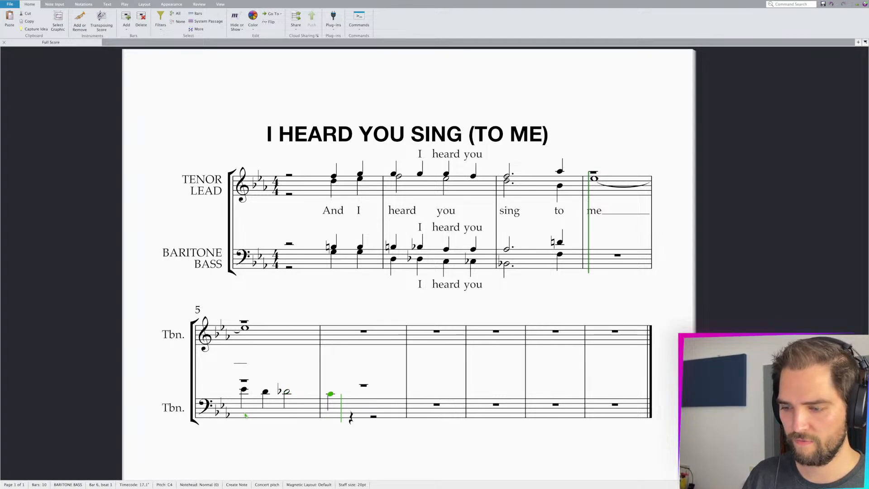
{"action": "key", "text": "c"}
{"action": "key", "text": "5"}
{"action": "key", "text": "7"}
{"action": "key", "text": "b"}
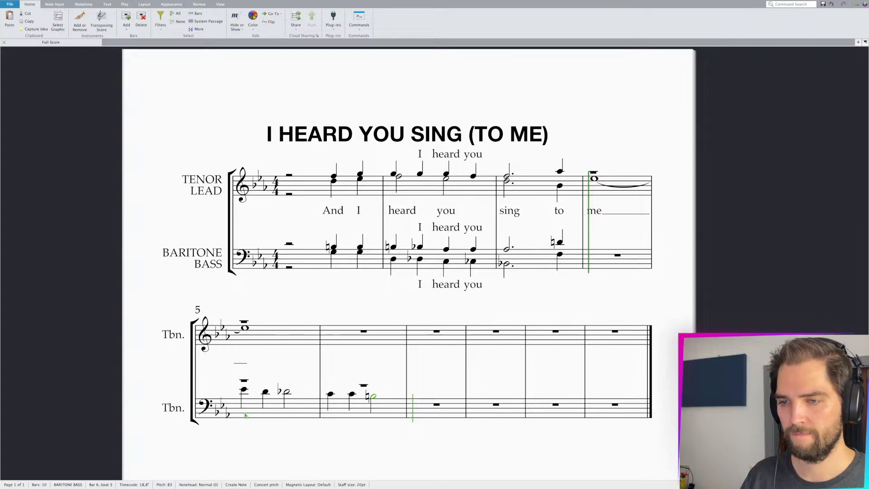
{"action": "key", "text": "KP_Enter"}
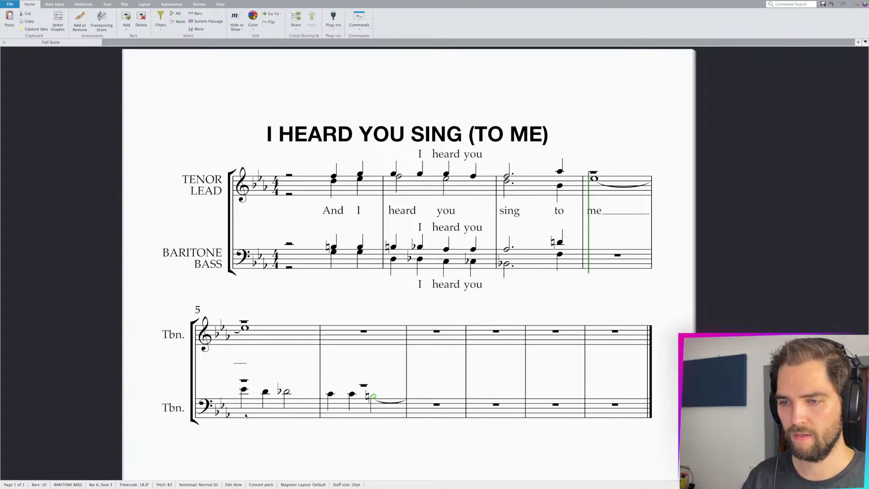
{"action": "key", "text": "b"}
{"action": "key", "text": "Escape"}
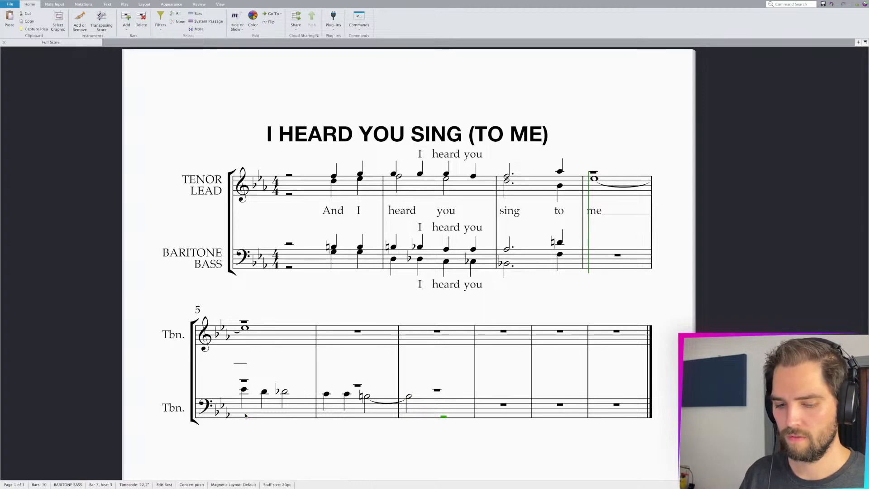
{"action": "key", "text": "Escape"}
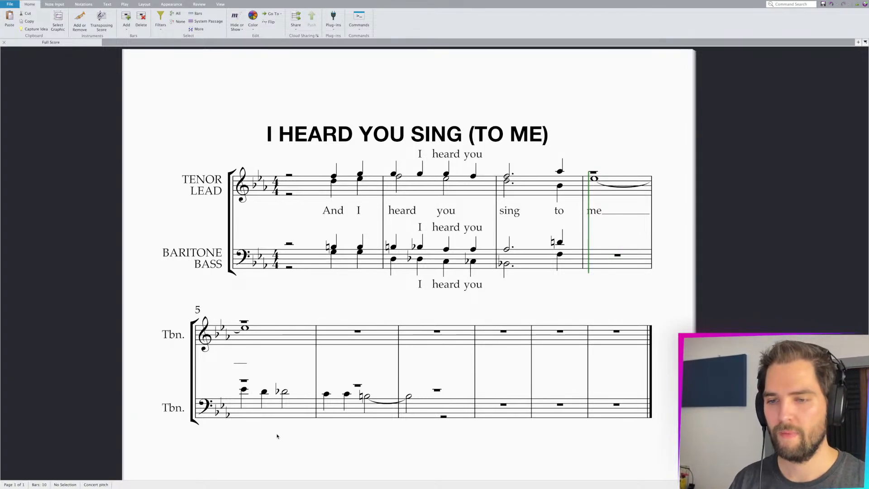
- Remove the bass tie between bars 6 and 7 and set the bass's first note in bar 7 to F-sharp 3
{"action": "left_click", "coordinate": [264, 391]}
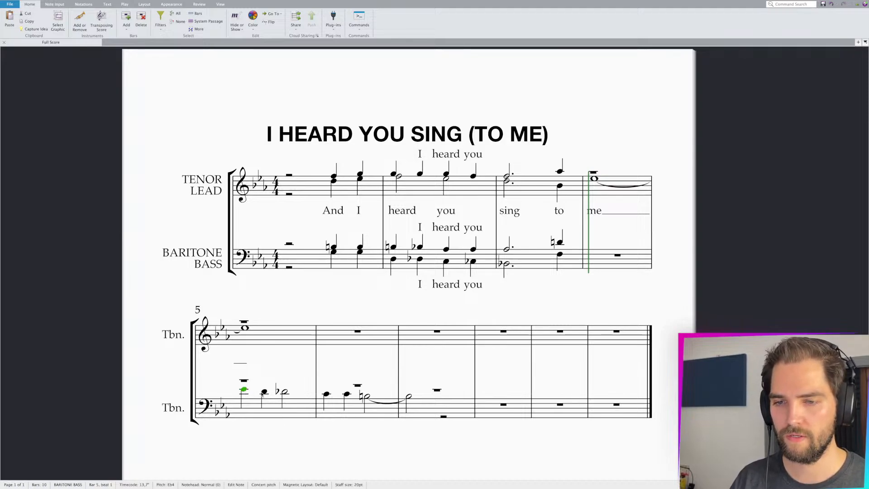
{"action": "left_click", "coordinate": [326, 394]}
{"action": "left_click", "coordinate": [346, 393]}
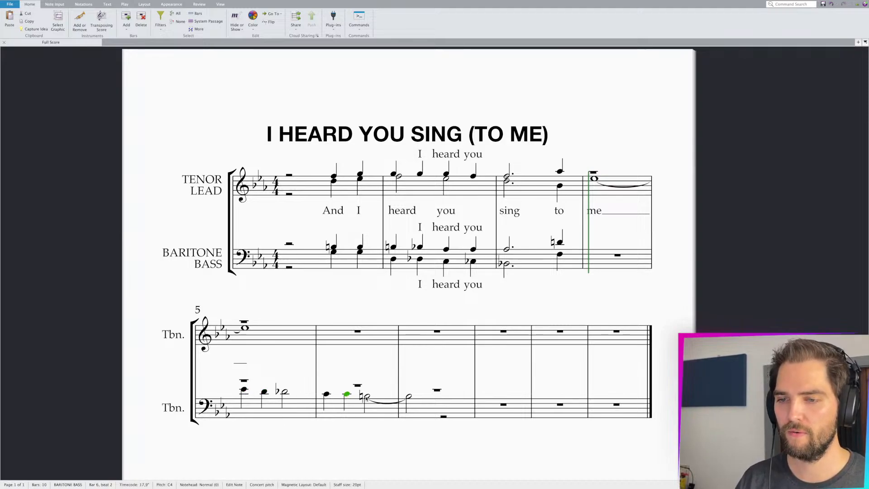
{"action": "left_click", "coordinate": [385, 403]}
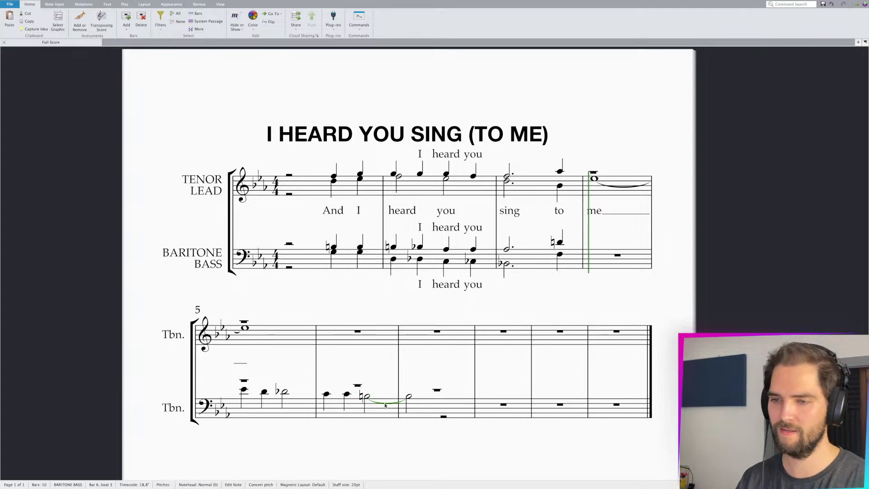
{"action": "key", "text": "Delete"}
{"action": "left_click", "coordinate": [408, 404]}
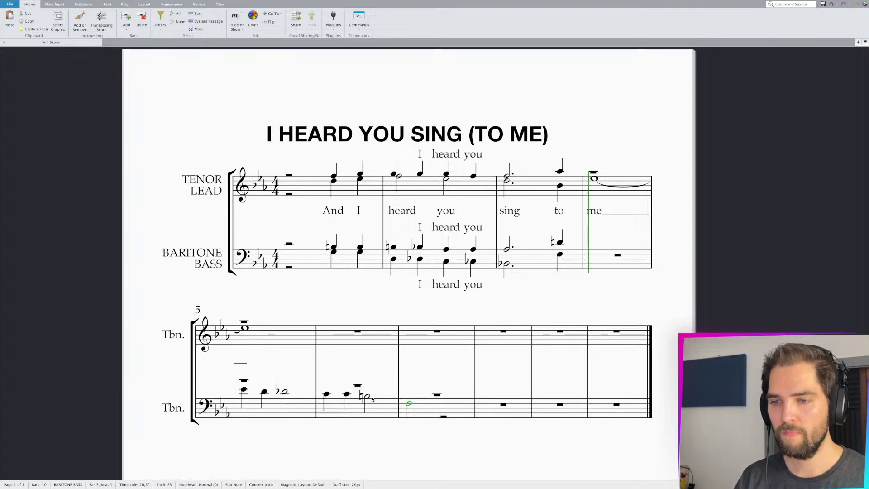
{"action": "key", "text": "Up"}
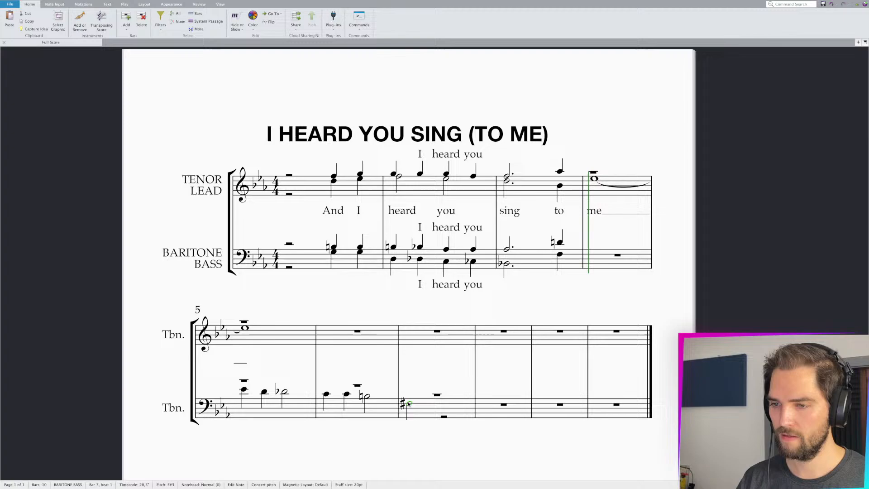
- Add a bass half note F-sharp 3 on beat 3 of bar 7 and a half note G3 on beat 1 of bar 8
{"action": "left_click", "coordinate": [366, 397]}
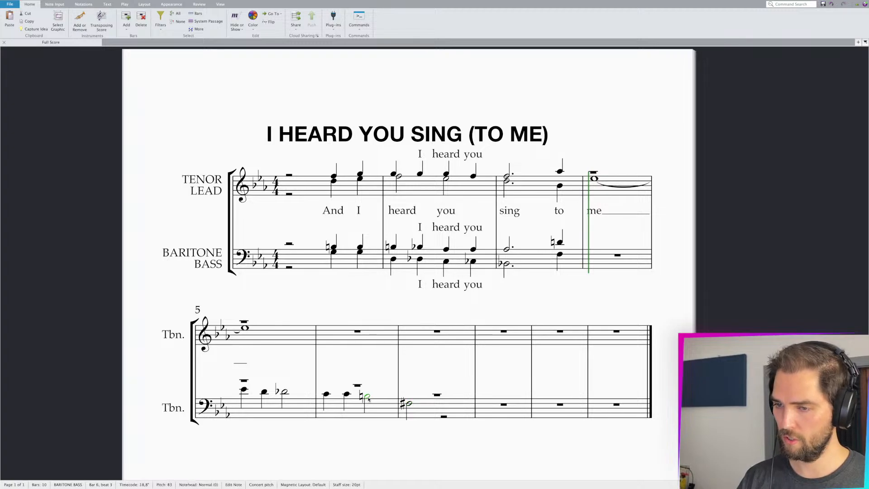
{"action": "left_click", "coordinate": [410, 405]}
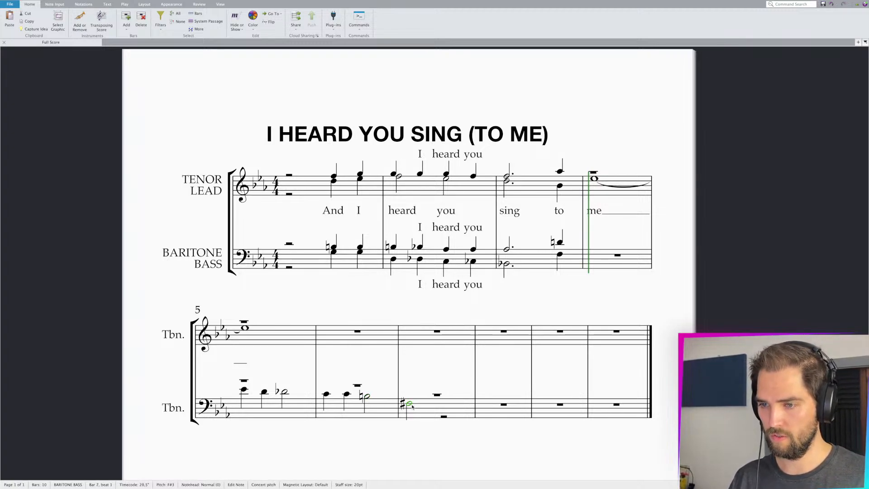
{"action": "left_click", "coordinate": [443, 417]}
{"action": "key", "text": "d"}
{"action": "key", "text": "f"}
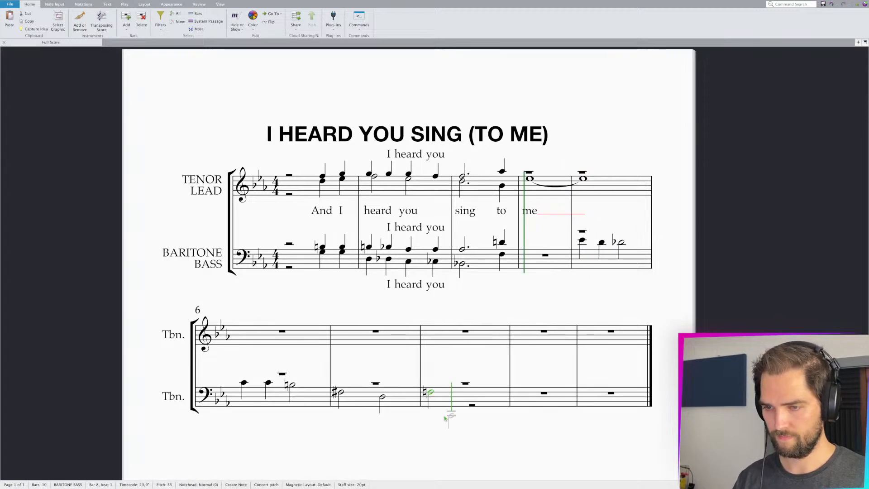
{"action": "key", "text": "super+z"}
{"action": "key", "text": "Up"}
{"action": "key", "text": "Up"}
{"action": "key", "text": "Escape"}
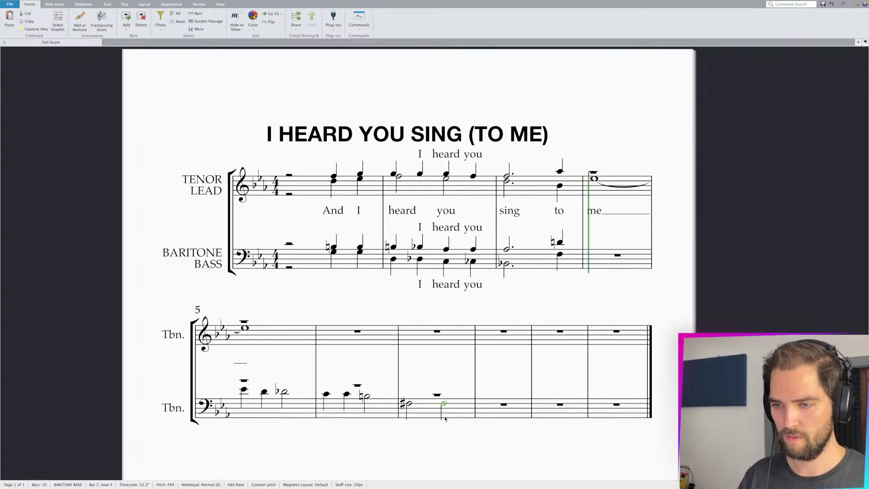
{"action": "key", "text": "g"}
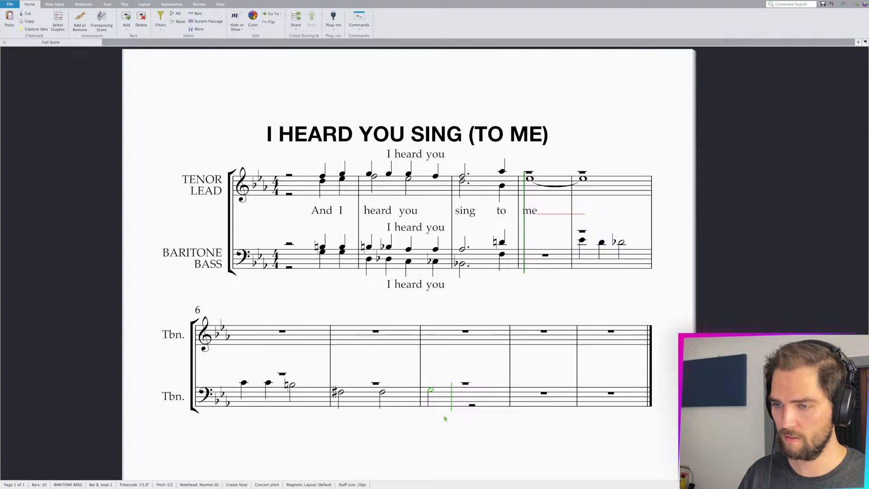
{"action": "key", "text": "Escape"}
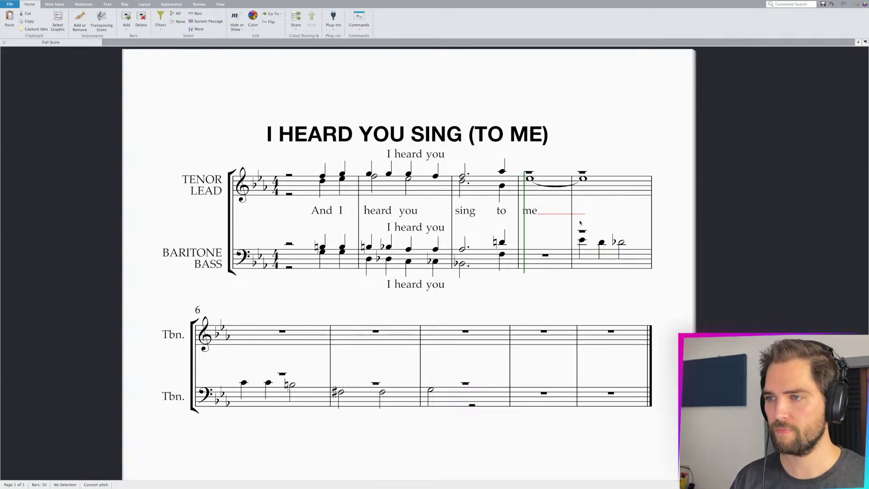
- Enter the baritone in bar 5 as two quarter-note G4s and a half-note F4
{"action": "left_click", "coordinate": [582, 225]}
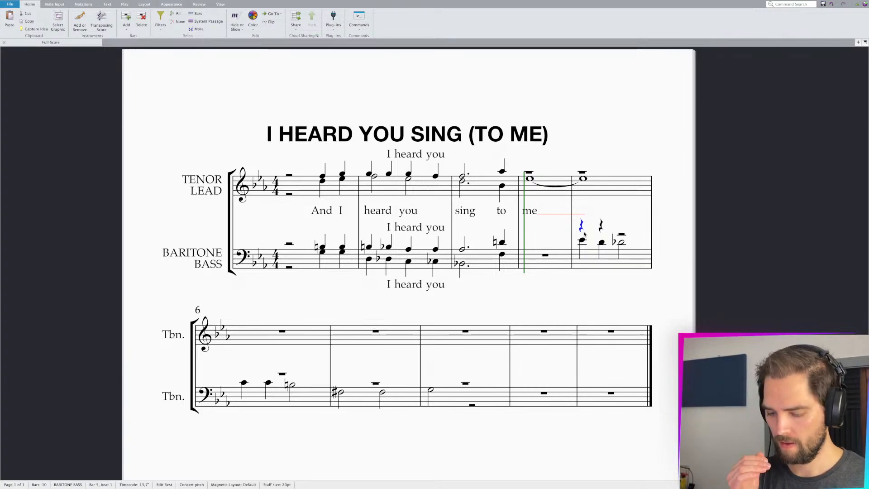
{"action": "key", "text": "g"}
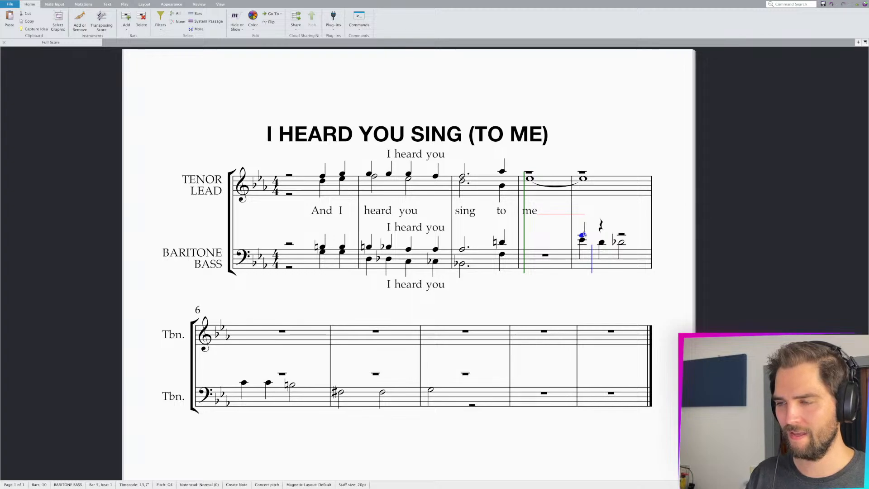
{"action": "key", "text": "c"}
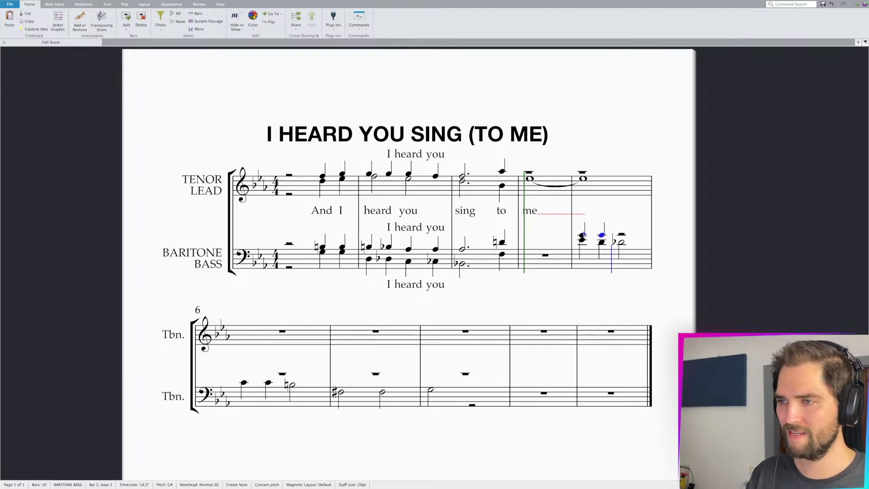
{"action": "key", "text": "f"}
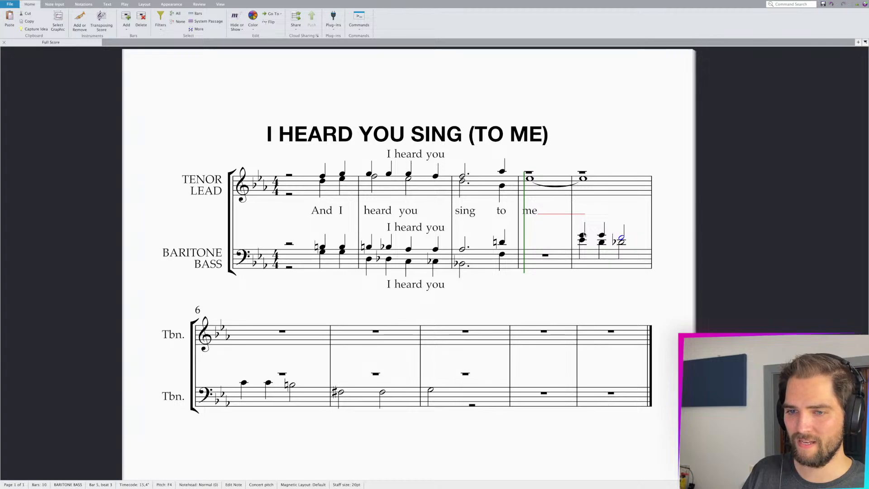
- Enter the baritone in bar 6 as quarter notes A-flat 4 and G4 followed by a half note G-flat 4
{"action": "key", "text": "Right"}
{"action": "key", "text": "4"}
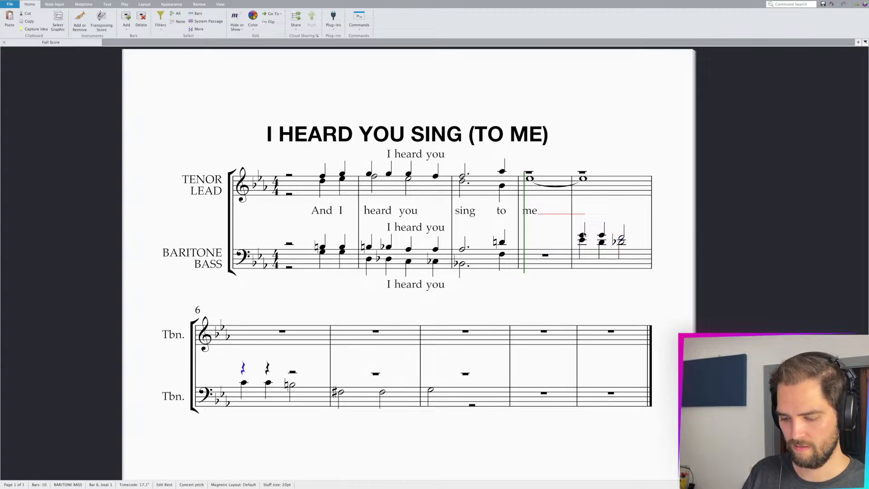
{"action": "key", "text": "a"}
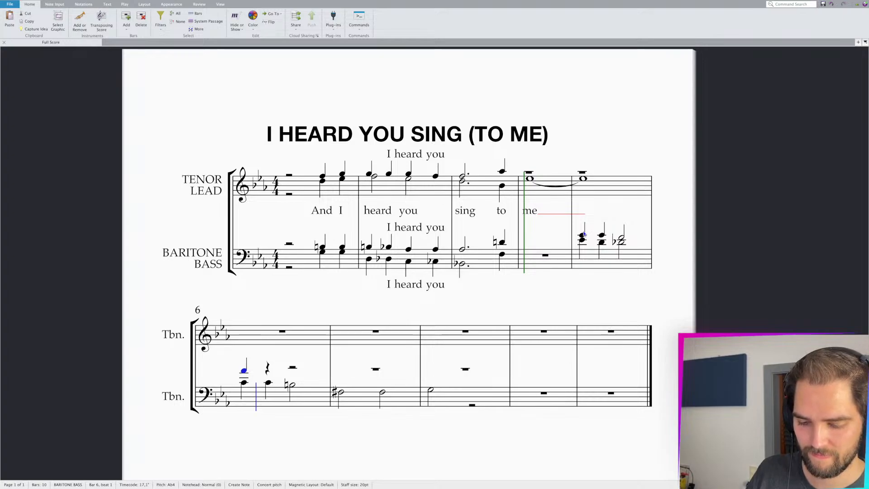
{"action": "key", "text": "g"}
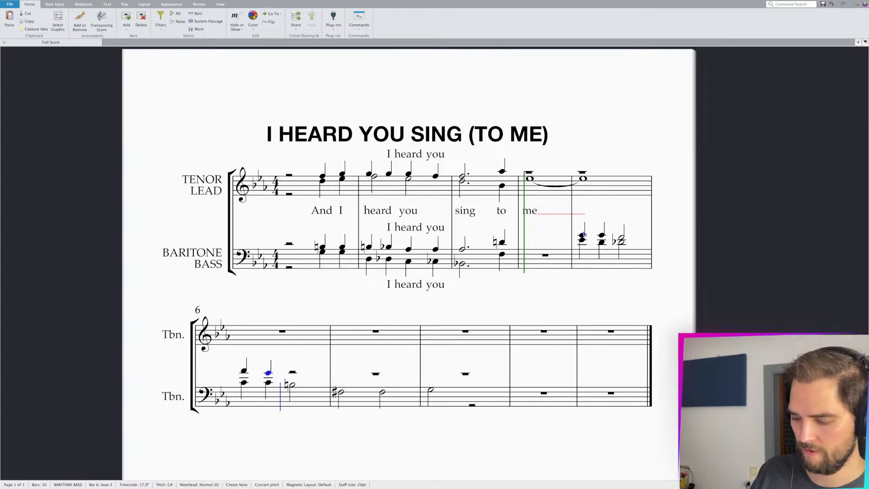
{"action": "key", "text": "g"}
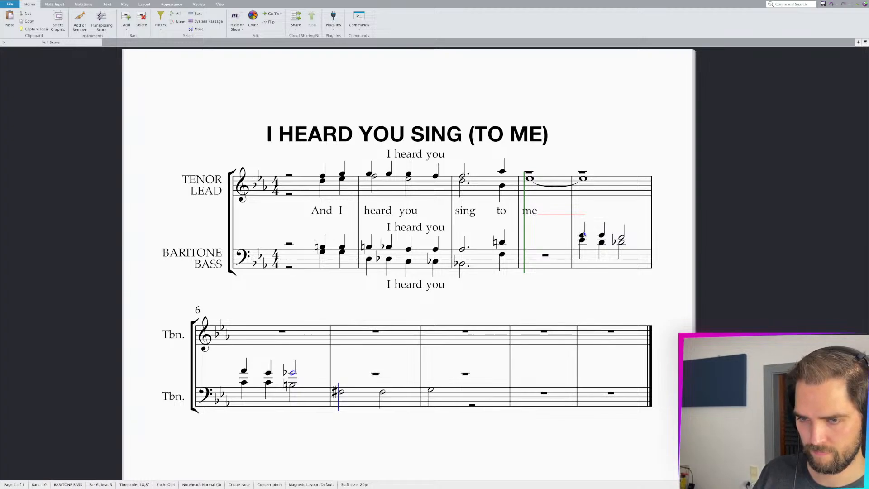
- Tie the baritone's G-flat 4 into a half note in bar 7, add another half-note G-flat 4, and start bar 8 with a half-note G-natural 4
{"action": "key", "text": "KP_Enter"}
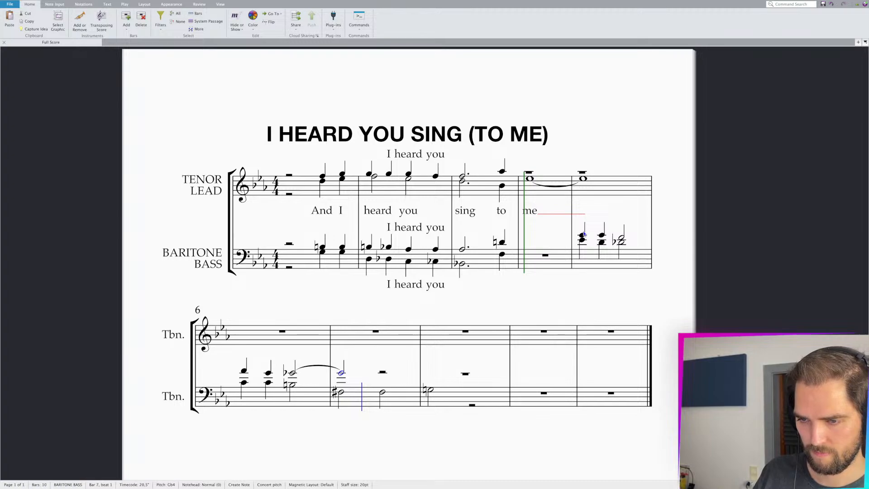
{"action": "key", "text": "g"}
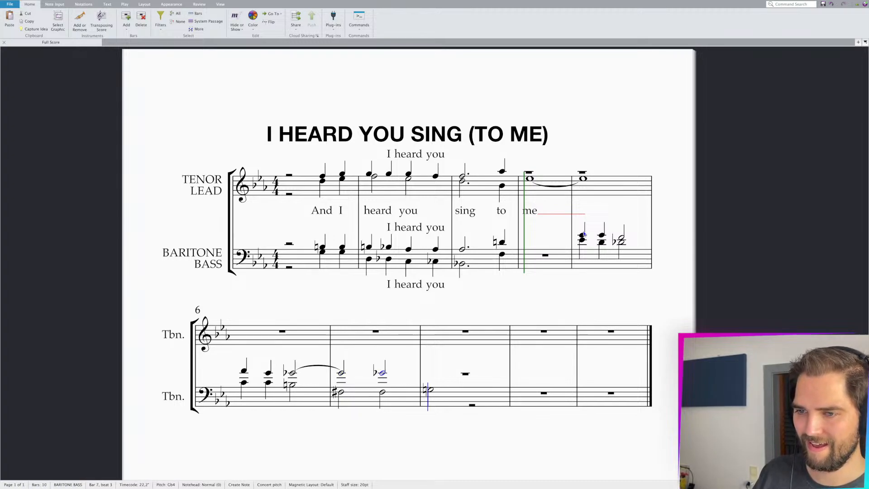
{"action": "key", "text": "g"}
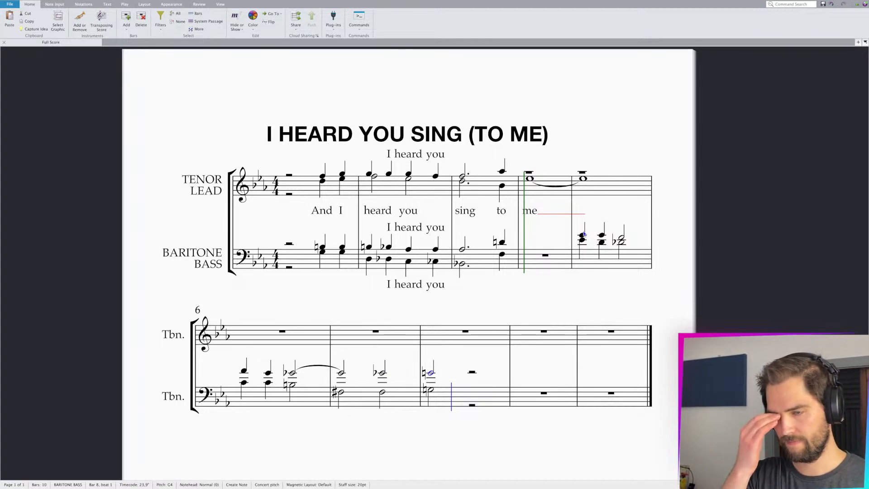
{"action": "key", "text": "Escape"}
{"action": "key", "text": "Escape"}
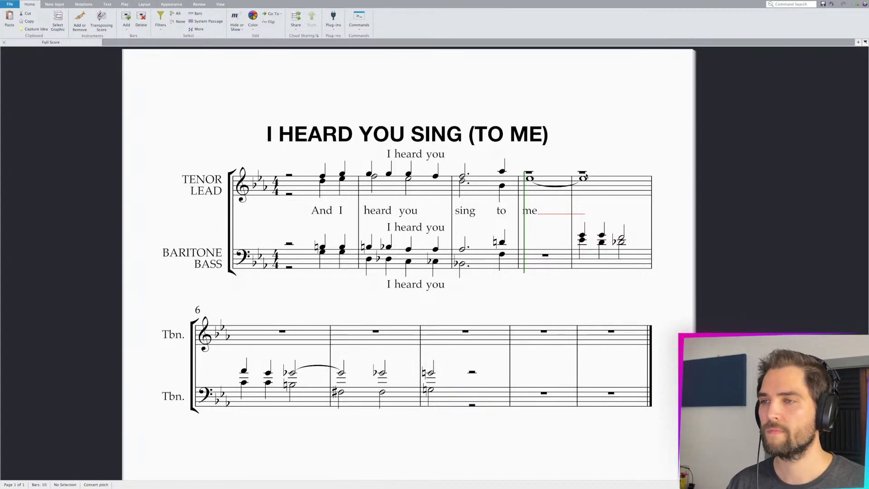
- Enter the tenor in bar 5 as two quarter-note B-flat 4s and a half-note G4
{"action": "left_click", "coordinate": [584, 174]}
{"action": "key", "text": "5"}
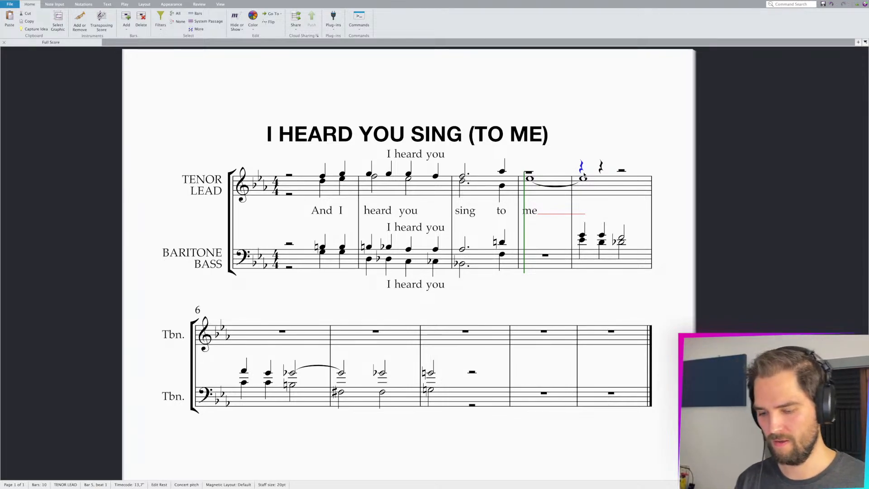
{"action": "key", "text": "n"}
{"action": "key", "text": "b"}
{"action": "key", "text": "b"}
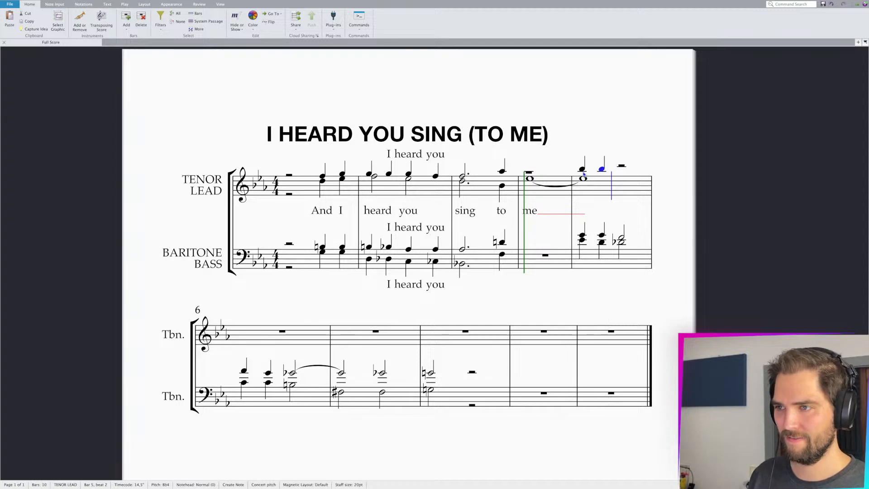
{"action": "key", "text": "KP_5"}
{"action": "key", "text": "g"}
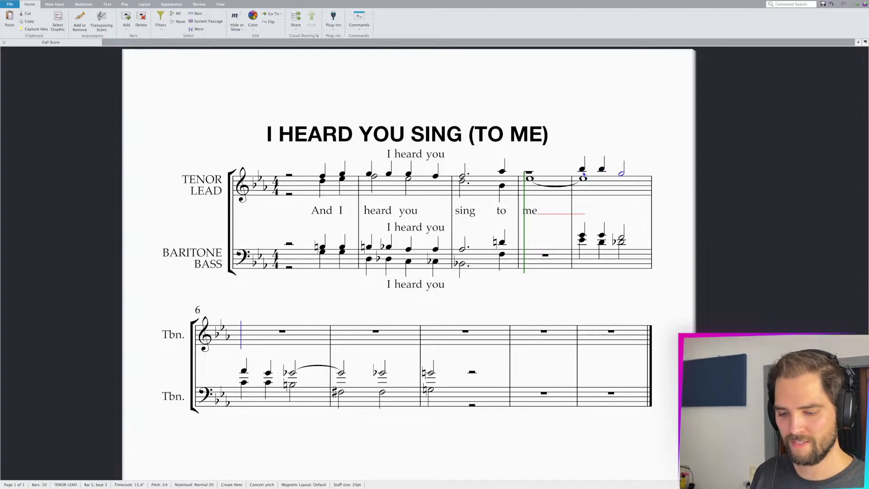
- Enter the tenor in bar 6 as quarter notes B-flat 4 and A-flat 4 followed by a half-note A-natural 4
{"action": "key", "text": "KP_4"}
{"action": "key", "text": "b"}
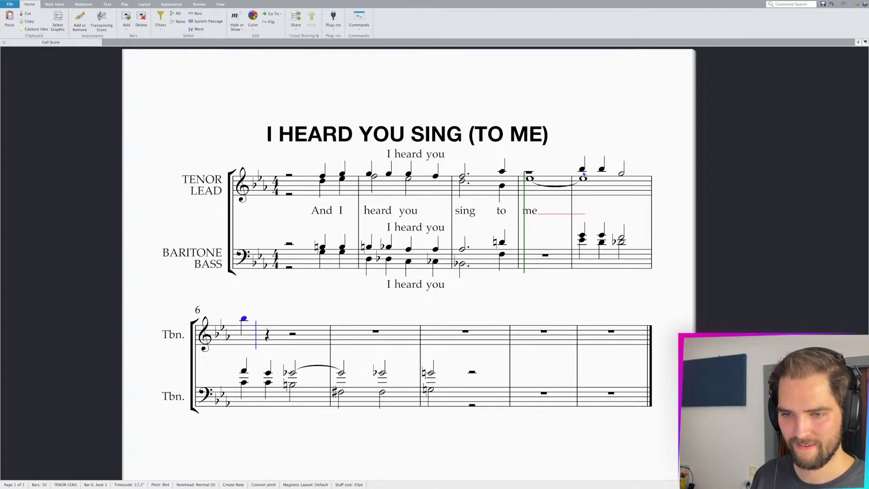
{"action": "key", "text": "a"}
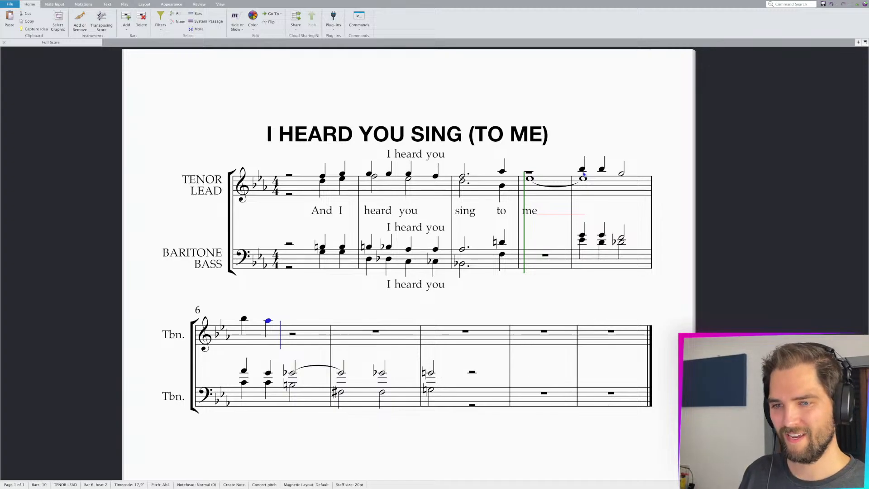
{"action": "key", "text": "KP_5"}
{"action": "key", "text": "KP_7"}
{"action": "key", "text": "a"}
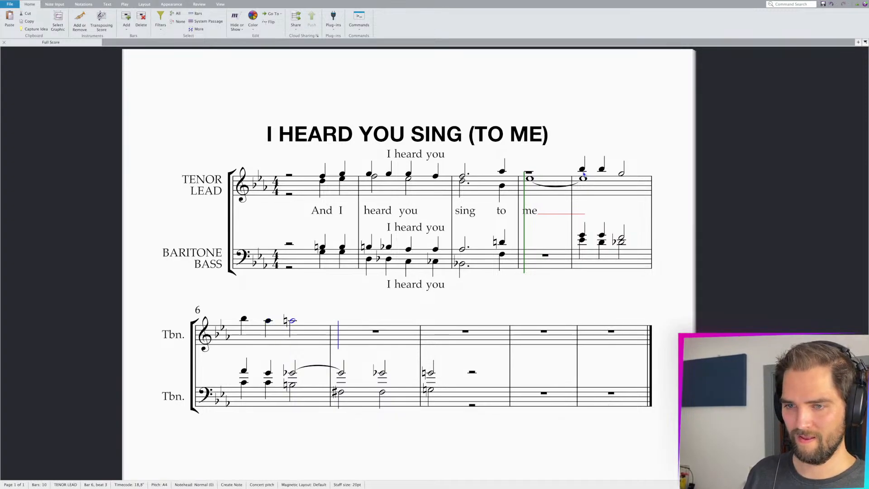
- Tie the tenor's A-natural 4 into a half note in bar 7, add a half-note B-natural 4, and start bar 8 with a half-note B-flat 4
{"action": "key", "text": "KP_Enter"}
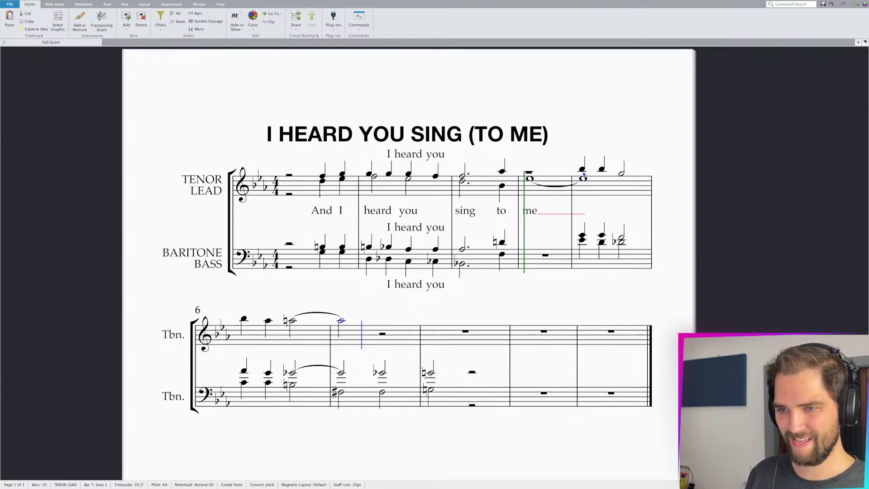
{"action": "key", "text": "KP_7"}
{"action": "key", "text": "b"}
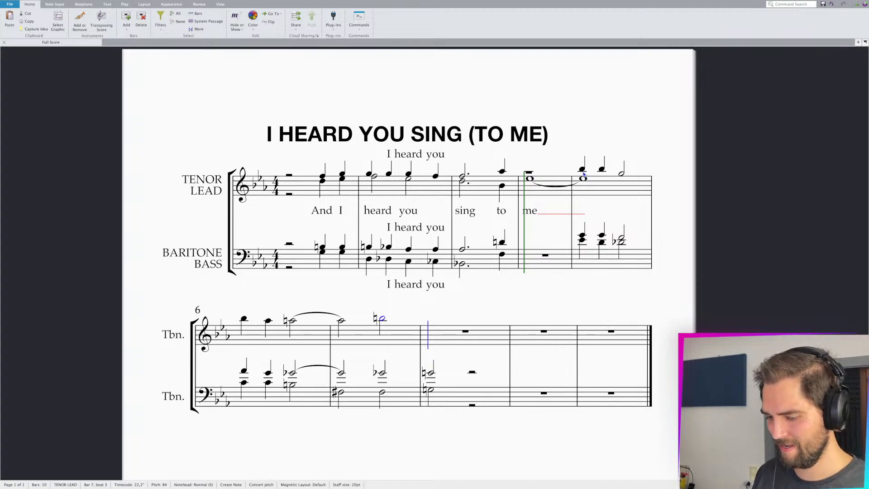
{"action": "key", "text": "KP_9"}
{"action": "key", "text": "b"}
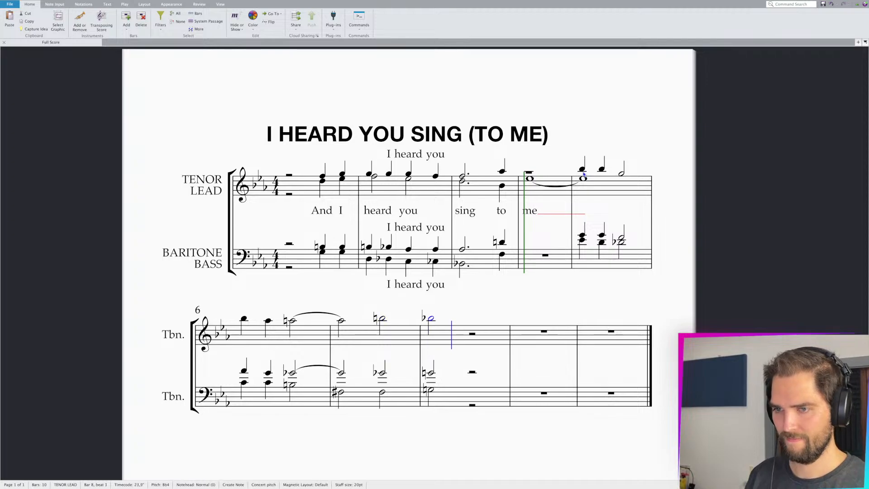
{"action": "key", "text": "Escape"}
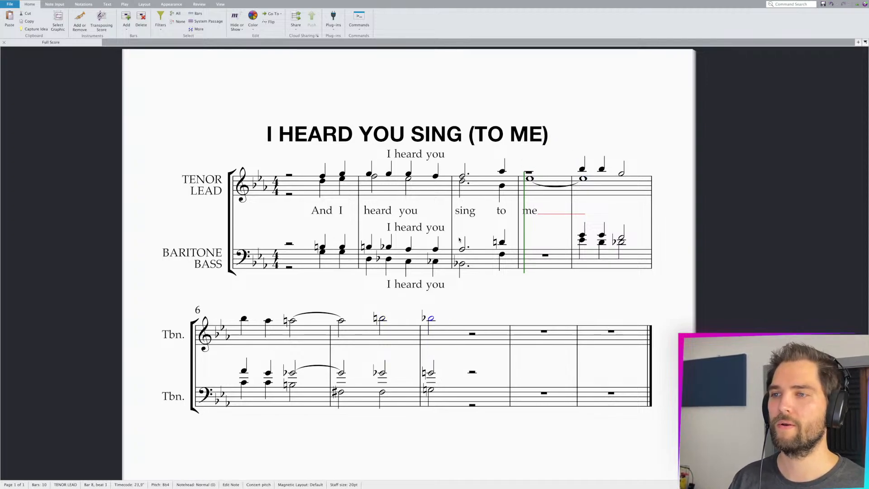
- Play back the tag from the bass pickup on beat 3 of bar 1 and stop in bar 7
{"action": "left_click", "coordinate": [324, 252]}
{"action": "key", "text": "p"}
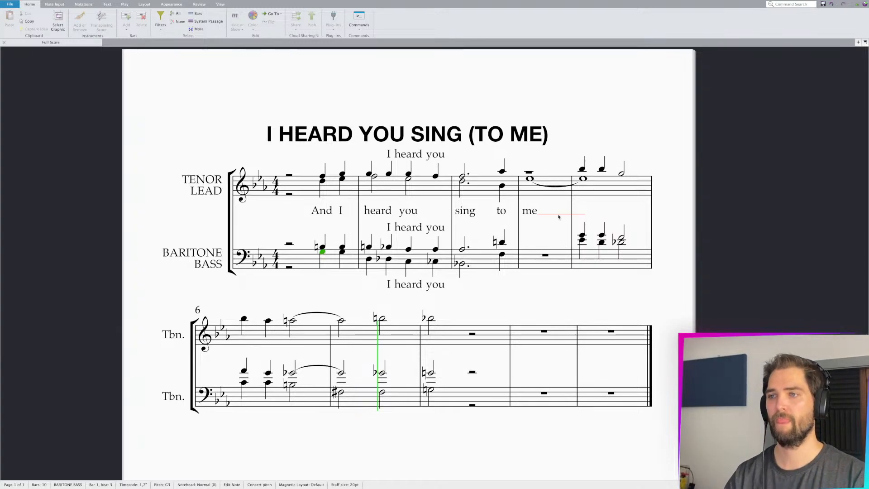
{"action": "key", "text": "space"}
- Extend the lead's held E-flat 4 from bar 5 as tied whole notes through bars 6, 7 and 8
{"action": "left_click", "coordinate": [582, 179]}
{"action": "key", "text": "KP_Enter"}
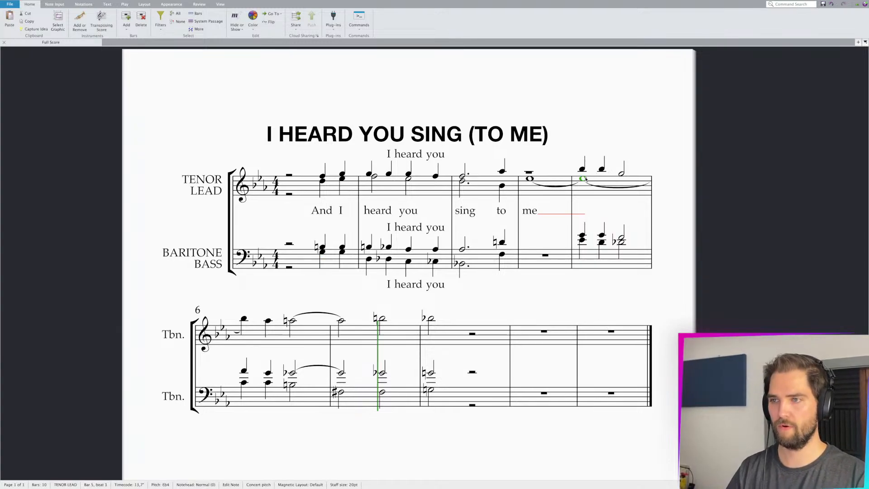
{"action": "key", "text": "n"}
{"action": "key", "text": "e"}
{"action": "key", "text": "KP_Enter"}
{"action": "key", "text": "e"}
{"action": "key", "text": "KP_Enter"}
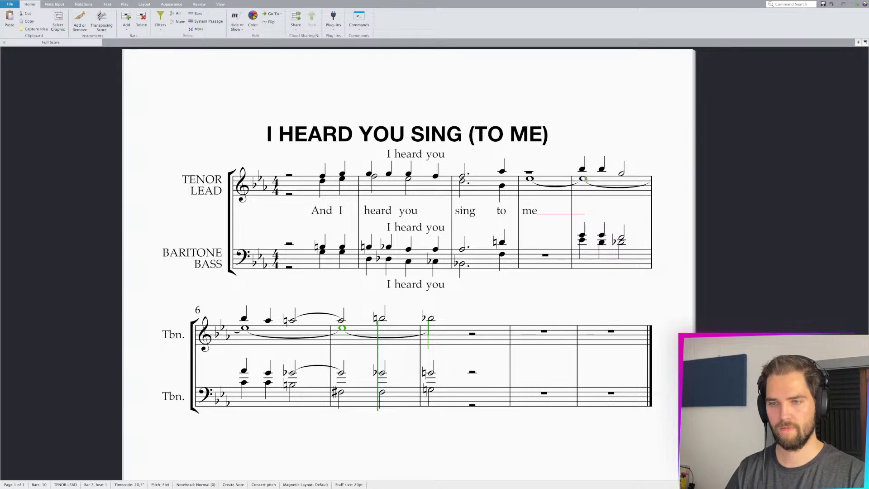
{"action": "key", "text": "e"}
{"action": "key", "text": "Escape"}
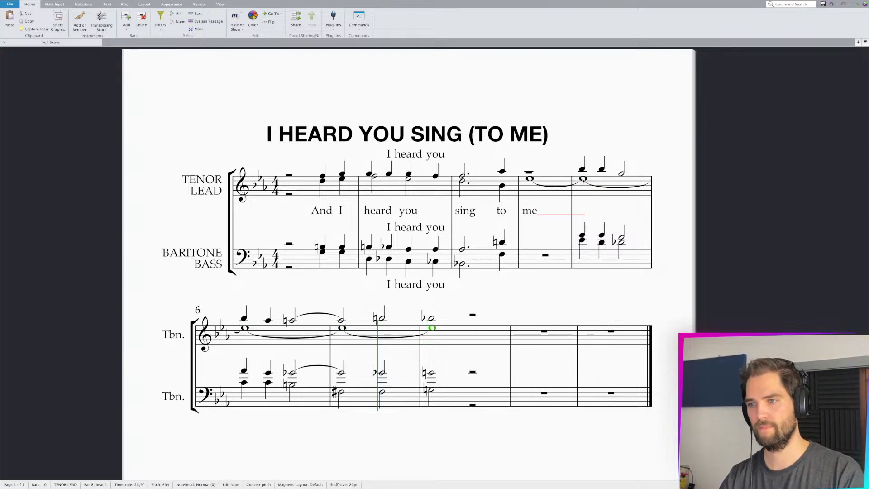
- Play back all four voices from the lead's held note in bar 5 and stop in bar 8
{"action": "left_click", "coordinate": [583, 180]}
{"action": "key", "text": "p"}
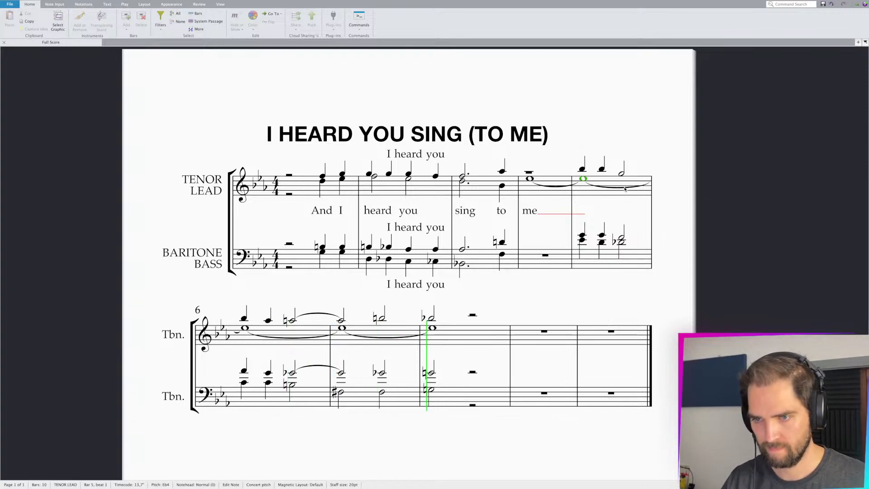
{"action": "key", "text": "space"}
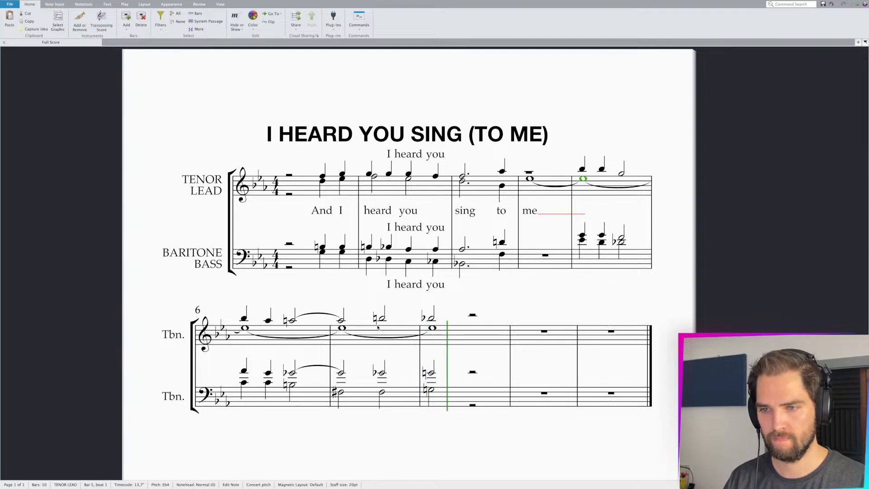
- Raise the baritone's half note on beat 3 of bar 7 to A-natural 4
{"action": "left_click", "coordinate": [382, 392]}
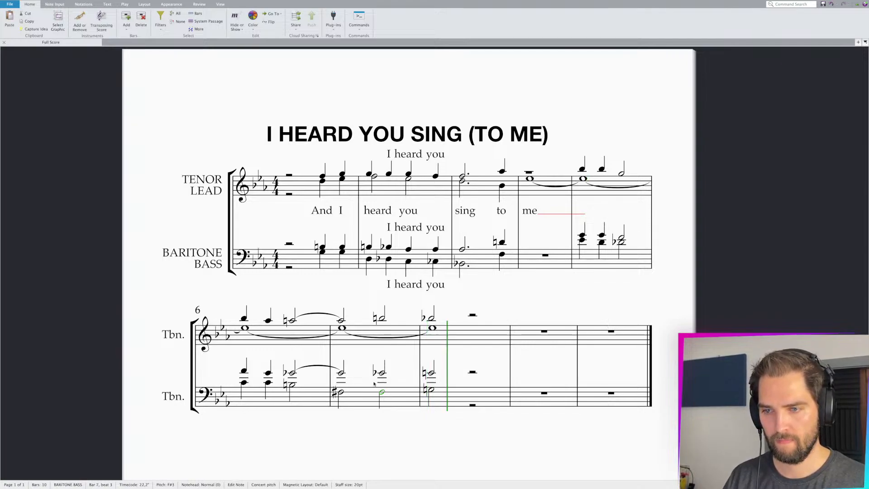
{"action": "left_click", "coordinate": [341, 374]}
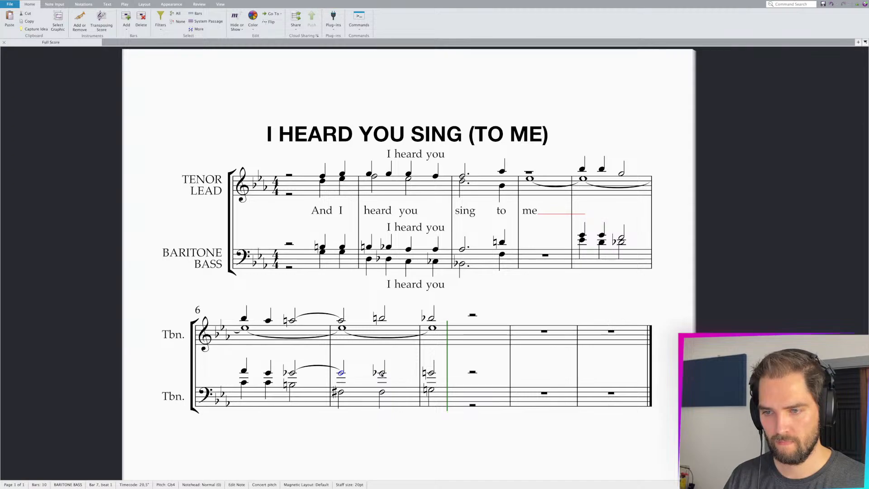
{"action": "key", "text": "KP_9"}
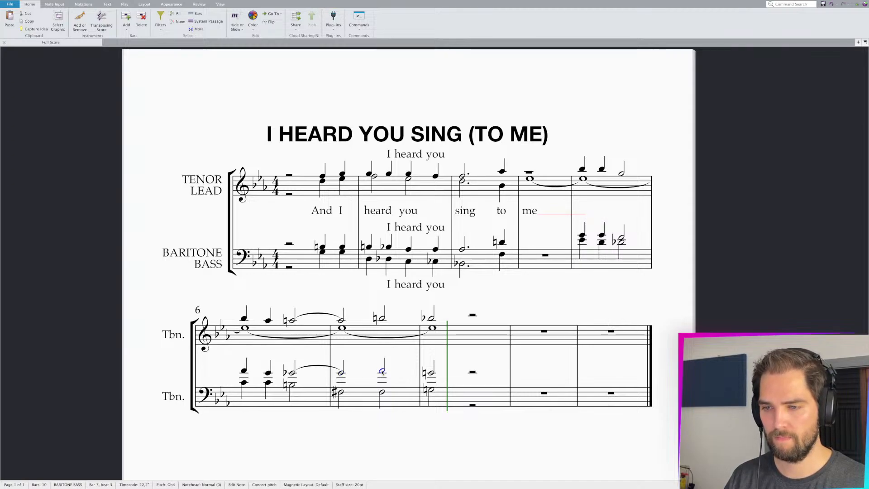
{"action": "key", "text": "Down"}
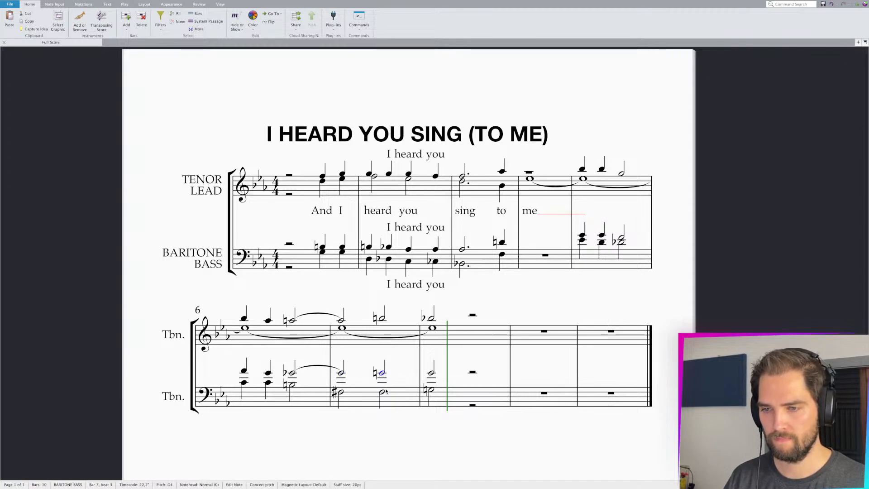
{"action": "left_click", "coordinate": [382, 392]}
{"action": "left_click", "coordinate": [382, 374]}
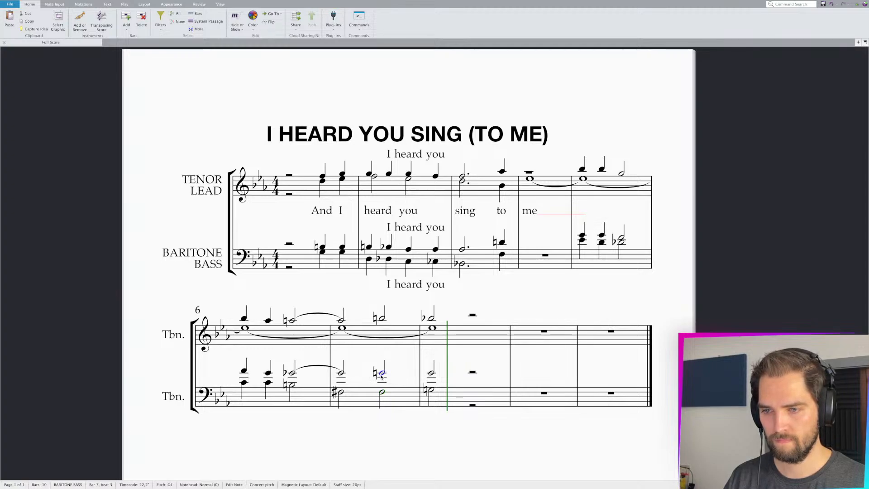
{"action": "key", "text": "Escape"}
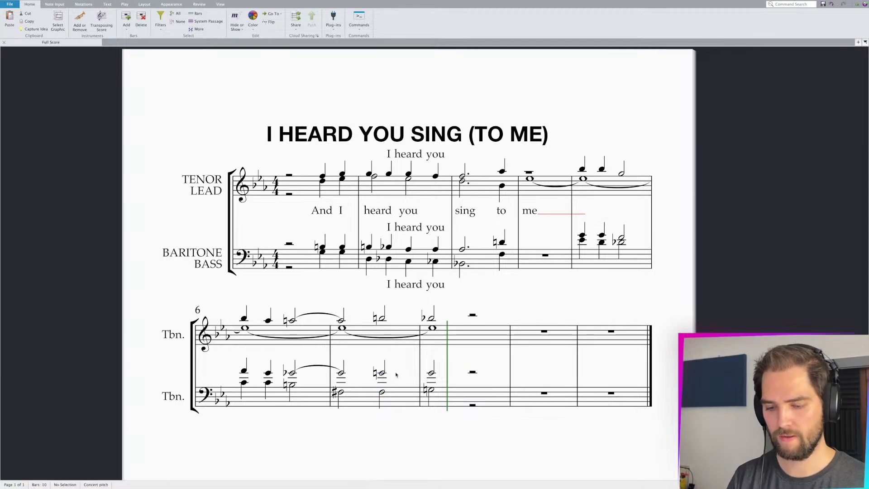
{"action": "left_click", "coordinate": [382, 373]}
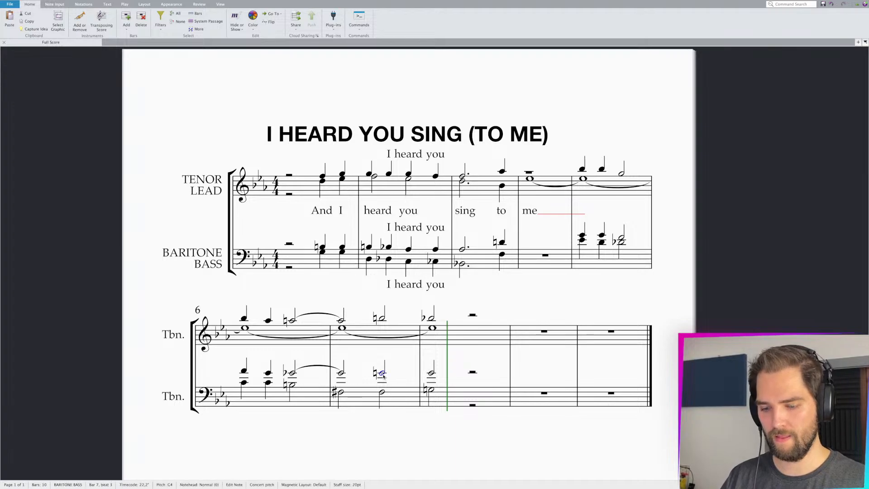
{"action": "key", "text": "Up"}
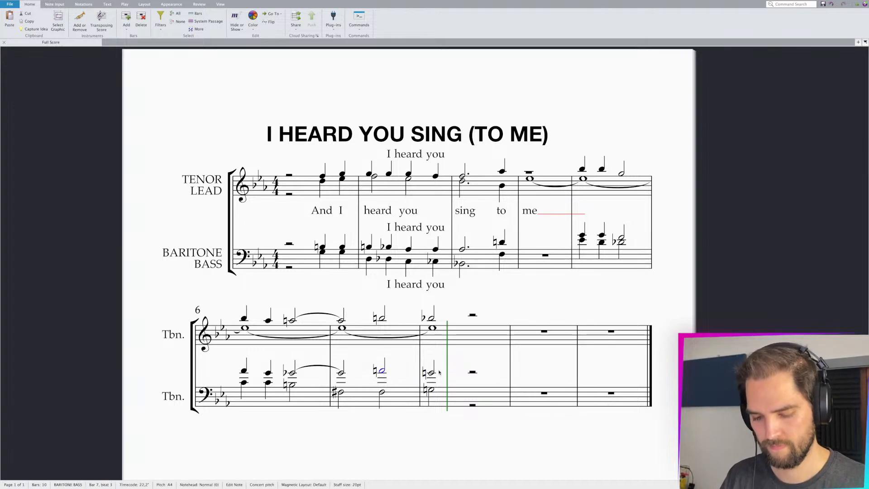
{"action": "key", "text": "Escape"}
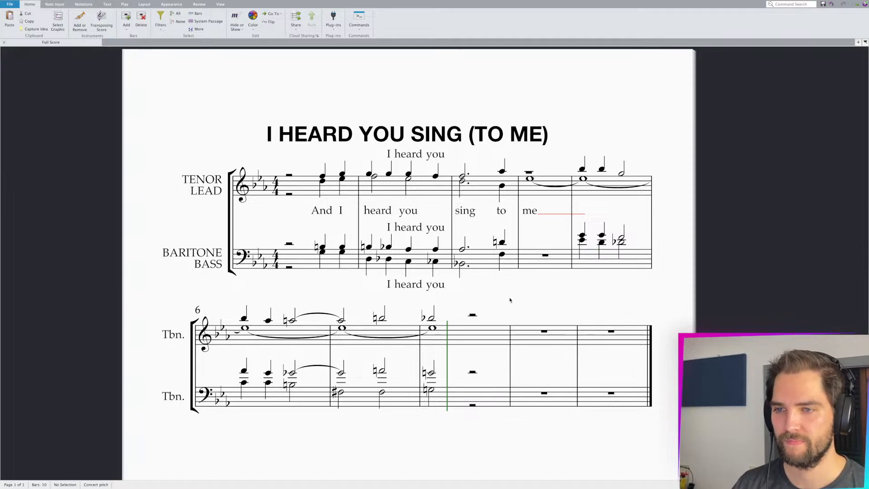
- Play back the opening from beat 3 of bar 1 and stop near the end of bar 2
{"action": "scroll", "coordinate": [302, 312], "scroll_direction": "up", "scroll_amount": 2}
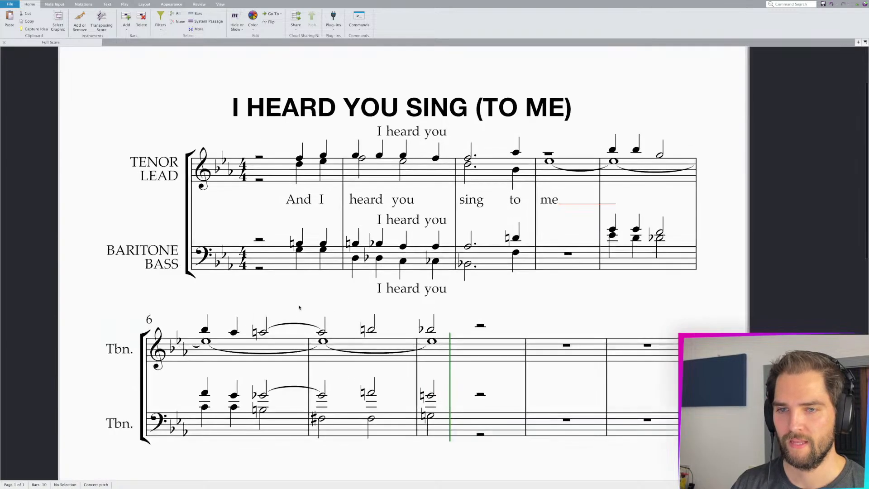
{"action": "scroll", "coordinate": [295, 285], "scroll_direction": "down", "scroll_amount": 1}
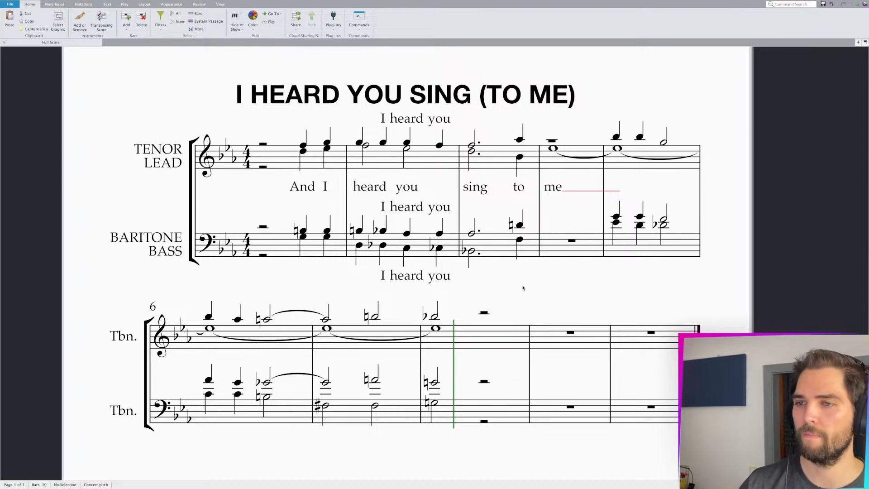
{"action": "key", "text": "ctrl+minus"}
{"action": "key", "text": "ctrl+plus"}
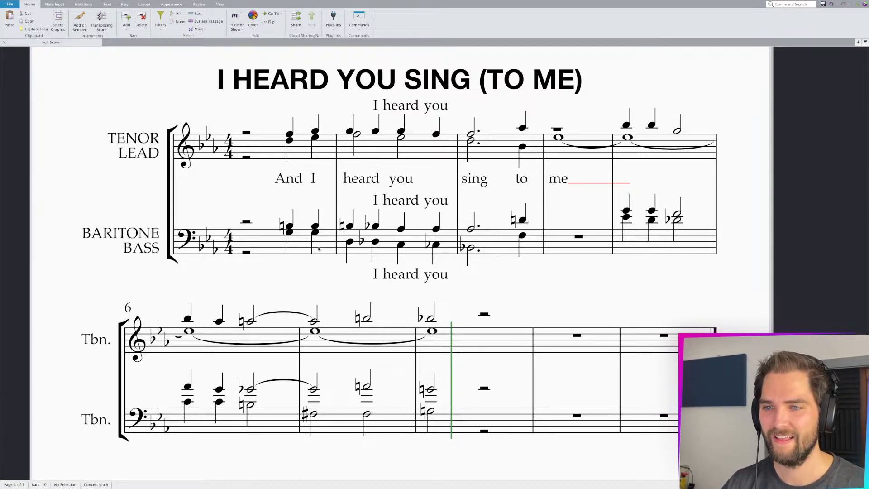
{"action": "left_click", "coordinate": [290, 233]}
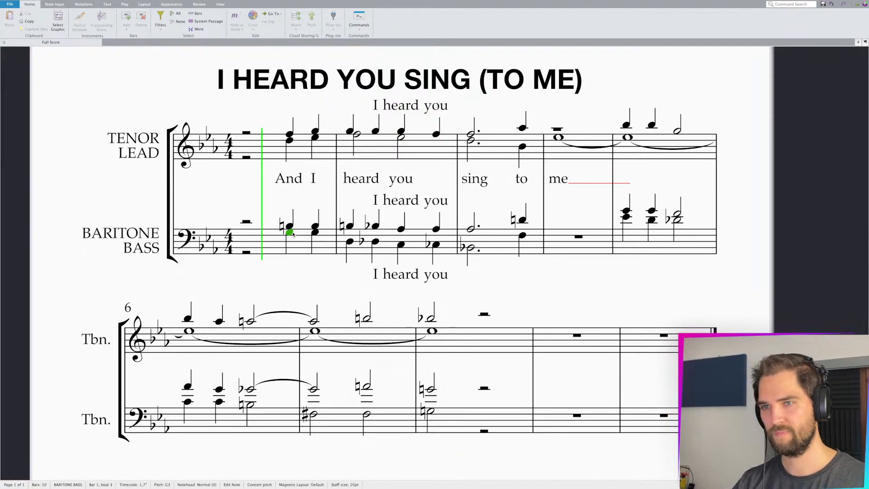
{"action": "key", "text": "space"}
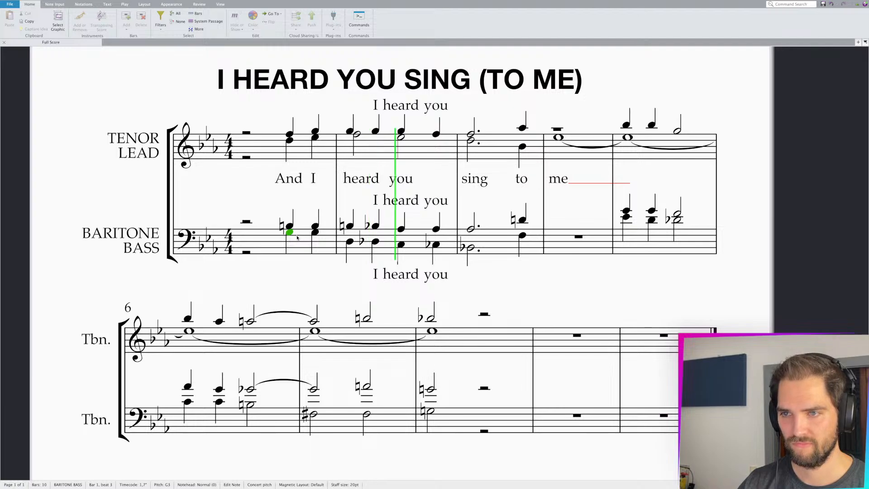
{"action": "key", "text": "space"}
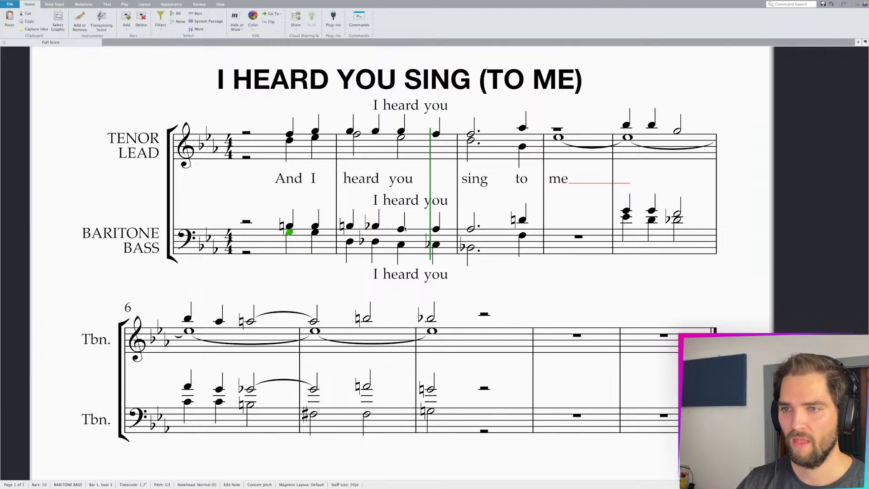
- Change the baritone's quarter note on beat 3 of bar 2 to A-natural 3
{"action": "left_click", "coordinate": [376, 241]}
{"action": "left_click", "coordinate": [376, 226]}
{"action": "left_click", "coordinate": [401, 229]}
{"action": "key", "text": "7"}
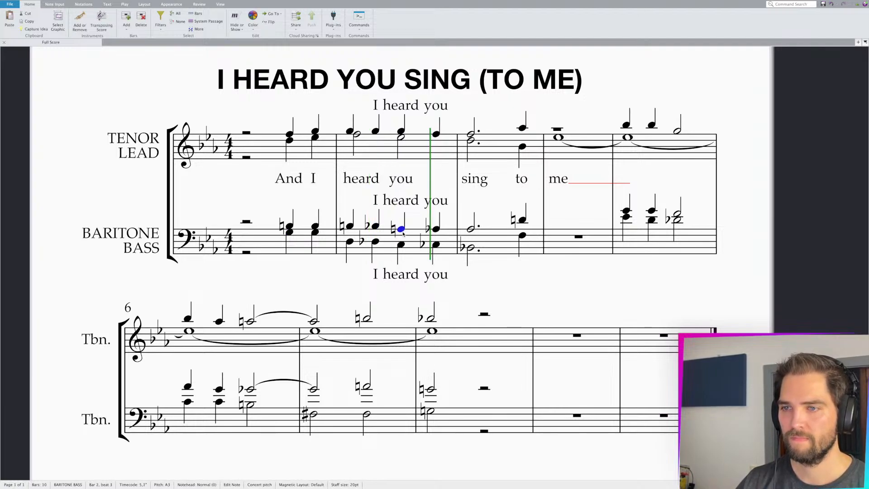
{"action": "left_click", "coordinate": [400, 244]}
{"action": "left_click", "coordinate": [400, 229]}
- Lower the tenor's quarter note on beat 3 of bar 2 to F4 and play back from that beat
{"action": "left_click", "coordinate": [401, 132]}
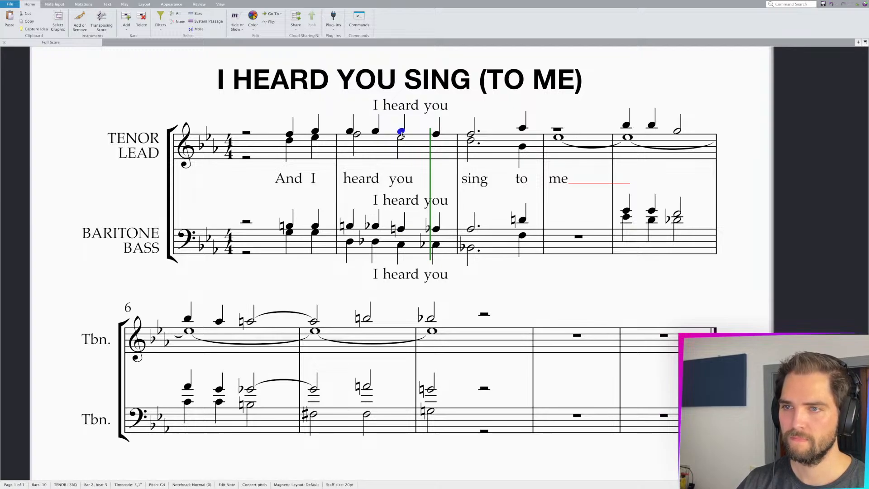
{"action": "key", "text": "Down"}
{"action": "left_click", "coordinate": [402, 138]}
{"action": "left_click", "coordinate": [402, 135]}
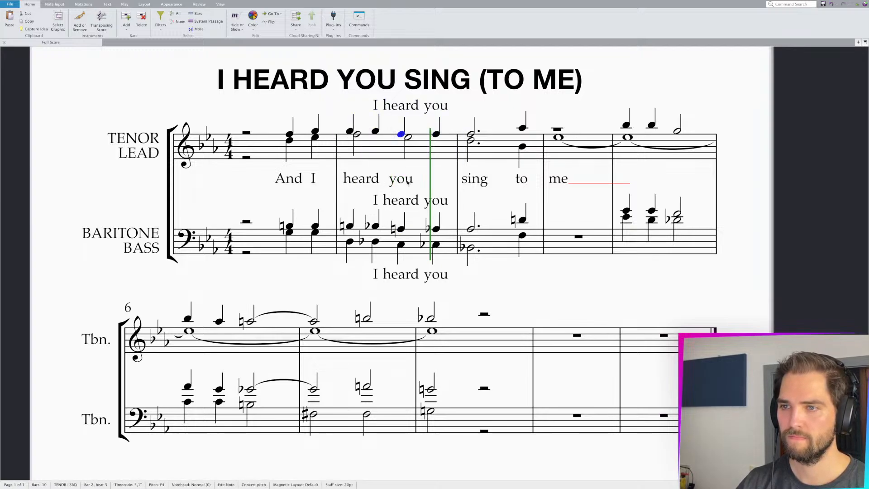
{"action": "left_click", "coordinate": [399, 230]}
{"action": "key", "text": "p"}
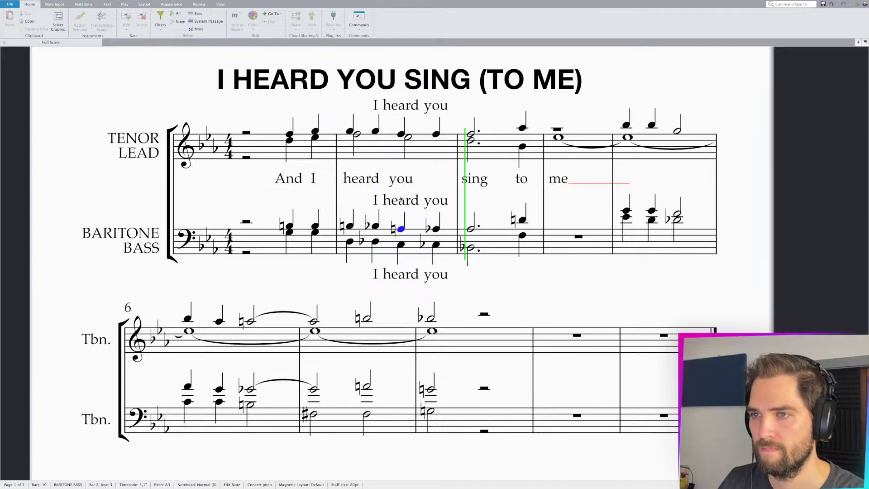
- Play back the tag from beat 1 of bar 2 and stop near the end of that bar
{"action": "left_click", "coordinate": [350, 131]}
{"action": "key", "text": "Escape"}
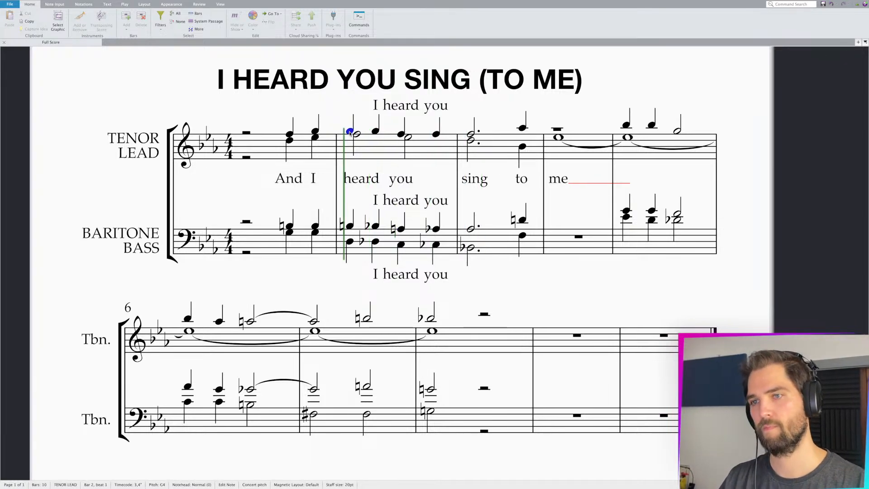
{"action": "key", "text": "space"}
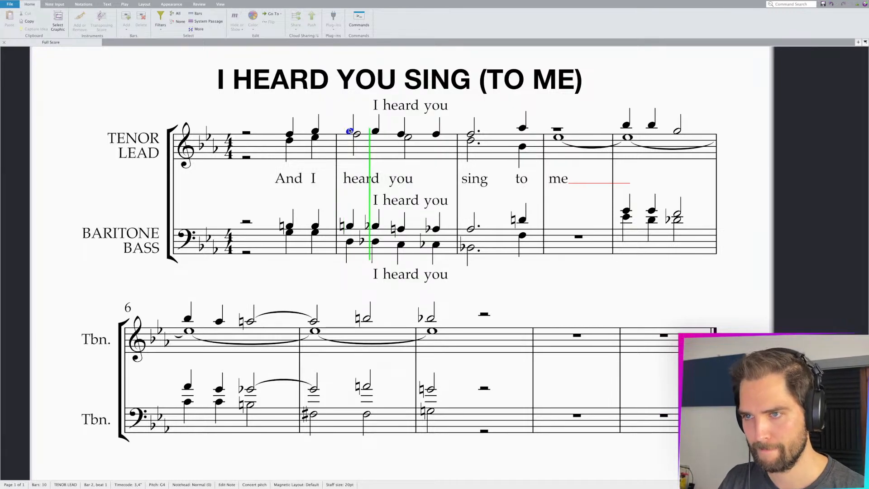
{"action": "key", "text": "space"}
- Change the tenor's quarter note on beat 3 of bar 2 to G-flat 4 and play back from that beat
{"action": "left_click", "coordinate": [401, 135]}
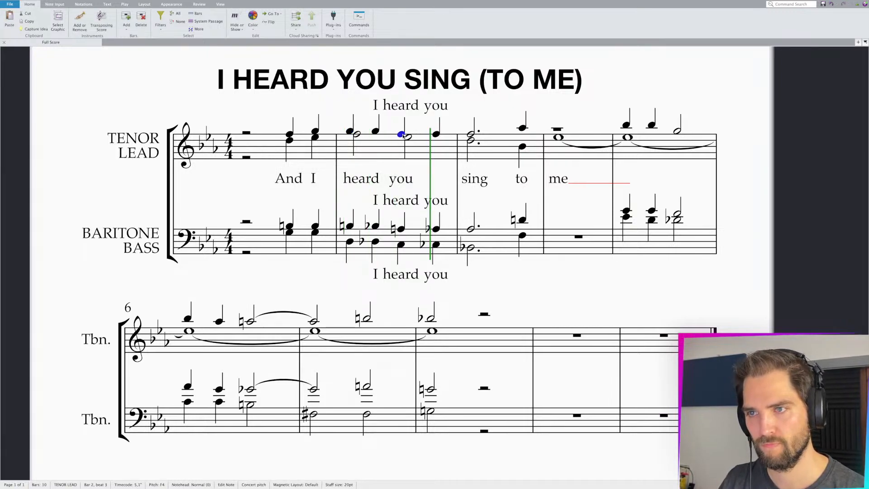
{"action": "left_click_drag", "start_coordinate": [403, 134], "coordinate": [402, 131]}
{"action": "key", "text": "KP_7"}
{"action": "key", "text": "KP_9"}
{"action": "key", "text": "KP_8"}
{"action": "key", "text": "KP_9"}
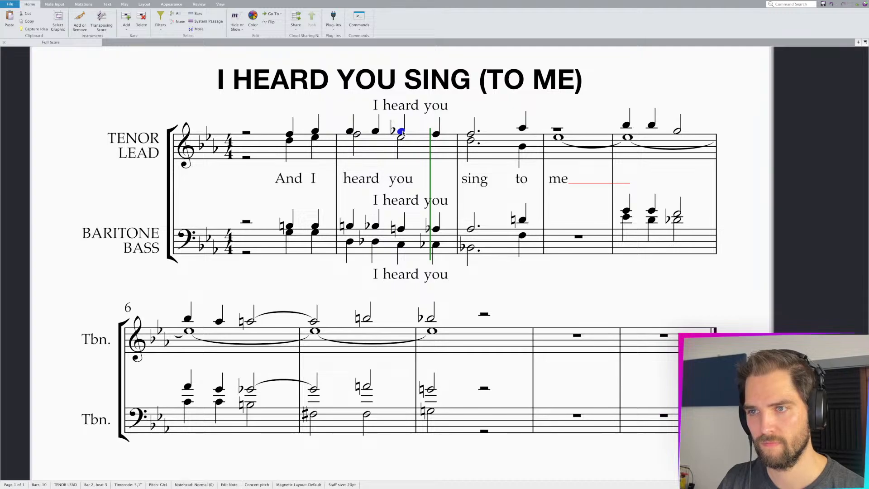
{"action": "key", "text": "space"}
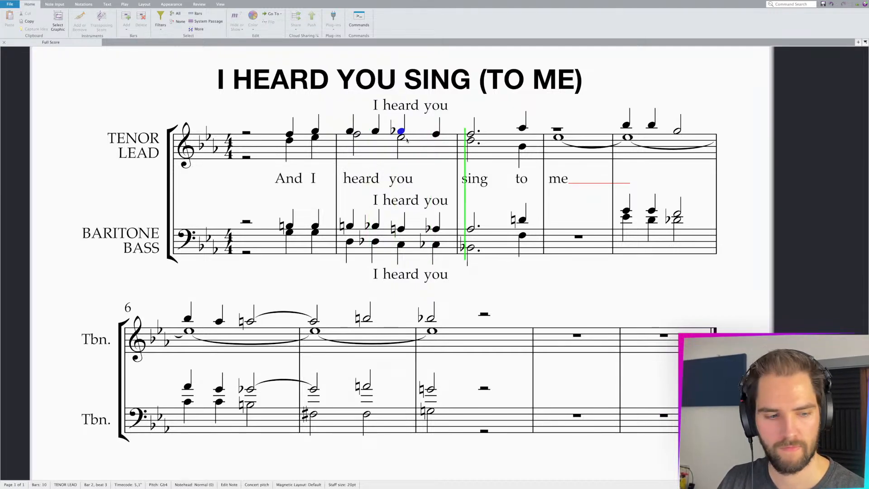
{"action": "key", "text": "space"}
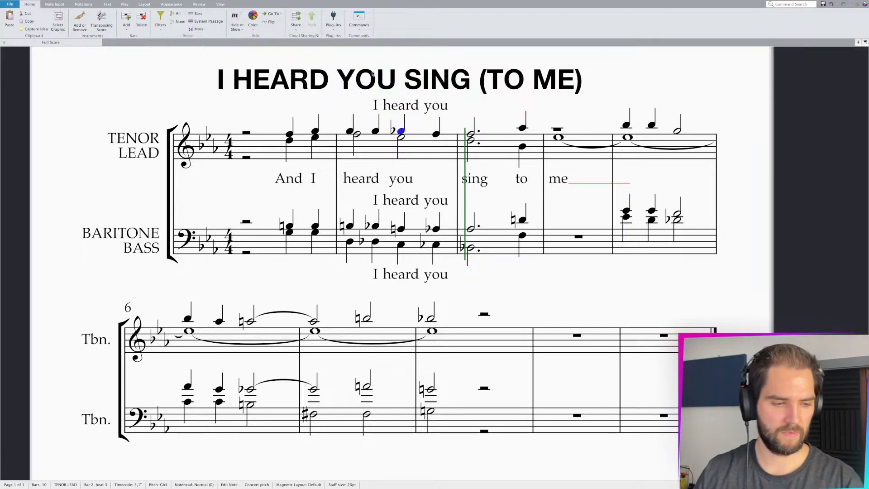
{"action": "mouse_move", "coordinate": [372, 2]}
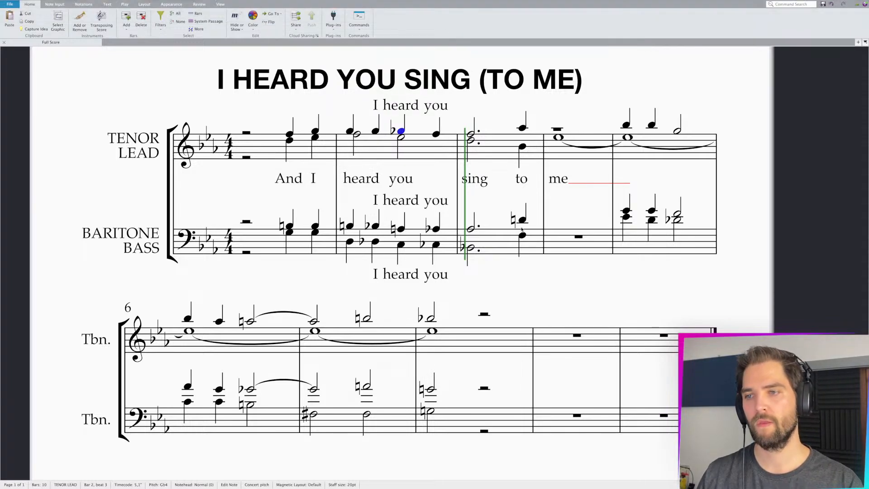
{"action": "key", "text": "Escape"}
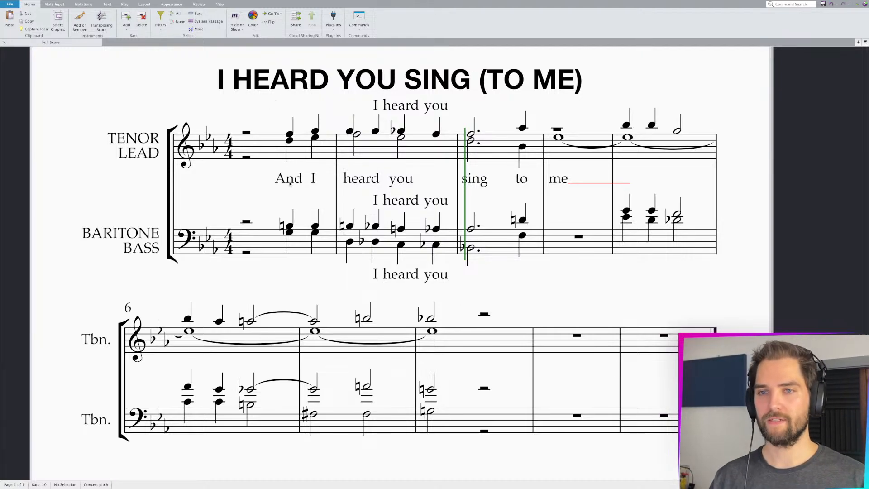
- Examine the bass, baritone, lead and tenor notes of the chord on beat 4 of bar 3
{"action": "left_click_drag", "start_coordinate": [291, 201], "coordinate": [282, 204]}
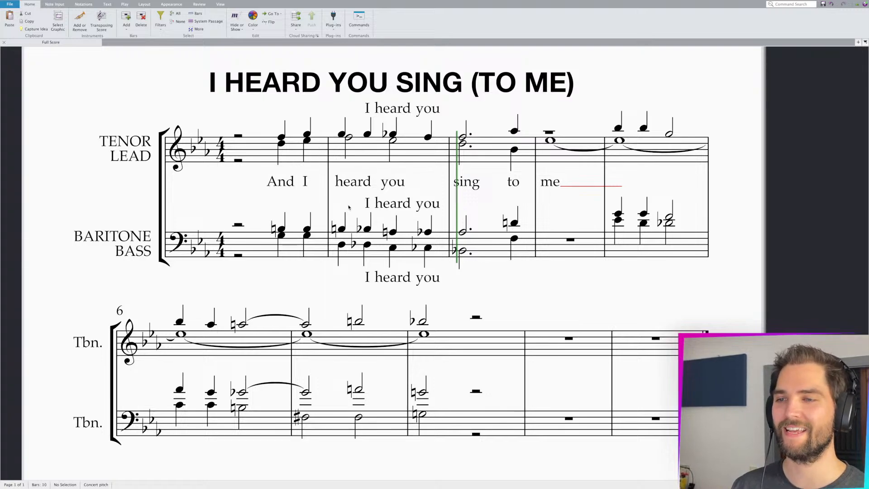
{"action": "left_click", "coordinate": [465, 252]}
{"action": "left_click", "coordinate": [509, 242]}
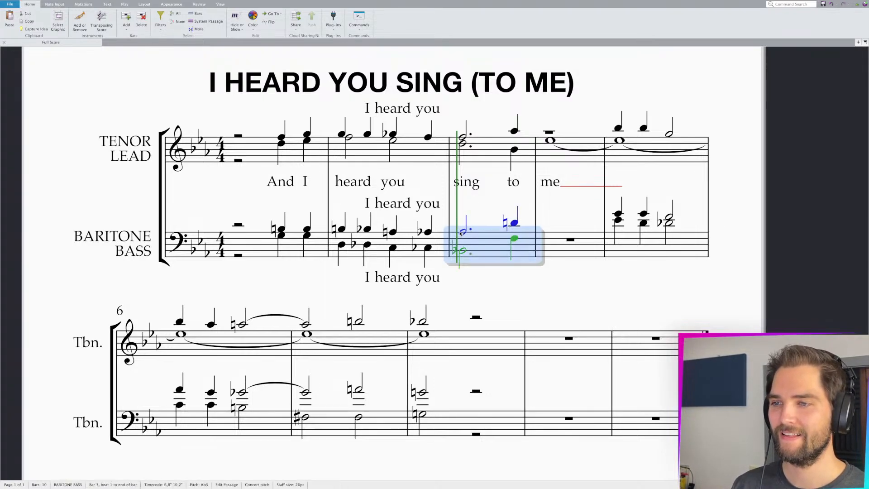
{"action": "left_click", "coordinate": [516, 237]}
{"action": "left_click", "coordinate": [515, 223]}
{"action": "left_click", "coordinate": [514, 150]}
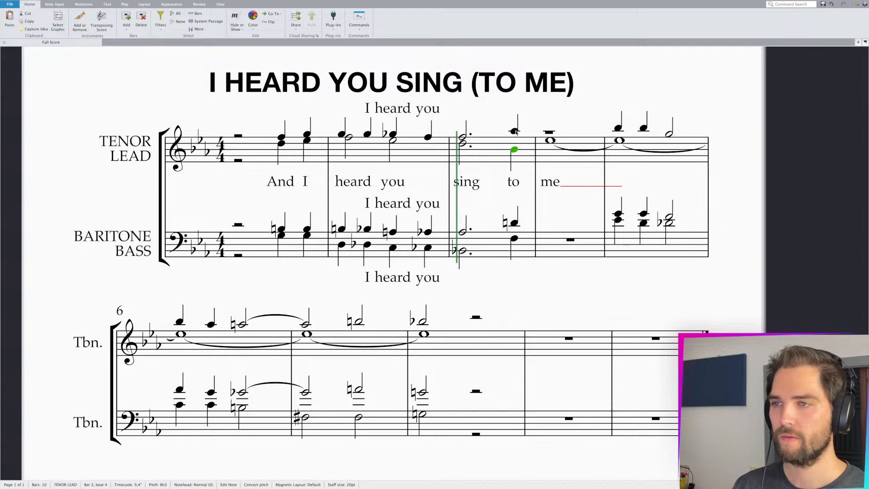
{"action": "left_click", "coordinate": [514, 131]}
{"action": "key", "text": "Escape"}
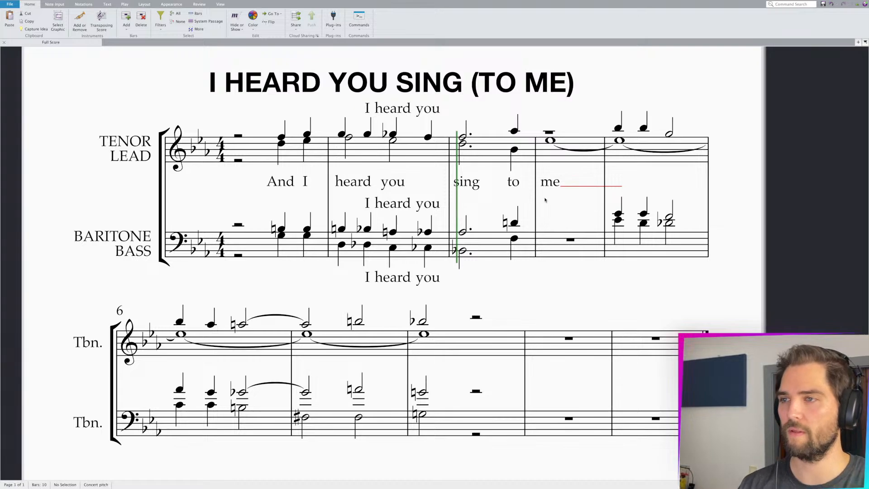
{"action": "left_click", "coordinate": [513, 150]}
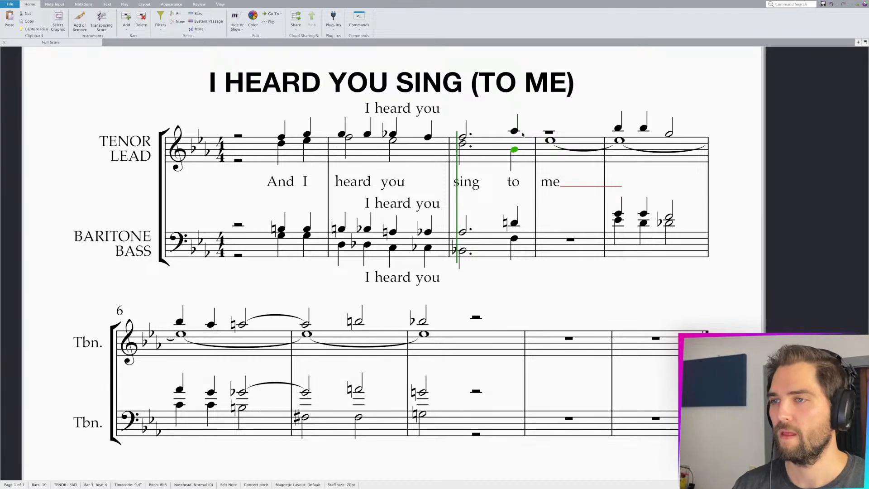
{"action": "left_click", "coordinate": [512, 130]}
- Replace the tenor's rest in bar 4 with a whole note on A-flat 4
{"action": "left_click", "coordinate": [548, 133]}
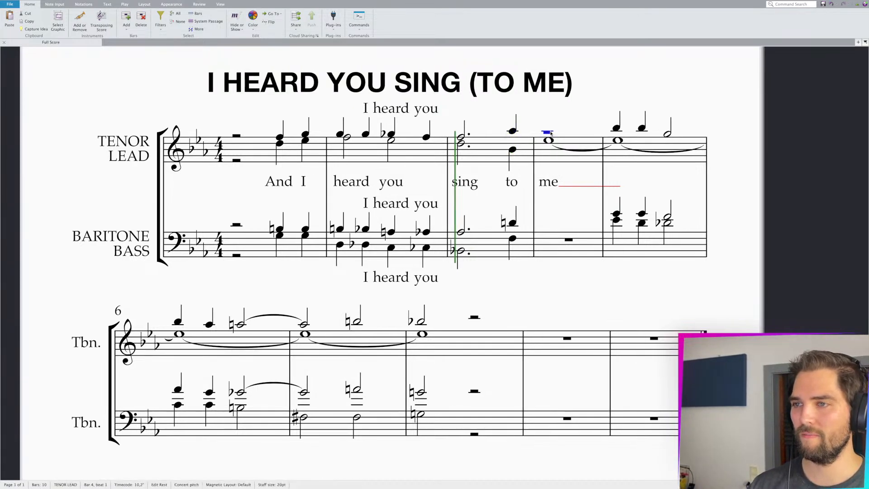
{"action": "key", "text": "g"}
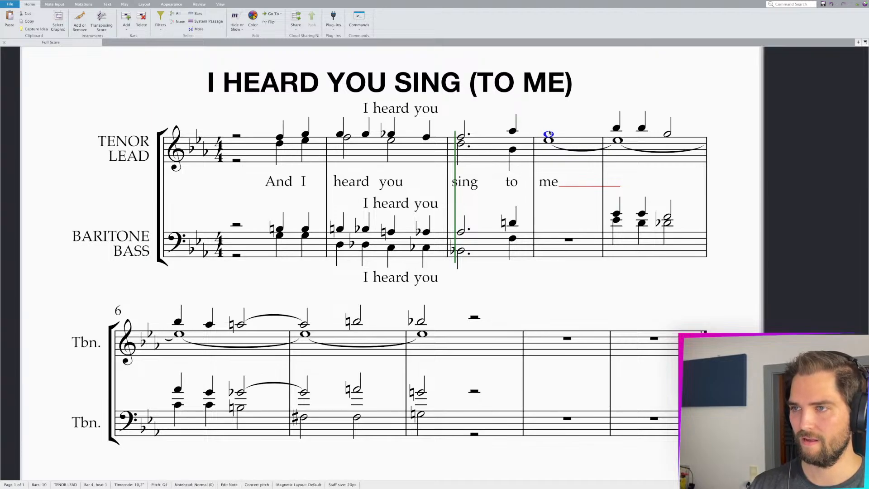
{"action": "key", "text": "Up"}
- Rewrite the tenor in bar 5 as two half notes, A-flat 4 and F4
{"action": "left_click_drag", "start_coordinate": [612, 117], "coordinate": [576, 154]}
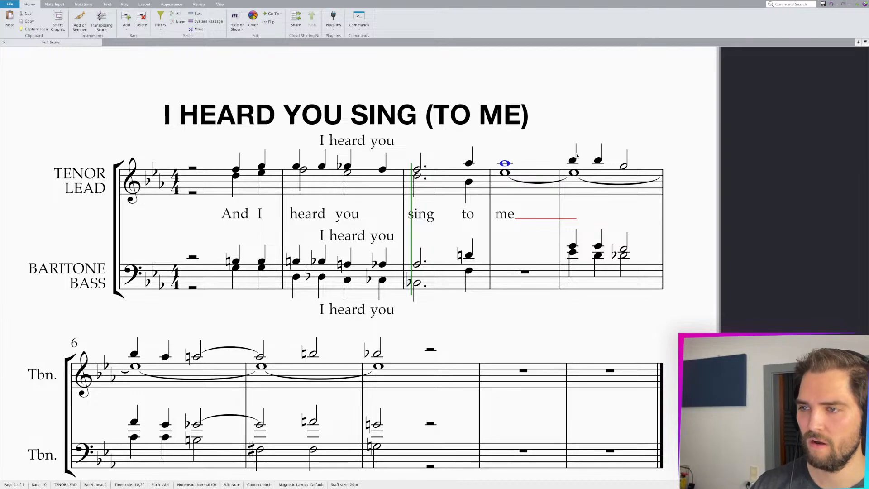
{"action": "left_click", "coordinate": [574, 160]}
{"action": "key", "text": "Down"}
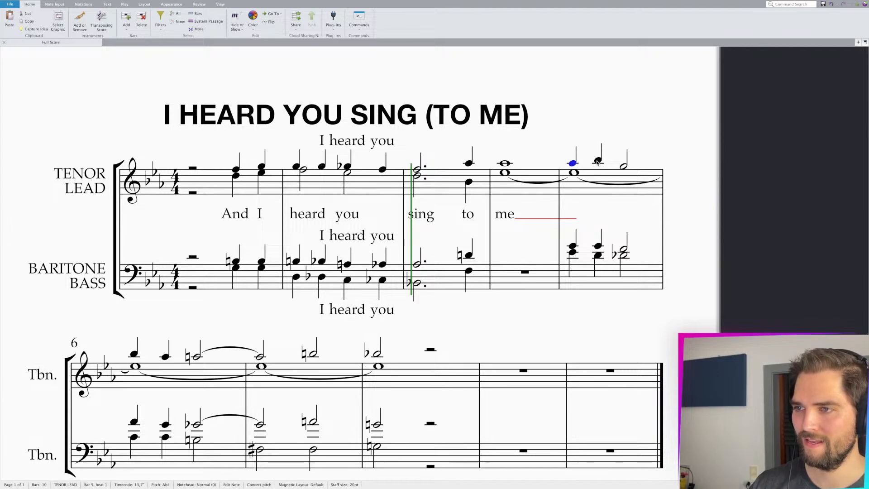
{"action": "key", "text": "5"}
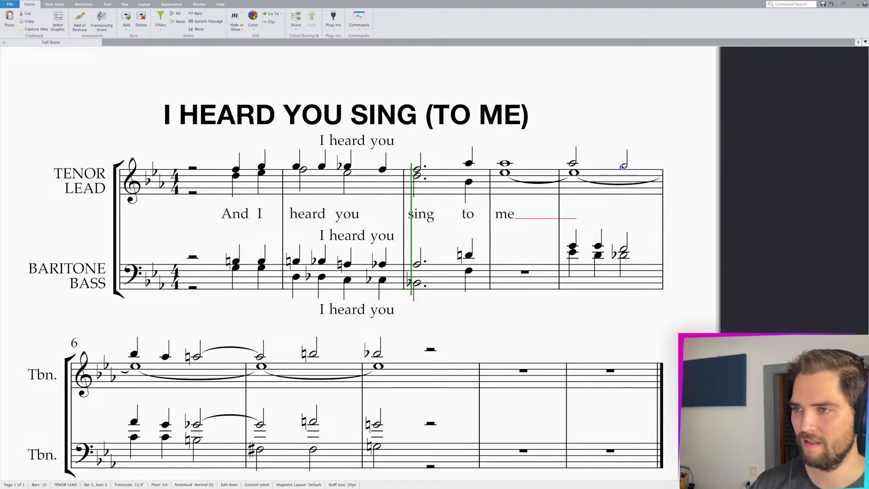
{"action": "left_click", "coordinate": [623, 170]}
{"action": "key", "text": "Down"}
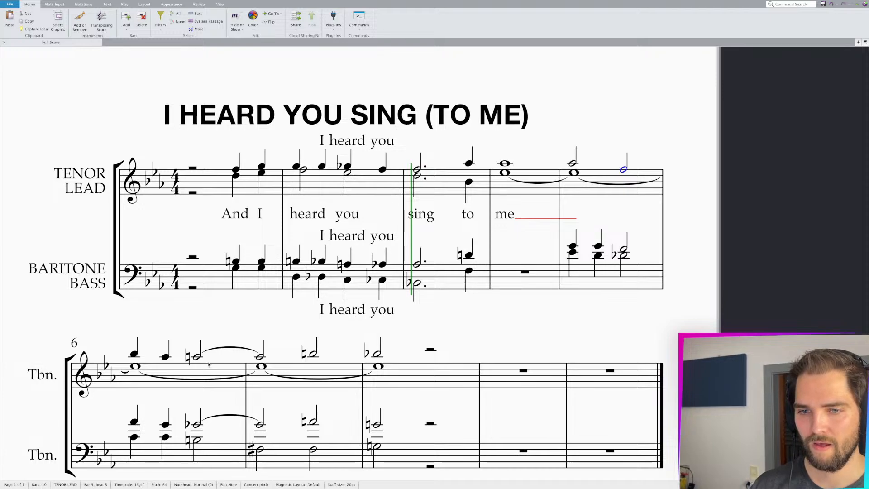
- Rewrite the tenor in bar 6 as a whole note on G4 tied into bar 7
{"action": "left_click", "coordinate": [133, 354]}
{"action": "key", "text": "Down"}
{"action": "key", "text": "Down"}
{"action": "key", "text": "6"}
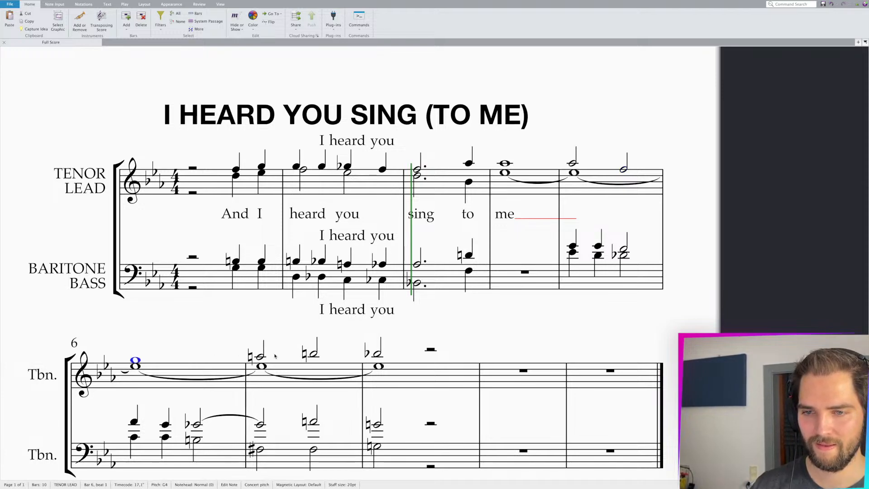
{"action": "key", "text": "Return"}
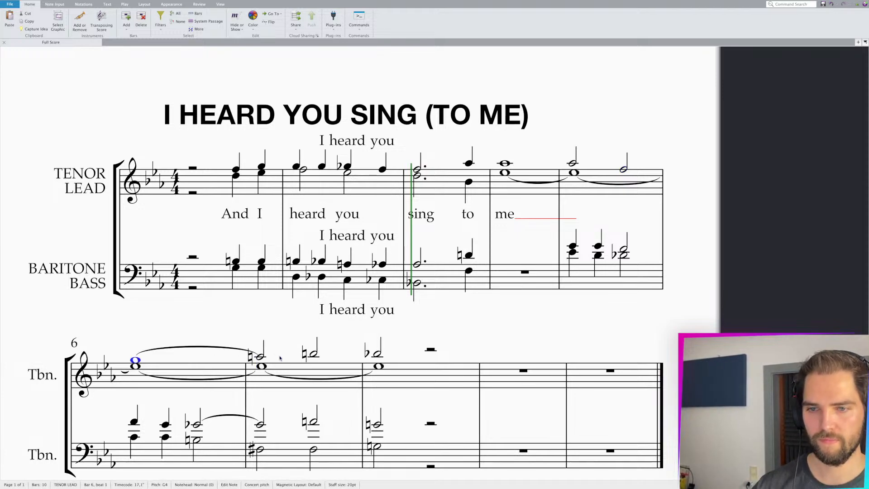
- Delete bars 8 to 10 from all staves
{"action": "left_click", "coordinate": [289, 366]}
{"action": "scroll", "coordinate": [389, 390], "scroll_direction": "down", "scroll_amount": 3}
{"action": "left_click", "coordinate": [427, 226]}
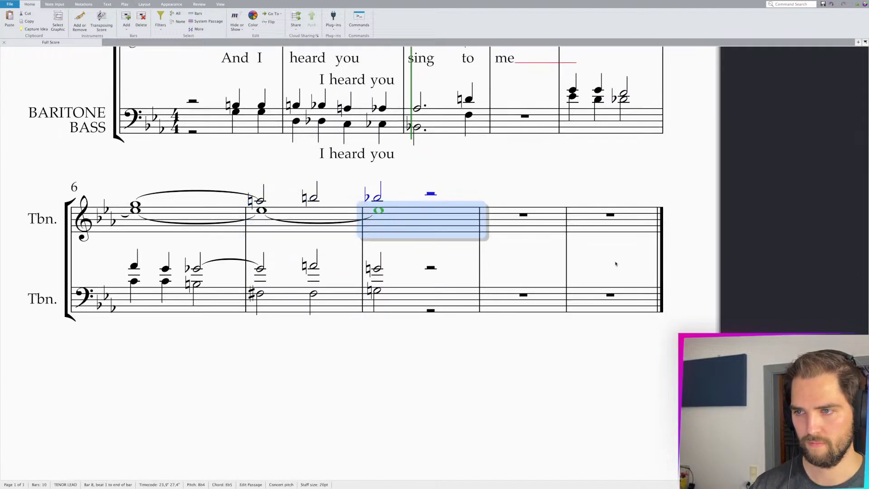
{"action": "key", "text": "Escape"}
{"action": "left_click_drag", "start_coordinate": [605, 310], "coordinate": [428, 224]}
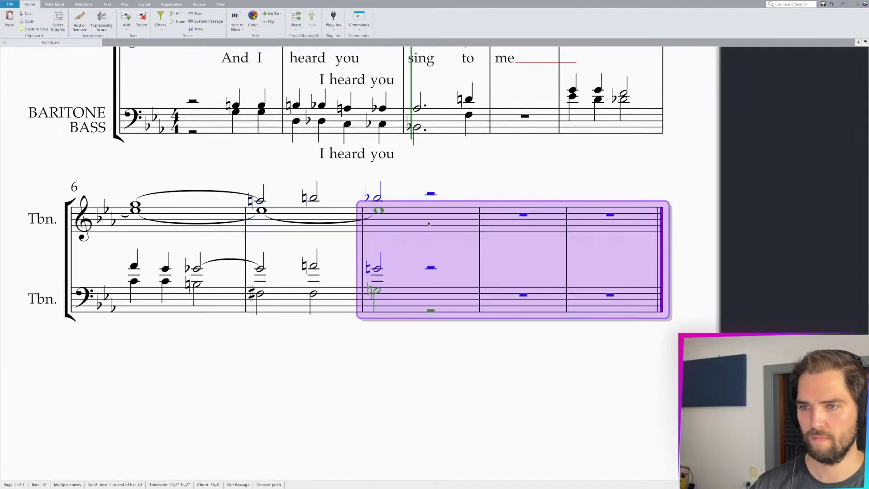
{"action": "key", "text": "ctrl+BackSpace"}
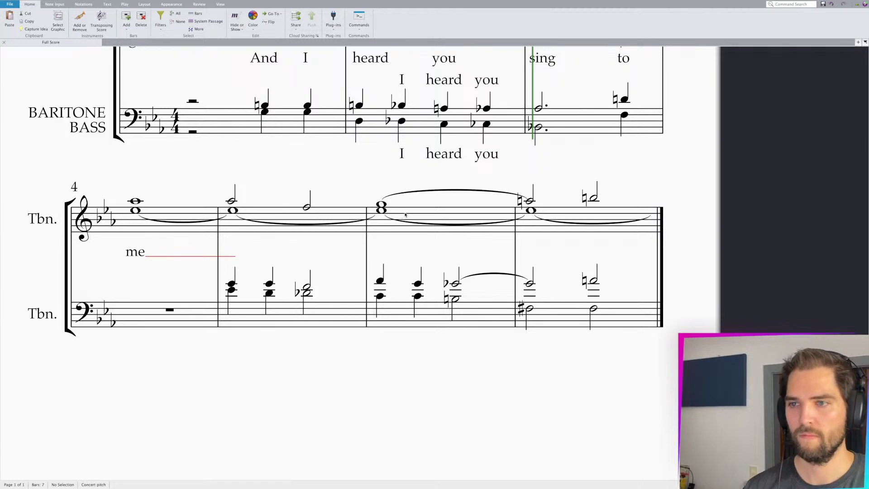
- Make the tenor's bar 7 a whole note on G4 and remove the tie leaving the lead's whole note
{"action": "scroll", "coordinate": [547, 299], "scroll_direction": "up", "scroll_amount": 3}
{"action": "left_click", "coordinate": [531, 362]}
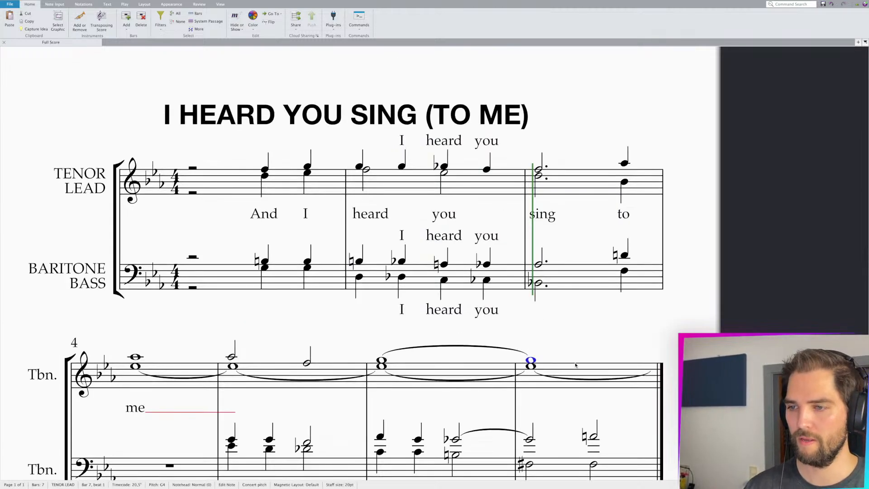
{"action": "left_click", "coordinate": [549, 377]}
{"action": "left_click", "coordinate": [527, 369]}
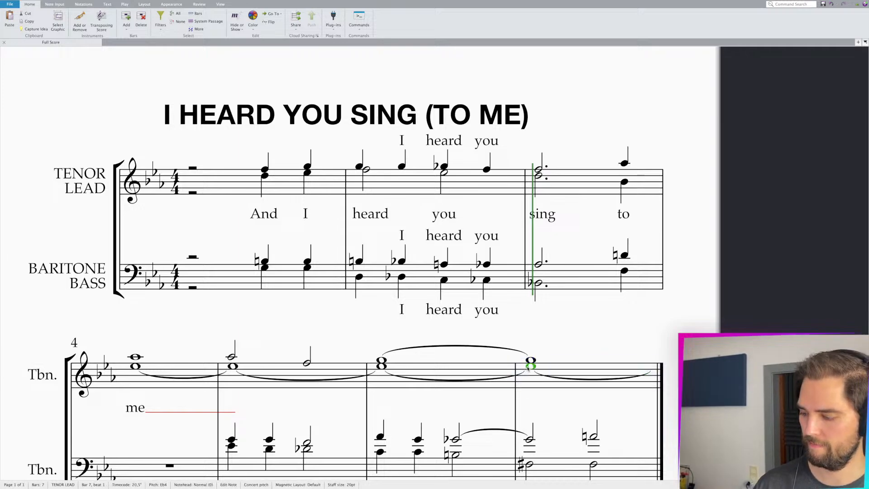
{"action": "key", "text": "KP_Enter"}
- Enter a whole note on C4 for the baritone in bar 4
{"action": "scroll", "coordinate": [507, 310], "scroll_direction": "down", "scroll_amount": 2}
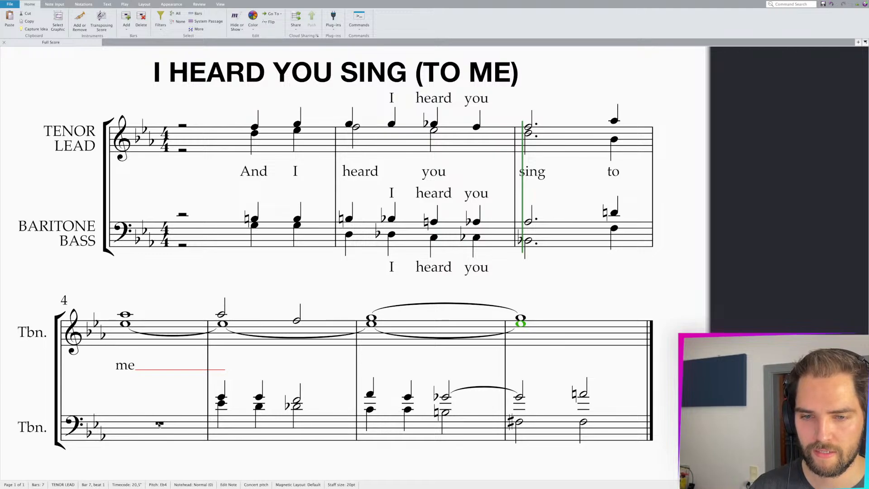
{"action": "left_click", "coordinate": [124, 410]}
{"action": "key", "text": "KP_6"}
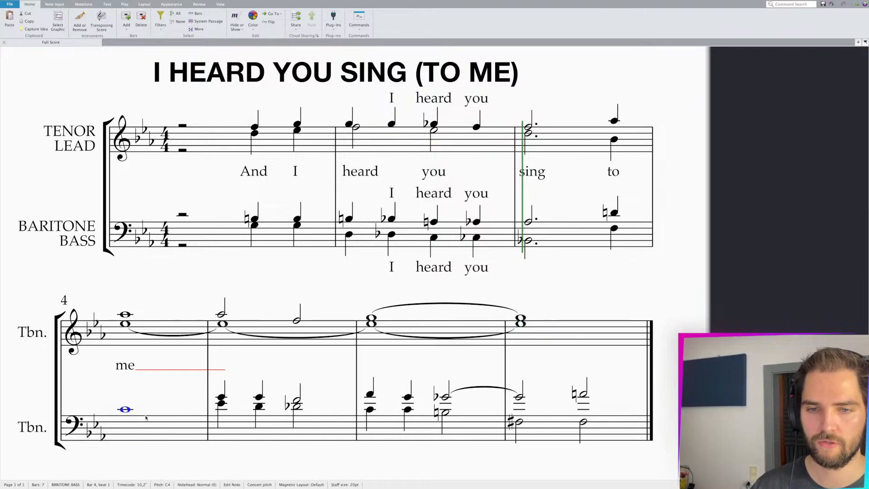
- Rewrite the bass in bar 5 as two half notes, C4 and C-flat 4
{"action": "left_click", "coordinate": [221, 403]}
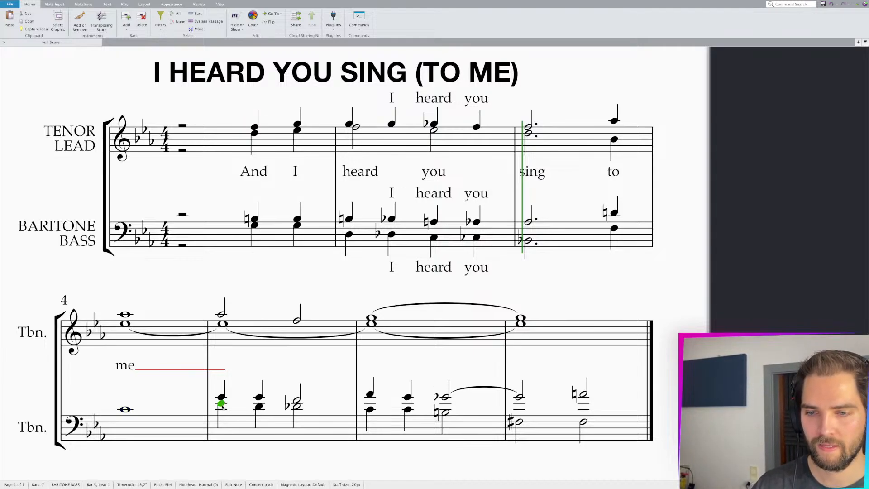
{"action": "left_click", "coordinate": [222, 409]}
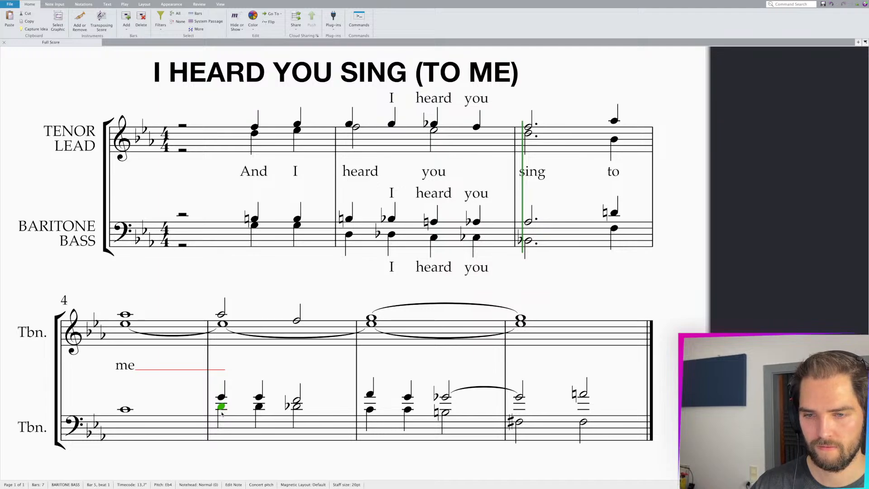
{"action": "key", "text": "5"}
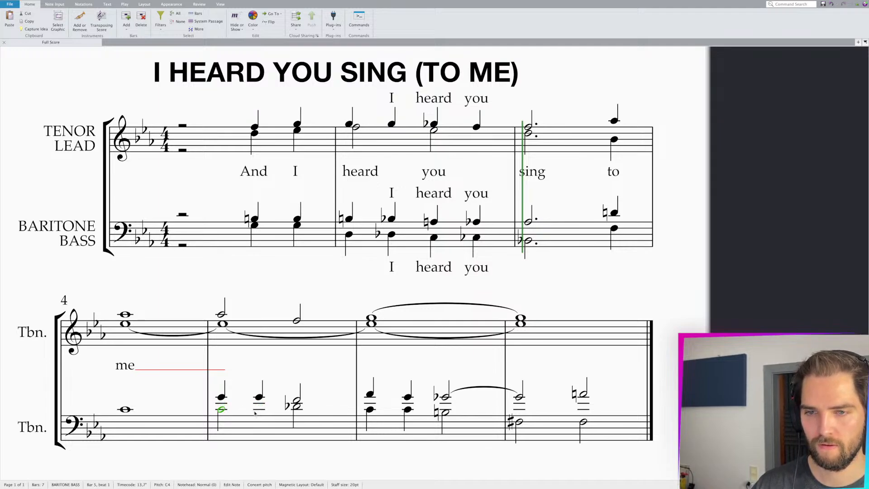
{"action": "left_click_drag", "start_coordinate": [297, 407], "coordinate": [298, 412]}
{"action": "key", "text": "9"}
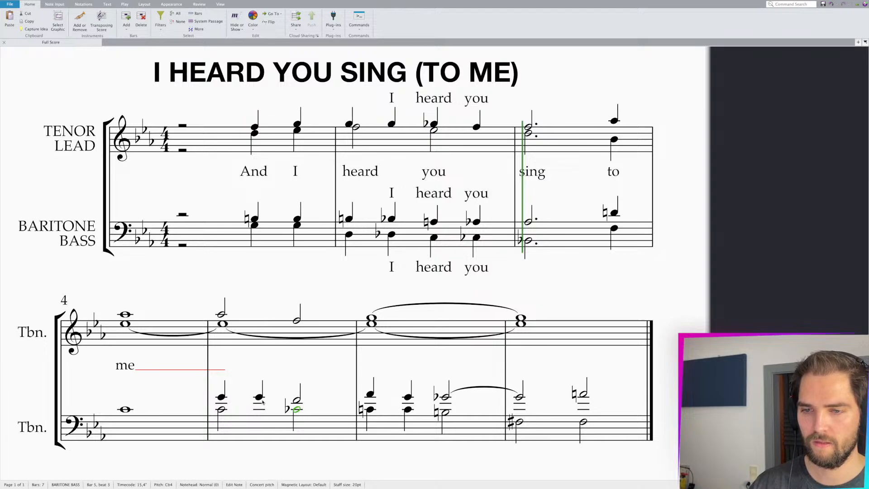
{"action": "left_click", "coordinate": [222, 409]}
{"action": "left_click", "coordinate": [296, 411]}
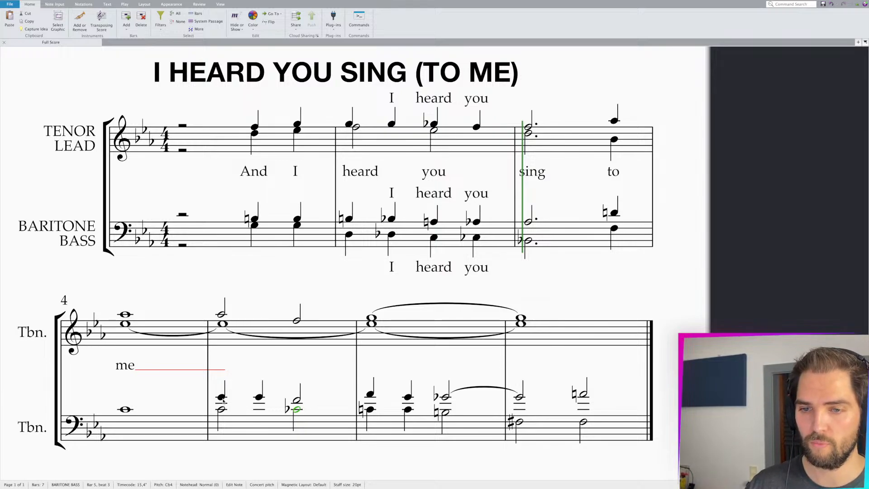
- On beat 1 of bar 5, lower the bass to A-flat 2 and make the baritone a half note on C4
{"action": "left_click_drag", "start_coordinate": [222, 410], "coordinate": [222, 437]}
{"action": "left_click_drag", "start_coordinate": [221, 397], "coordinate": [224, 410]}
{"action": "key", "text": "5"}
- Rewrite the bass on beats 3 and 4 of bar 5 as quarter notes on A-flat 2 and D-flat 3
{"action": "left_click_drag", "start_coordinate": [286, 409], "coordinate": [290, 440]}
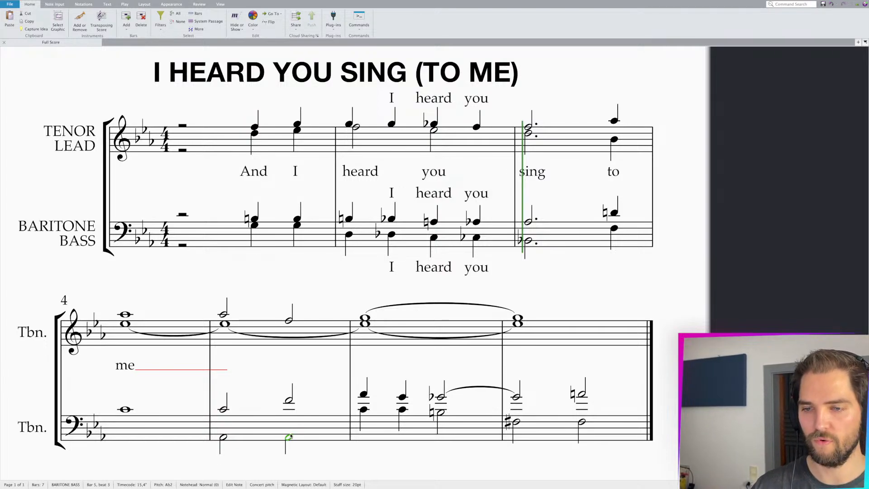
{"action": "key", "text": "4"}
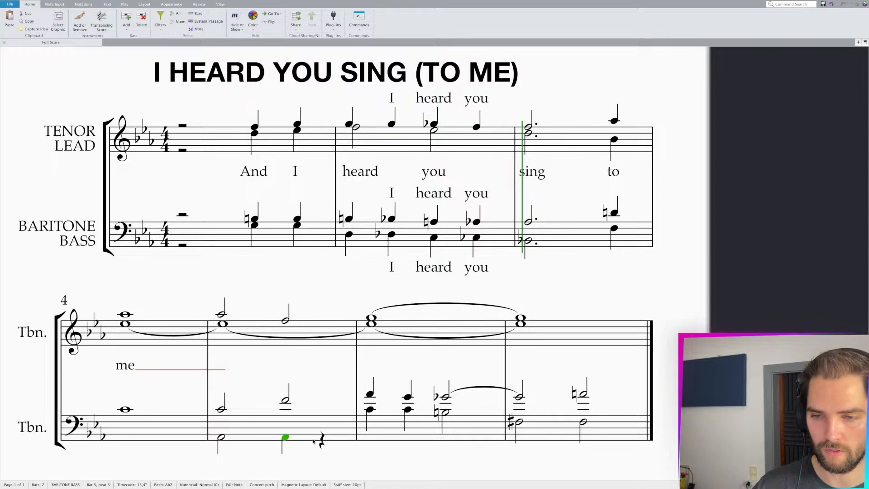
{"action": "key", "text": "n"}
{"action": "left_click", "coordinate": [323, 450]}
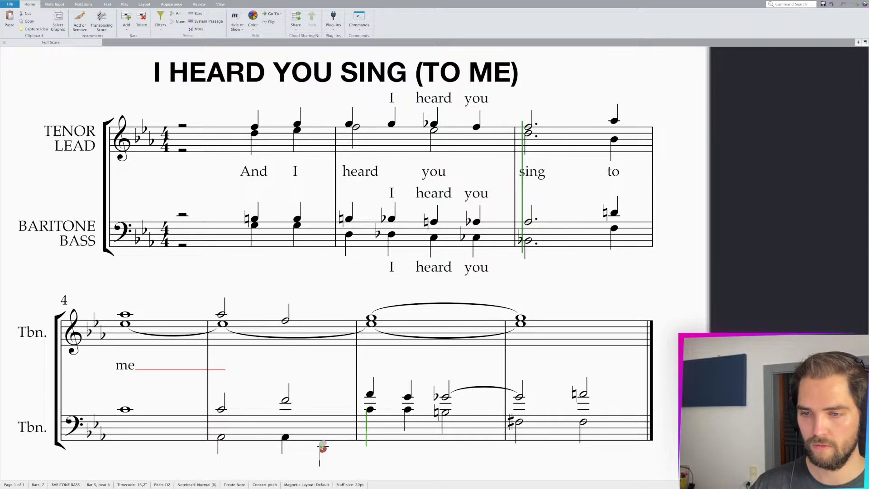
{"action": "left_click_drag", "start_coordinate": [322, 450], "coordinate": [322, 430]}
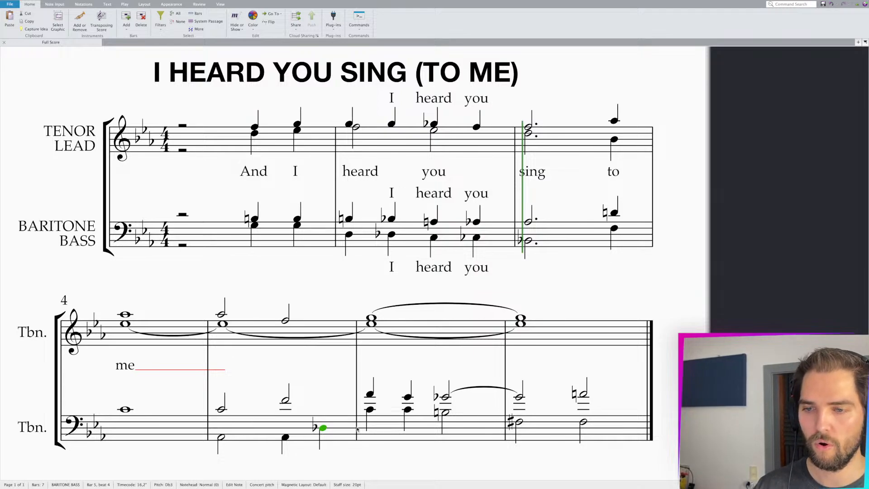
- Replace the bass notes in bars 6 and 7 with two tied whole notes on E-flat 3
{"action": "left_click_drag", "start_coordinate": [372, 410], "coordinate": [372, 430]}
{"action": "key", "text": "KP_6"}
{"action": "key", "text": "KP_Enter"}
{"action": "key", "text": "n"}
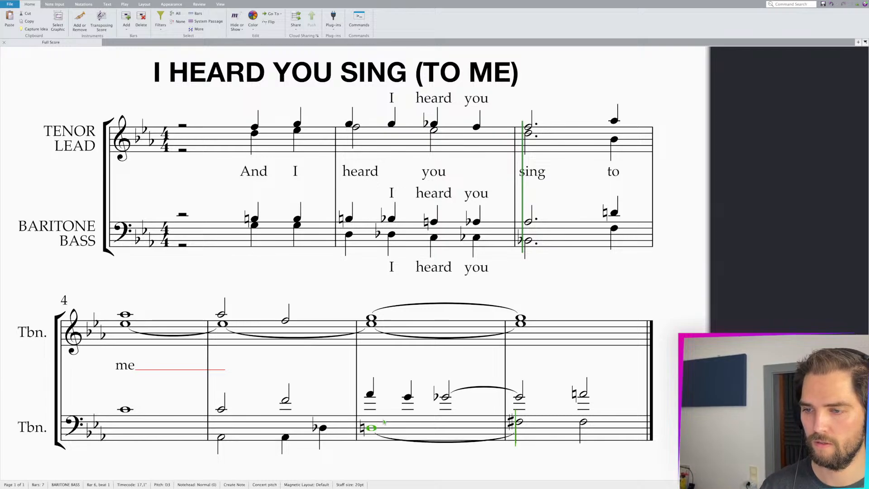
{"action": "key", "text": "Up"}
{"action": "key", "text": "KP_Enter"}
{"action": "key", "text": "KP_Enter"}
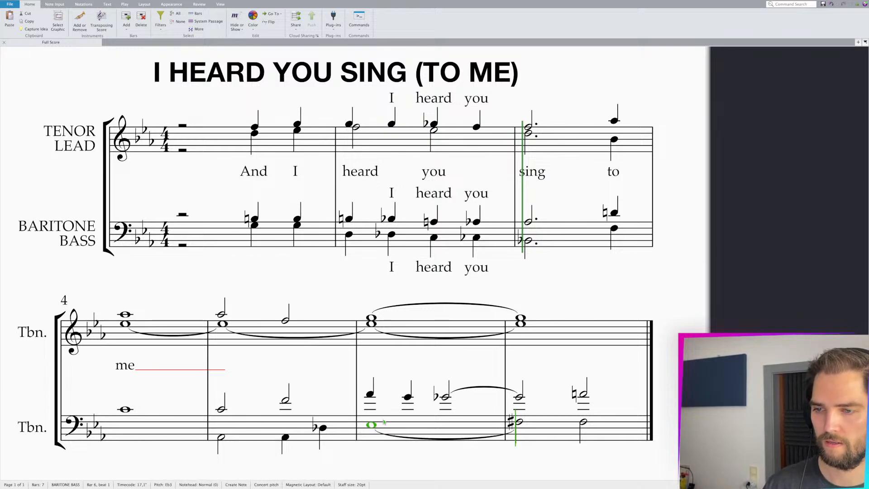
{"action": "key", "text": "e"}
{"action": "key", "text": "Escape"}
- Enter tied B-flat 3 whole notes for the baritone in bars 6 and 7, and lower its second half note in bar 5 to C-flat 4
{"action": "left_click_drag", "start_coordinate": [369, 394], "coordinate": [370, 413]}
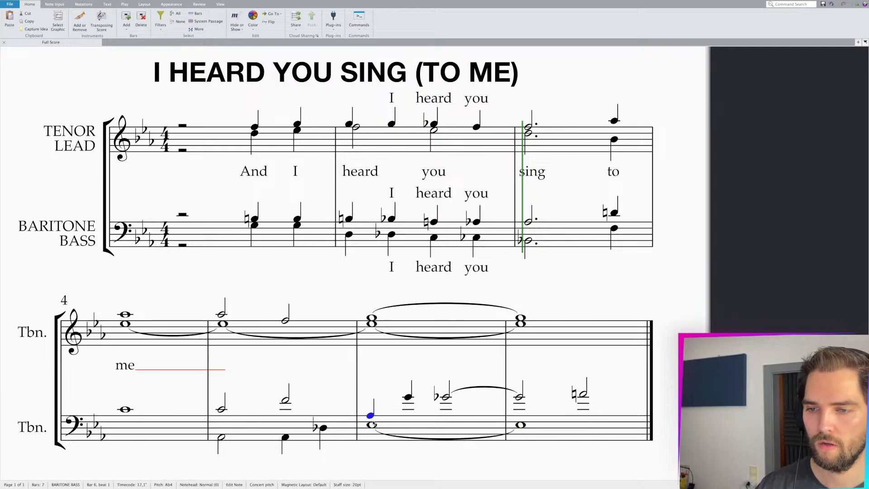
{"action": "key", "text": "KP_6"}
{"action": "key", "text": "KP_Enter"}
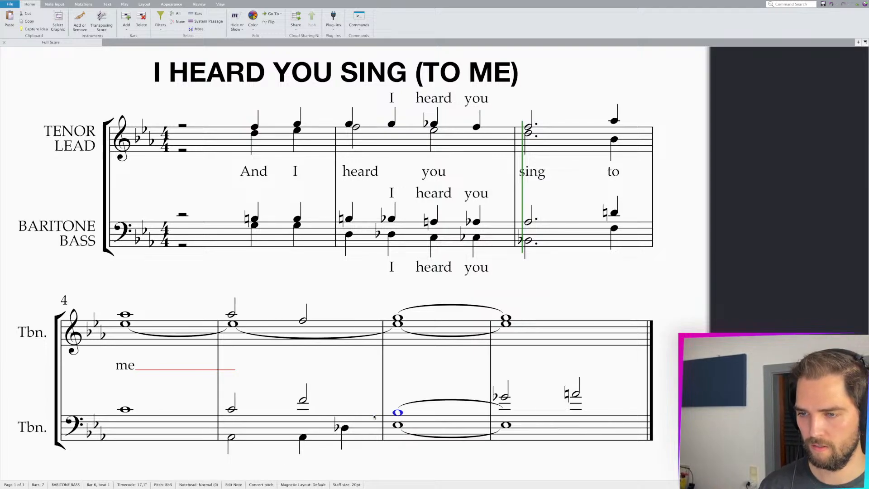
{"action": "key", "text": "n"}
{"action": "key", "text": "b"}
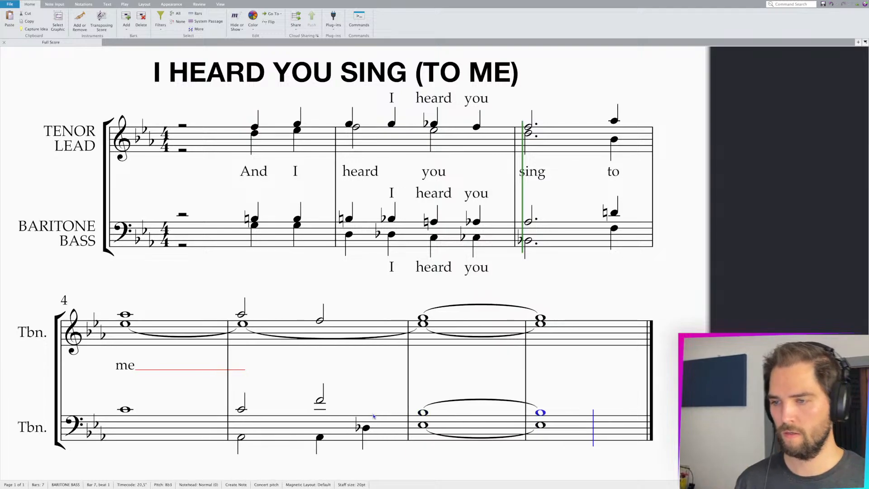
{"action": "key", "text": "Escape"}
{"action": "left_click", "coordinate": [320, 410]}
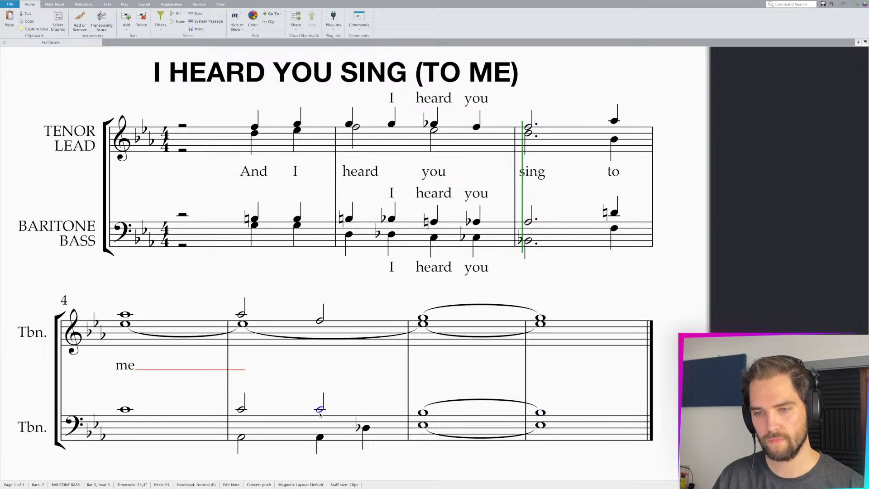
{"action": "key", "text": "KP_9"}
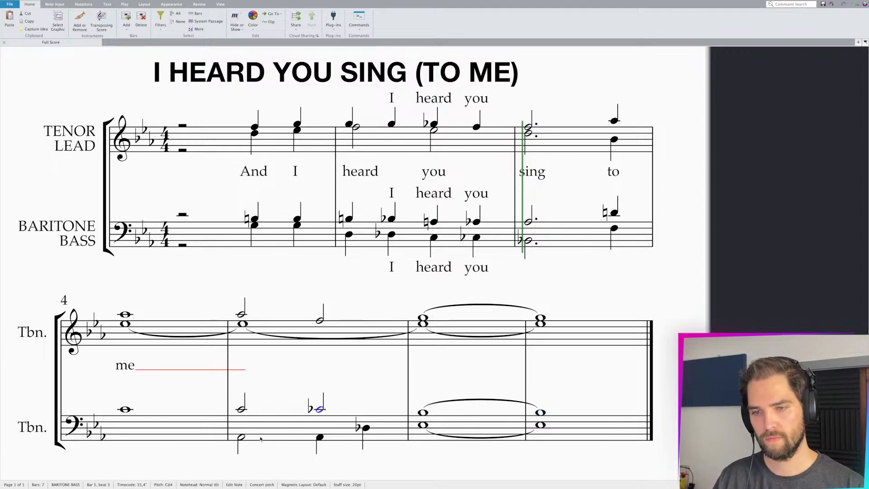
- Play back the ending from beat 1 of bar 5 to check the new harmonies
{"action": "left_click", "coordinate": [241, 437]}
{"action": "key", "text": "p"}
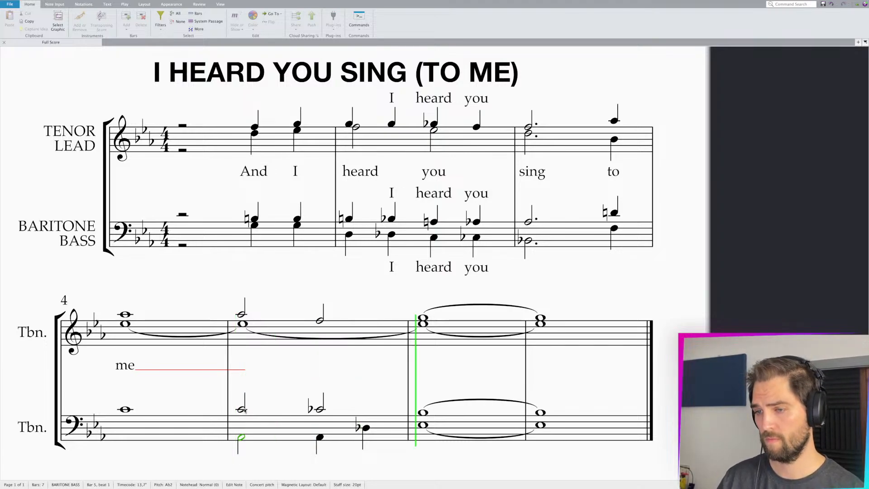
{"action": "key", "text": "space"}
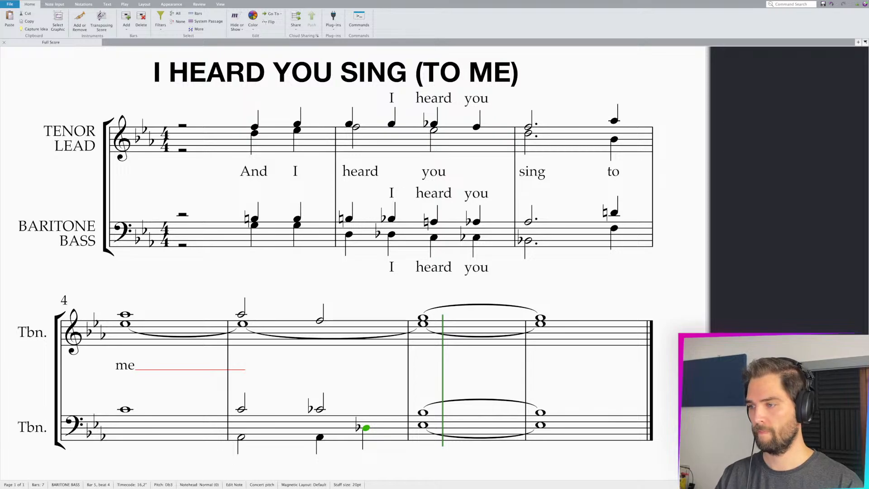
- Add a fermata to the bass's D-flat on beat 4 of bar 5
{"action": "key", "text": "KP_7"}
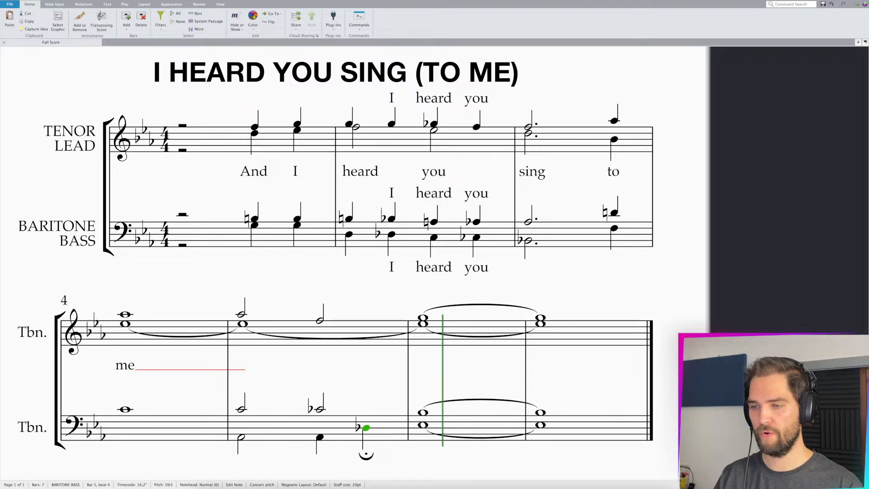
{"action": "key", "text": "Escape"}
{"action": "key", "text": "ctrl+minus"}
{"action": "key", "text": "ctrl+minus"}
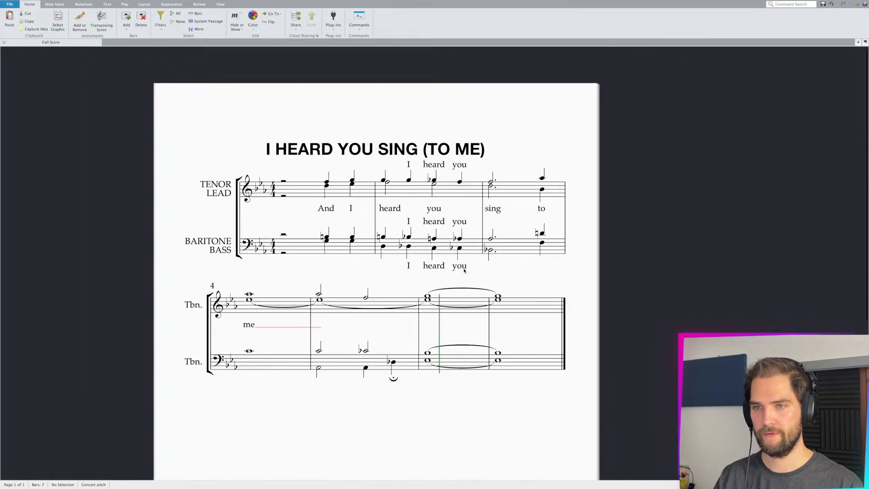
- Play back the tag from the pickup notes in bar 1
{"action": "left_click", "coordinate": [329, 243]}
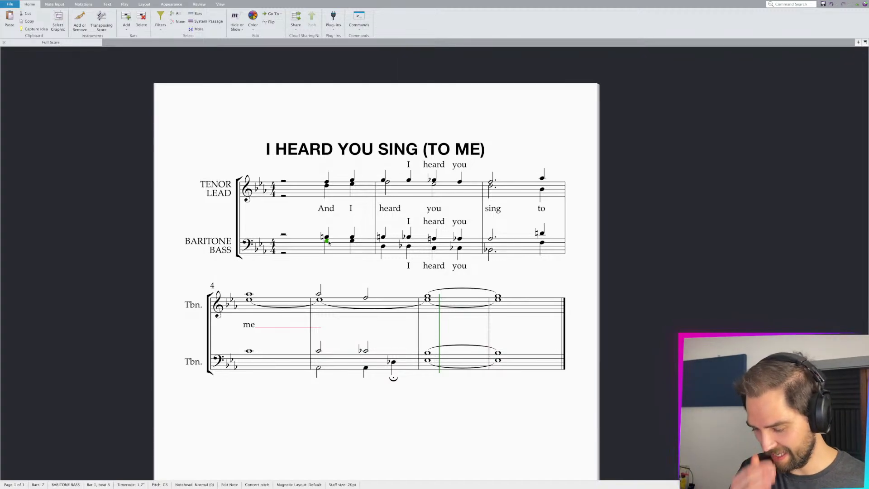
{"action": "key", "text": "p"}
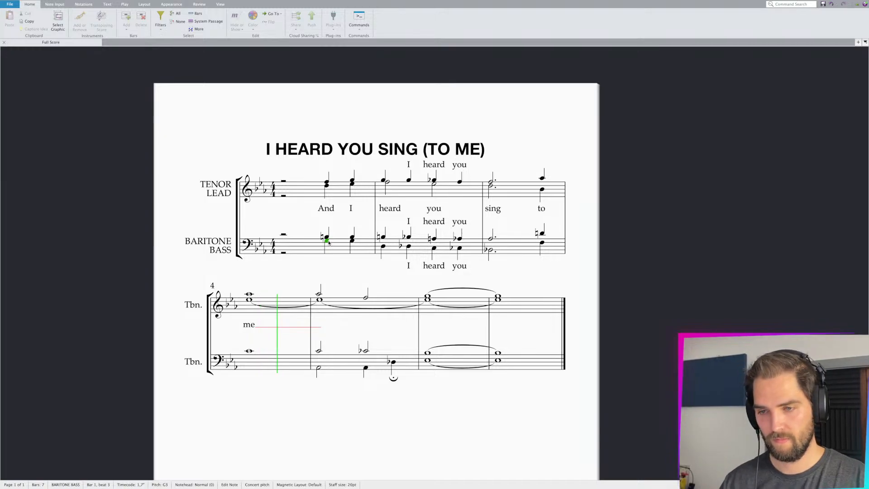
{"action": "key", "text": "space"}
{"action": "key", "text": "Escape"}
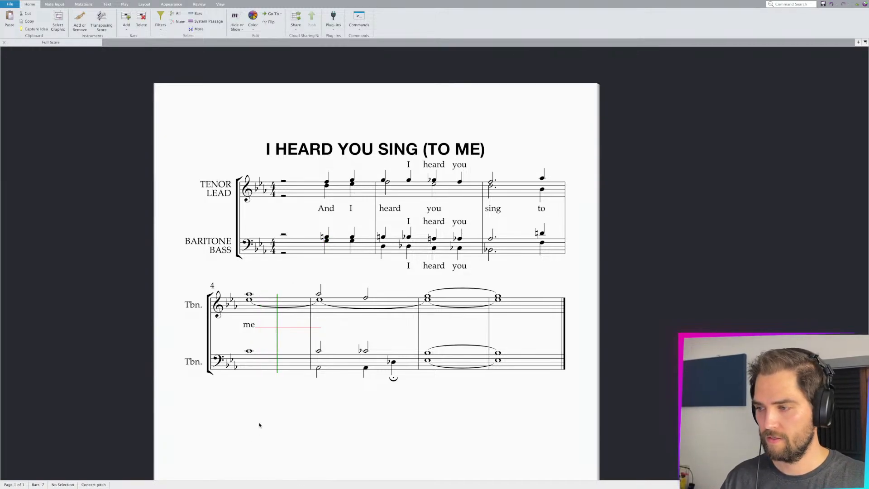
{"action": "key", "text": "p"}
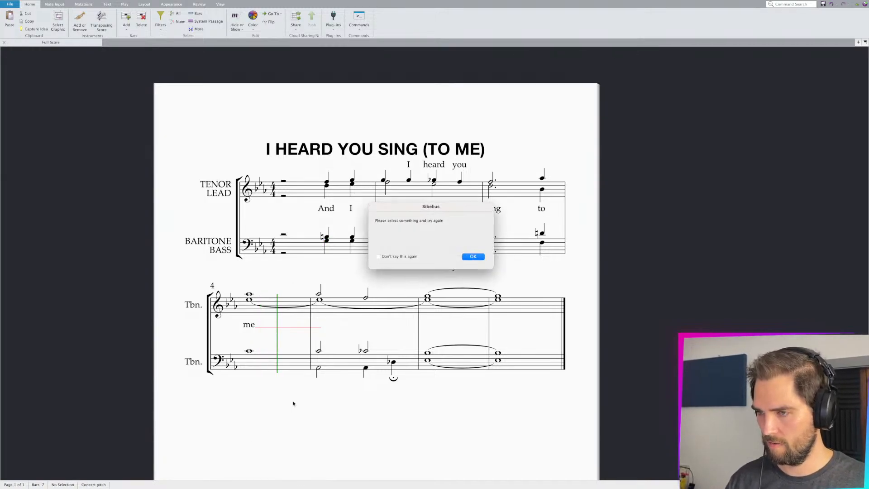
{"action": "key", "text": "Return"}
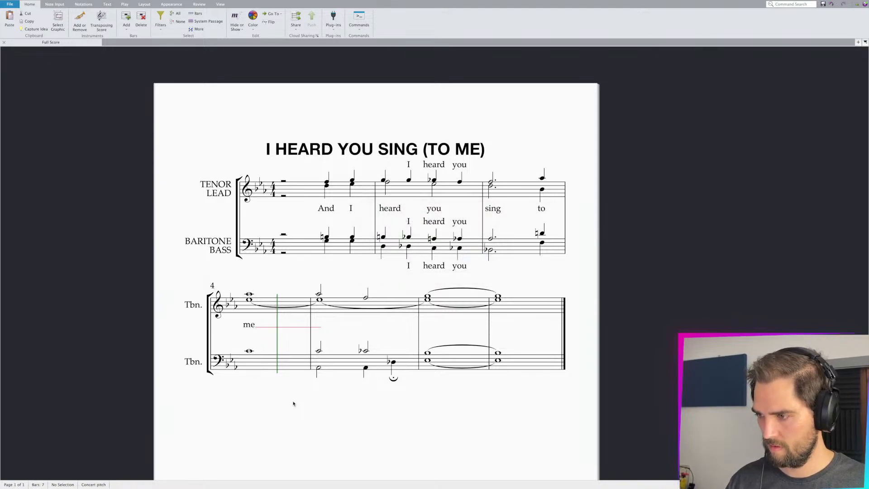
- Enter an E-flat 3 whole note for the bass in bar 4, and make its bar 5 two half notes, A-flat 3 and D-flat 3
{"action": "left_click", "coordinate": [250, 362]}
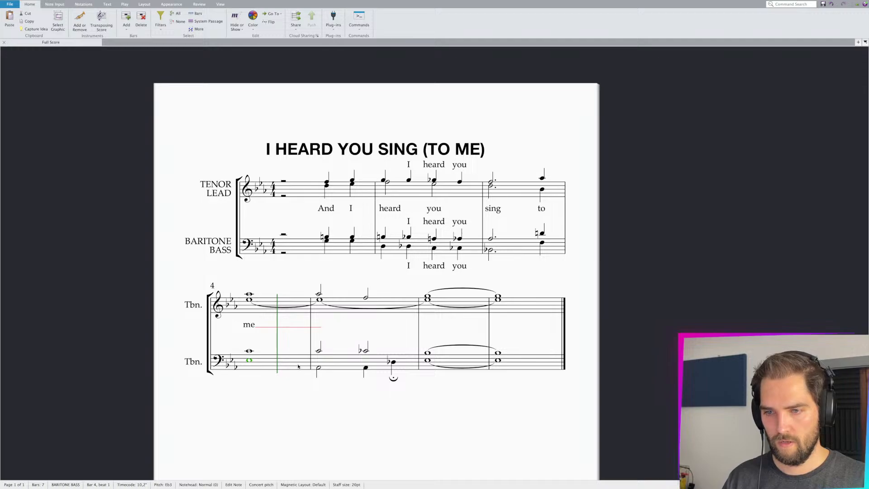
{"action": "left_click_drag", "start_coordinate": [319, 369], "coordinate": [321, 357]}
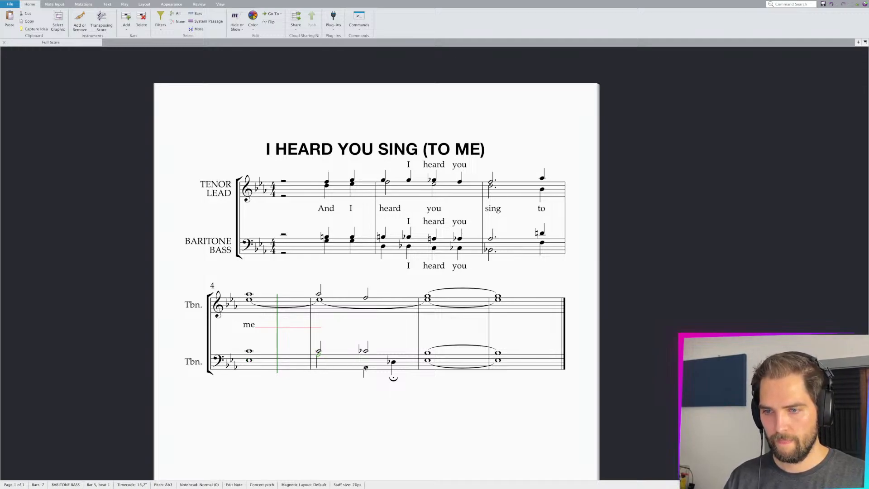
{"action": "left_click_drag", "start_coordinate": [366, 369], "coordinate": [367, 364]}
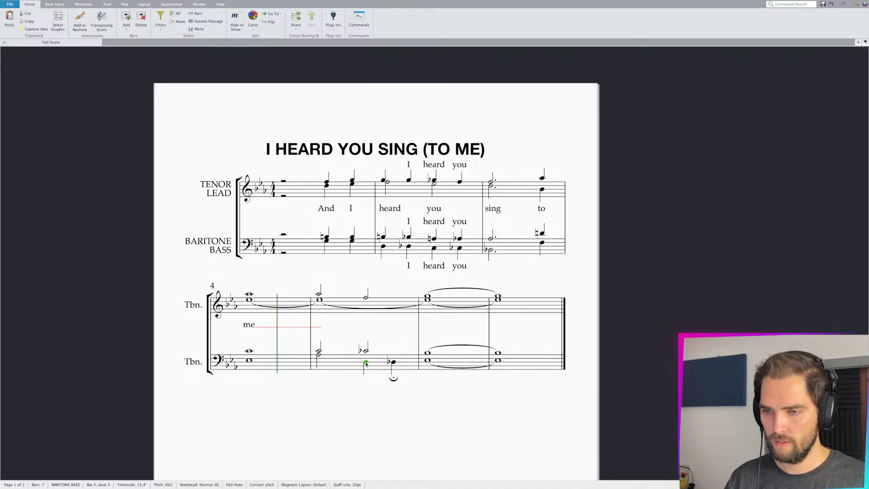
{"action": "key", "text": "5"}
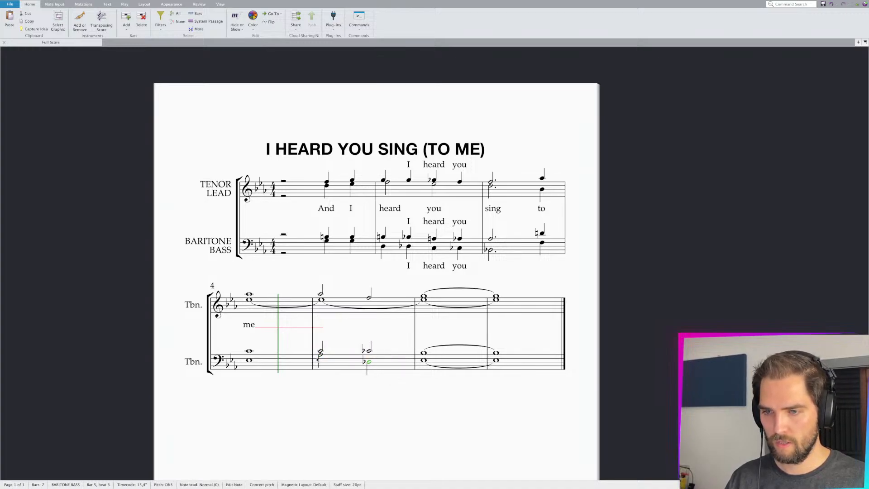
- Play back the revised bass line with the other voices from bar 4
{"action": "left_click", "coordinate": [248, 360]}
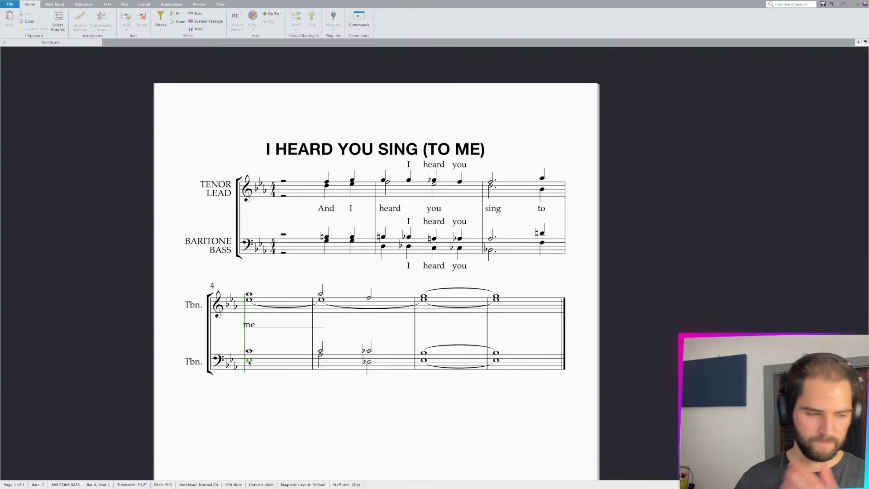
{"action": "key", "text": "space"}
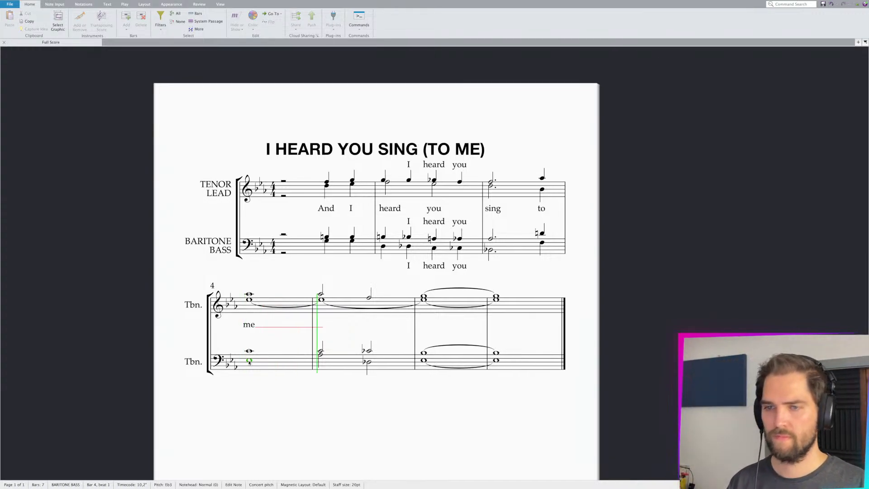
{"action": "key", "text": "space"}
{"action": "left_click", "coordinate": [318, 409]}
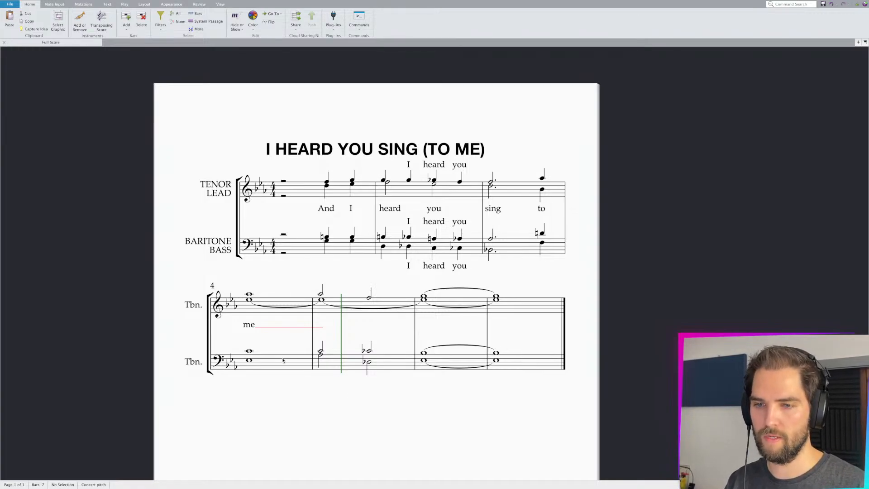
- Split bar 4 into half notes, E-flat 3 and G3 for the bass, and A-flat 4 and G4 for the tenor
{"action": "left_click", "coordinate": [248, 360]}
{"action": "key", "text": "5"}
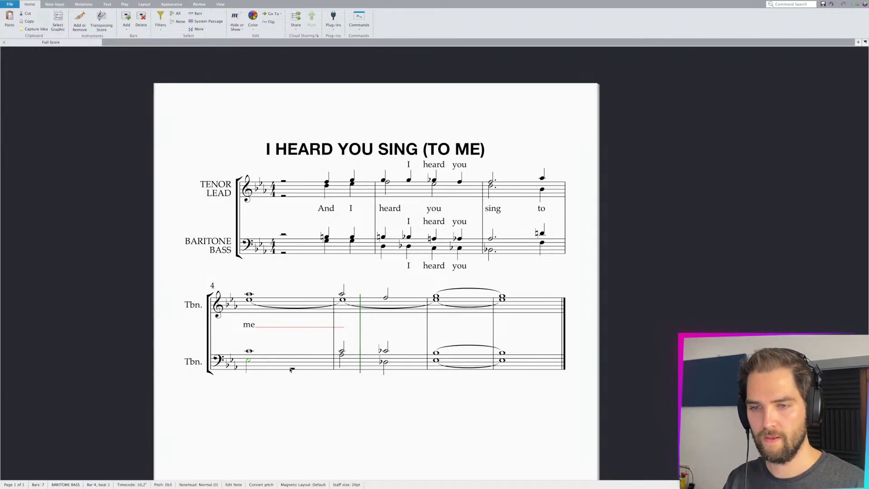
{"action": "left_click", "coordinate": [248, 294]}
{"action": "key", "text": "5"}
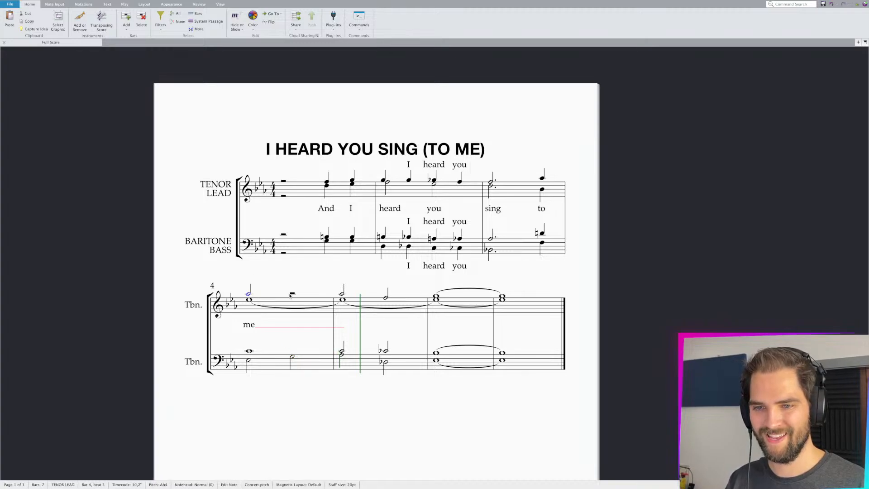
{"action": "left_click", "coordinate": [291, 294]}
- Lower the tenor's half note on beat 1 of bar 5 to F4
{"action": "left_click", "coordinate": [342, 294]}
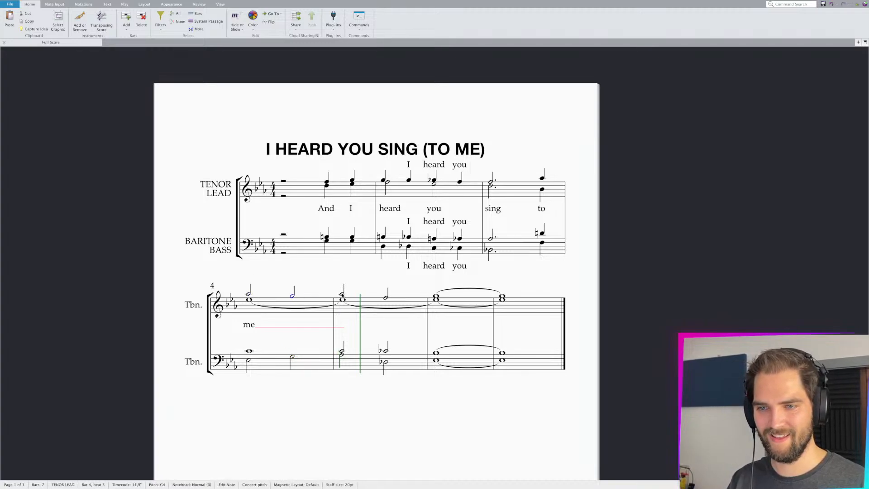
{"action": "key", "text": "Down"}
{"action": "key", "text": "Down"}
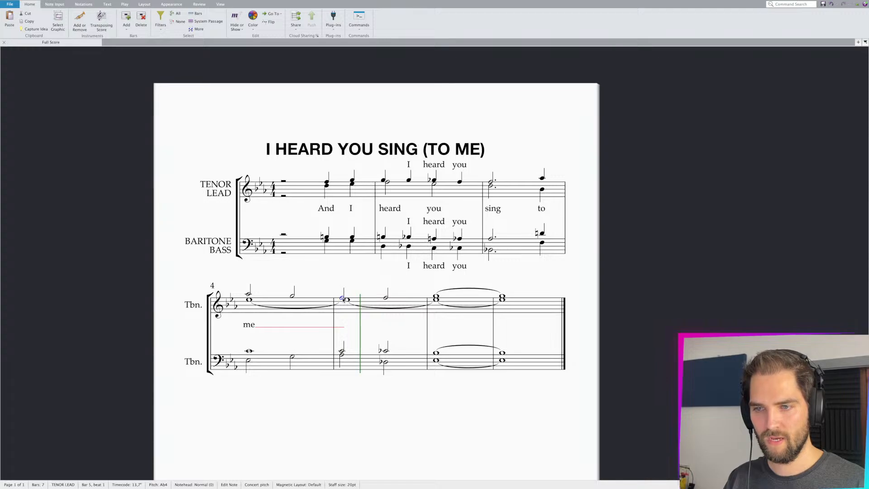
{"action": "left_click", "coordinate": [386, 299]}
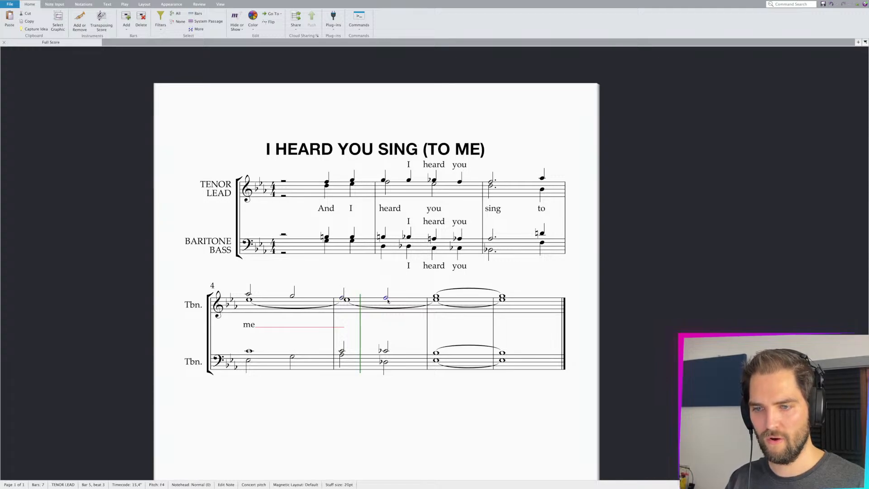
- Play back from beat 1 of bar 4 to check the moving tenor and bass lines
{"action": "left_click", "coordinate": [342, 352]}
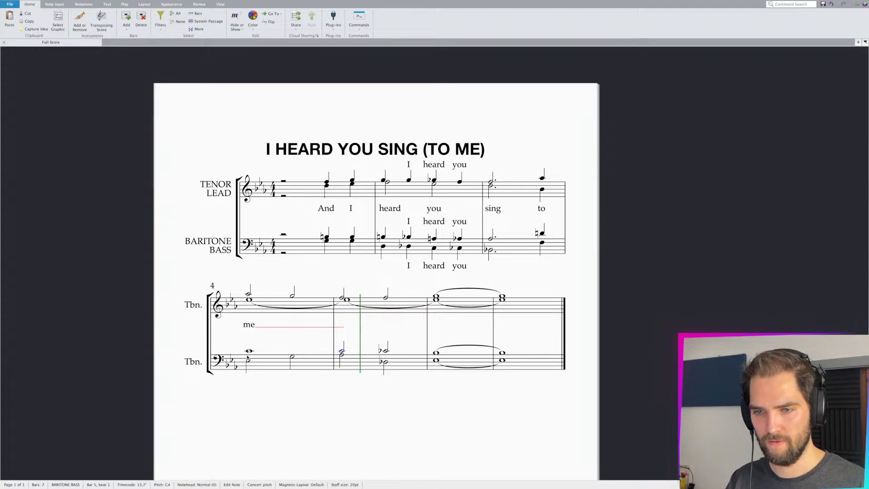
{"action": "left_click", "coordinate": [249, 351]}
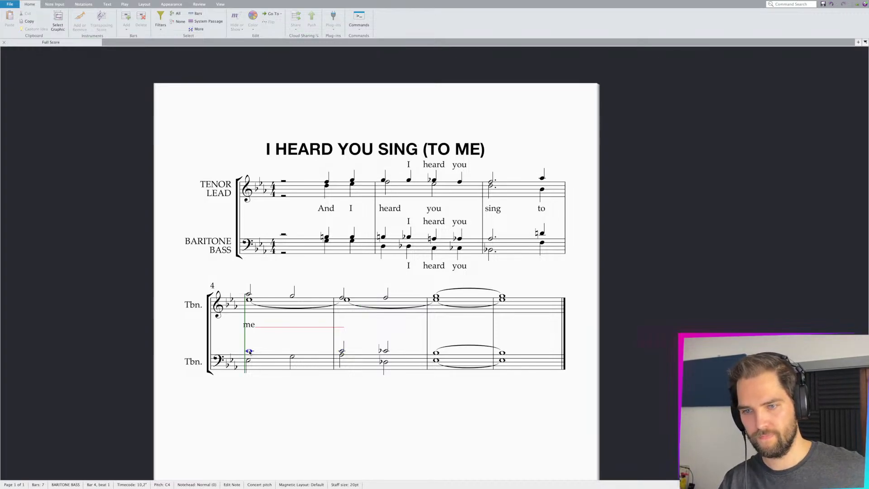
{"action": "key", "text": "p"}
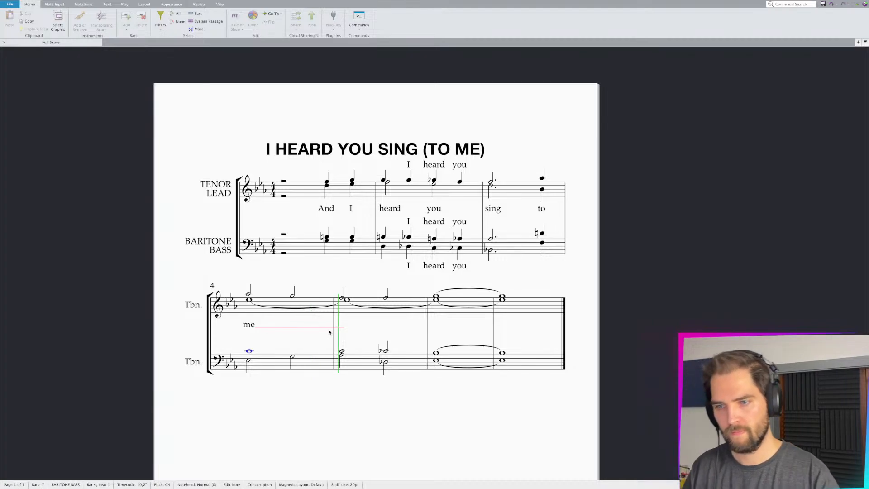
- Set the baritone's half note on beat 1 of bar 5 to C-flat 4 and play back the ending
{"action": "key", "text": "Escape"}
{"action": "left_click", "coordinate": [342, 351]}
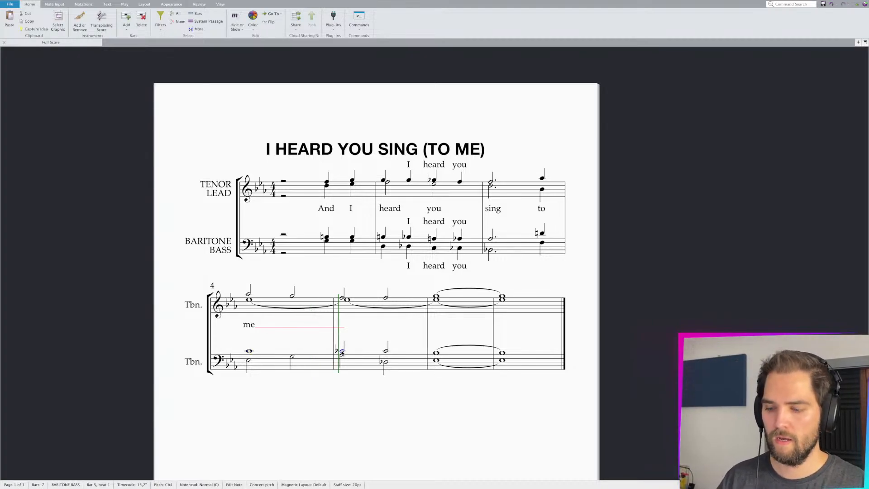
{"action": "key", "text": "p"}
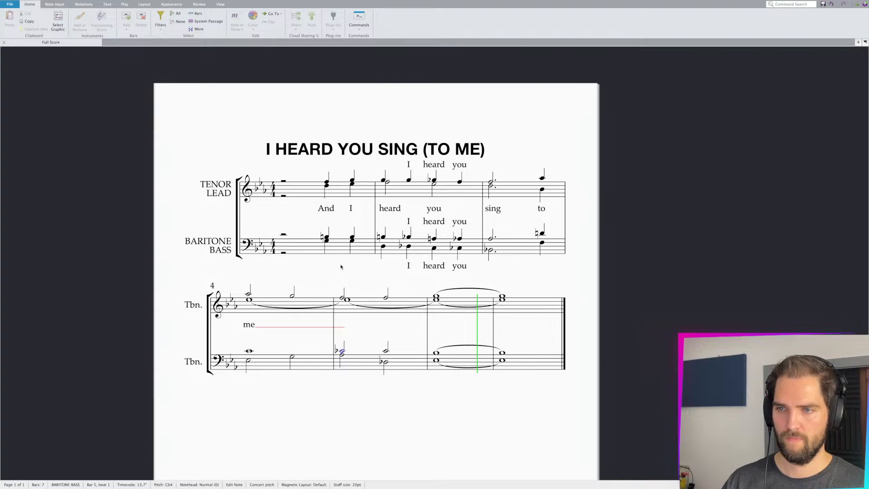
{"action": "key", "text": "space"}
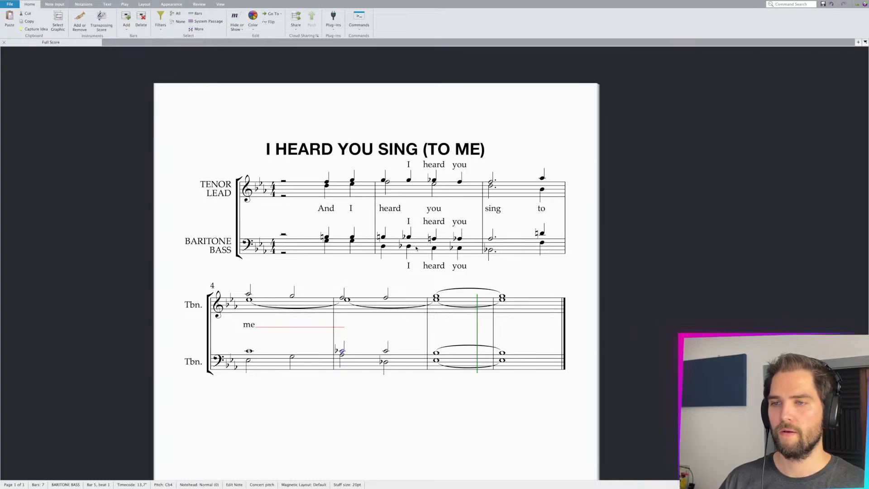
- Change beat 3 of bar 2 to A-flat 3 for the baritone and G4 for the tenor
{"action": "left_click", "coordinate": [434, 239]}
{"action": "key", "text": "KP_9"}
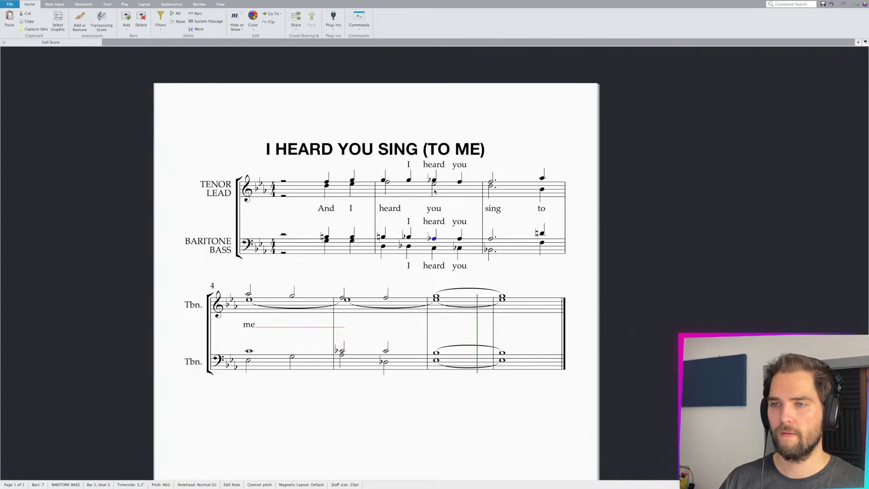
{"action": "left_click", "coordinate": [435, 180]}
{"action": "key", "text": "KP_9"}
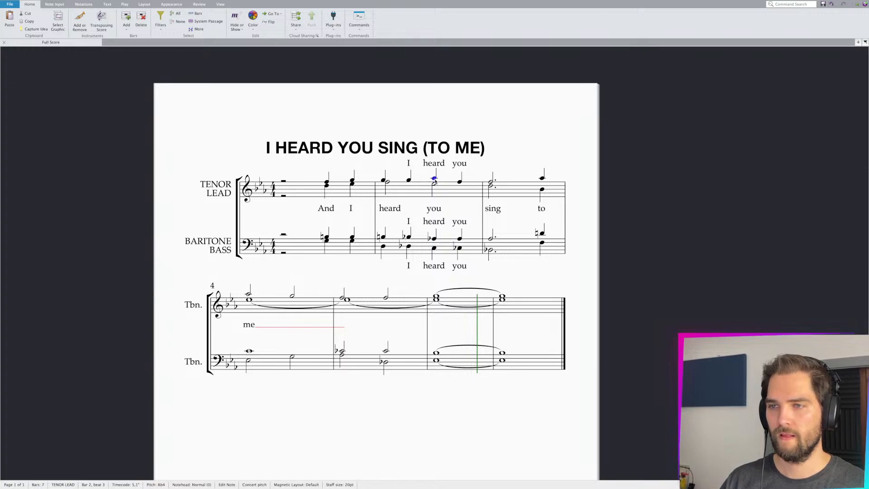
- Play back bar 2 repeatedly to check the chords under "I heard you"
{"action": "left_click", "coordinate": [461, 182]}
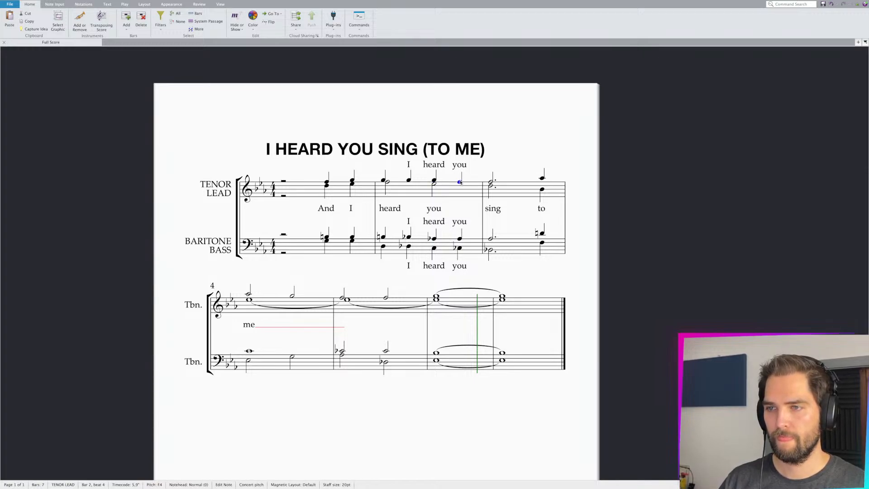
{"action": "key", "text": "p"}
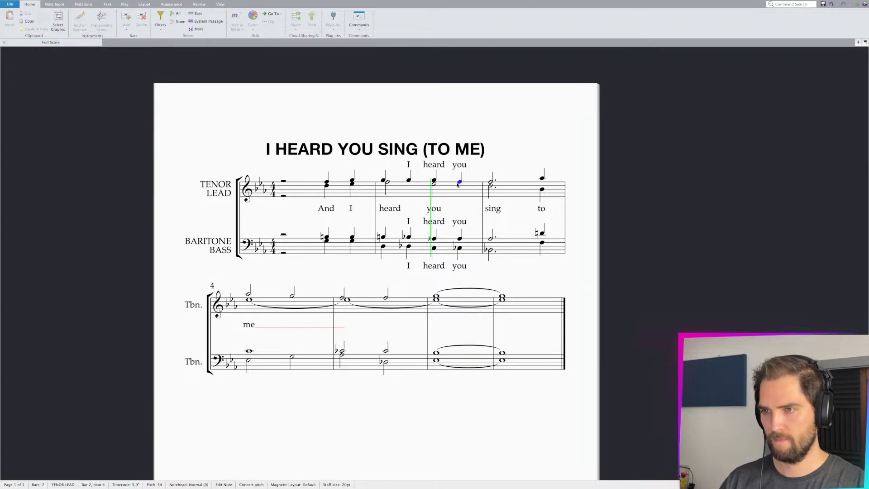
{"action": "left_click", "coordinate": [434, 181]}
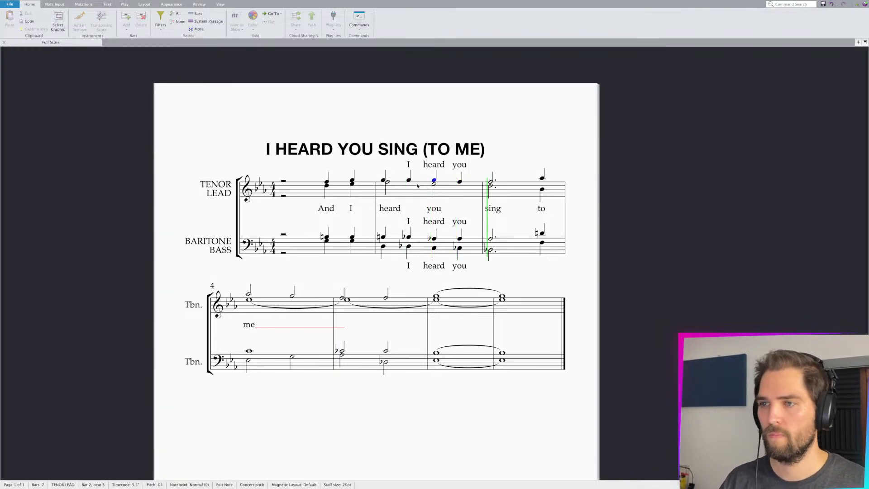
{"action": "left_click", "coordinate": [383, 180]}
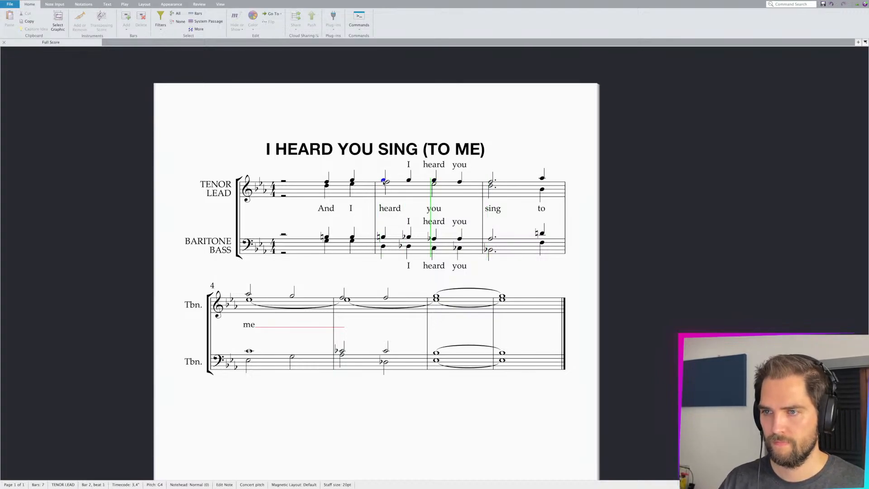
{"action": "key", "text": "space"}
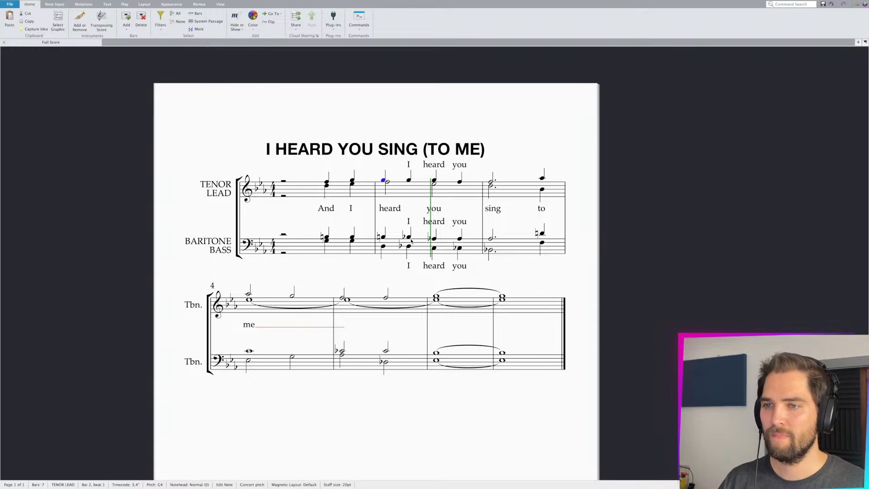
{"action": "left_click", "coordinate": [383, 236]}
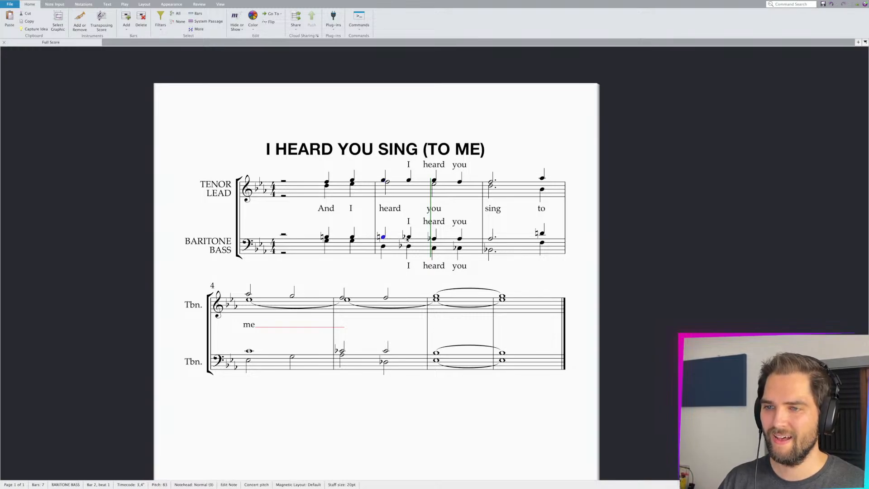
{"action": "key", "text": "Escape"}
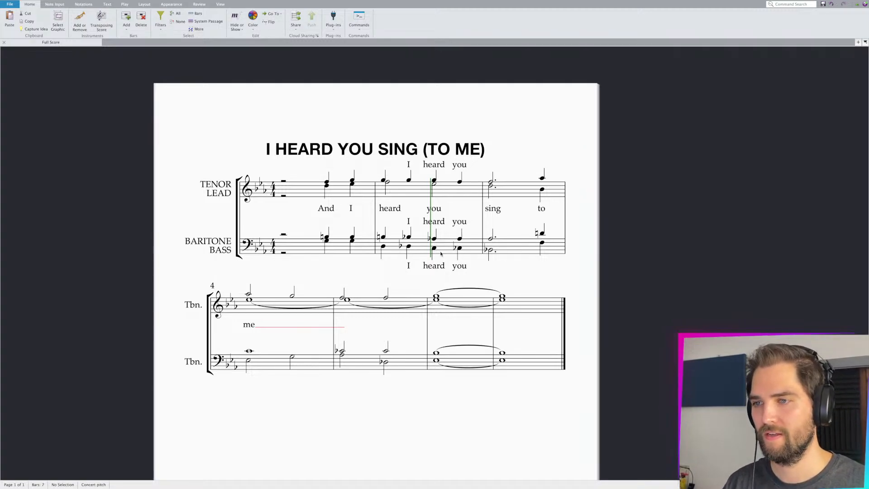
- Raise the baritone's notes on beats 3 and 4 of bar 2 to A3, and the tenor's beat 4 to G-flat 4
{"action": "left_click", "coordinate": [434, 239]}
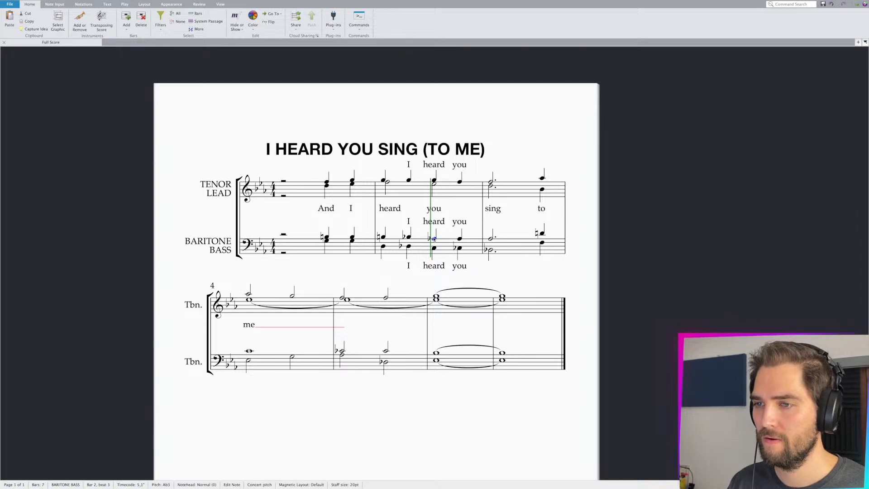
{"action": "left_click", "coordinate": [460, 239]}
{"action": "key", "text": "KP_7"}
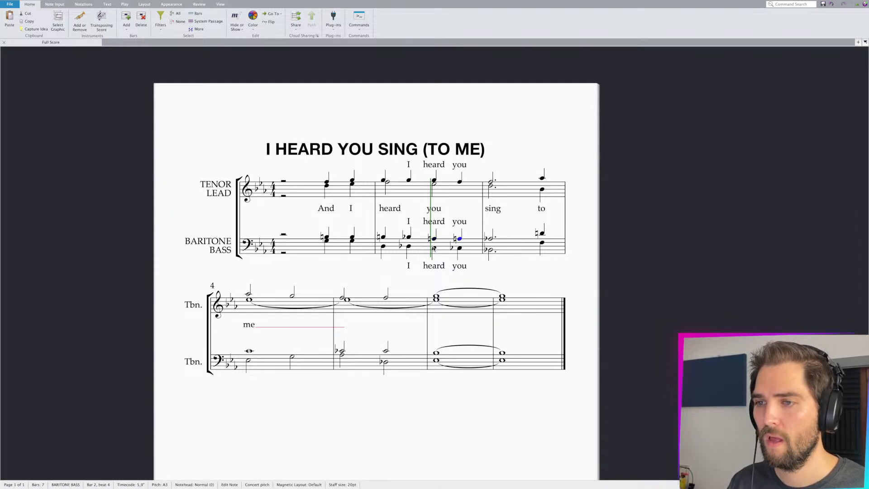
{"action": "left_click", "coordinate": [446, 245]}
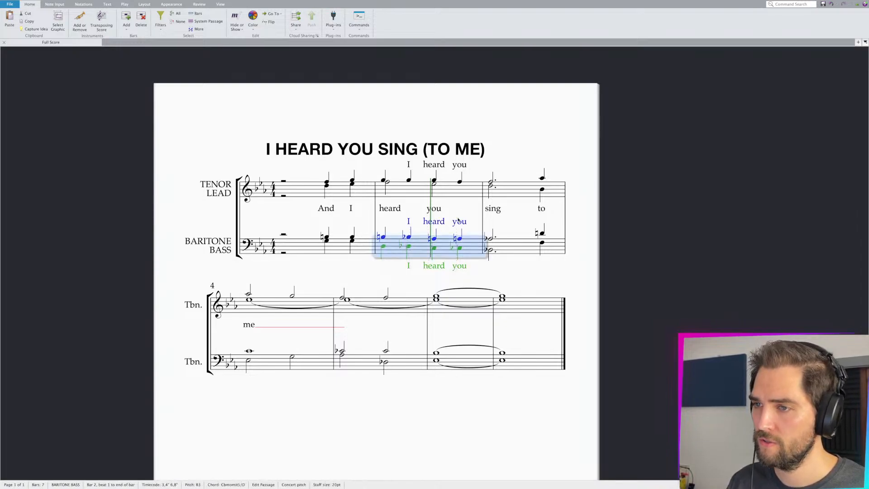
{"action": "left_click", "coordinate": [460, 183]}
{"action": "key", "text": "Left"}
{"action": "left_click", "coordinate": [460, 182]}
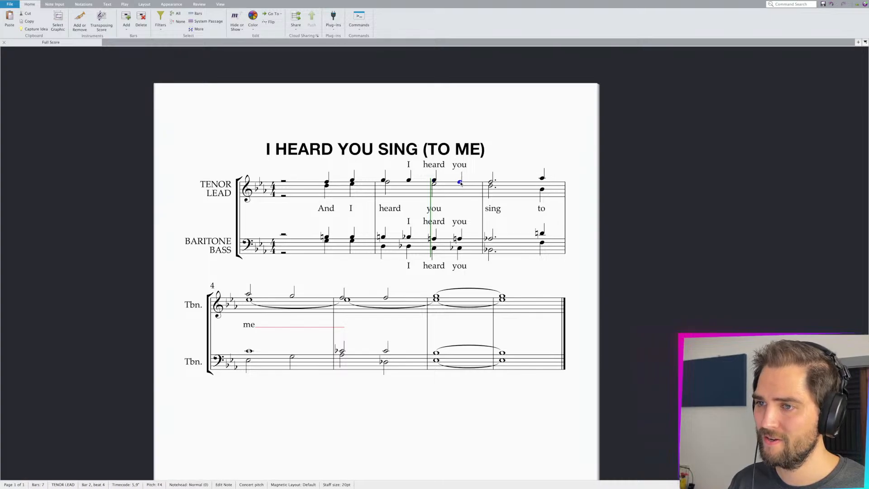
{"action": "key", "text": "KP_7"}
- Respell the baritone's beat 4 note in bar 2 as B-double-flat 3 and set its beat 3 note back to A3
{"action": "left_click", "coordinate": [460, 239]}
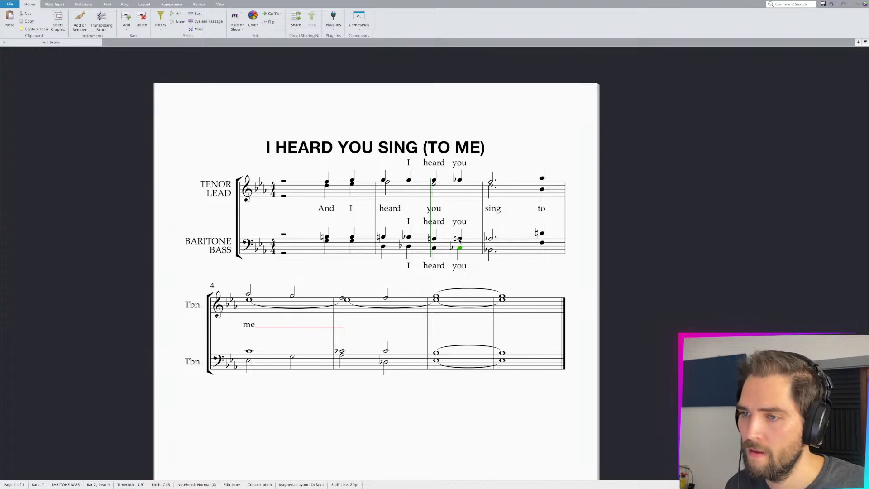
{"action": "left_click", "coordinate": [459, 248]}
{"action": "left_click", "coordinate": [434, 240]}
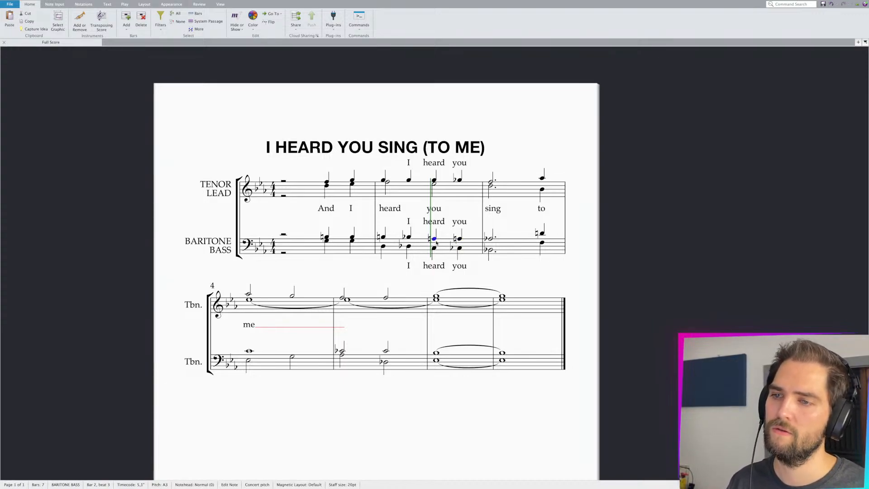
{"action": "left_click", "coordinate": [459, 237]}
{"action": "key", "text": "Up"}
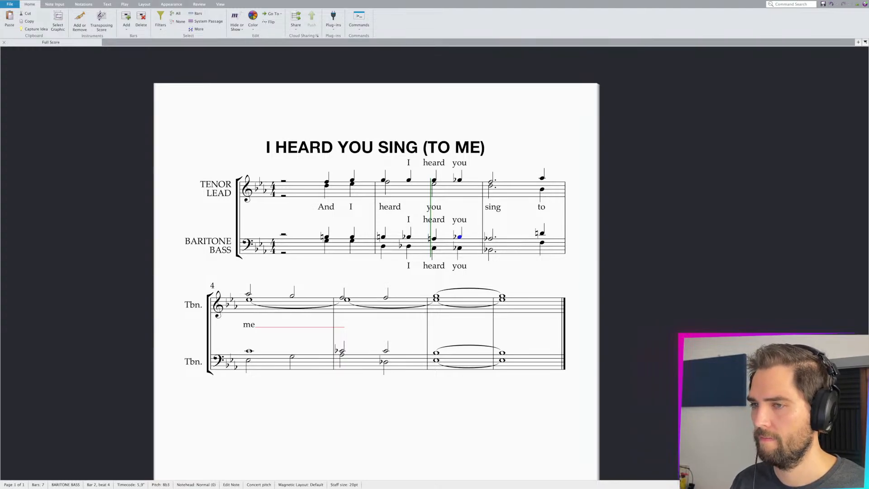
{"action": "key", "text": "shift+Page_Down"}
{"action": "scroll", "coordinate": [440, 233], "scroll_direction": "up", "scroll_amount": 3}
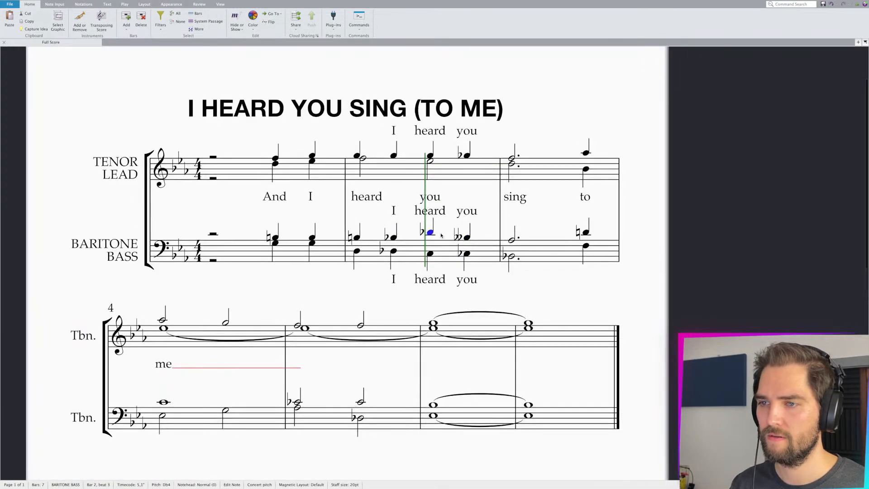
{"action": "left_click", "coordinate": [434, 238]}
{"action": "key", "text": "Down"}
{"action": "key", "text": "7"}
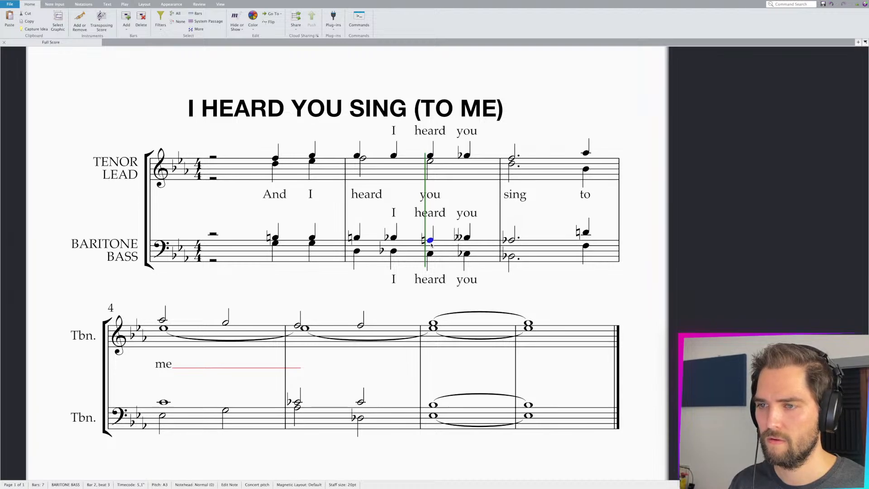
- Add a tiny text annotation reading "A= Bbb" above the baritone's notes on beats 3 and 4 of bar 2
{"action": "left_click", "coordinate": [454, 285]}
{"action": "scroll", "coordinate": [454, 285], "scroll_direction": "up", "scroll_amount": 2}
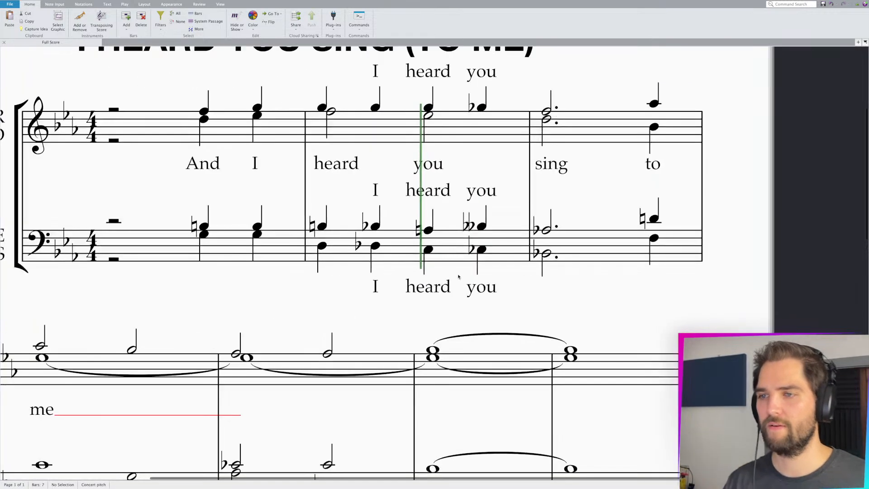
{"action": "right_click", "coordinate": [446, 213]}
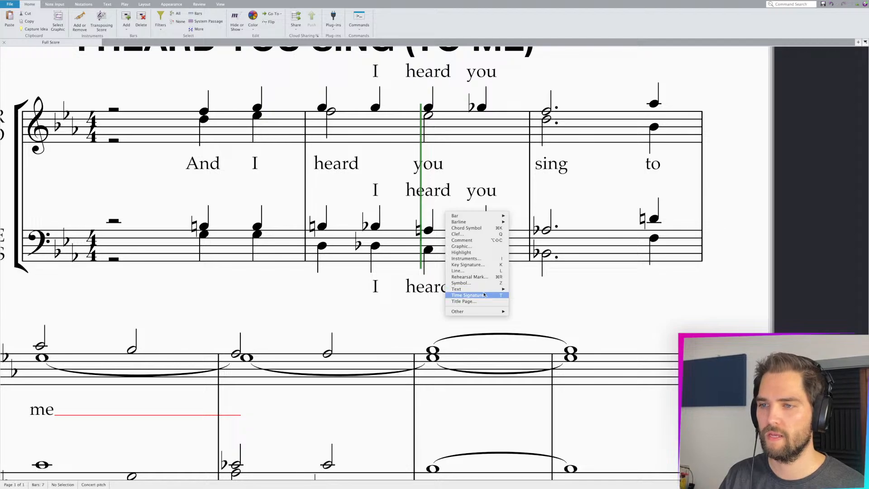
{"action": "mouse_move", "coordinate": [475, 289]}
{"action": "mouse_move", "coordinate": [551, 307]}
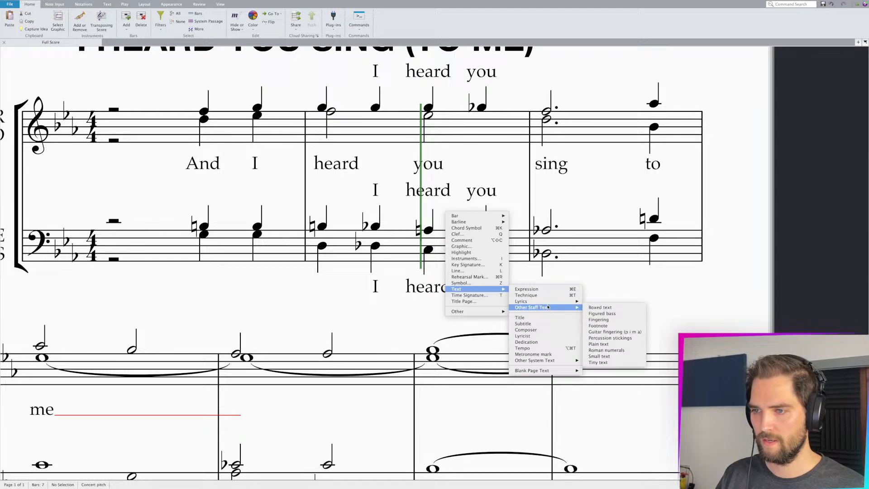
{"action": "left_click", "coordinate": [608, 362]}
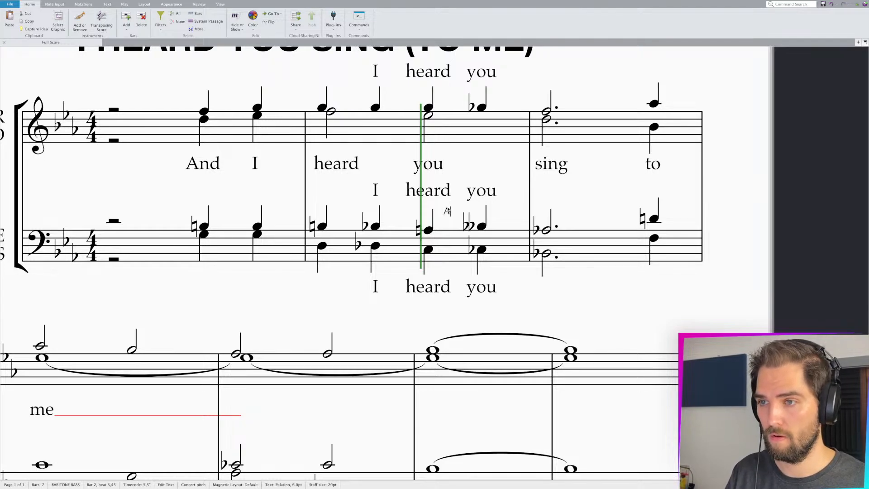
{"action": "type", "text": "="}
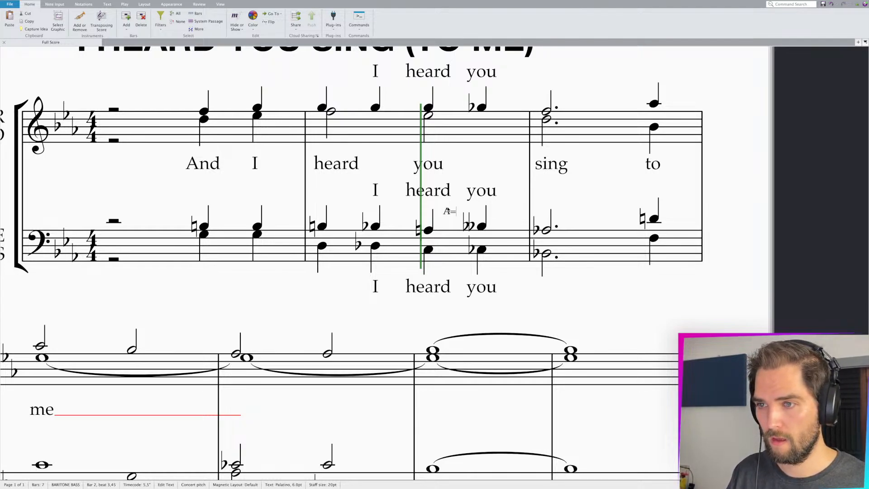
{"action": "type", "text": "Cb"}
{"action": "key", "text": "BackSpace"}
{"action": "key", "text": "BackSpace"}
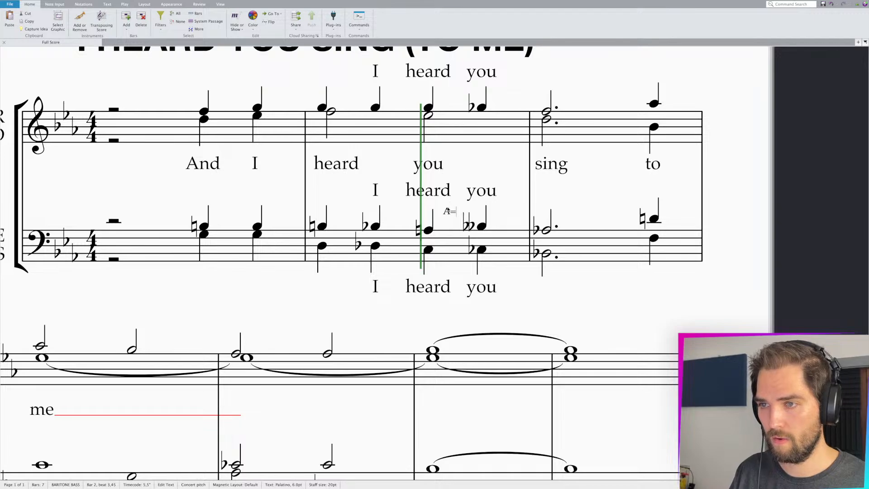
{"action": "key", "text": "BackSpace"}
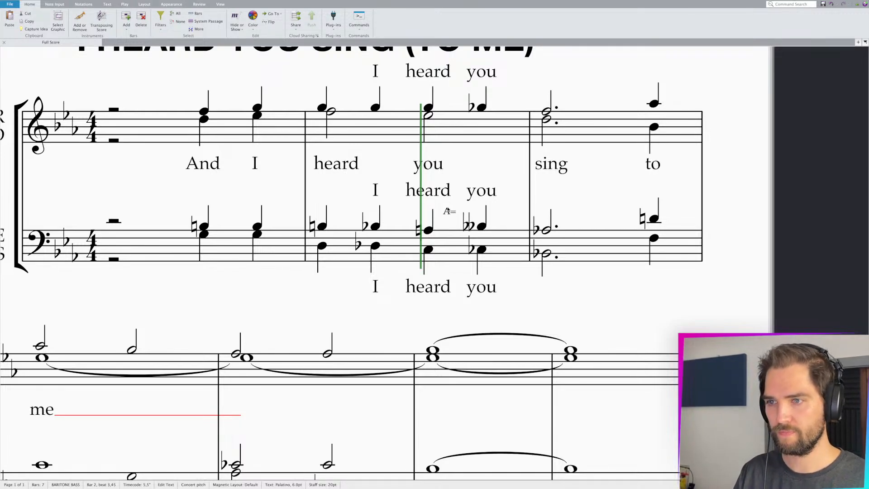
{"action": "type", "text": "Bb"}
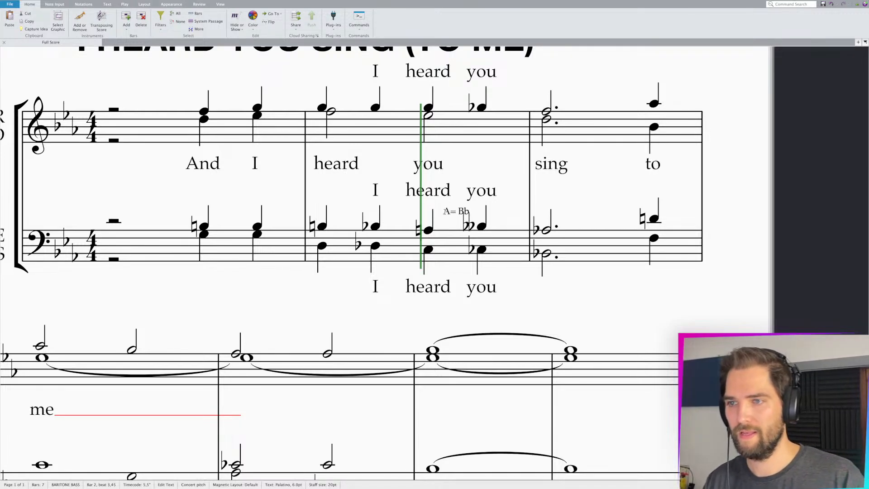
{"action": "type", "text": "b"}
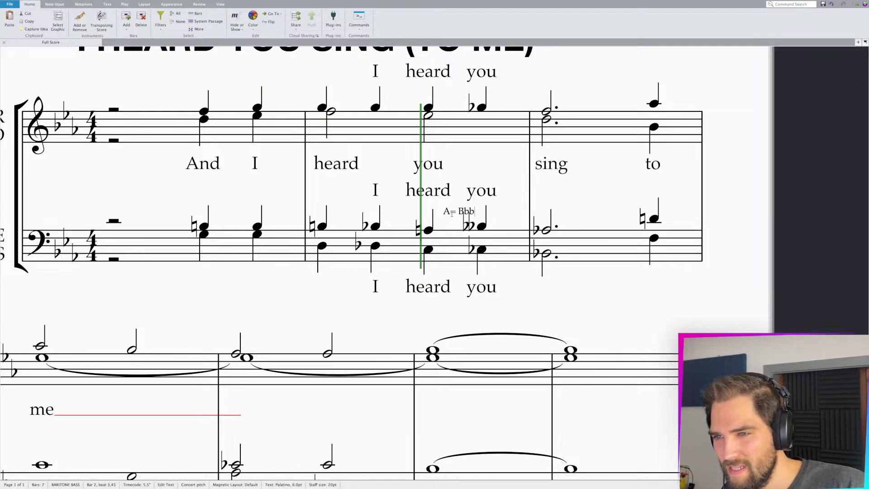
{"action": "left_click", "coordinate": [459, 261]}
- Delete the "I heard you" lyrics above the baritone staff and reposition the "A= Bbb" annotation in the space between the staves
{"action": "left_click", "coordinate": [454, 234]}
{"action": "mouse_move", "coordinate": [454, 238]}
{"action": "left_mouse_down"}
{"action": "mouse_move", "coordinate": [451, 225]}
{"action": "mouse_move", "coordinate": [437, 284]}
{"action": "mouse_move", "coordinate": [450, 221]}
{"action": "left_mouse_up"}
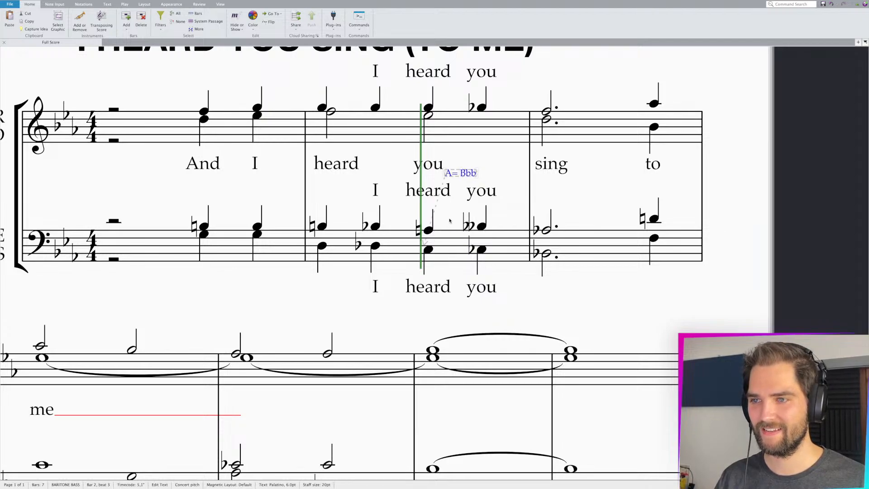
{"action": "key", "text": "ctrl+minus"}
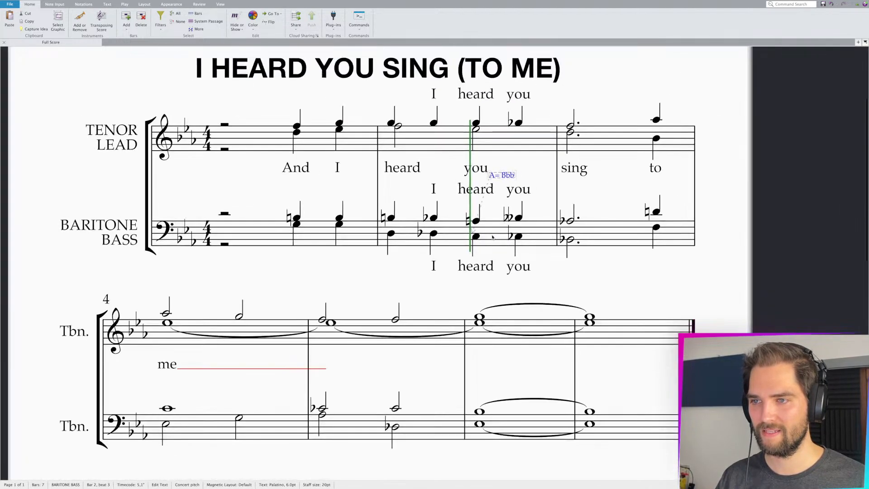
{"action": "left_click", "coordinate": [497, 241]}
{"action": "left_click_drag", "start_coordinate": [497, 242], "coordinate": [497, 245]}
{"action": "key", "text": "Escape"}
{"action": "left_click_drag", "start_coordinate": [500, 186], "coordinate": [508, 205]}
{"action": "left_click", "coordinate": [481, 199]}
{"action": "left_click_drag", "start_coordinate": [409, 196], "coordinate": [515, 207]}
{"action": "key", "text": "Delete"}
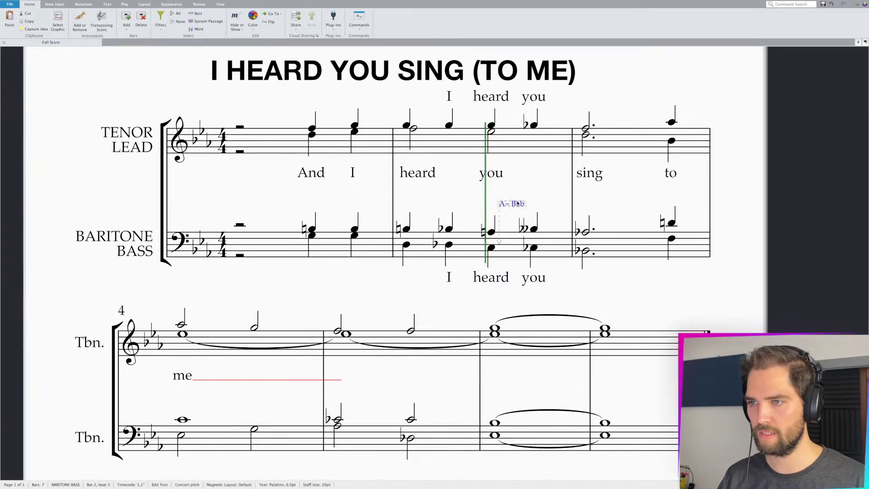
{"action": "key", "text": "Escape"}
- Play back the tag from the bass's first note in bar 1 to check the harmonies
{"action": "left_click", "coordinate": [312, 235]}
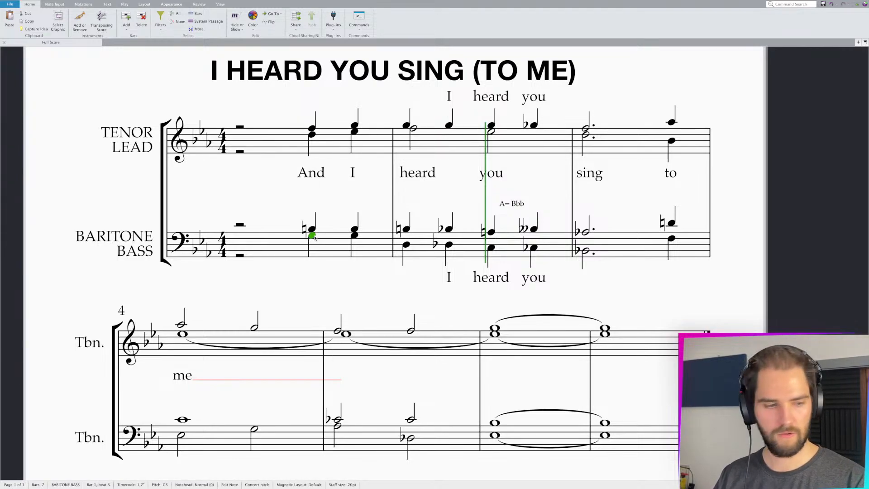
{"action": "key", "text": "p"}
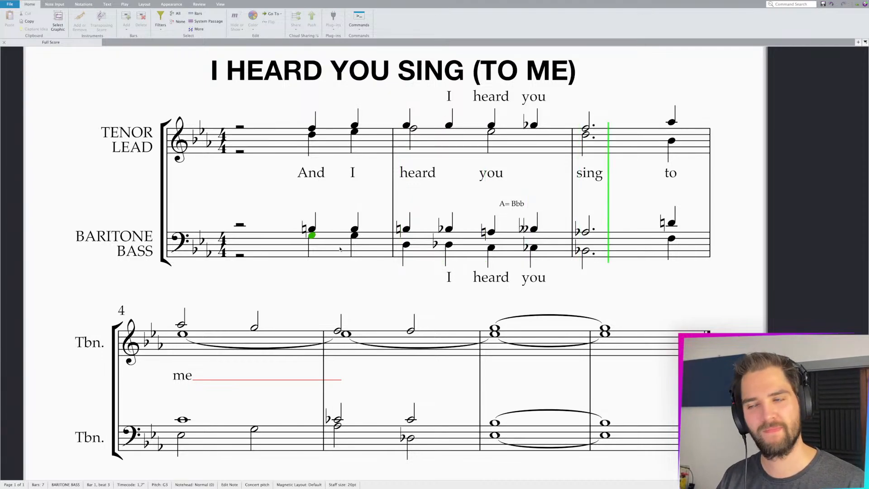
{"action": "key", "text": "space"}
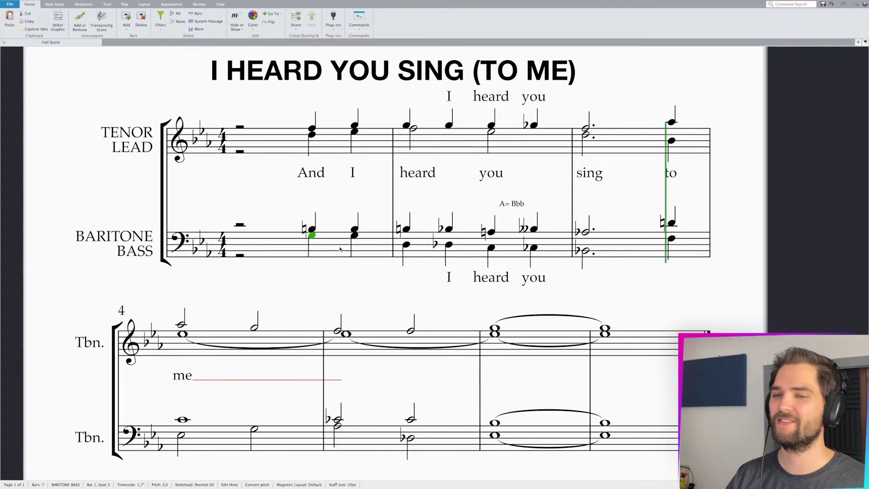
{"action": "key", "text": "Escape"}
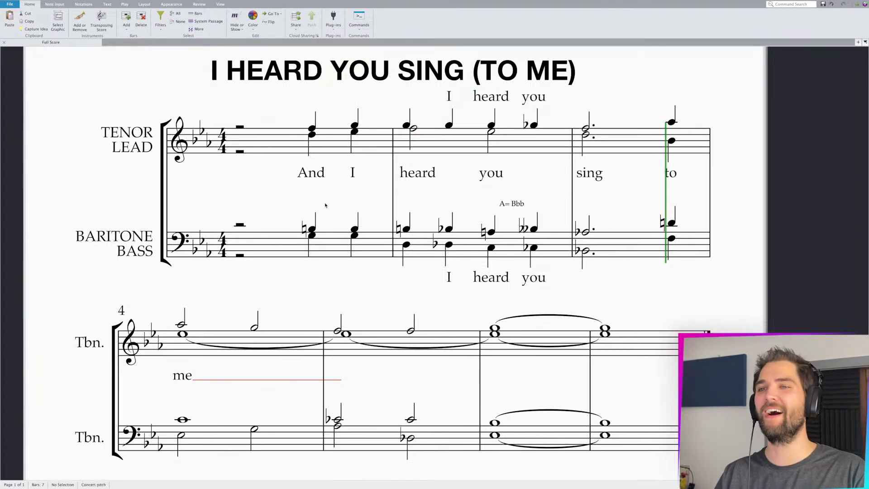
- Lower the baritone's beat 3 note in bar 1 to A-flat 3 and the bass's beat 3 note to B-flat 2
{"action": "left_click", "coordinate": [311, 228]}
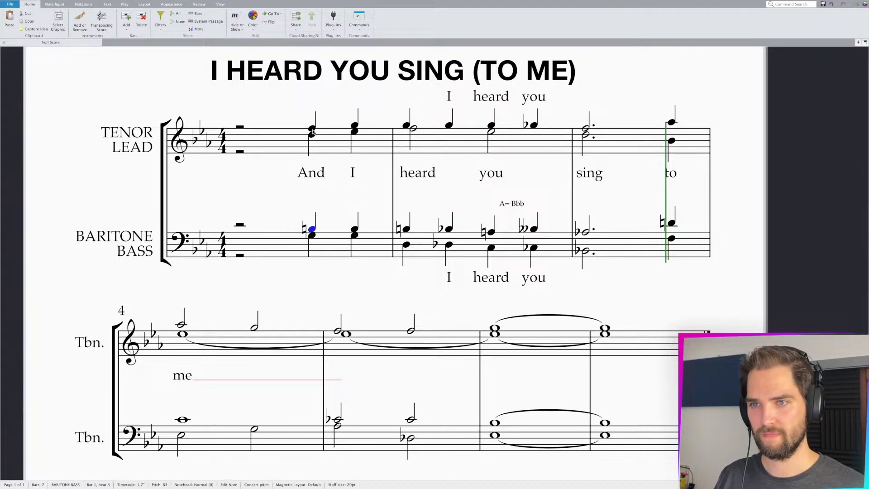
{"action": "left_click", "coordinate": [313, 239]}
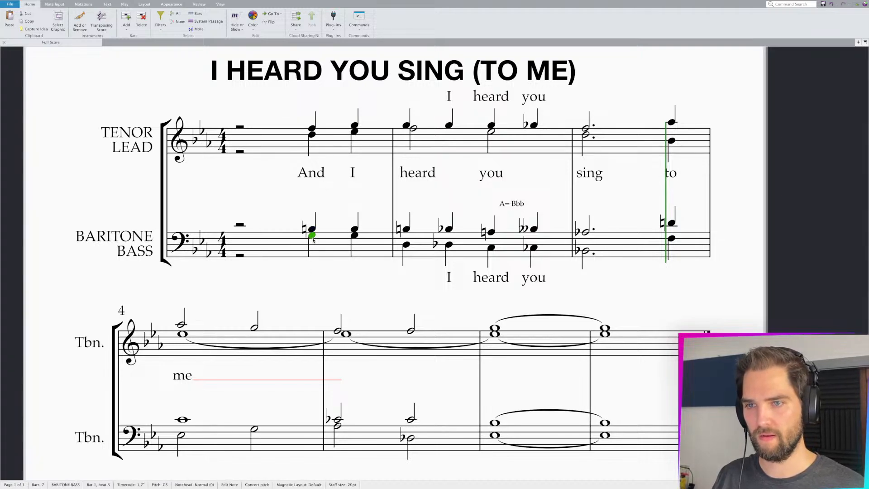
{"action": "left_click", "coordinate": [312, 230]}
{"action": "key", "text": "Down"}
{"action": "left_click", "coordinate": [312, 239]}
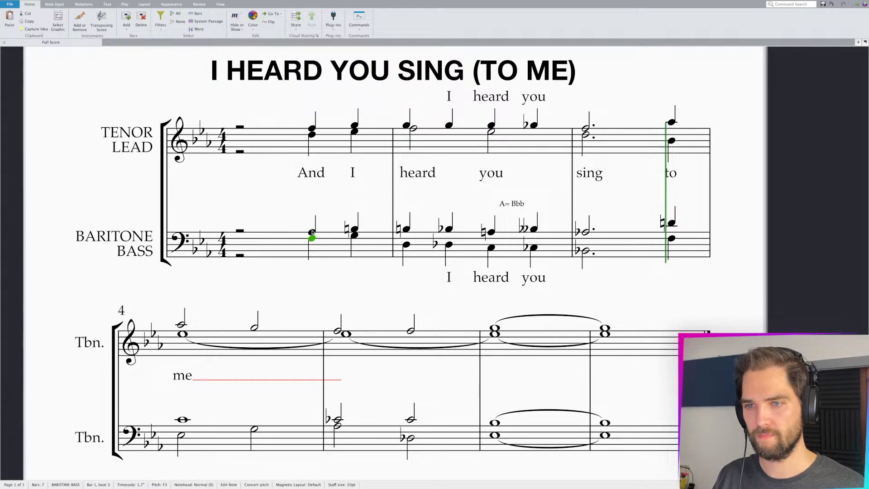
{"action": "left_click", "coordinate": [312, 232]}
{"action": "left_click", "coordinate": [313, 129]}
{"action": "left_click", "coordinate": [312, 232]}
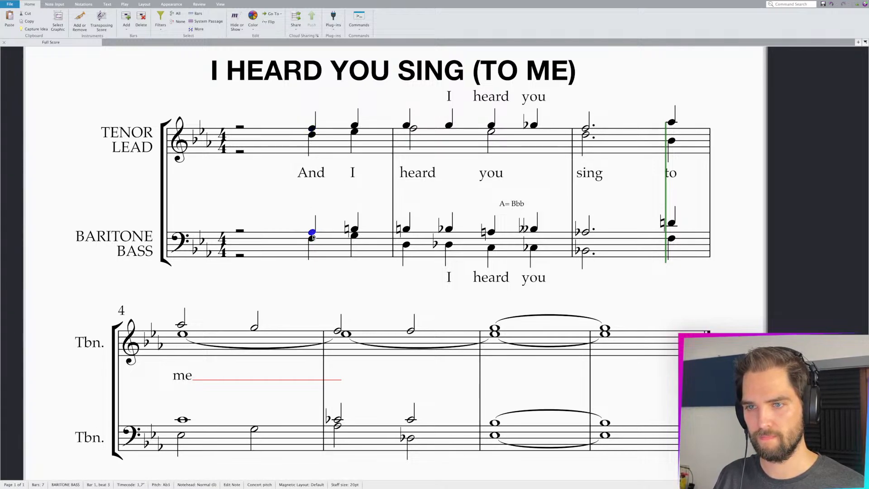
{"action": "left_click", "coordinate": [312, 238]}
{"action": "left_click", "coordinate": [312, 232]}
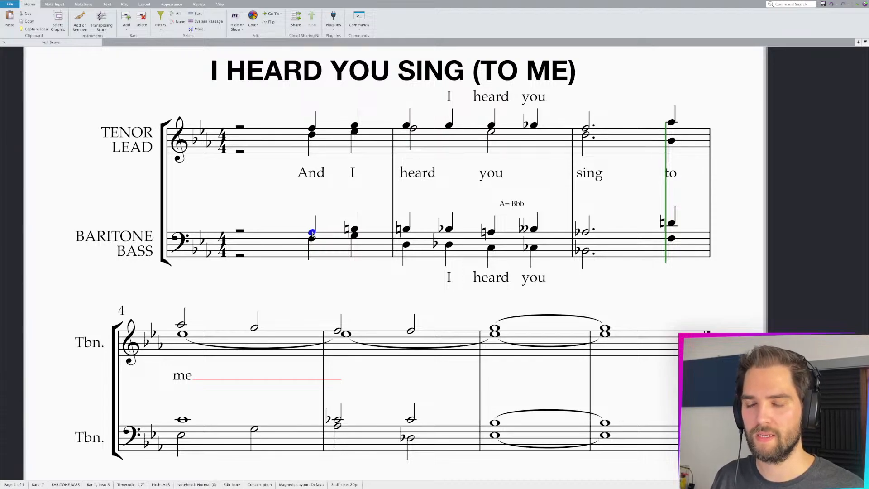
{"action": "left_click_drag", "start_coordinate": [312, 234], "coordinate": [311, 252]}
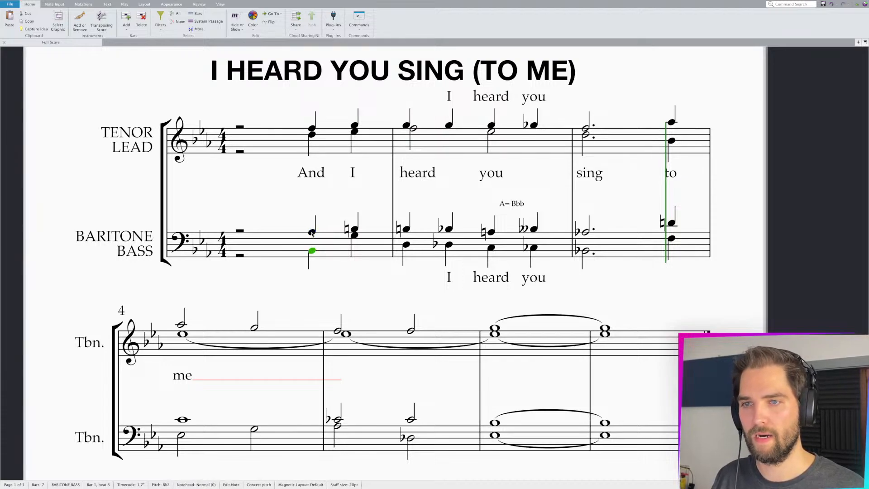
{"action": "left_click", "coordinate": [312, 232]}
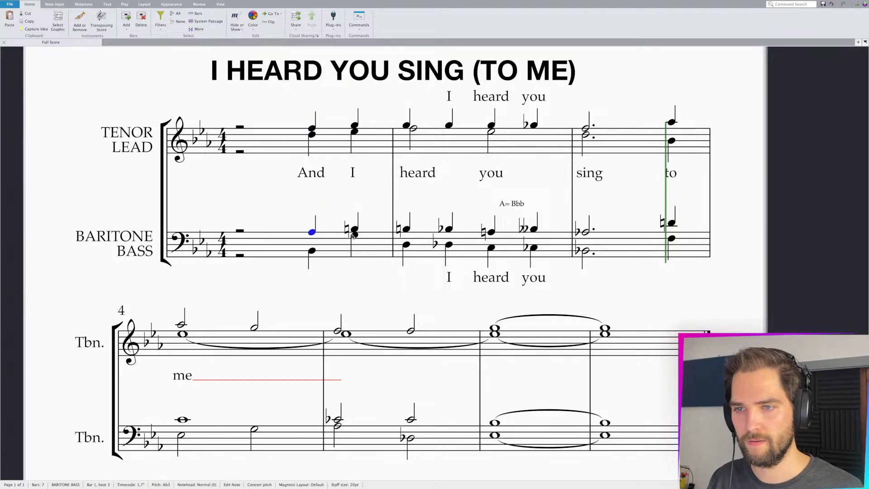
- Lower the bass's beat 4 note in bar 1 to C3 and the baritone's beat 4 note to A-flat 3
{"action": "left_click_drag", "start_coordinate": [354, 234], "coordinate": [352, 252]}
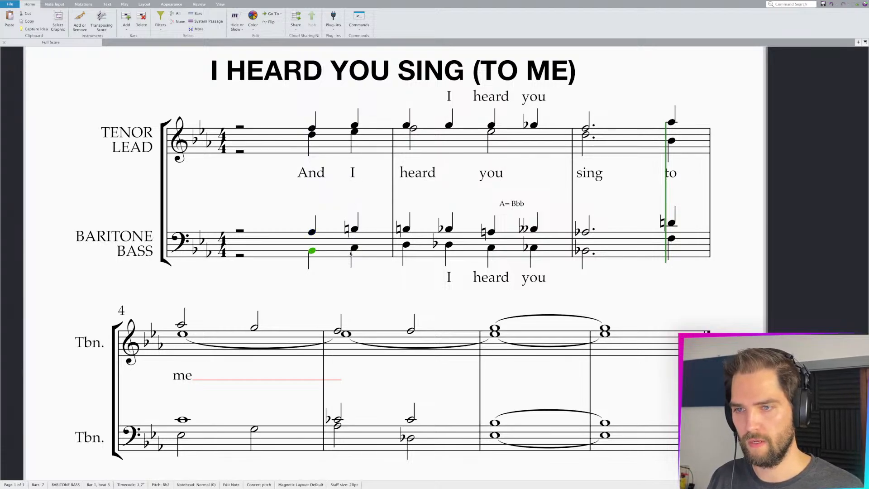
{"action": "left_click", "coordinate": [353, 229]}
{"action": "key", "text": "Down"}
{"action": "key", "text": "Down"}
{"action": "key", "text": "Down"}
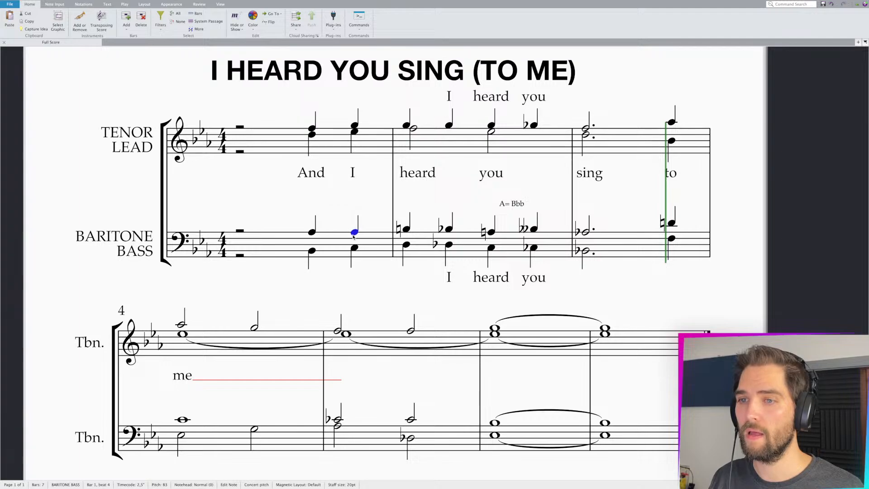
{"action": "left_click", "coordinate": [353, 124]}
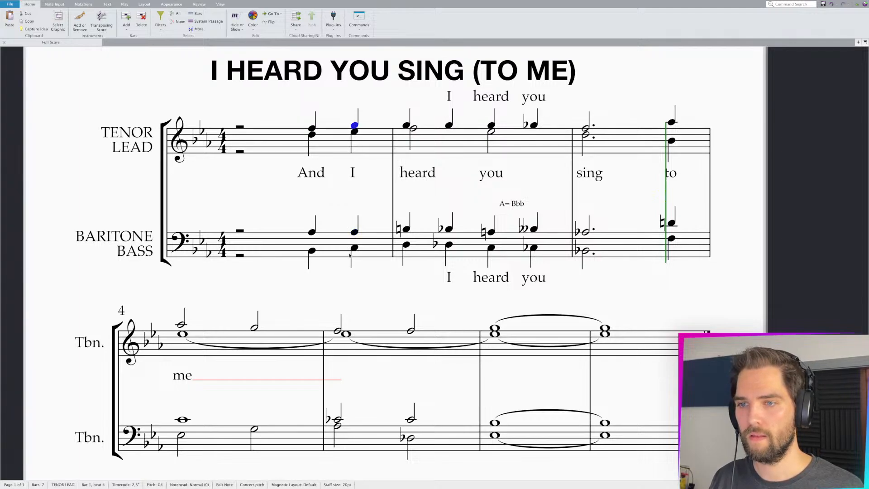
{"action": "left_click", "coordinate": [354, 248]}
{"action": "left_click", "coordinate": [354, 232]}
{"action": "left_click", "coordinate": [354, 125]}
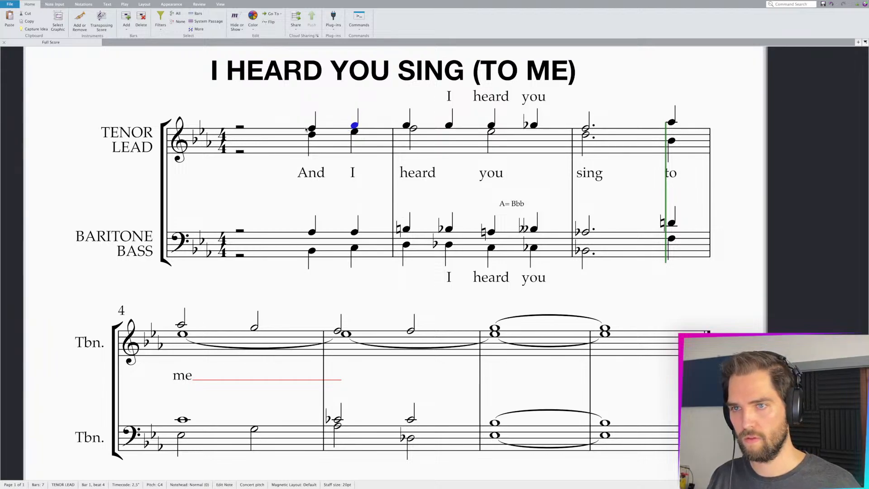
- Play back the opening from bar 1 and lower the tenor's beat 4 note in bar 1 to F4
{"action": "left_click", "coordinate": [312, 130]}
{"action": "key", "text": "space"}
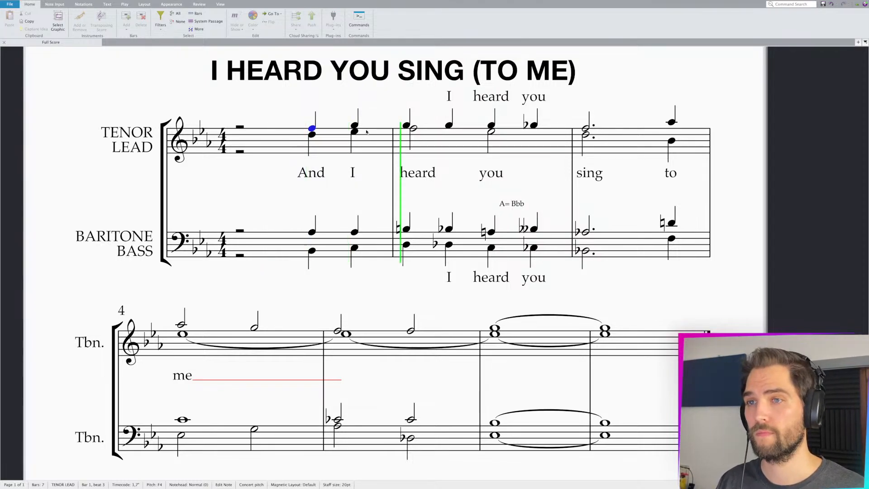
{"action": "key", "text": "space"}
{"action": "left_click", "coordinate": [354, 126]}
{"action": "key", "text": "Down"}
{"action": "key", "text": "Down"}
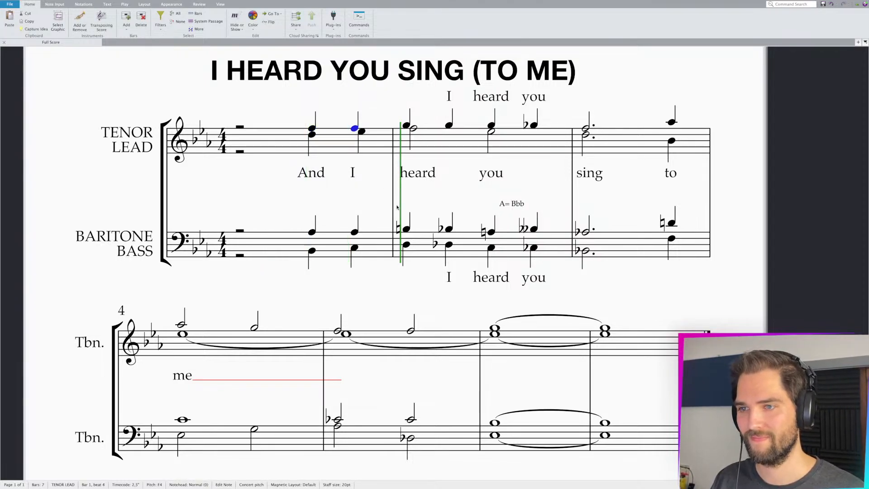
- Lower the baritone's beat 1 note in bar 2 to B-flat 3 and play back from there
{"action": "left_click", "coordinate": [406, 229]}
{"action": "key", "text": "Down"}
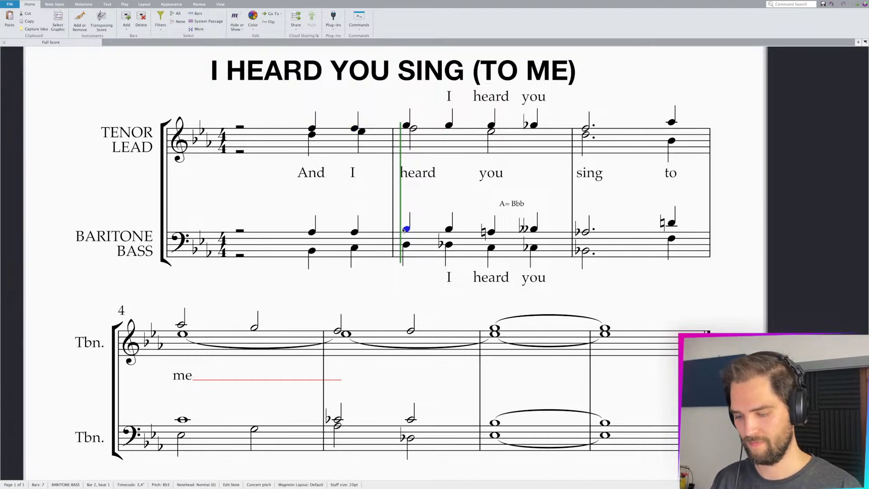
{"action": "key", "text": "space"}
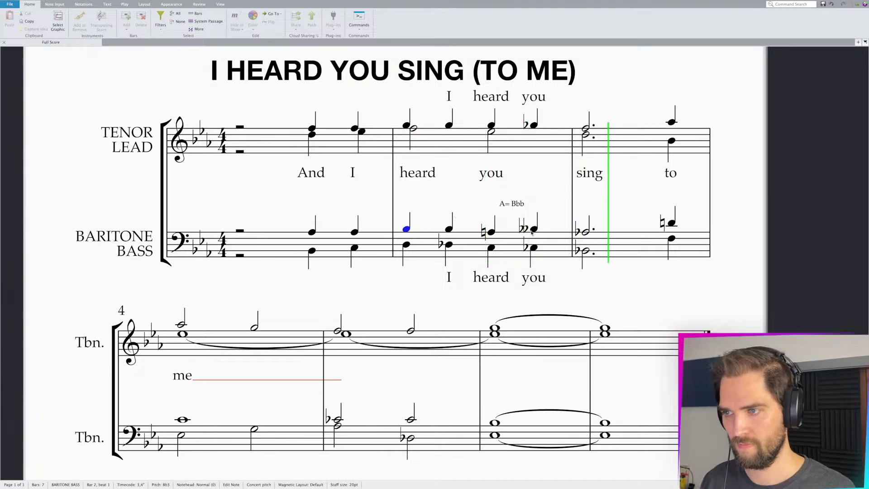
{"action": "key", "text": "space"}
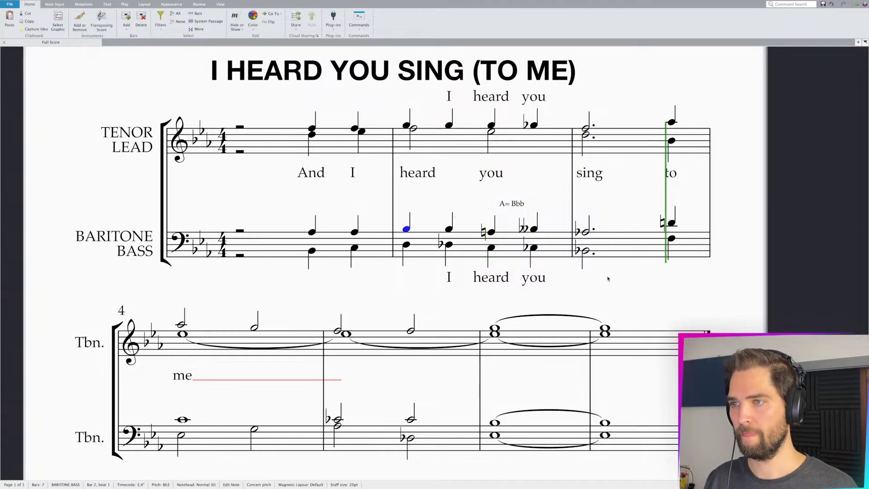
- Shorten the tenor's first note in bar 3 to a half note and add an A-flat 4 quarter note on beat 3
{"action": "key", "text": "Escape"}
{"action": "left_click", "coordinate": [587, 128]}
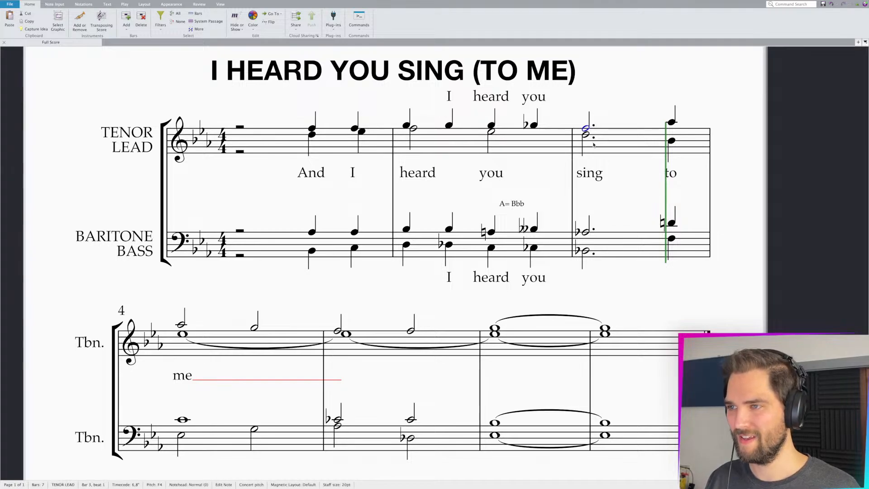
{"action": "left_click", "coordinate": [587, 231]}
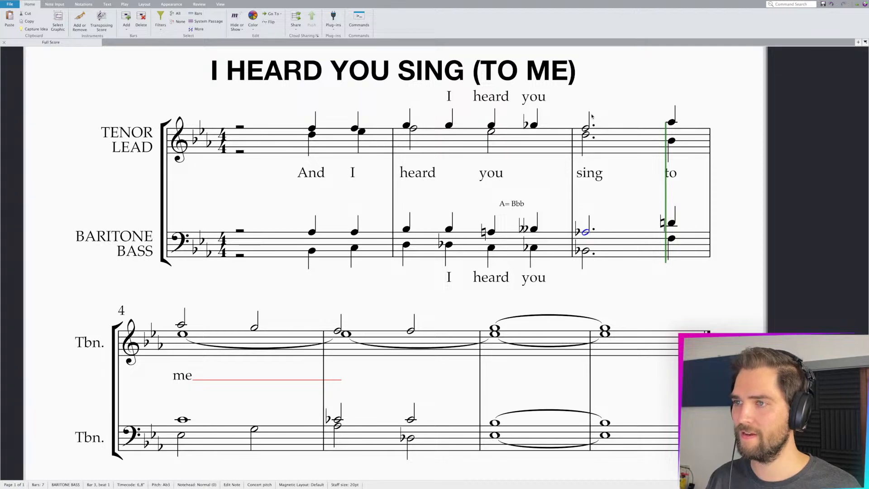
{"action": "left_click", "coordinate": [585, 129]}
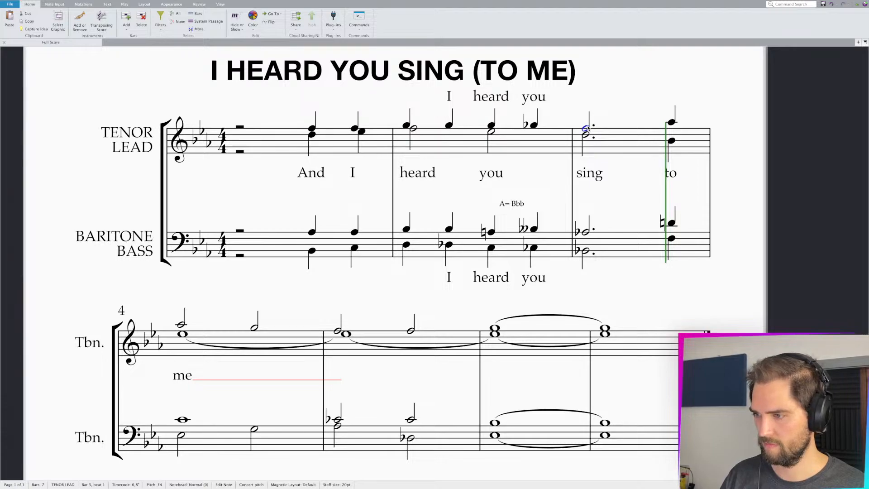
{"action": "key", "text": "period"}
{"action": "key", "text": "a"}
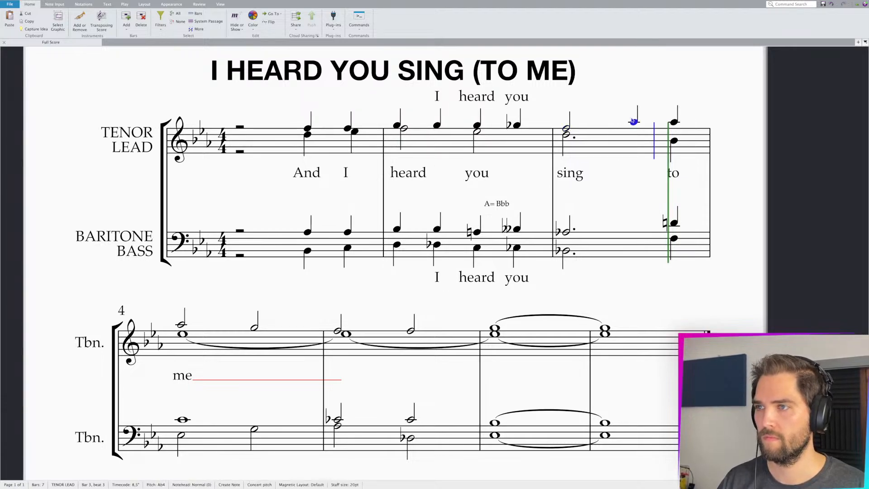
- Shorten the baritone's A-flat 3 in bar 3 to a half note and add a B-flat 3 quarter note on beat 3
{"action": "left_click", "coordinate": [566, 232]}
{"action": "key", "text": "period"}
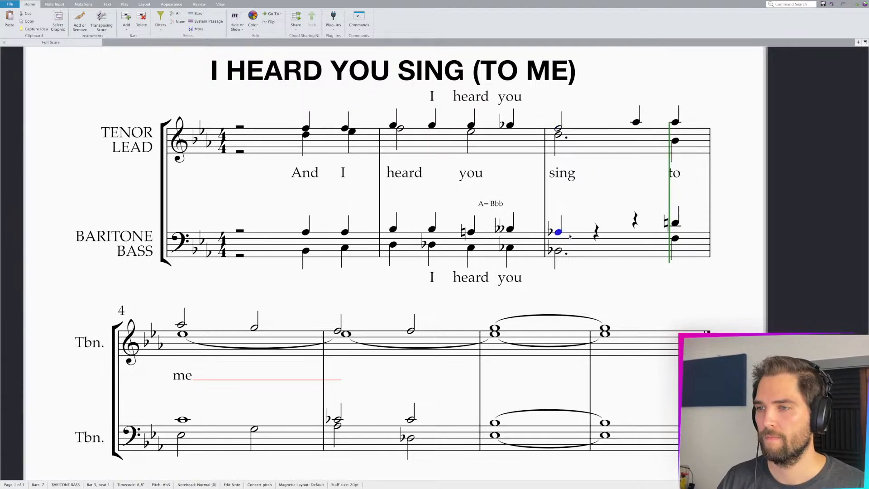
{"action": "key", "text": "b"}
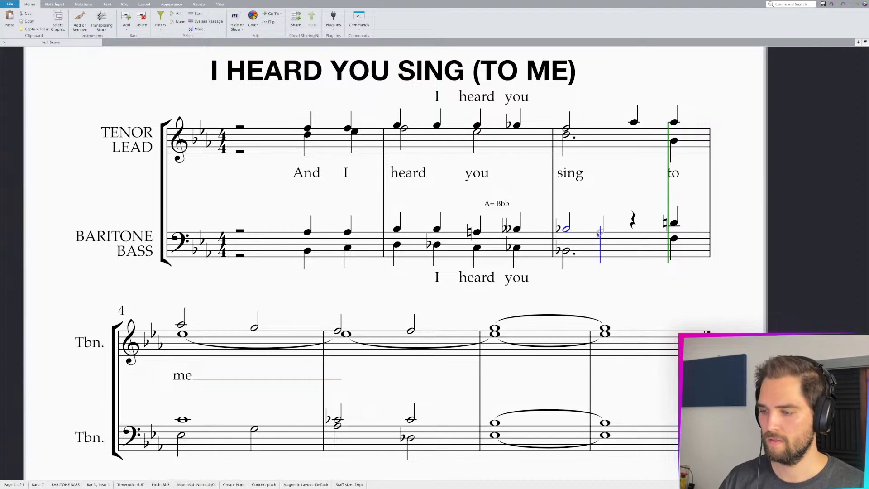
{"action": "key", "text": "b"}
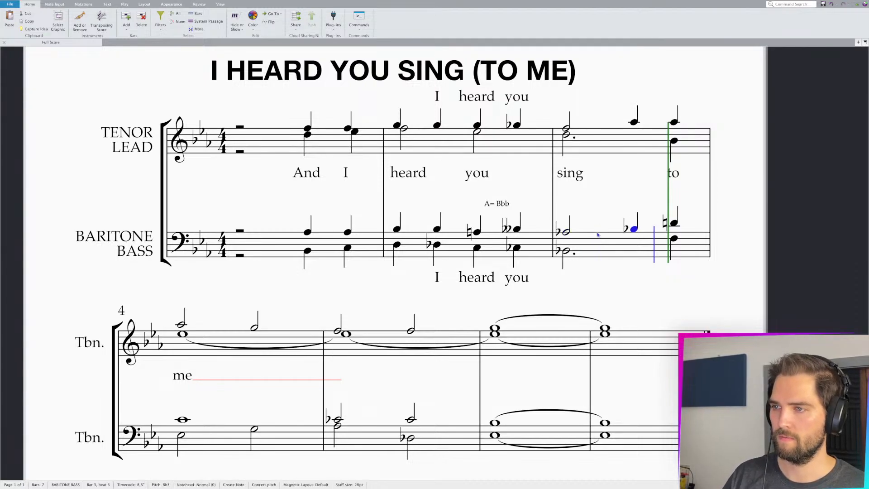
{"action": "key", "text": "Right"}
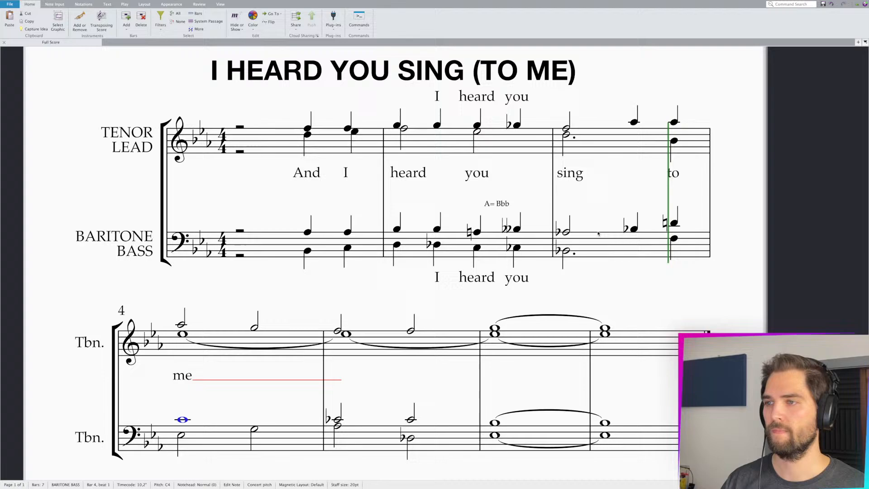
- Split the bass's dotted half in bar 3 into a half note and an F3 quarter on beat 3, and play back from bar 3
{"action": "left_click", "coordinate": [567, 251]}
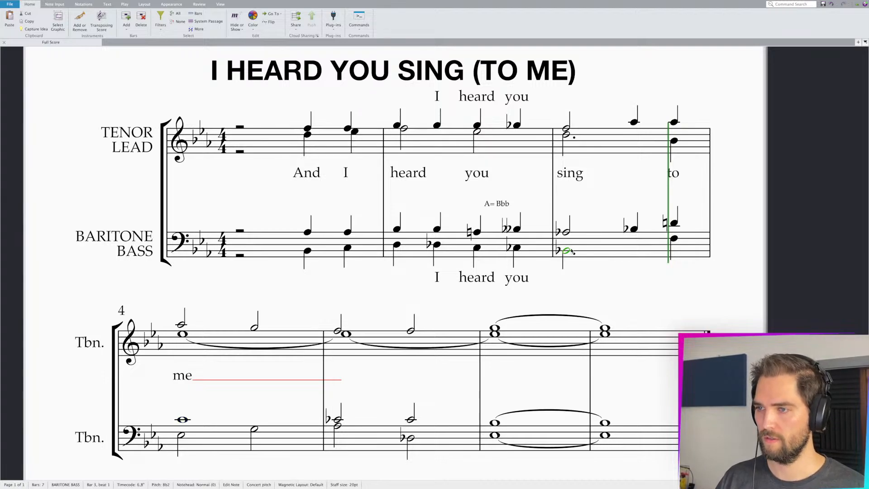
{"action": "key", "text": "f"}
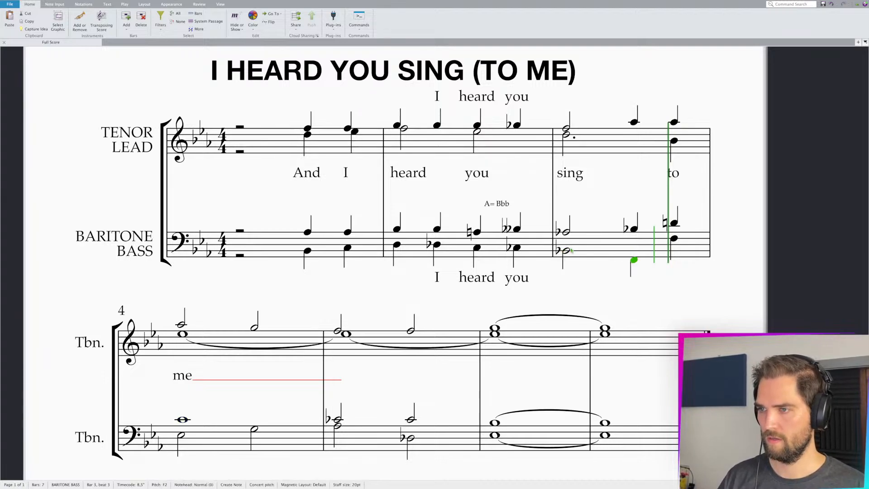
{"action": "key", "text": "ctrl+Up"}
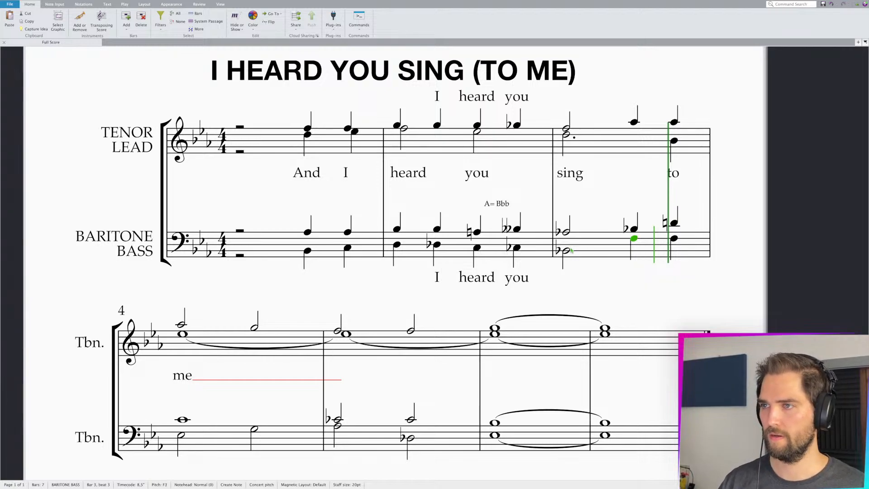
{"action": "key", "text": "Escape"}
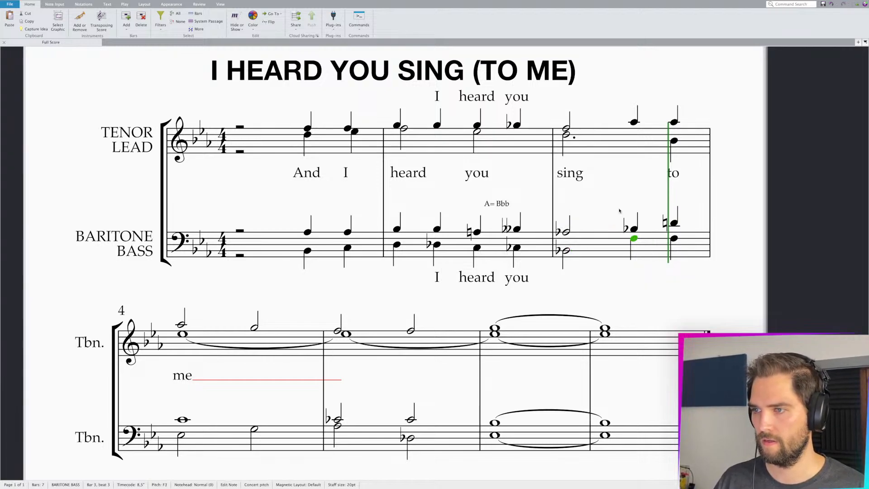
{"action": "key", "text": "Escape"}
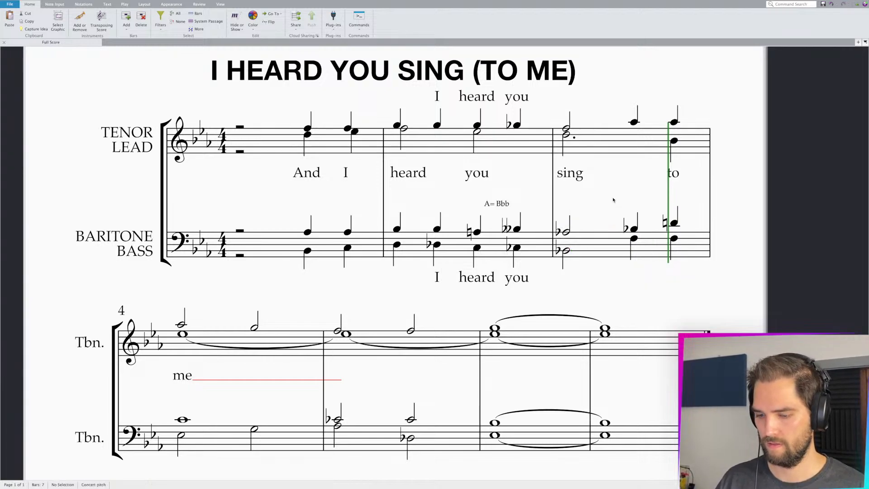
{"action": "left_click", "coordinate": [566, 232]}
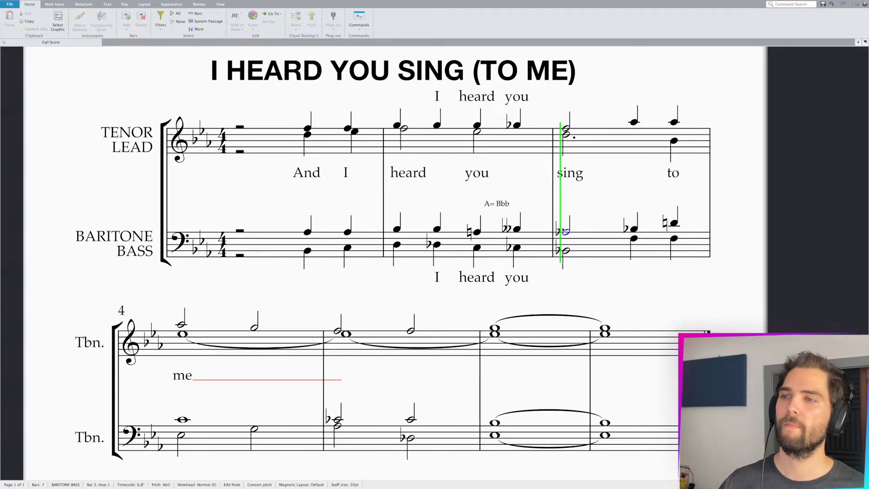
{"action": "key", "text": "space"}
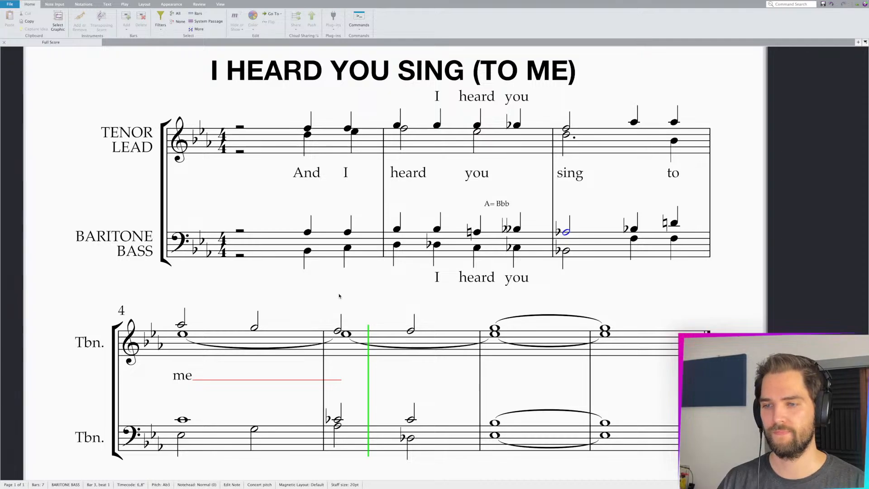
- Listen to the playback through the final bar, stop it and clear the note selection
{"action": "scroll", "coordinate": [377, 307], "scroll_direction": "down", "scroll_amount": 4}
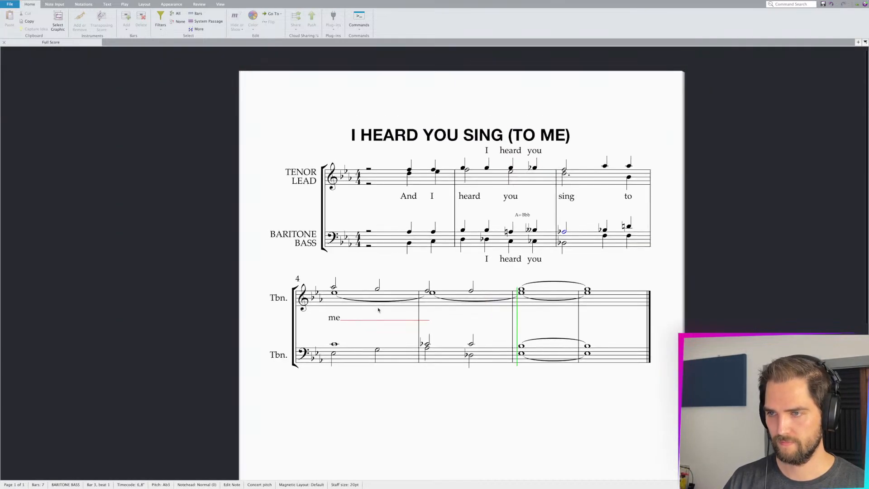
{"action": "scroll", "coordinate": [378, 309], "scroll_direction": "up", "scroll_amount": 3}
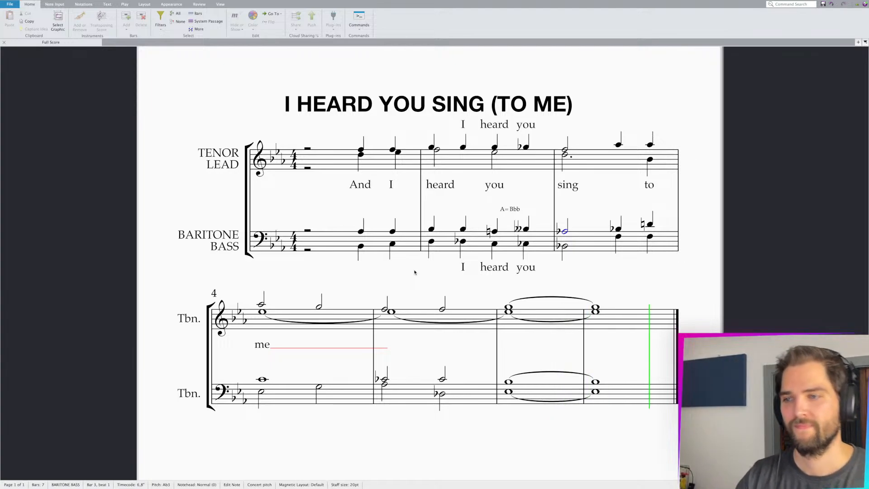
{"action": "key", "text": "space"}
{"action": "key", "text": "Escape"}
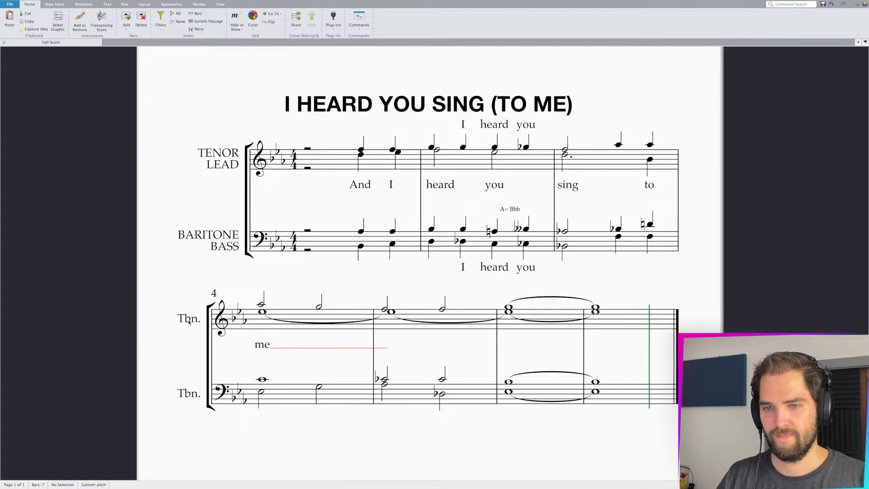
- Delete the "Tbn." instrument names beside both staves of the second system
{"action": "left_click", "coordinate": [188, 318]}
{"action": "key", "text": "Delete"}
{"action": "left_click", "coordinate": [191, 394]}
{"action": "key", "text": "Delete"}
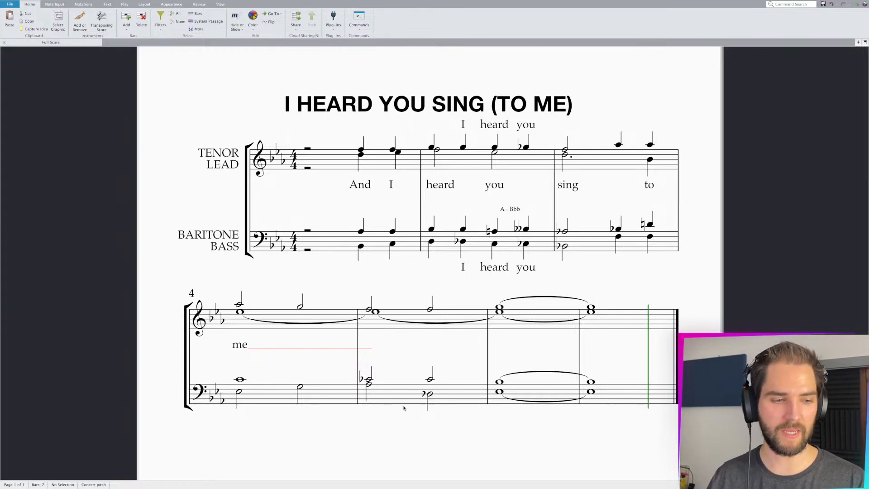
{"action": "mouse_move", "coordinate": [564, 2]}
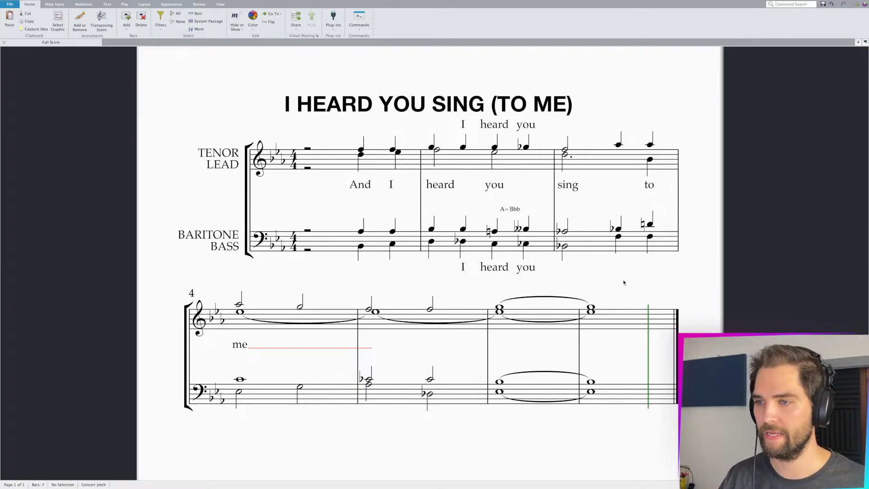
{"action": "left_click_drag", "start_coordinate": [624, 282], "coordinate": [618, 283]}
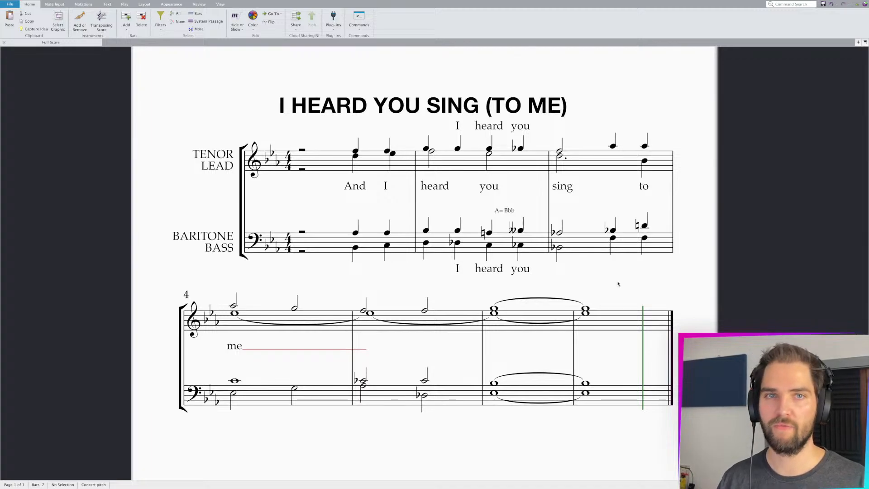